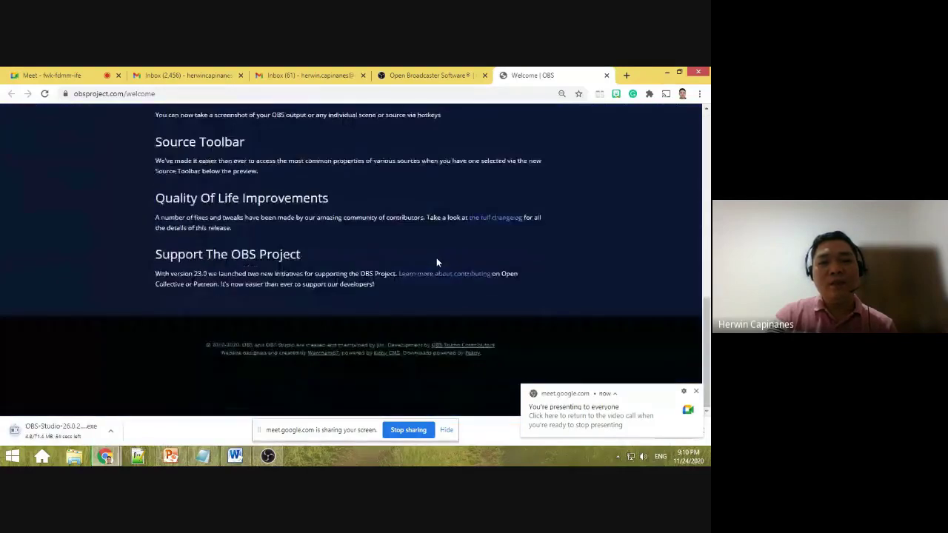
Close the OBS welcome page and dismiss the browser's download bar.
scroll(437, 261, "up", 4)
scroll(437, 261, "up", 4)
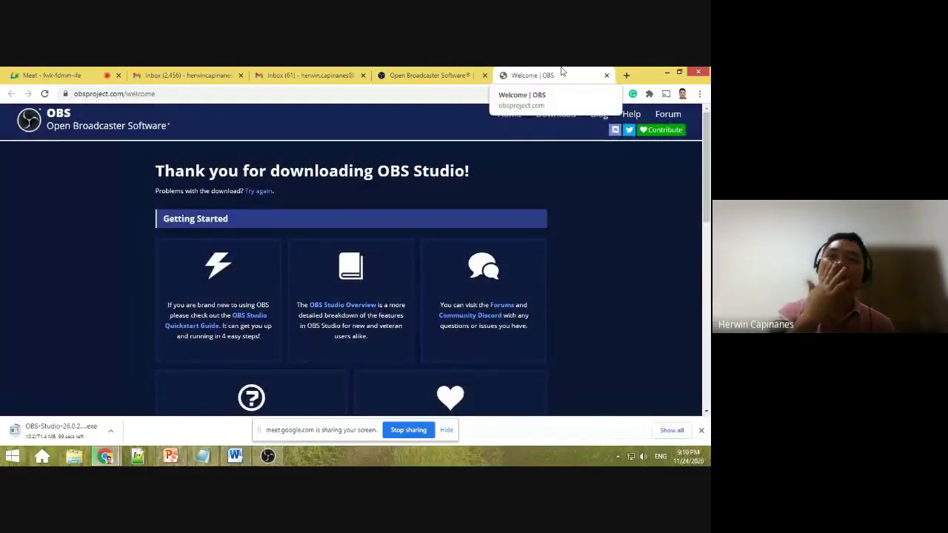
left_click(607, 77)
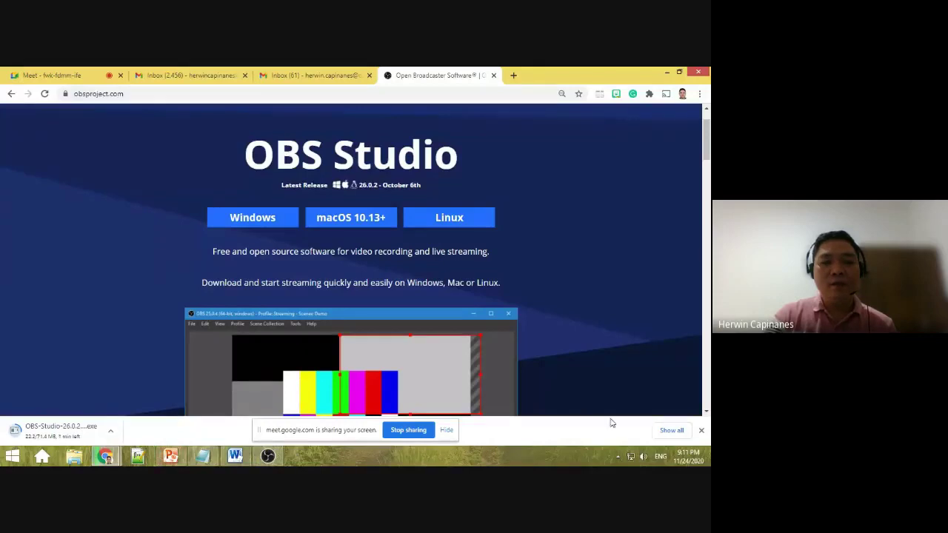
left_click(702, 430)
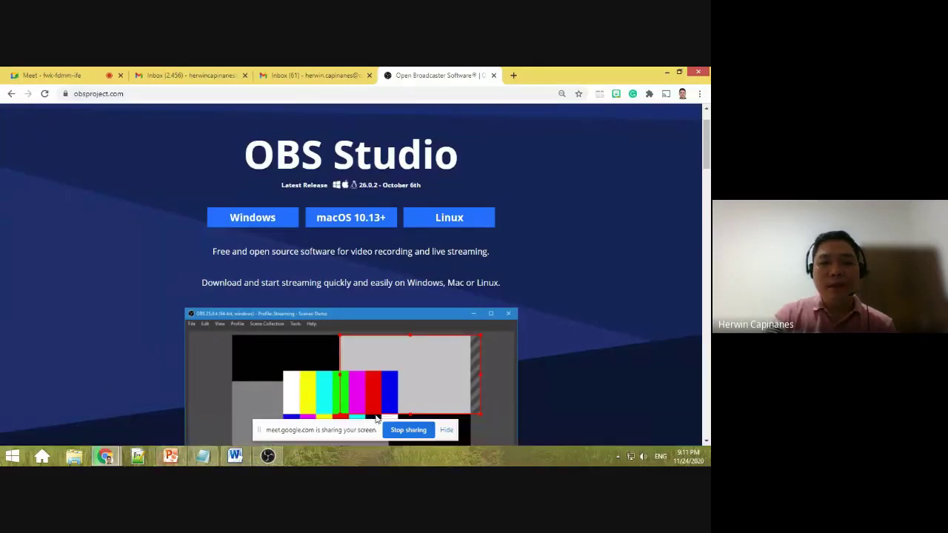
Return to the Google Meet call and hide its screen-sharing notice.
left_click(65, 82)
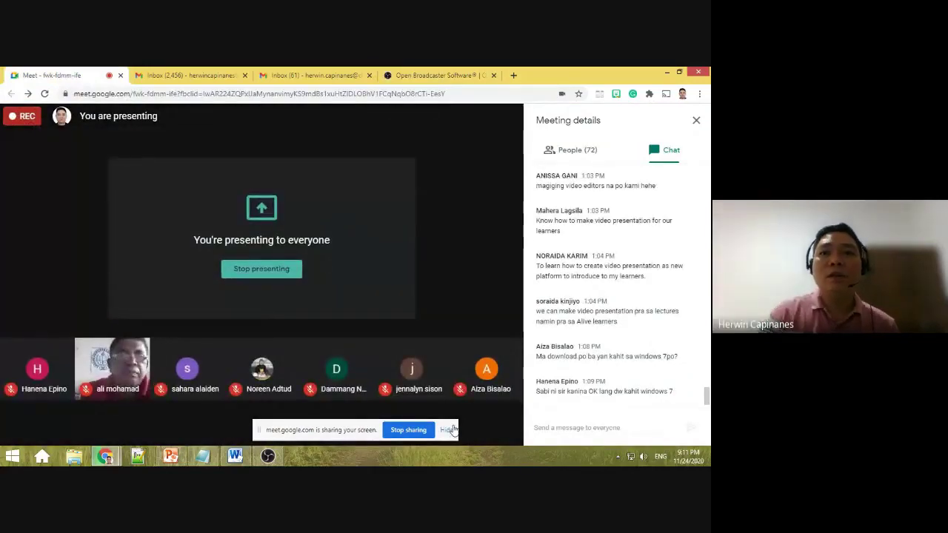
left_click(446, 431)
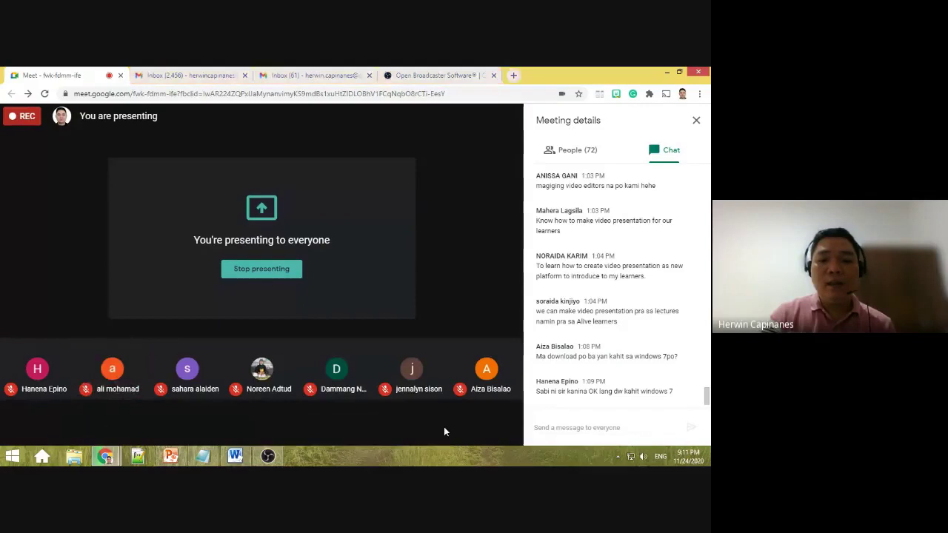
left_click(697, 392)
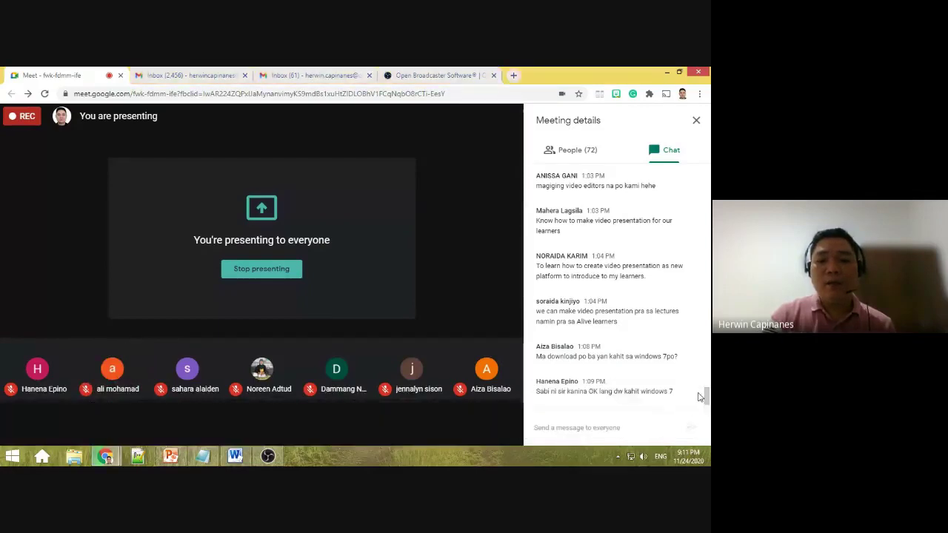
left_click(471, 418)
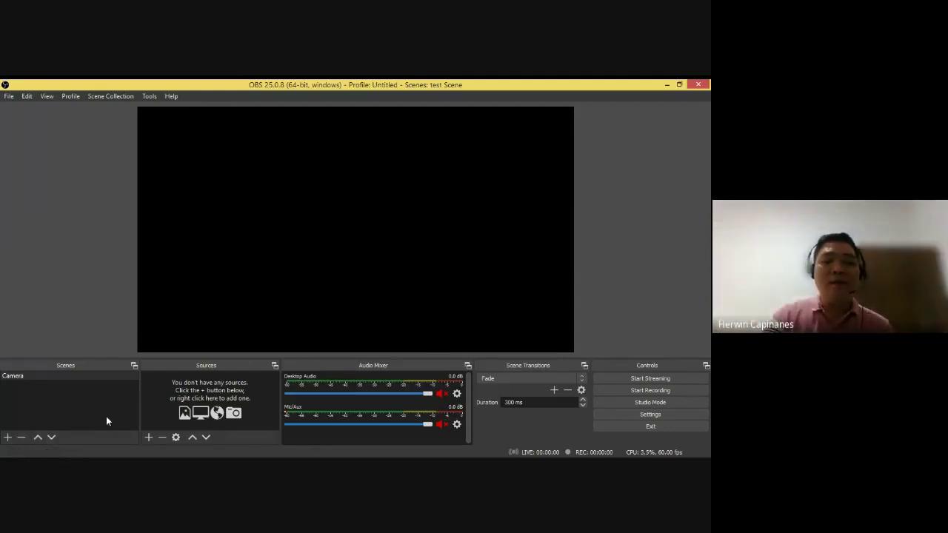
Examine the source types that can be added to the Camera scene in OBS Studio.
left_click(37, 378)
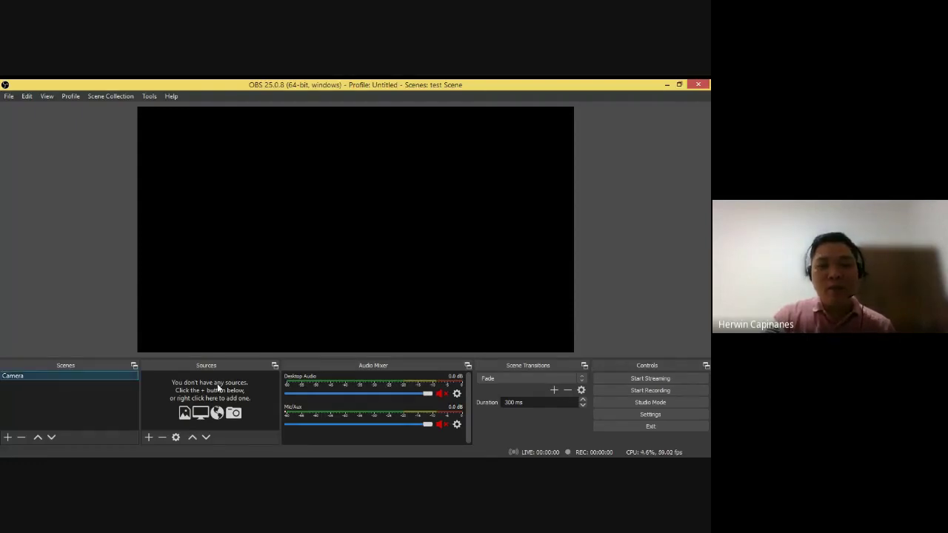
left_click(150, 438)
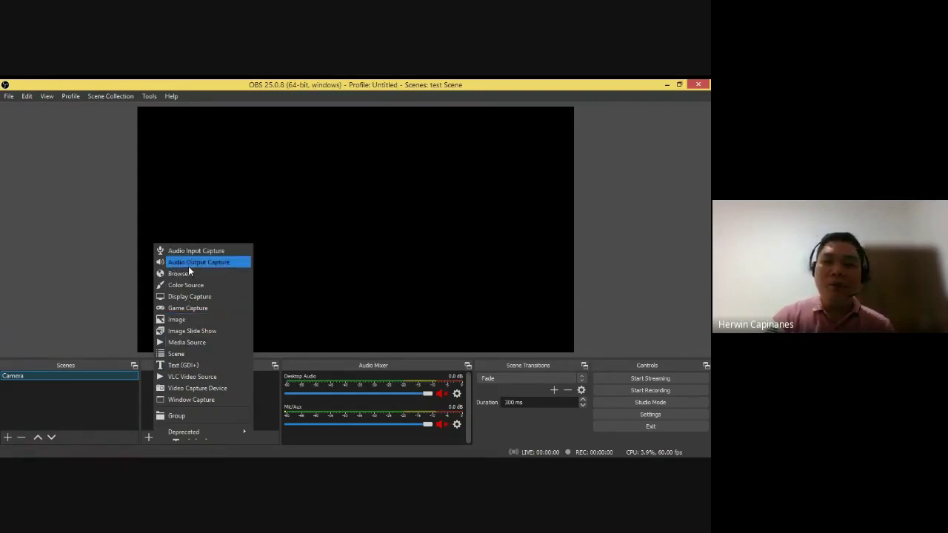
left_click(264, 408)
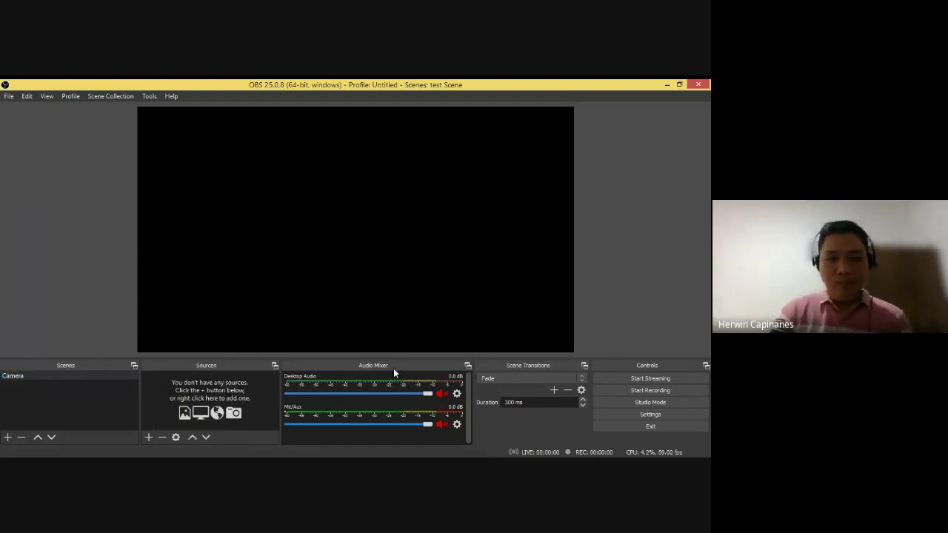
Unmute both the Desktop Audio and Mic/Aux channels in the audio mixer.
left_click(441, 395)
left_click(440, 425)
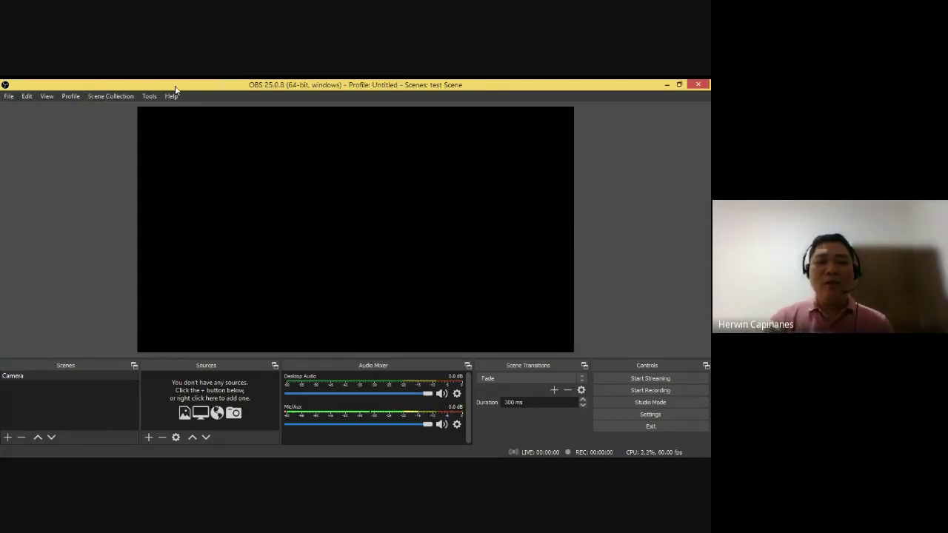
Create a new profile named "OBS Lecture" and select it as the active profile.
left_click(71, 99)
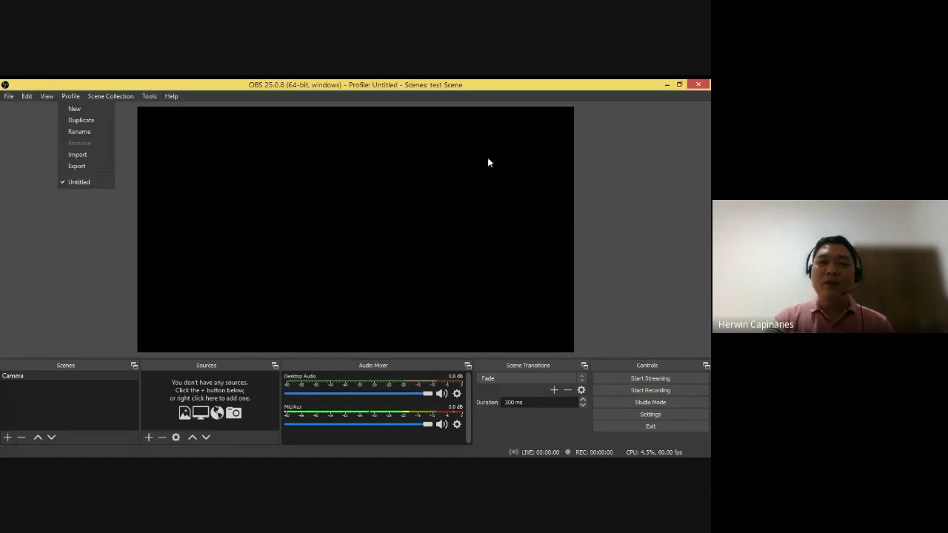
left_click(278, 216)
left_click(71, 97)
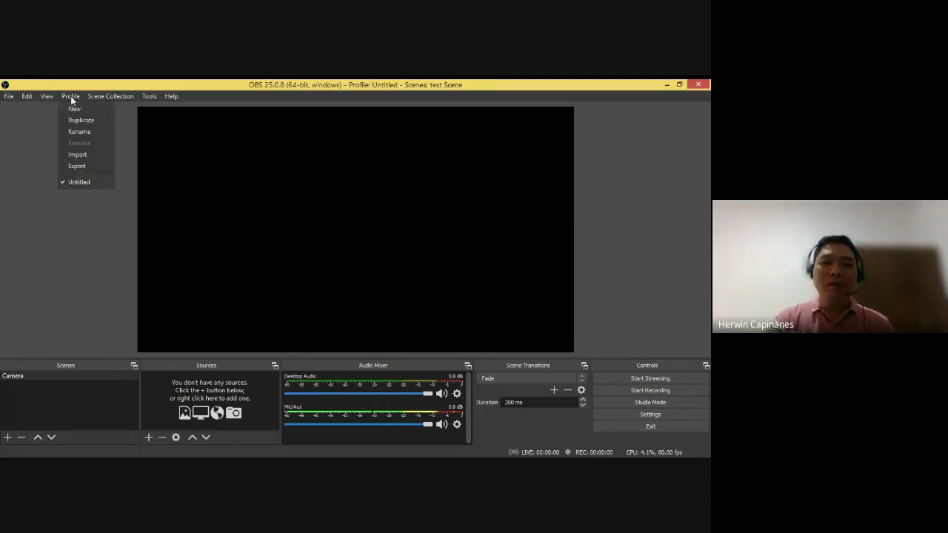
left_click(75, 109)
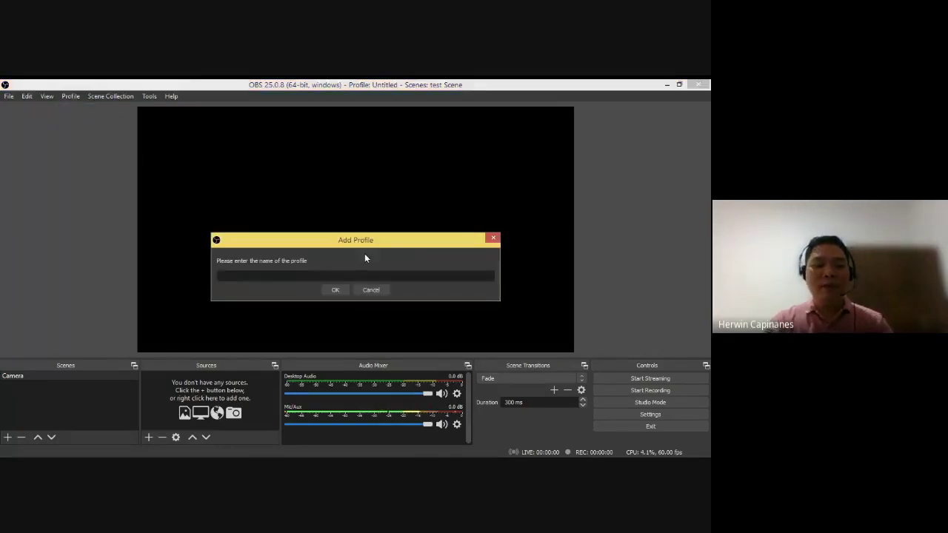
type("OBS")
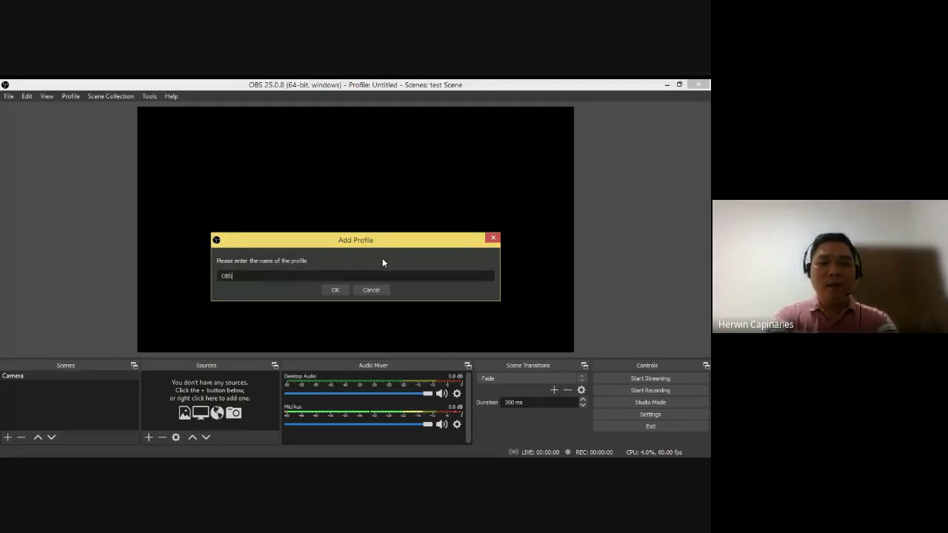
type(" Lecture")
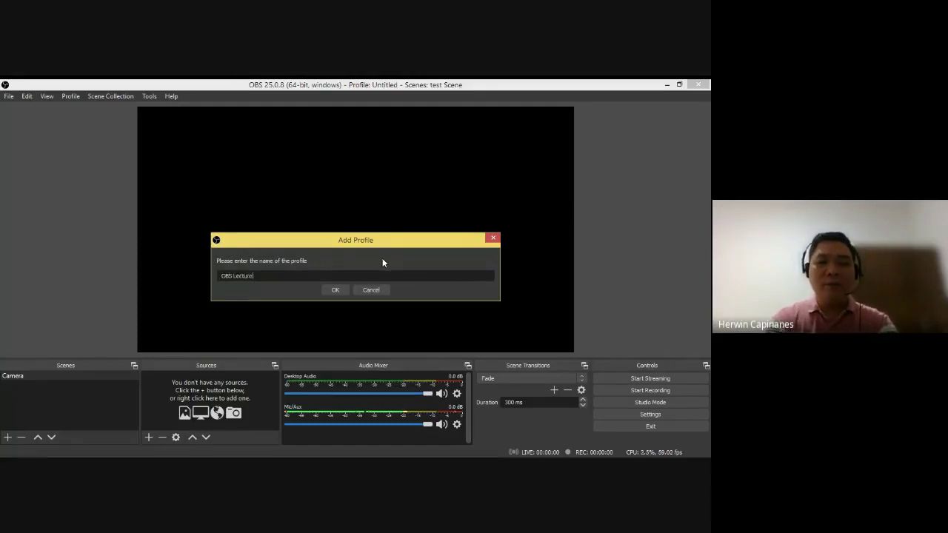
left_click(335, 290)
left_click(71, 96)
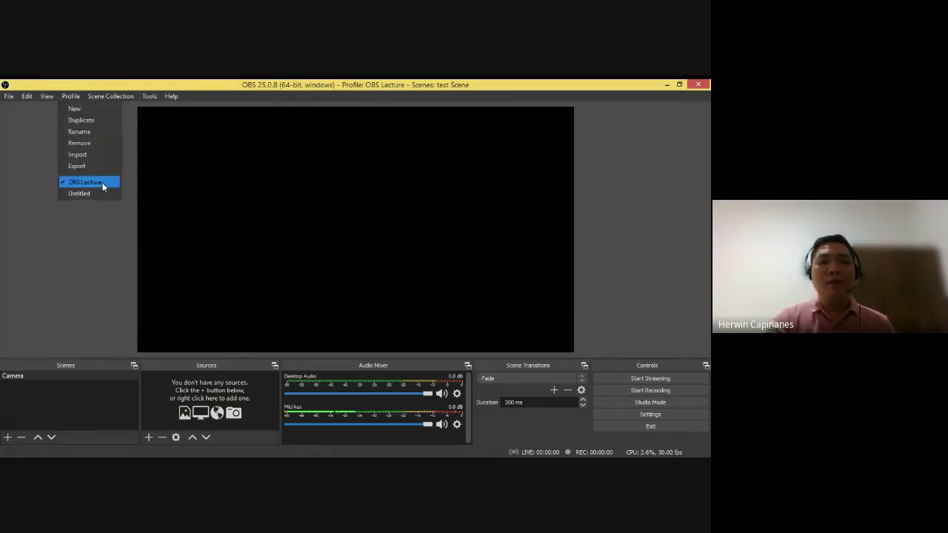
left_click(102, 187)
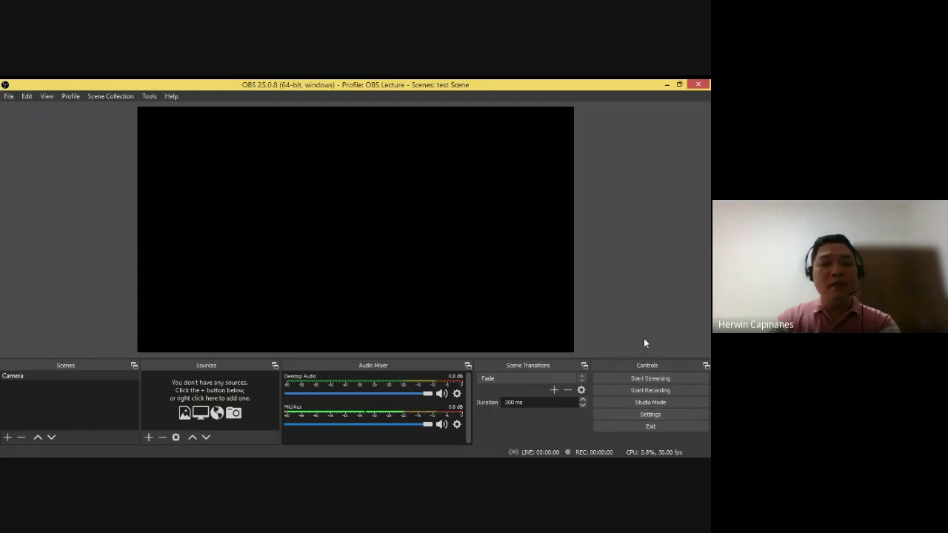
left_click(25, 377)
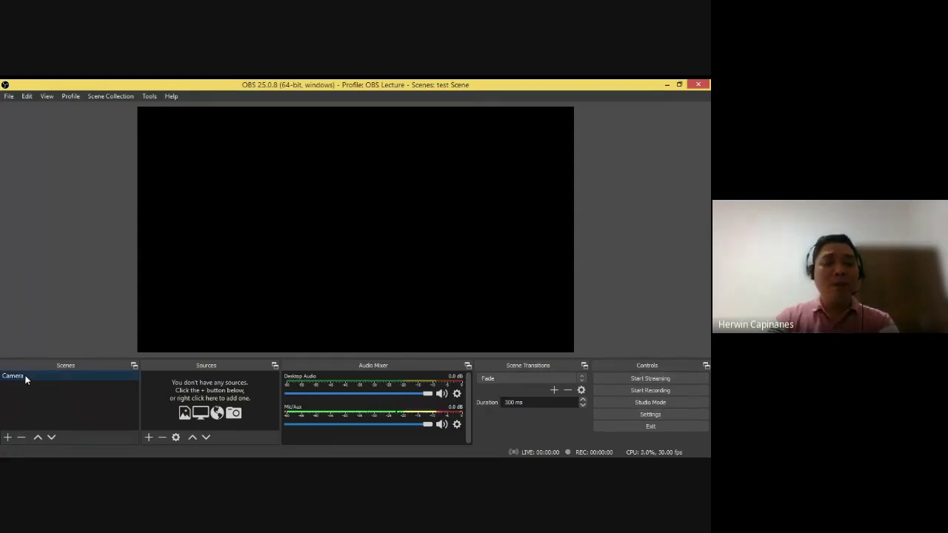
double_click(26, 379)
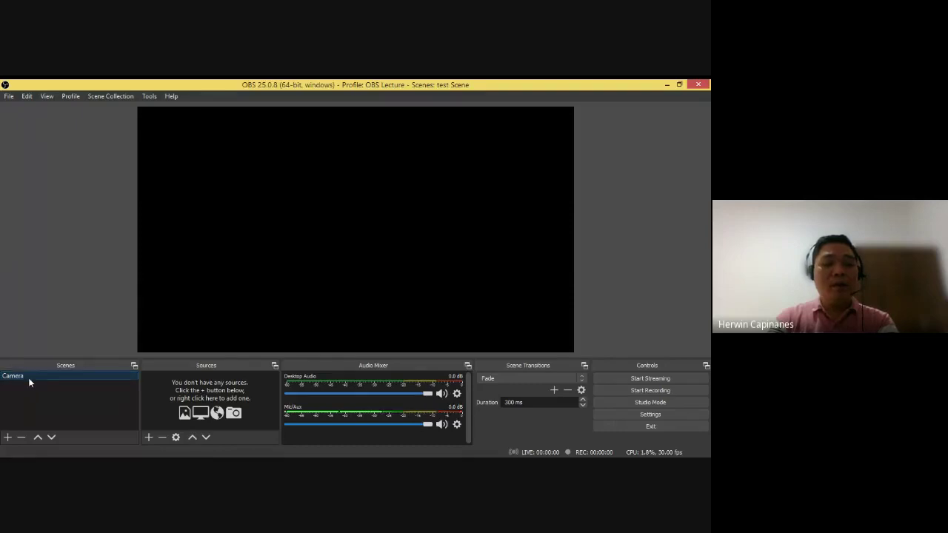
key("Return")
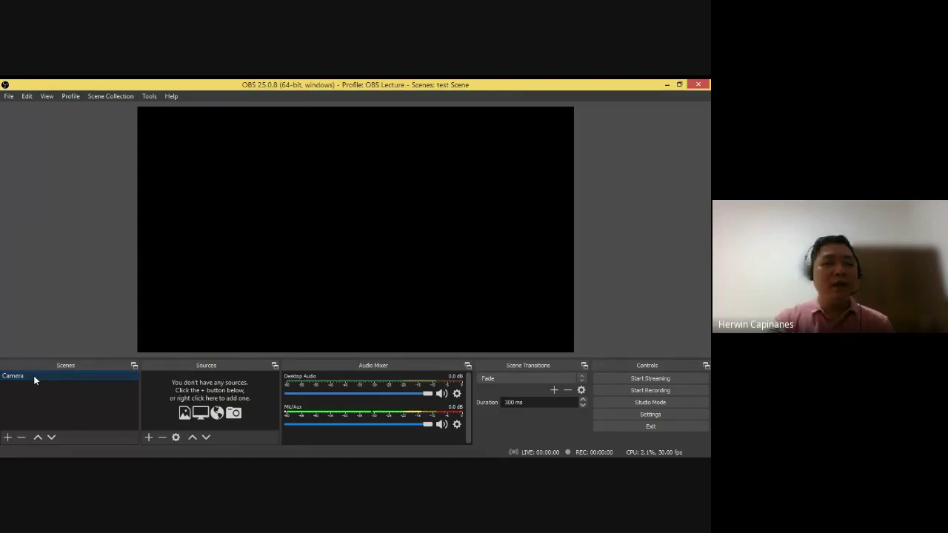
left_click(8, 438)
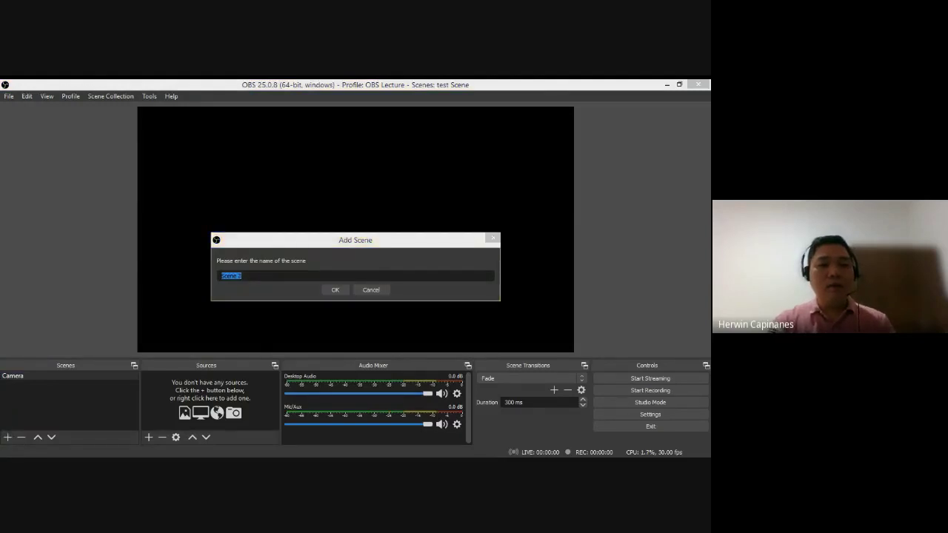
left_click(259, 345)
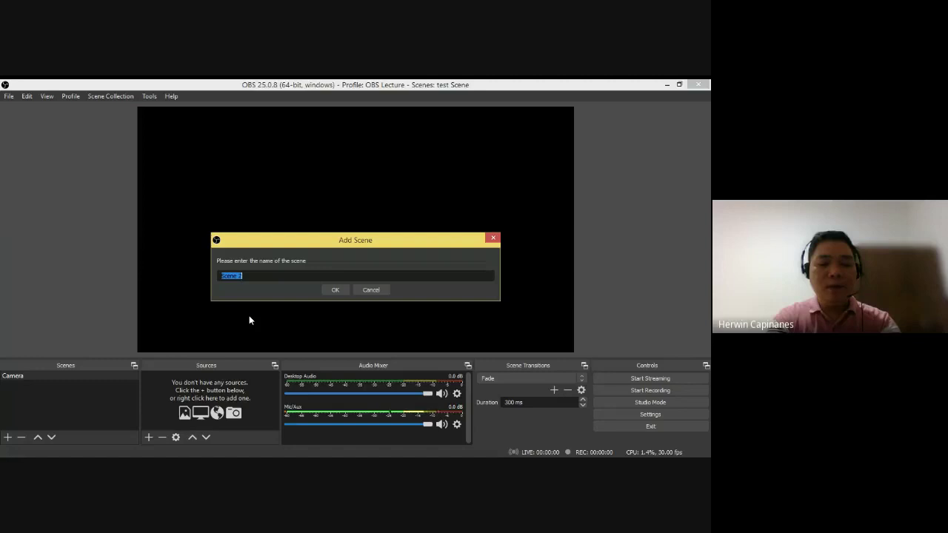
key("BackSpace")
key("Escape")
Rename the Camera scene as "Scene".
left_click(64, 377)
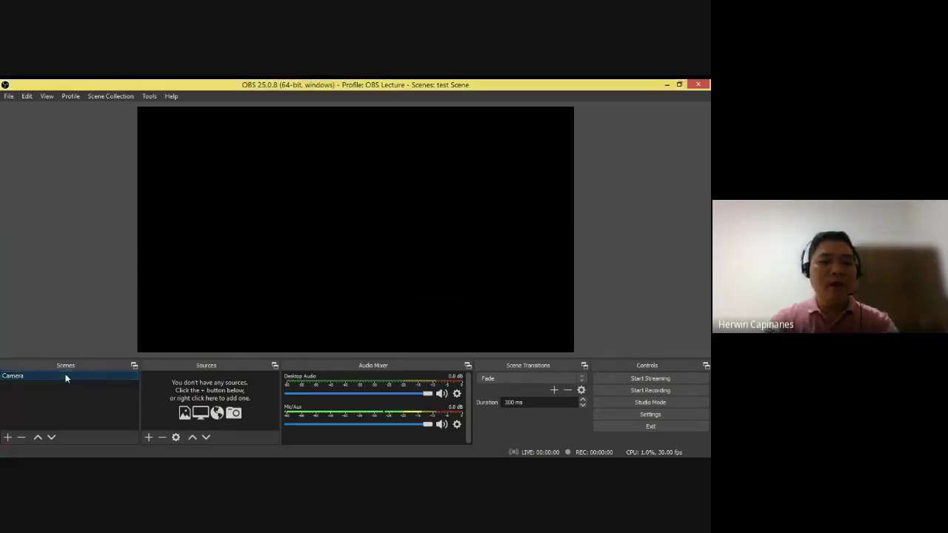
right_click(25, 378)
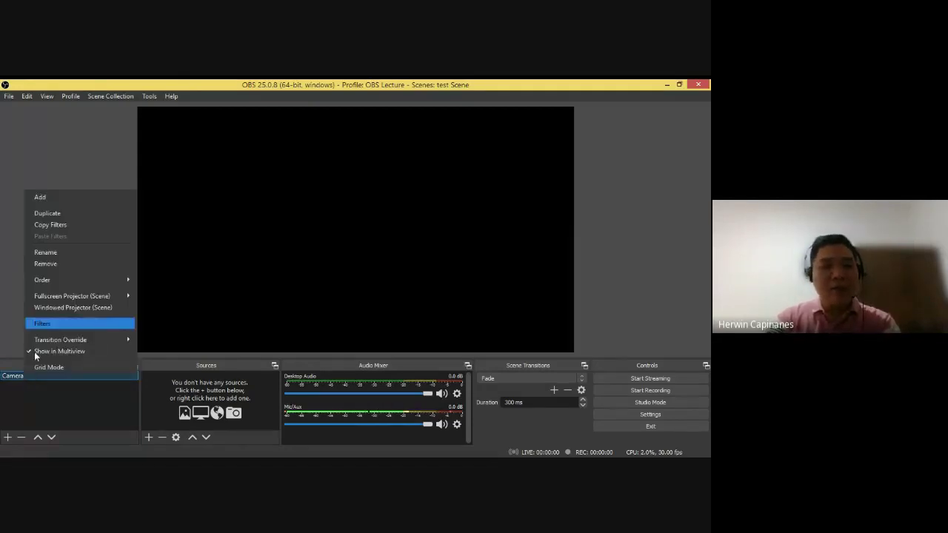
left_click(74, 253)
type("Scene")
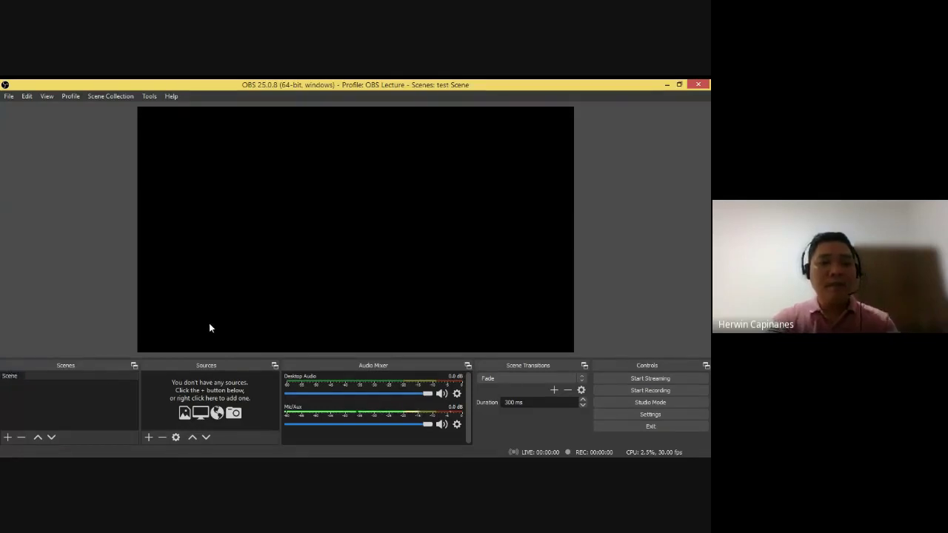
key("Return")
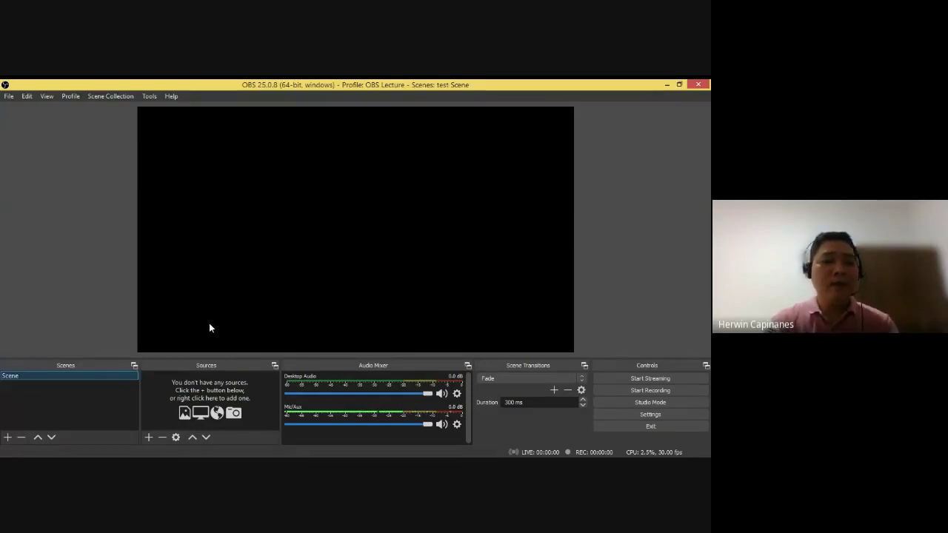
Rename the only scene in the list as "Cam".
right_click(44, 376)
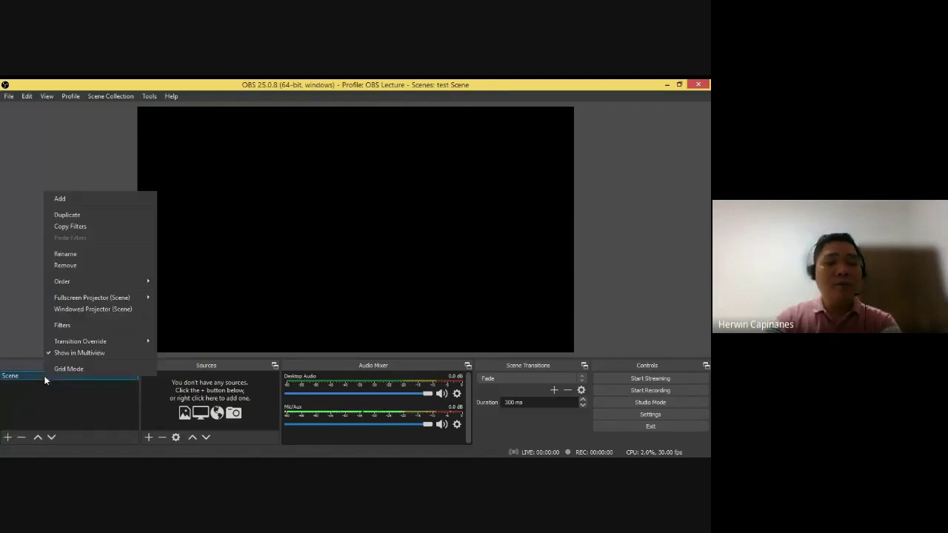
left_click(95, 254)
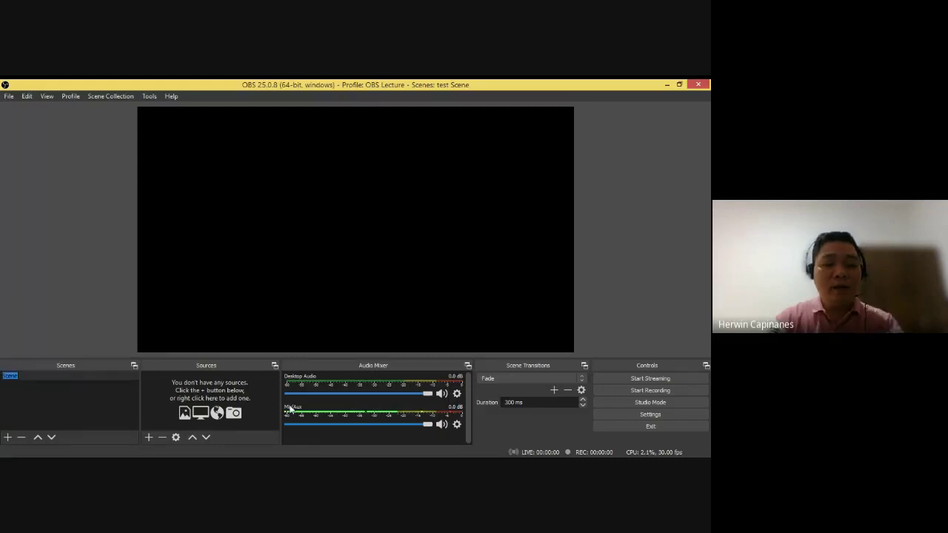
type("Cam")
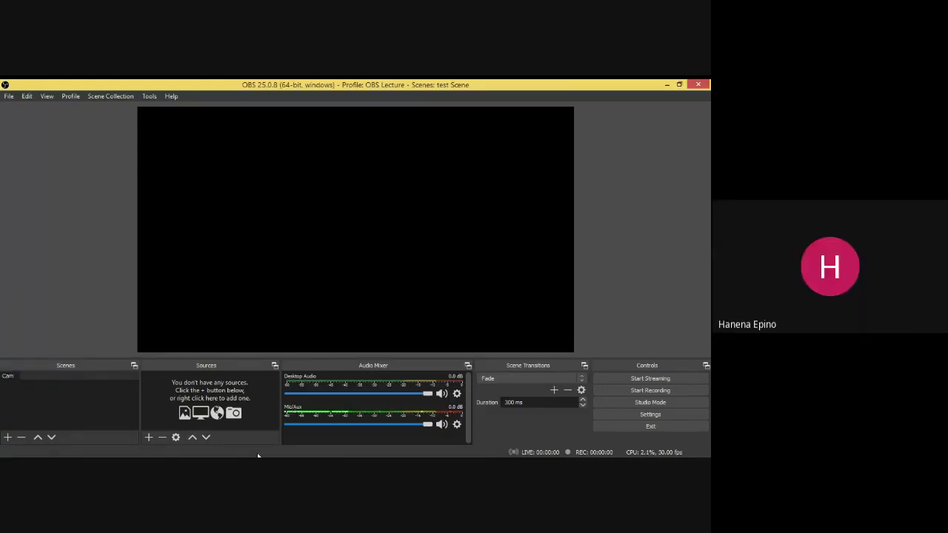
key("Return")
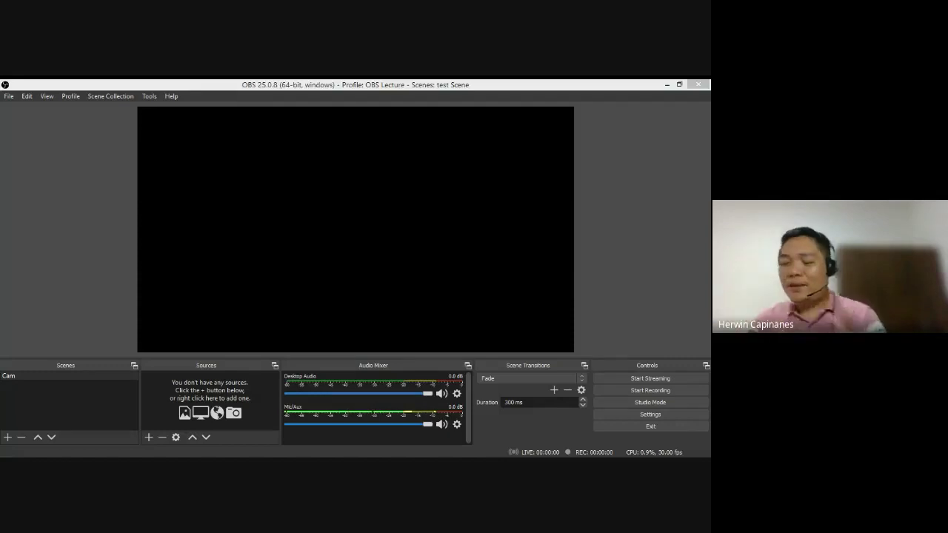
Rename the Cam scene as "Camera".
left_click(222, 367)
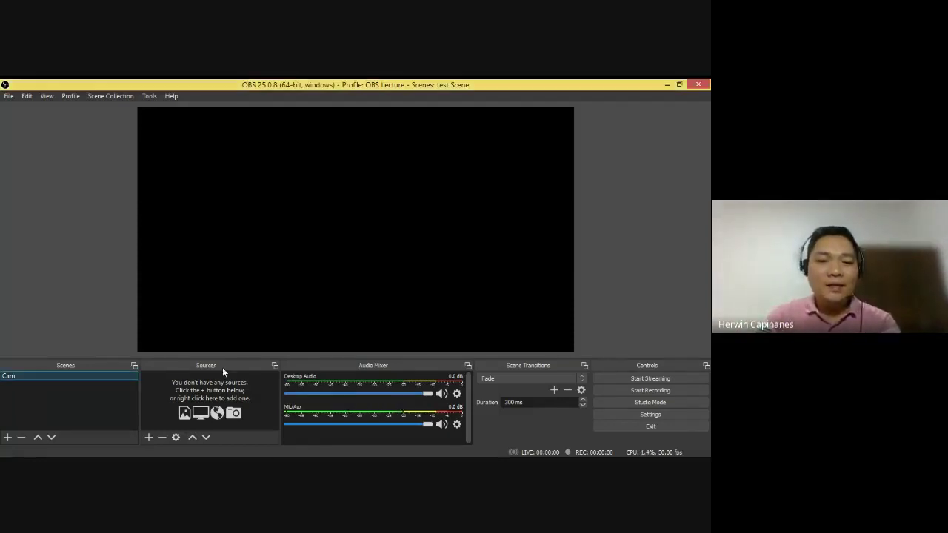
right_click(19, 377)
left_click(52, 257)
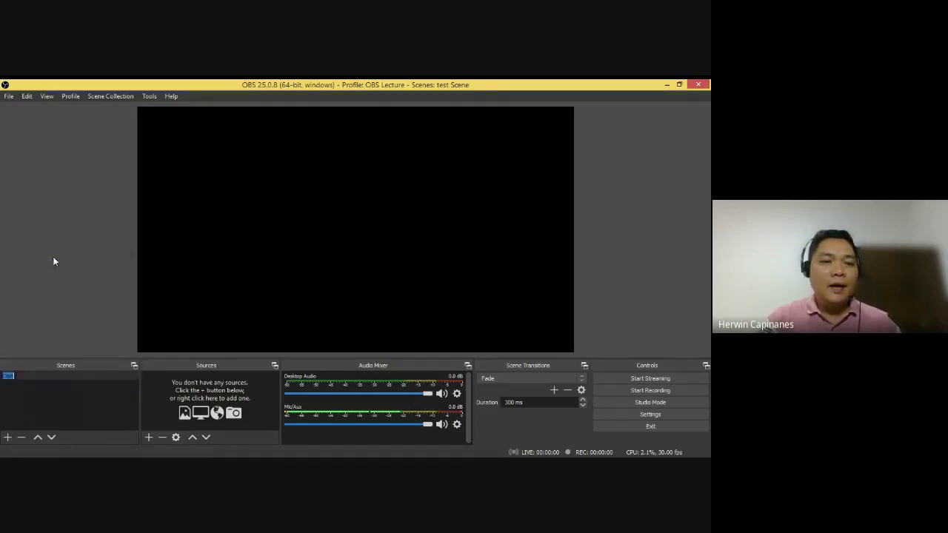
type("Camera")
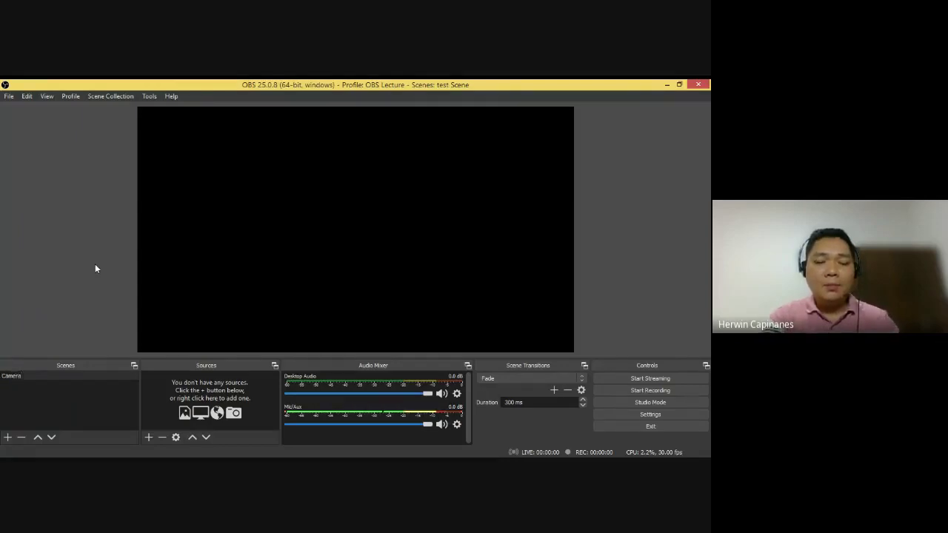
key("Return")
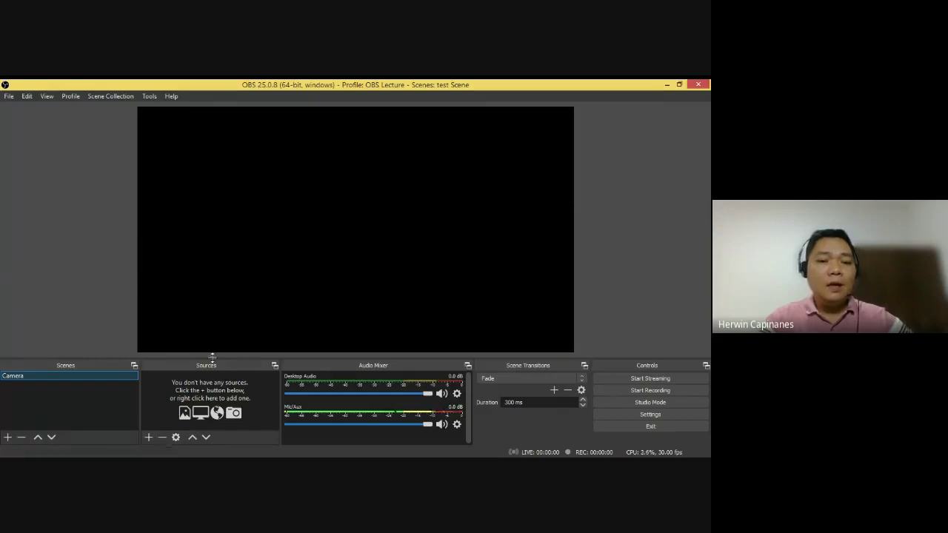
Add a Video Capture Device source to the Camera scene with HD WebCam as its device.
left_click(150, 440)
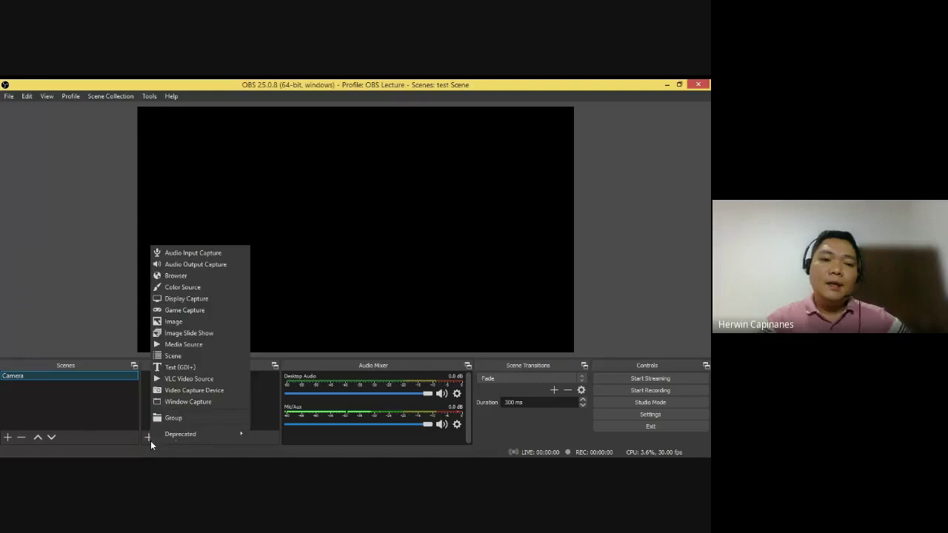
left_click(201, 392)
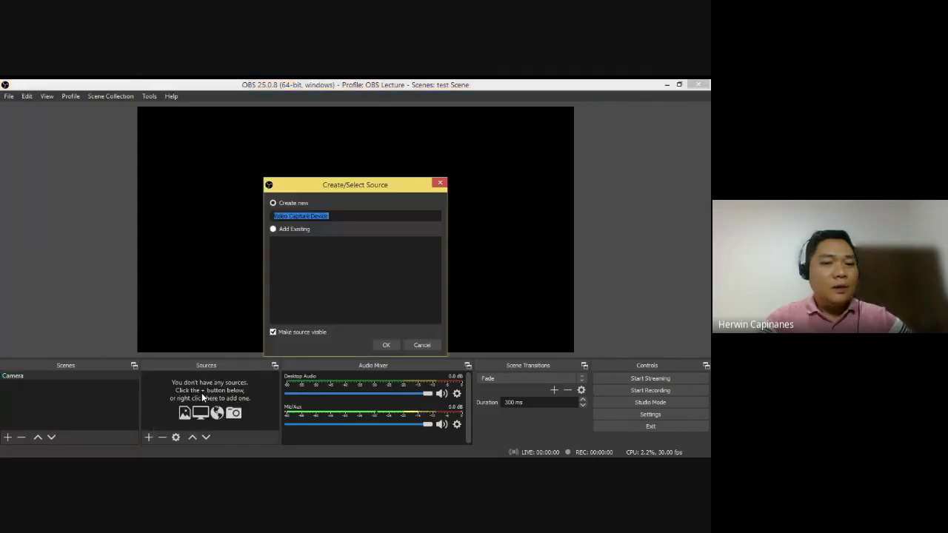
left_click(386, 345)
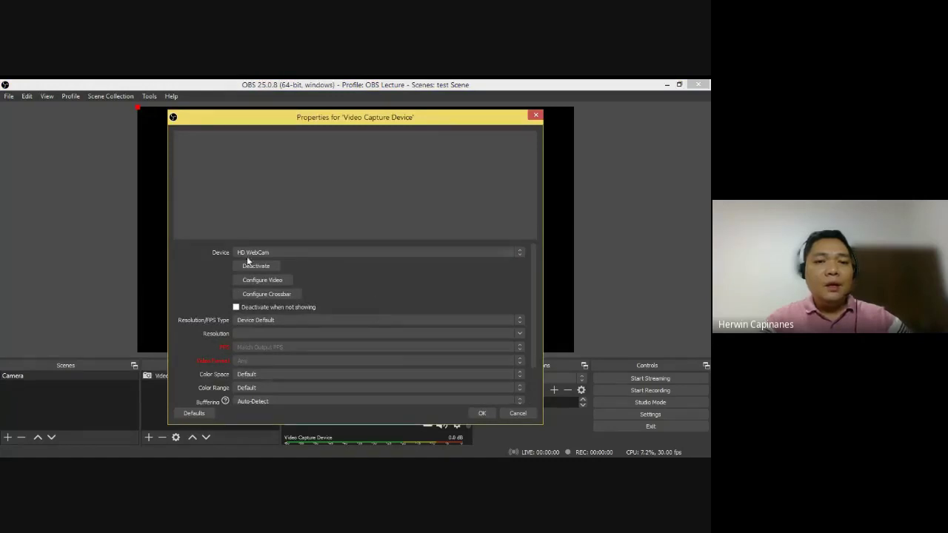
left_click(268, 252)
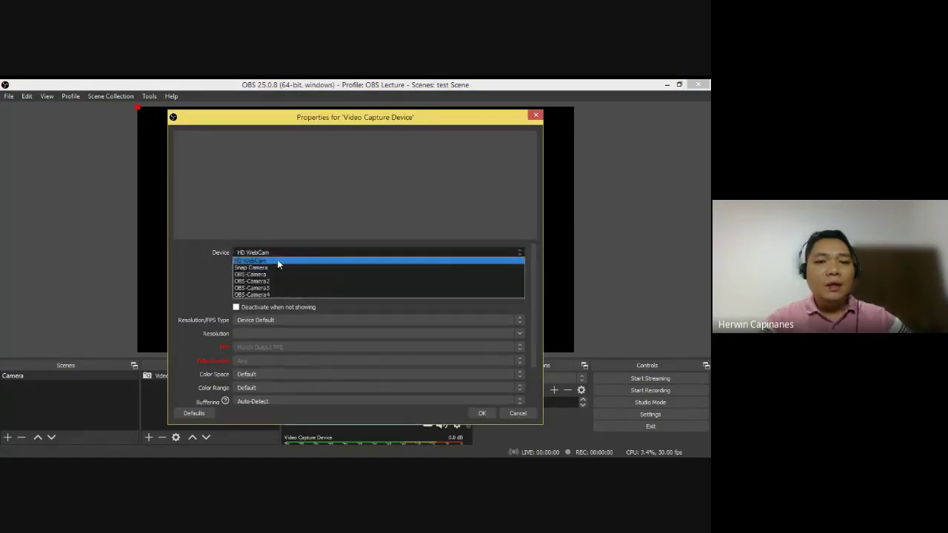
left_click(277, 262)
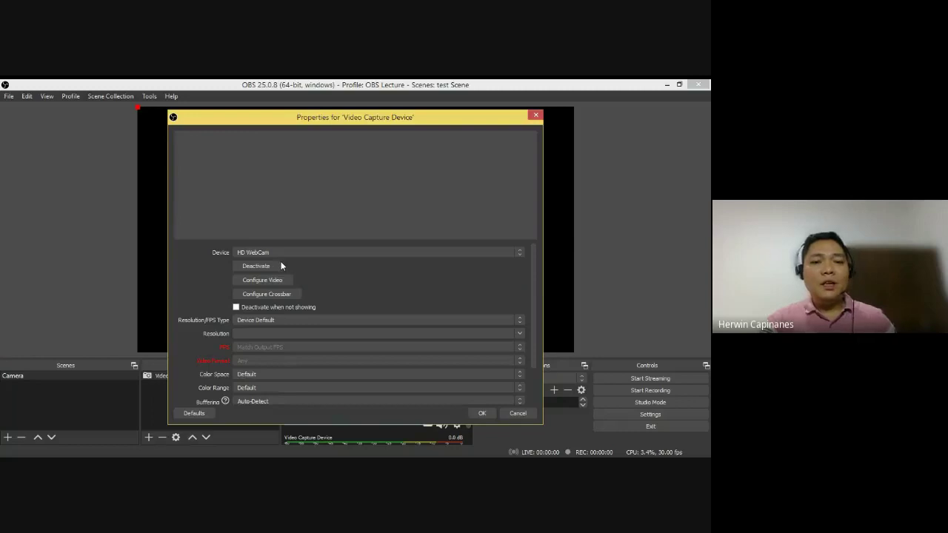
left_click(482, 414)
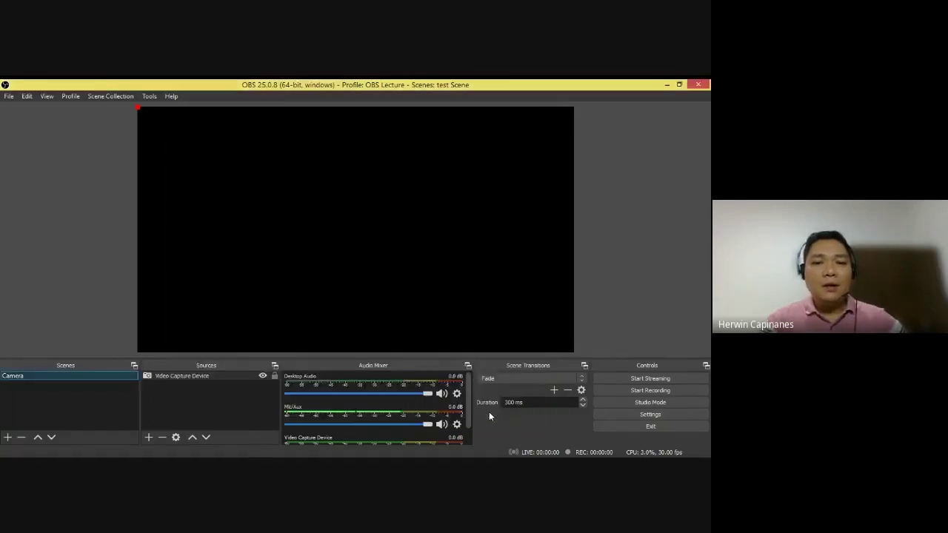
Remove the Video Capture Device source from the Camera scene.
left_click(169, 139)
left_click(200, 376)
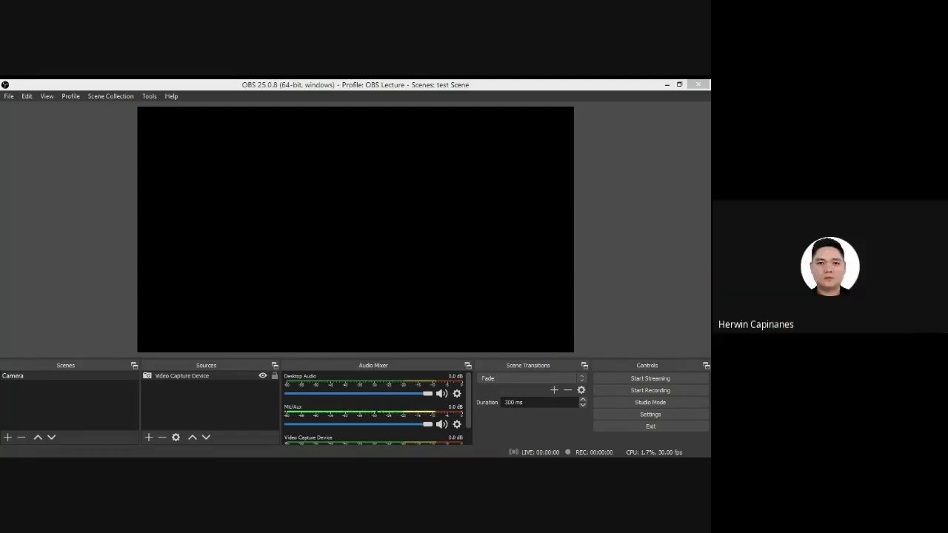
left_click(193, 375)
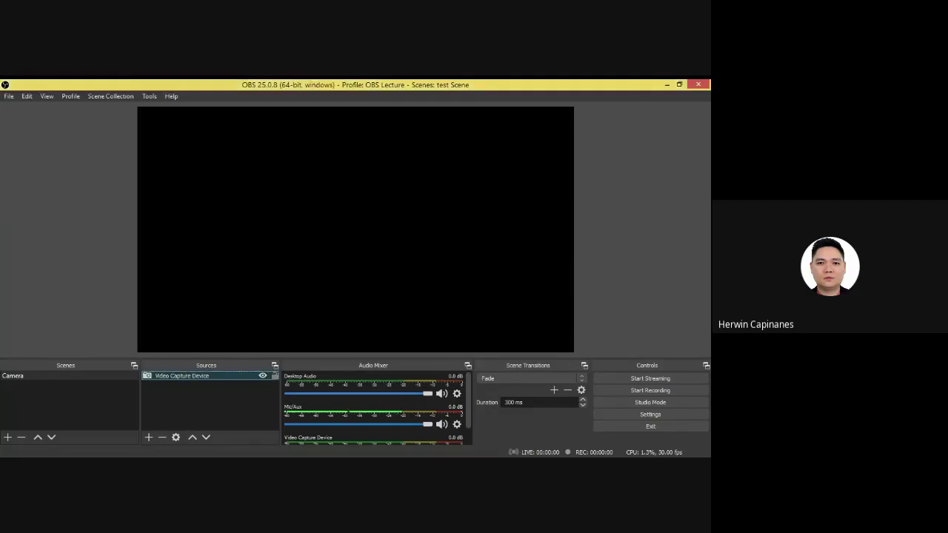
left_click(164, 438)
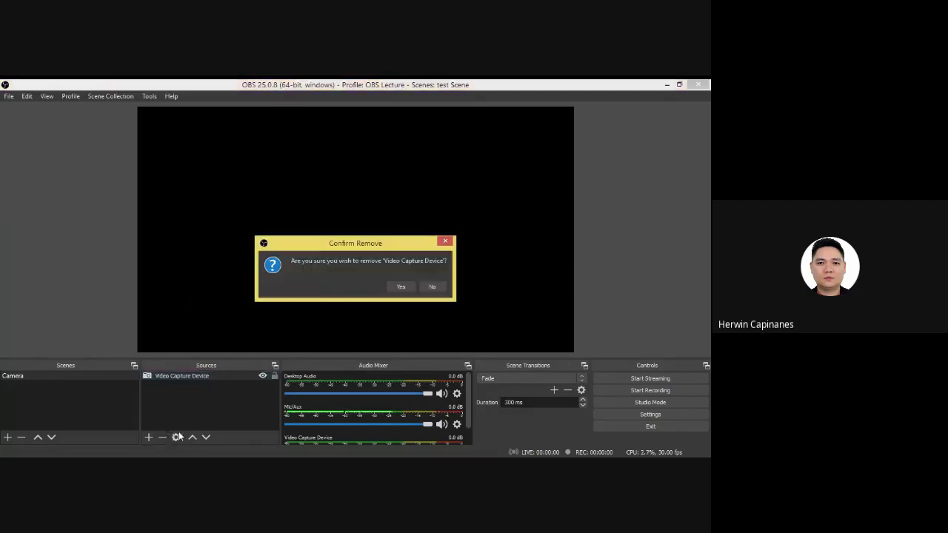
left_click(399, 290)
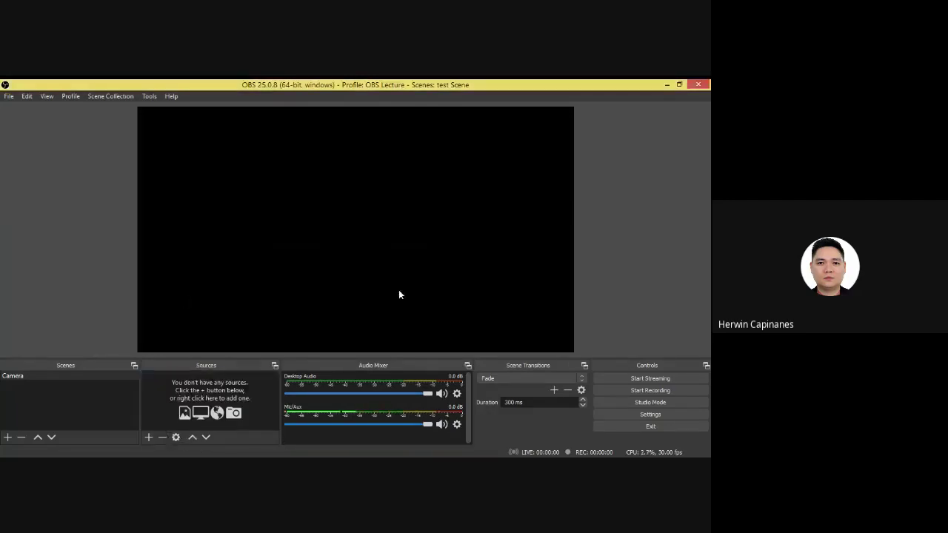
Add a new Video Capture Device source and switch its device to Snap Camera.
left_click(149, 437)
left_click(199, 386)
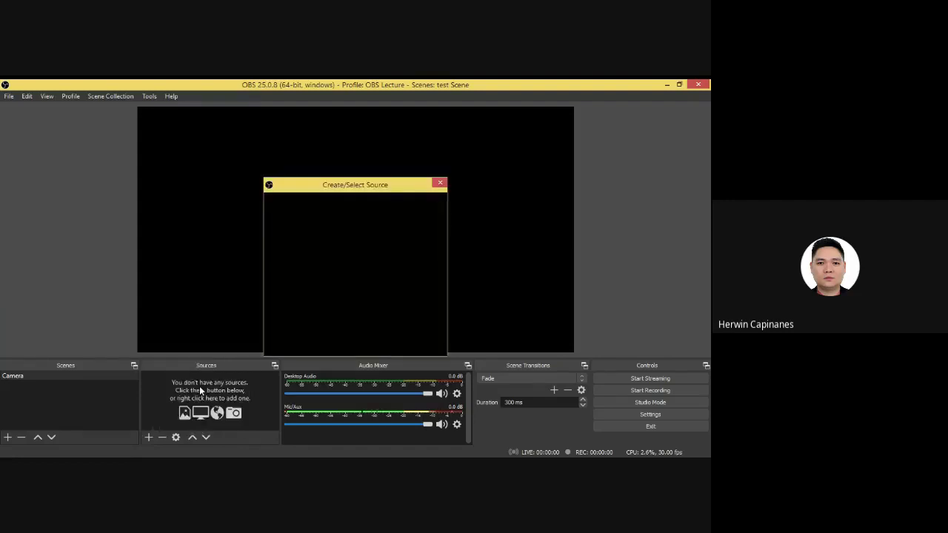
left_click(386, 345)
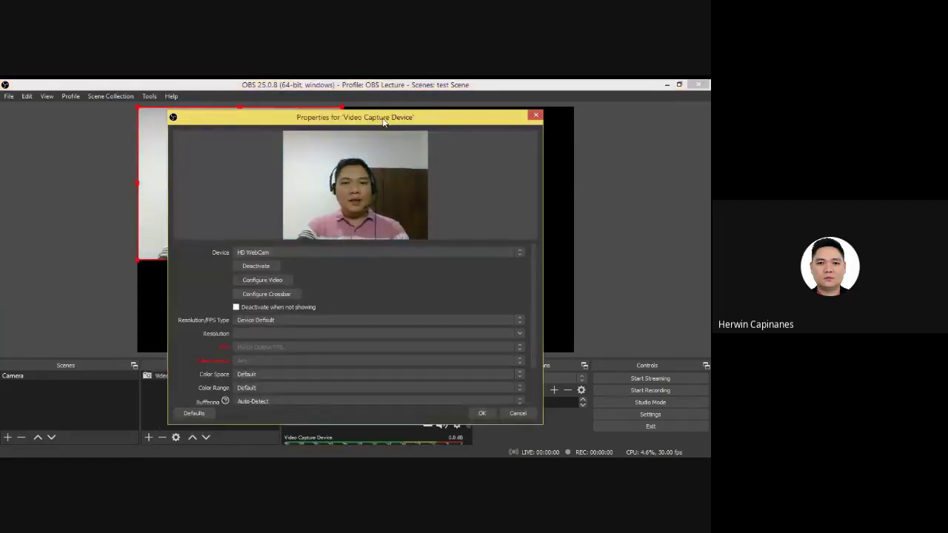
left_click_drag(397, 155, 409, 113)
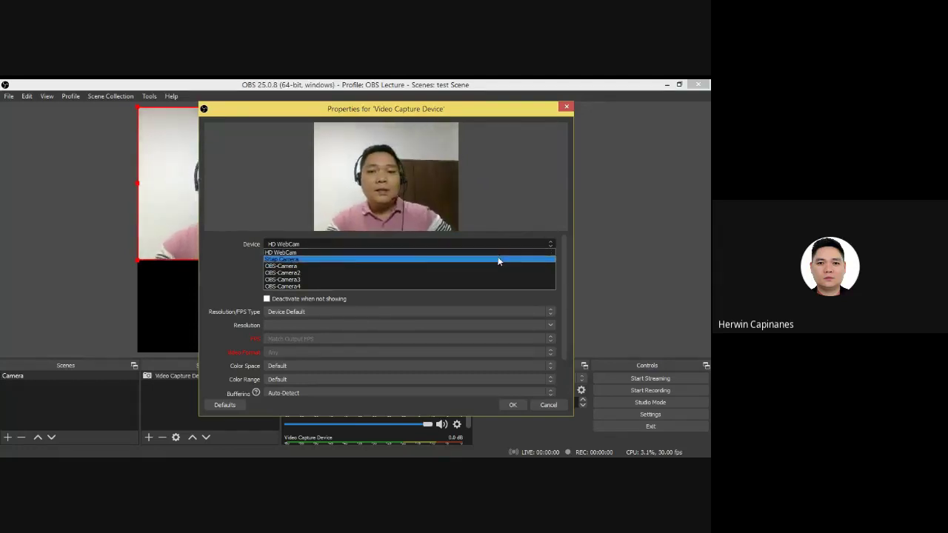
left_click(497, 260)
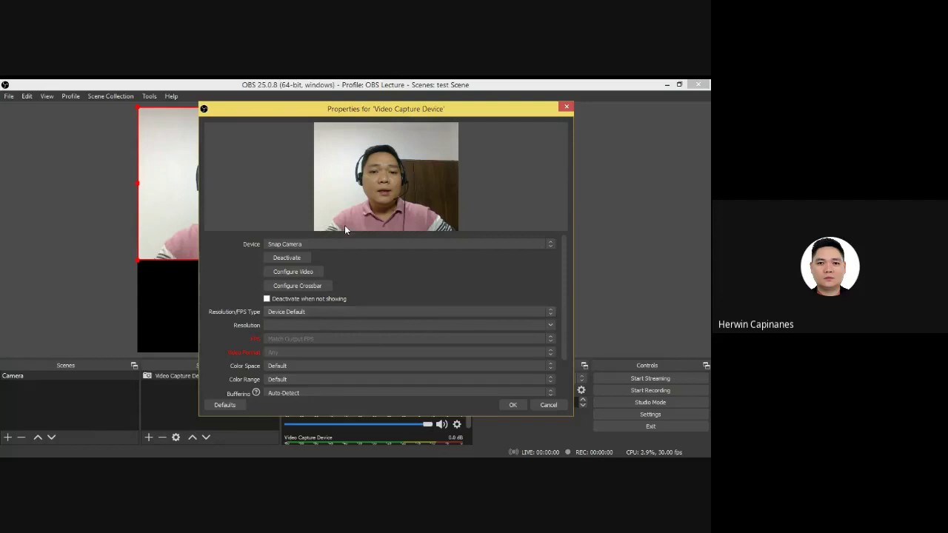
left_click(325, 312)
left_click(326, 311)
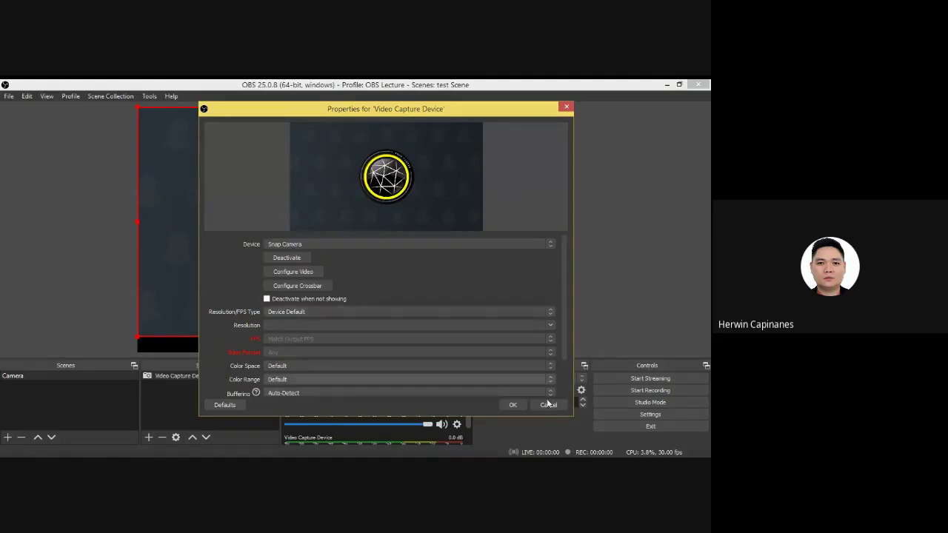
Try to switch the Video Capture Device source back to HD WebCam.
left_click(384, 245)
left_click(384, 254)
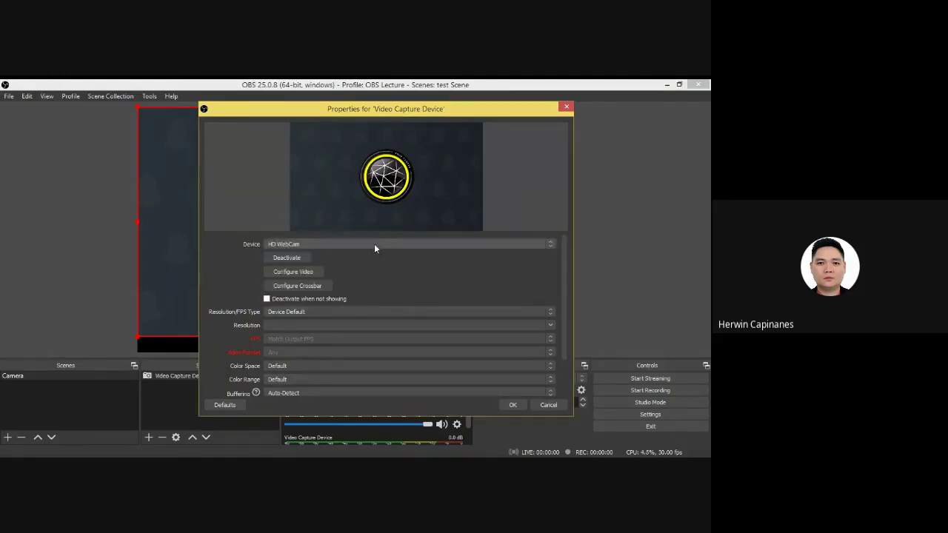
left_click_drag(327, 116, 569, 130)
left_click(541, 259)
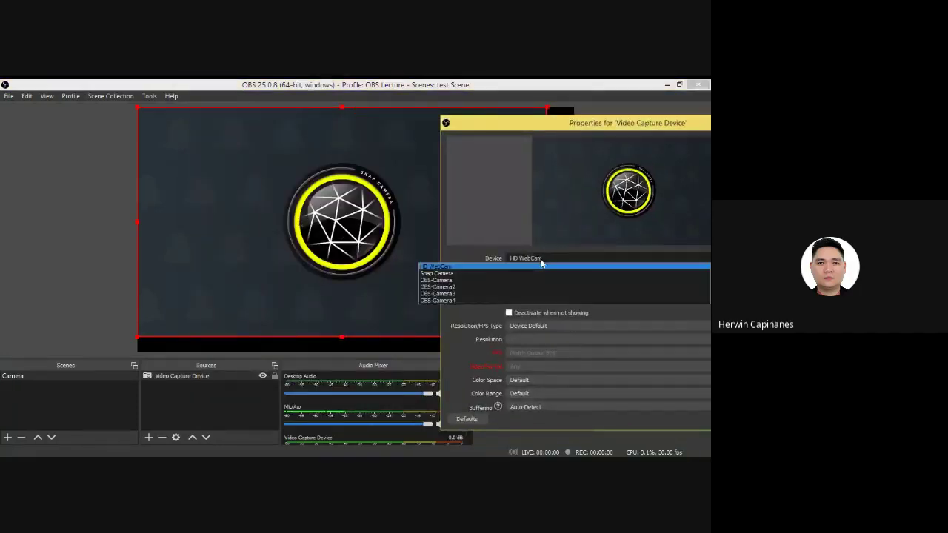
left_click(529, 267)
left_click_drag(578, 125, 356, 120)
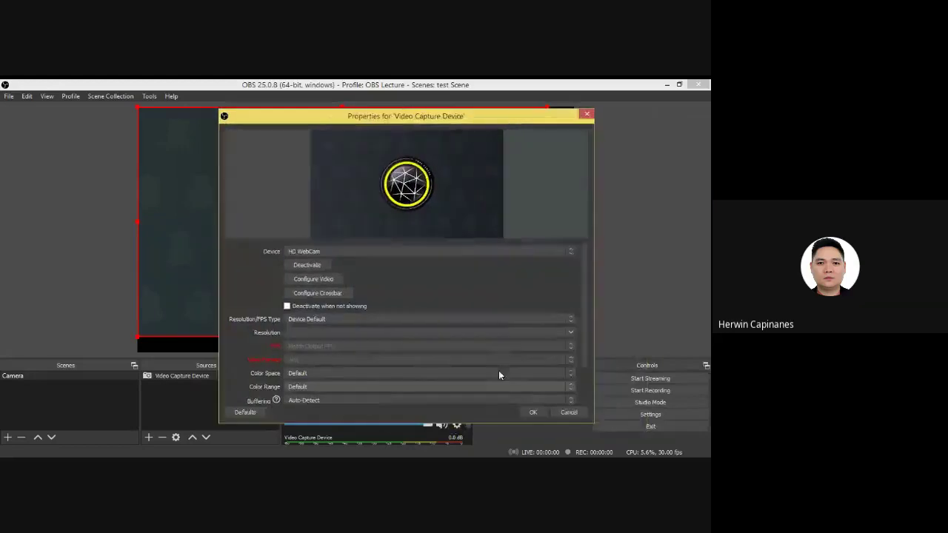
Discard the source's property changes and delete the Video Capture Device source.
left_click(568, 412)
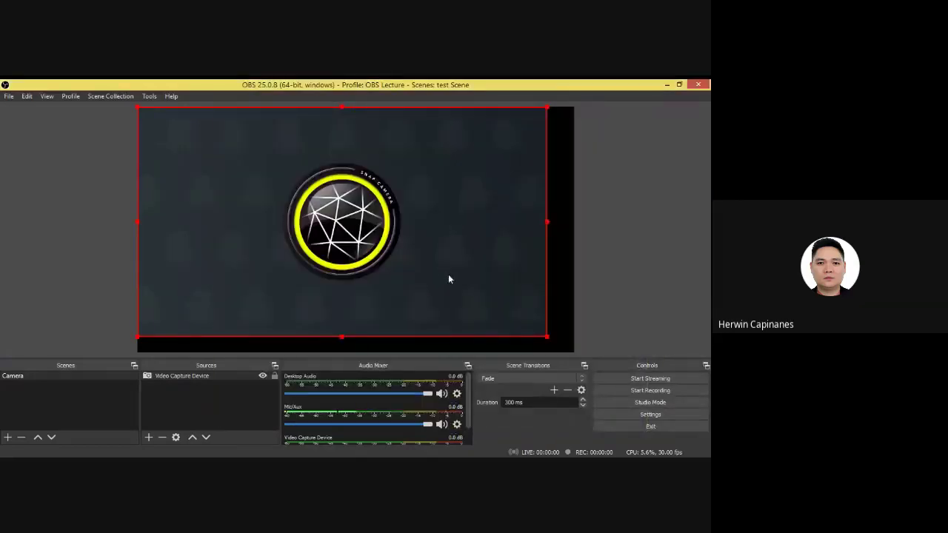
key("Delete")
left_click(401, 288)
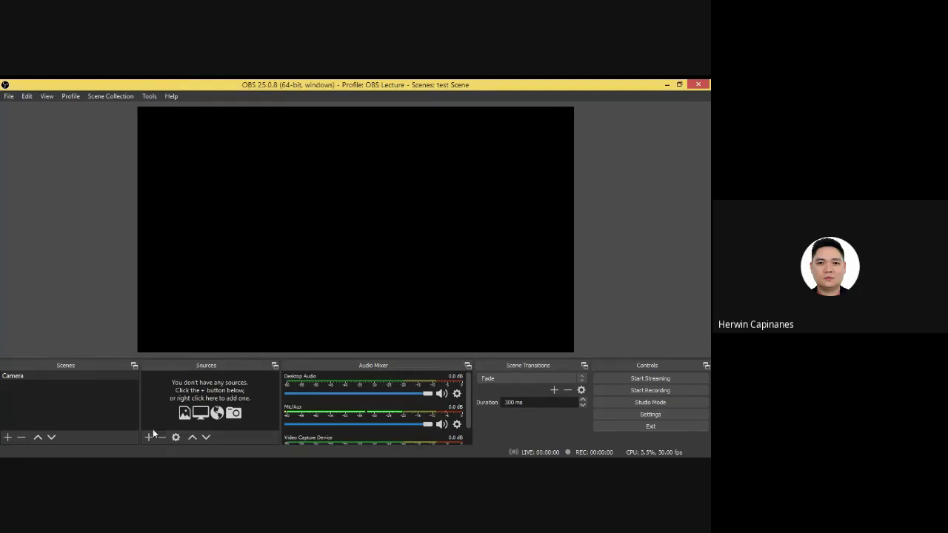
Create a new Video Capture Device source in the Camera scene with HD WebCam as its device.
right_click(164, 410)
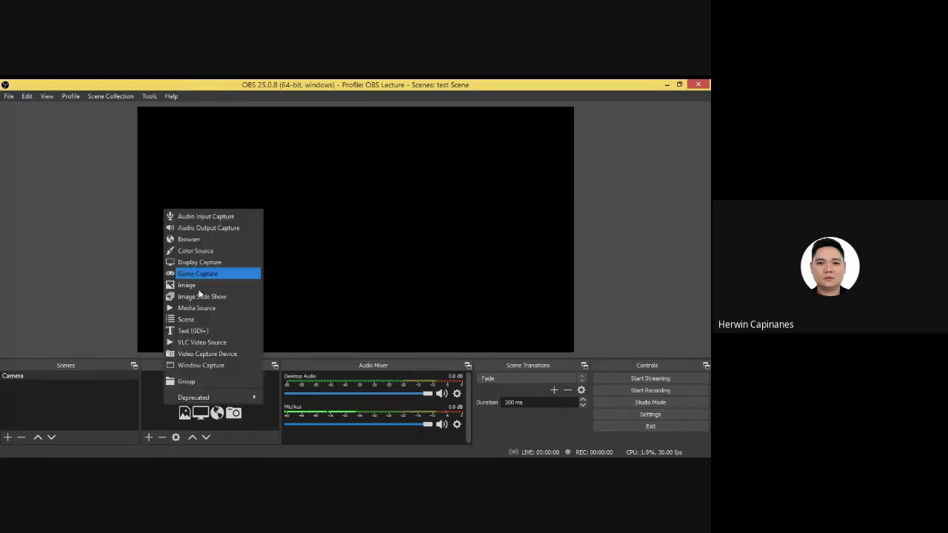
left_click(216, 356)
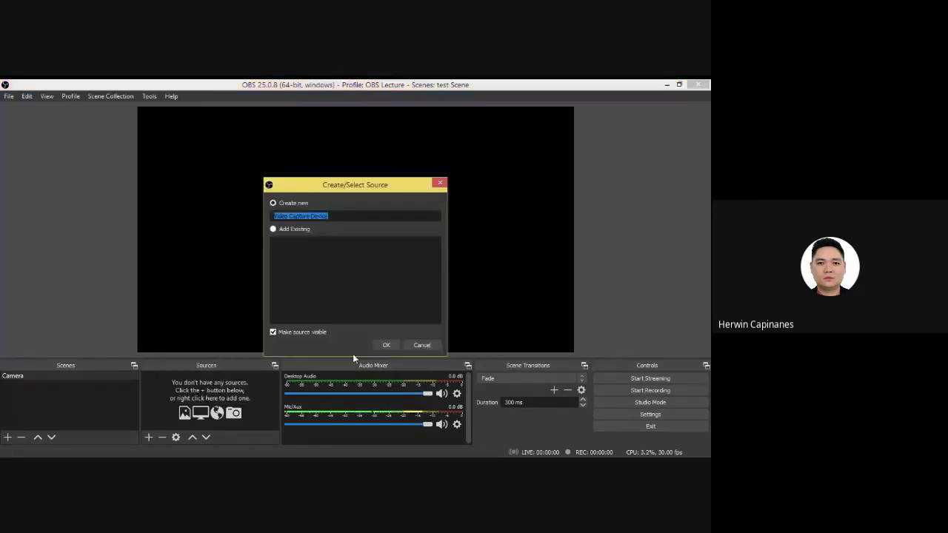
left_click(385, 345)
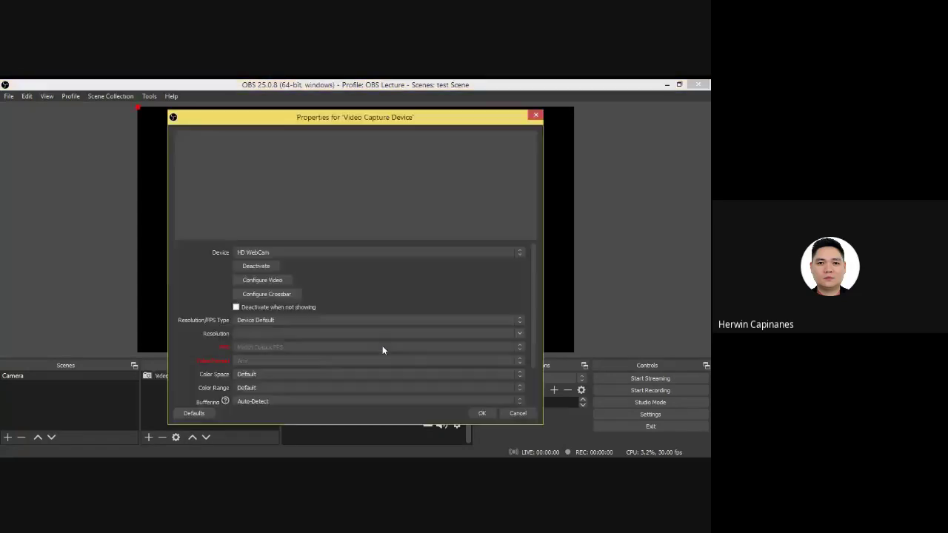
left_click(340, 254)
left_click(332, 264)
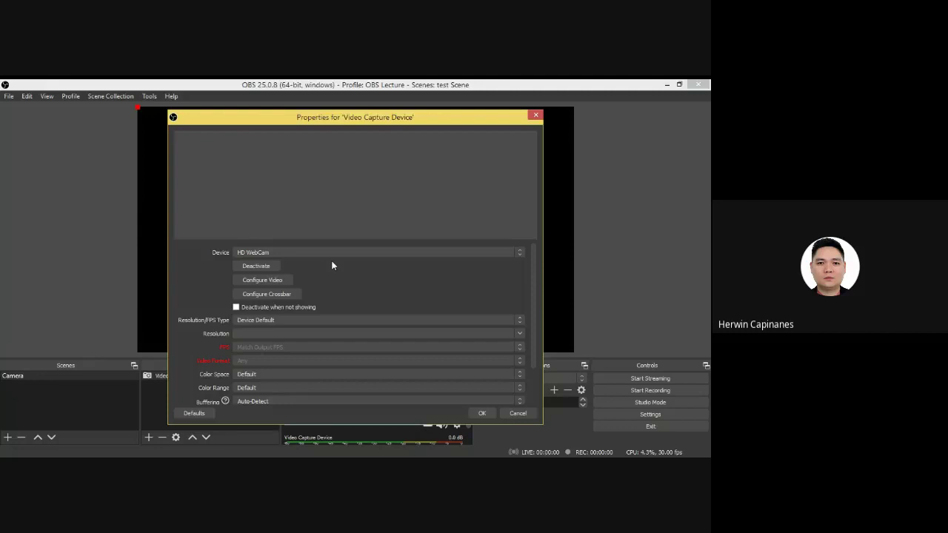
left_click(236, 307)
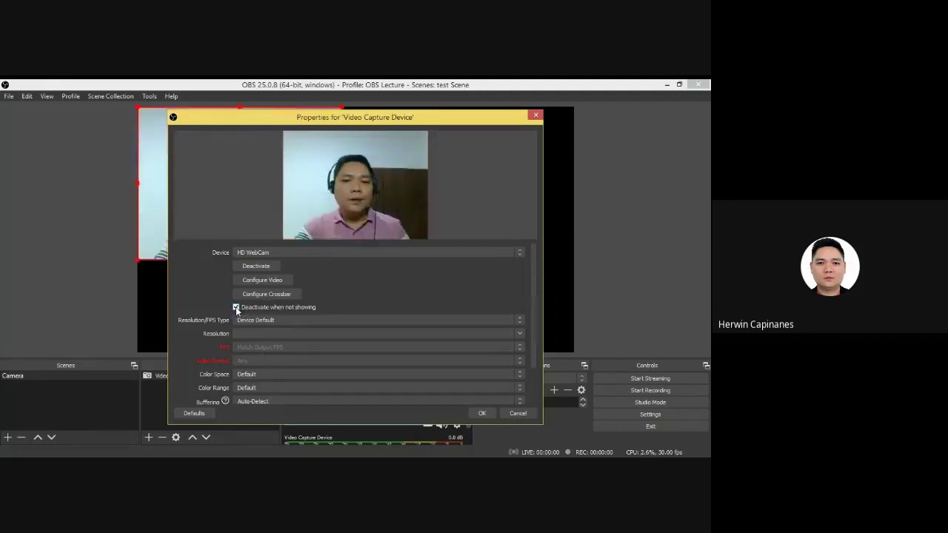
left_click(236, 307)
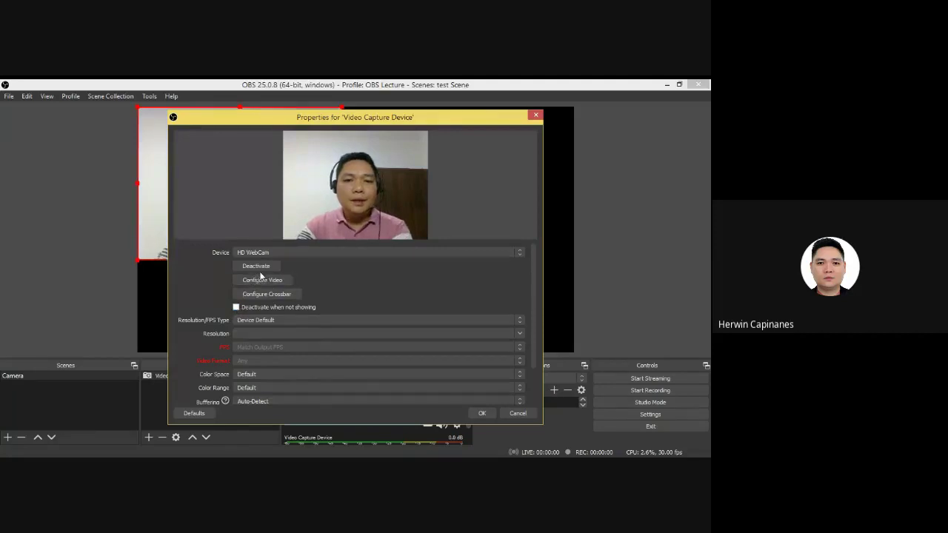
left_click(306, 320)
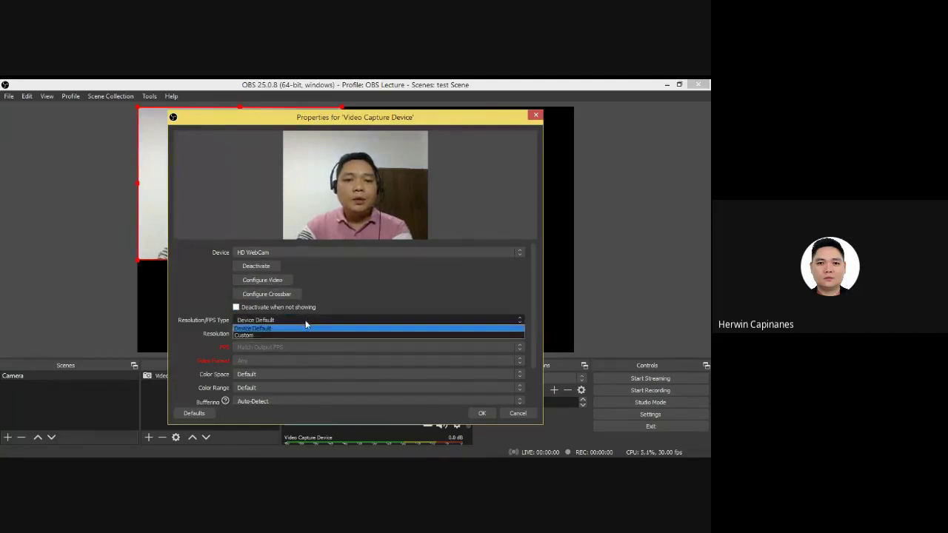
left_click(352, 135)
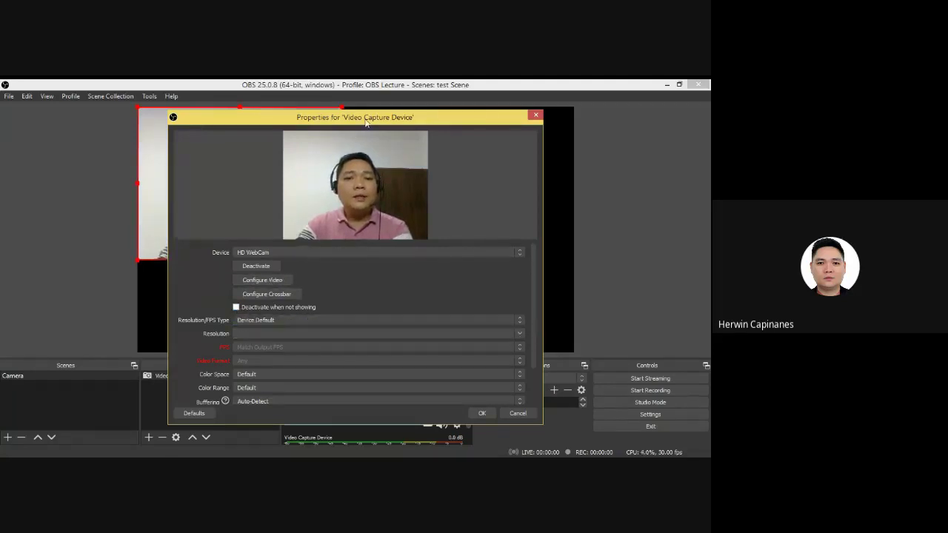
Set the webcam source's Resolution/FPS Type to Custom with a resolution of 1280x720 and accept its properties.
left_click_drag(361, 122, 569, 142)
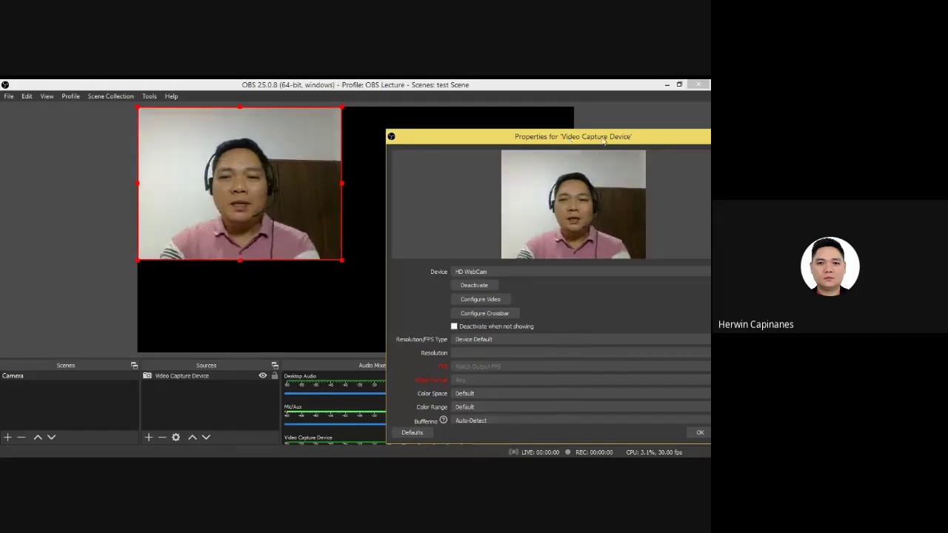
left_click_drag(604, 142, 449, 99)
left_click(366, 295)
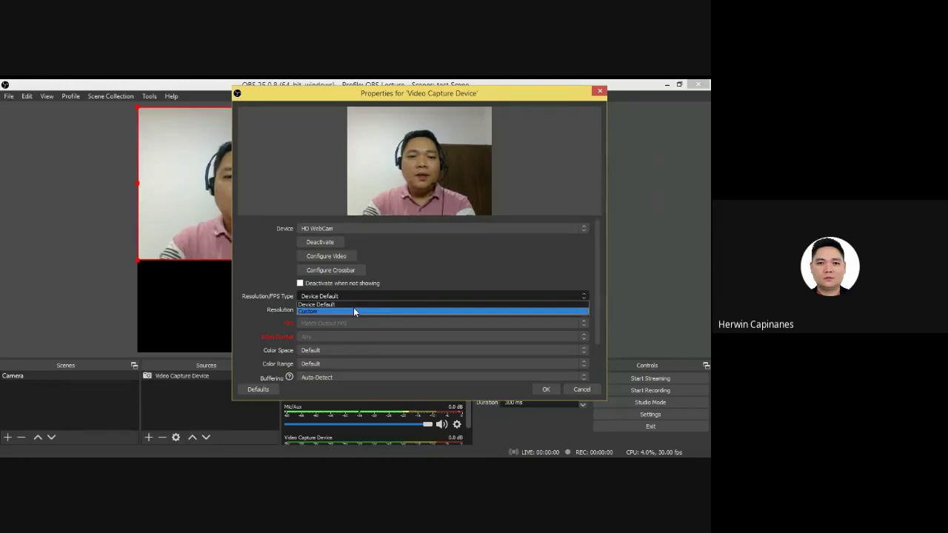
left_click(354, 306)
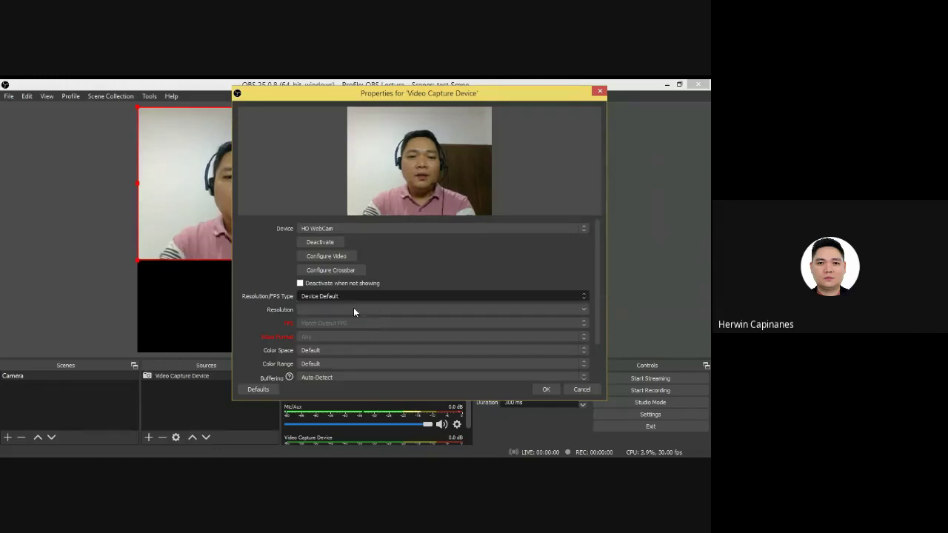
left_click(584, 310)
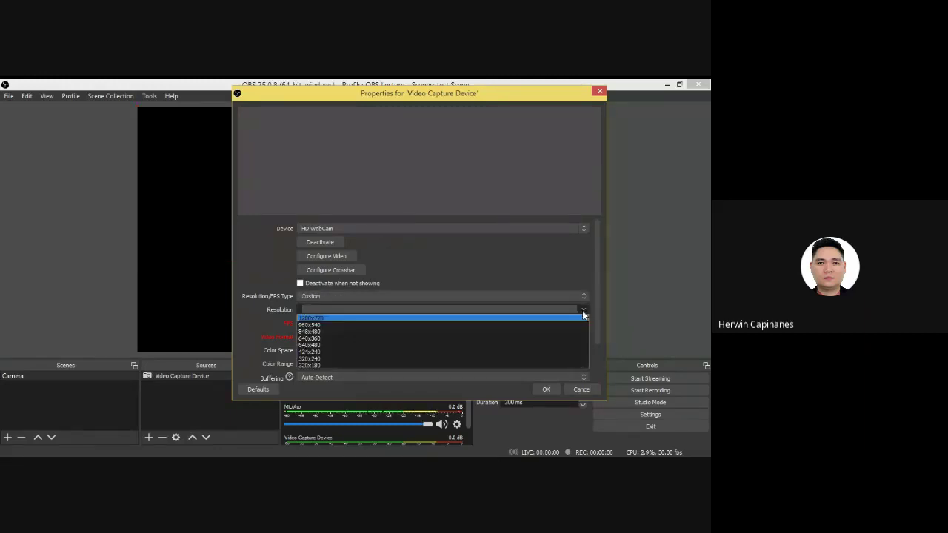
left_click(403, 319)
left_click_drag(432, 94, 503, 320)
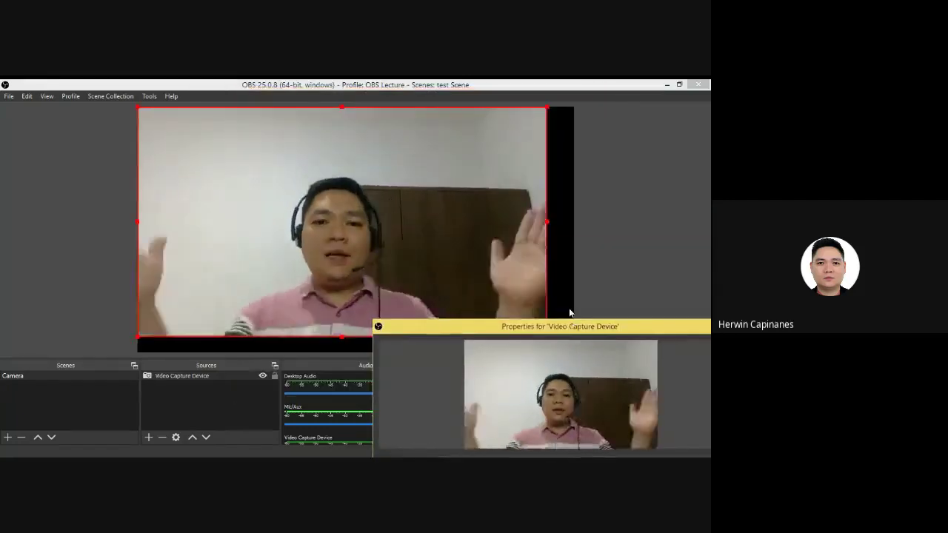
left_click_drag(572, 330, 369, 111)
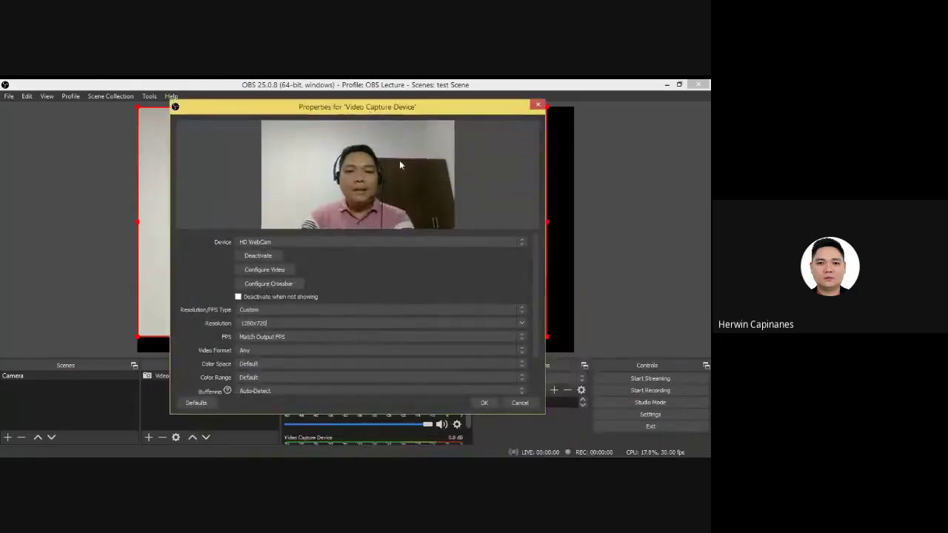
left_click(485, 403)
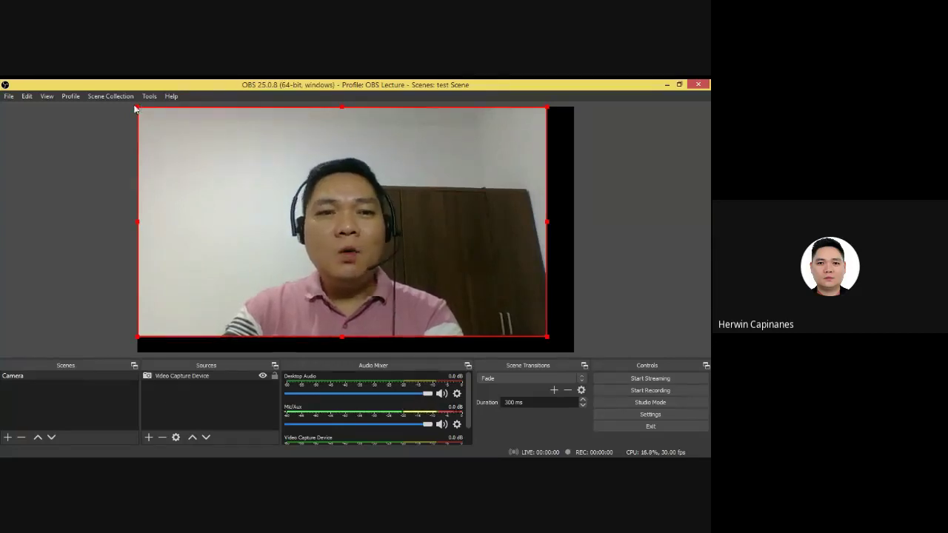
Shrink the webcam image to a small thumbnail and move it near the lower-right corner of the canvas.
left_click_drag(135, 108, 477, 300)
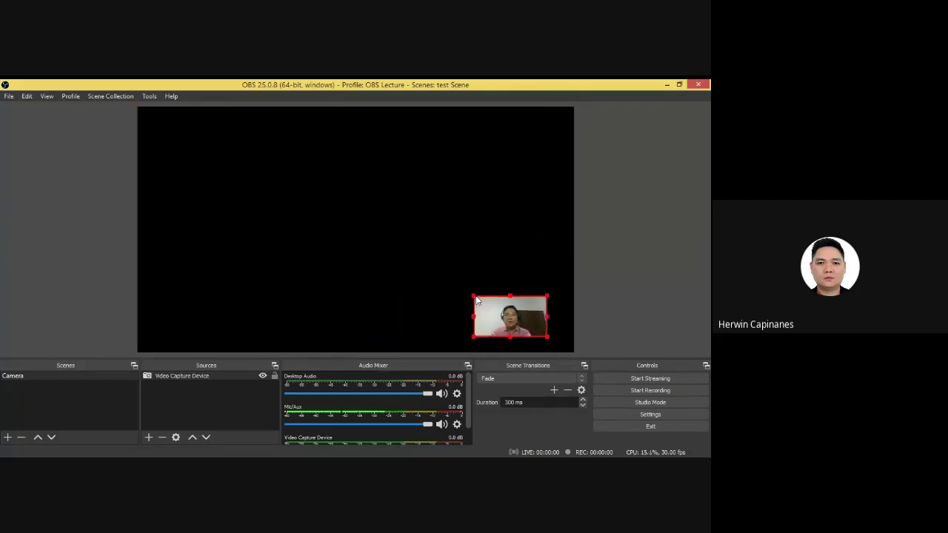
left_click_drag(519, 326, 539, 336)
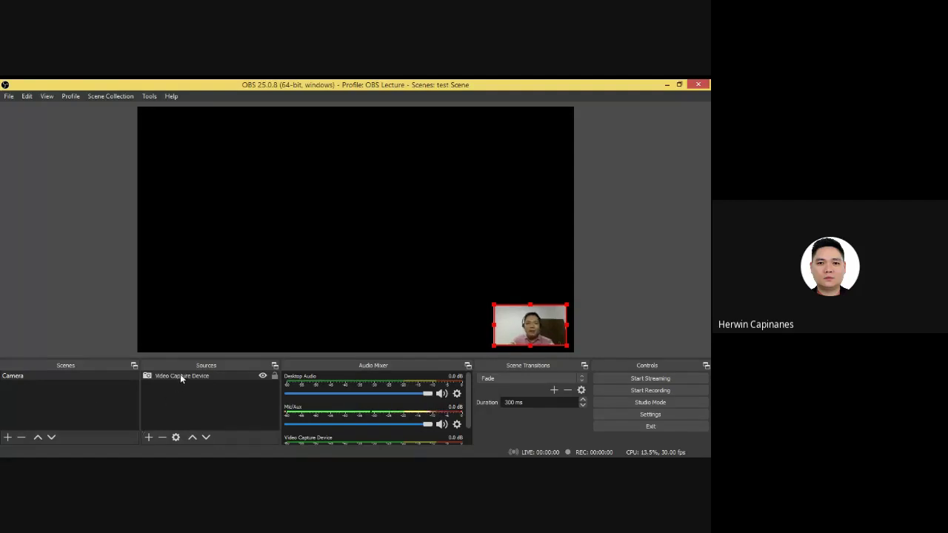
left_click(518, 252)
left_click(530, 323)
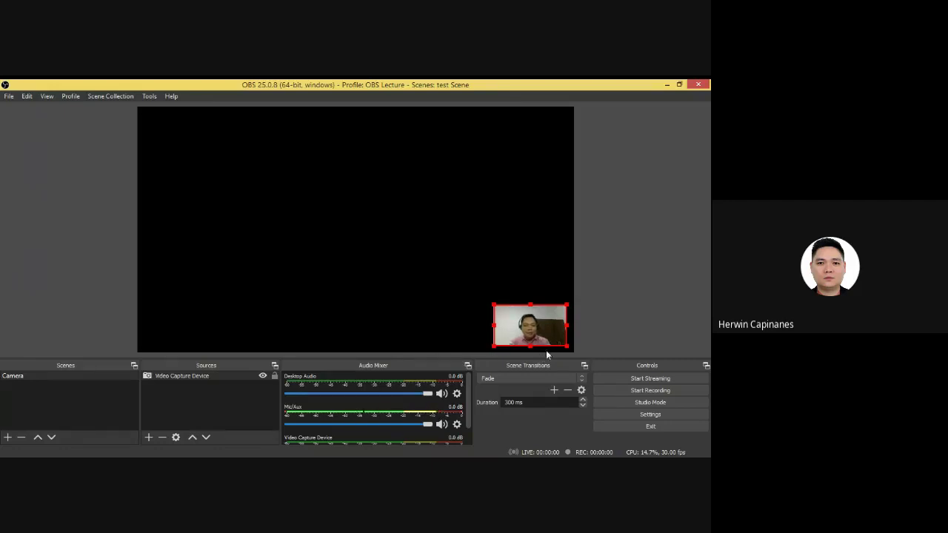
Enlarge the webcam image to nearly the canvas height and crop its left, right and top edges closely around the presenter.
left_click_drag(568, 351, 561, 351)
left_click_drag(500, 313, 184, 137)
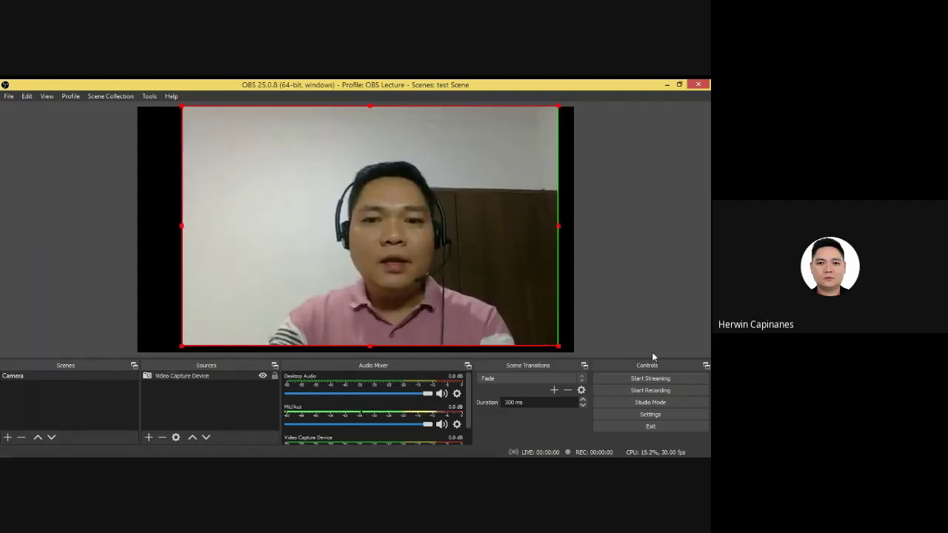
left_click_drag(559, 352, 516, 349)
right_click(523, 351)
key("Escape")
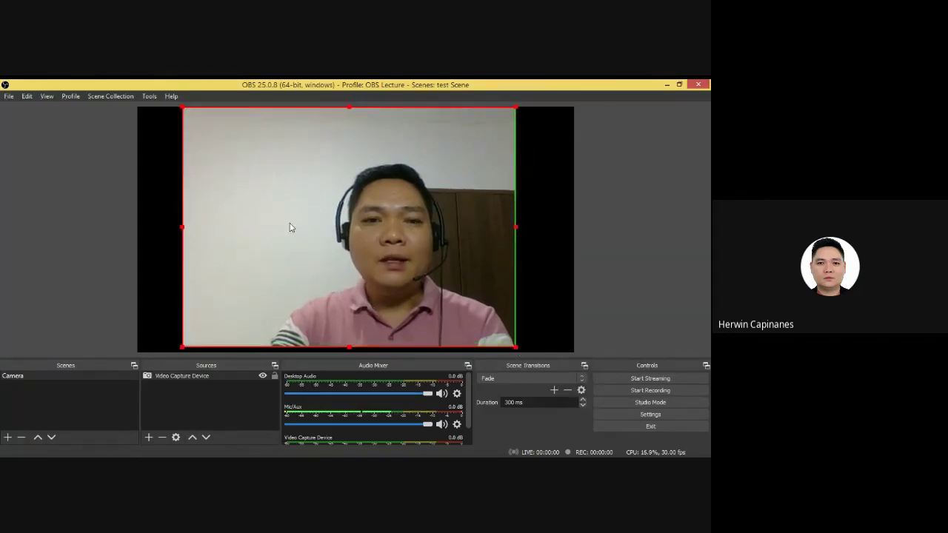
left_click_drag(183, 109, 282, 134)
left_click(519, 142)
left_click(508, 151)
left_click_drag(516, 134, 481, 151)
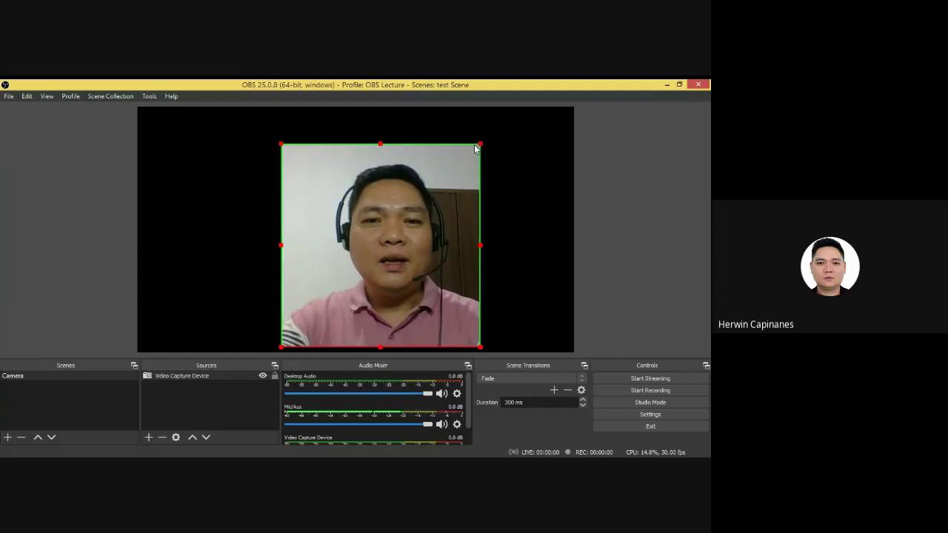
left_click_drag(282, 145, 300, 158)
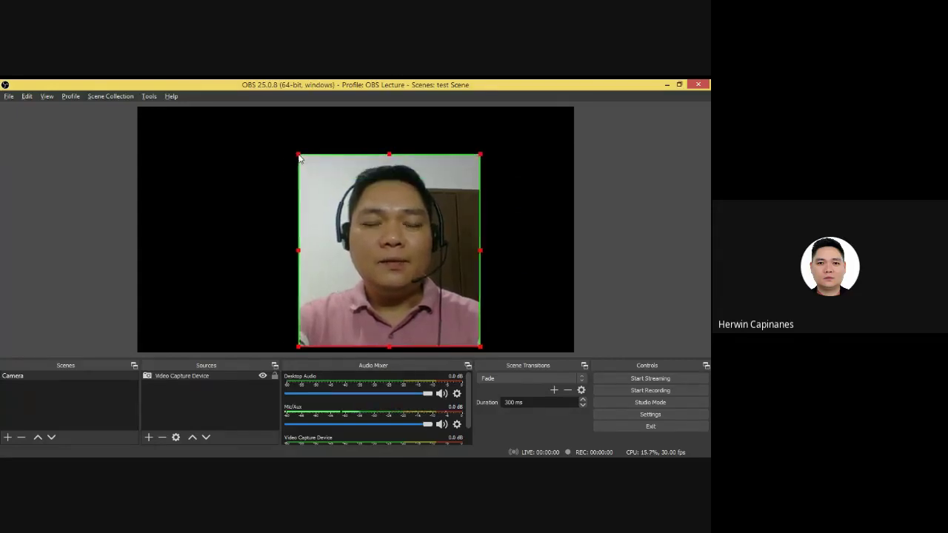
Move the cropped webcam image into the lower-right corner of the canvas, shrunk to a small portrait frame.
left_click_drag(403, 260, 497, 264)
left_click_drag(393, 257, 477, 315)
left_click(611, 257)
left_click(481, 262)
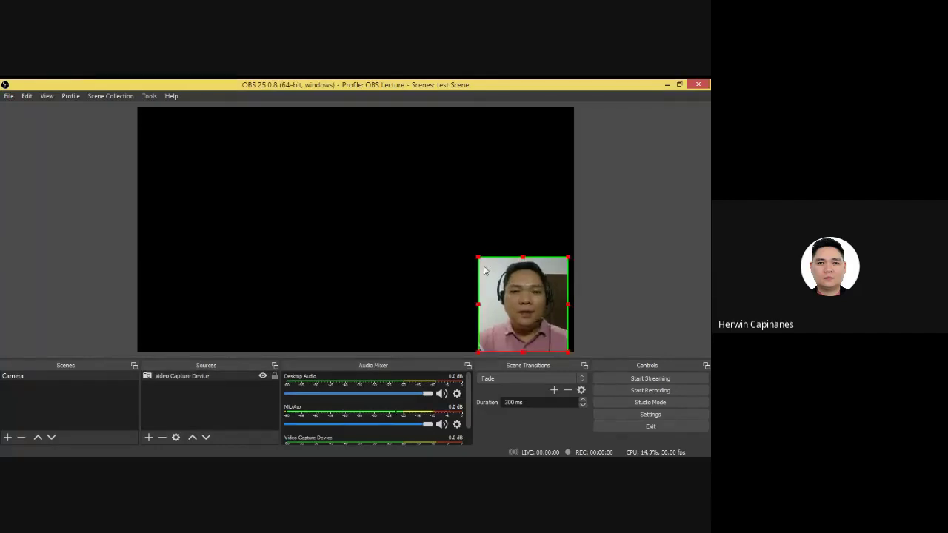
left_click_drag(479, 260, 488, 272)
left_click(481, 280)
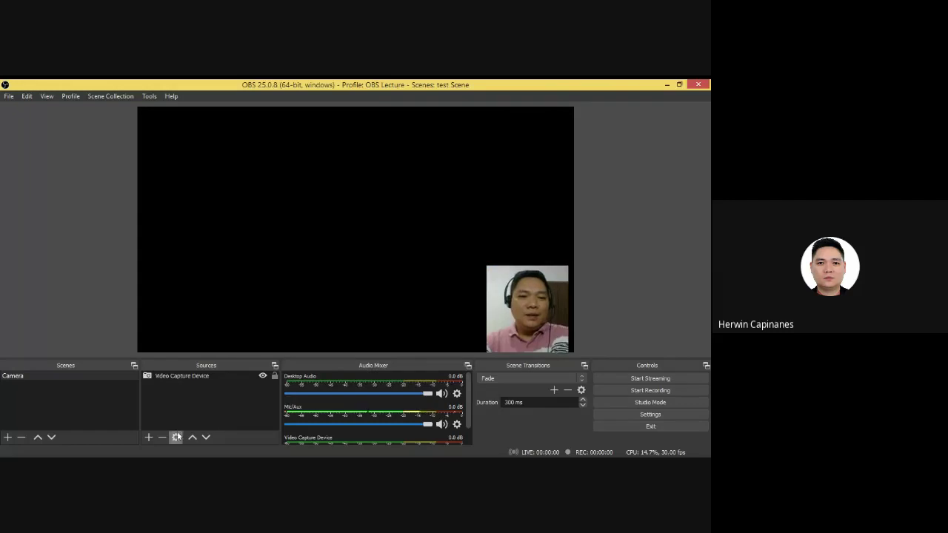
left_click(492, 277)
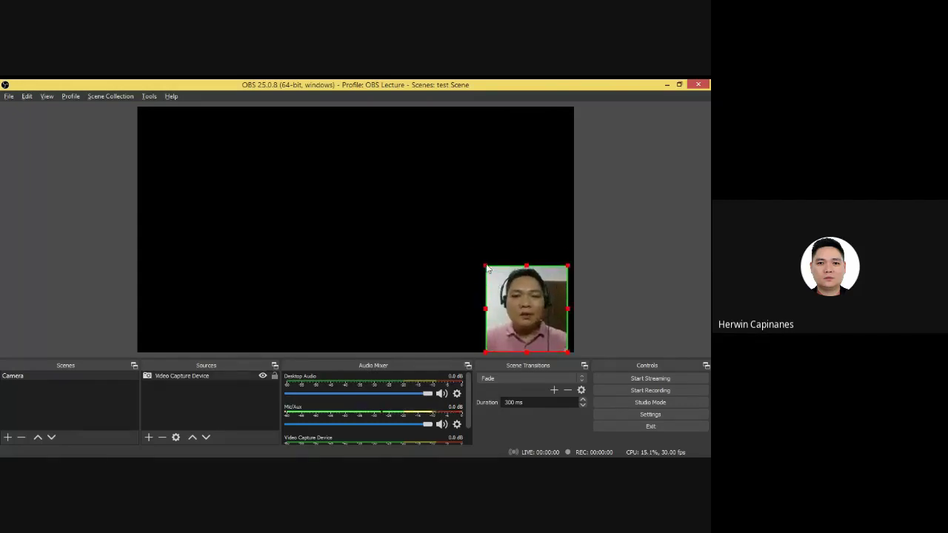
Restore the cropped areas of the webcam image and enlarge it to fill the whole canvas.
left_click_drag(486, 266, 433, 245)
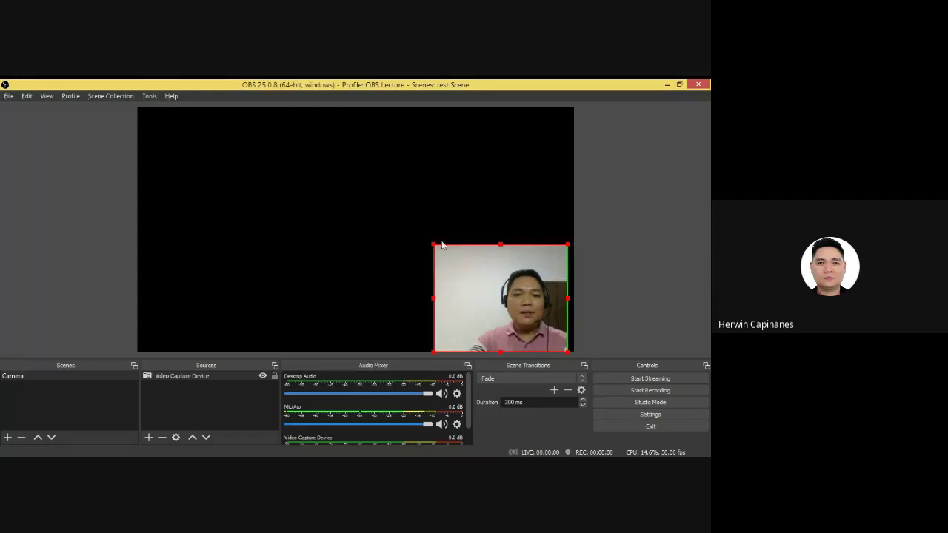
left_click_drag(568, 352, 631, 378)
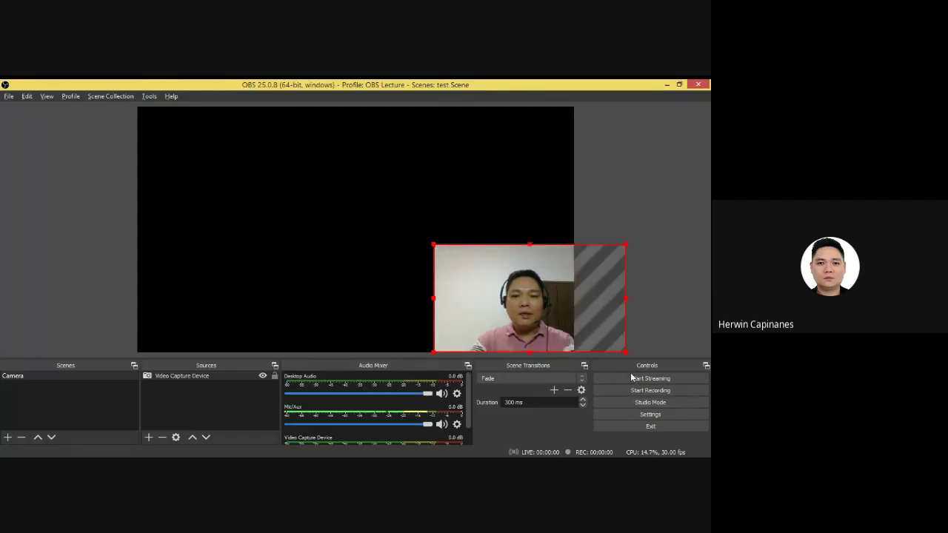
left_click_drag(514, 318, 228, 189)
left_click_drag(329, 215, 574, 351)
left_click(603, 304)
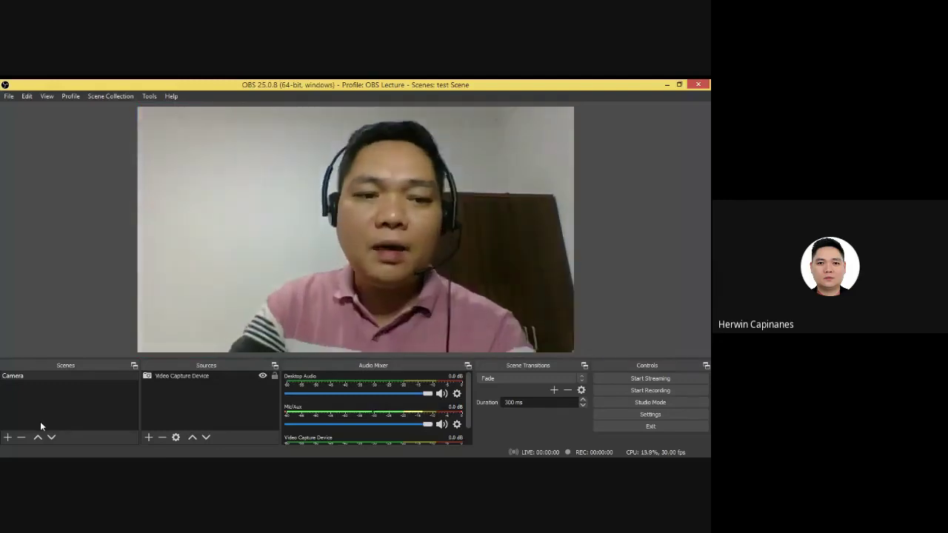
Add a scene named Background and switch between it and the Camera scene, ending on Background.
left_click(8, 437)
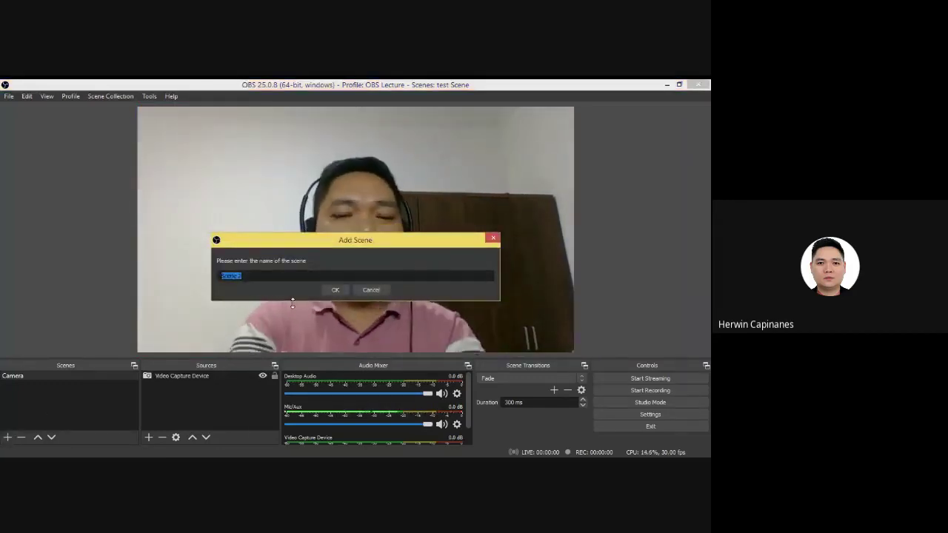
type("Backgr")
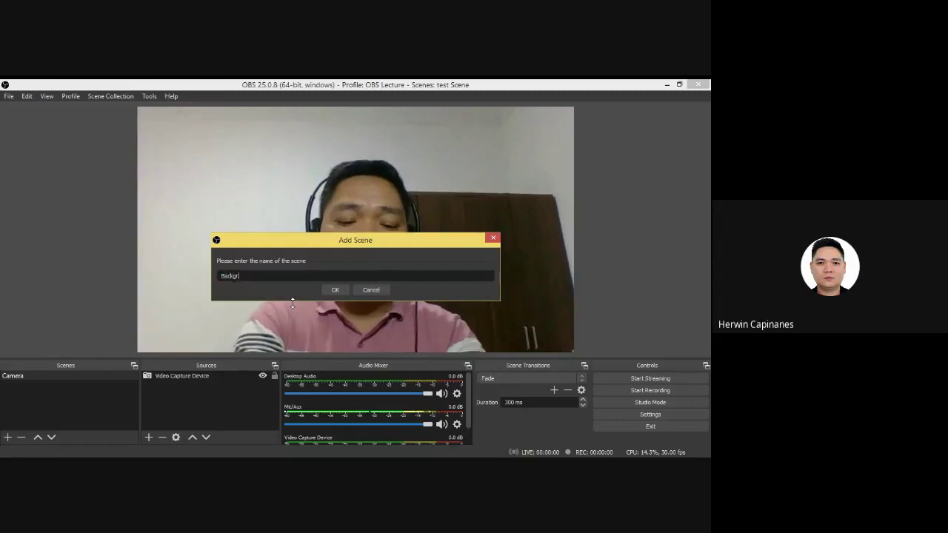
type("ound")
left_click(336, 289)
left_click(46, 376)
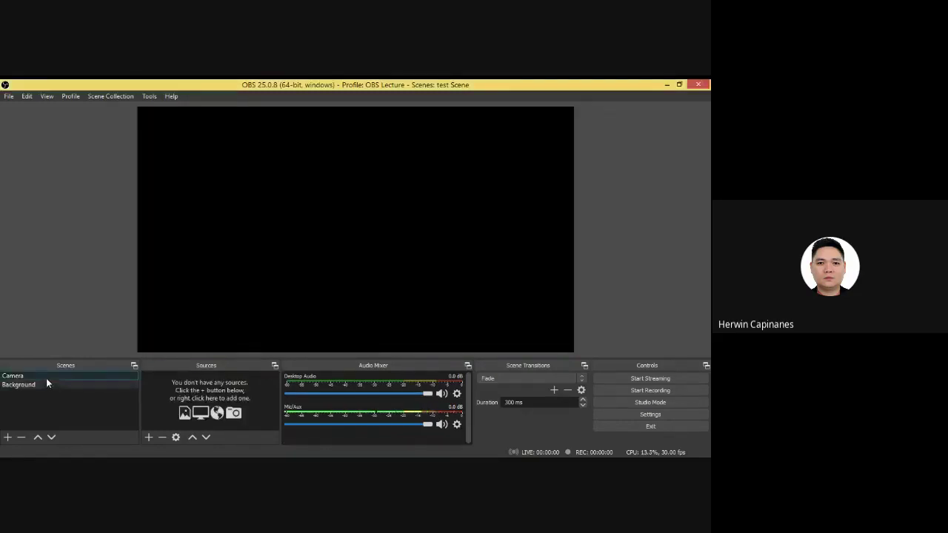
left_click(47, 385)
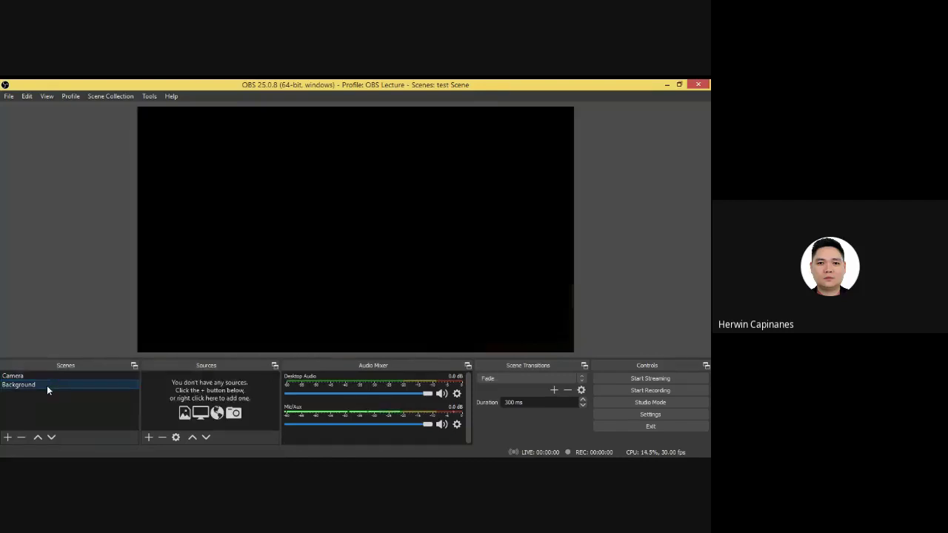
left_click(50, 376)
left_click(51, 383)
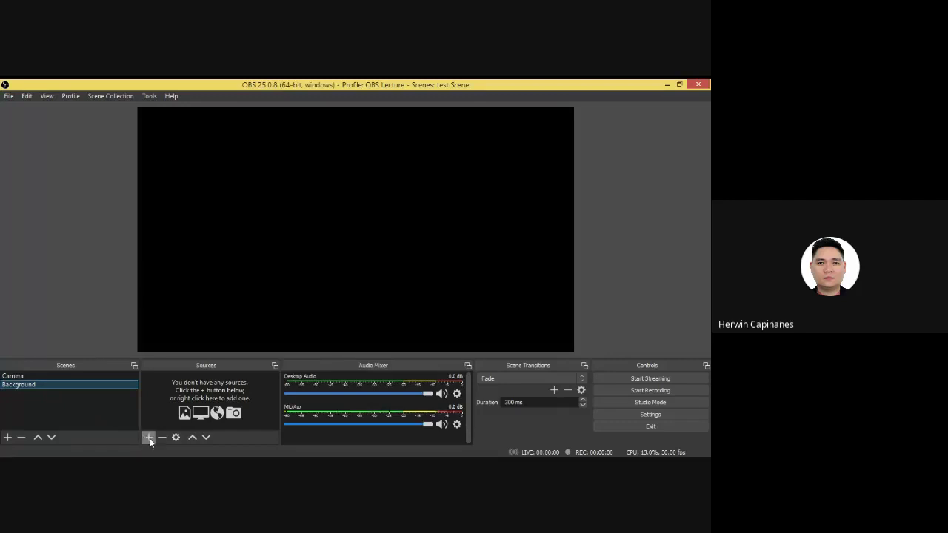
left_click(149, 438)
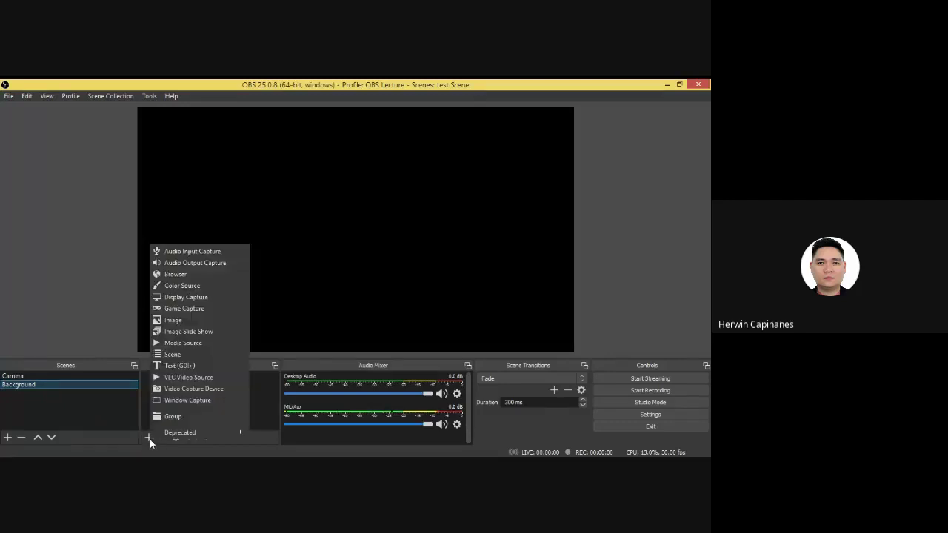
left_click(177, 321)
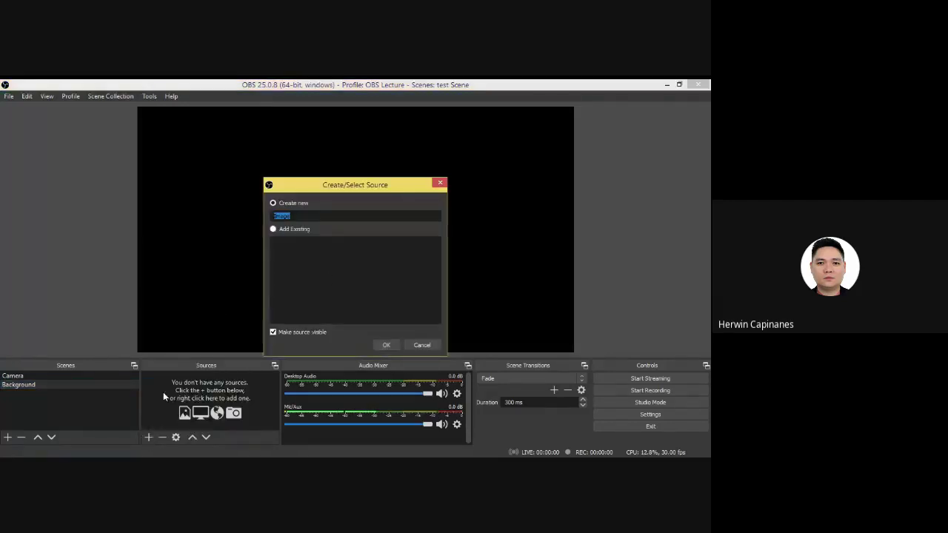
left_click(423, 346)
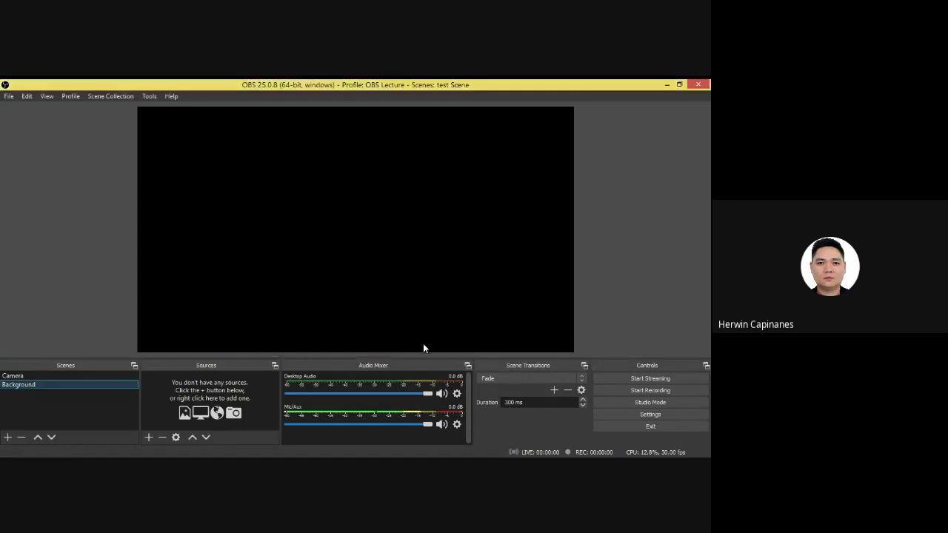
Create a new Image source with its default name in the Background scene.
left_click(149, 438)
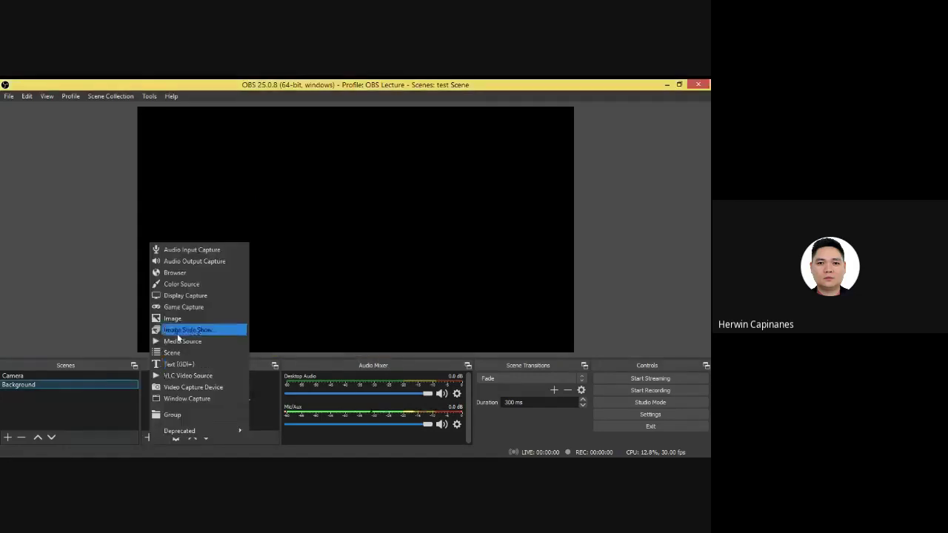
left_click(175, 318)
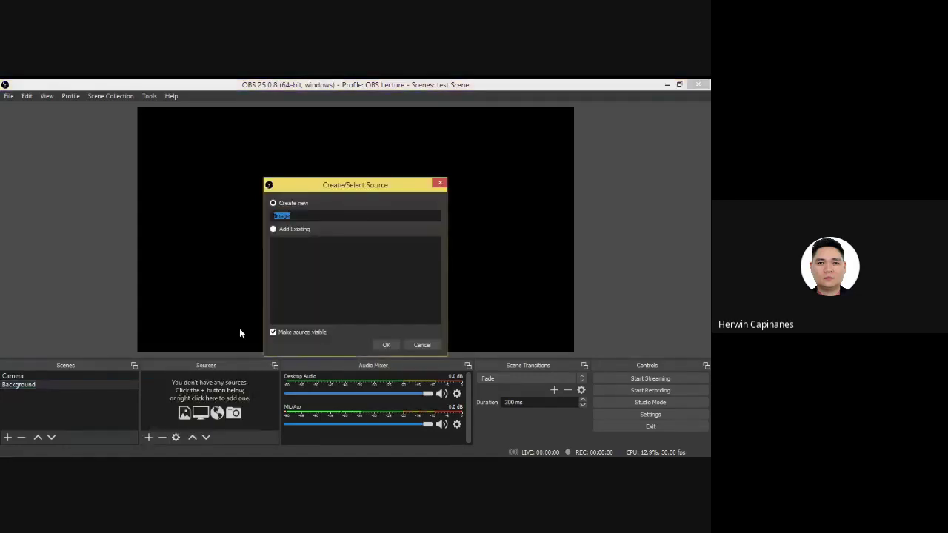
left_click(386, 346)
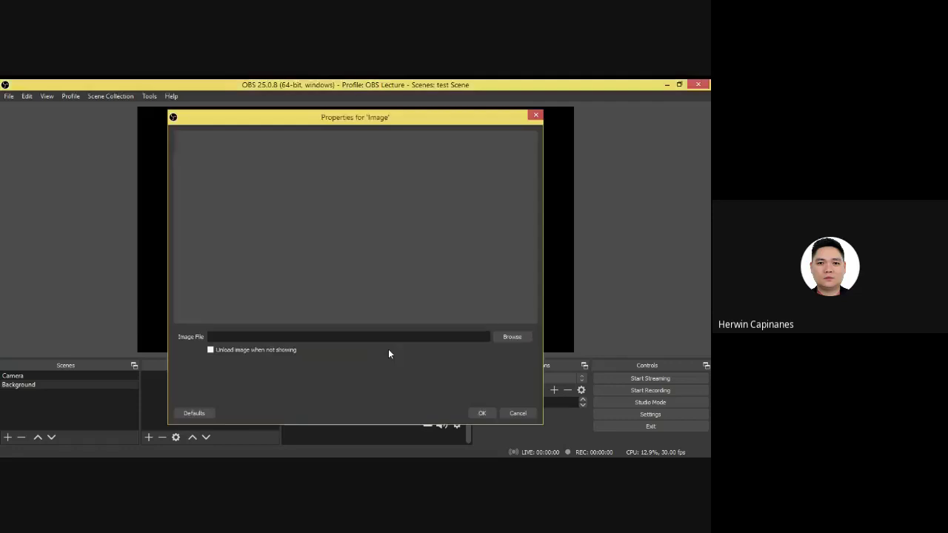
left_click(520, 337)
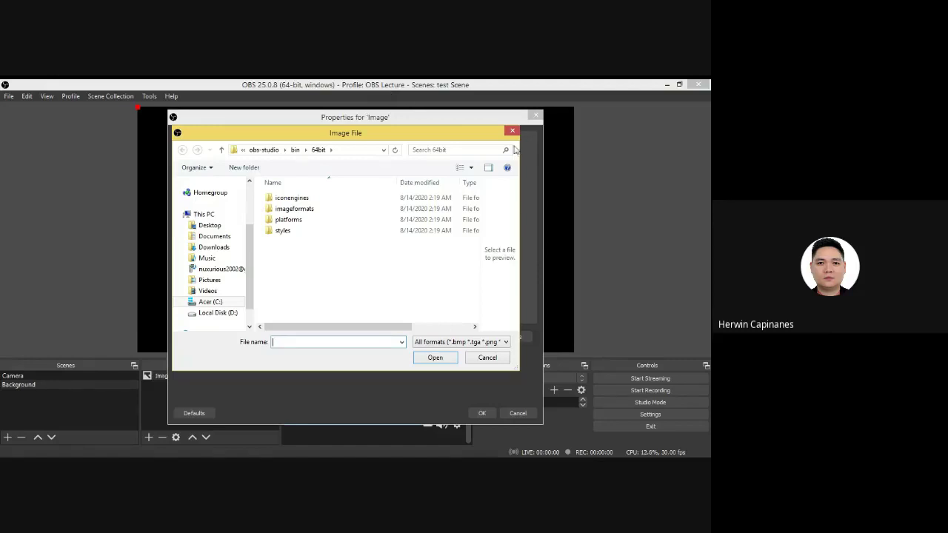
left_click(487, 358)
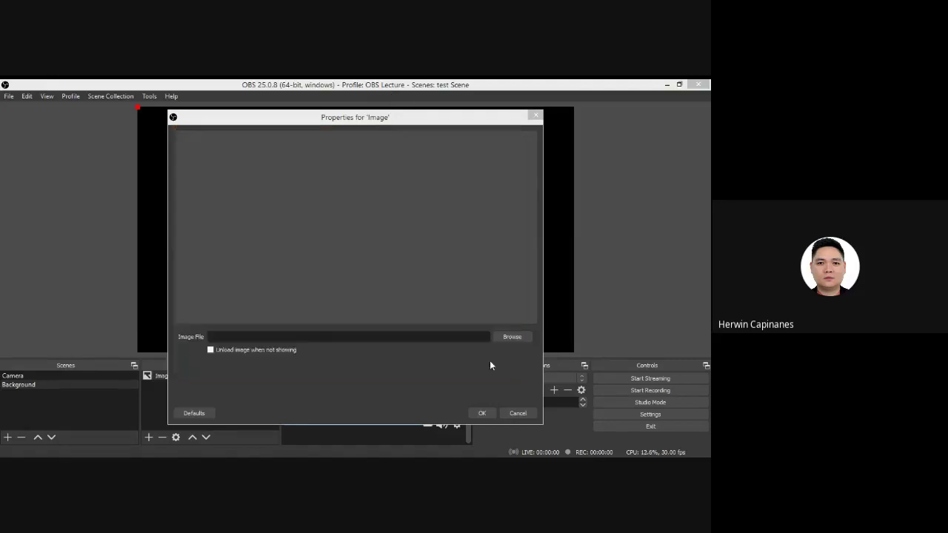
left_click(22, 384)
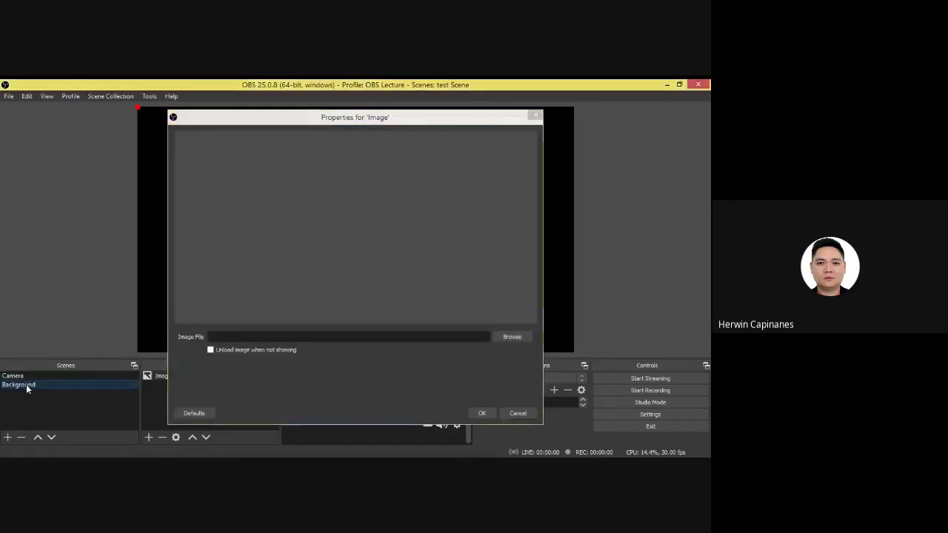
Set the Image source's file to 1_utMxPT3jsVaC2Sy8zxLBtA.jpeg from the New Society 2020 > OBS Seminar folder on drive D and accept its properties.
left_click(518, 338)
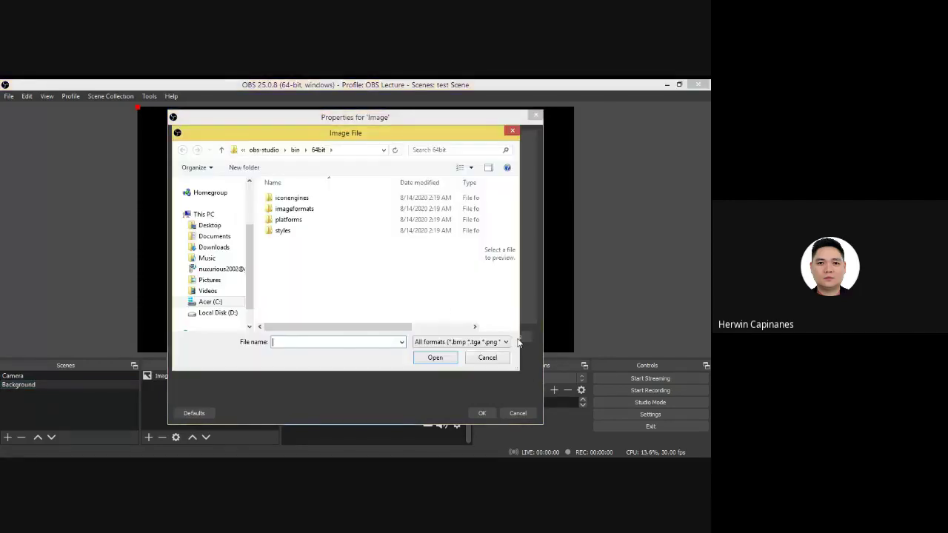
left_click(218, 314)
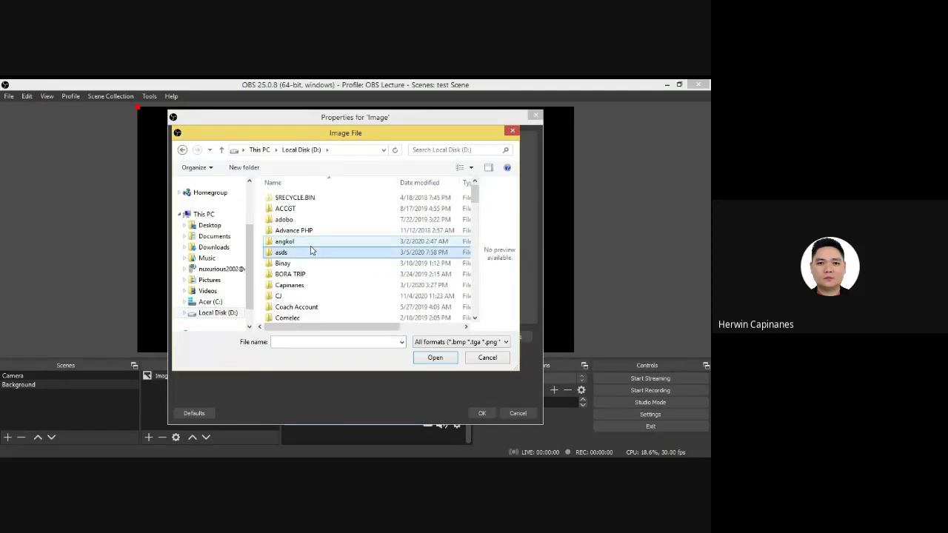
scroll(311, 250, "down", 5)
double_click(324, 217)
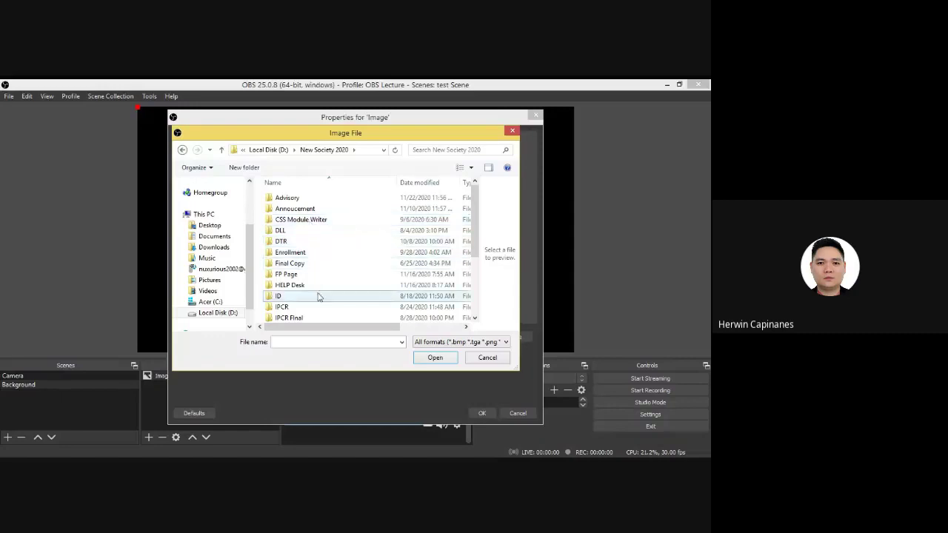
scroll(324, 296, "down", 3)
double_click(326, 252)
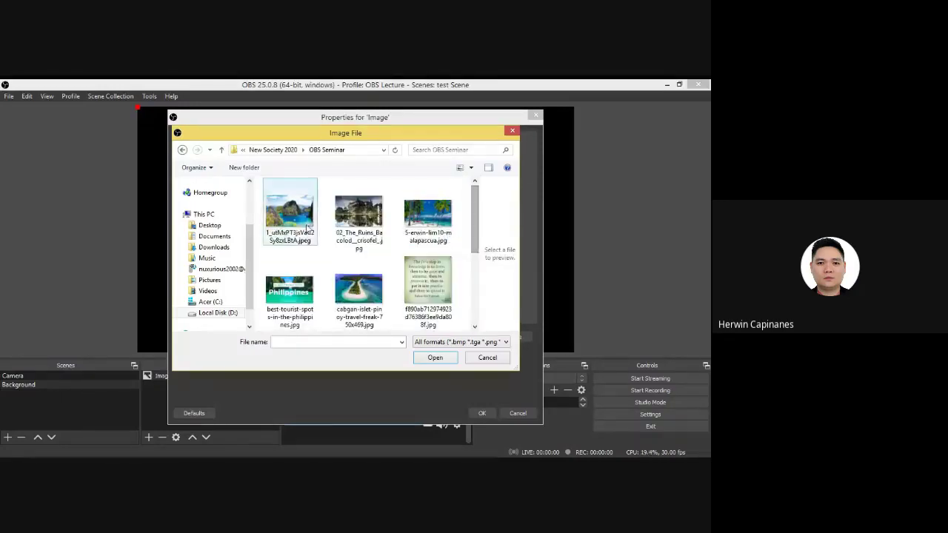
left_click(307, 228)
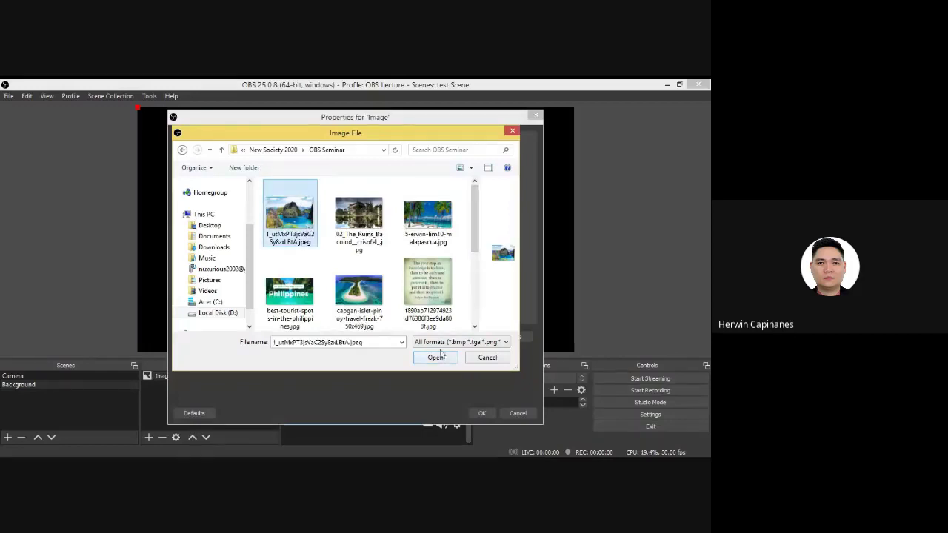
left_click(440, 359)
left_click(483, 413)
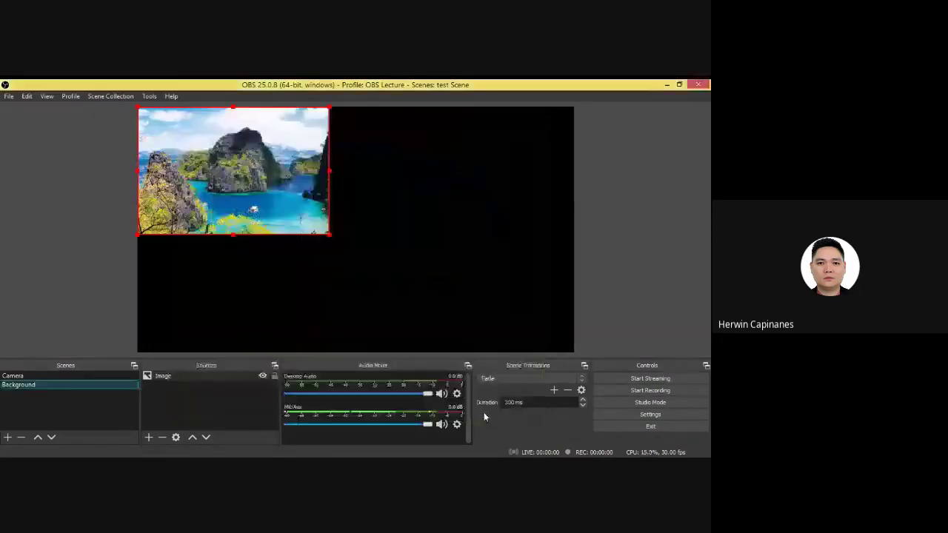
Enlarge the landscape image in the Background scene and apply Stretch to screen so it fills the whole canvas.
left_click_drag(330, 234, 414, 295)
right_click(300, 236)
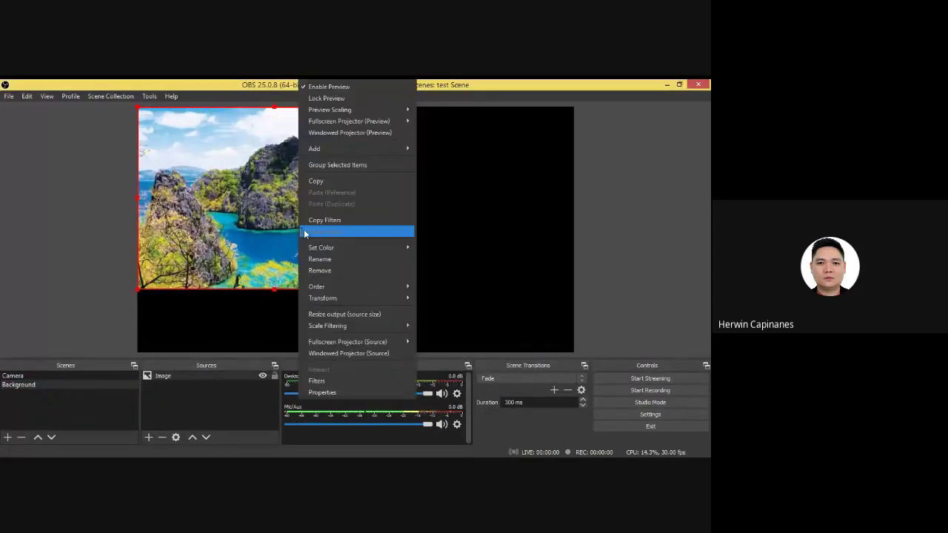
mouse_move(348, 297)
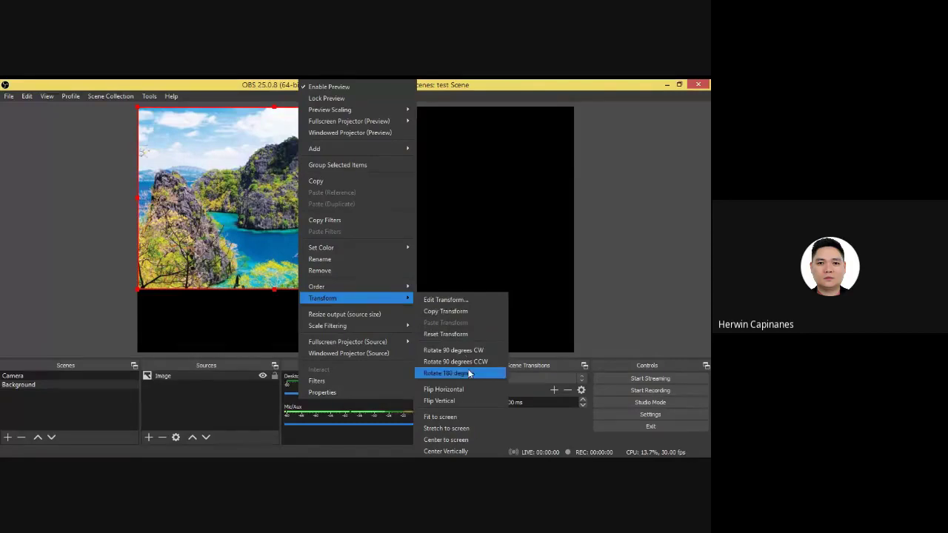
left_click(473, 428)
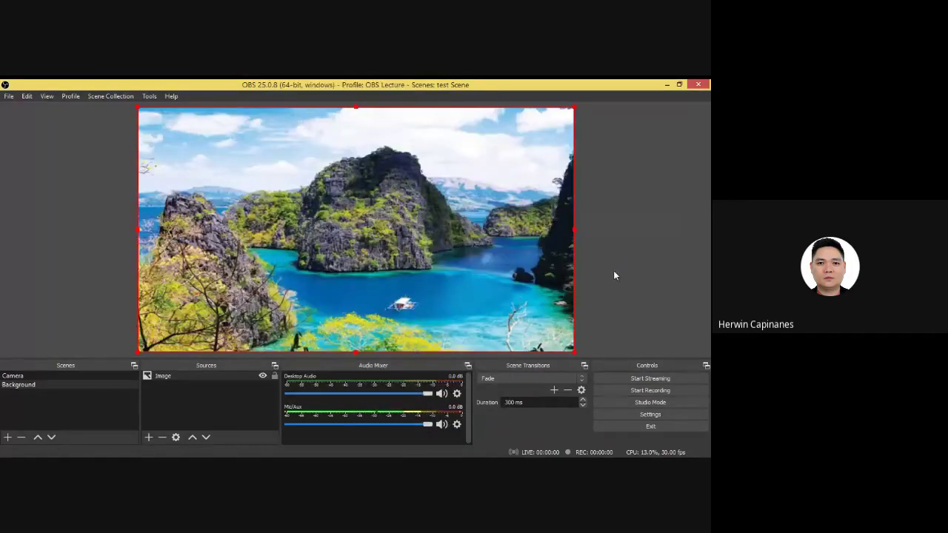
right_click(281, 221)
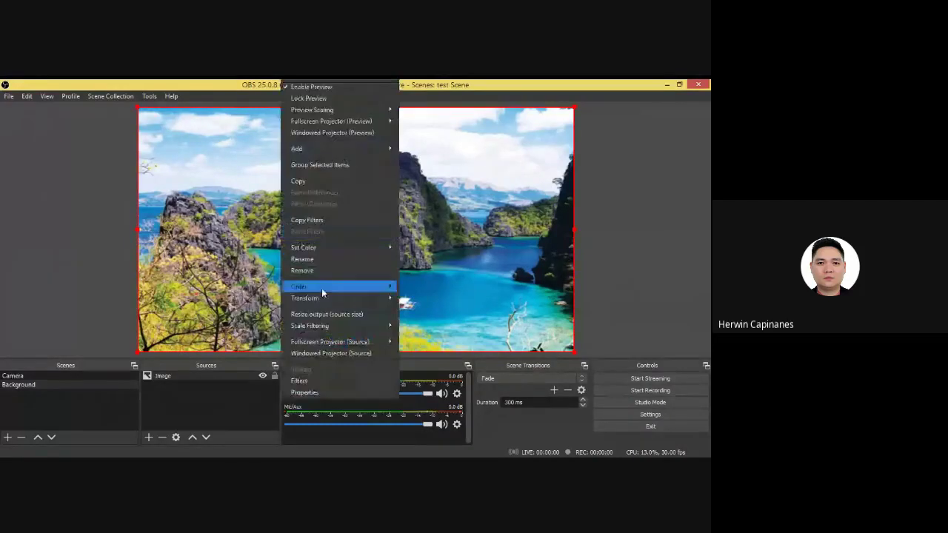
left_click(498, 197)
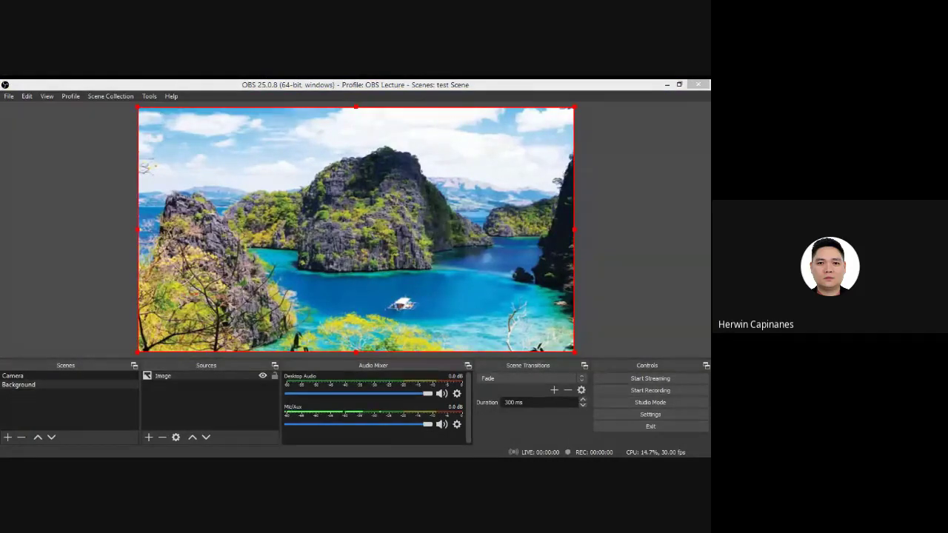
left_click(269, 457)
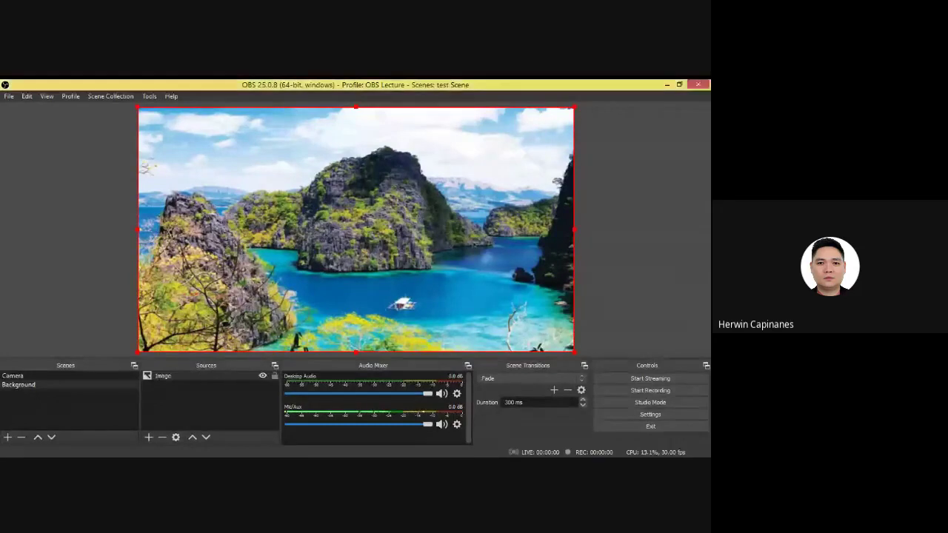
right_click(251, 243)
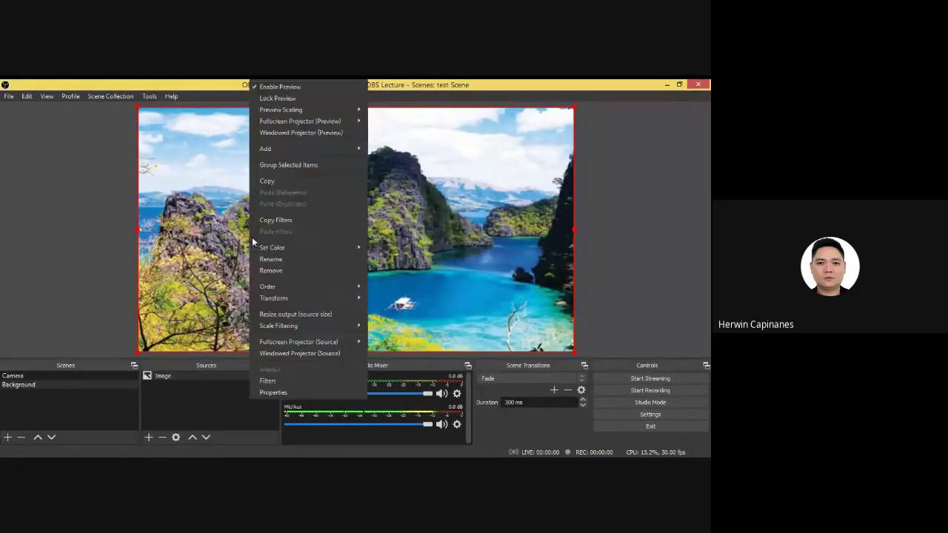
mouse_move(303, 299)
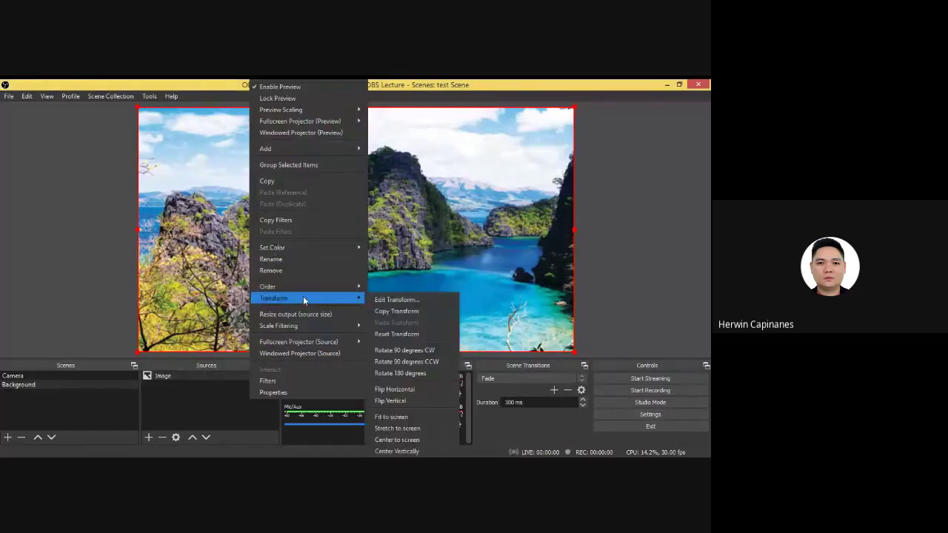
left_click(422, 431)
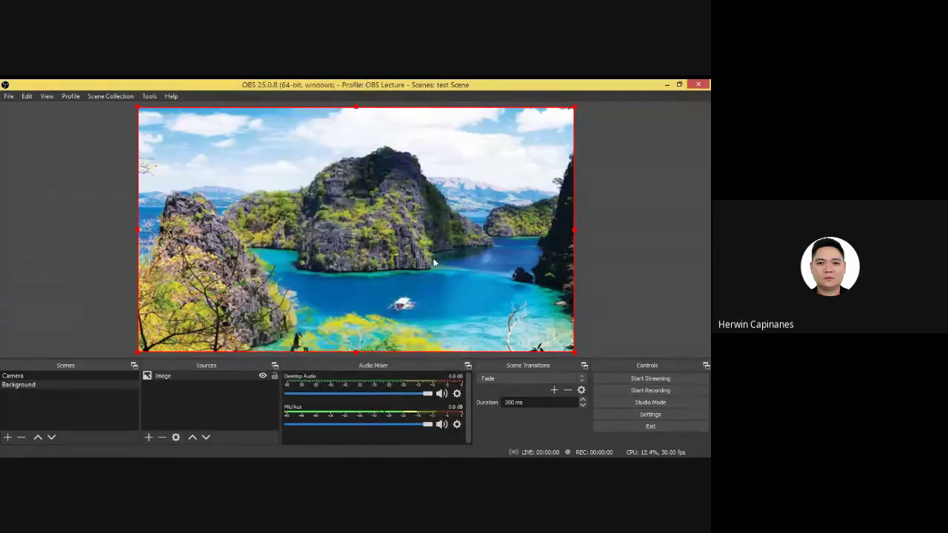
Switch to the Camera scene and back to the Background scene to compare them.
left_click(52, 375)
left_click(52, 384)
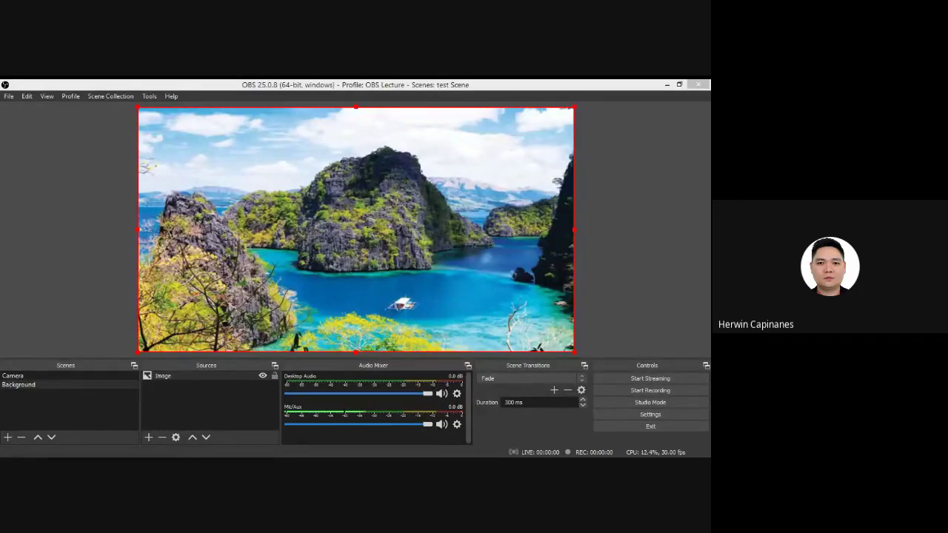
left_click(18, 385)
Add a new scene named Powerpoint.
left_click(7, 437)
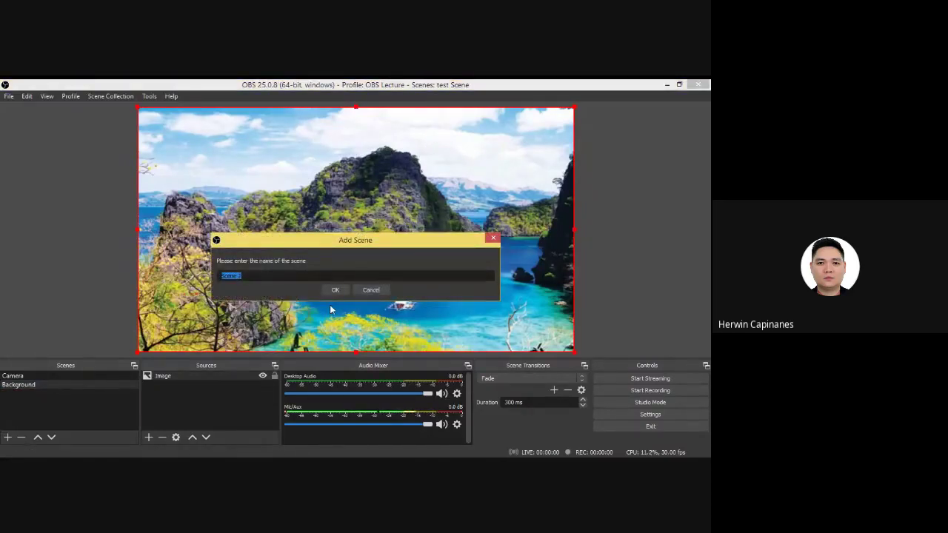
type("Lectu")
key("BackSpace")
key("BackSpace")
key("BackSpace")
key("BackSpace")
key("BackSpace")
type("Powerpoint")
left_click(342, 290)
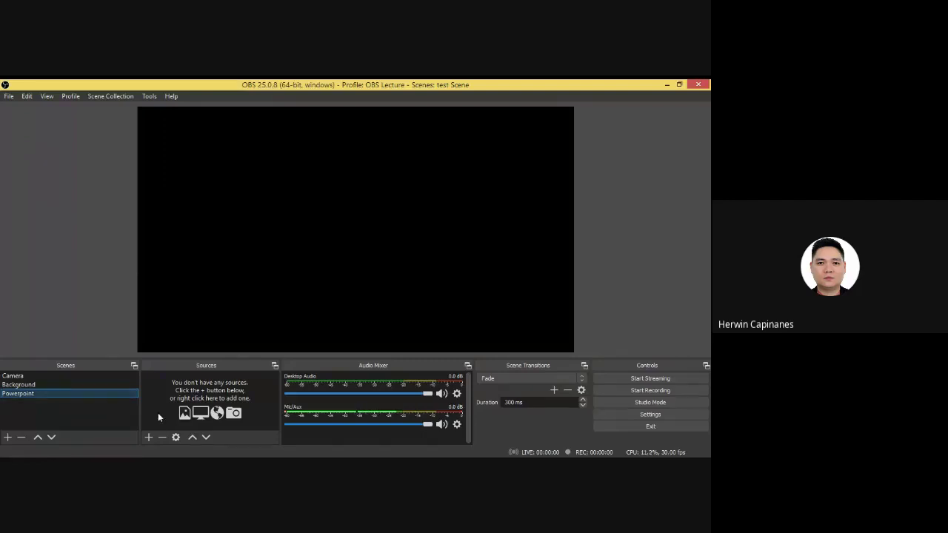
Create a new Window Capture source with its default name in the Powerpoint scene.
left_click(149, 437)
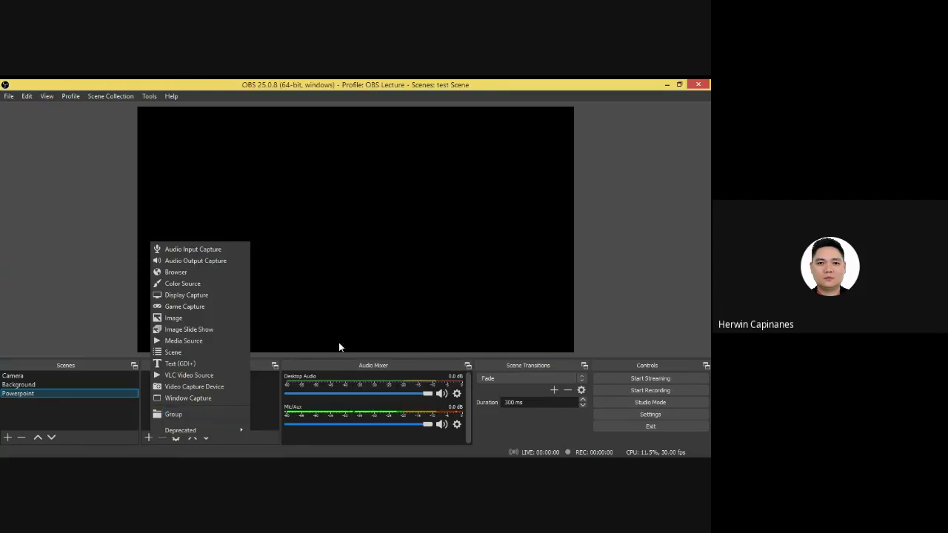
left_click(356, 303)
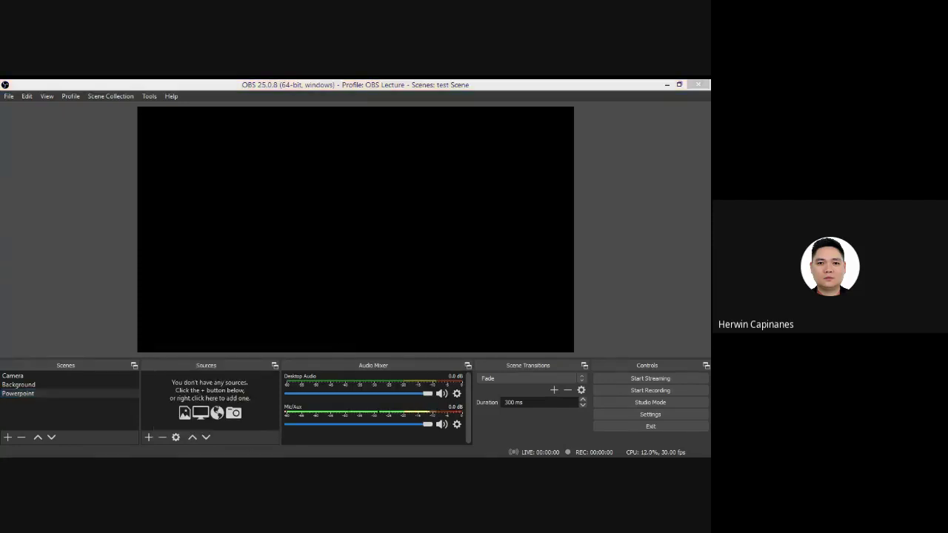
left_click(155, 450)
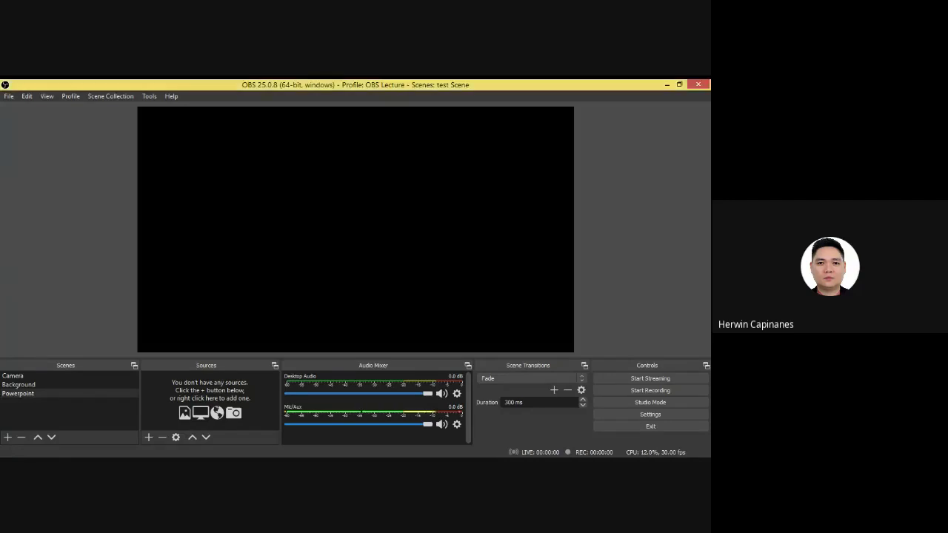
left_click(30, 396)
left_click(150, 437)
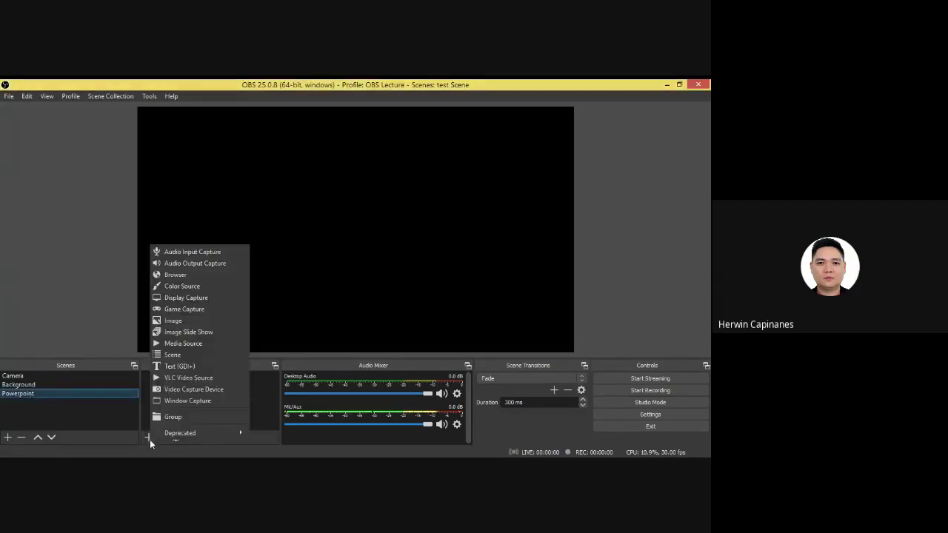
left_click(184, 401)
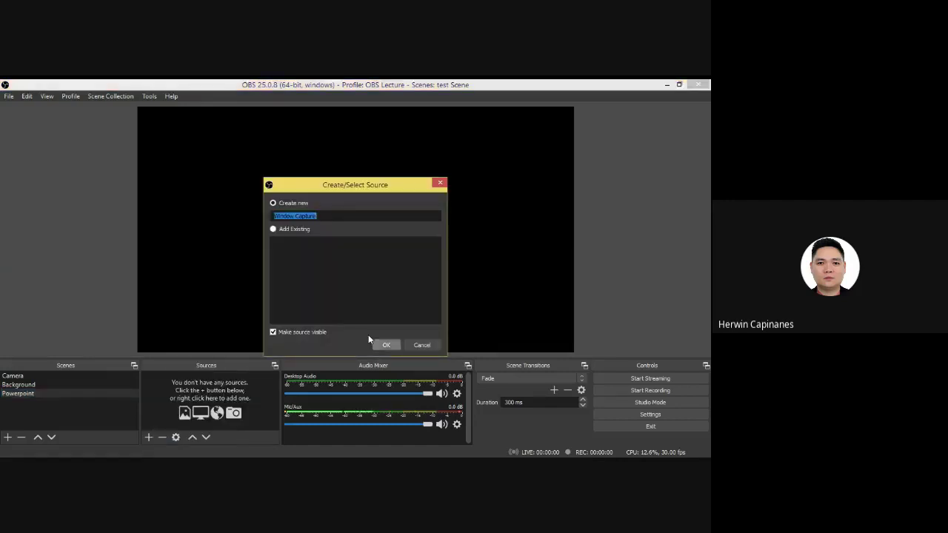
left_click(345, 217)
left_click_drag(296, 216, 284, 217)
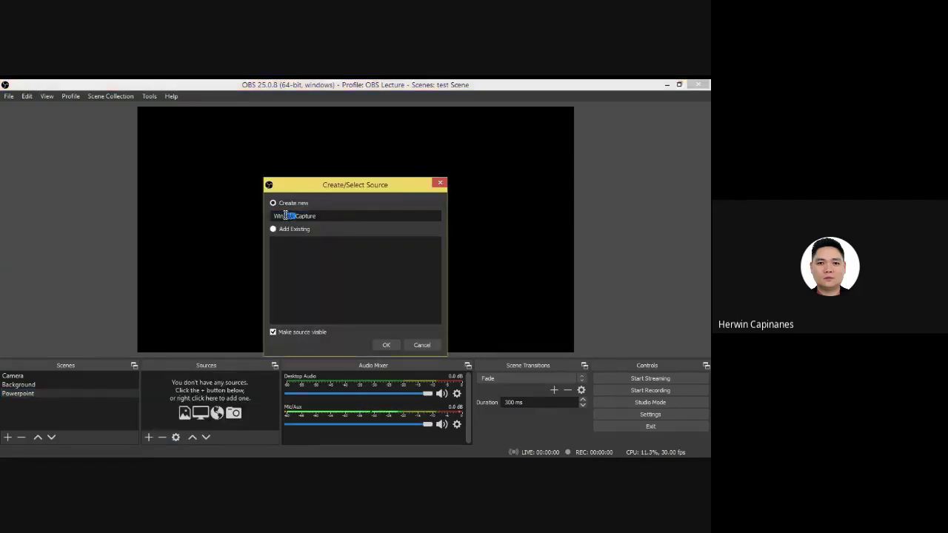
left_click(387, 346)
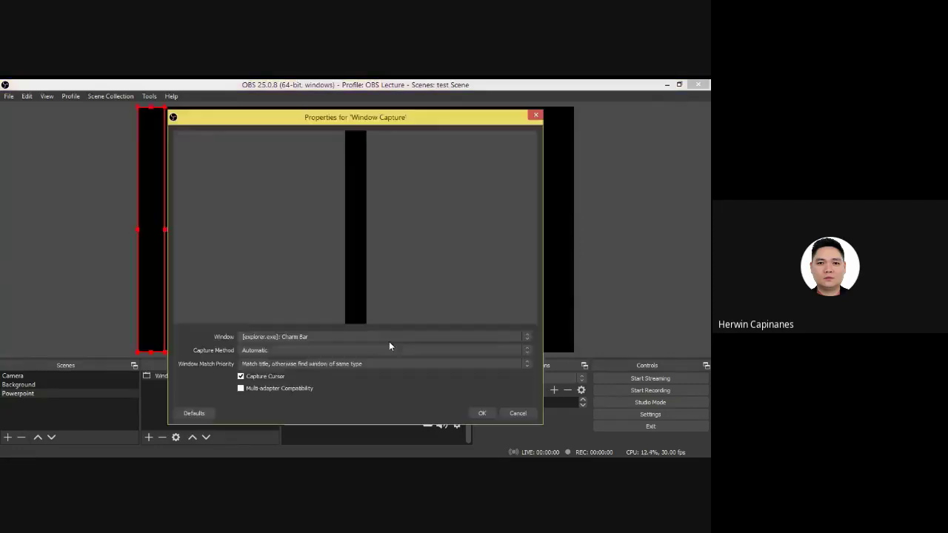
Set the captured window to the SLIDE-DECK-template.pptx PowerPoint window and accept the source's properties.
left_click(373, 337)
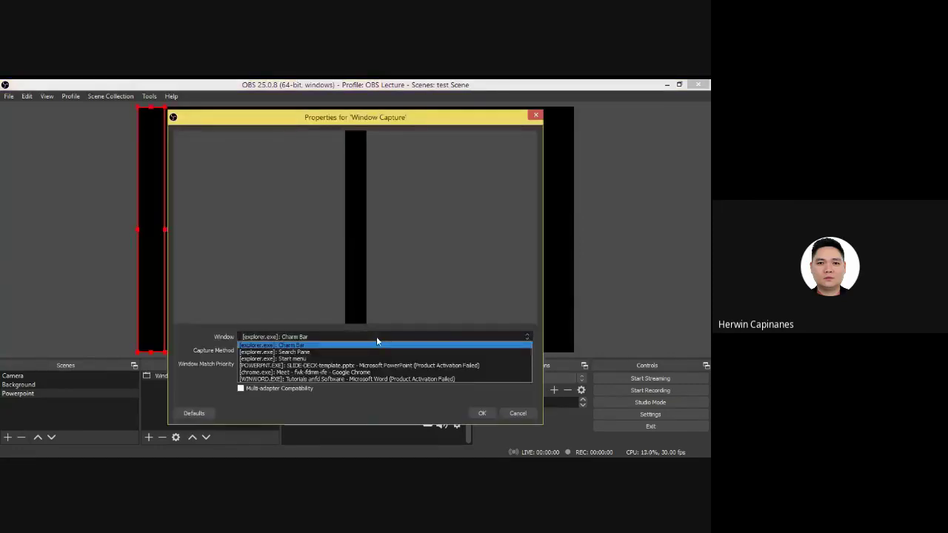
left_click(382, 364)
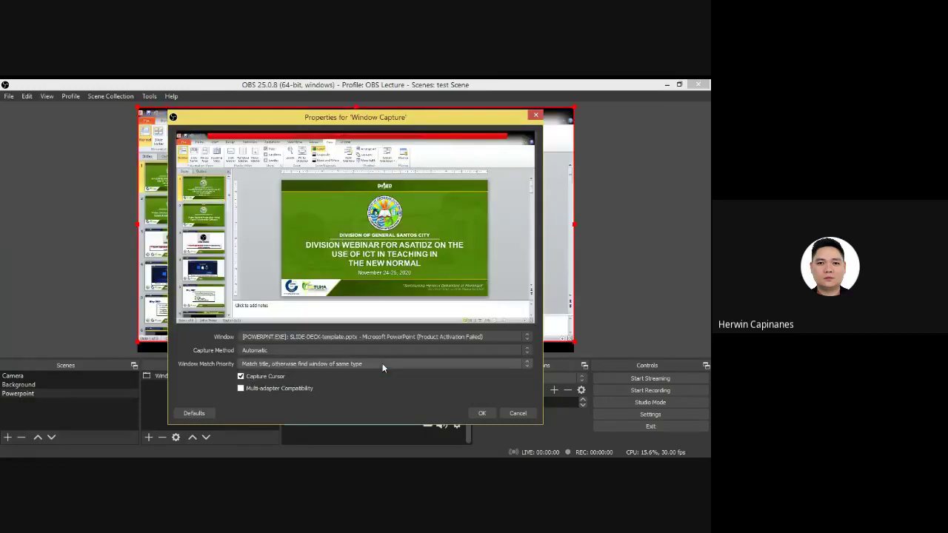
left_click(485, 414)
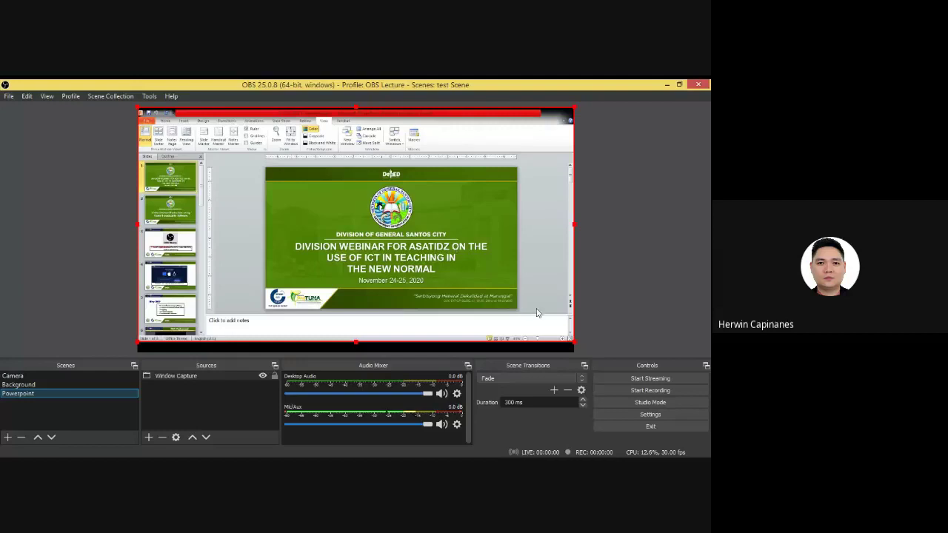
Restore the OBS window to a smaller size and place the PowerPoint window beside it.
left_click(680, 84)
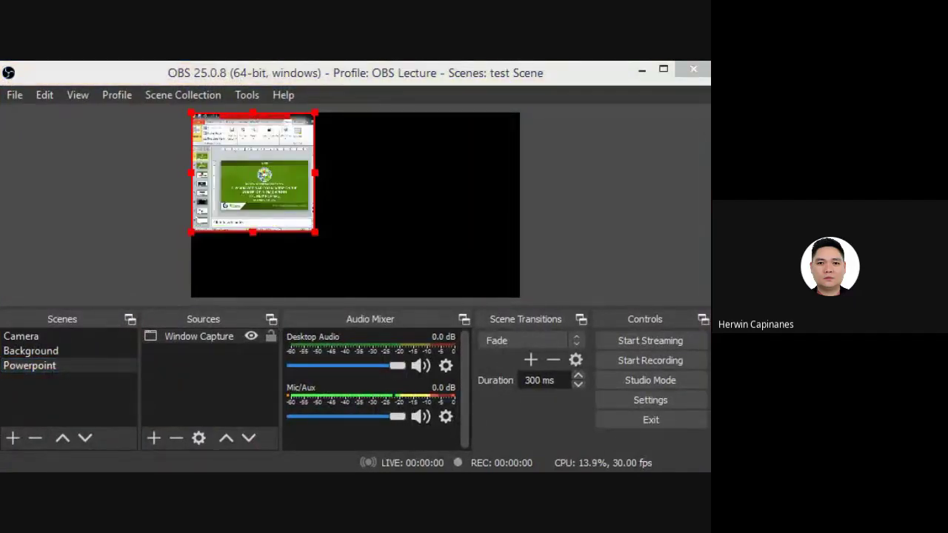
left_click(603, 77)
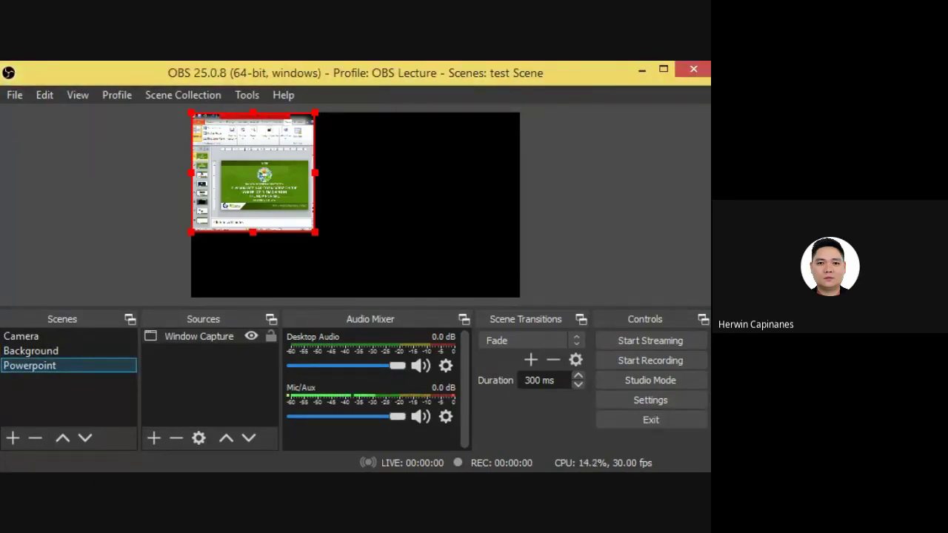
key("alt+Tab")
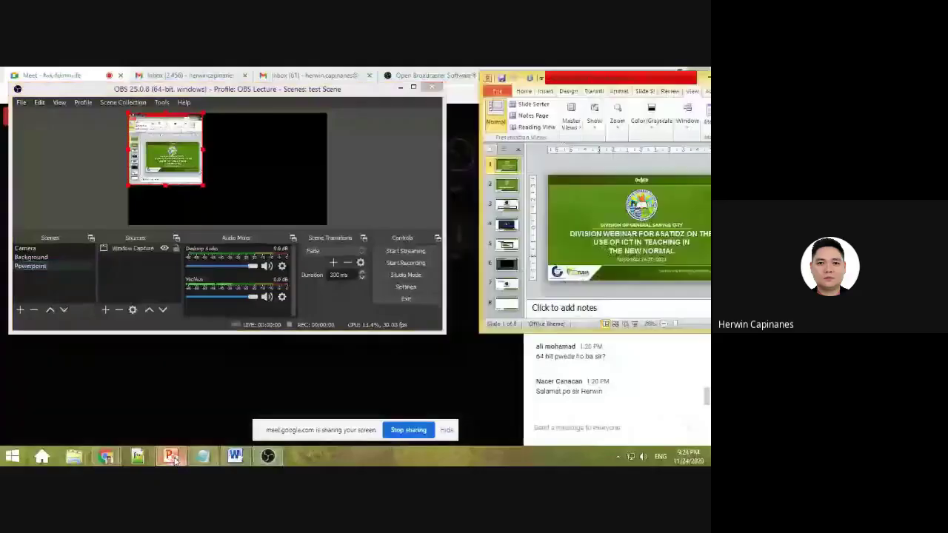
left_click_drag(479, 148, 453, 148)
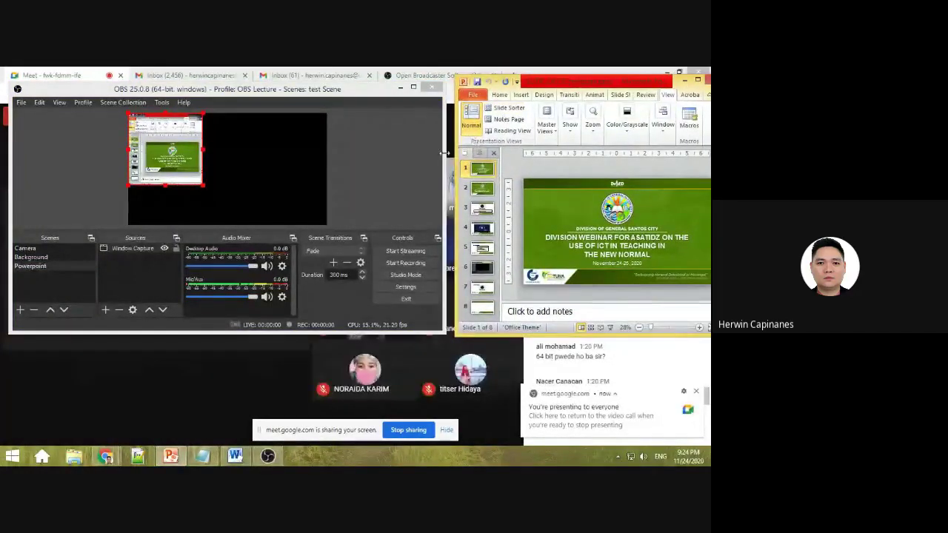
left_click(413, 163)
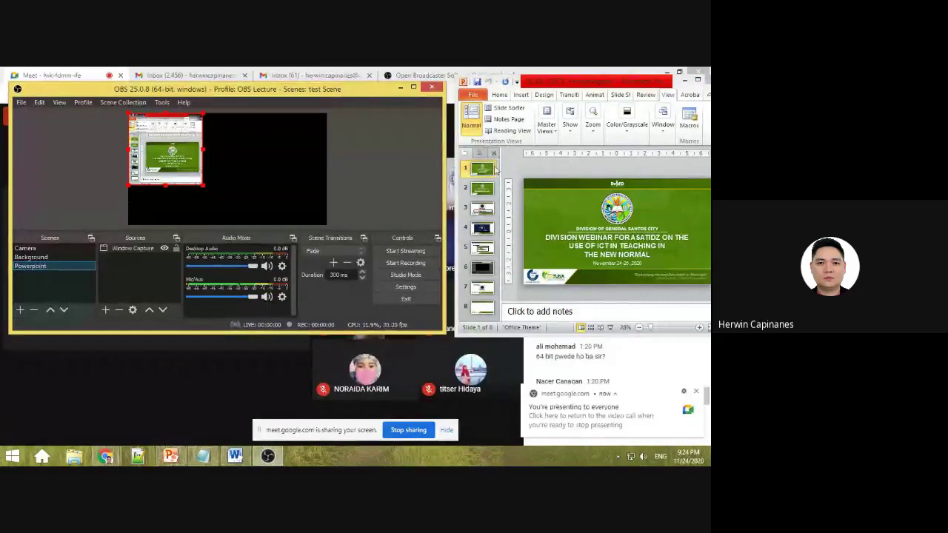
left_click_drag(447, 202, 430, 202)
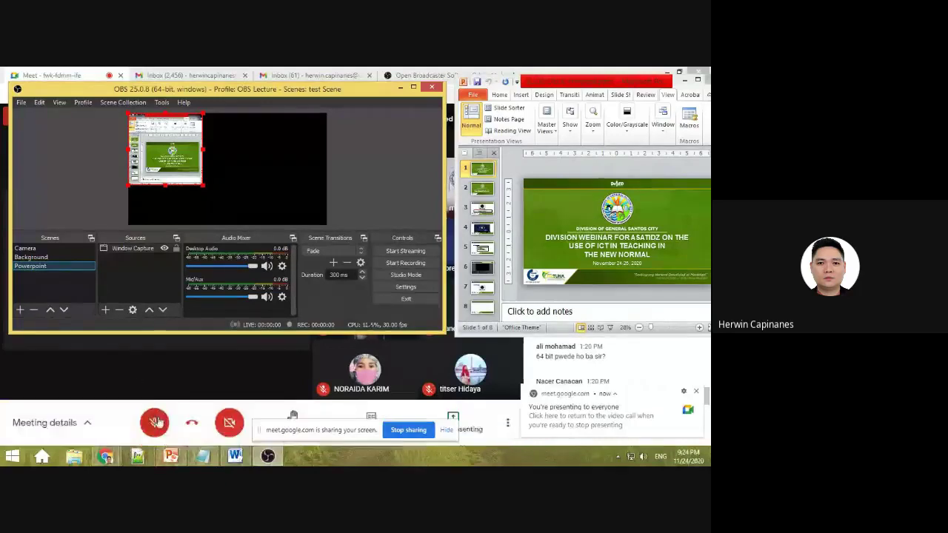
Unmute the microphone in the Google Meet call and bring the OBS and PowerPoint windows back to the front, side by side.
left_click(154, 422)
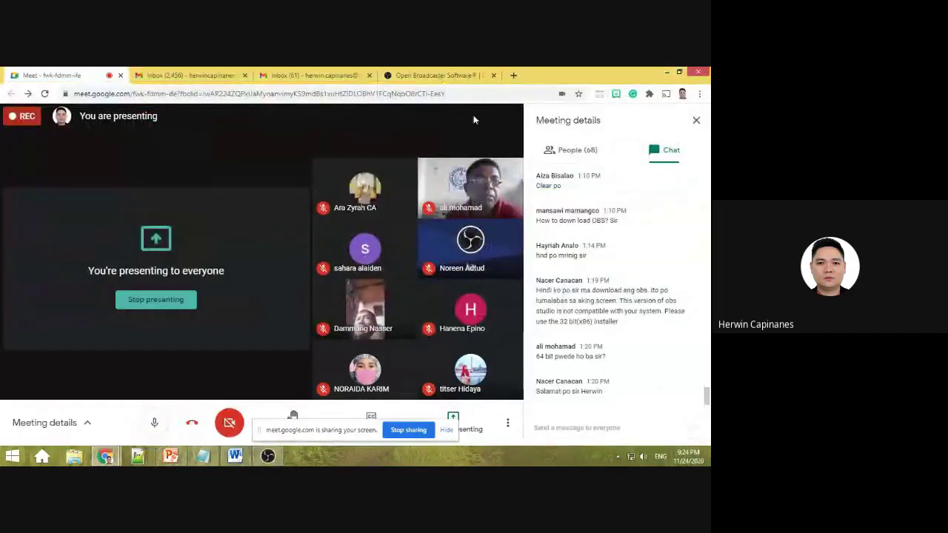
left_click(268, 456)
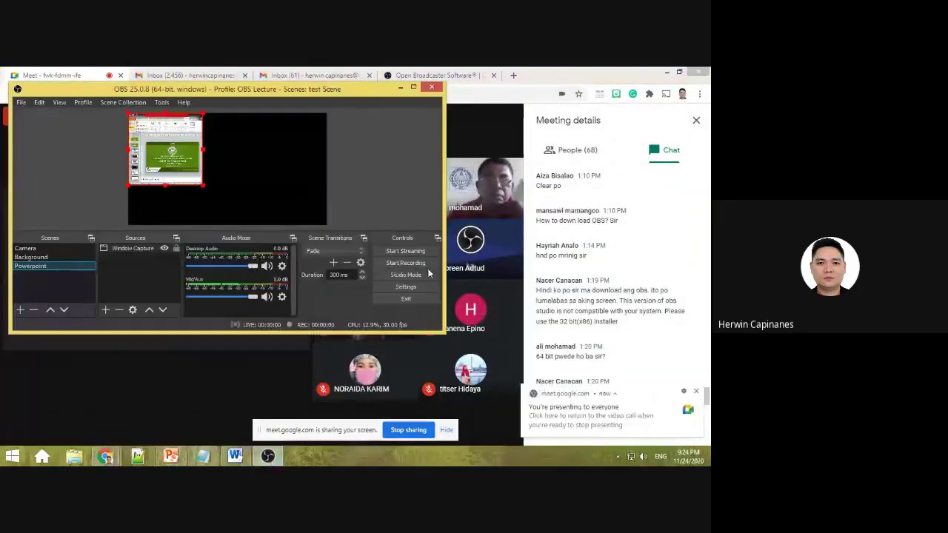
left_click(170, 456)
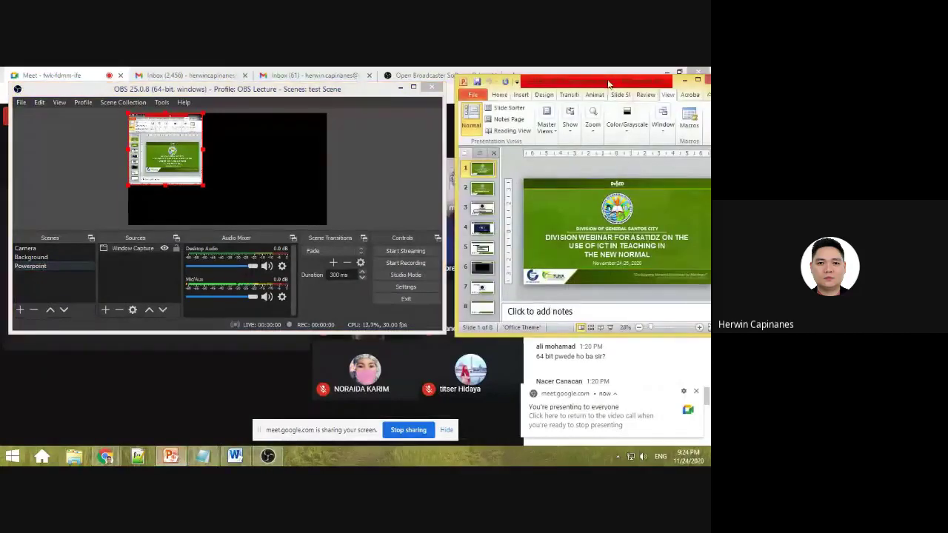
left_click_drag(608, 85, 597, 87)
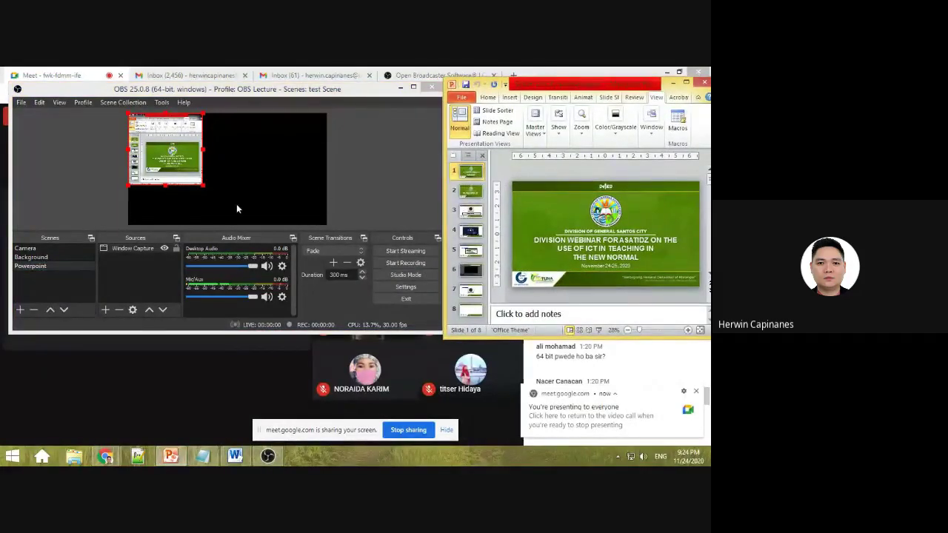
Enlarge the window capture to about the canvas's full height and show slide 2 in PowerPoint to test the live capture.
left_click_drag(203, 186, 242, 171)
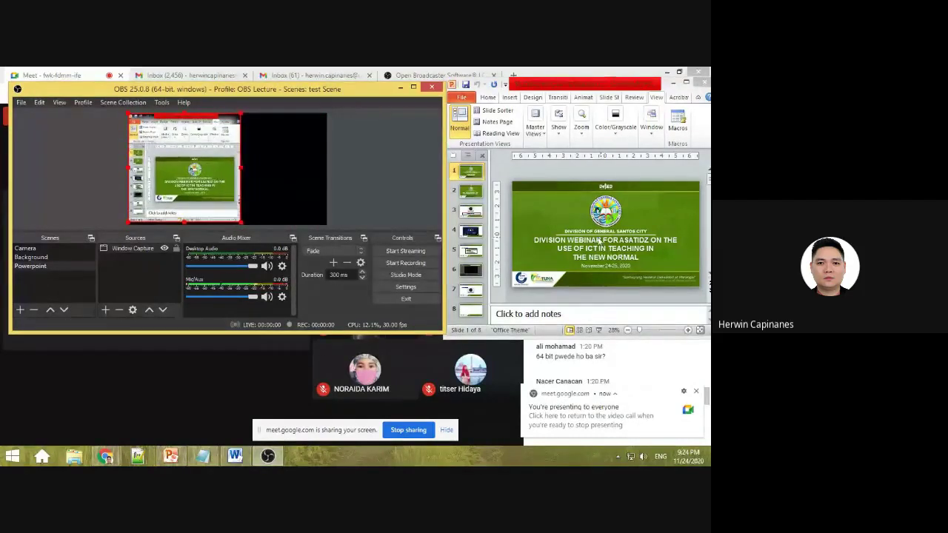
left_click(466, 197)
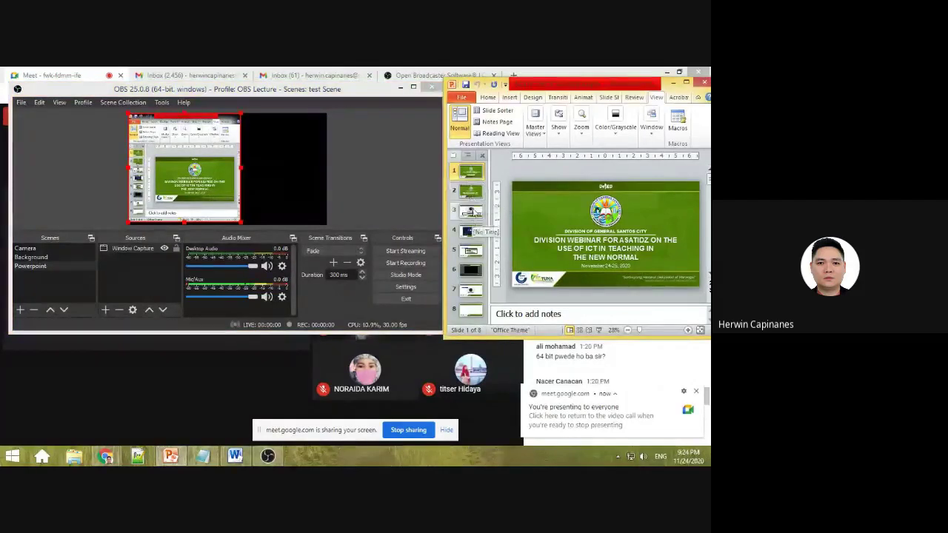
left_click(476, 199)
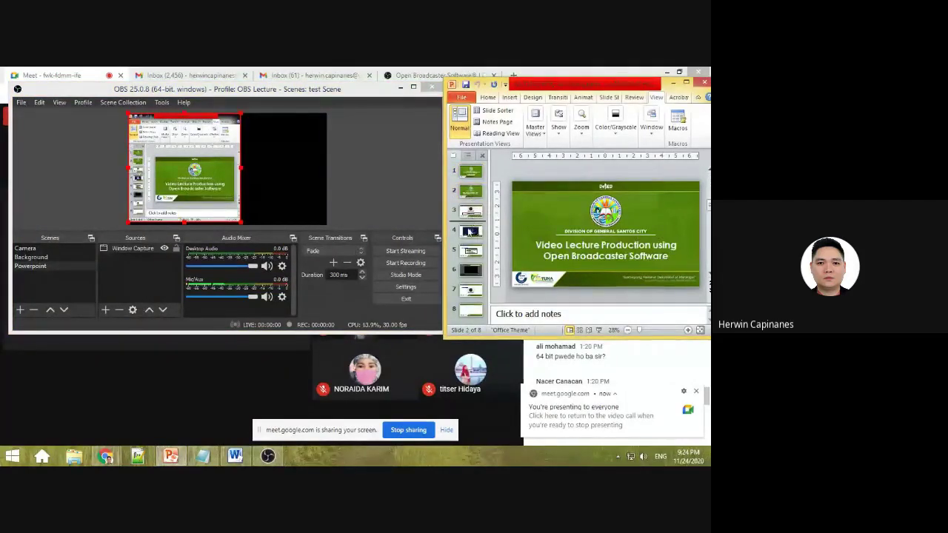
Show slide 4 in PowerPoint and crop the window capture in the Powerpoint scene down to the slide area alone.
key("Down")
key("Down")
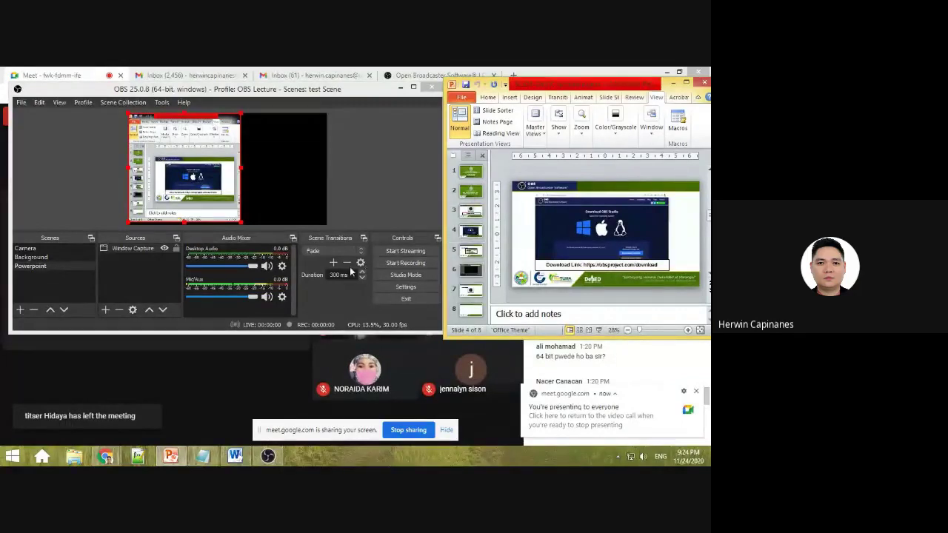
left_click(48, 265)
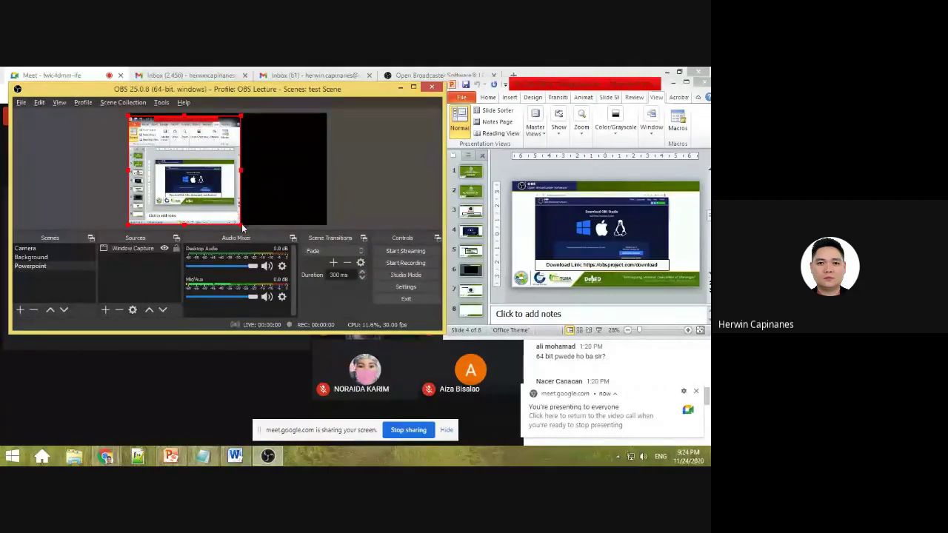
left_click_drag(242, 228, 239, 220)
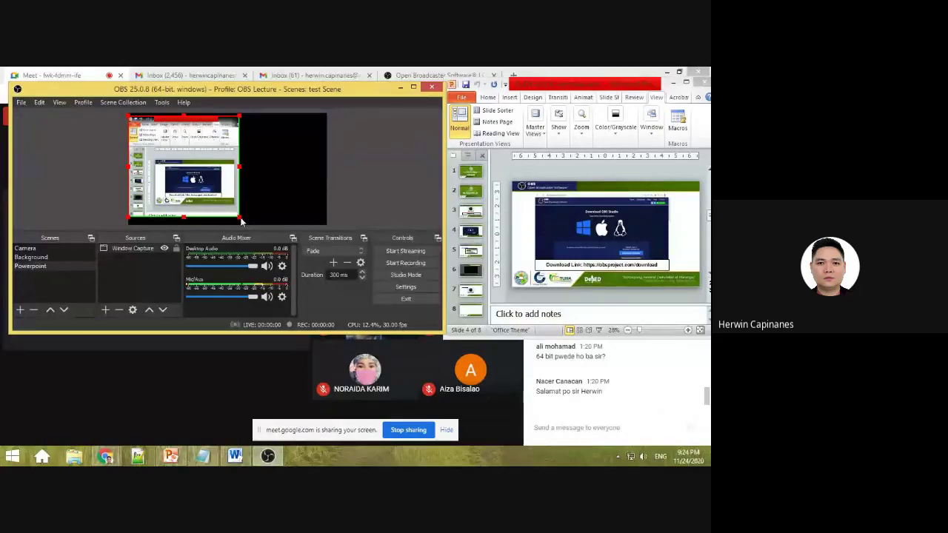
left_click_drag(239, 220, 235, 204)
left_click_drag(130, 119, 154, 163)
left_click(266, 175)
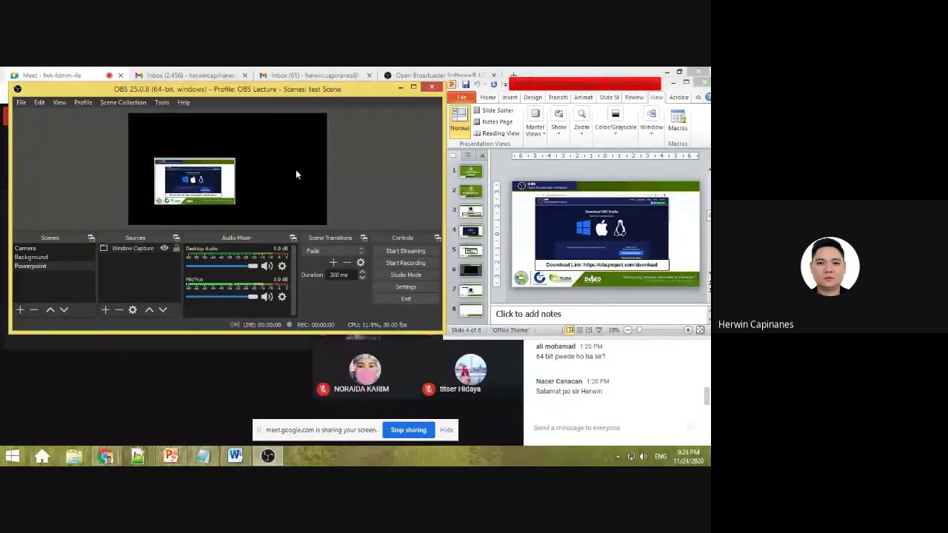
Stretch the cropped window capture to the screen so the slide fills the whole canvas.
right_click(205, 182)
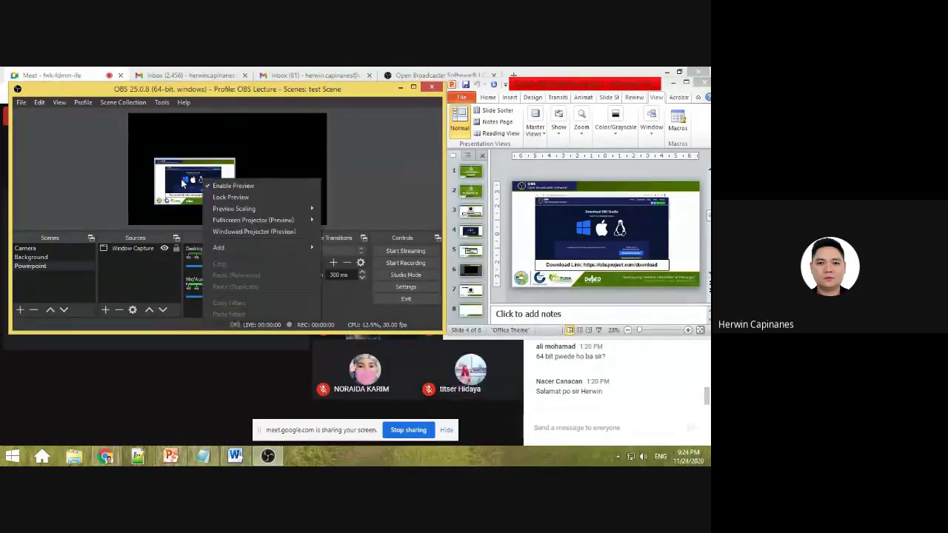
left_click(271, 154)
left_click(210, 191)
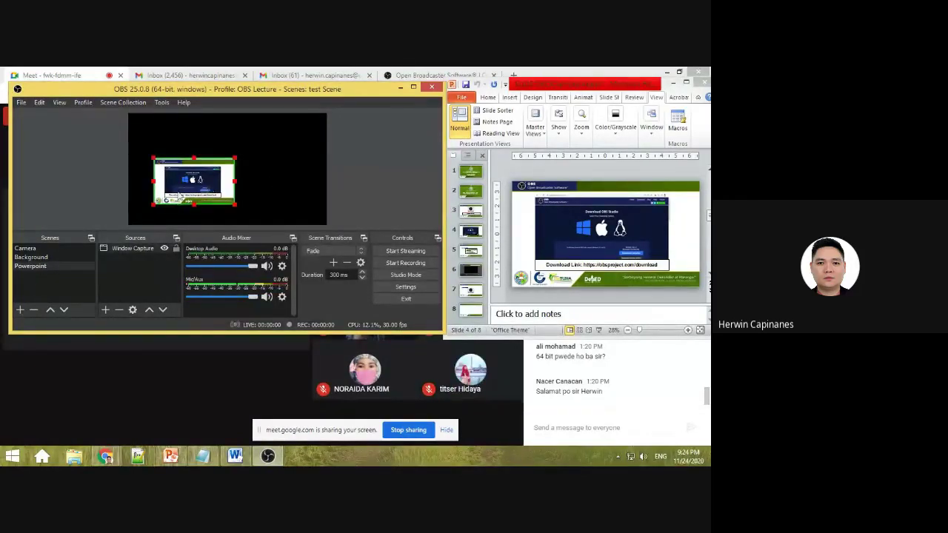
right_click(126, 251)
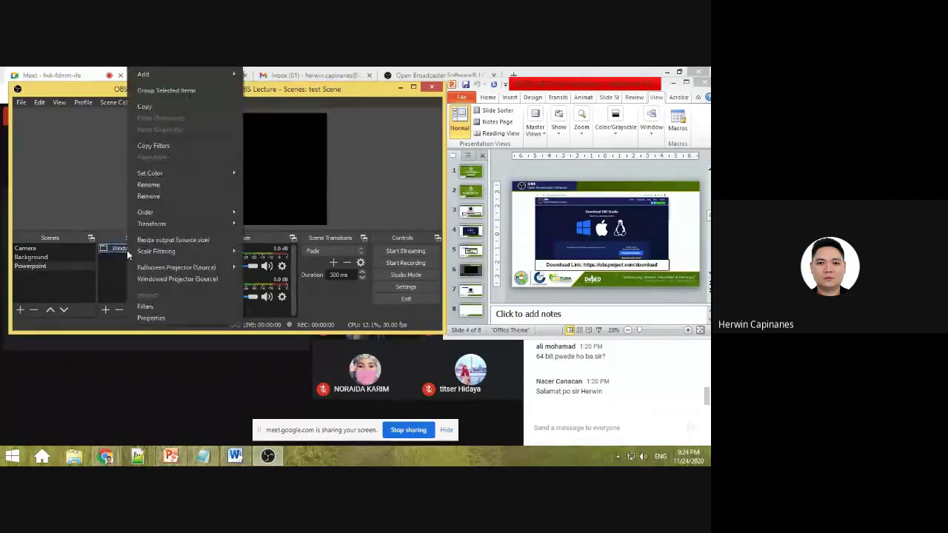
mouse_move(166, 222)
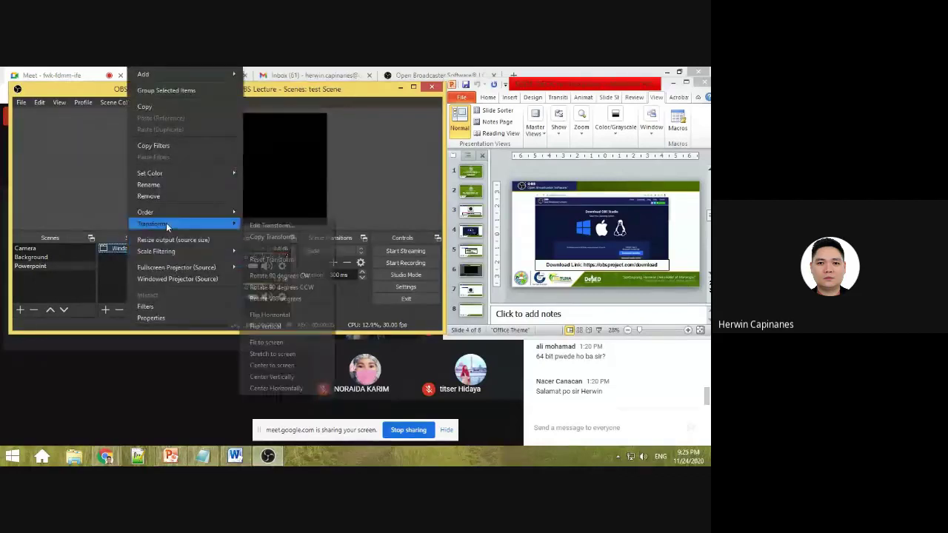
left_click(292, 355)
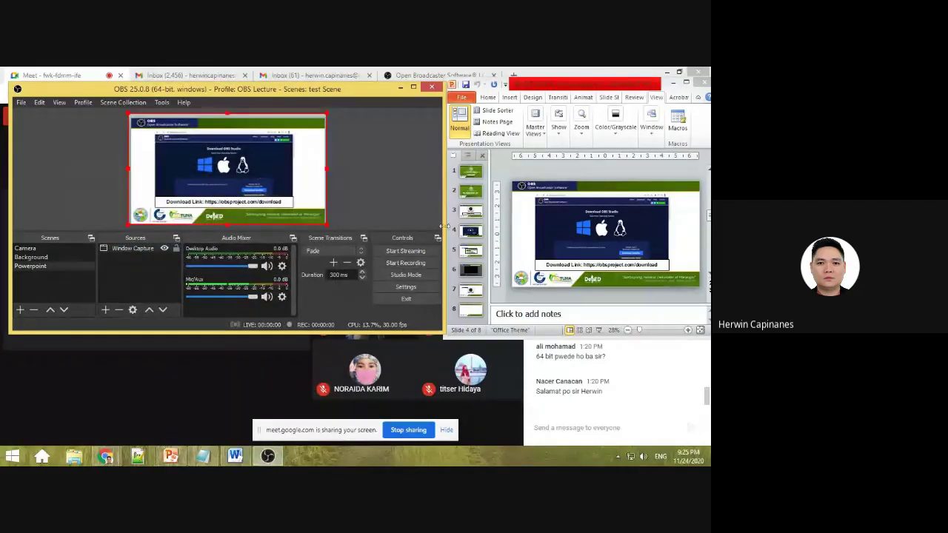
Switch between slides 2, 5 and 3 in PowerPoint to check that the stretched capture follows.
left_click(471, 193)
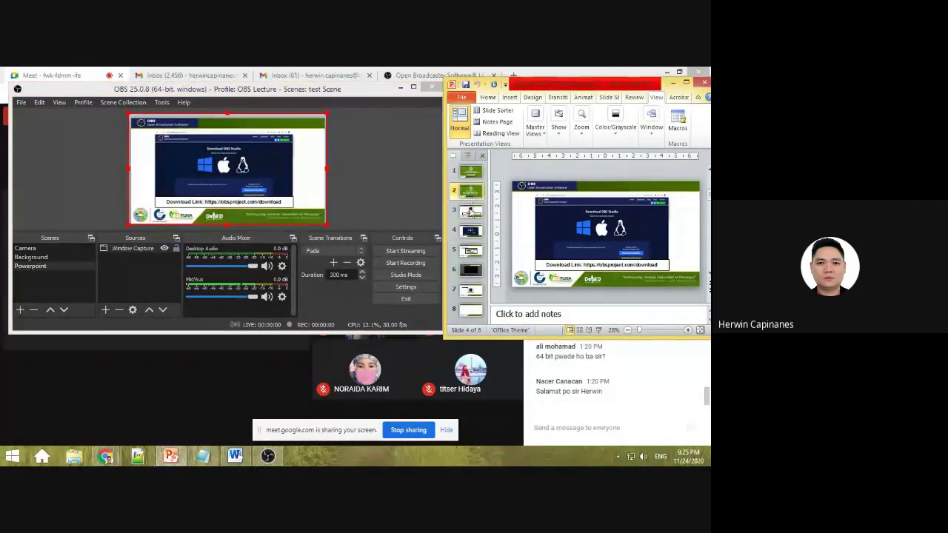
left_click(471, 252)
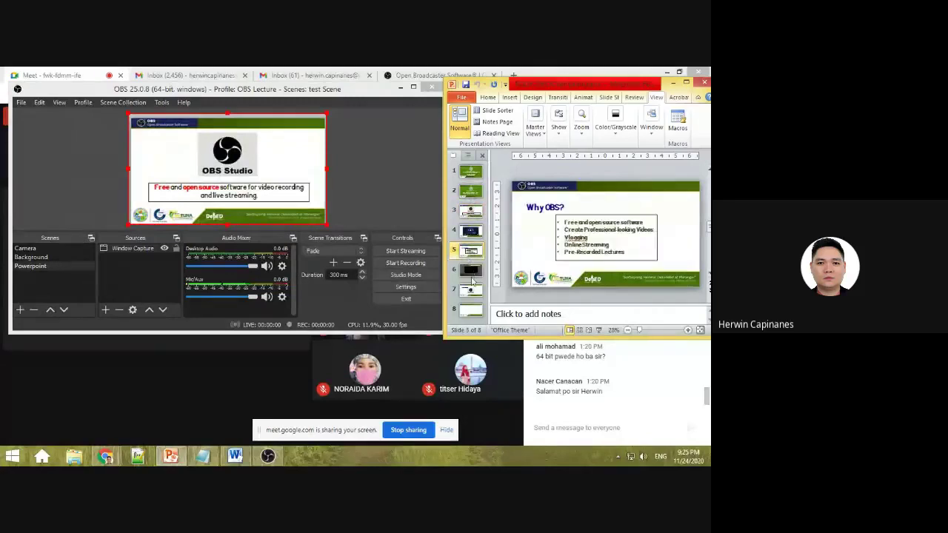
left_click(475, 215)
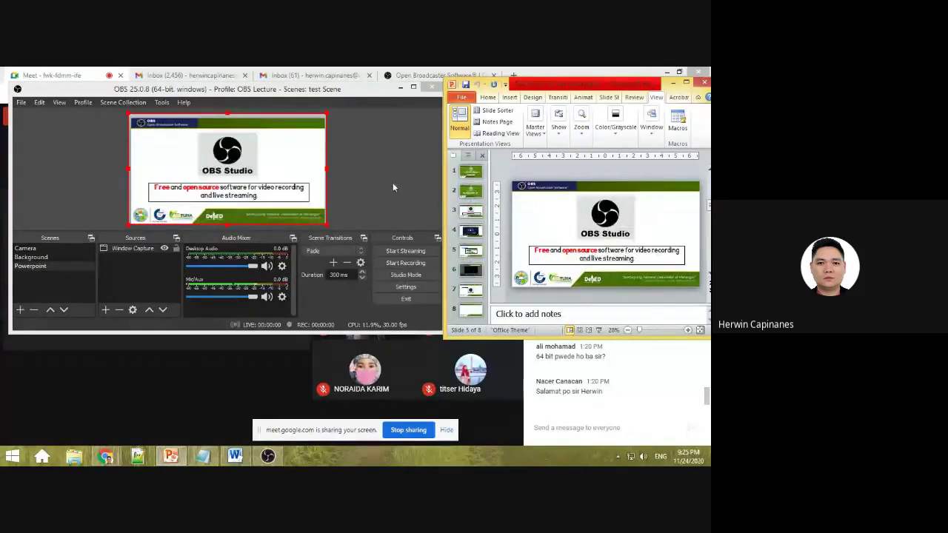
Adjust the window capture at its upper corner to remove the remaining margin beside the slide.
left_click(223, 169)
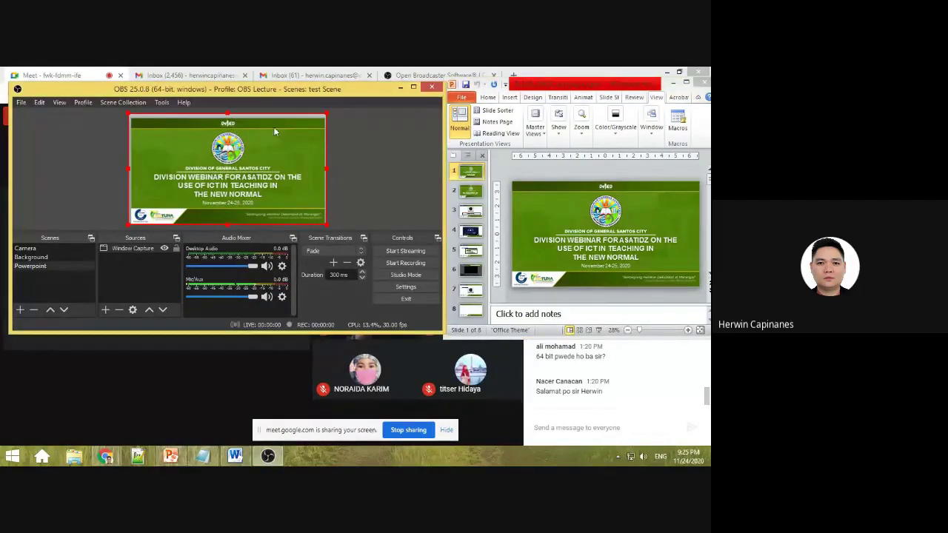
mouse_move(326, 115)
left_mouse_down()
mouse_move(330, 105)
mouse_move(326, 115)
left_mouse_up()
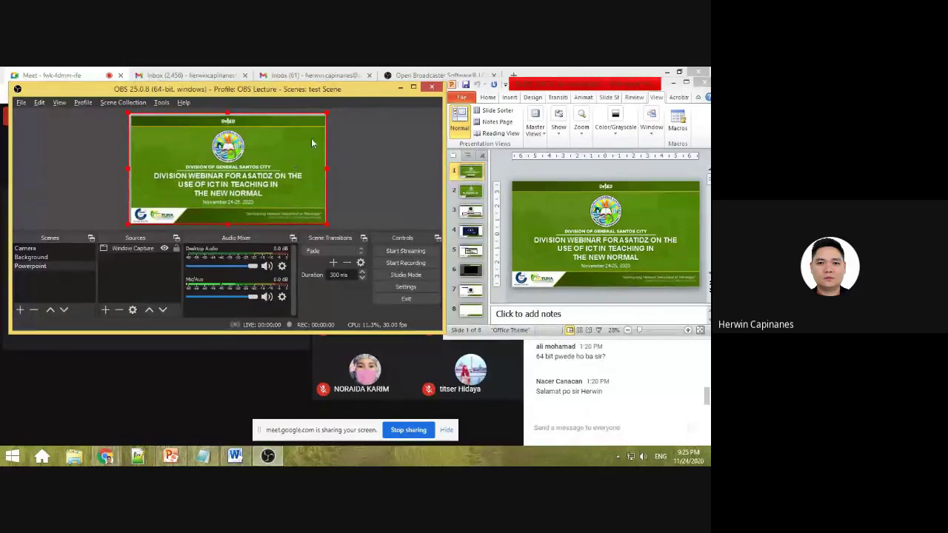
left_click_drag(328, 116, 328, 120)
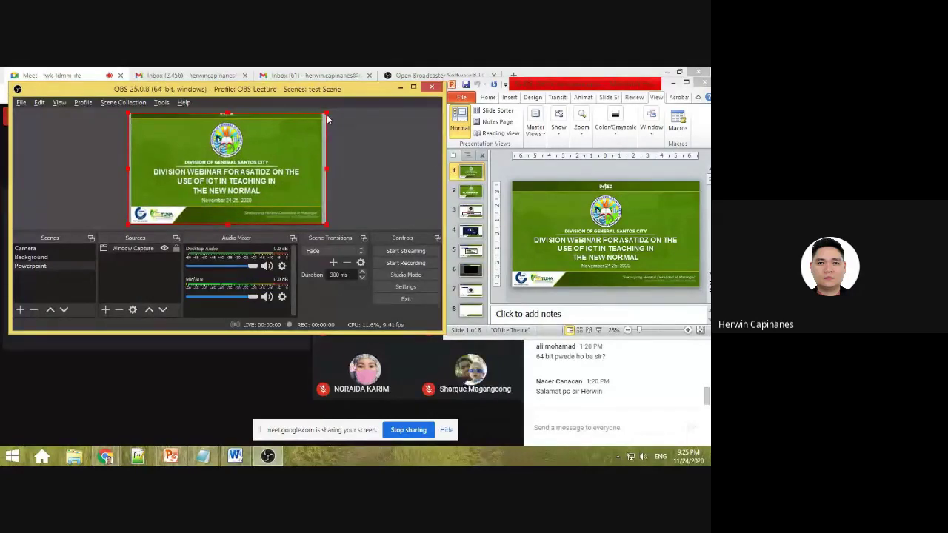
right_click(293, 172)
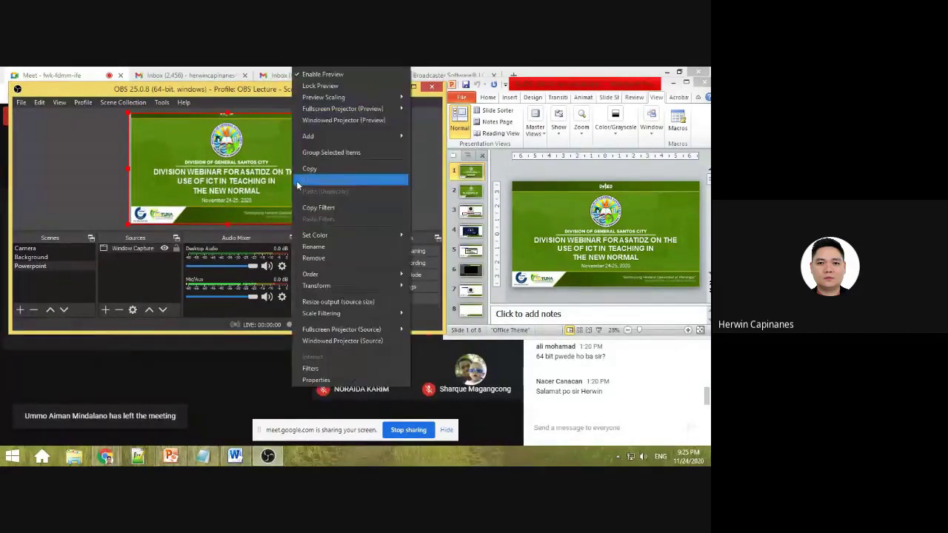
mouse_move(348, 286)
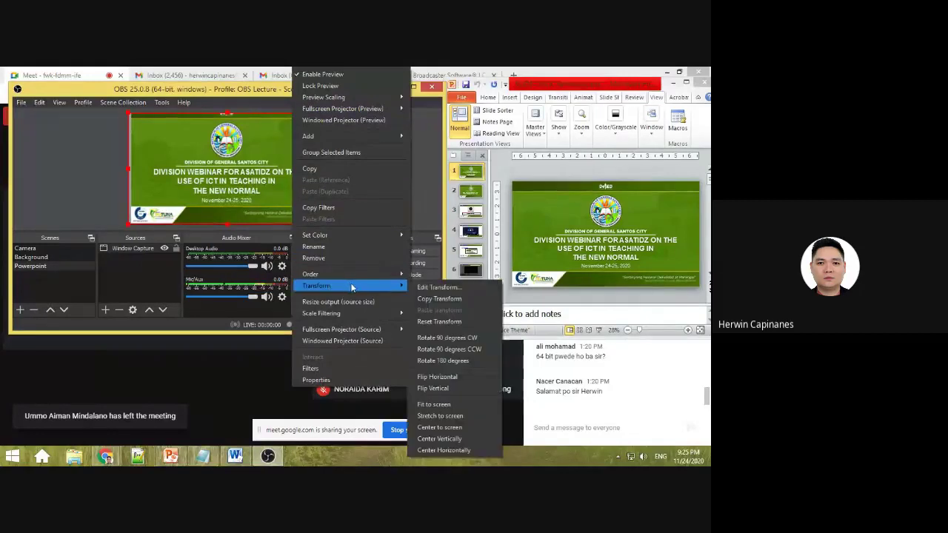
left_click(419, 289)
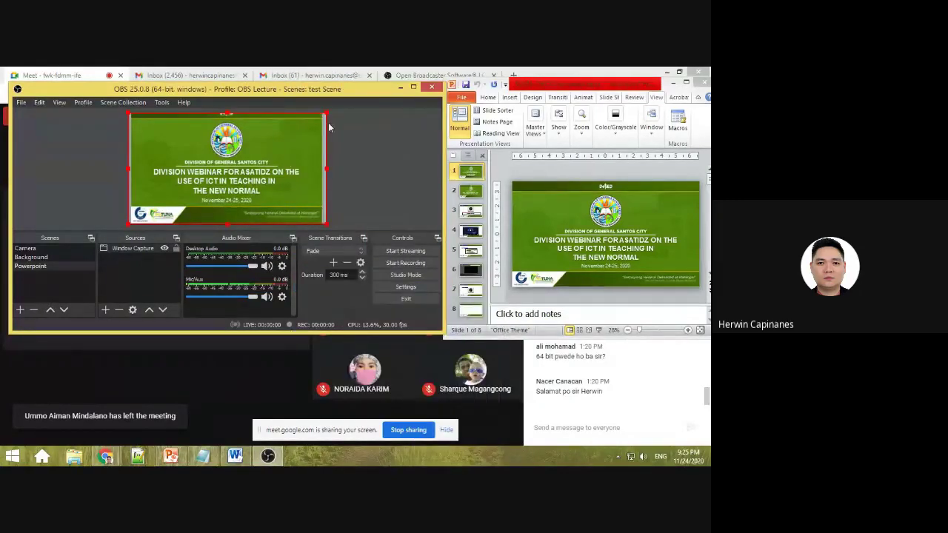
left_click(351, 279)
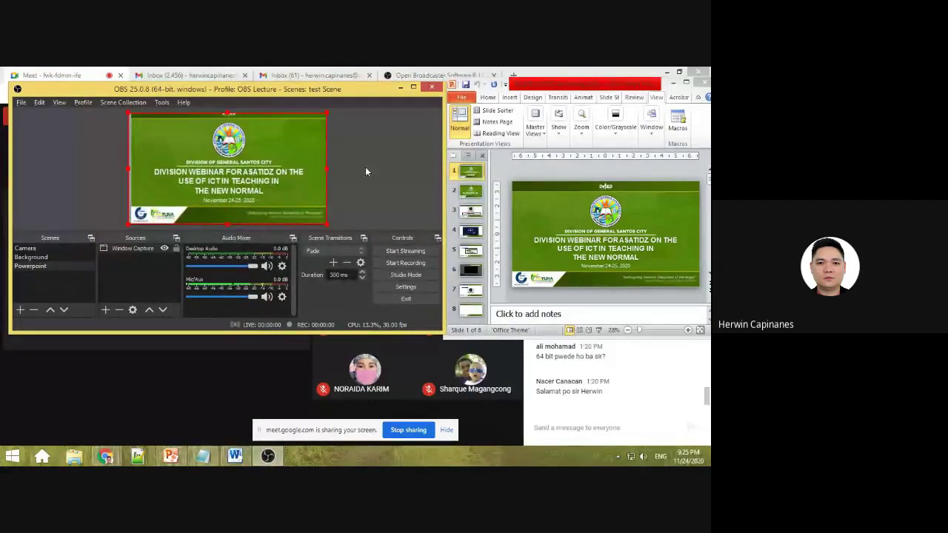
left_click(342, 164)
left_click(260, 174)
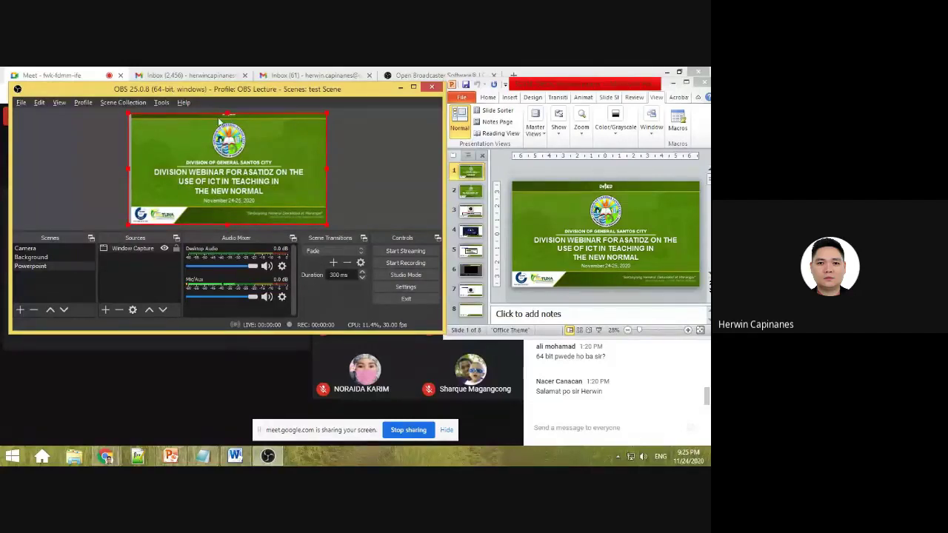
Deselect the capture and display slides 2, 3 and 4 in PowerPoint to check the adjusted framing.
left_click(391, 180)
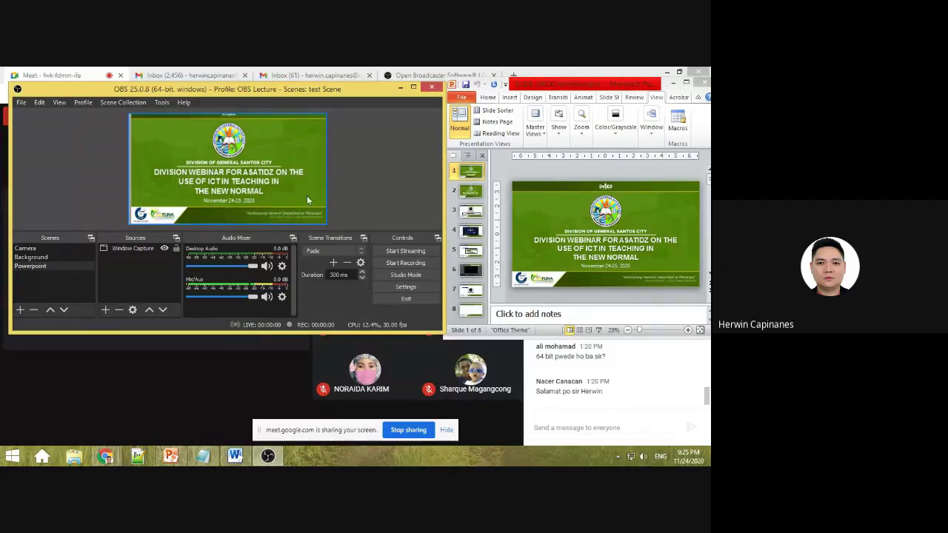
left_click(478, 195)
left_click(470, 214)
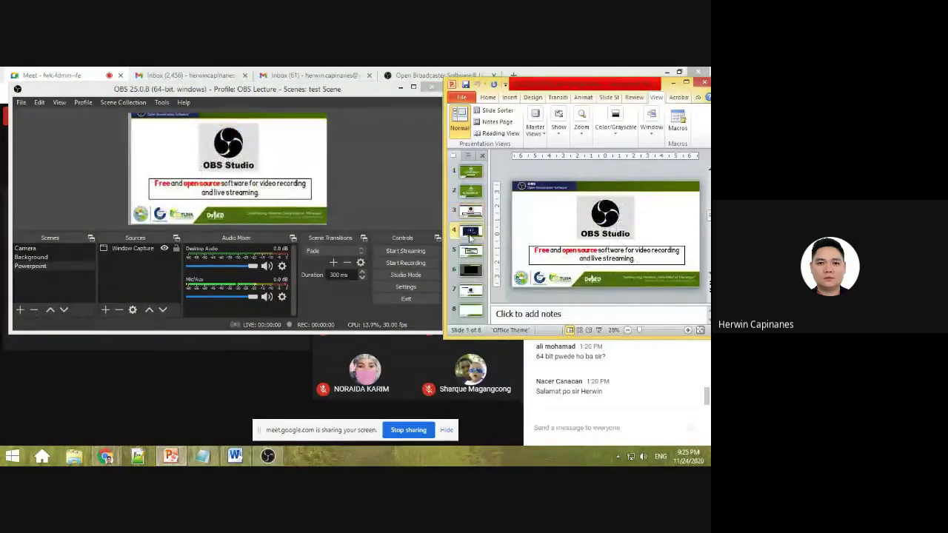
left_click(469, 232)
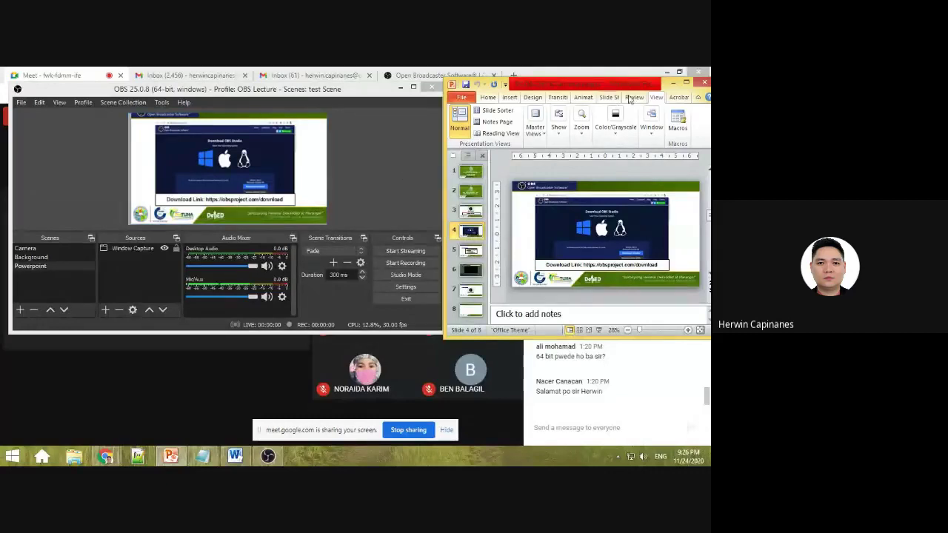
Minimize the PowerPoint window, maximize the OBS window and deselect the window capture source.
left_click(672, 82)
left_click(414, 87)
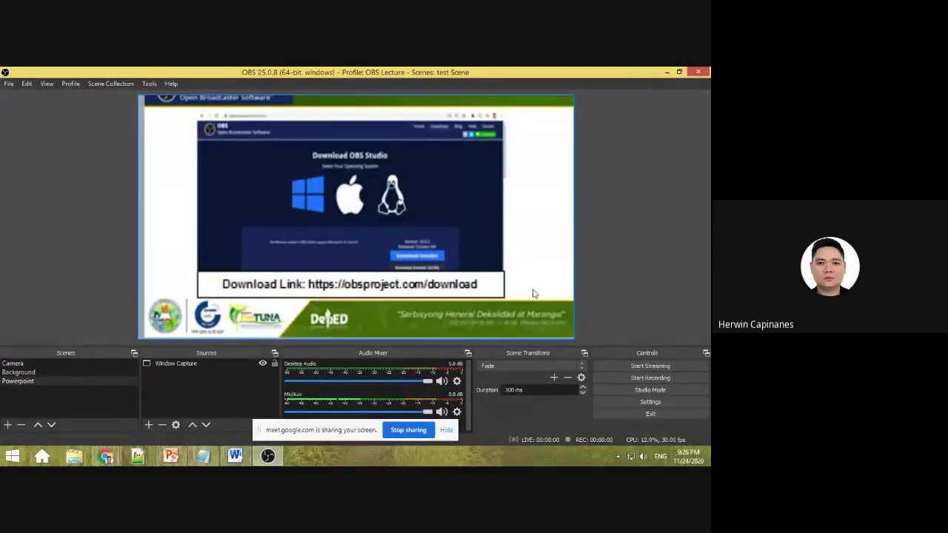
left_click(229, 380)
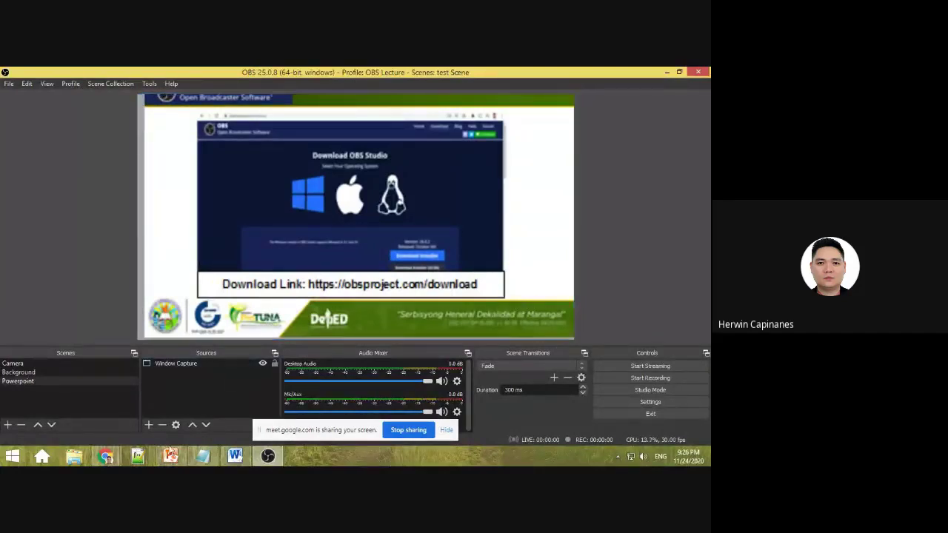
Check the Google Meet call and its chat, and return to the OBS window.
mouse_move(104, 452)
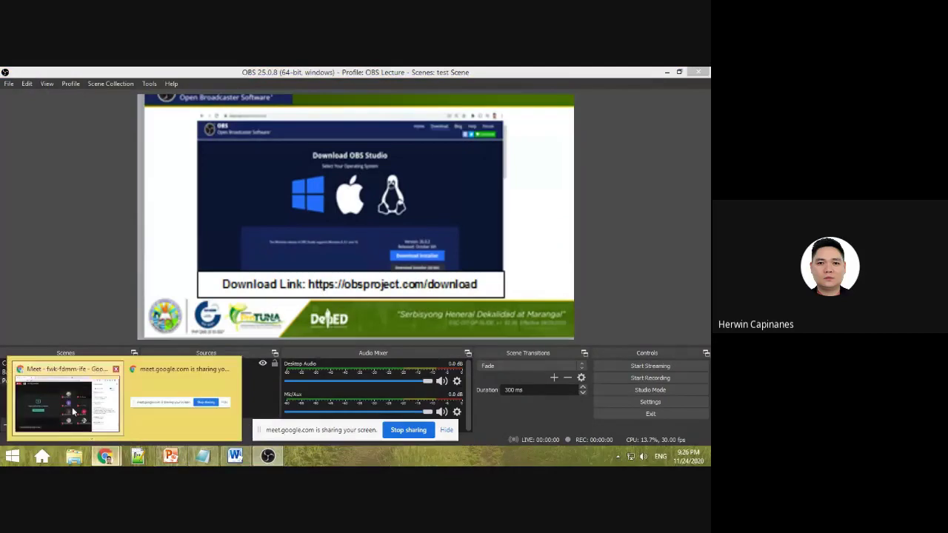
left_click(189, 371)
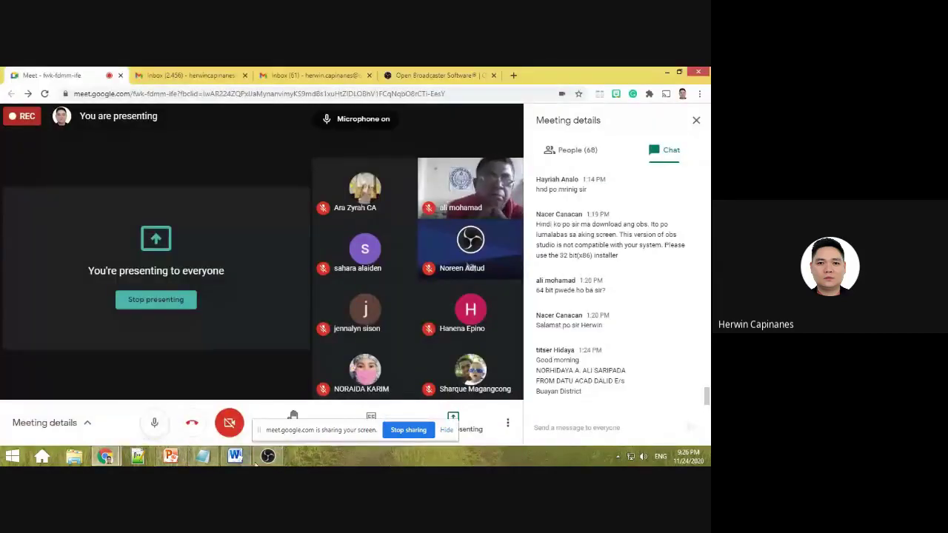
left_click(267, 456)
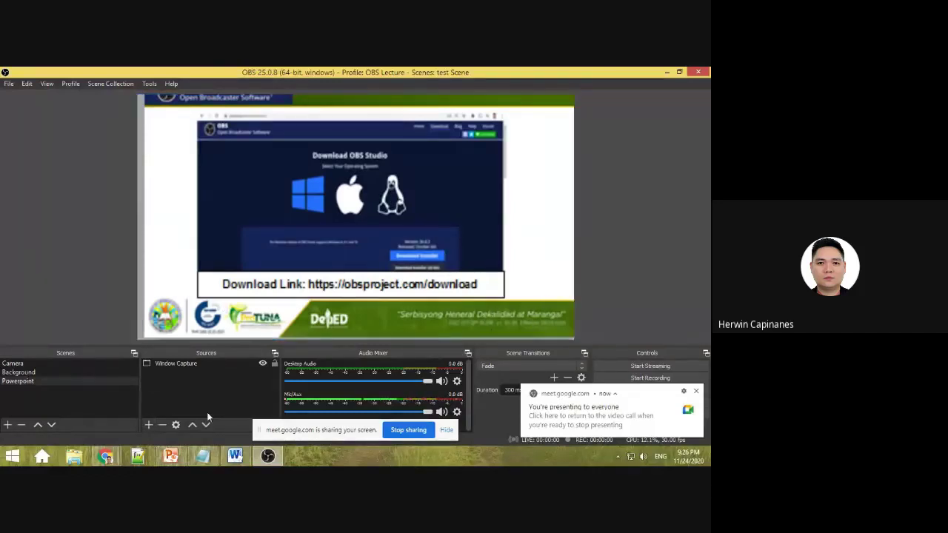
Add the existing Video Capture Device as a source in the Powerpoint scene.
left_click(26, 384)
left_click(148, 425)
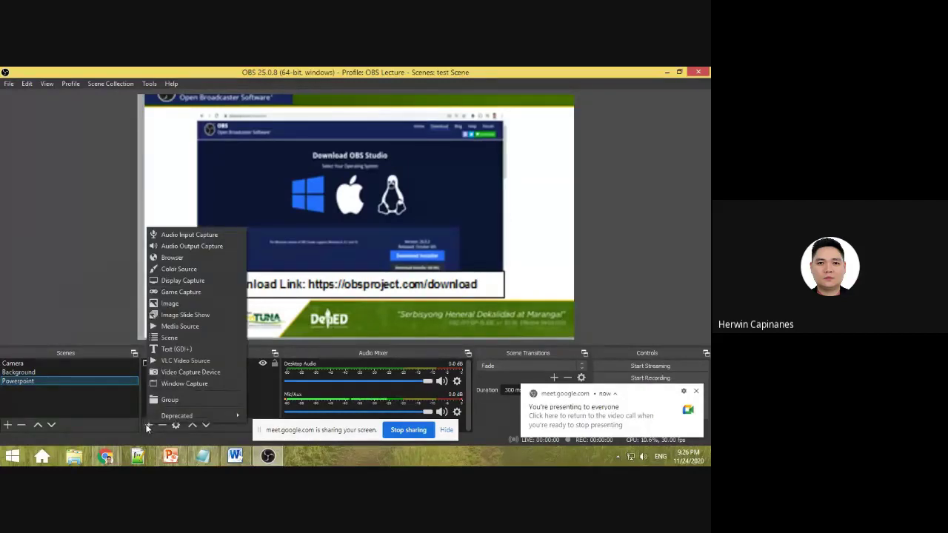
left_click(166, 373)
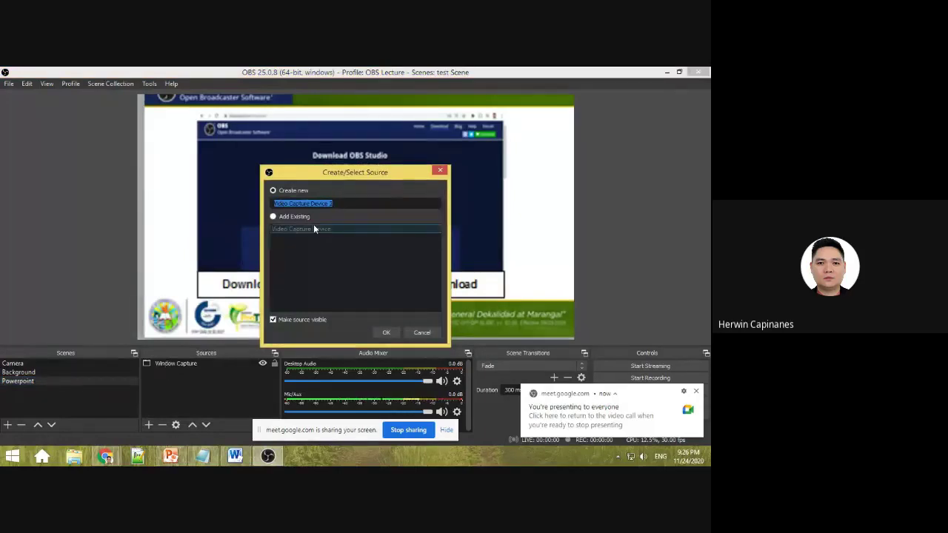
left_click(273, 216)
left_click(285, 229)
left_click(386, 332)
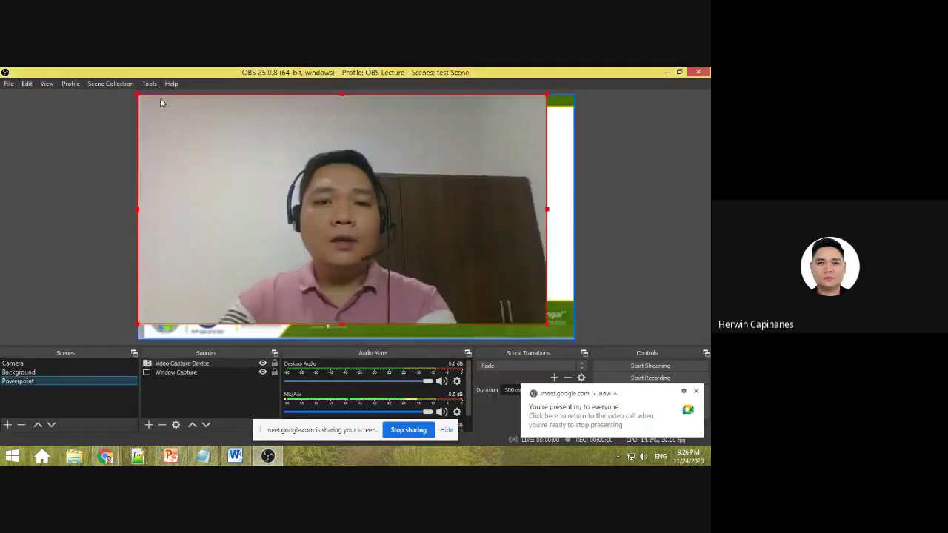
Shrink the webcam source to about a quarter of the canvas width and fit it into the slide's lower-right corner.
left_click_drag(162, 104, 456, 278)
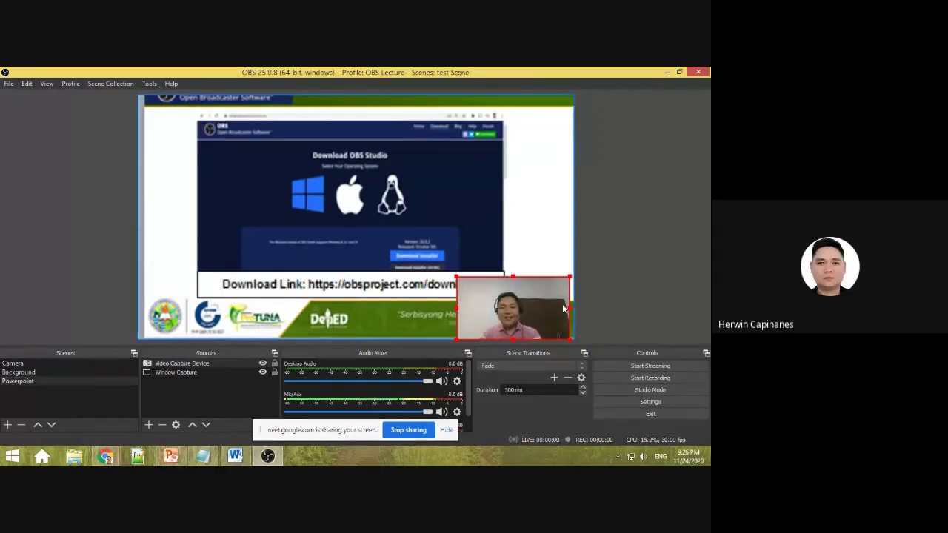
left_click_drag(556, 315, 560, 314)
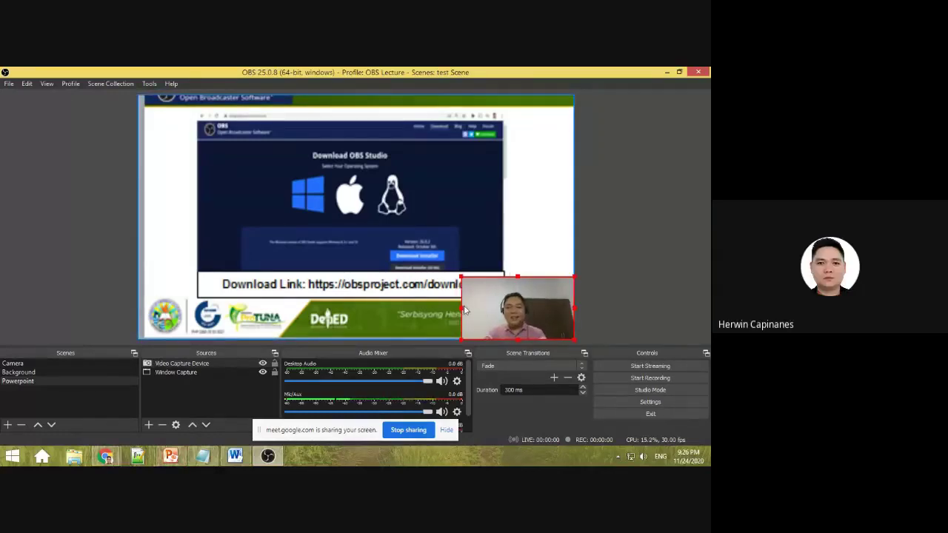
left_click_drag(465, 310, 520, 319)
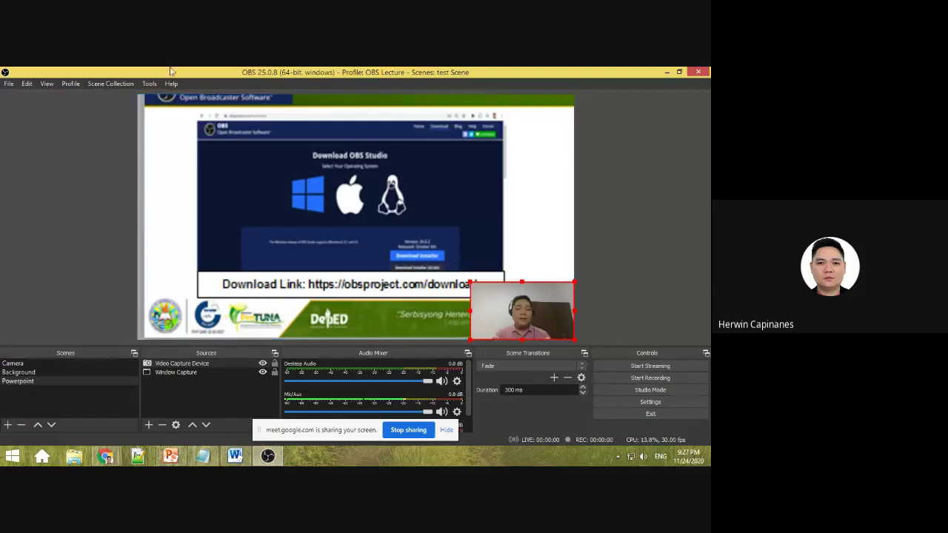
Crop the left, right and top edges of the webcam overlay and move it closer to the slide's lower-right corner.
right_click(532, 312)
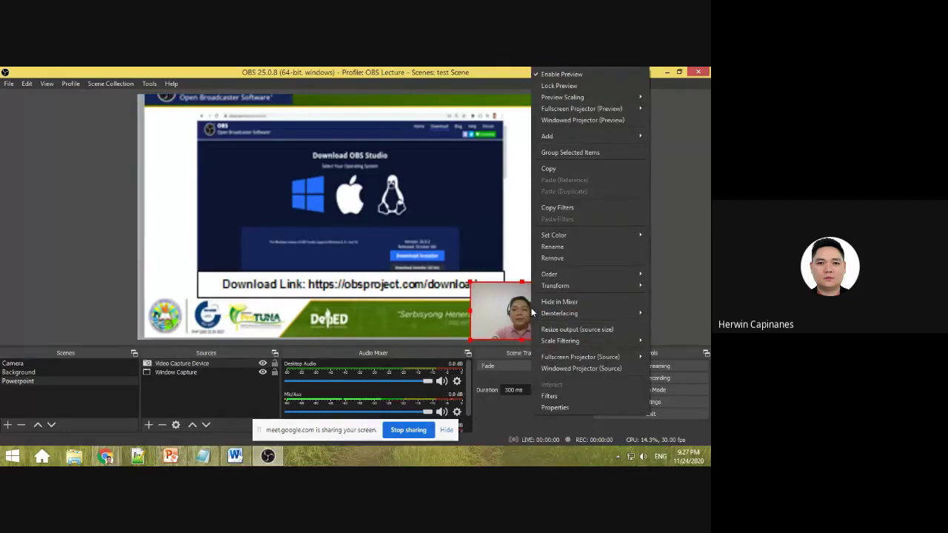
left_click(510, 297)
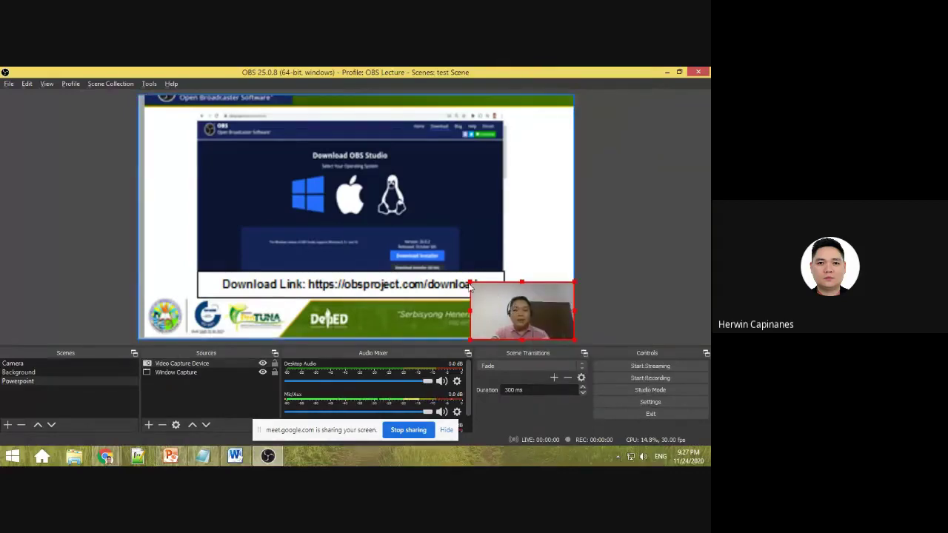
left_click_drag(470, 287, 494, 287)
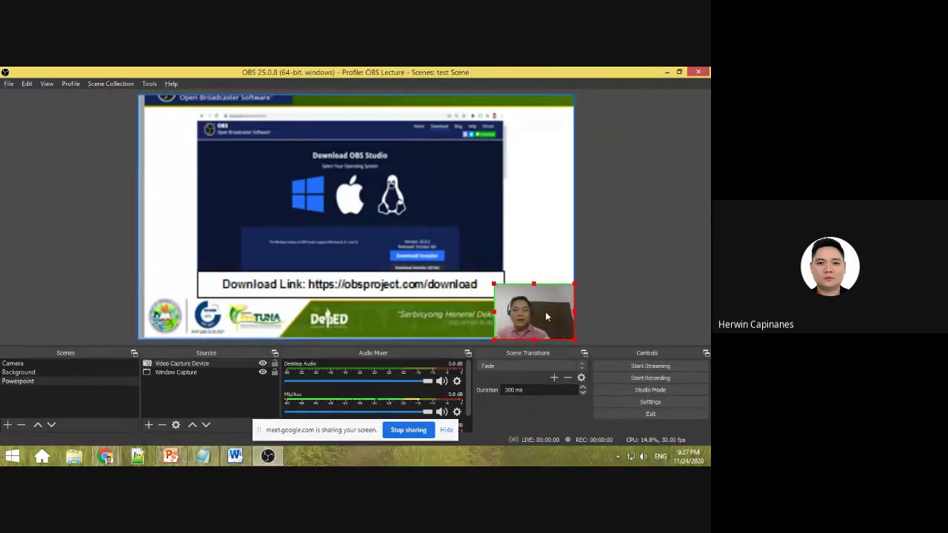
left_click_drag(573, 343, 555, 347)
left_click_drag(554, 289, 552, 295)
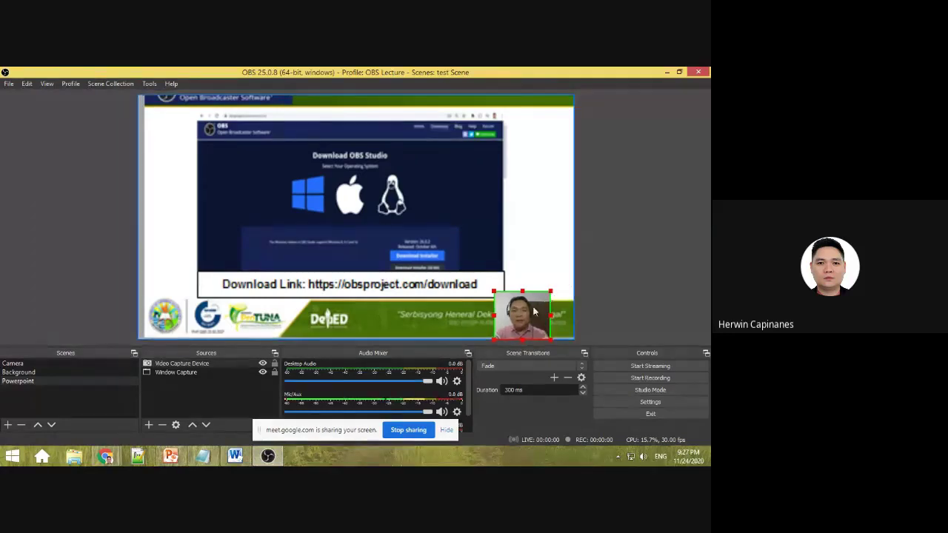
left_click_drag(531, 320, 547, 320)
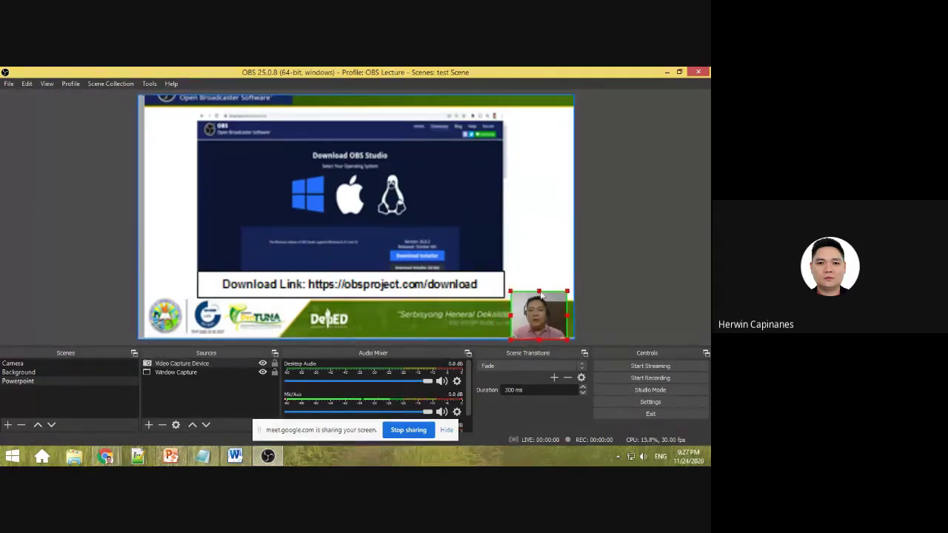
left_click(540, 243)
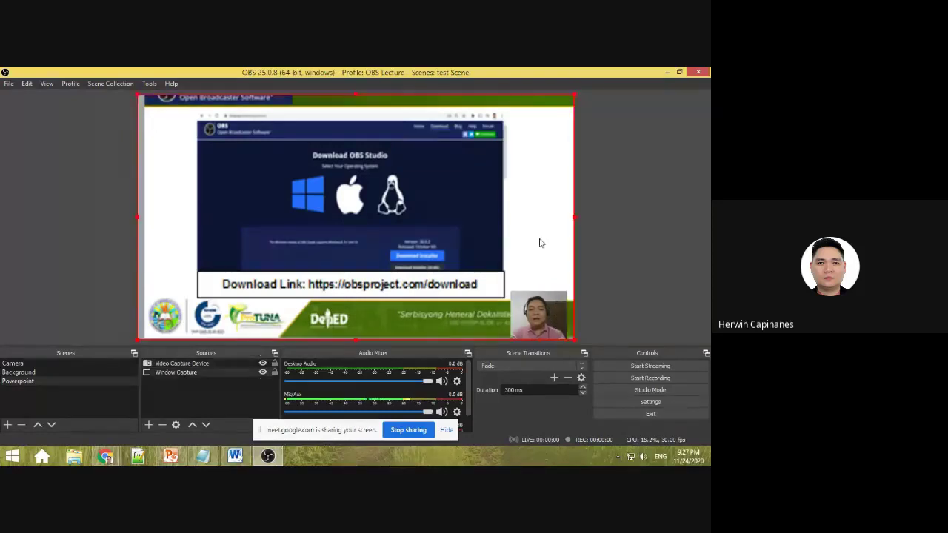
left_click(535, 323)
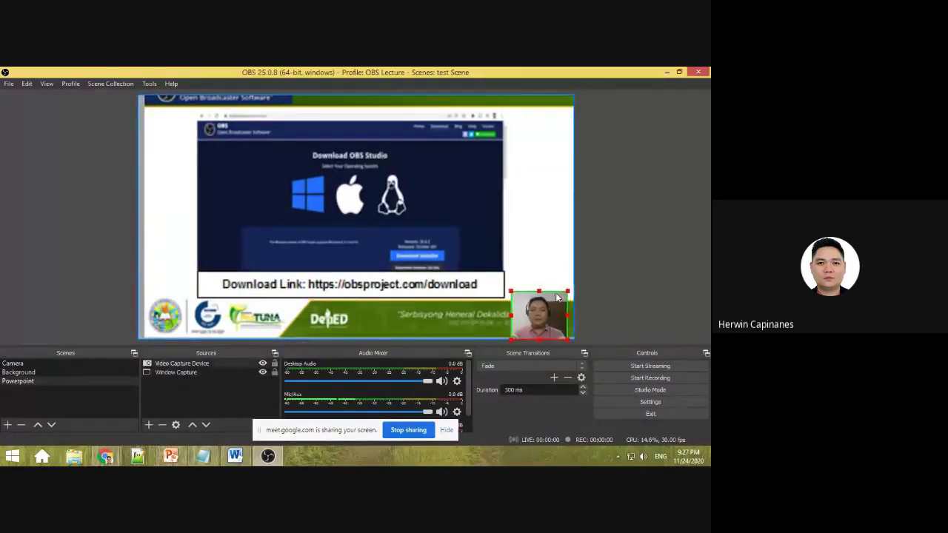
left_click(629, 262)
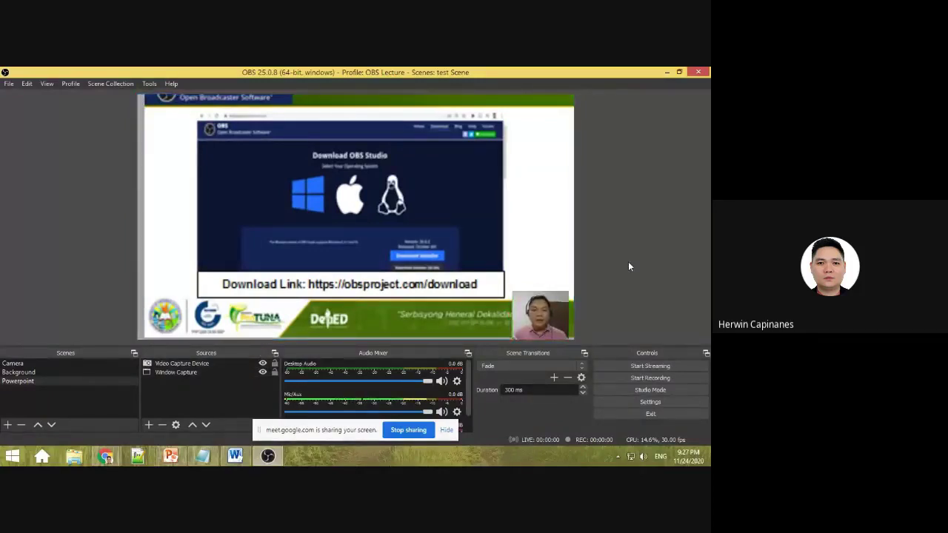
Restore the OBS window to its smaller size and bring up the PowerPoint window beside it.
left_click(679, 72)
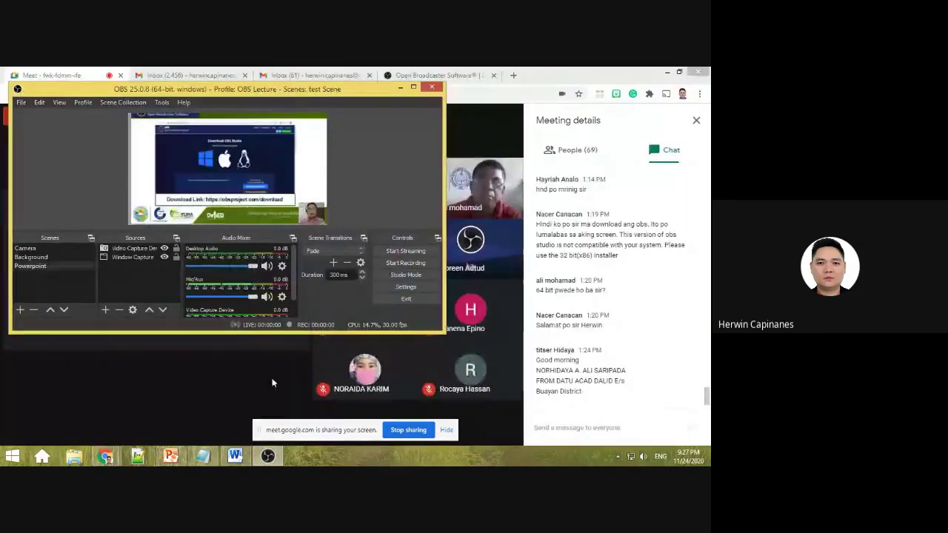
left_click(171, 457)
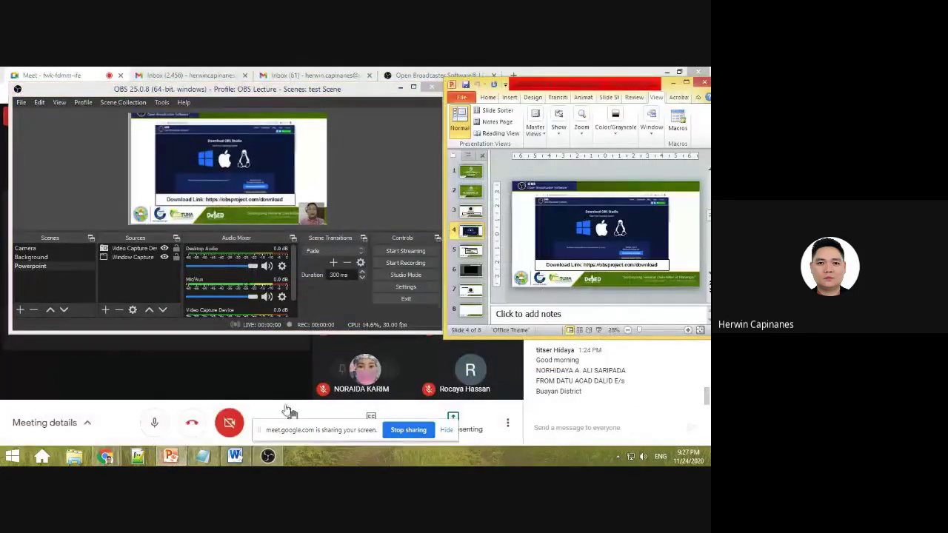
mouse_move(545, 90)
left_mouse_down()
mouse_move(587, 83)
mouse_move(548, 90)
left_mouse_up()
left_click(231, 180)
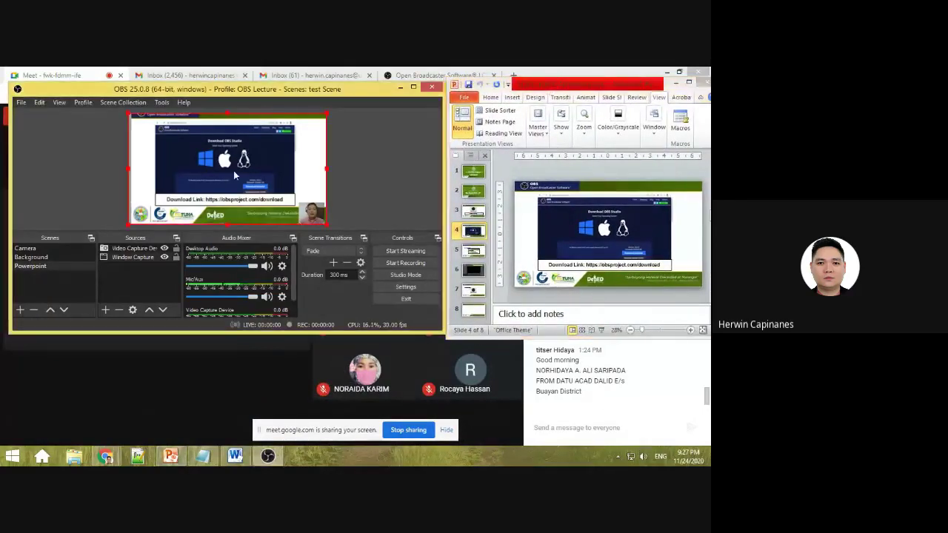
left_click(468, 180)
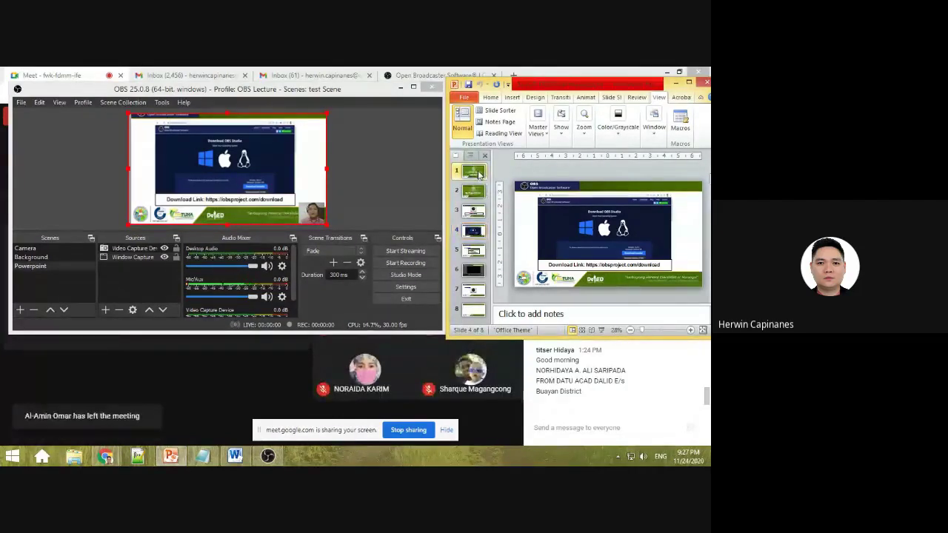
Page through the PowerPoint slides to check the live capture, return to slide 1 and maximize the OBS window.
left_click(475, 172)
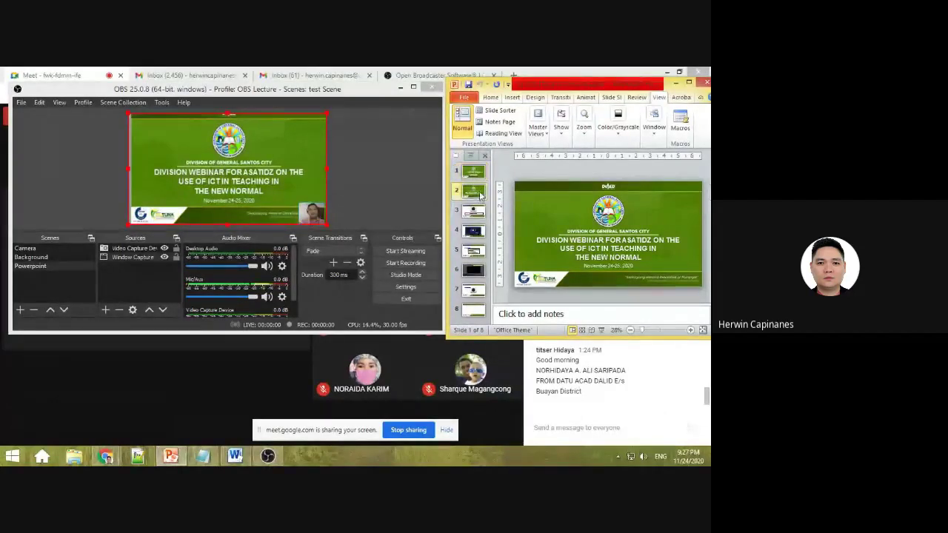
left_click(474, 192)
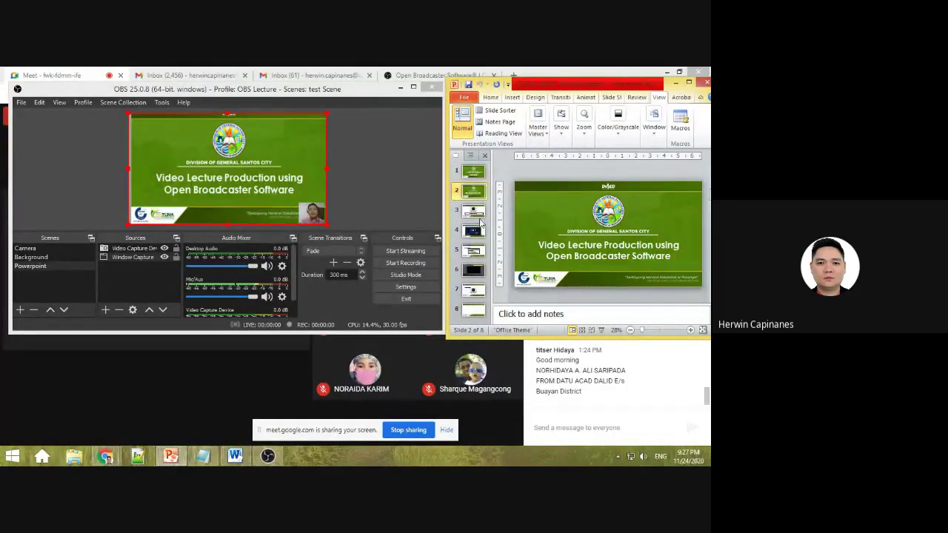
left_click(480, 219)
left_click(480, 219)
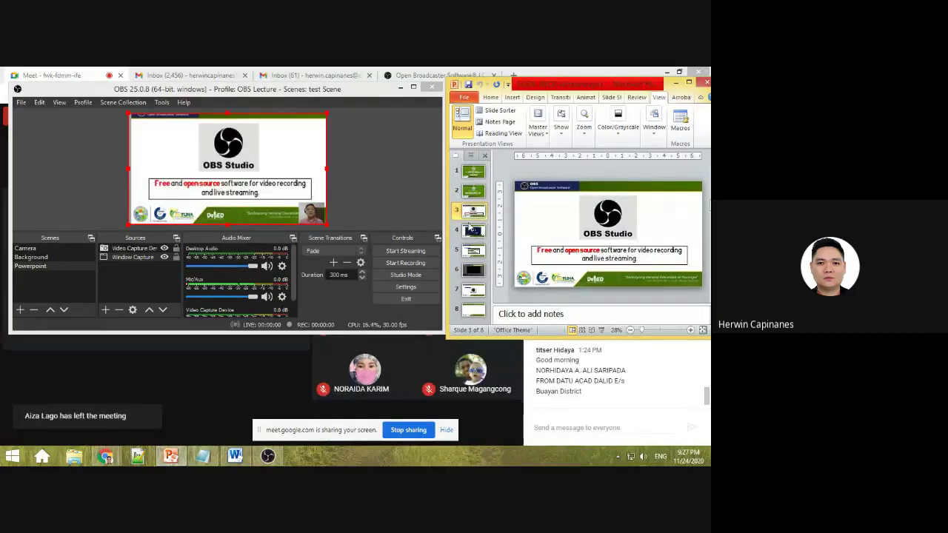
left_click(473, 233)
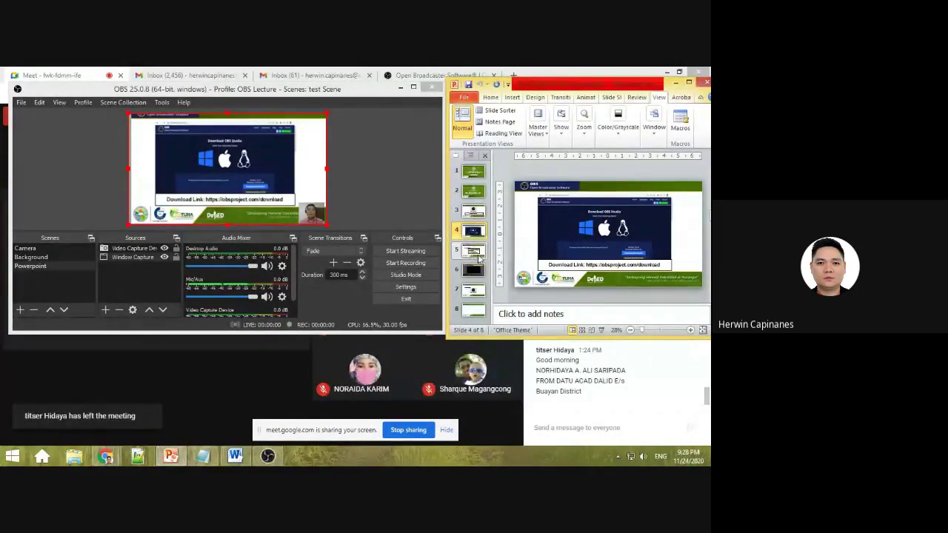
left_click(477, 254)
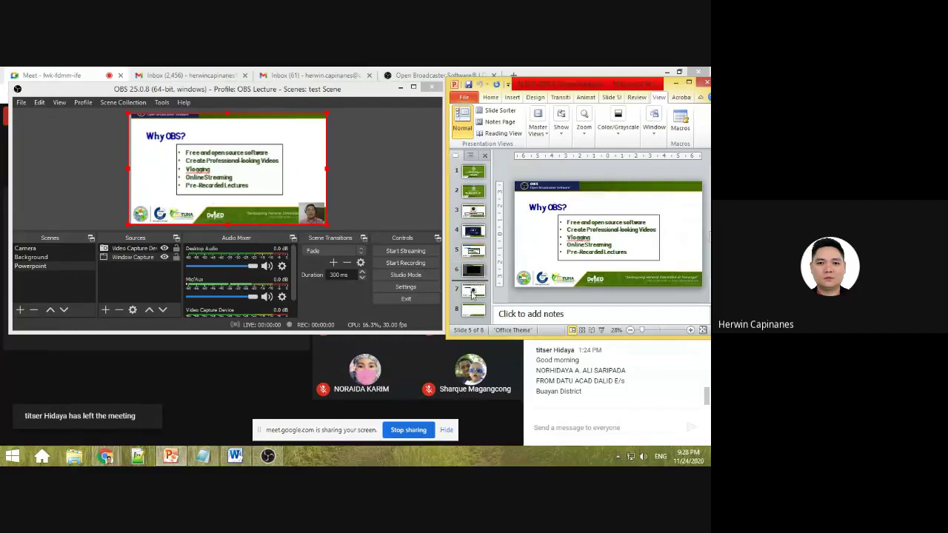
key("Down")
key("Down")
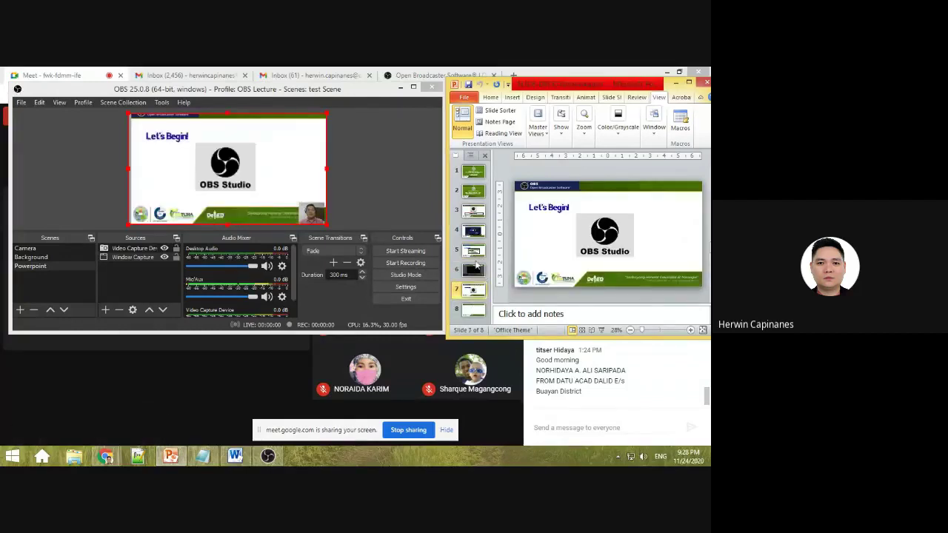
key("Up")
key("Up")
left_click(476, 191)
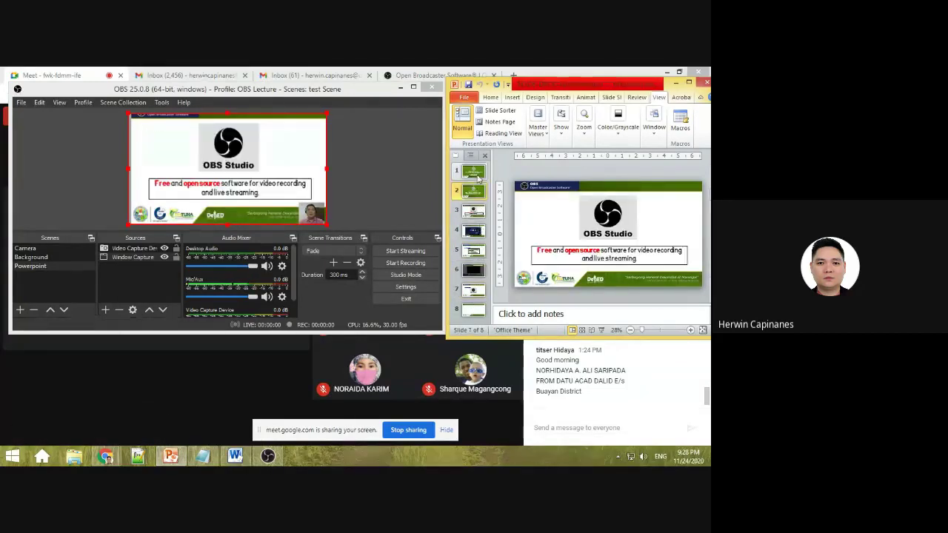
left_click(475, 173)
key("Up")
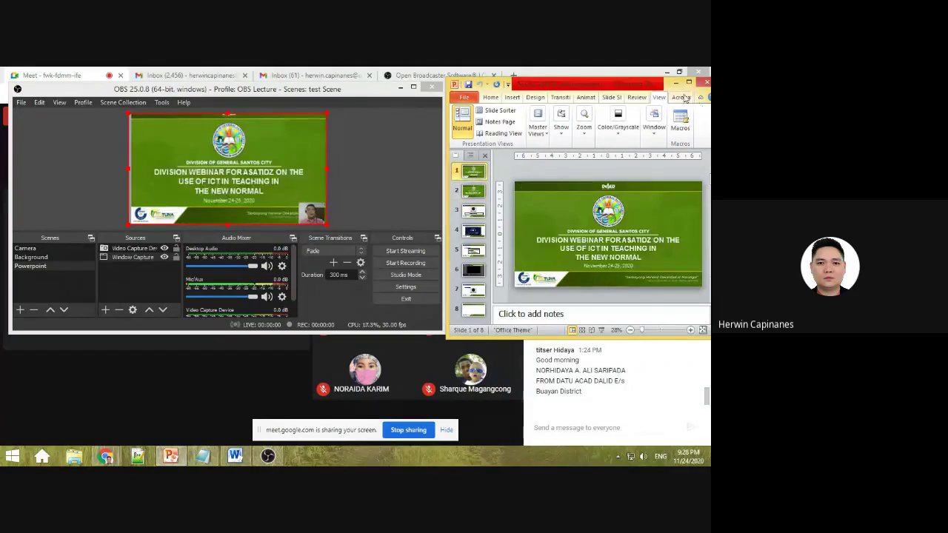
left_click(364, 174)
left_click(413, 87)
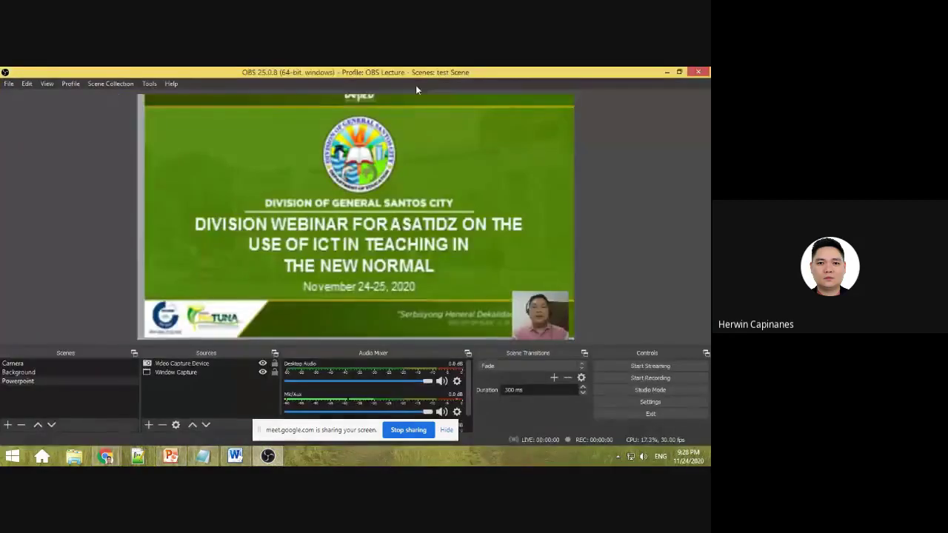
left_click(552, 313)
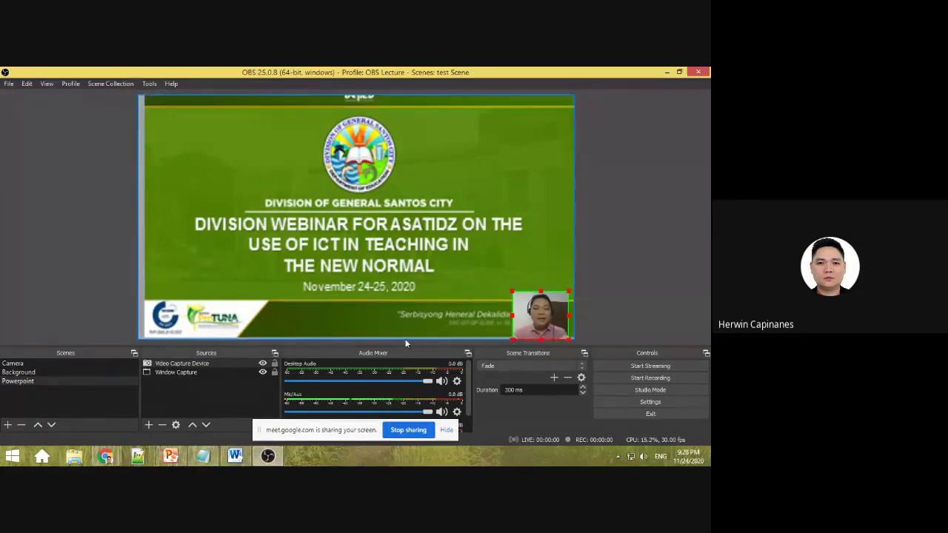
left_click(184, 364)
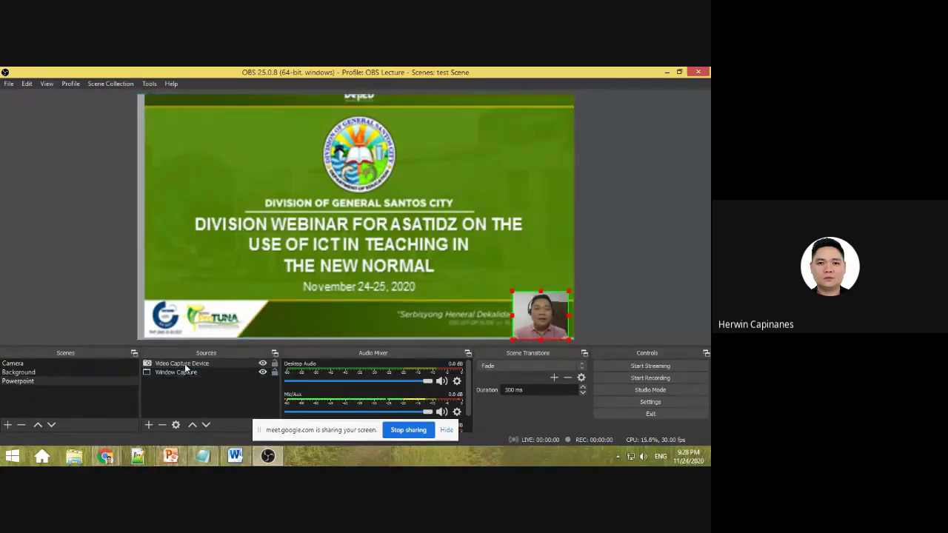
right_click(185, 367)
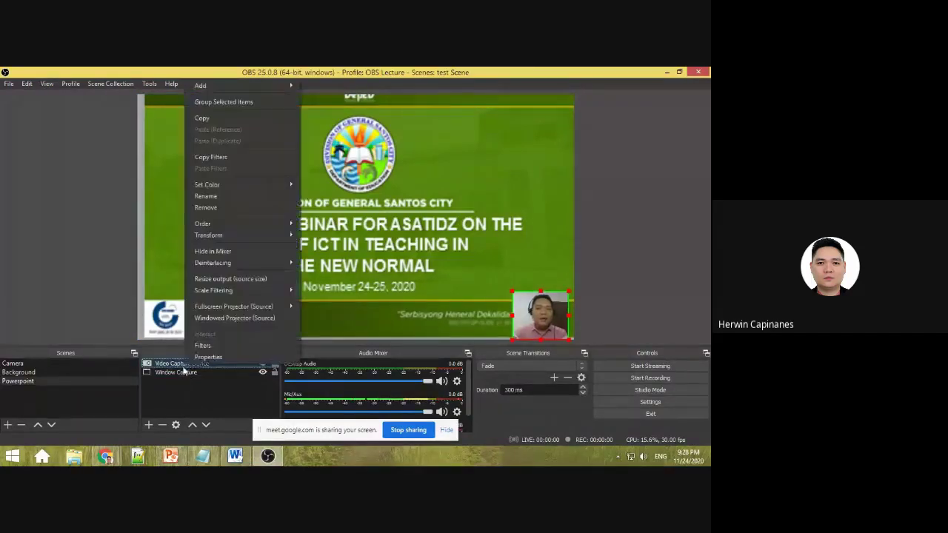
left_click(203, 346)
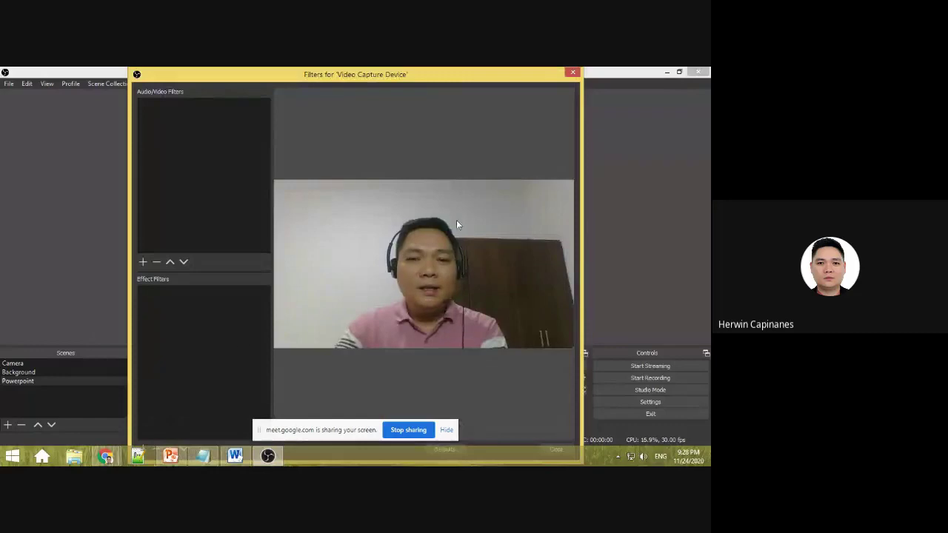
mouse_move(424, 67)
left_mouse_down()
mouse_move(424, 115)
mouse_move(415, 77)
left_mouse_up()
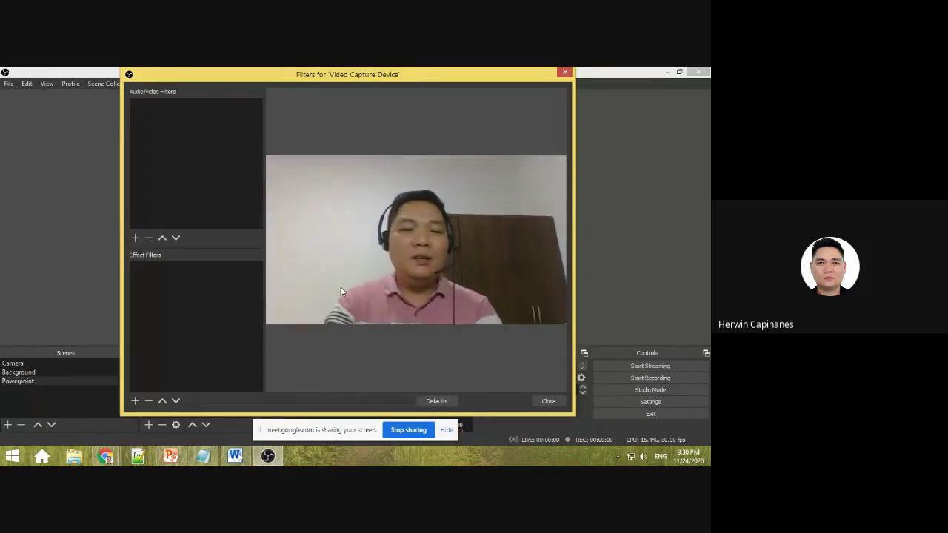
left_click(549, 401)
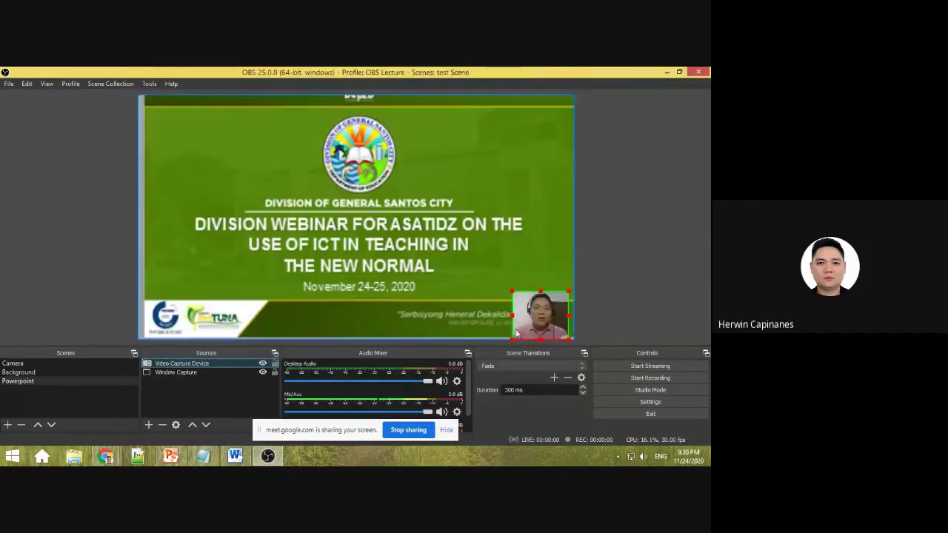
Add a Luma Key effect filter with its default name to the Video Capture Device source.
right_click(172, 365)
left_click(190, 346)
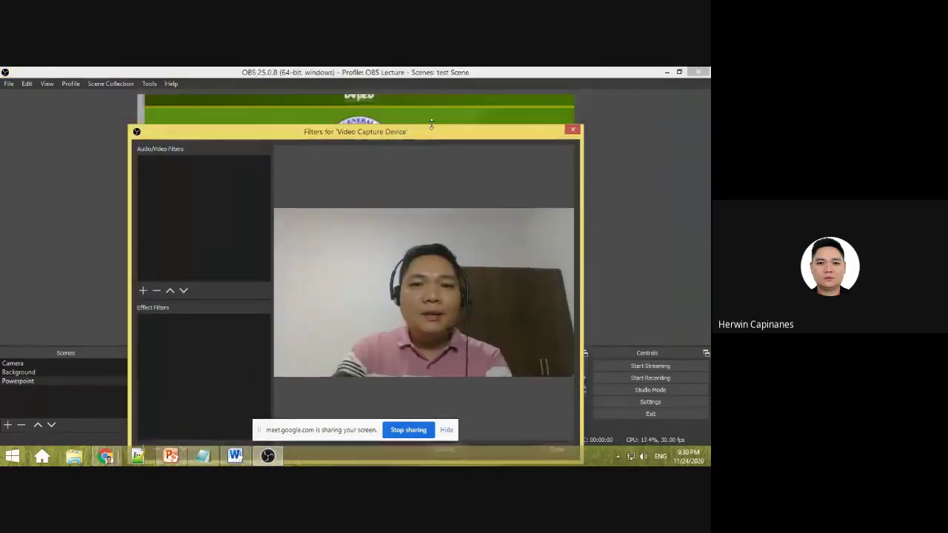
left_click(146, 391)
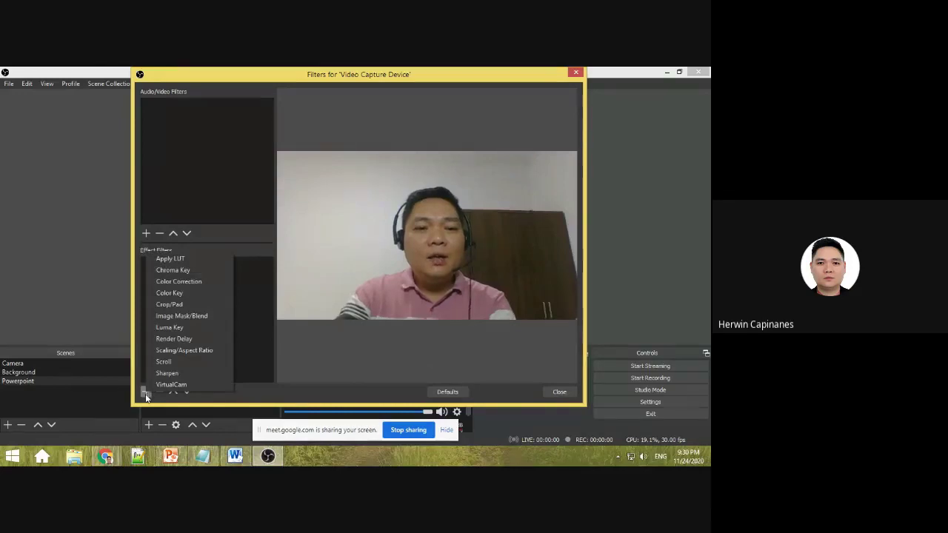
left_click(195, 329)
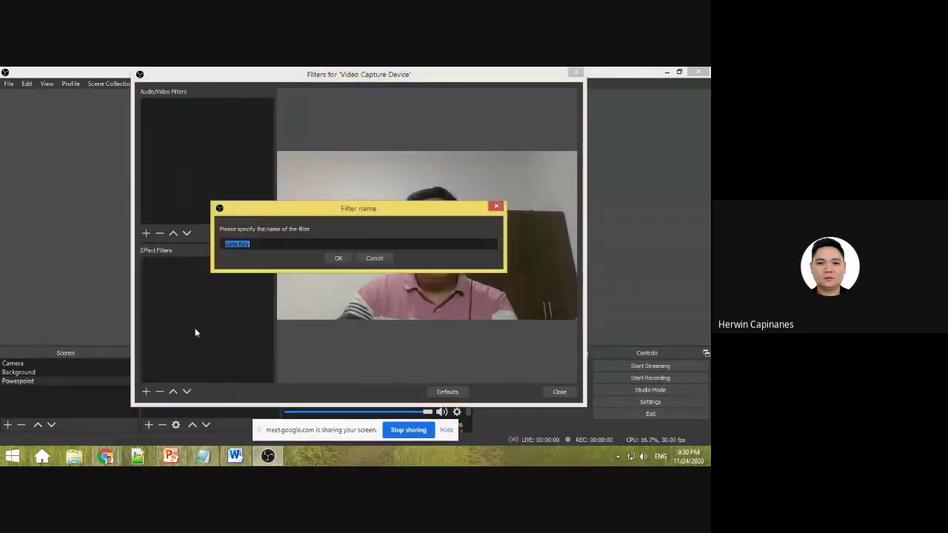
left_click(342, 258)
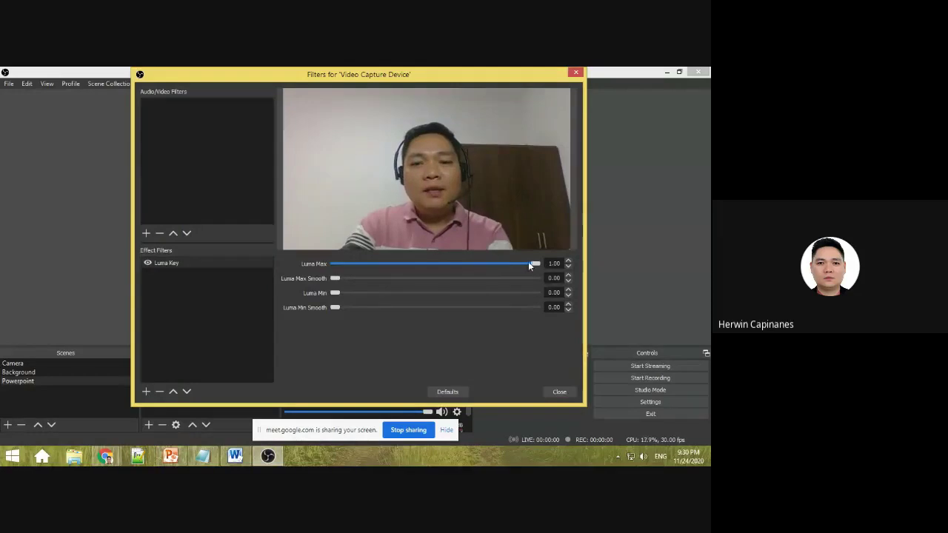
Set the Luma Key filter's Luma Max to 0.56 and close the filters window.
mouse_move(534, 264)
left_mouse_down()
mouse_move(431, 267)
mouse_move(535, 265)
left_mouse_up()
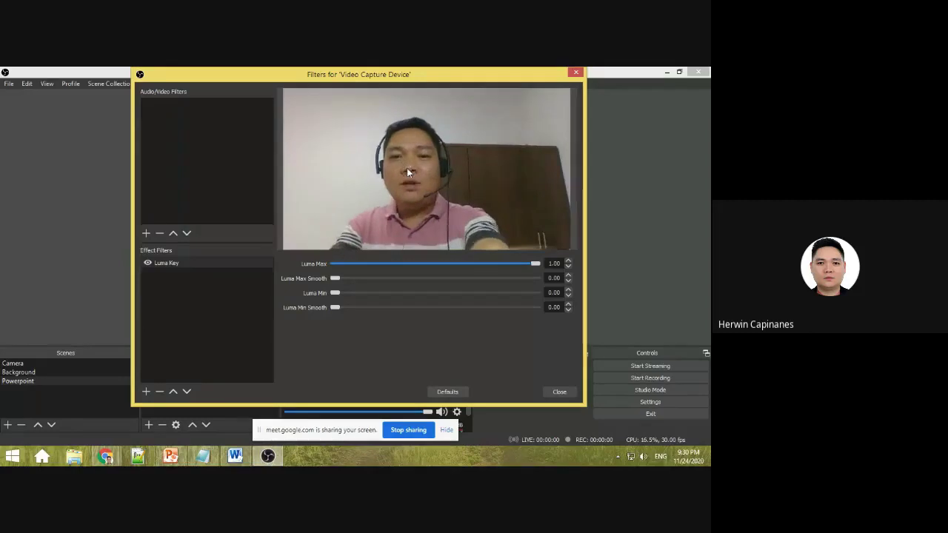
left_click_drag(535, 264, 447, 267)
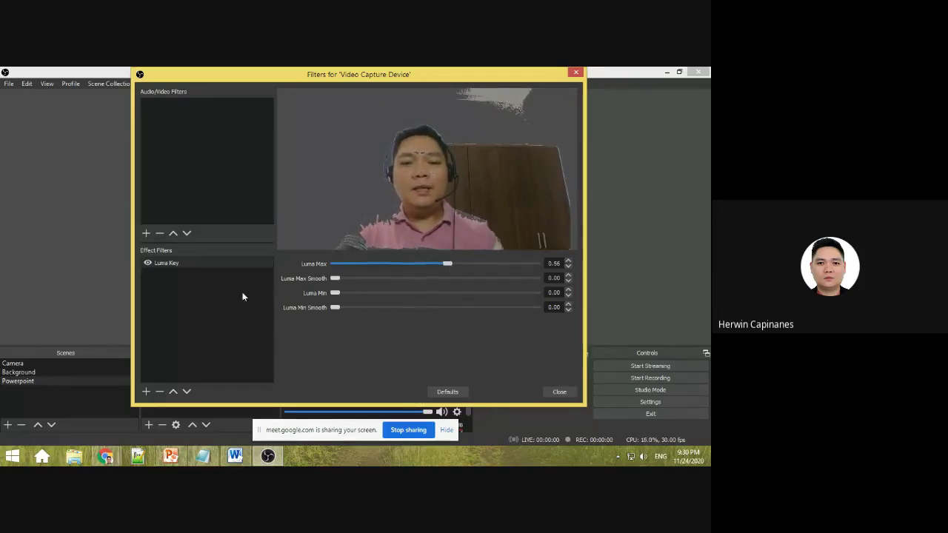
left_click(560, 393)
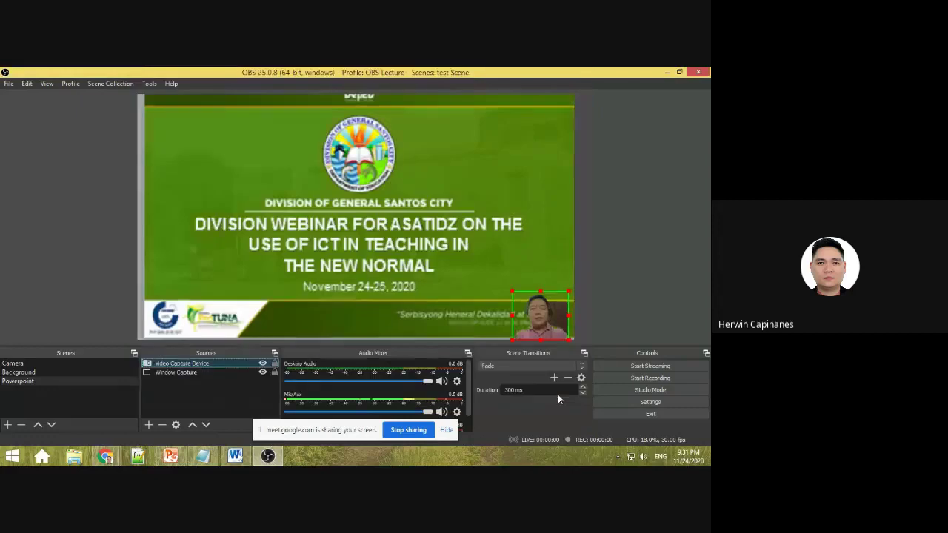
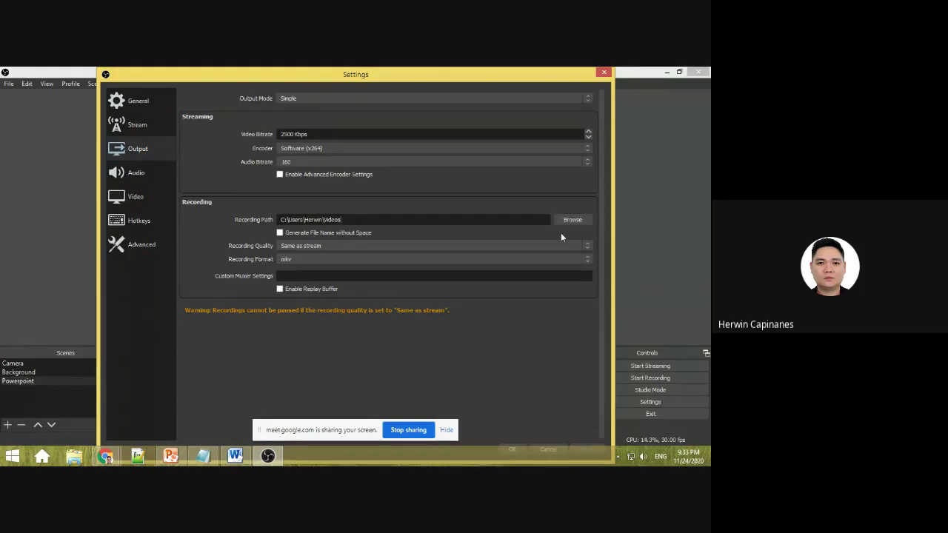
Set the recording path to the OBS Seminar folder inside New Society 2020 on Local Disk (D:).
left_click(584, 222)
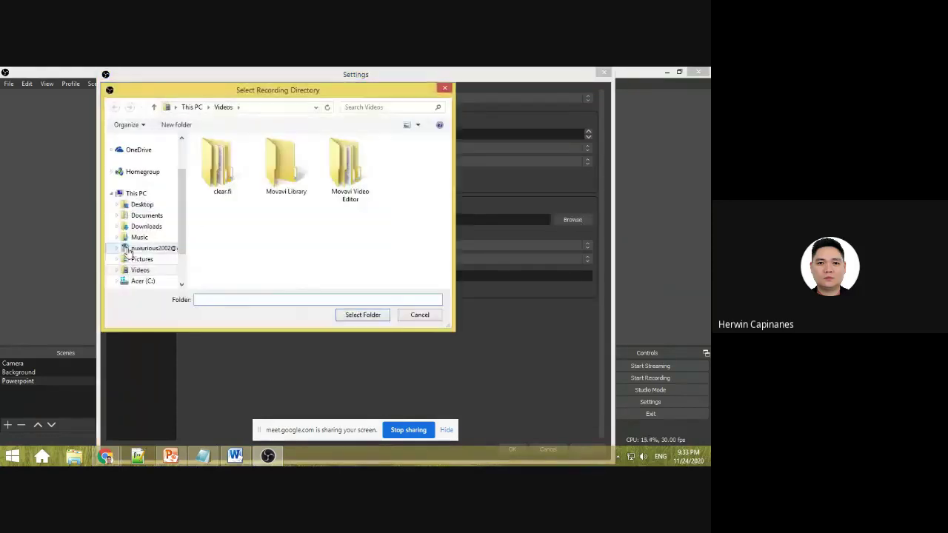
scroll(178, 280, "down", 2)
left_click(152, 250)
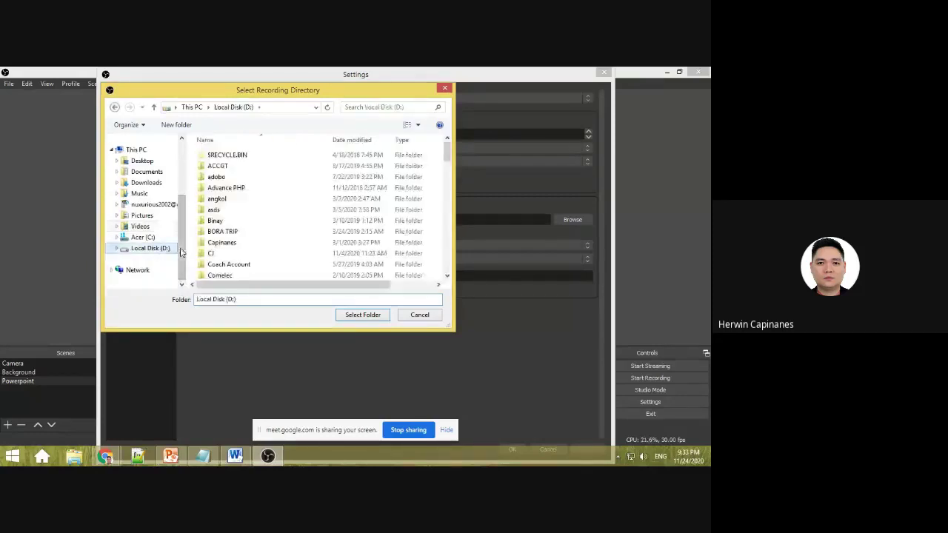
left_click(222, 242)
type("new")
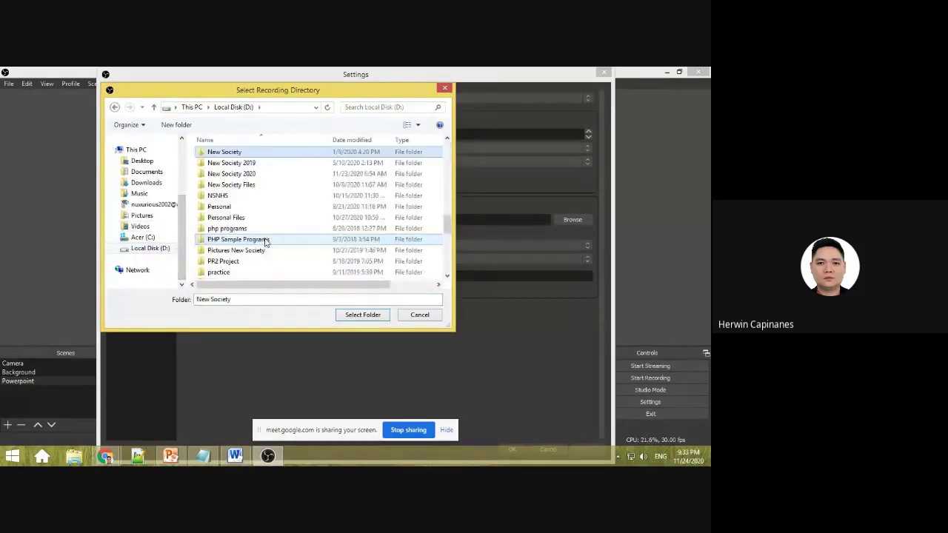
double_click(231, 174)
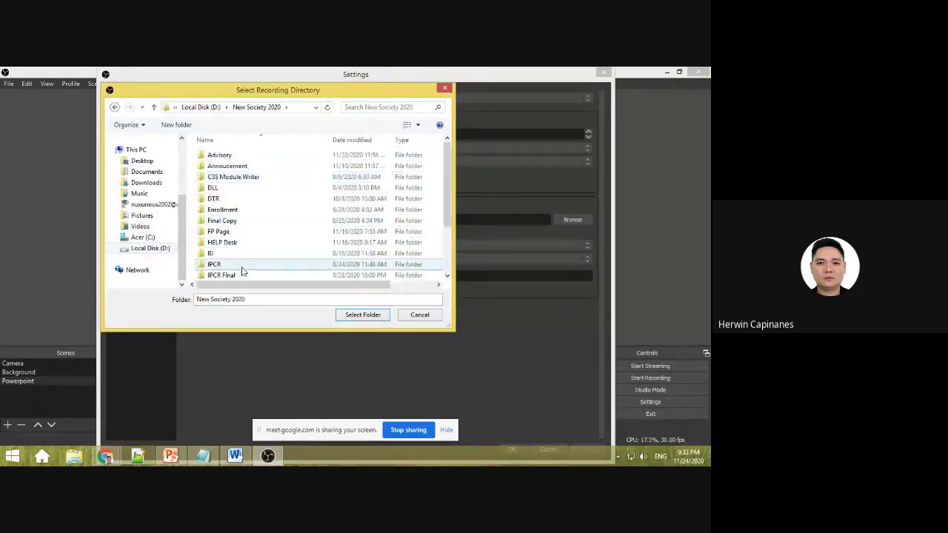
scroll(245, 231, "down", 2)
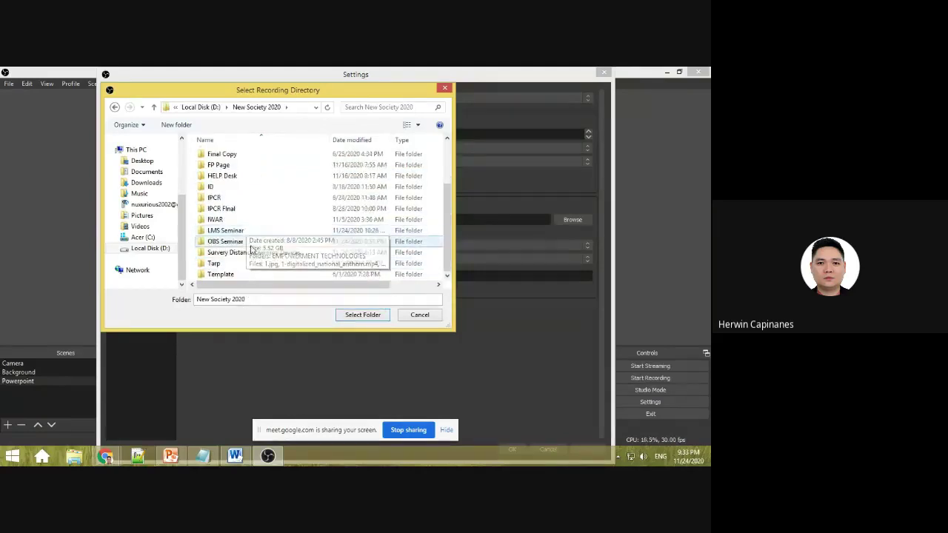
double_click(249, 251)
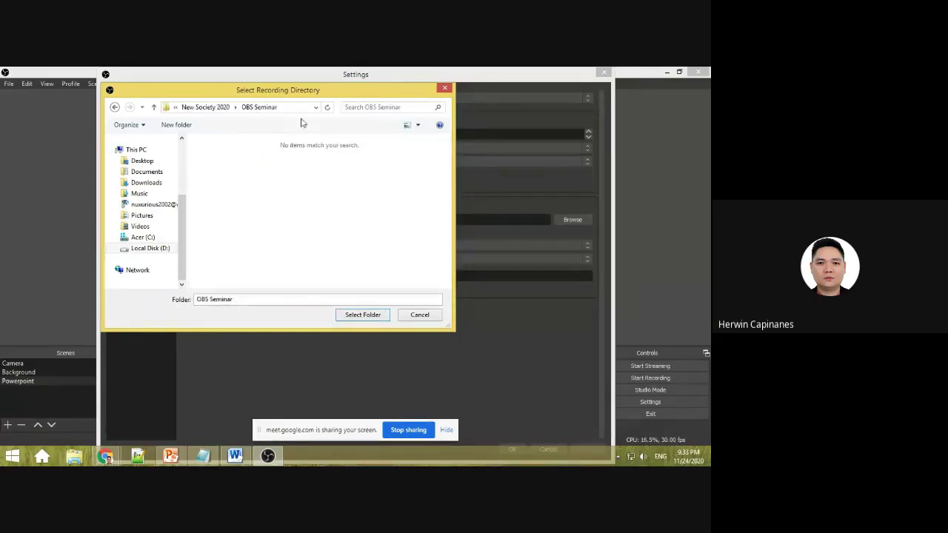
left_click(360, 314)
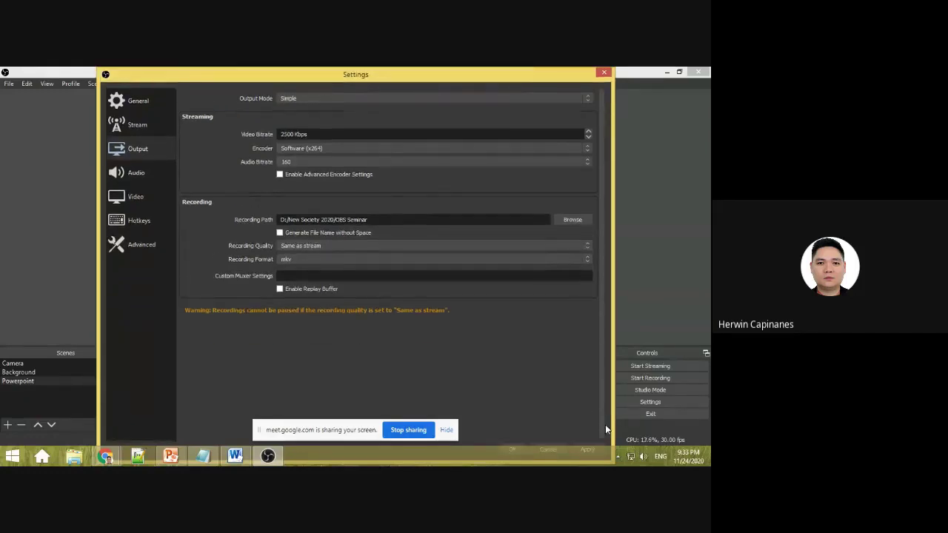
Move the Settings window so its bottom edge is reachable, confirm the output settings and hide the screen-sharing notice.
mouse_move(422, 70)
left_mouse_down()
mouse_move(422, 122)
mouse_move(422, 81)
left_mouse_up()
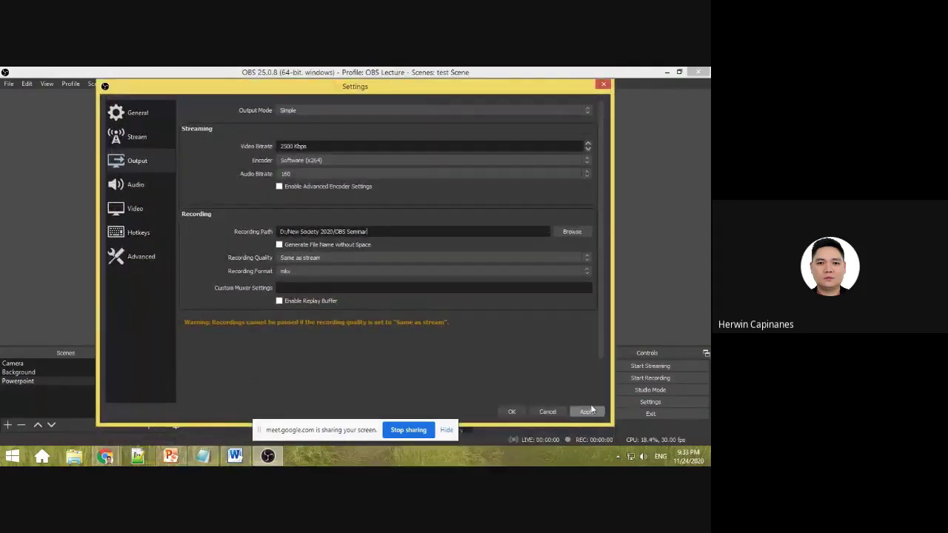
left_click(512, 411)
left_click(447, 430)
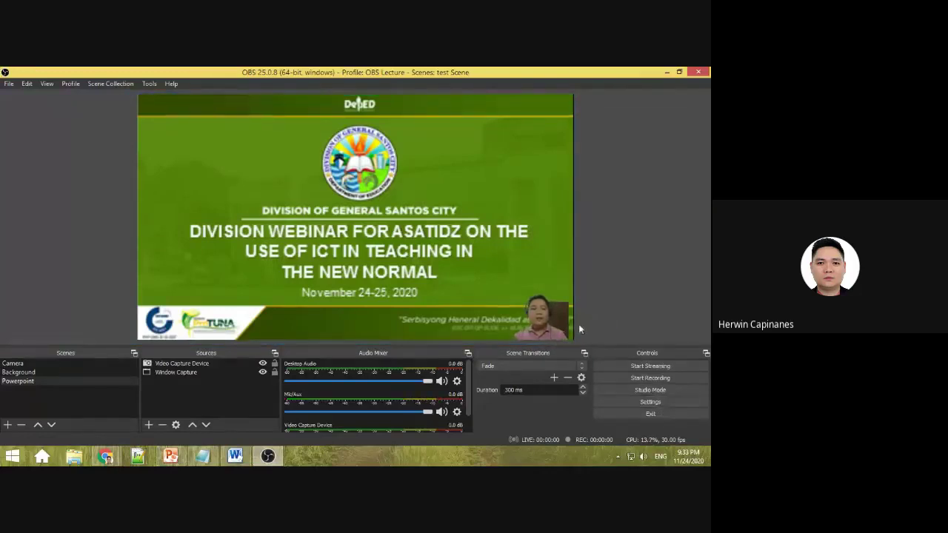
Check the Google Meet call in Chrome, switch back to OBS and dismiss the presenting notification.
mouse_move(106, 455)
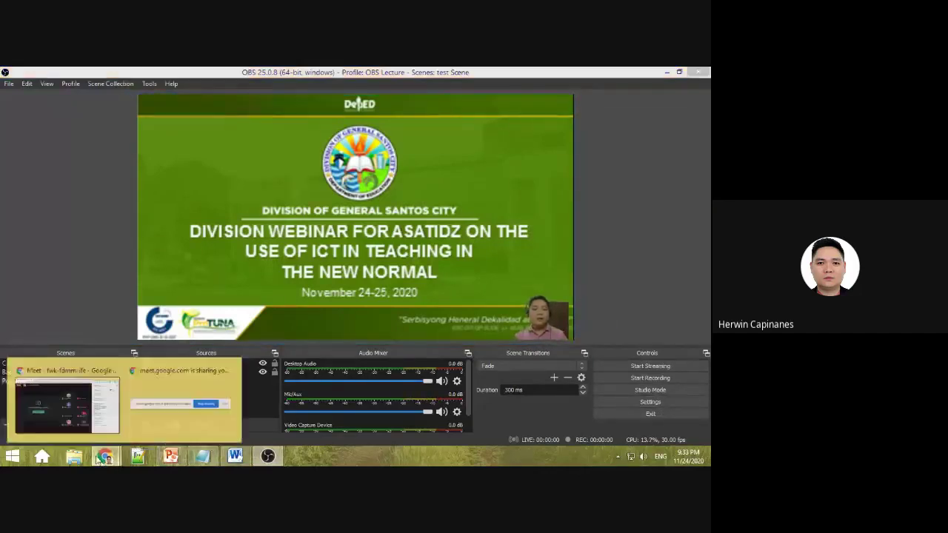
left_click(67, 407)
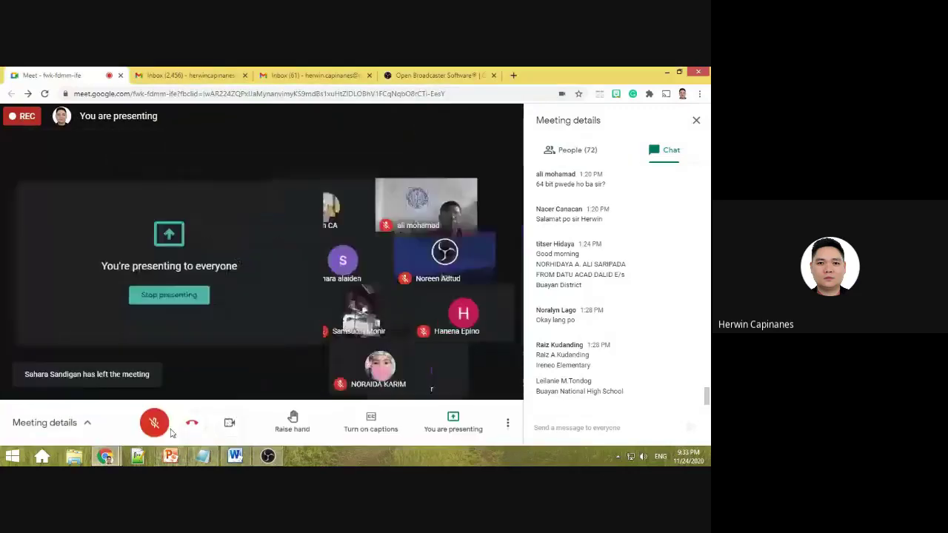
left_click(278, 456)
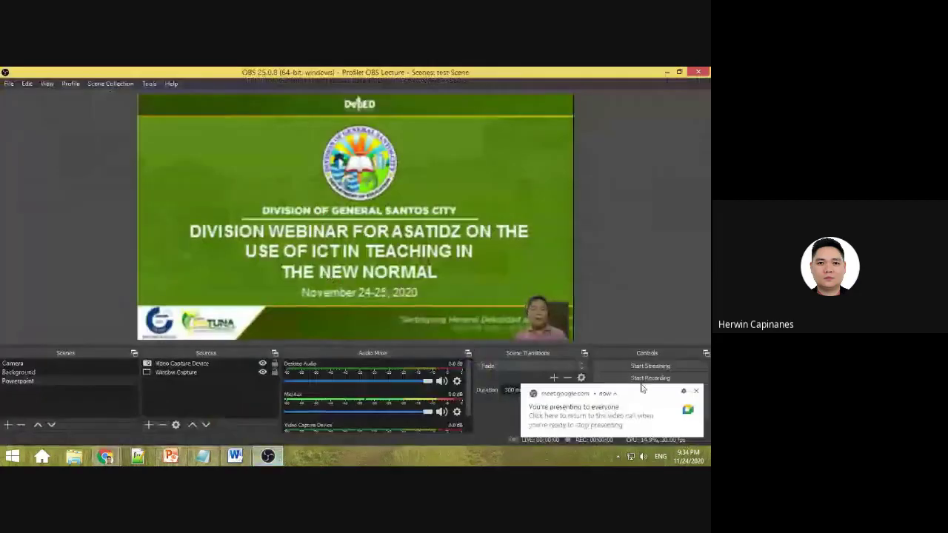
left_click(697, 391)
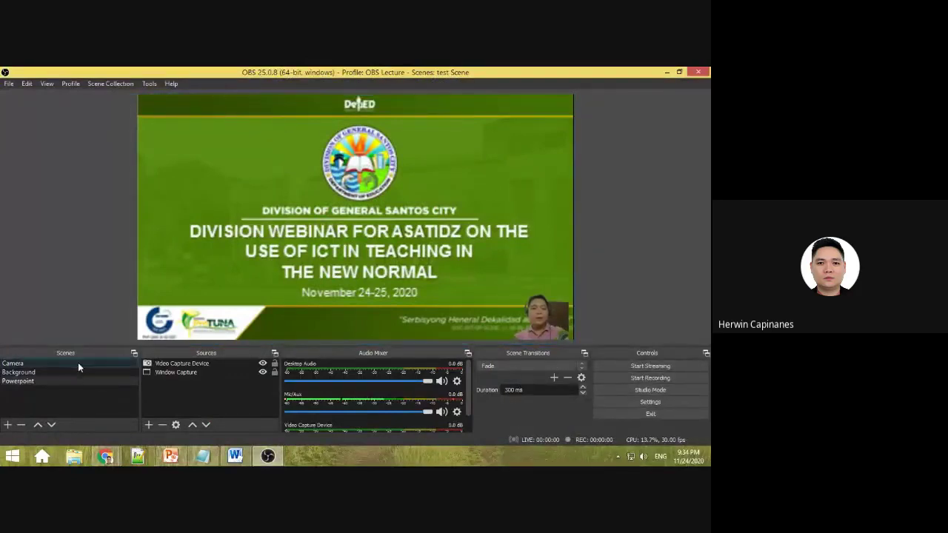
Assign F7 as the hotkey for both Start Recording and Stop Recording in the OBS settings.
left_click(629, 403)
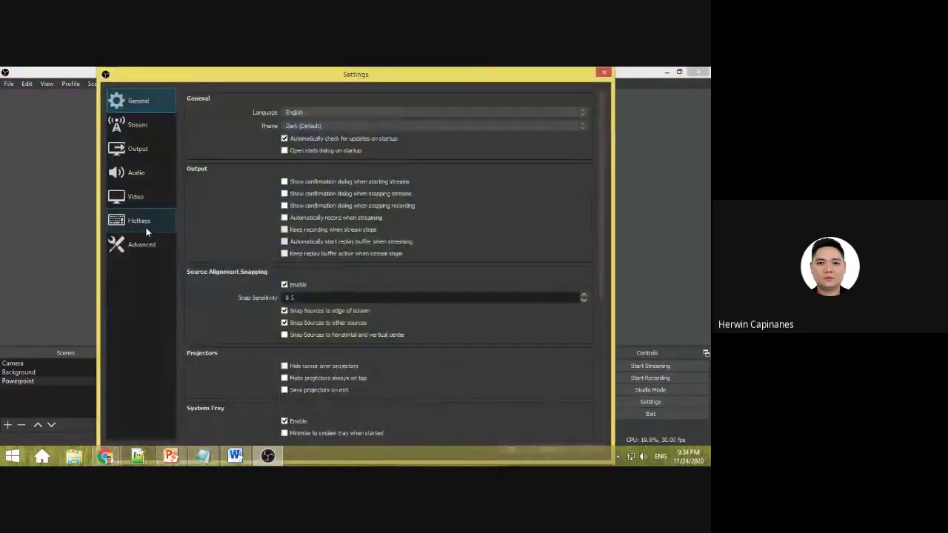
left_click(146, 226)
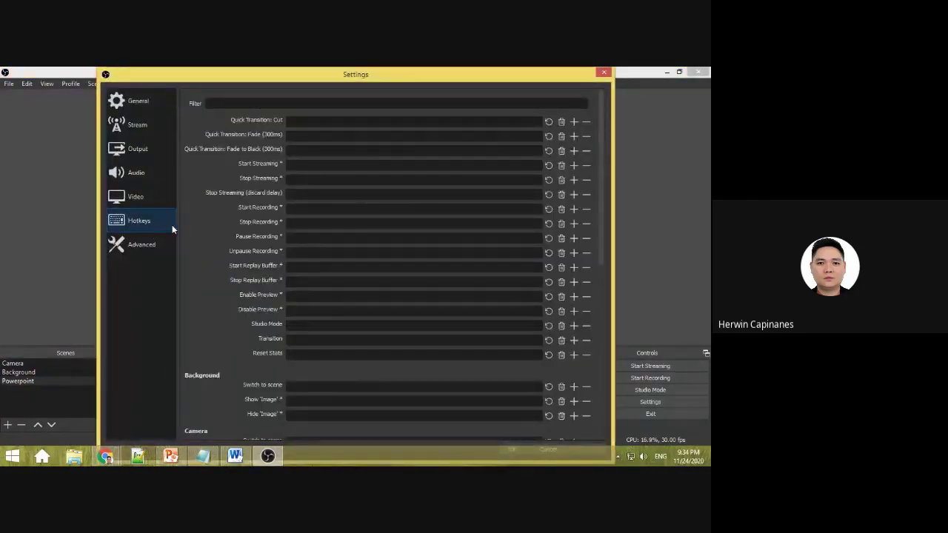
left_click(314, 166)
left_click(314, 208)
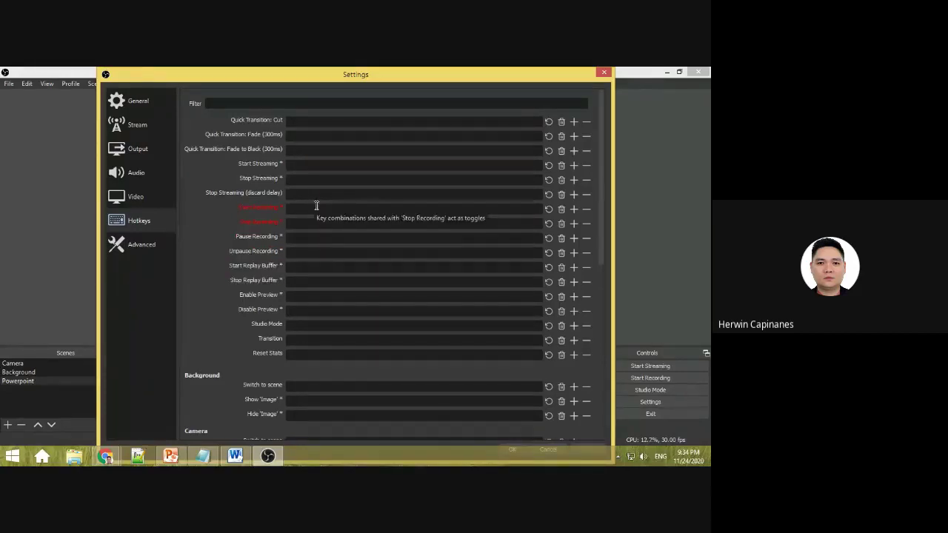
key("F7")
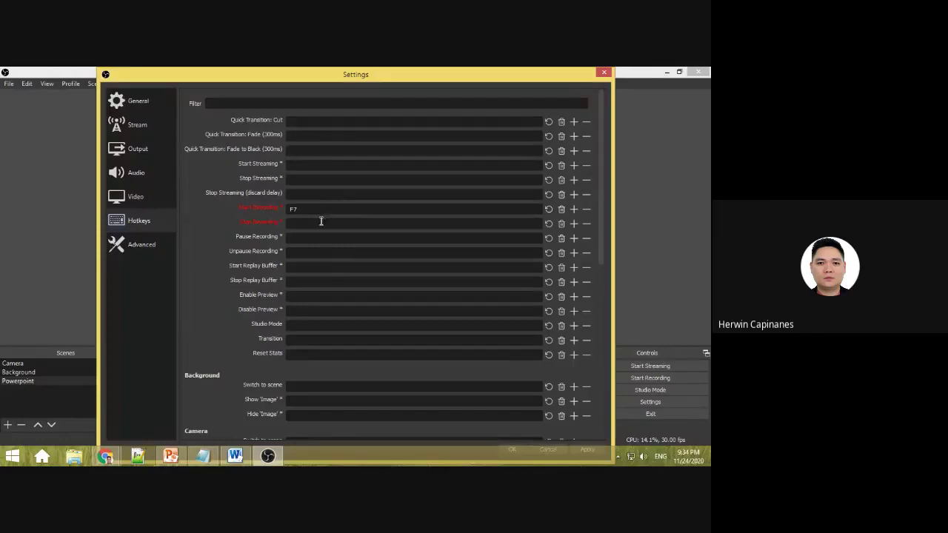
left_click(321, 222)
key("F7")
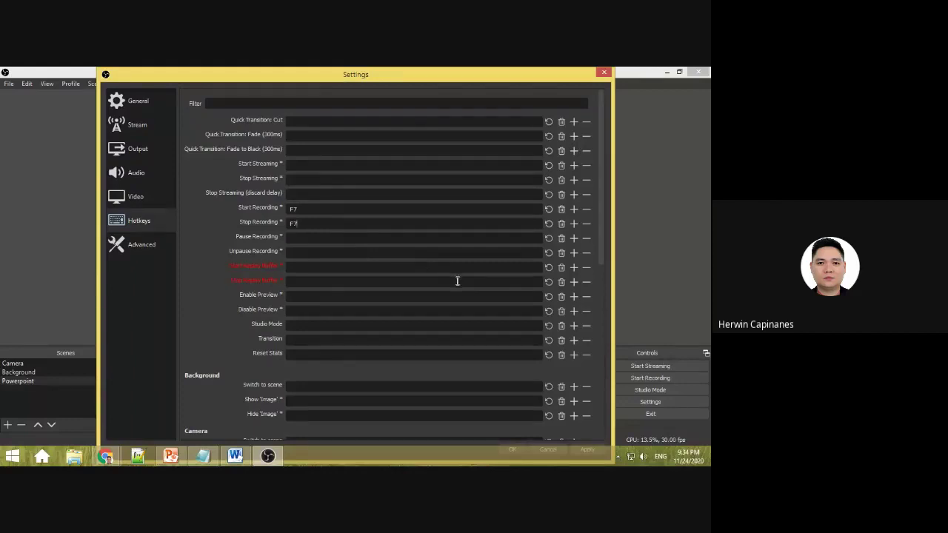
Assign the Switch to scene hotkeys: F1 for Background, F2 for Camera and F3 for Powerpoint.
scroll(358, 322, "down", 4)
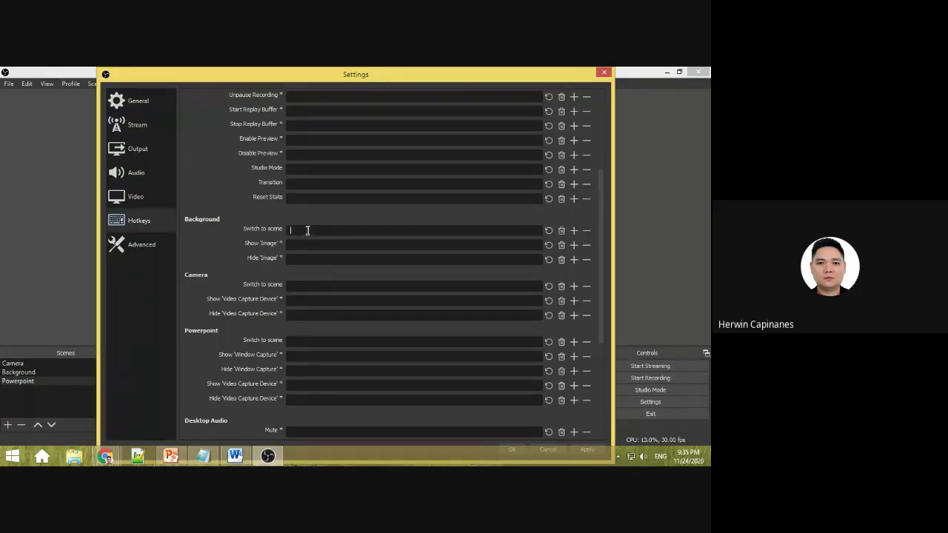
key("F1")
left_click_drag(313, 231, 285, 231)
key("BackSpace")
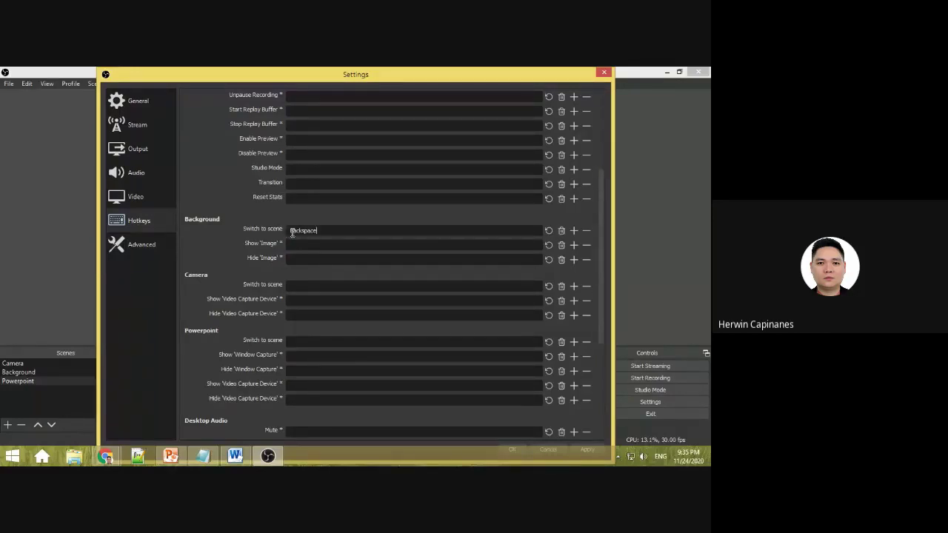
left_click_drag(312, 229, 282, 229)
key("F1")
key("F2")
left_click(316, 341)
key("F3")
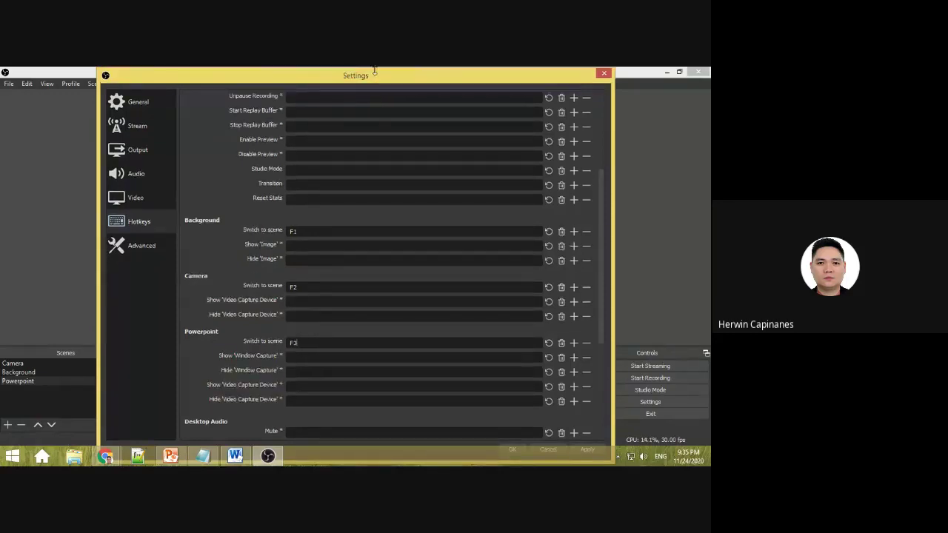
Review the recording and scene-switching hotkeys, apply them and close the settings.
left_click_drag(376, 68, 379, 95)
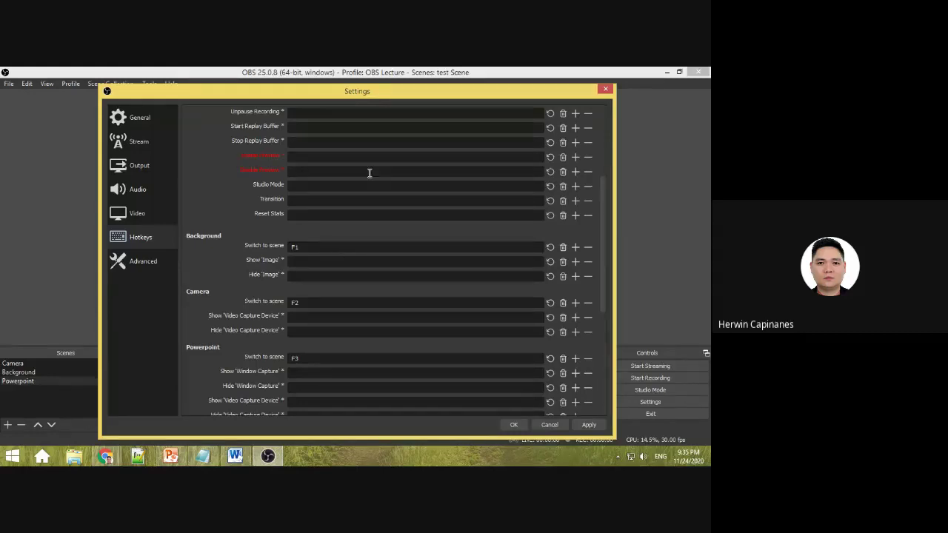
scroll(370, 171, "up", 2)
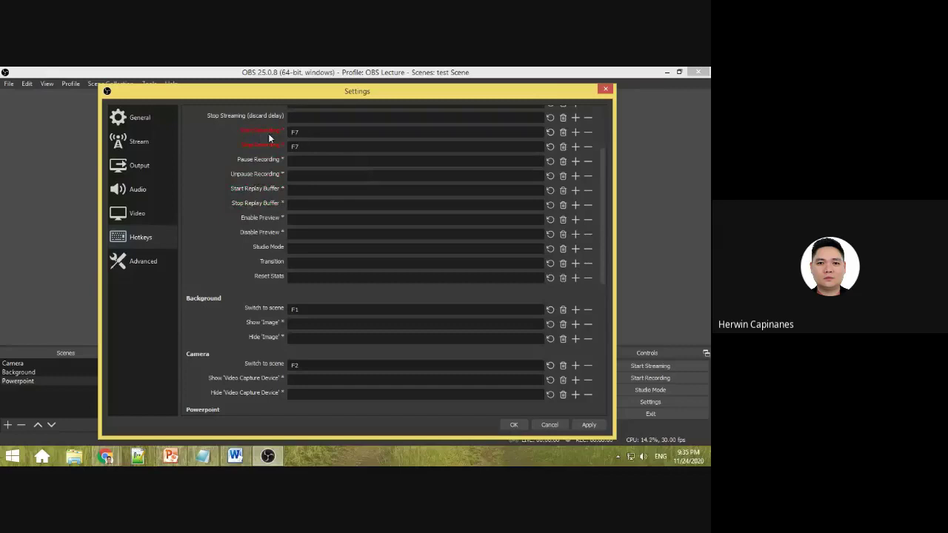
left_click(305, 147)
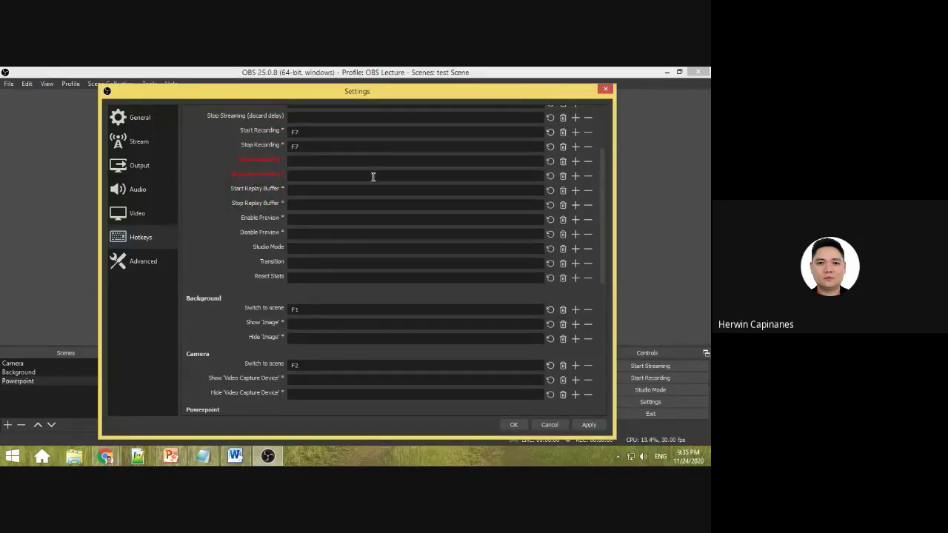
scroll(383, 191, "down", 1)
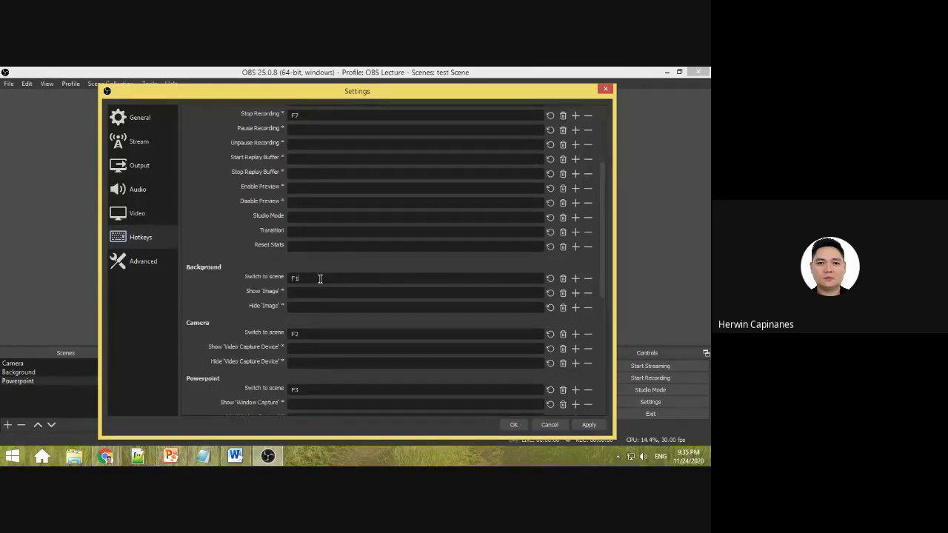
left_click(305, 333)
scroll(606, 288, "down", 3)
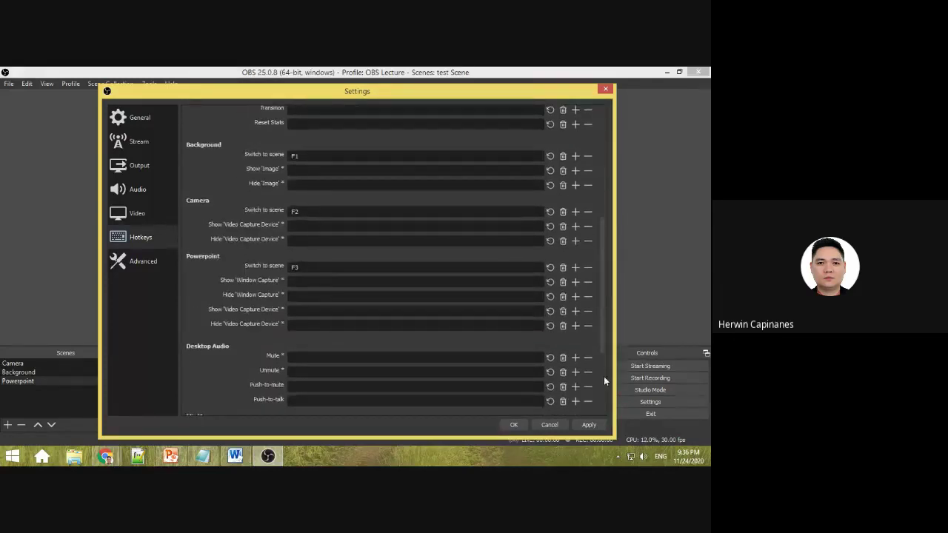
left_click(590, 427)
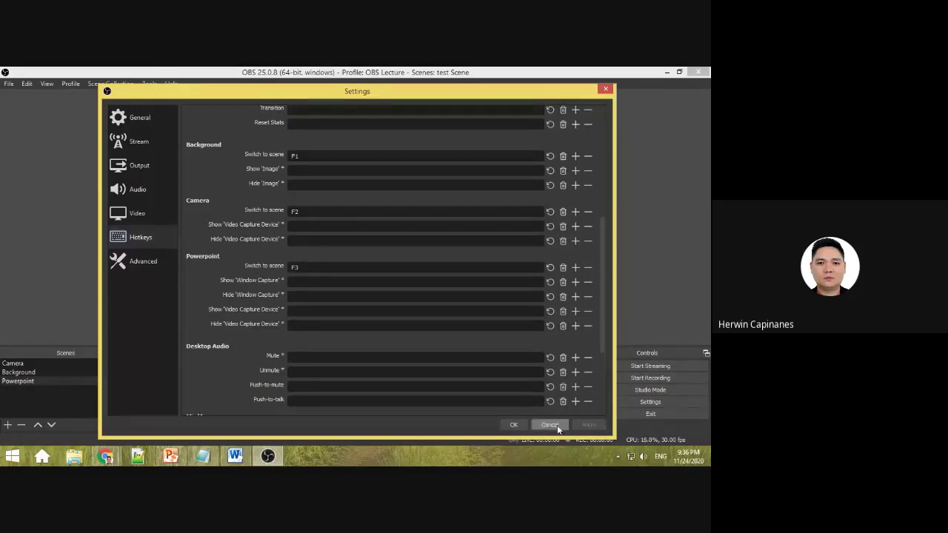
left_click(516, 426)
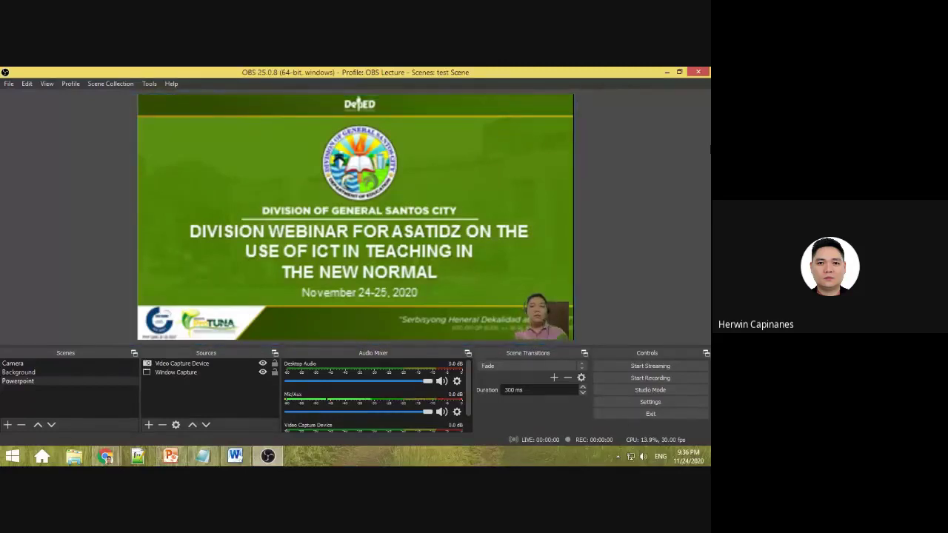
Restore the smaller OBS window beside PowerPoint and cycle through the Camera, Background and Powerpoint scenes to test switching.
left_click(680, 72)
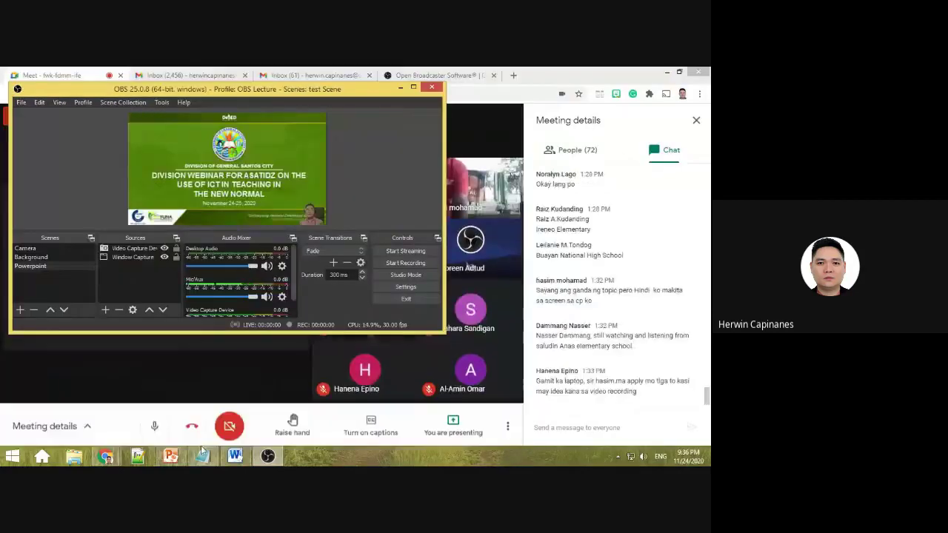
left_click(286, 393)
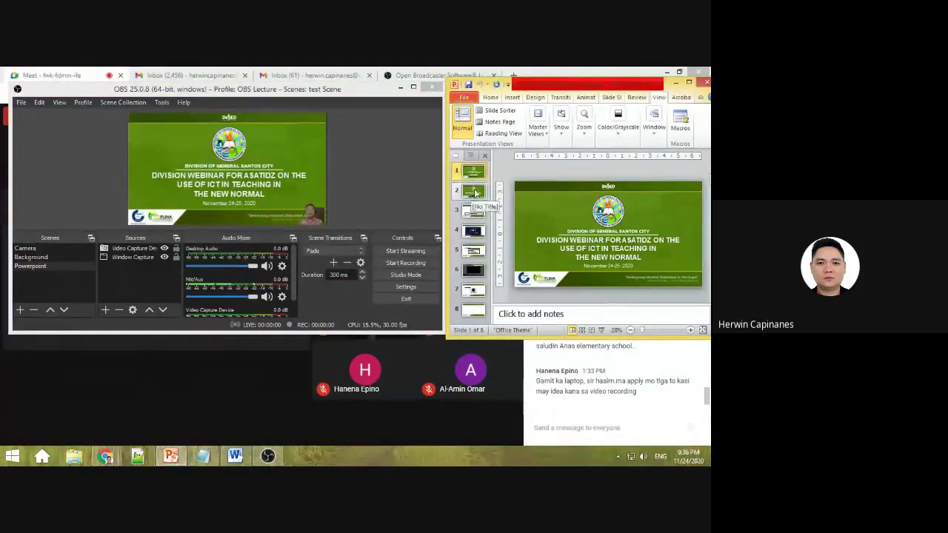
left_click(25, 248)
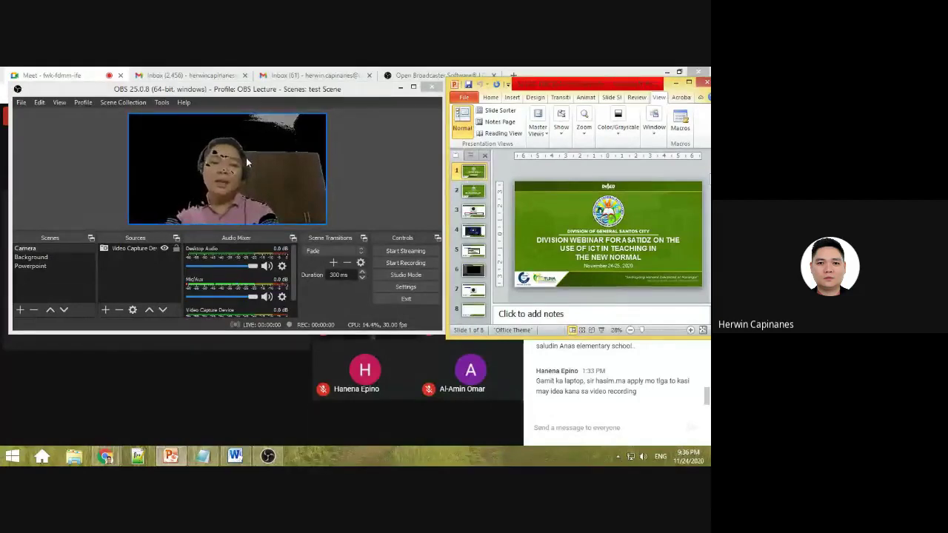
key("Down")
key("Down")
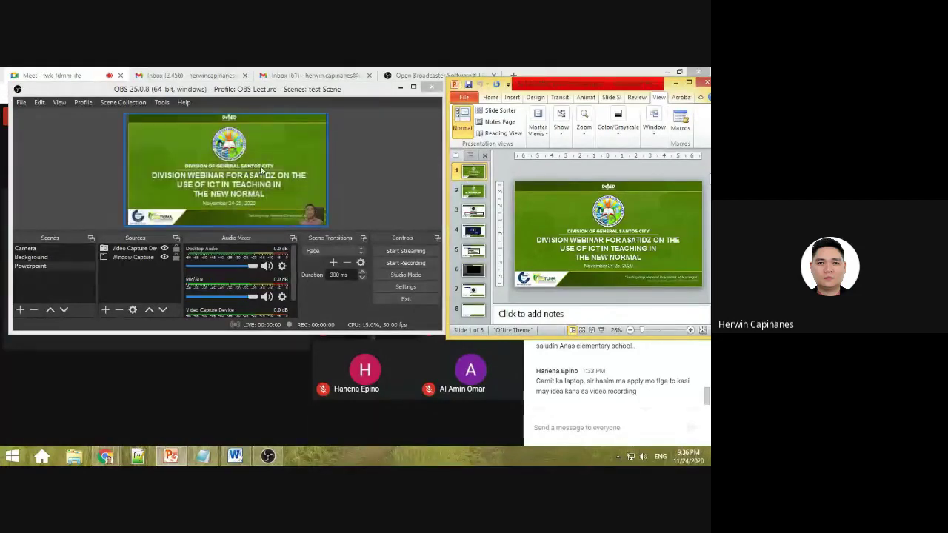
key("Up")
key("Up")
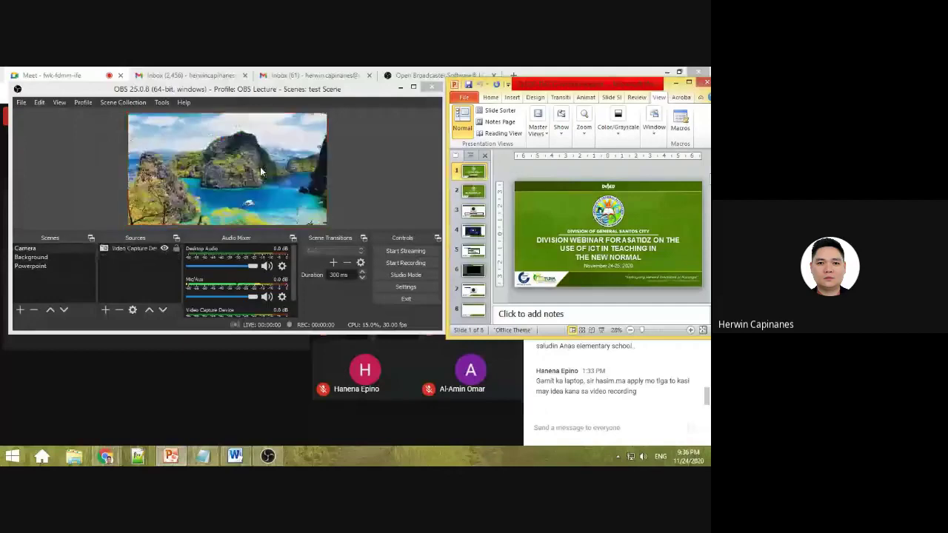
key("Down")
key("Down")
key("Up")
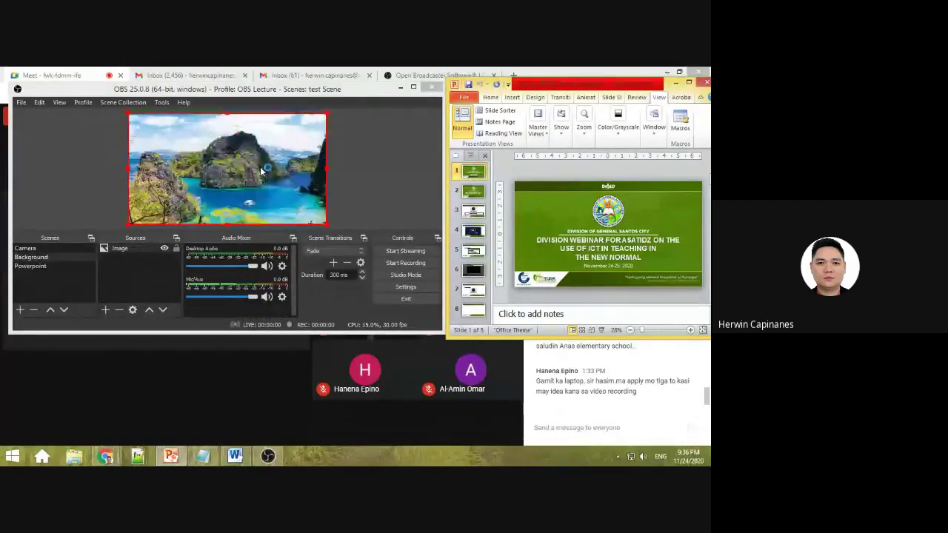
key("Up")
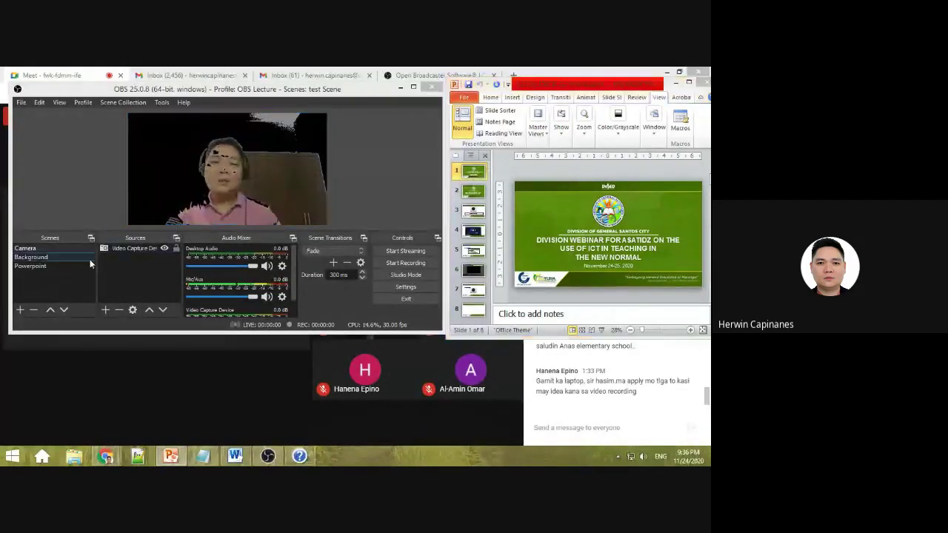
Test the Background scene hotkey with PowerPoint as the active window, closing the PowerPoint Help window each time.
key("alt+Tab")
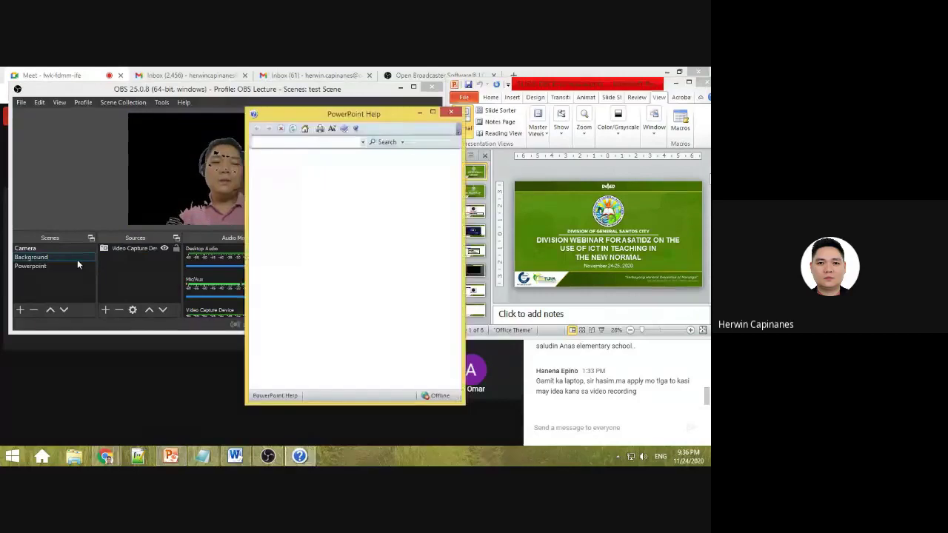
left_click(450, 112)
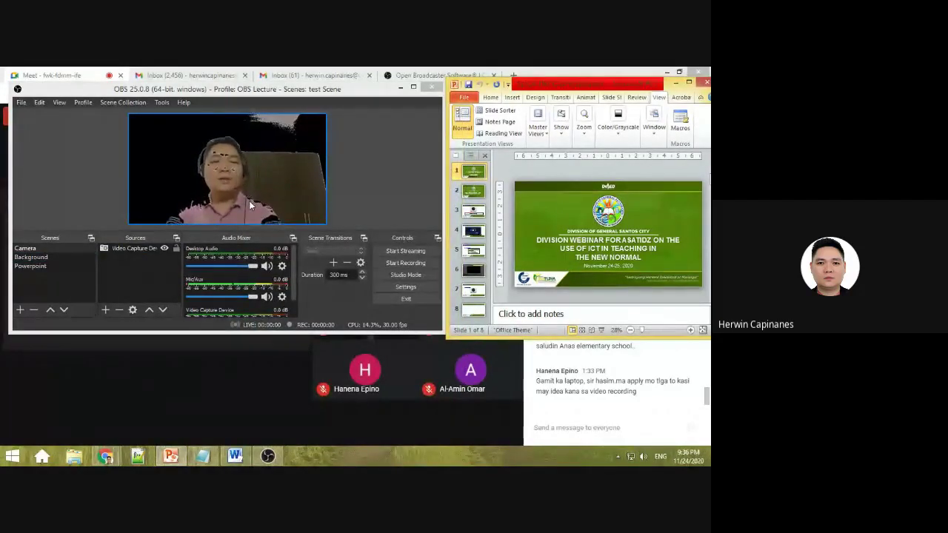
key("F1")
left_click(452, 113)
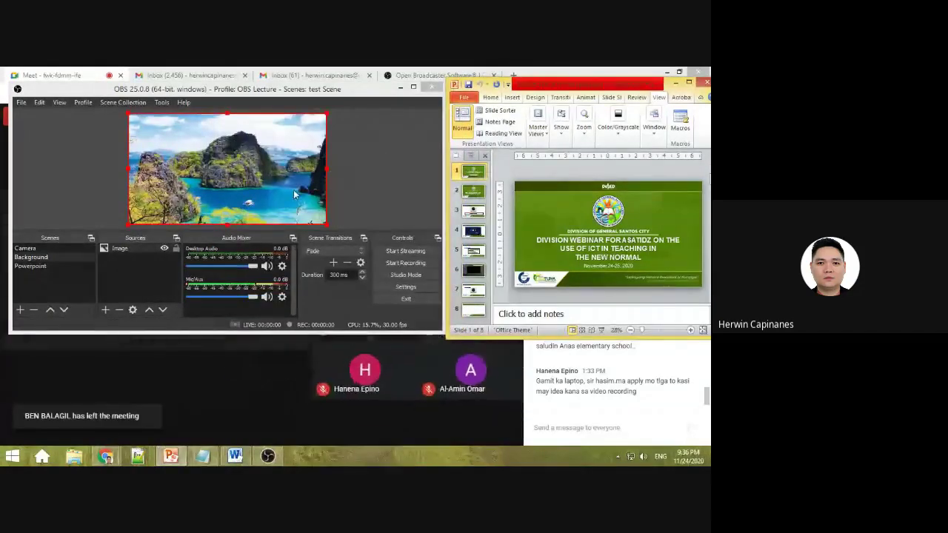
key("F1")
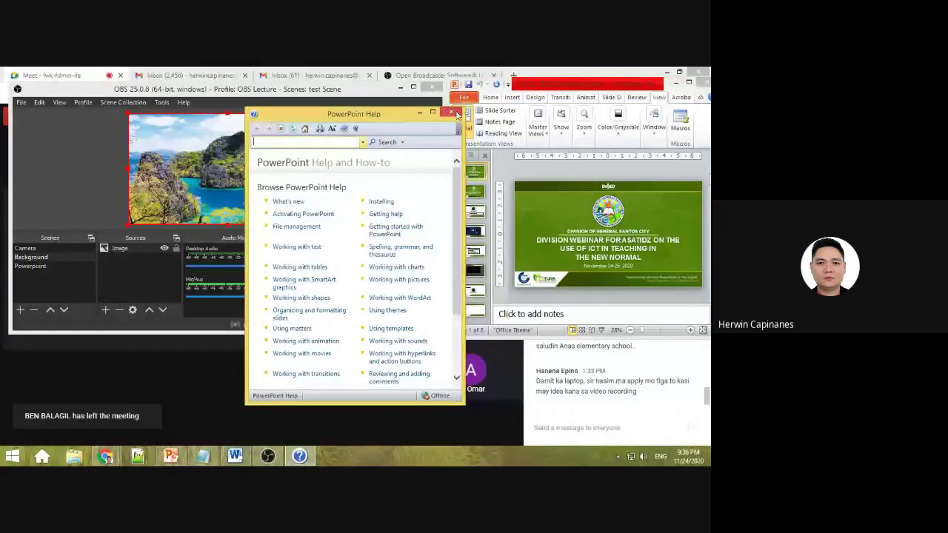
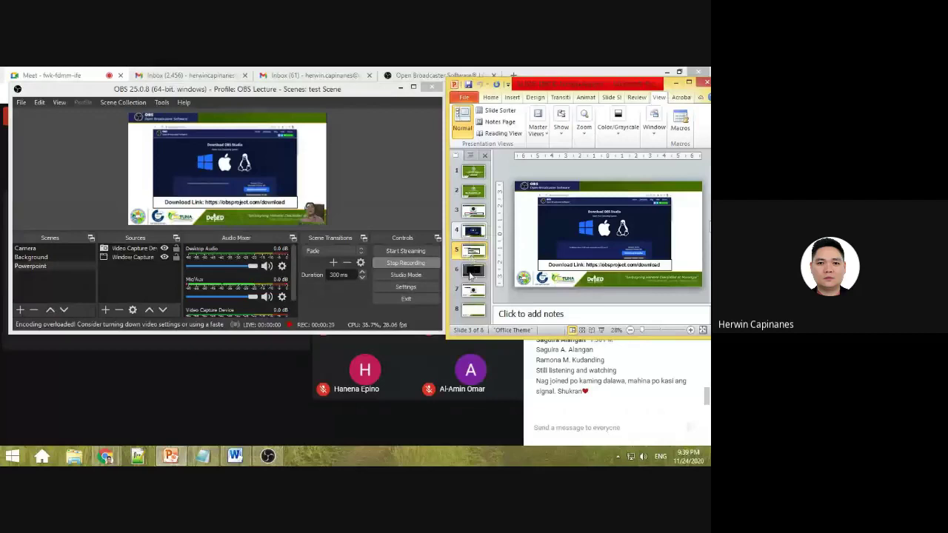
Page back and forth through the PowerPoint slides during the recording, ending on the "Why OBS?" slide 5.
left_click(474, 271)
left_click(474, 231)
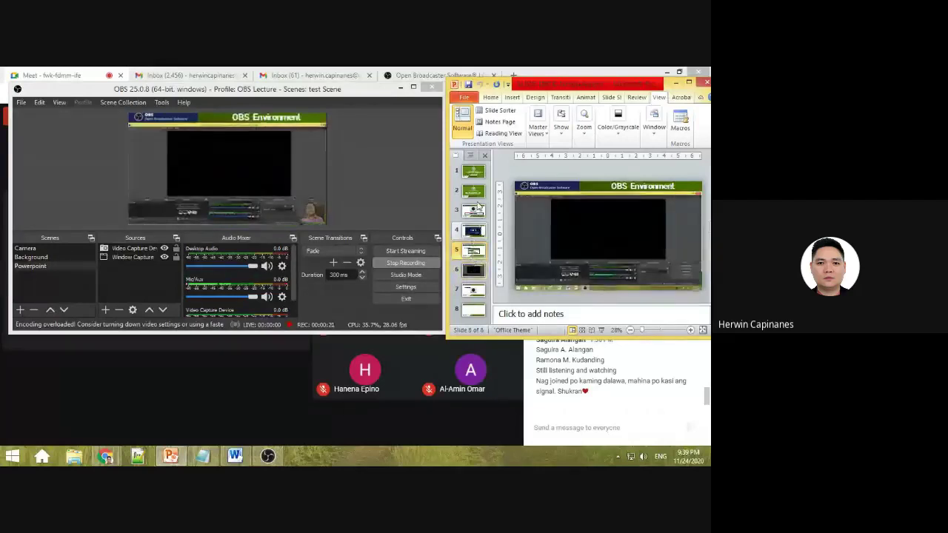
left_click(474, 212)
left_click(475, 178)
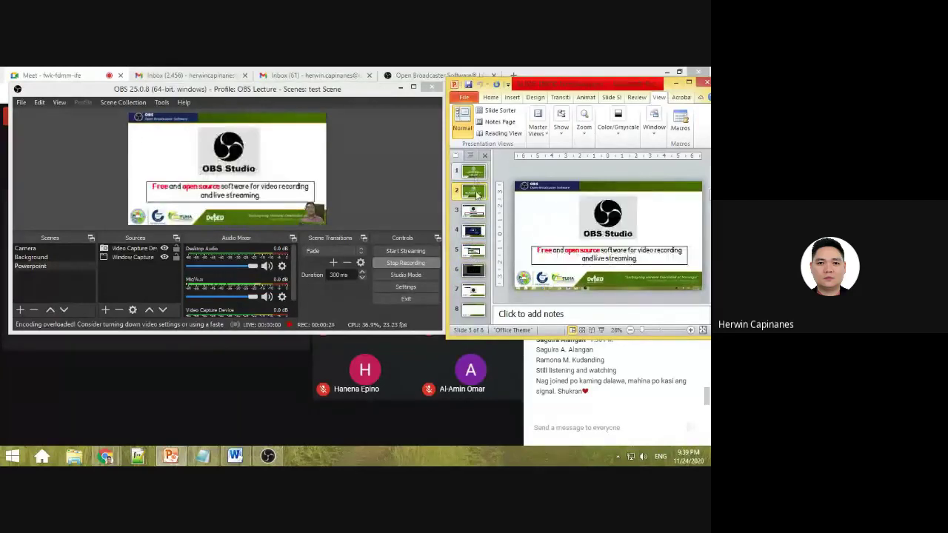
left_click(474, 211)
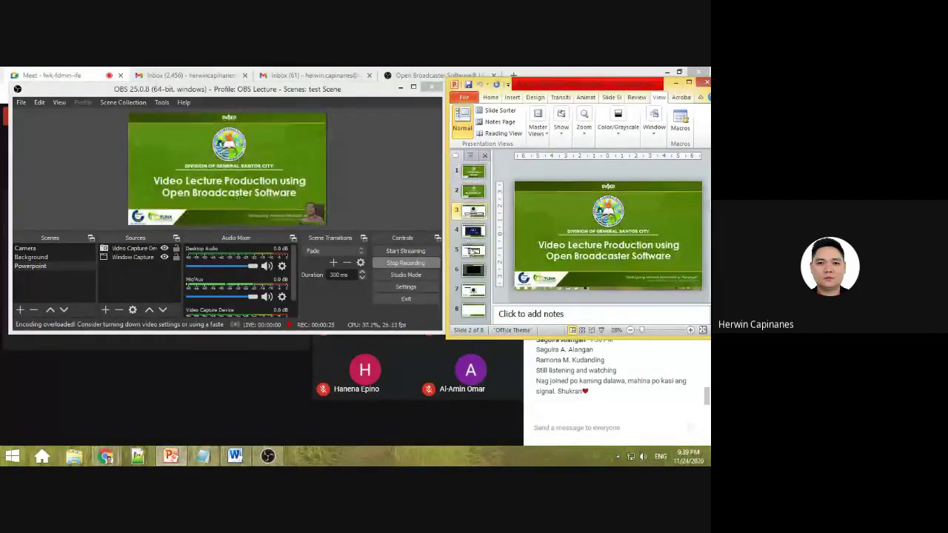
left_click(475, 212)
left_click(475, 231)
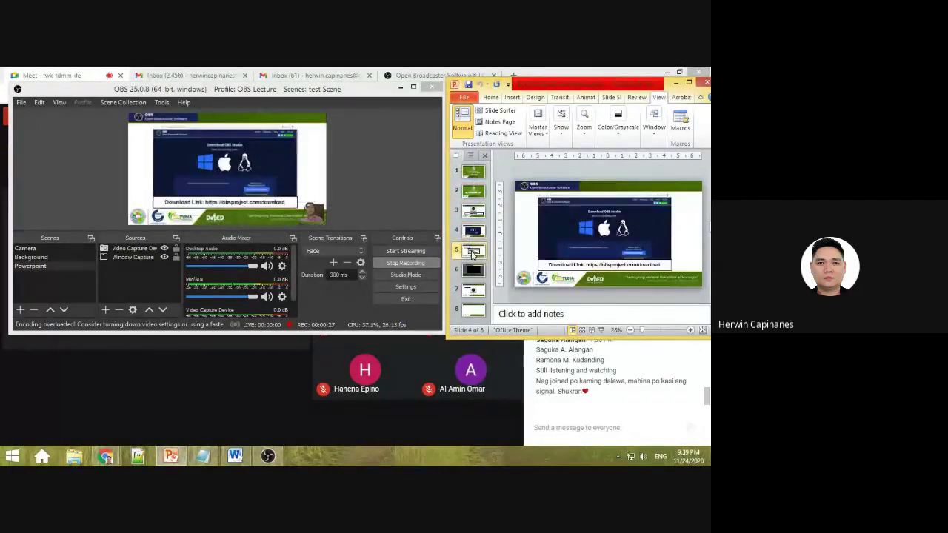
left_click(473, 255)
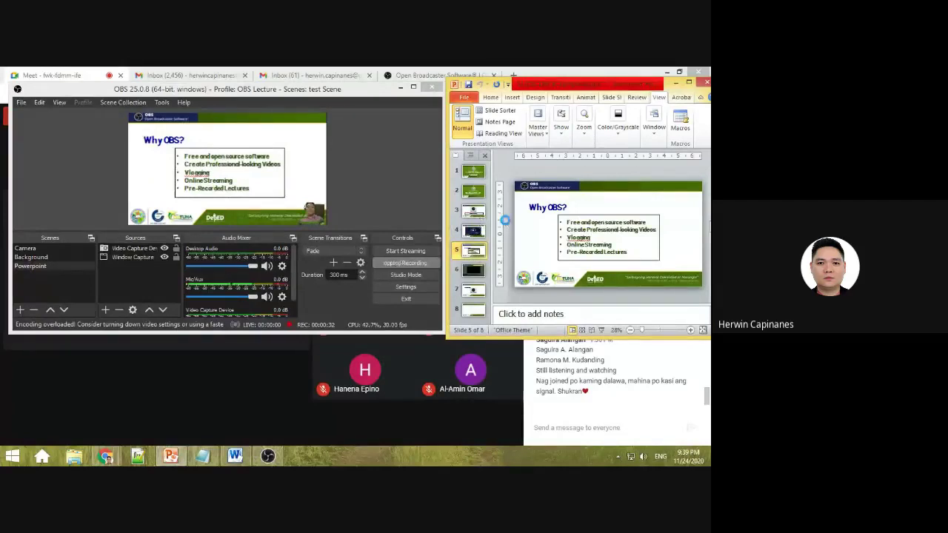
Stop the recording with its assigned hotkey and dismiss PowerPoint's Spelling dialog.
key("F7")
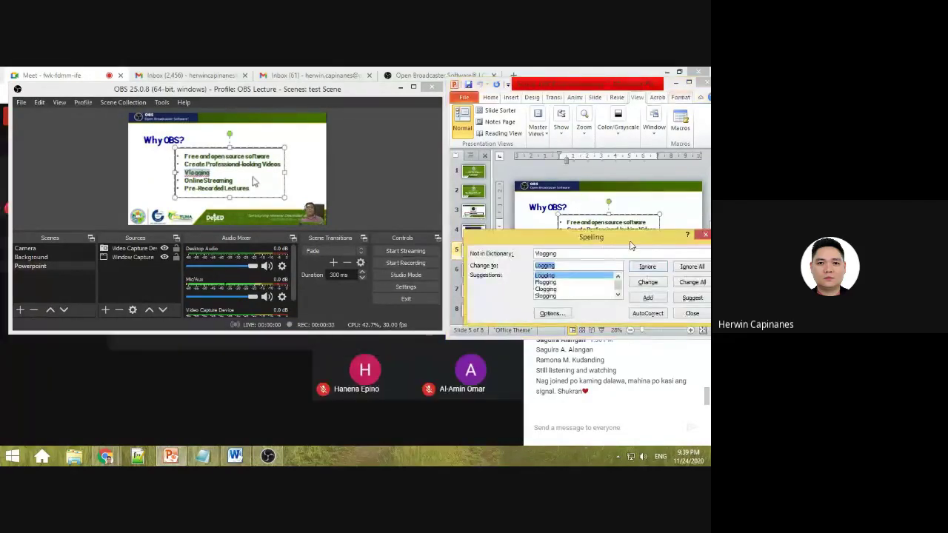
left_click_drag(513, 246, 460, 205)
left_click(652, 194)
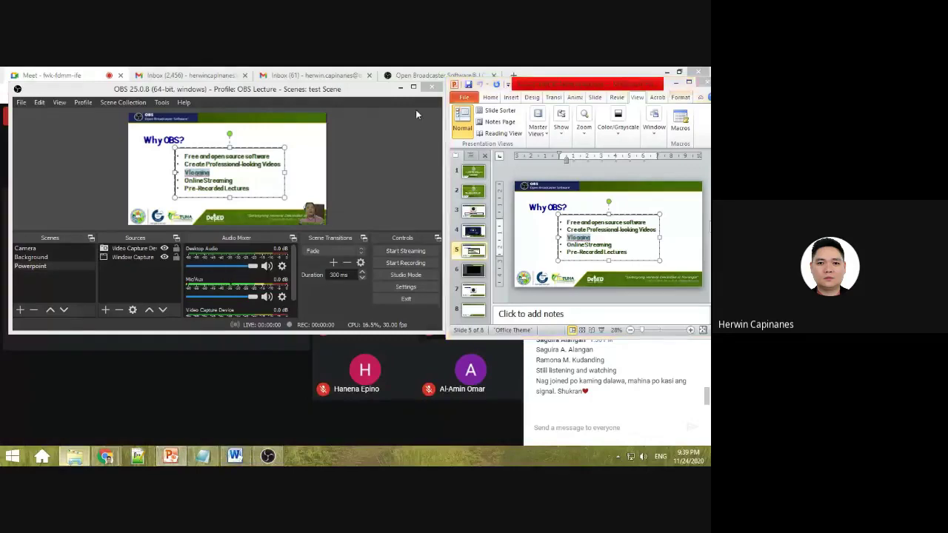
Check the recording path in the OBS output settings to find where recordings are saved.
left_click(428, 282)
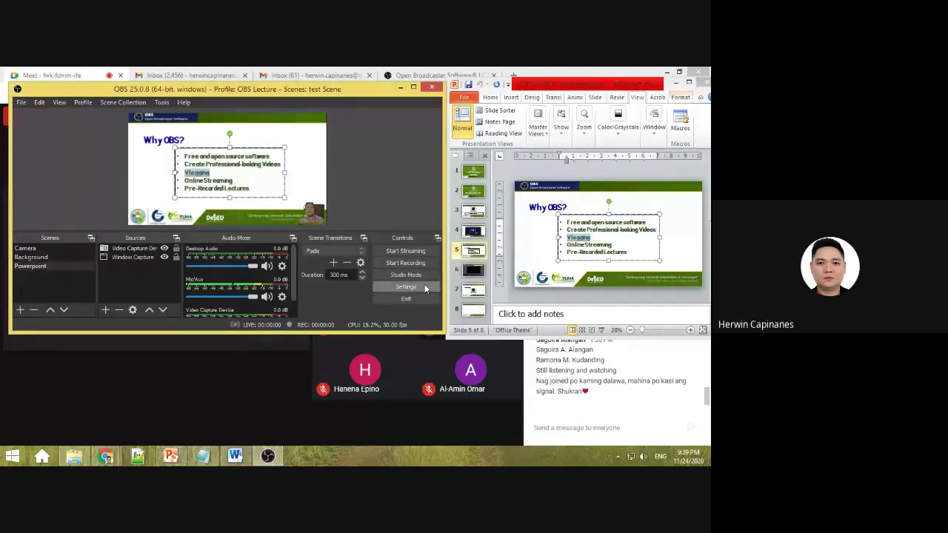
left_click(426, 287)
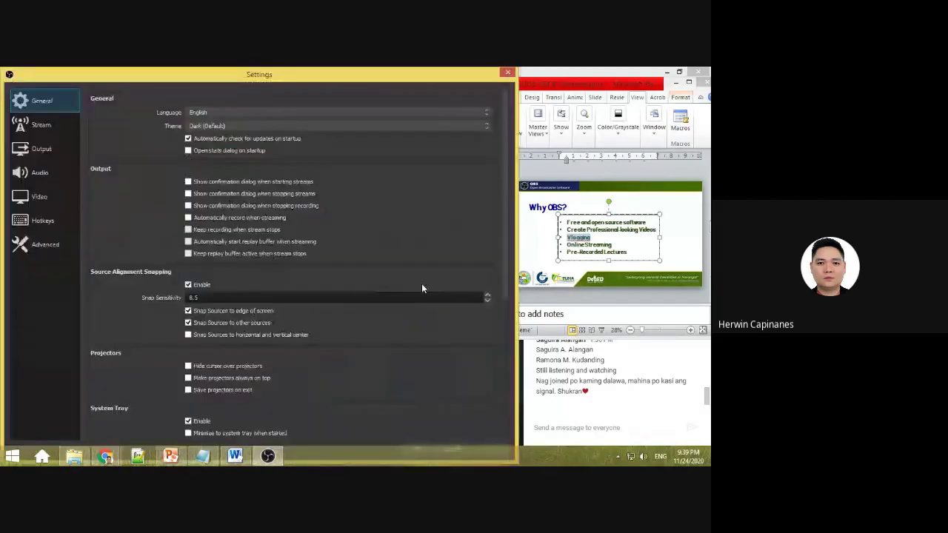
left_click(41, 149)
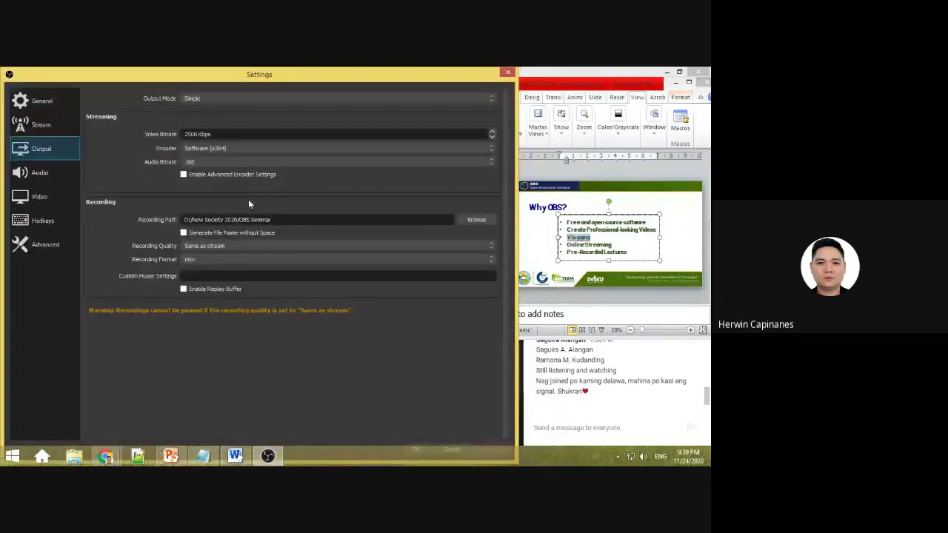
left_click_drag(298, 220, 180, 224)
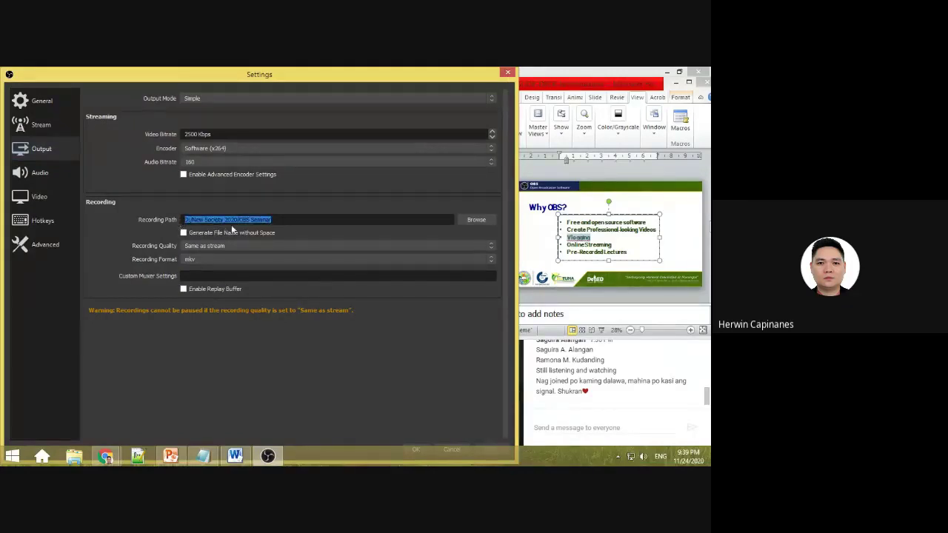
left_click(286, 222)
left_click_drag(334, 220, 148, 220)
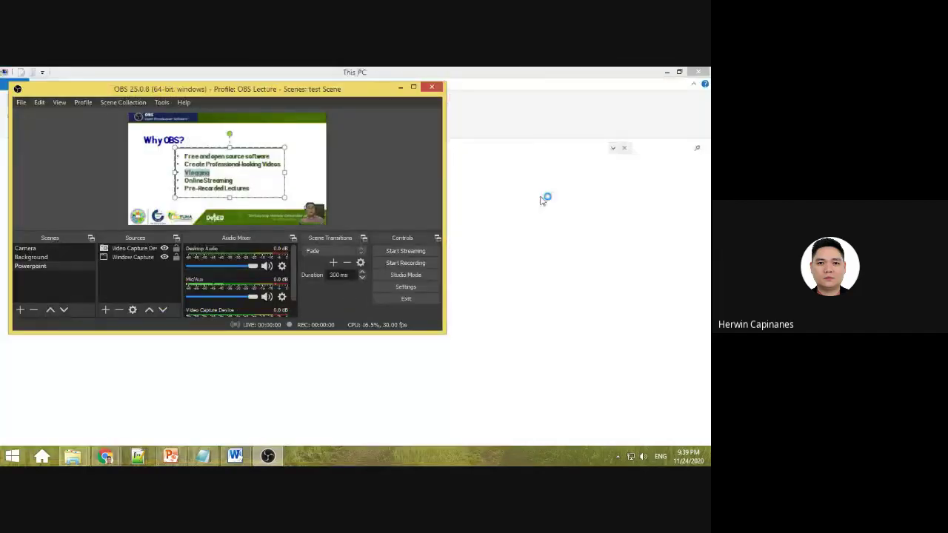
Switch to File Explorer and open the recording folder OBS Seminar inside New Society 2020 on Local Disk (D:).
left_click(545, 199)
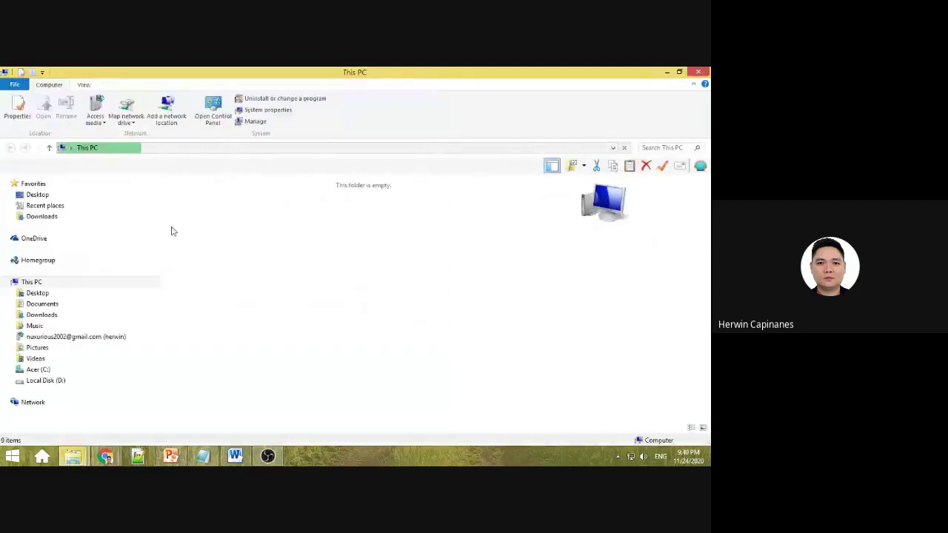
double_click(334, 277)
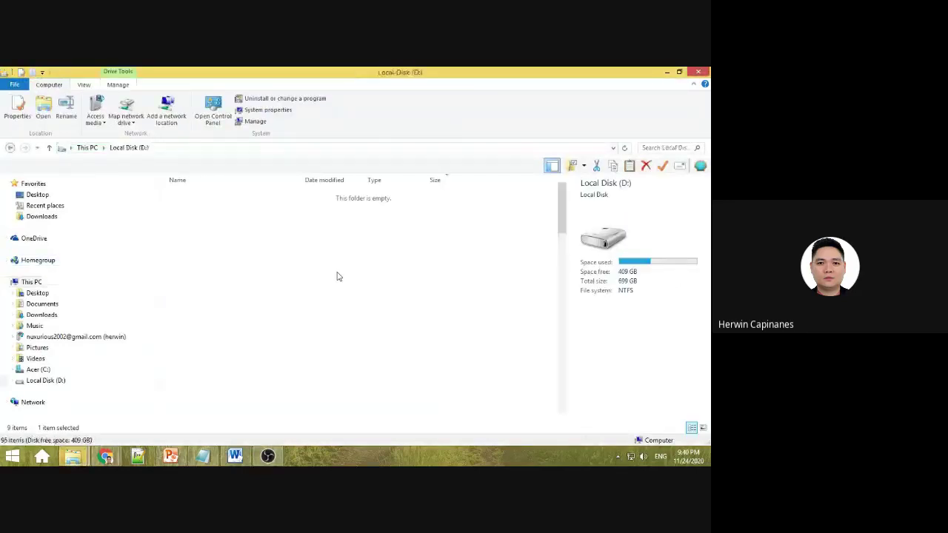
scroll(400, 250, "down", 15)
left_click(197, 192)
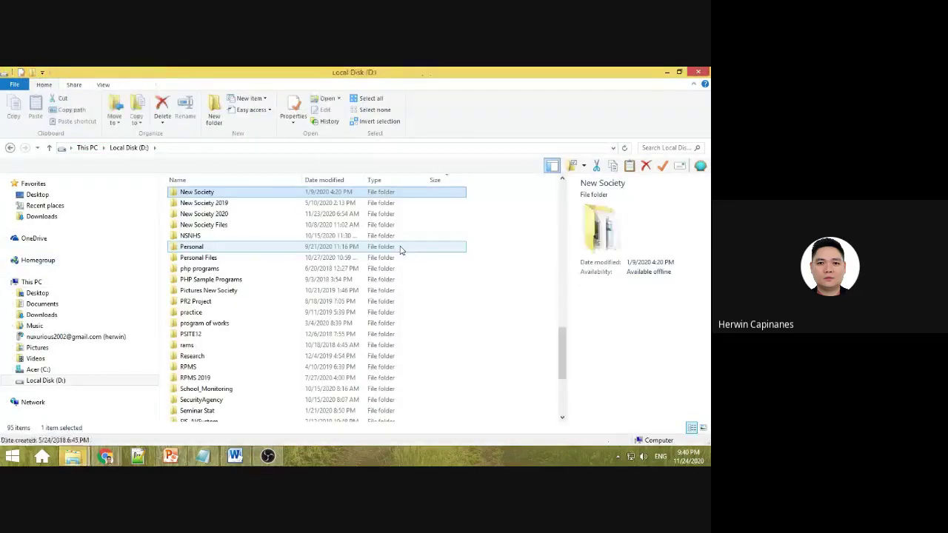
double_click(281, 214)
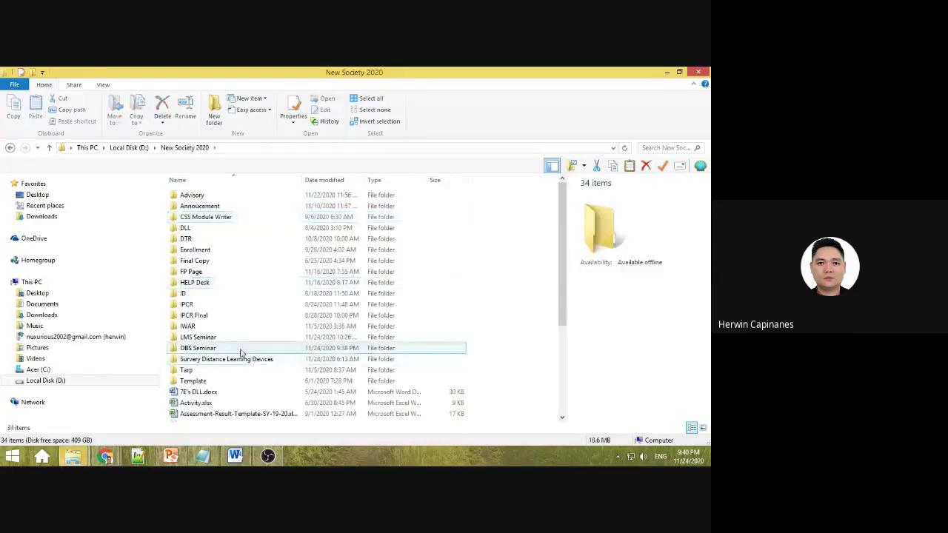
double_click(239, 350)
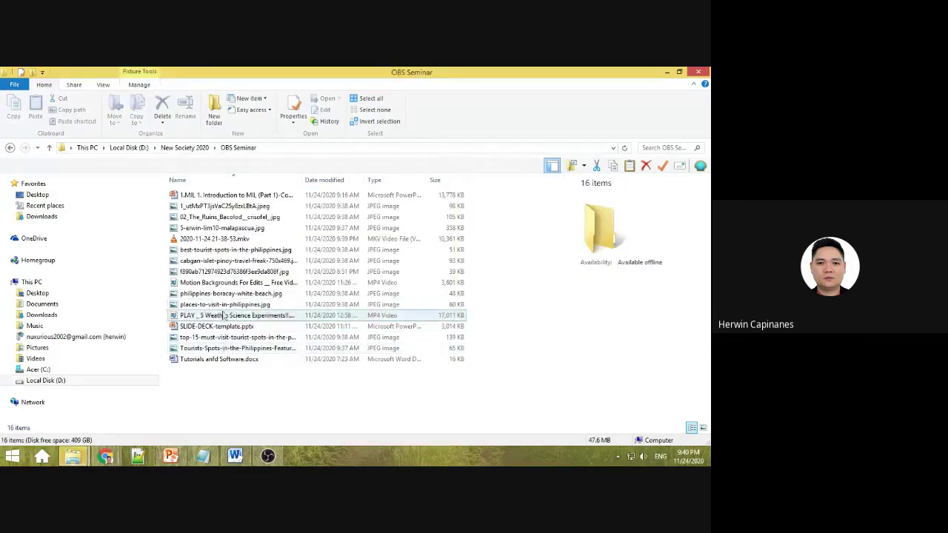
left_click(235, 241)
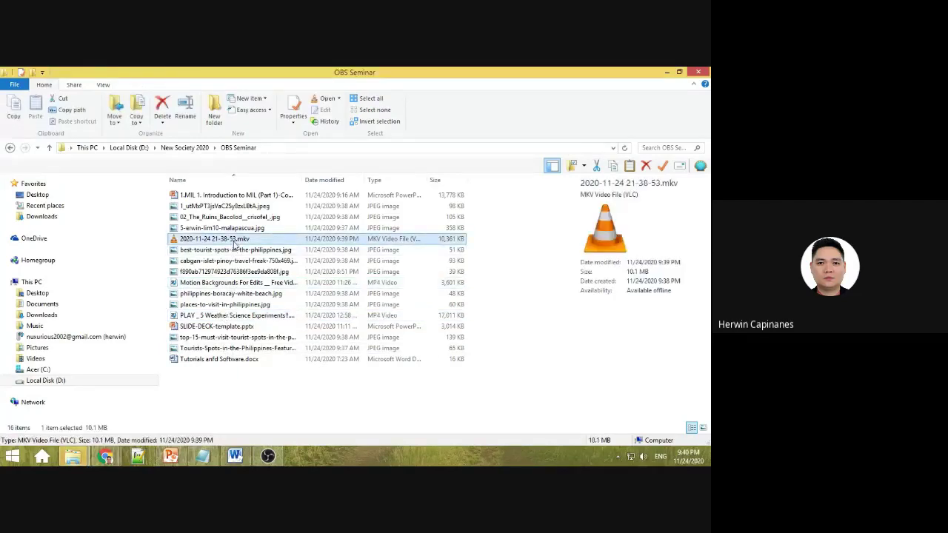
right_click(234, 240)
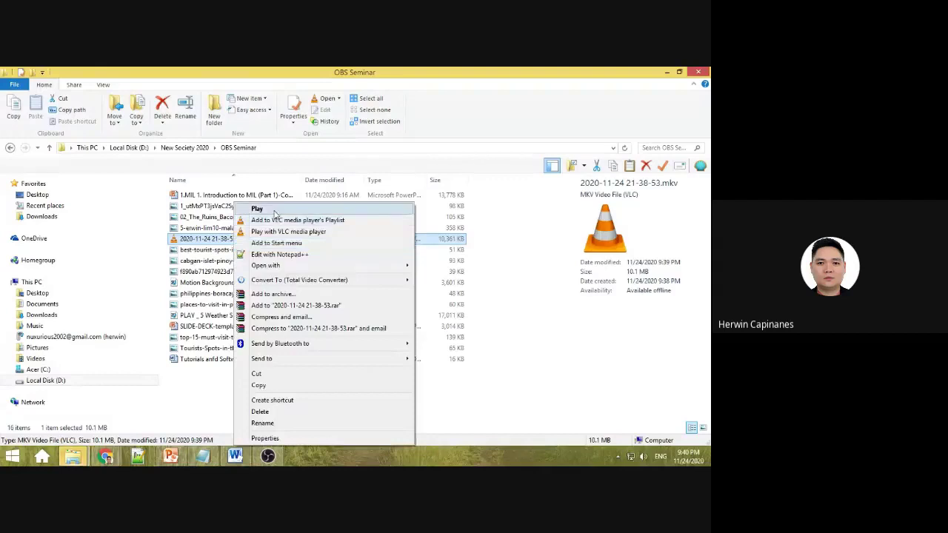
left_click(273, 208)
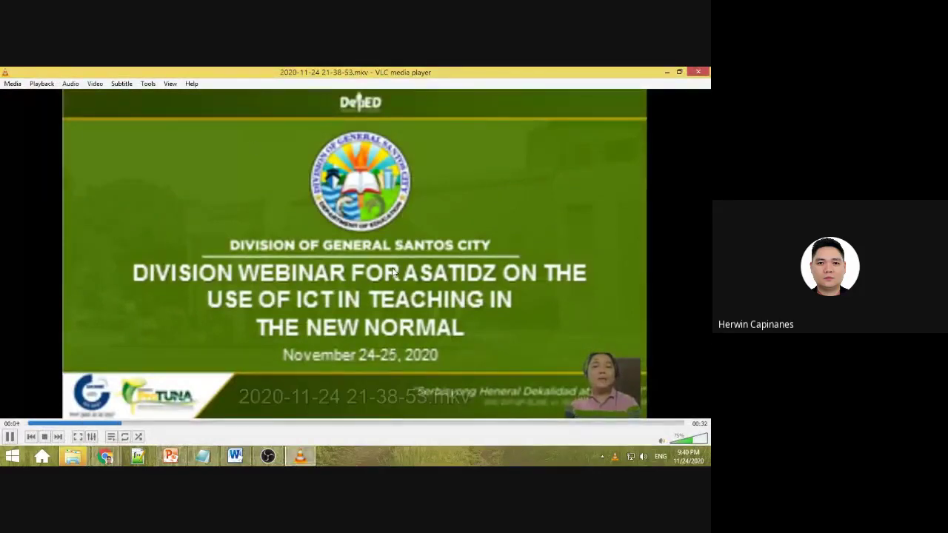
left_click(680, 72)
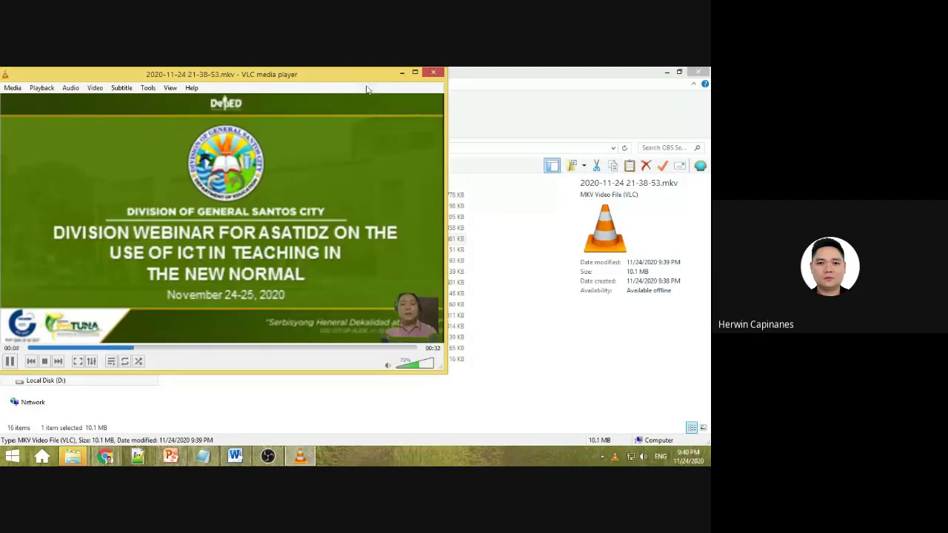
left_click_drag(362, 78, 397, 114)
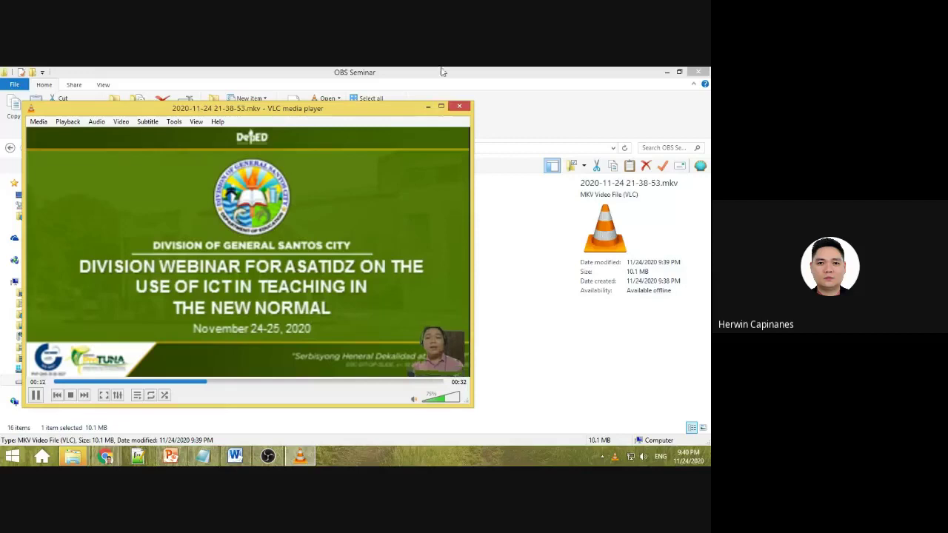
left_click(461, 108)
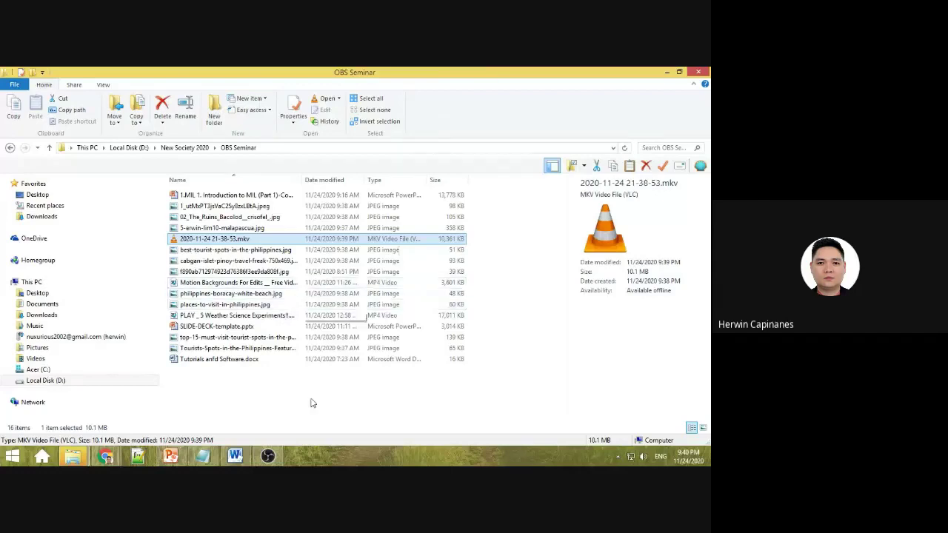
Switch back to OBS Studio, maximize its window and cycle through the Background, Camera and Powerpoint scenes.
left_click(226, 238)
left_click(267, 457)
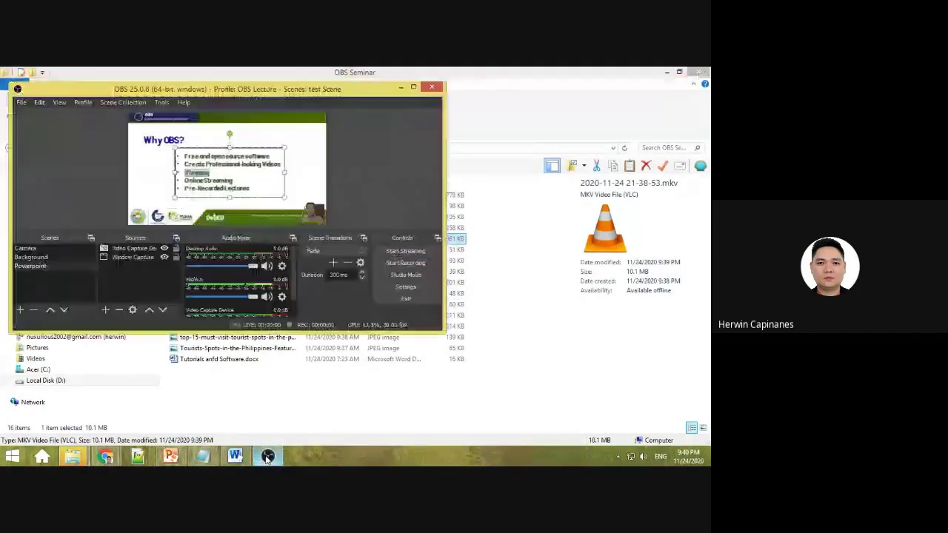
left_click(414, 87)
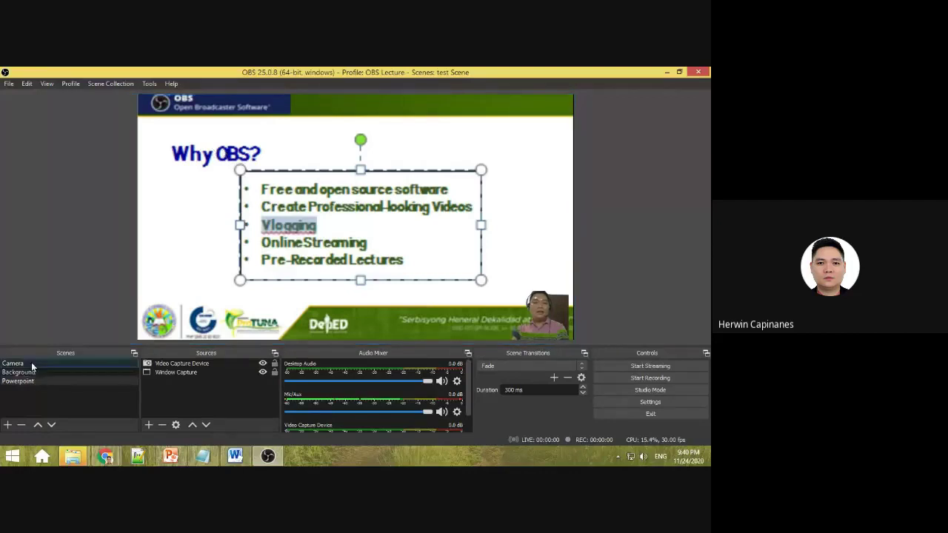
left_click(557, 195)
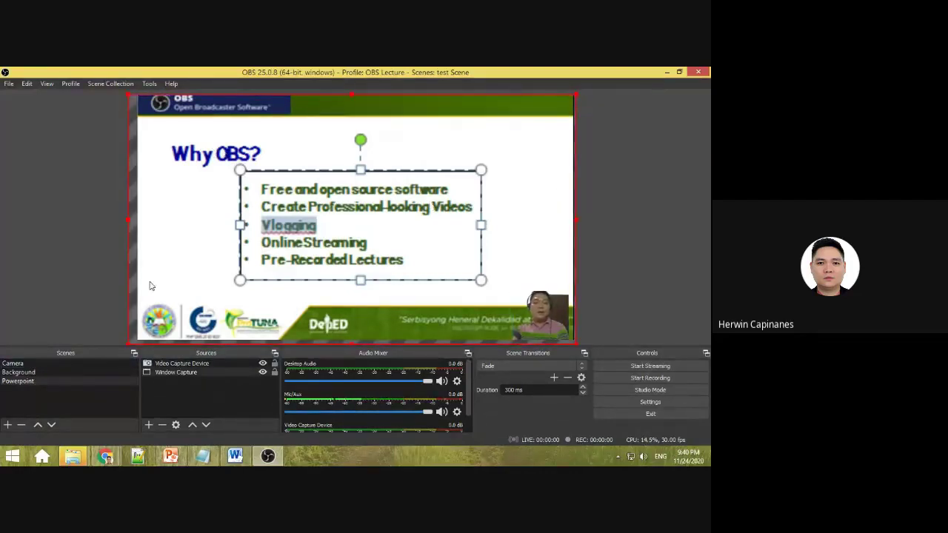
left_click(31, 372)
left_click(31, 365)
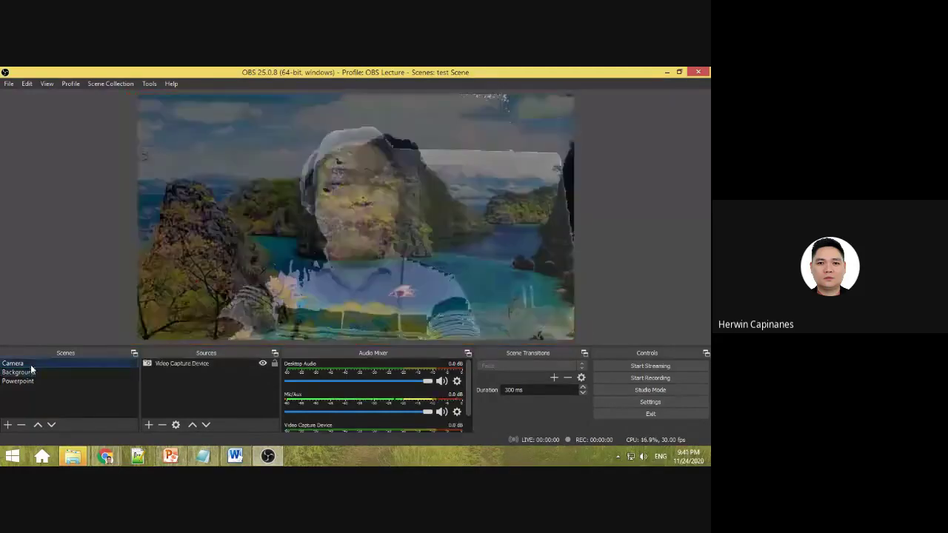
left_click(32, 373)
left_click(34, 381)
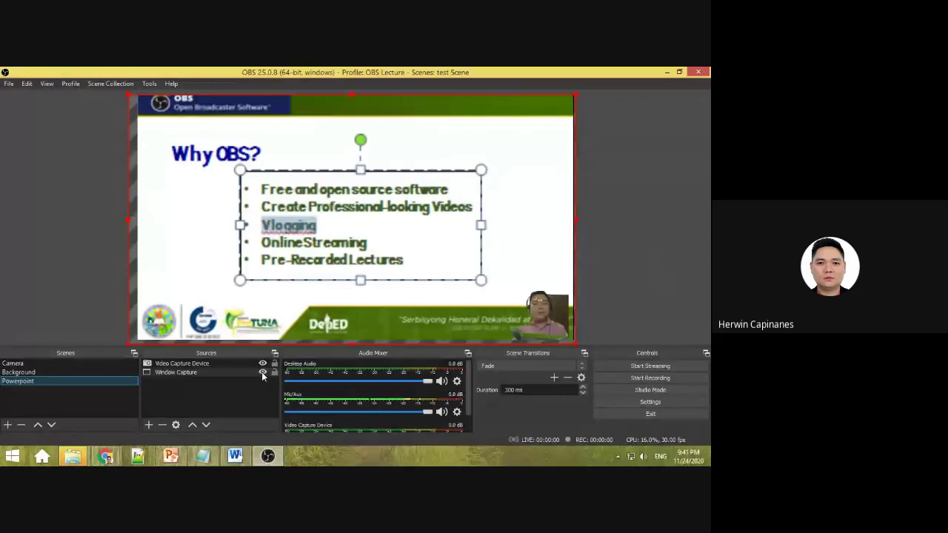
Hide the Image source in the Background scene.
left_click(27, 373)
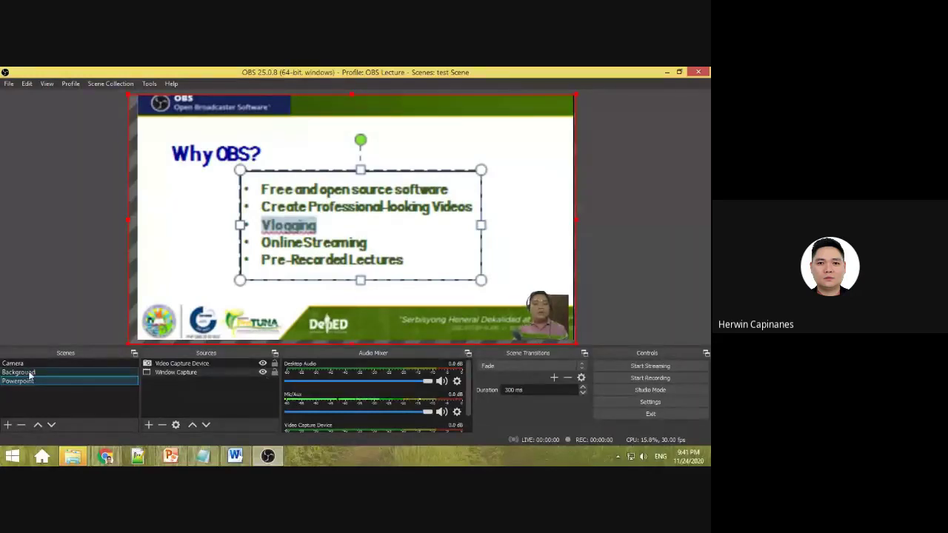
left_click(261, 364)
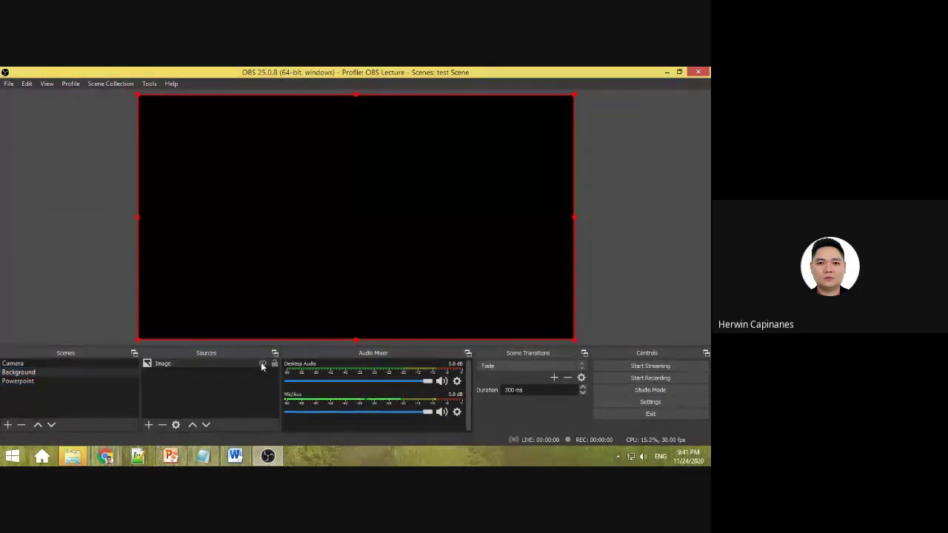
Deselect the Image source and alternate between the Camera and Powerpoint scenes, finishing on Powerpoint.
left_click(232, 390)
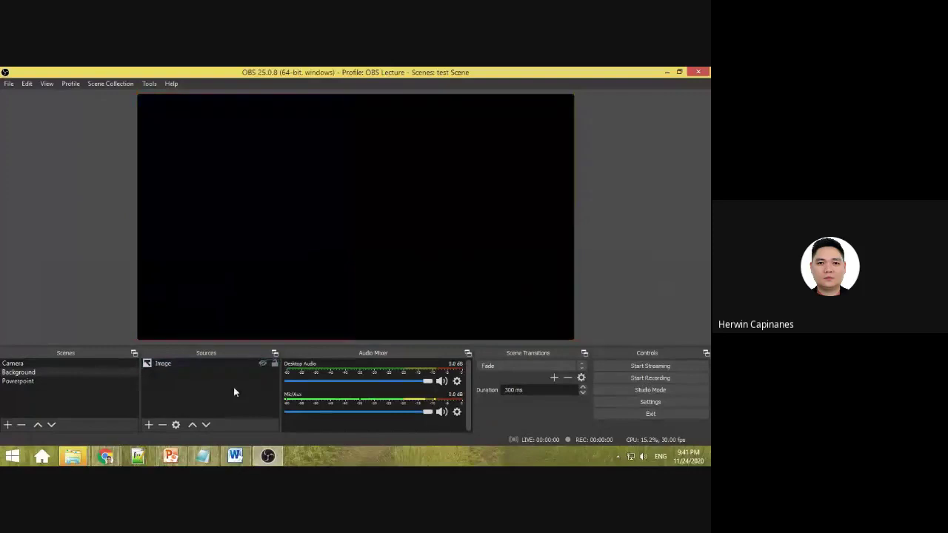
left_click(62, 364)
left_click(52, 380)
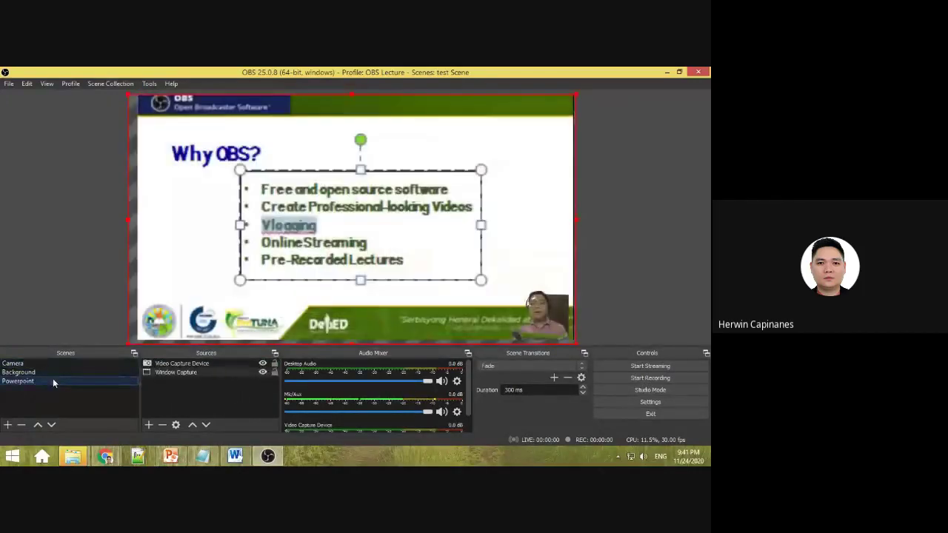
left_click(53, 365)
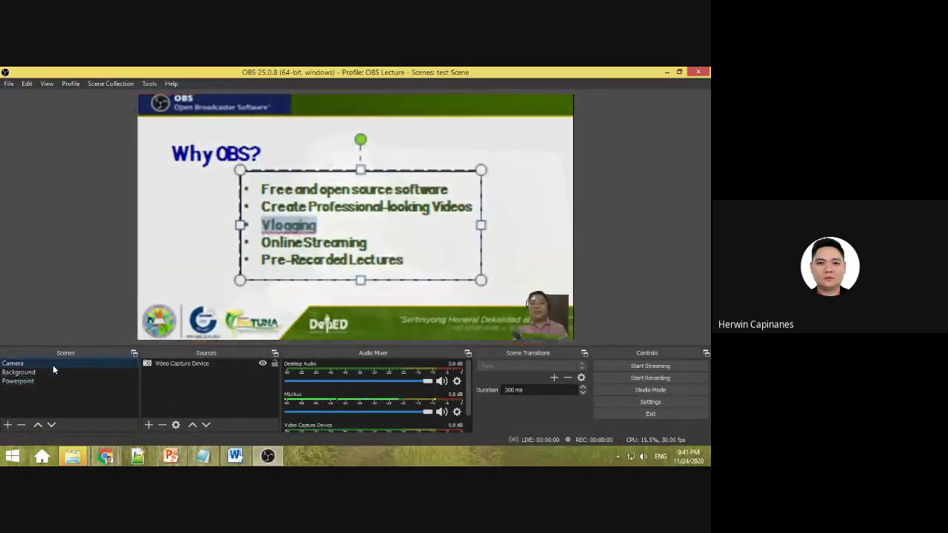
left_click(49, 381)
left_click(47, 363)
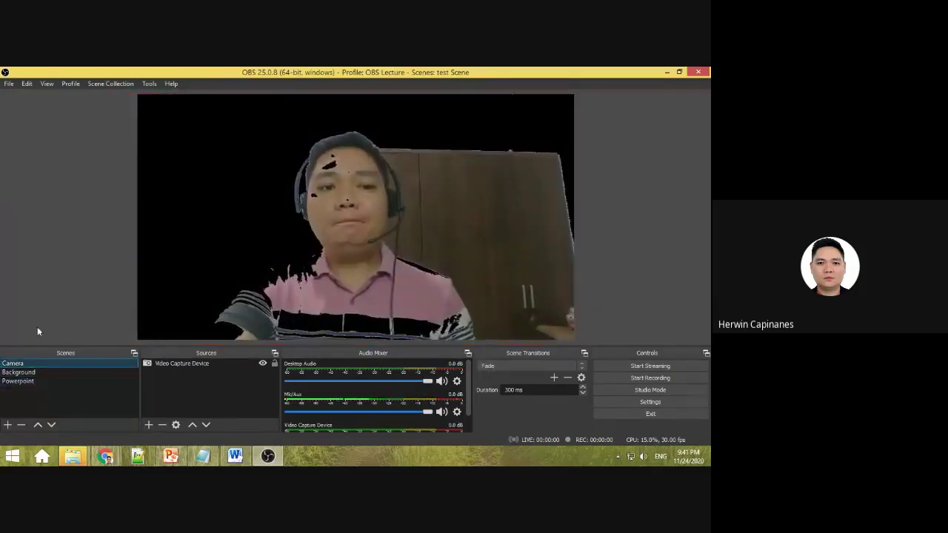
left_click(20, 381)
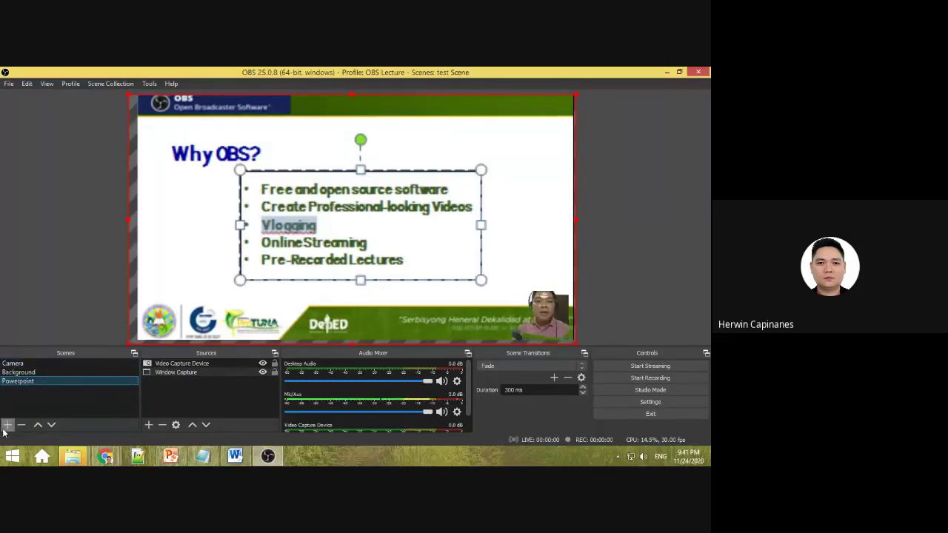
Add a new scene named Video.
left_click(8, 424)
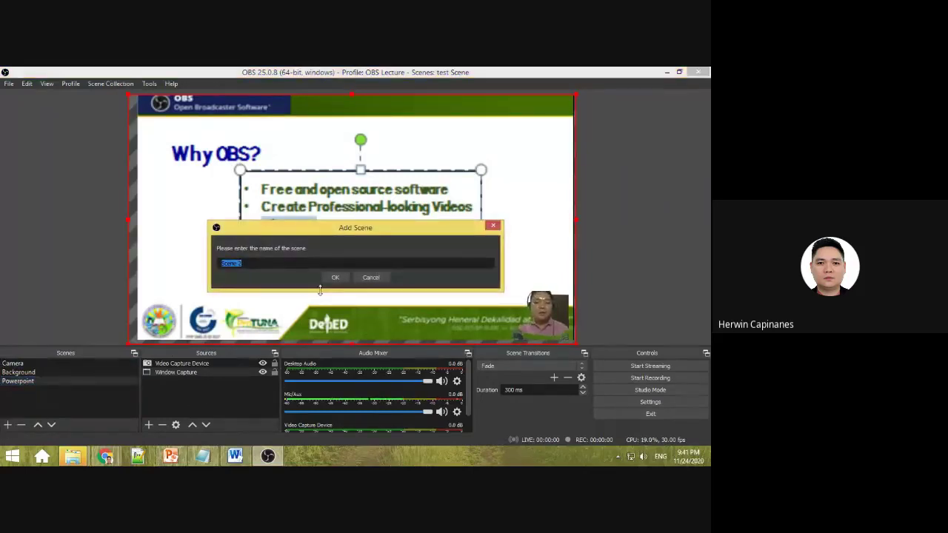
type("Vide")
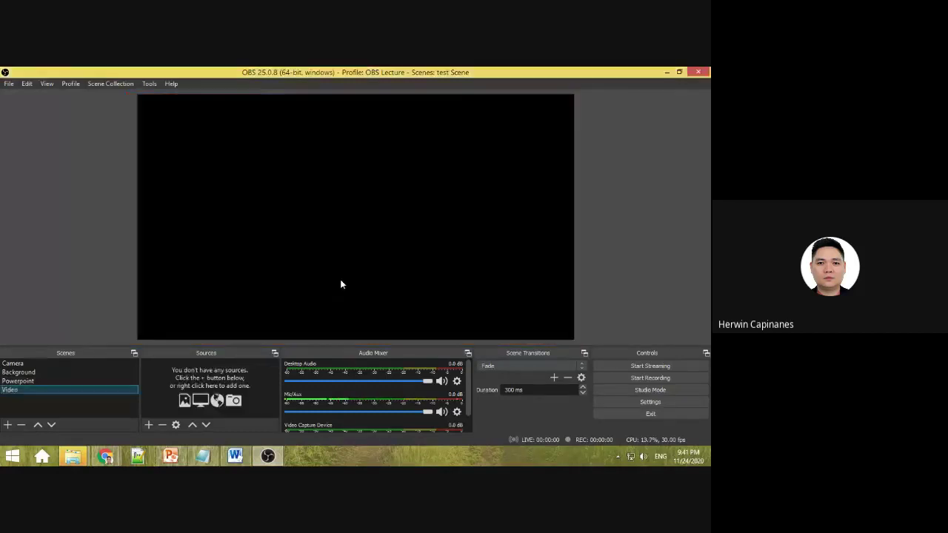
left_click(335, 278)
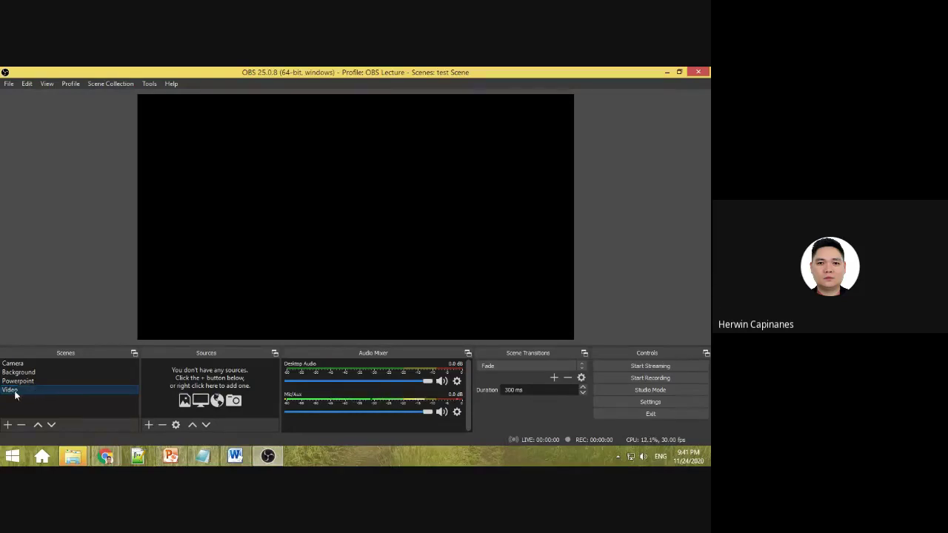
Add a new Media Source to the Video scene that plays the local file PLAY _ 5 Weather Science Experiments!!.mp4 from the OBS Seminar folder.
left_click(147, 426)
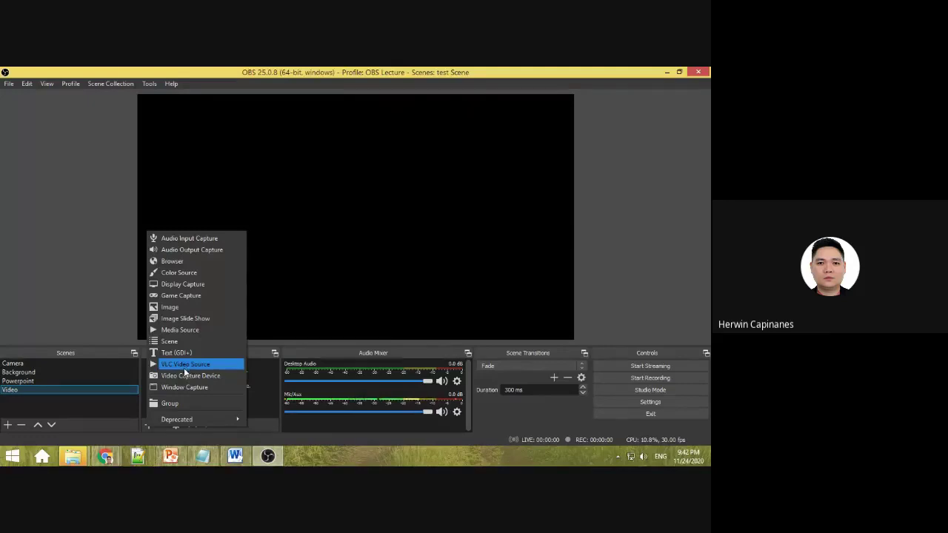
left_click(199, 331)
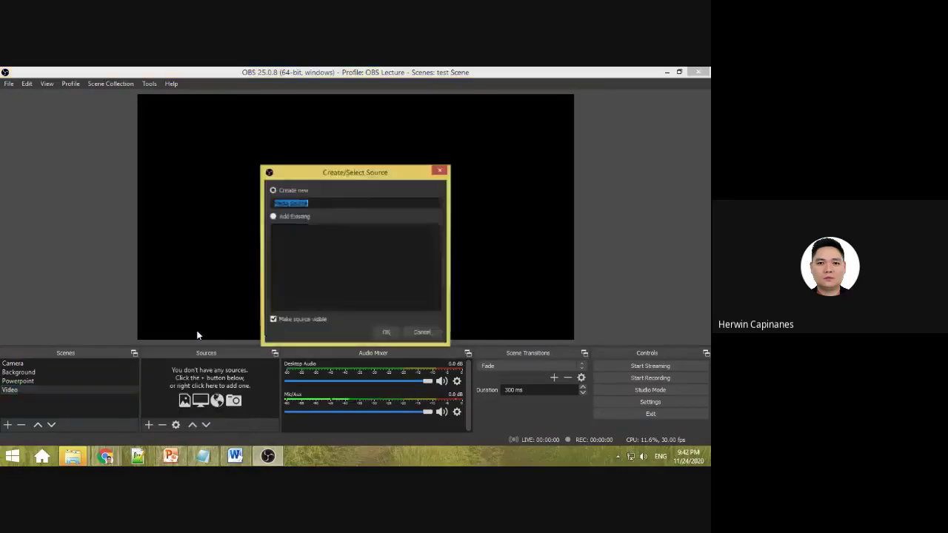
left_click(387, 334)
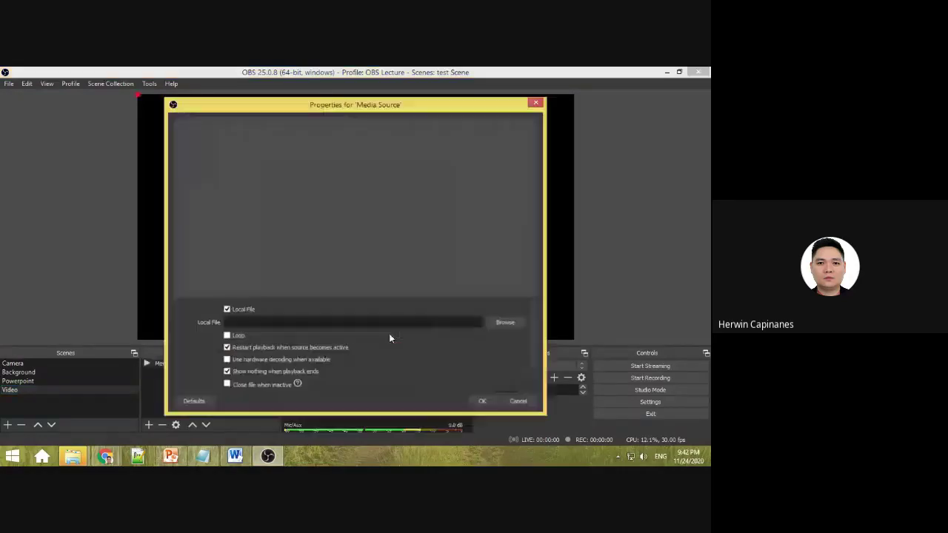
left_click(502, 323)
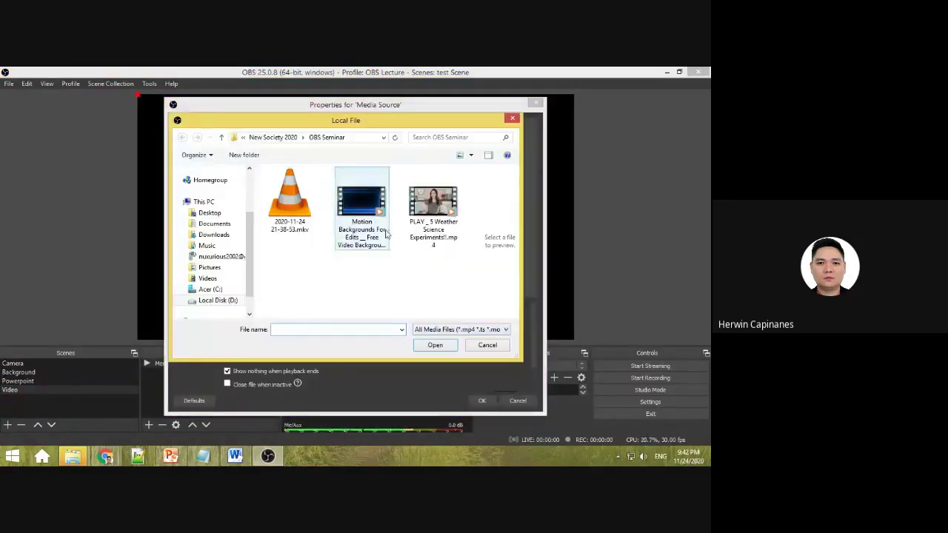
left_click(427, 221)
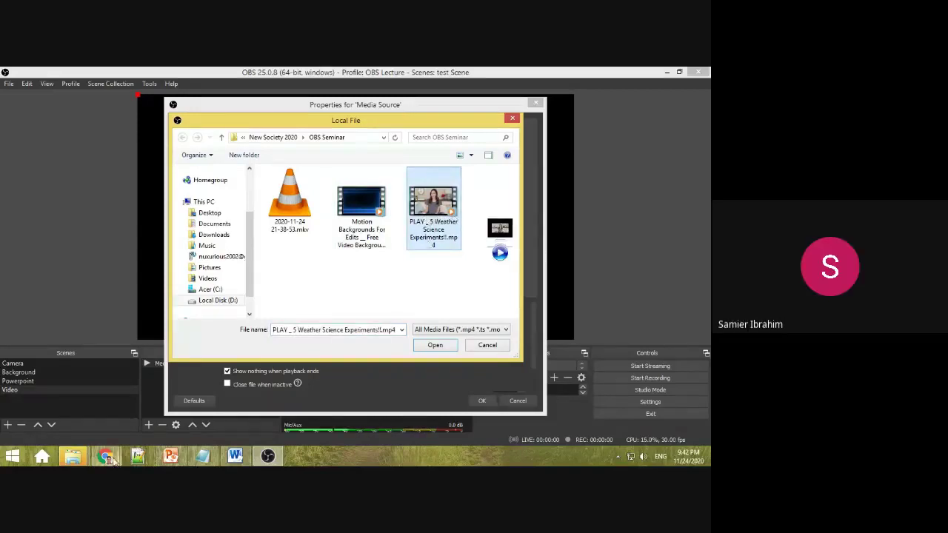
left_click(70, 422)
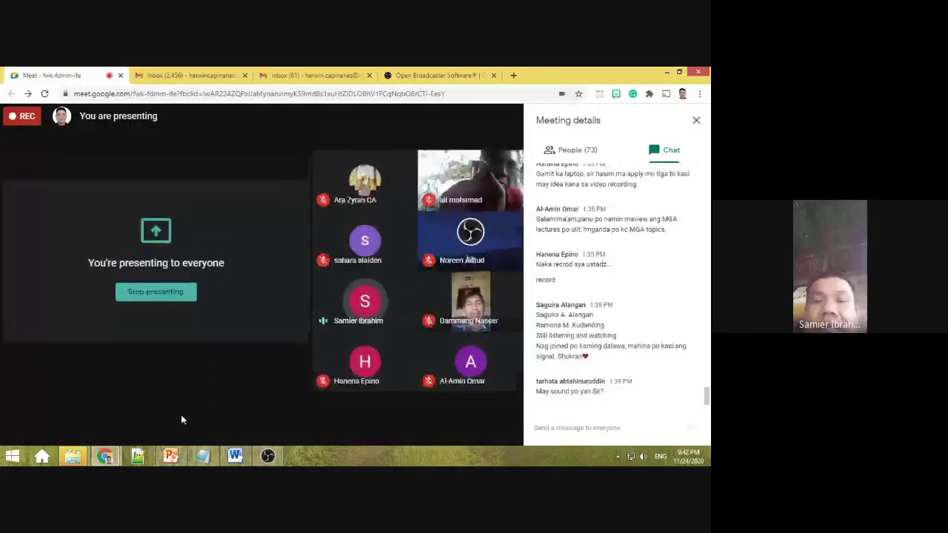
left_click(268, 456)
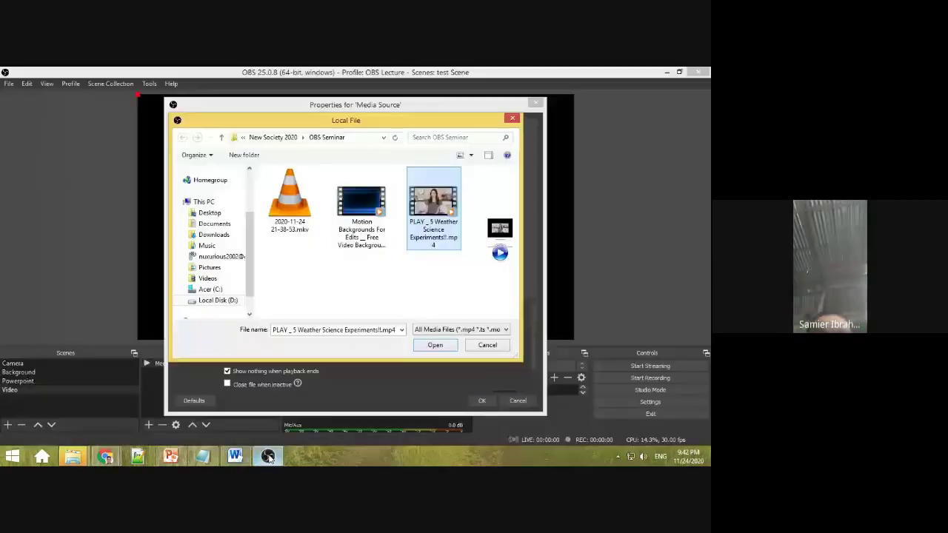
left_click(448, 351)
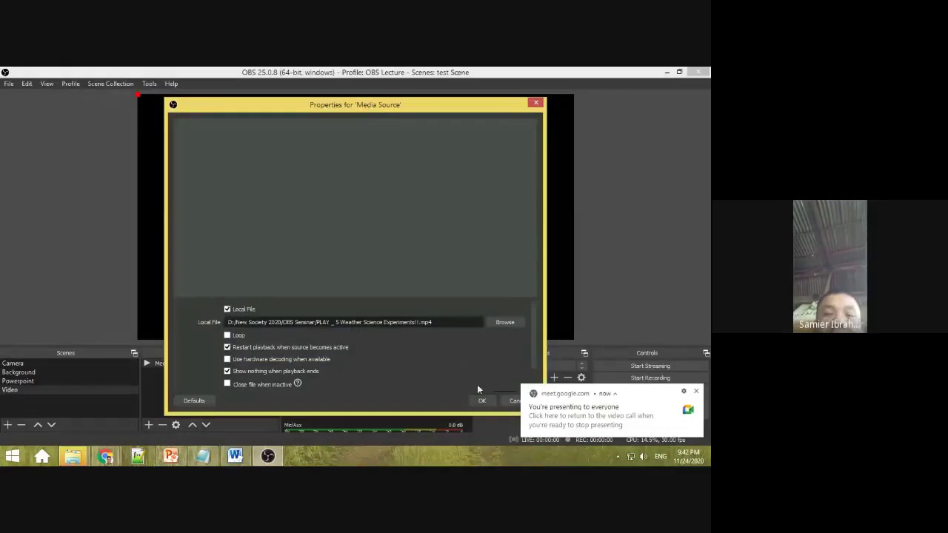
left_click(483, 401)
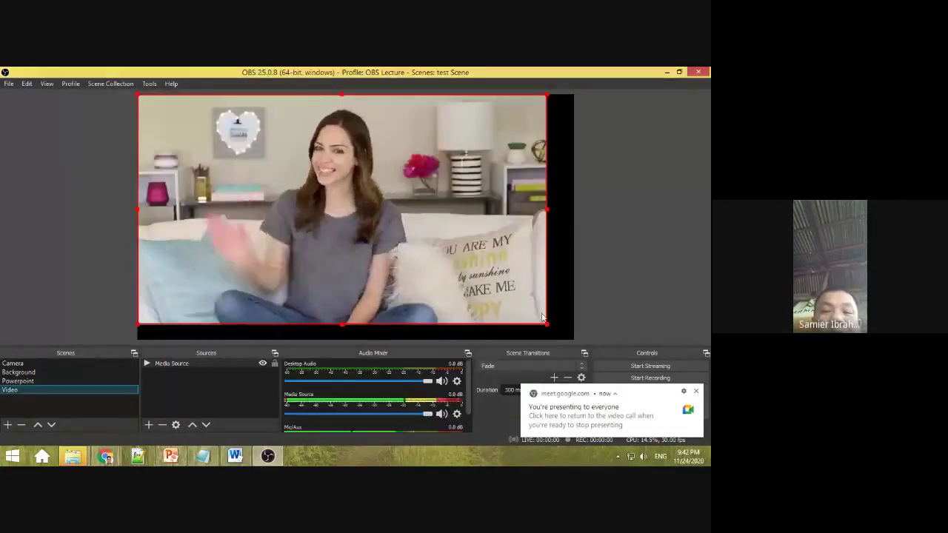
Enlarge the Media Source to fill the canvas of the Video scene and dismiss the meeting notification.
left_click_drag(551, 331, 579, 337)
left_click(639, 259)
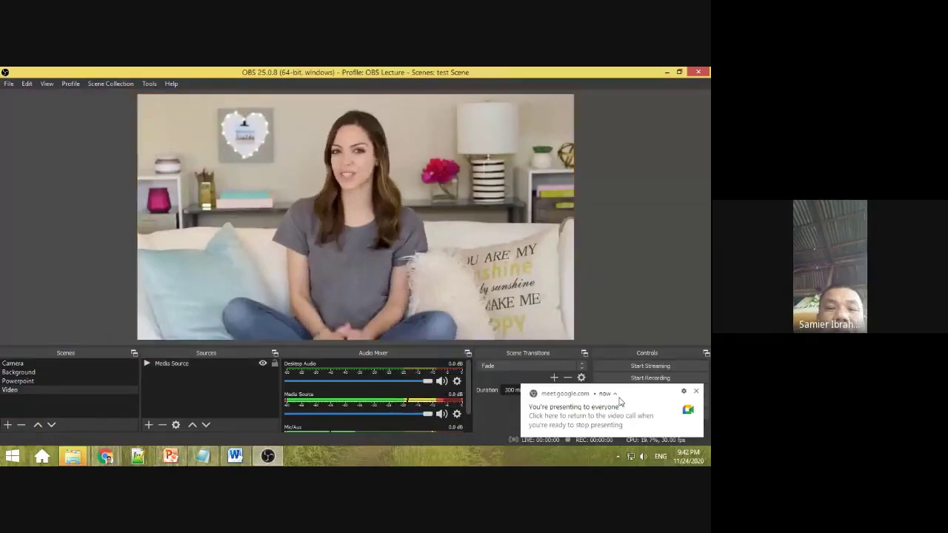
left_click(697, 392)
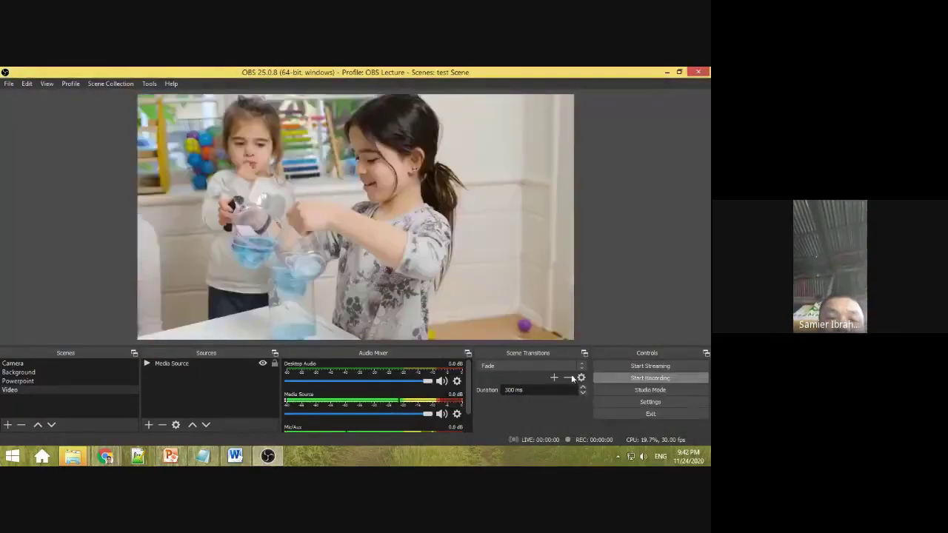
left_click(437, 230)
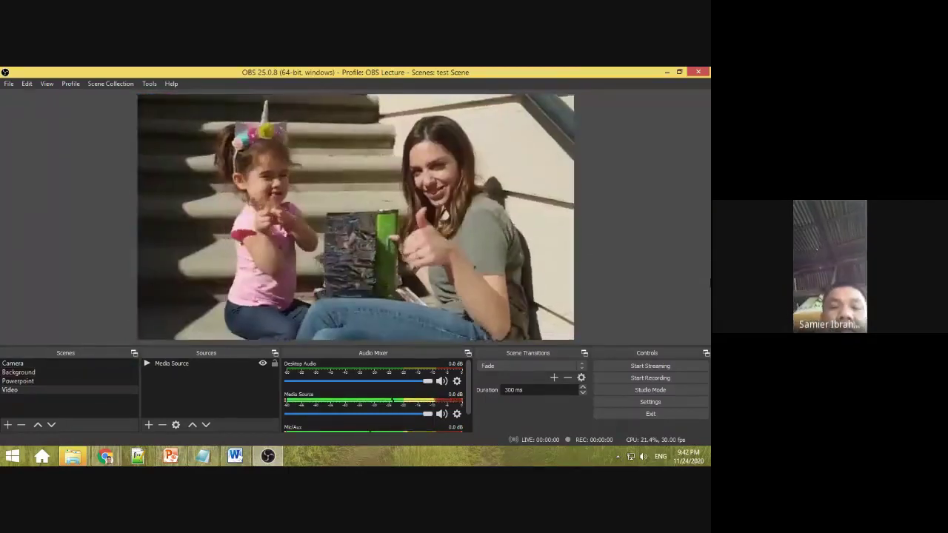
Test the scene order by moving back and forth through the Powerpoint, Background and Camera scenes, finishing on Powerpoint.
key("Up")
key("Up")
key("Up")
key("Down")
key("Down")
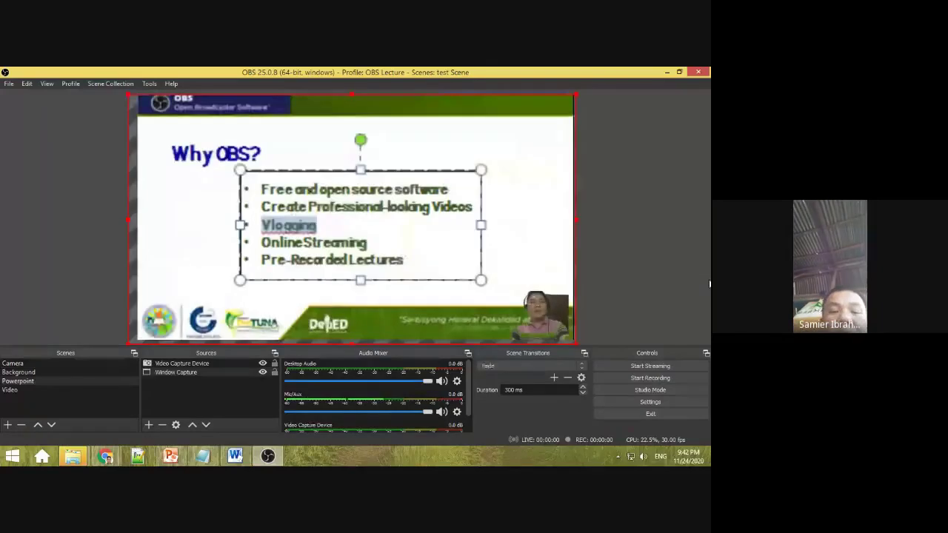
key("Up")
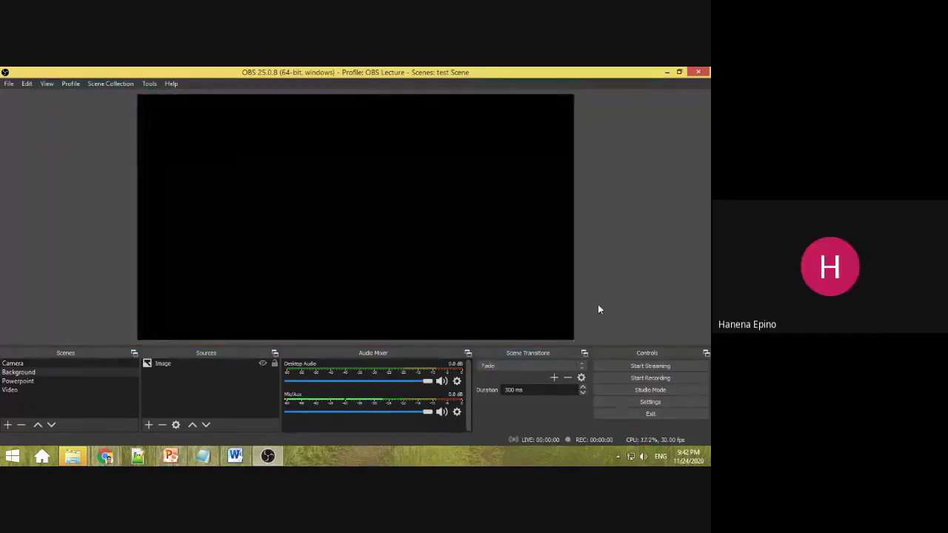
key("Up")
key("Down")
key("Down")
key("Up")
key("Up")
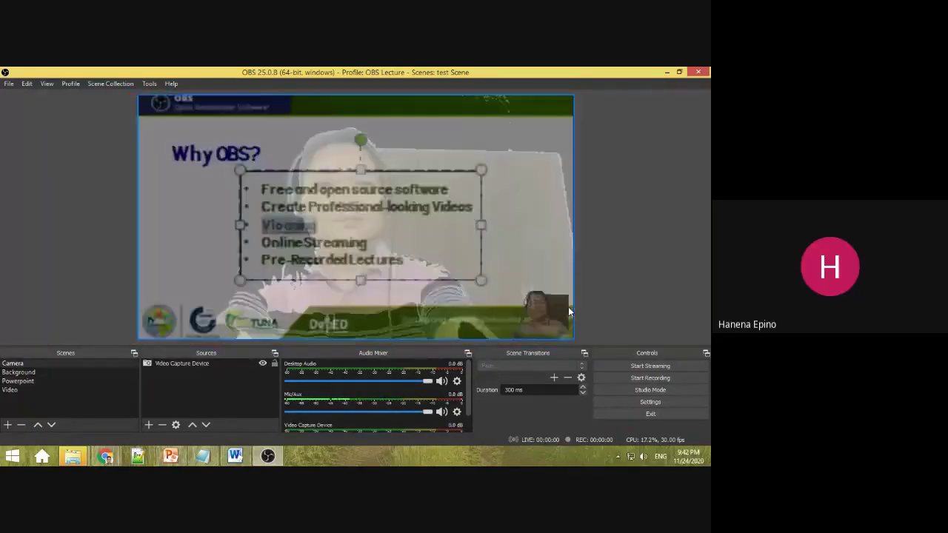
key("Down")
key("Down")
key("Up")
key("Up")
key("Down")
key("Down")
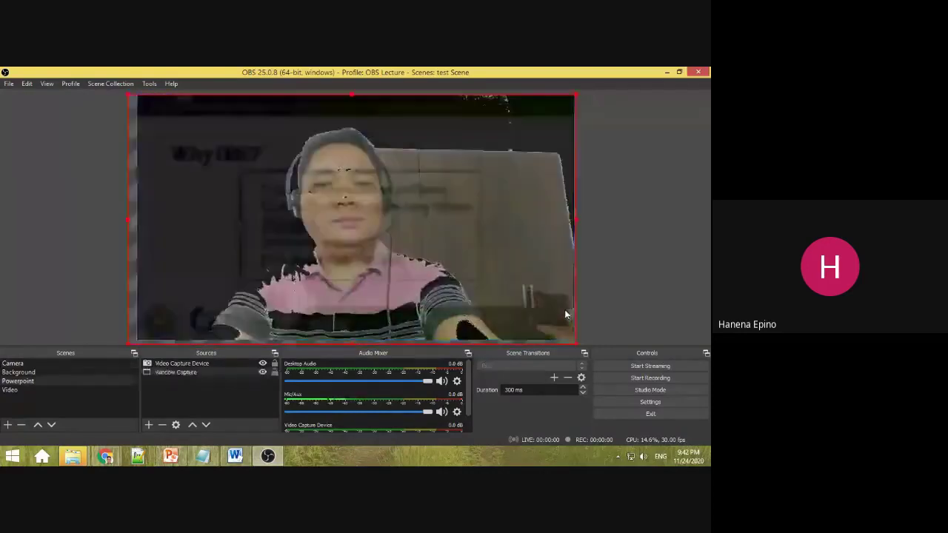
key("Up")
key("Up")
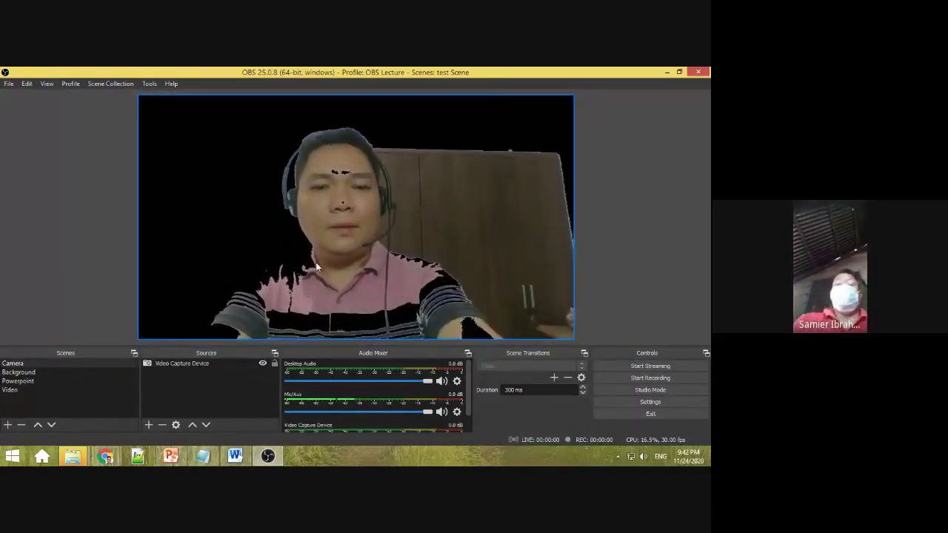
key("Down")
key("Down")
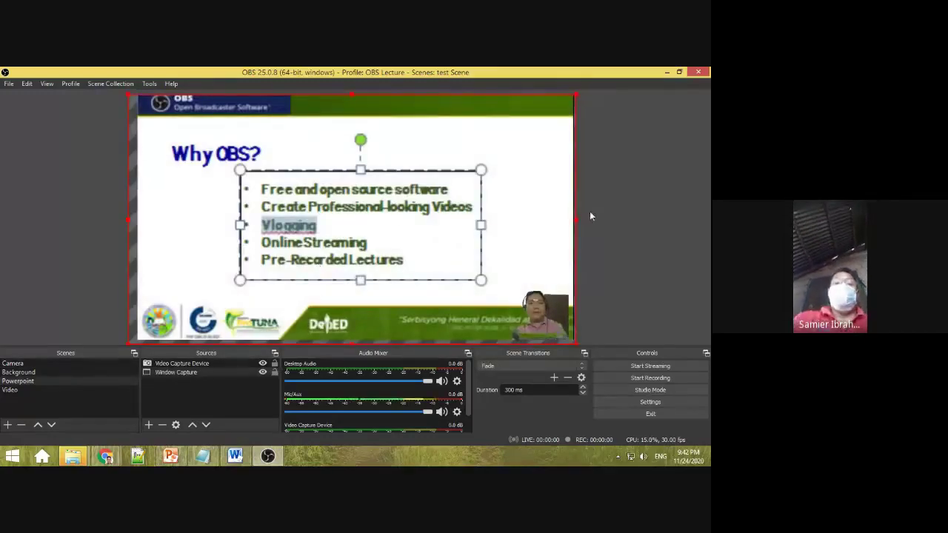
Restore OBS Studio to a smaller window, turn the microphone on in the Google Meet call, and return to OBS Studio.
left_click(679, 73)
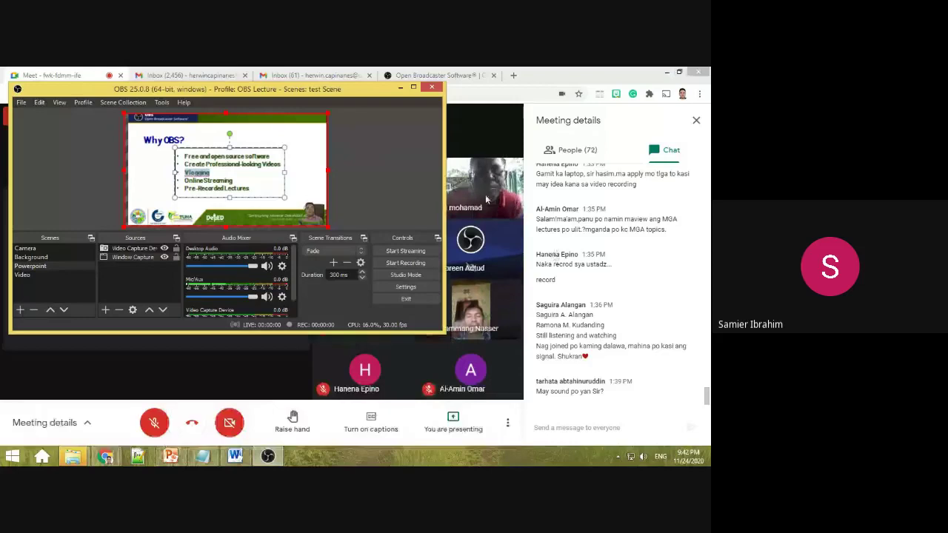
left_click(486, 198)
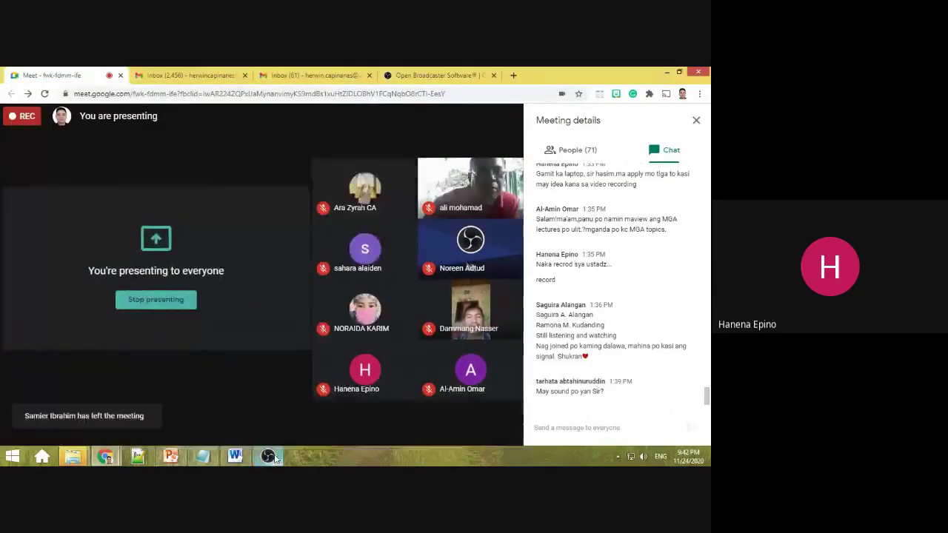
left_click(152, 423)
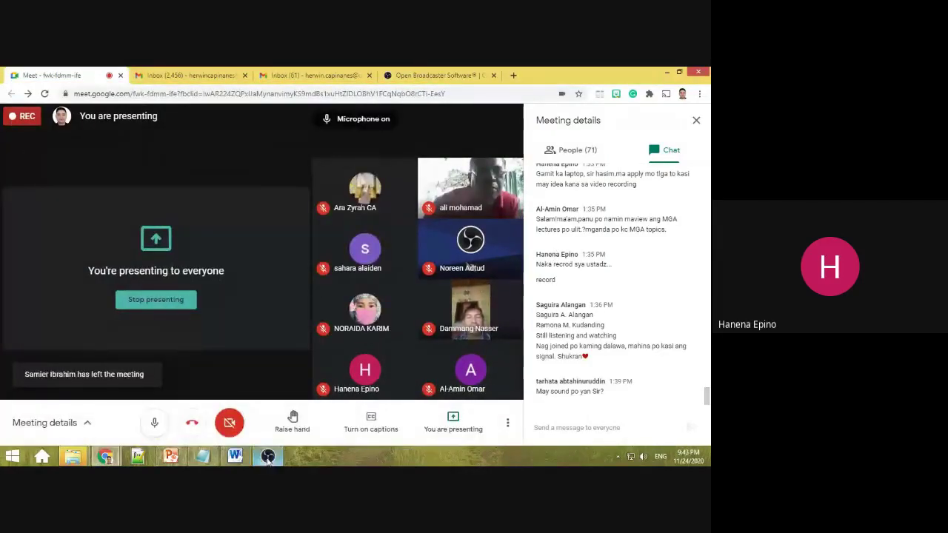
left_click(268, 456)
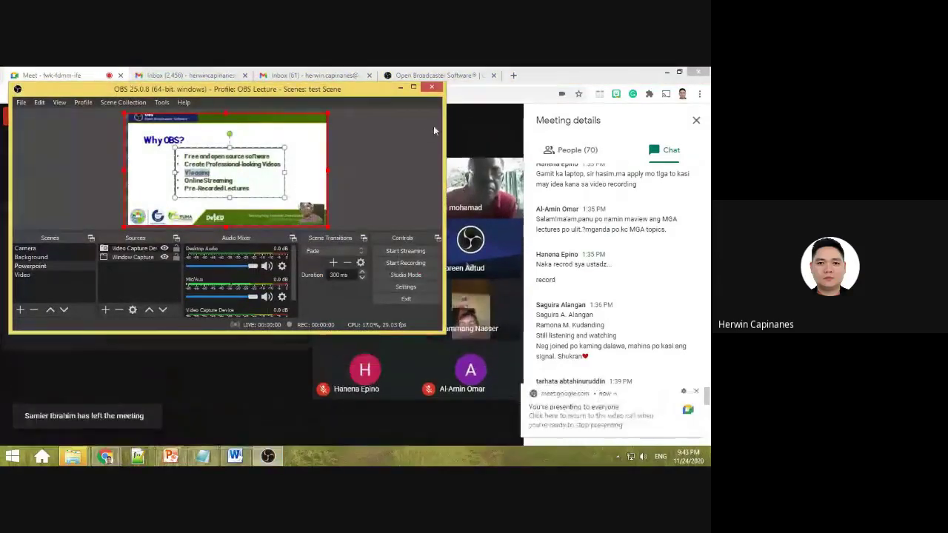
Preview the Video, Background and Camera scenes in turn and return to the Video scene.
left_click(23, 277)
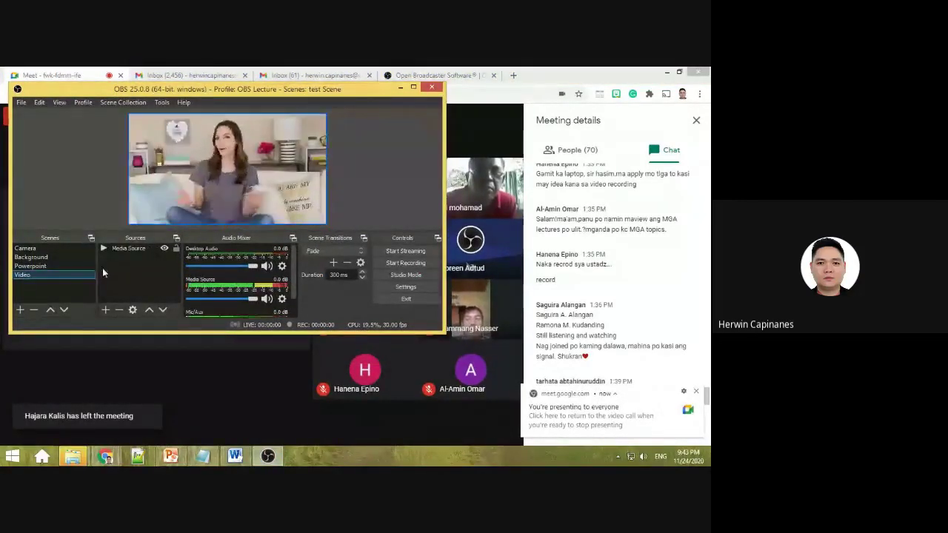
left_click(47, 257)
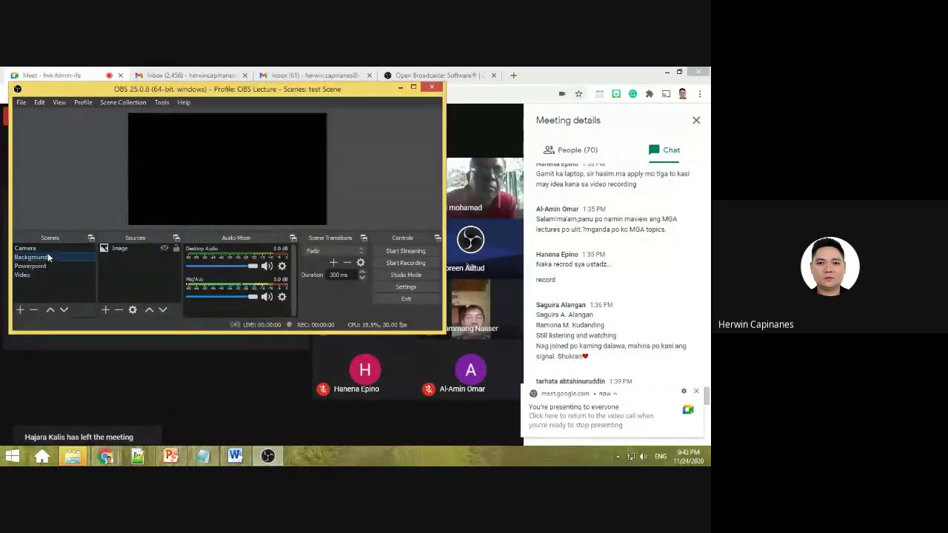
left_click(47, 250)
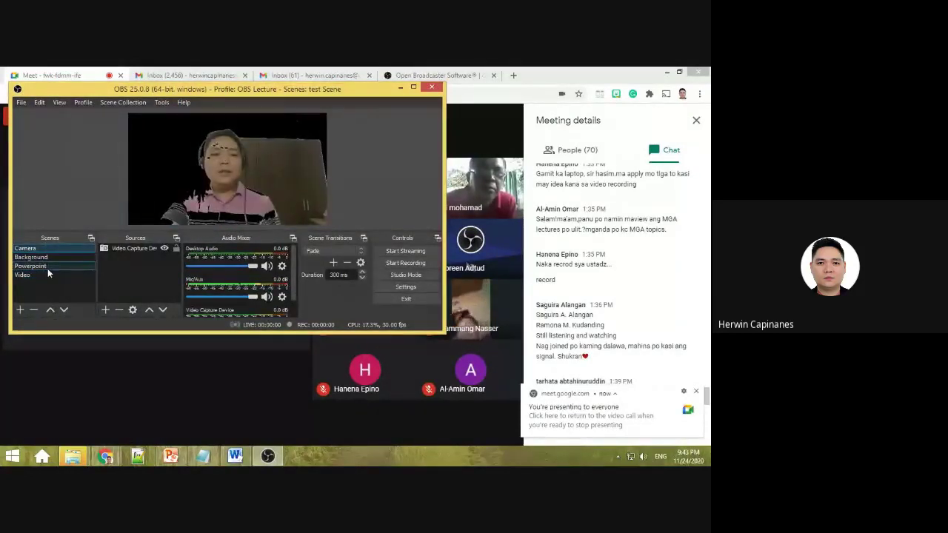
left_click(50, 276)
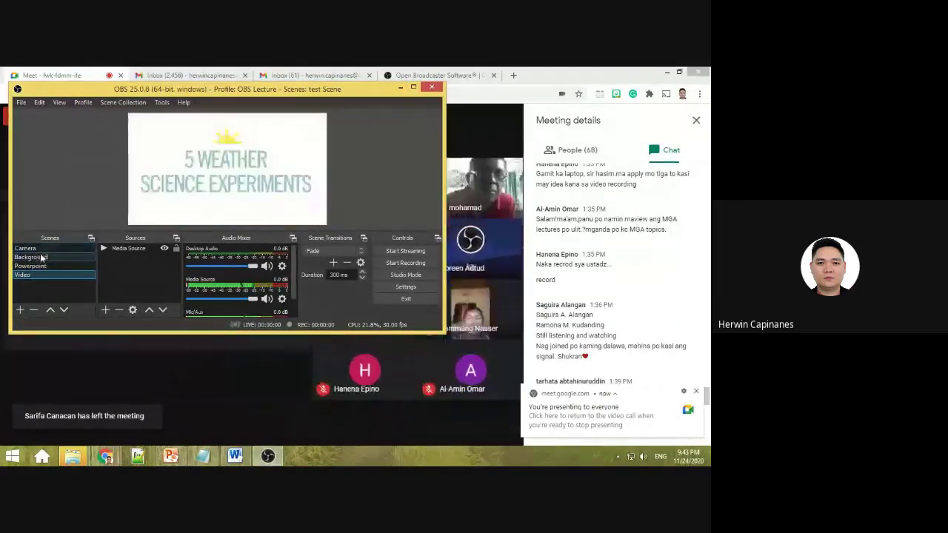
left_click(84, 103)
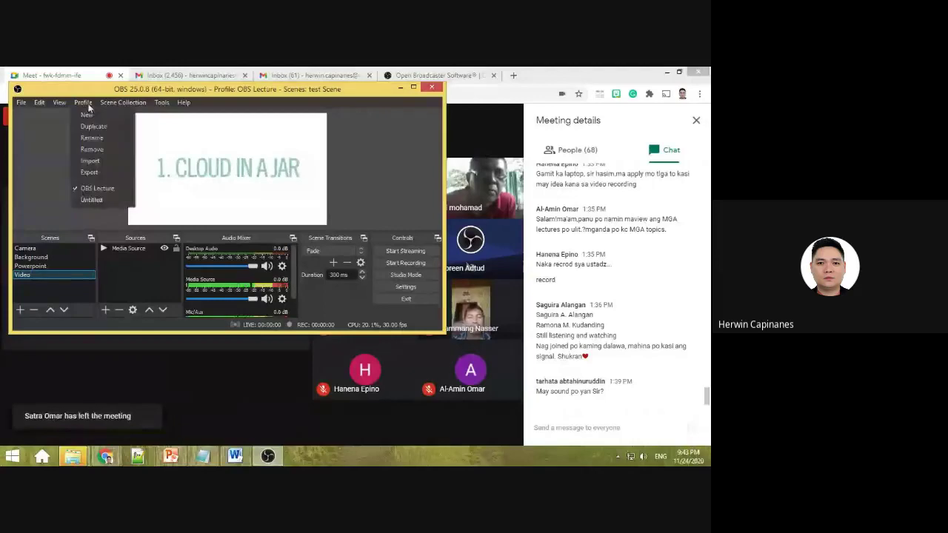
left_click(56, 257)
left_click(27, 276)
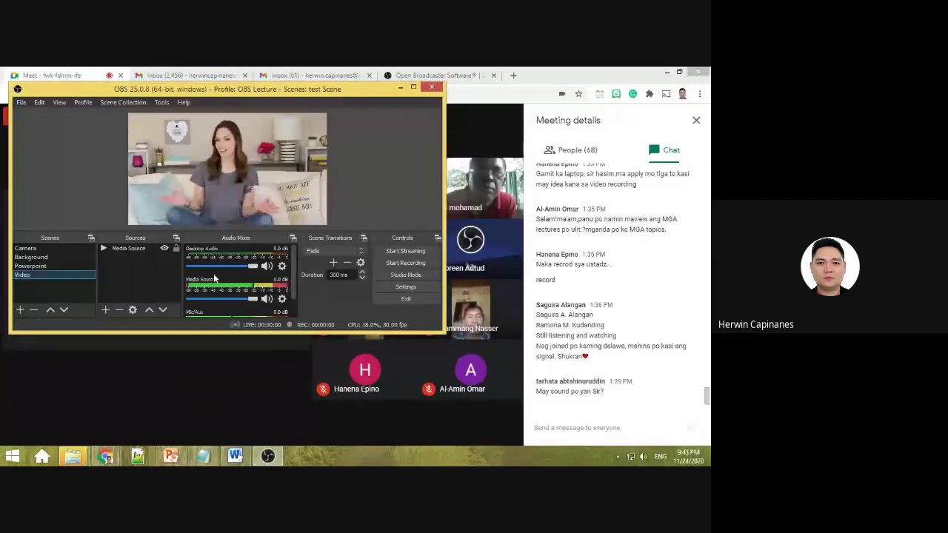
Review the hotkey assignments for recording, the four scenes and the audio sources in the settings, and close the settings.
left_click(385, 284)
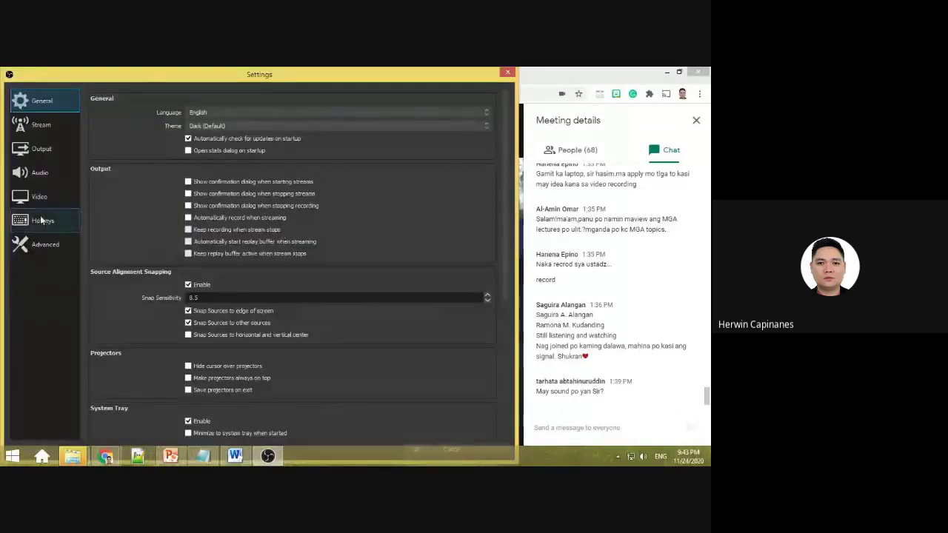
left_click(42, 220)
scroll(271, 308, "down", 2)
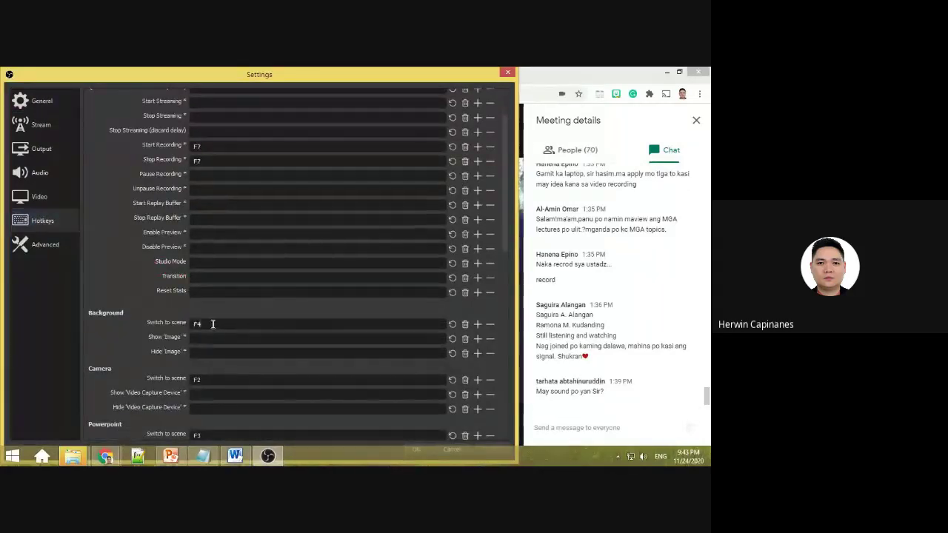
scroll(219, 325, "down", 5)
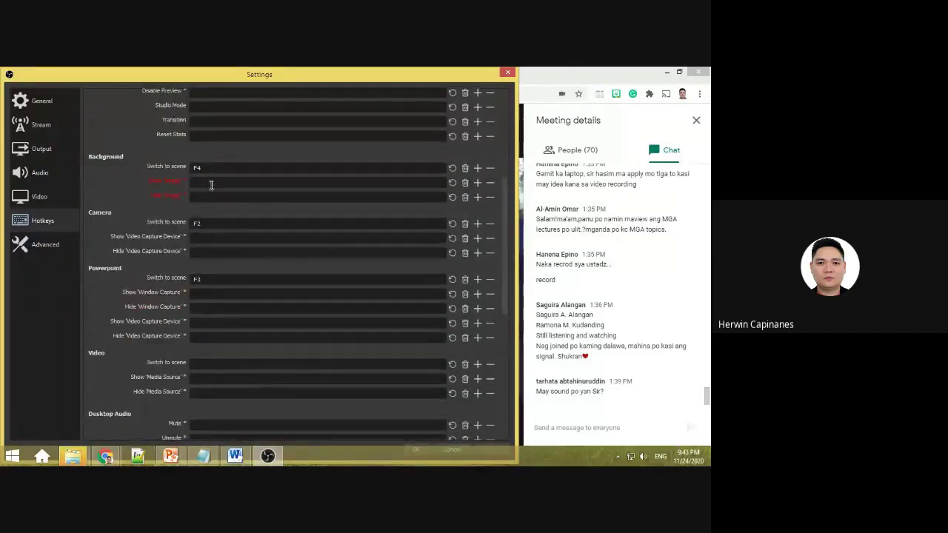
scroll(211, 289, "down", 2)
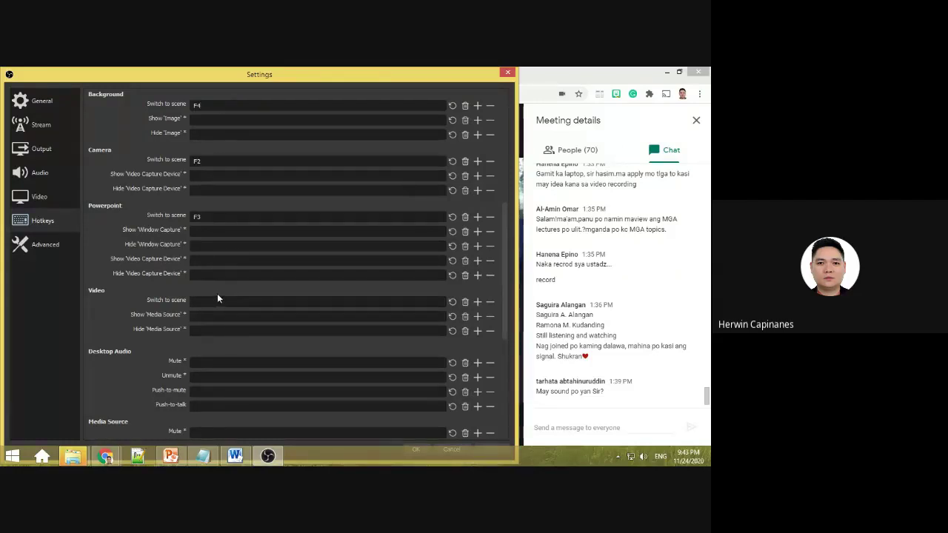
scroll(364, 345, "down", 8)
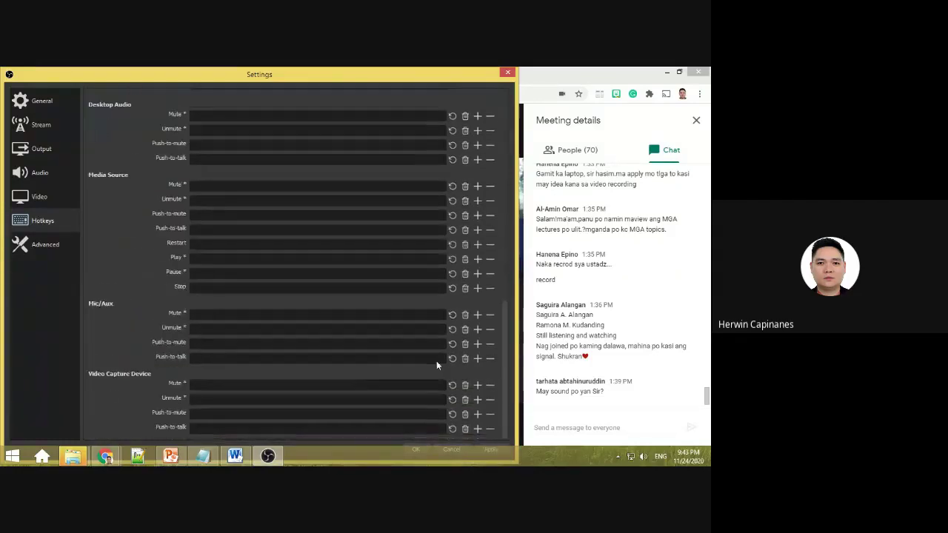
left_click_drag(374, 69, 374, 91)
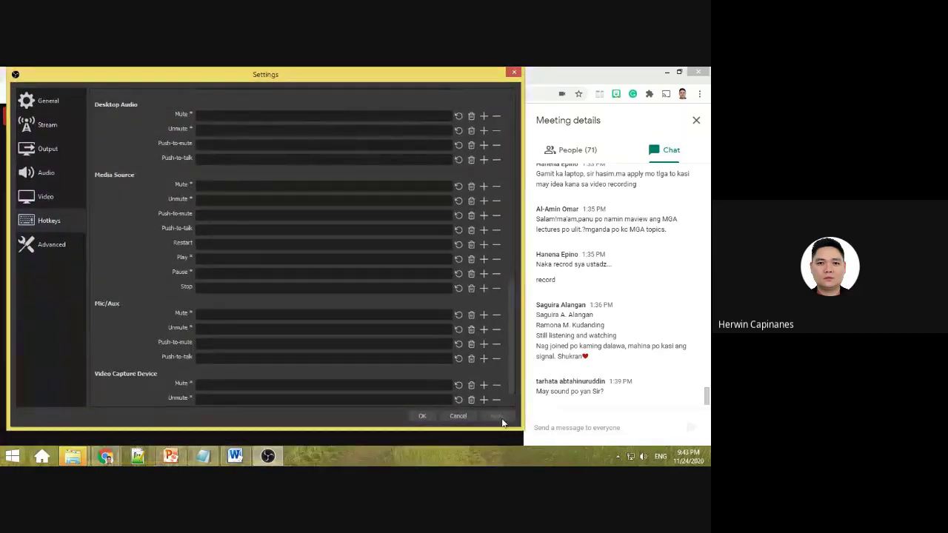
left_click(423, 417)
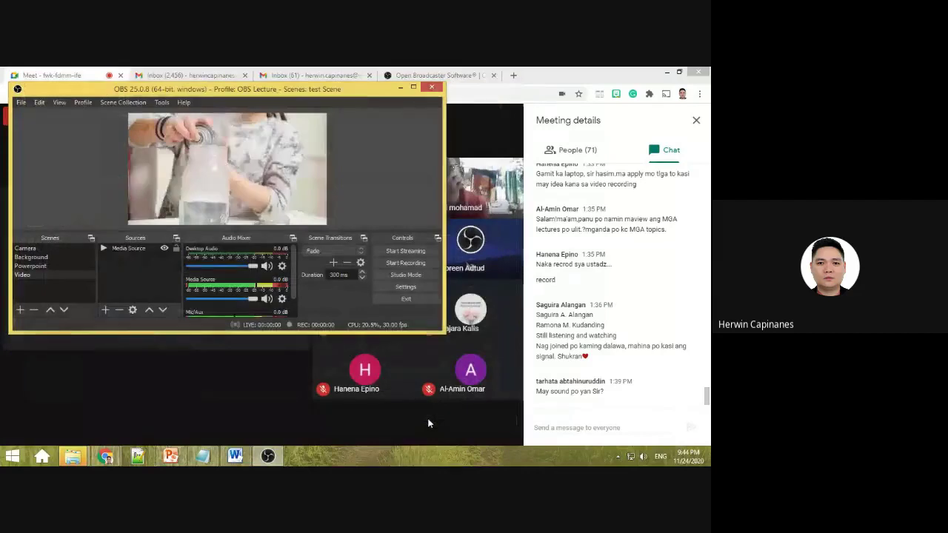
Bring up the PowerPoint presentation beside OBS Studio and run through the scenes from Camera to Powerpoint and Video.
left_click(171, 456)
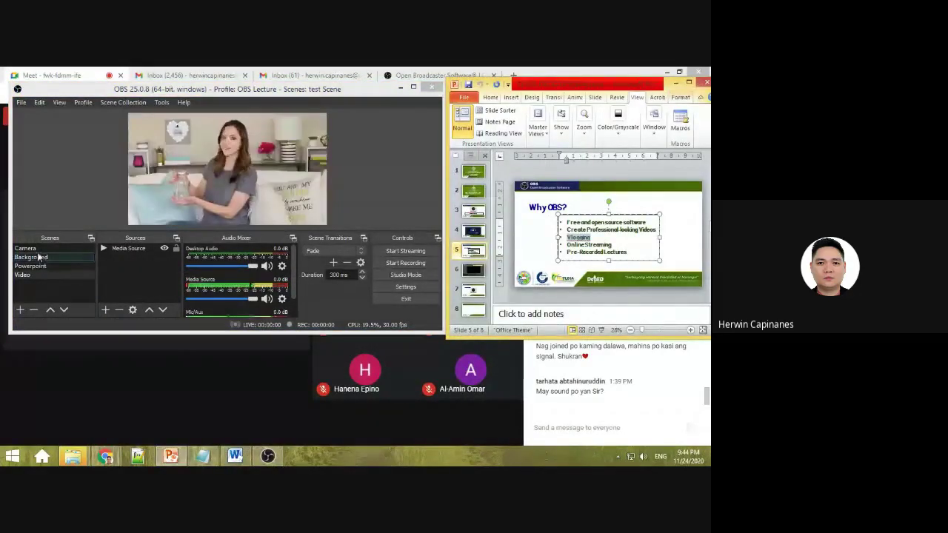
left_click(74, 248)
key("Down")
key("Down")
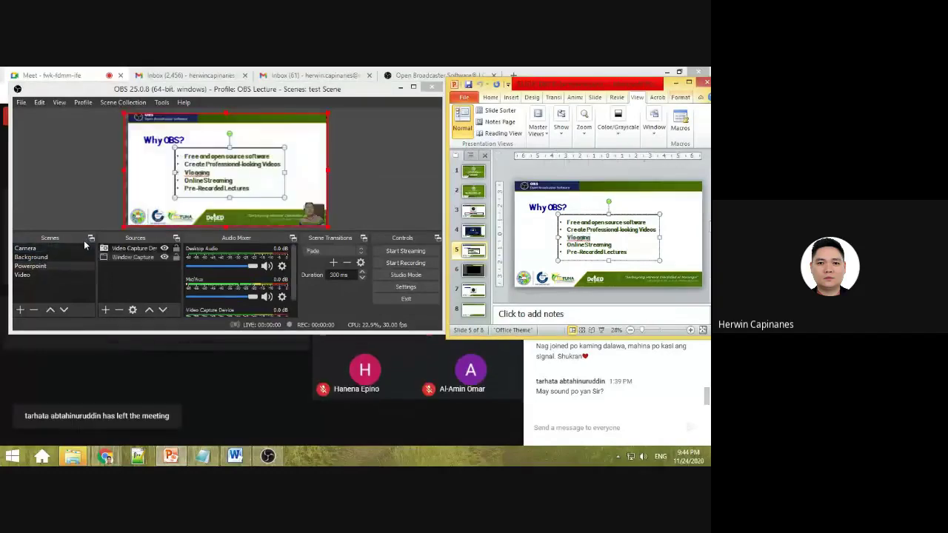
key("Down")
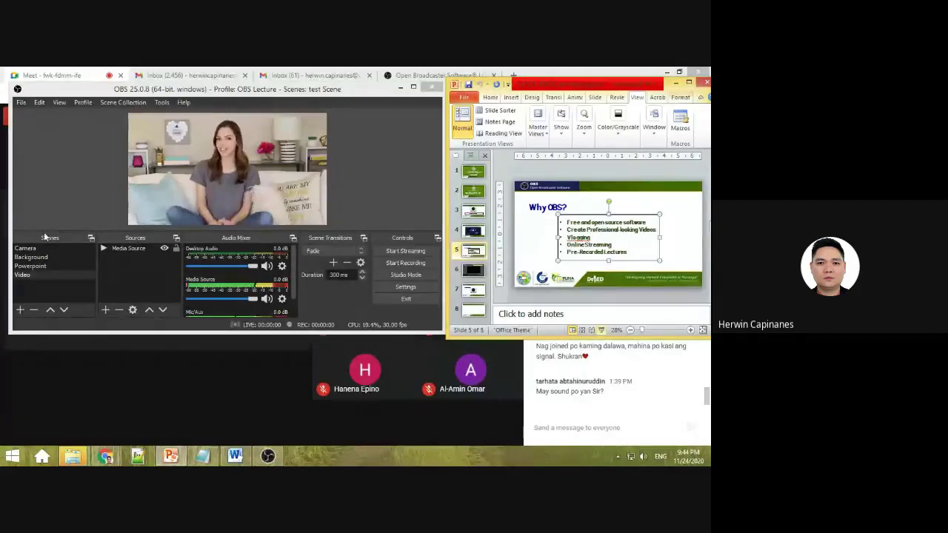
Switch between the Background, Video and Camera scenes with the presentation alongside, finishing on the Video scene.
left_click(48, 258)
left_click(44, 272)
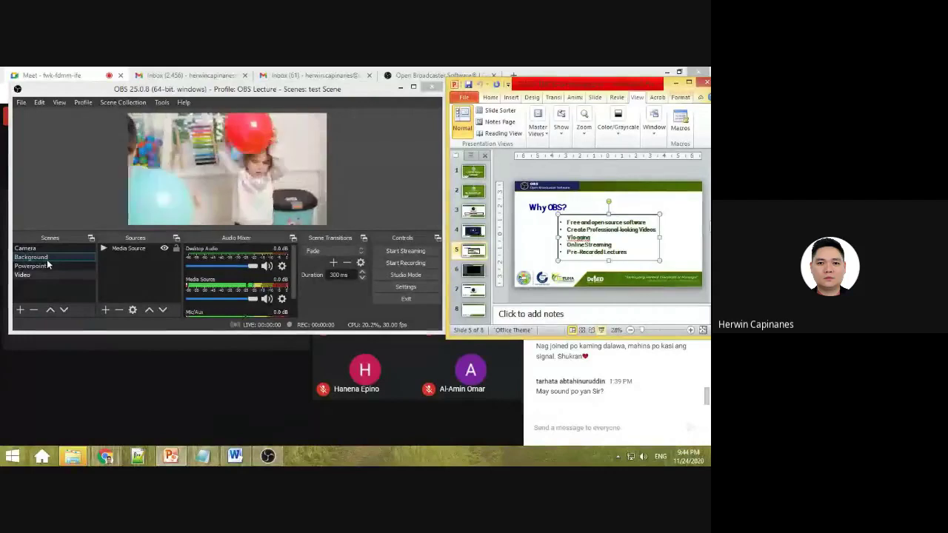
left_click(37, 273)
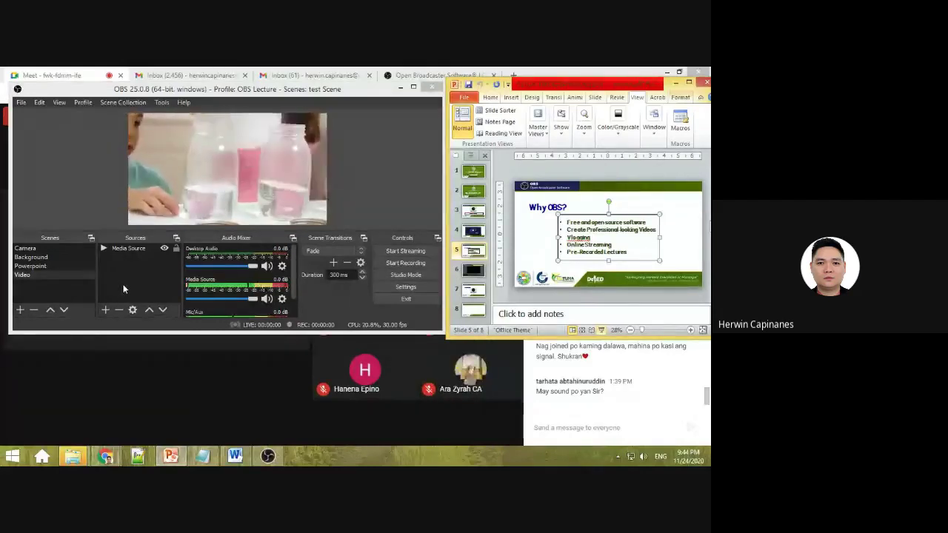
key("Home")
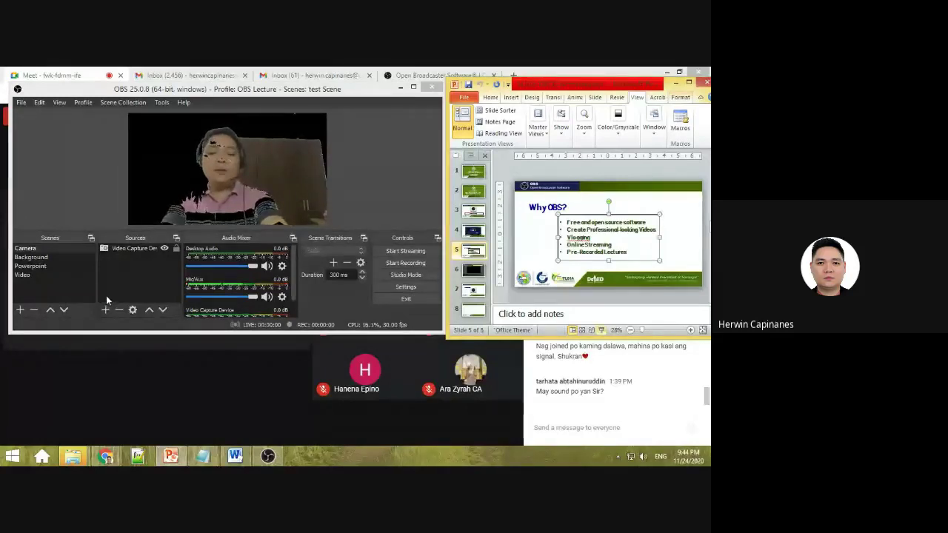
key("End")
Minimize the PowerPoint window, enlarge the OBS Studio window and reposition it beside the Google Meet chat.
key("alt")
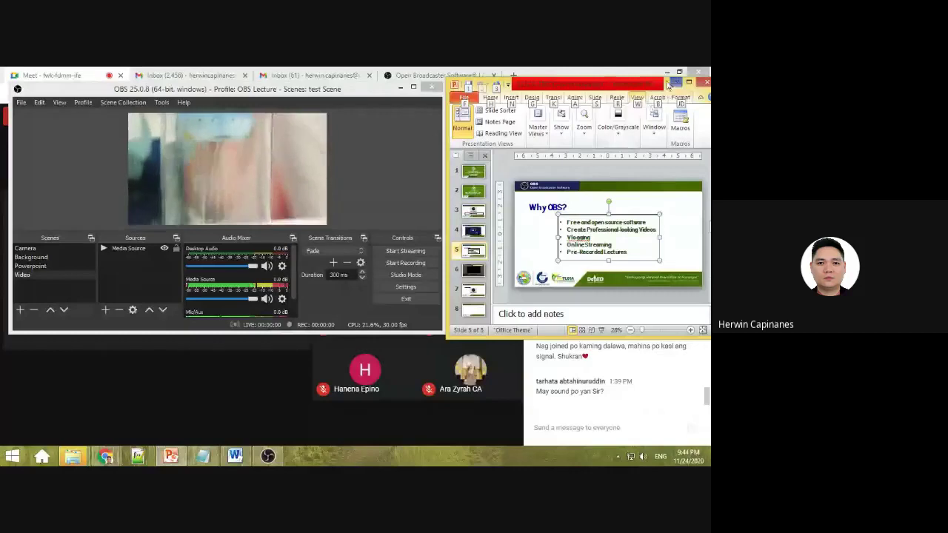
key("Escape")
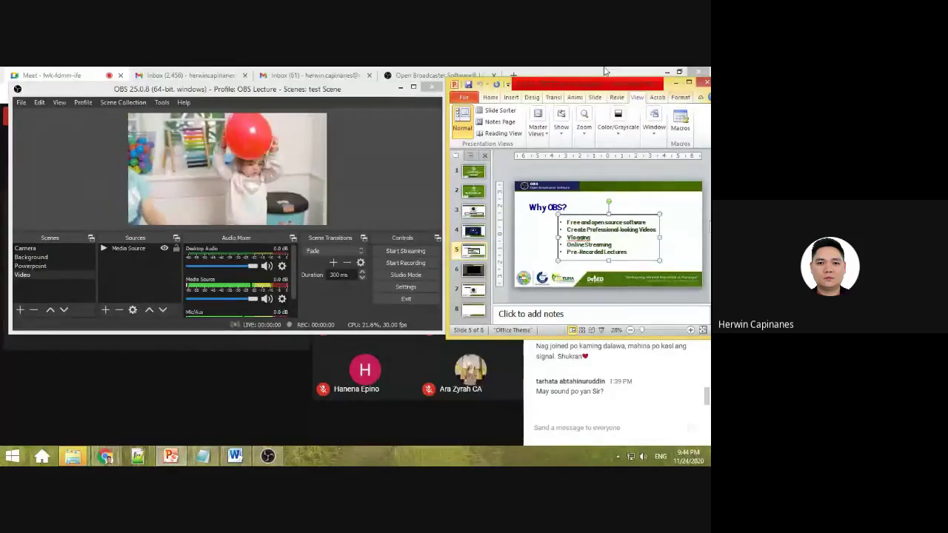
left_click(676, 84)
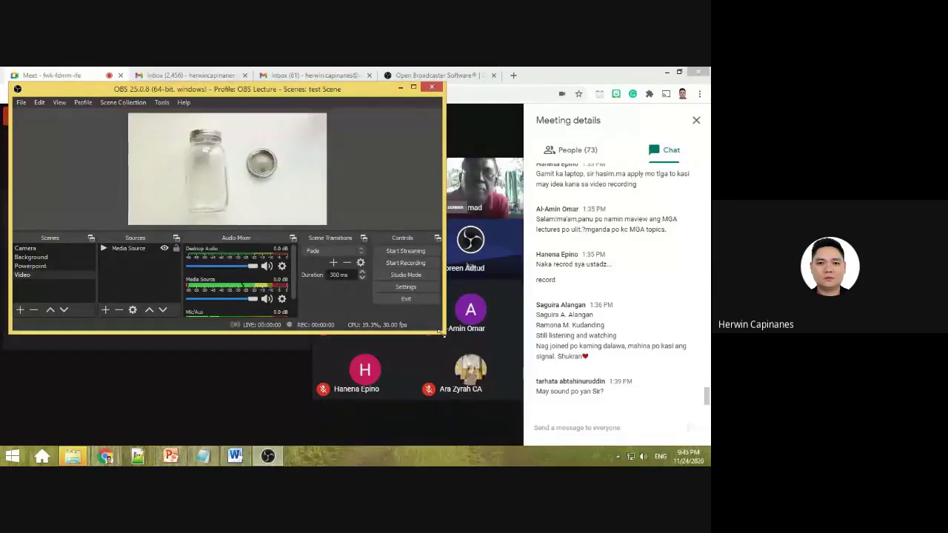
left_click_drag(443, 335, 520, 437)
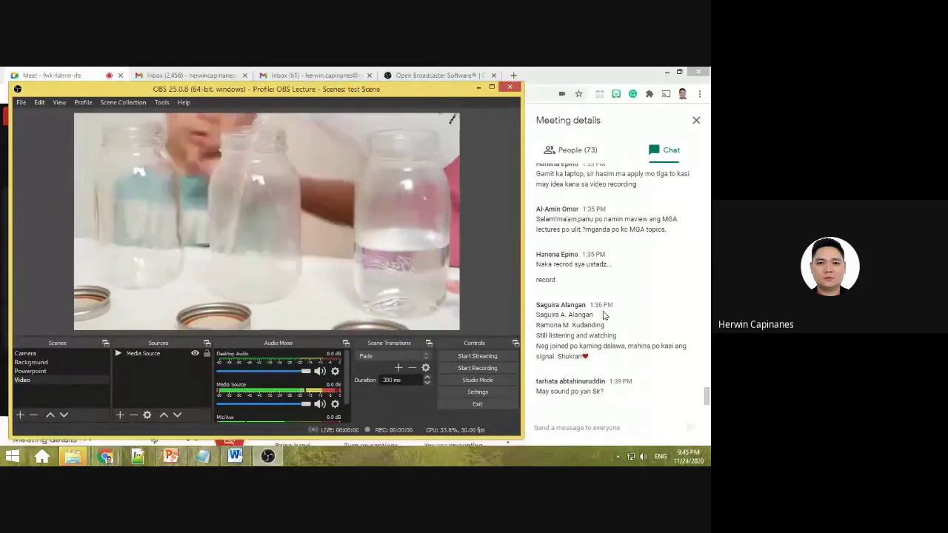
left_click(604, 311)
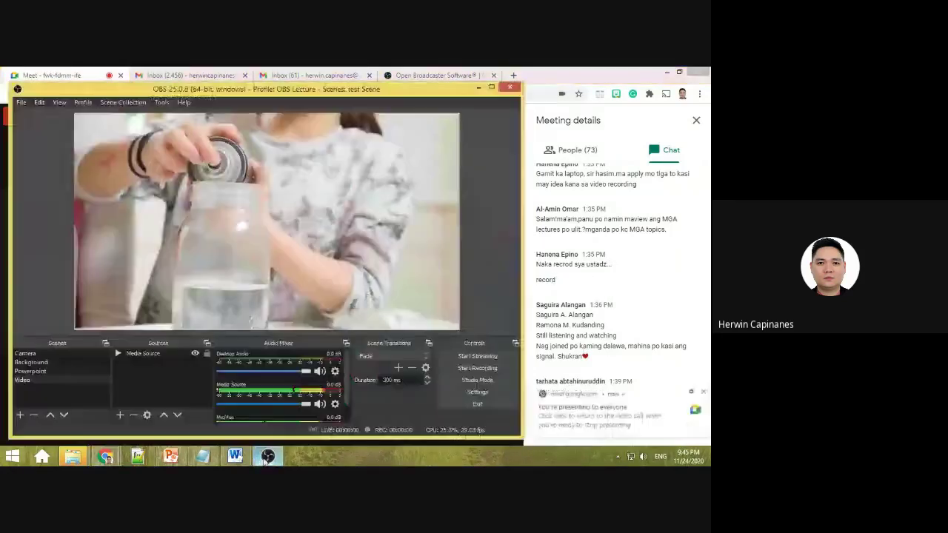
left_click(268, 456)
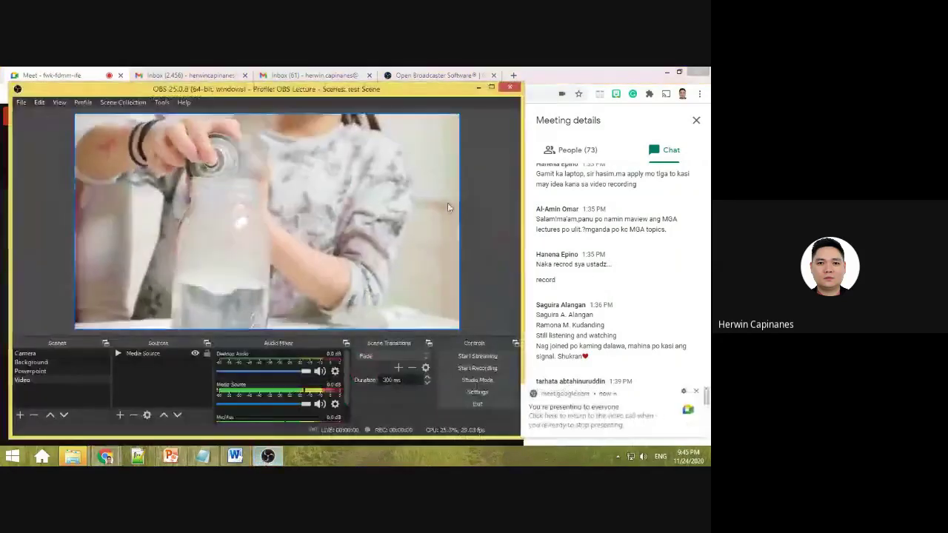
left_click_drag(402, 96, 394, 82)
left_click(367, 173)
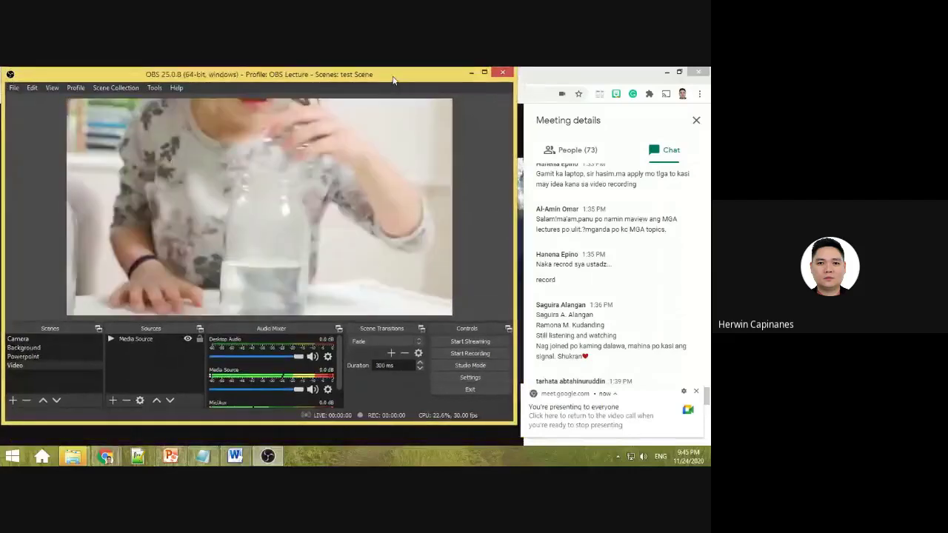
Preview the Background and Powerpoint scenes, return to the Video scene and dismiss the meeting notification.
left_click(26, 347)
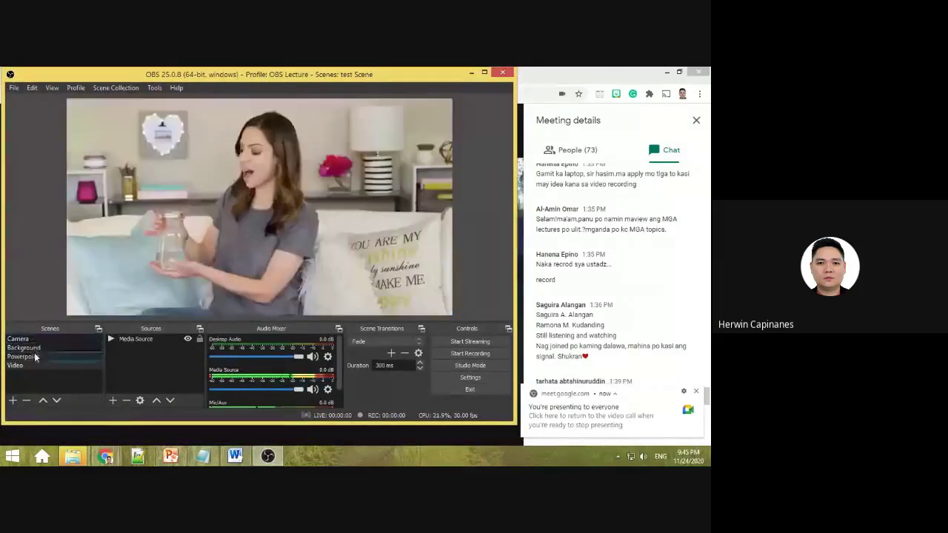
left_click(26, 356)
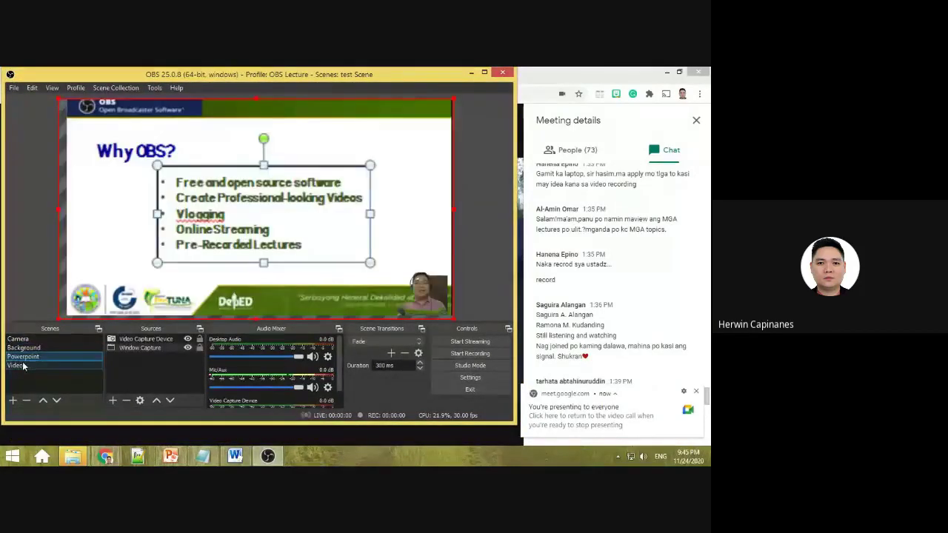
left_click(23, 364)
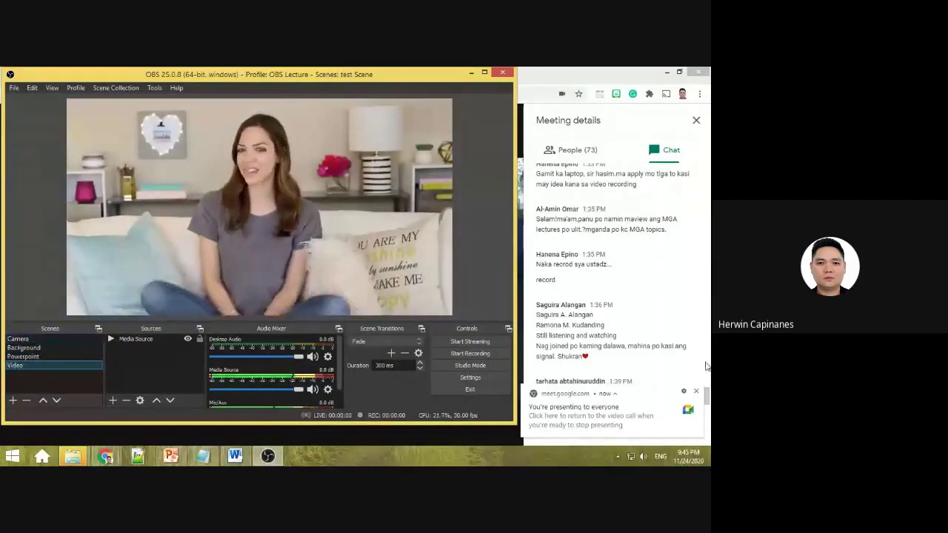
left_click(696, 391)
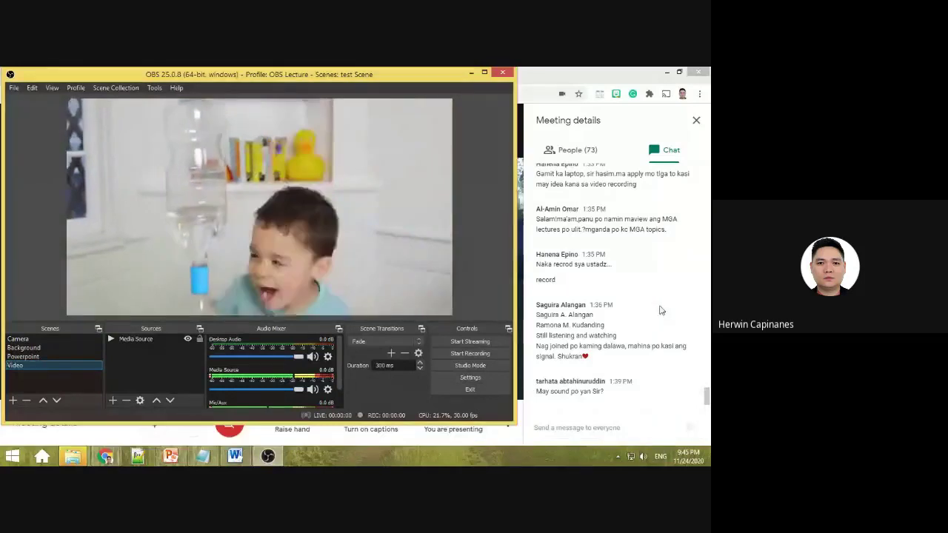
Check the Google Meet chat, return to OBS Studio and dismiss the presenting notification.
left_click(593, 428)
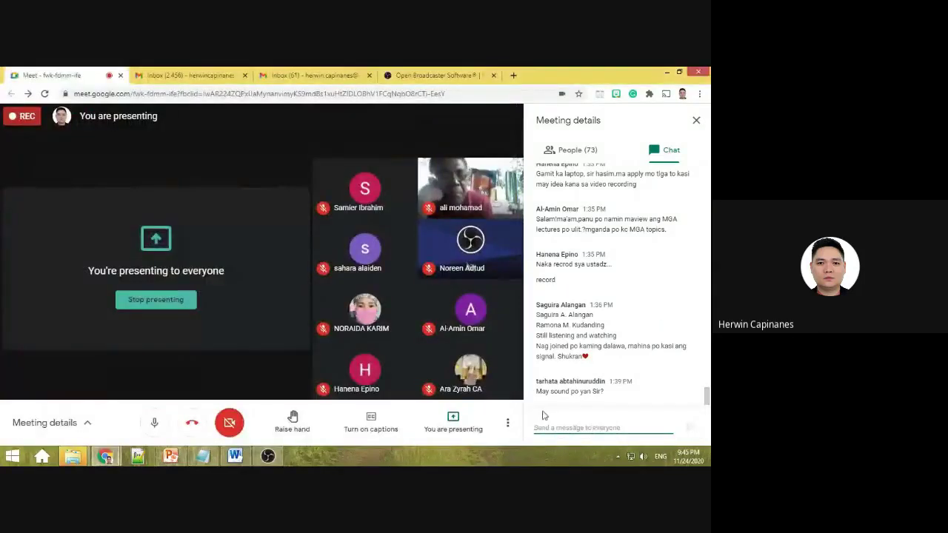
left_click(267, 455)
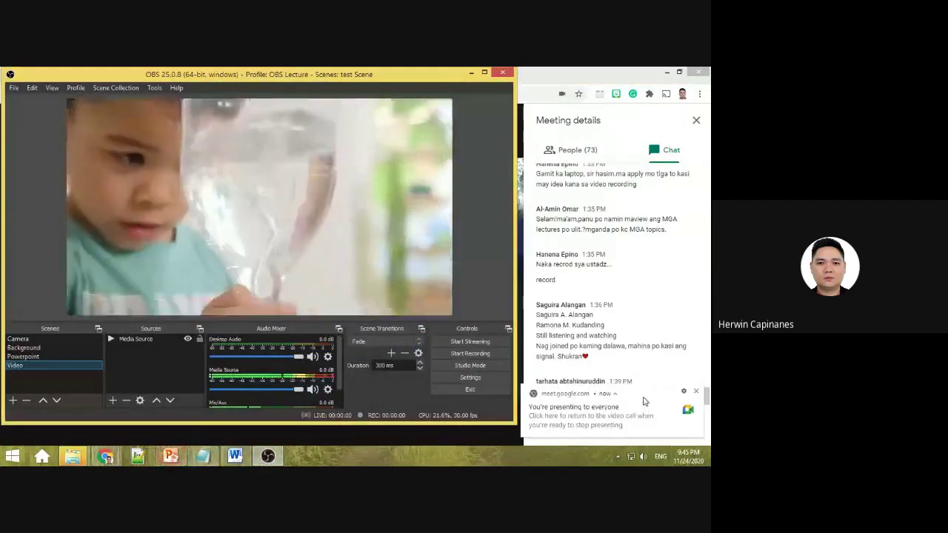
left_click(698, 393)
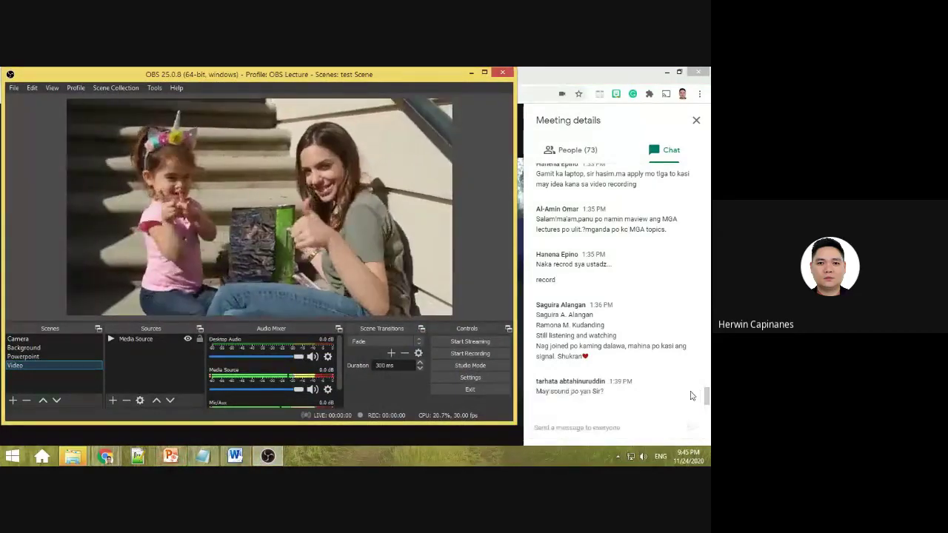
Bring up the SLIDE-DECK-template.pptx presentation and narrow its window so it fits beside OBS Studio.
mouse_move(169, 457)
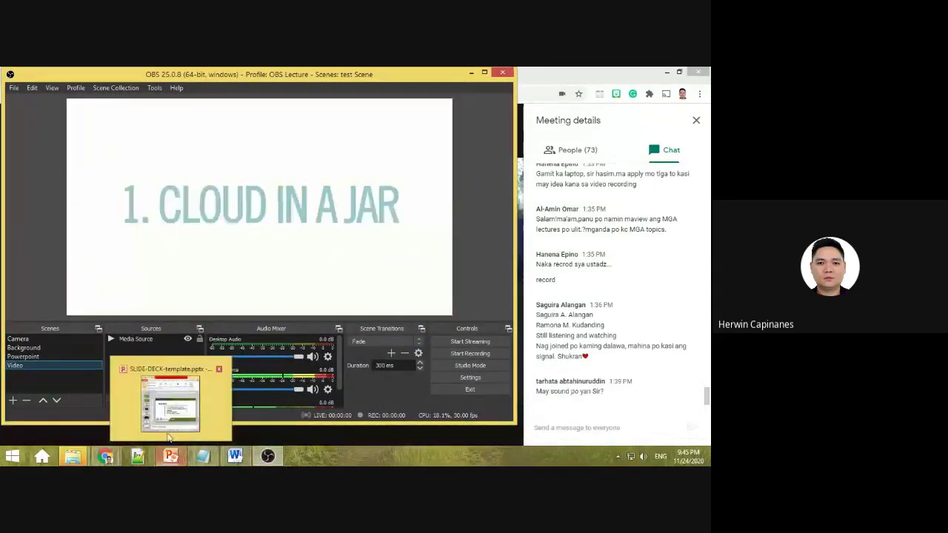
left_click(172, 380)
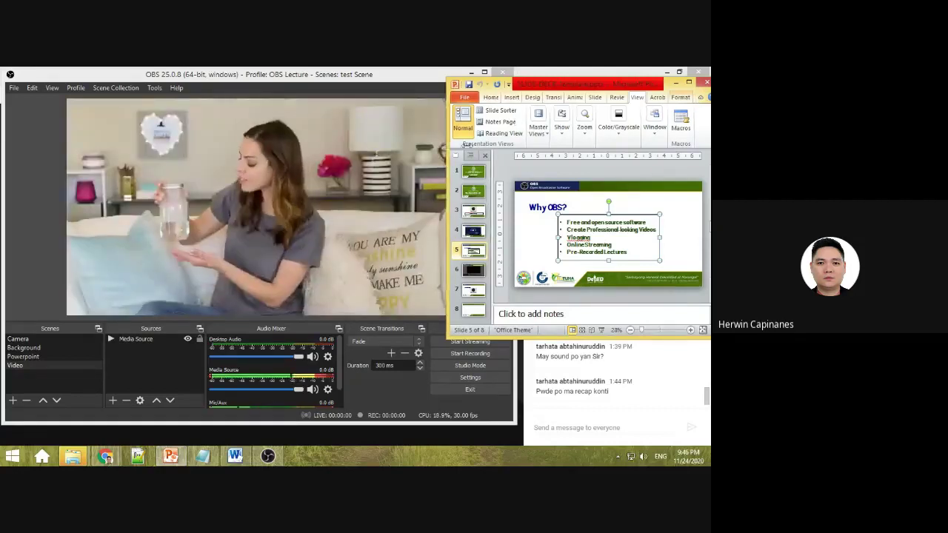
left_click_drag(444, 147, 514, 145)
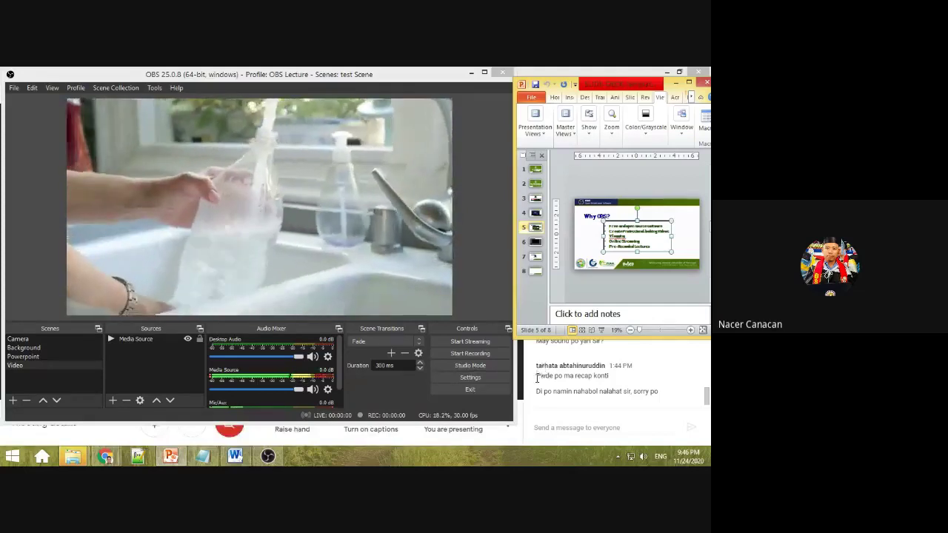
Read the participants' new messages in the Google Meet chat and switch back to OBS Studio.
left_click(586, 385)
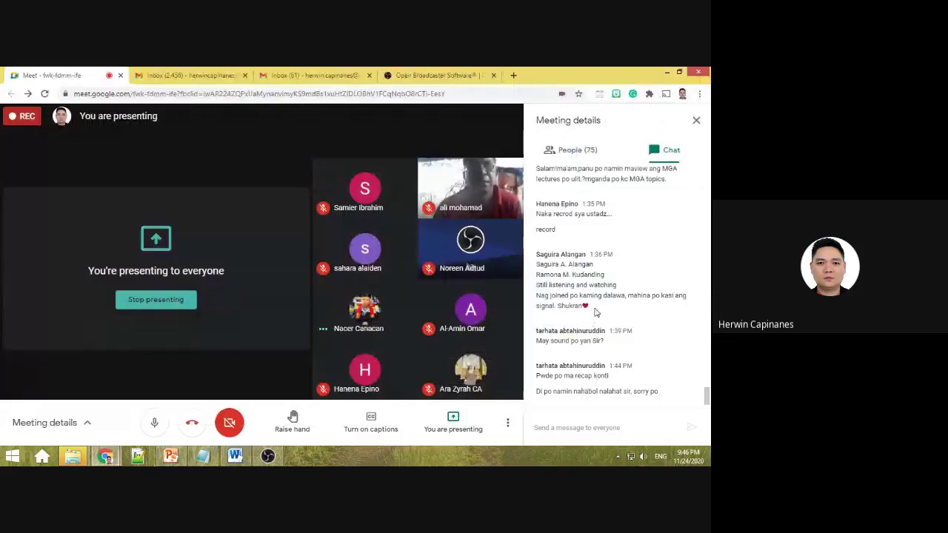
left_click(589, 427)
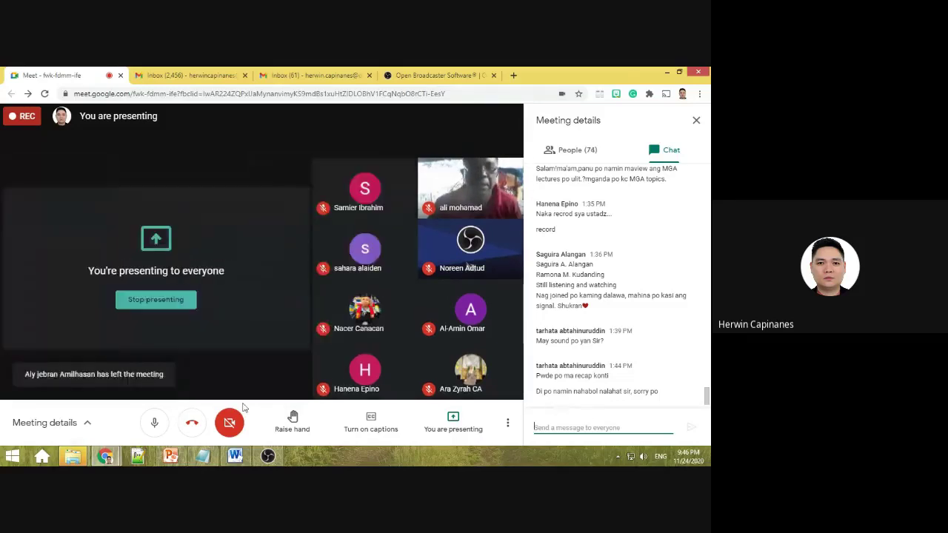
left_click(268, 456)
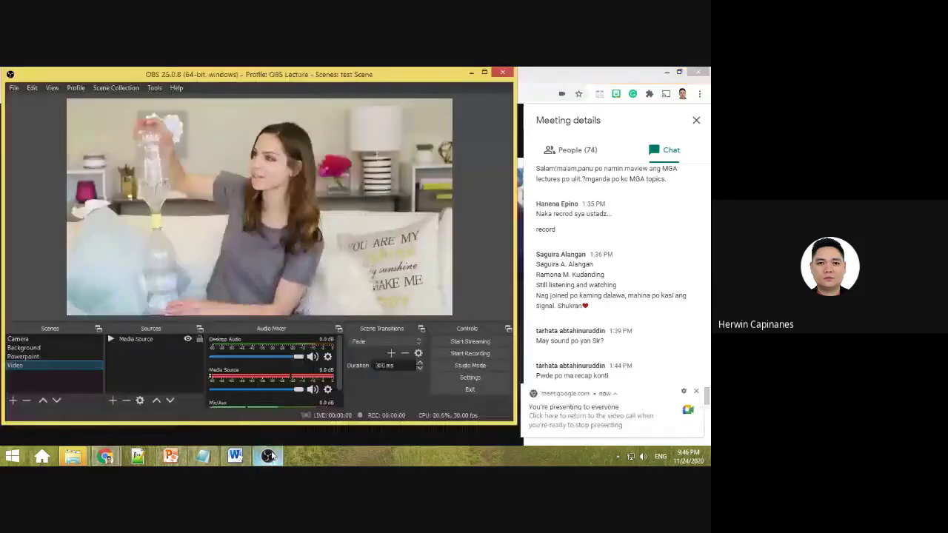
Maximize the OBS Studio window and preview the Camera, Background, Powerpoint and Video scenes, ending on the Camera scene.
left_click(485, 73)
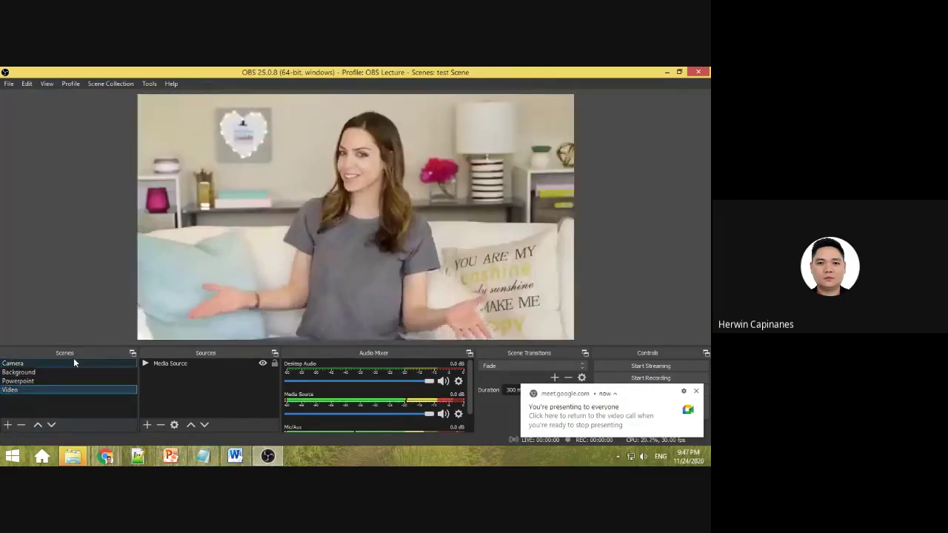
left_click(206, 208)
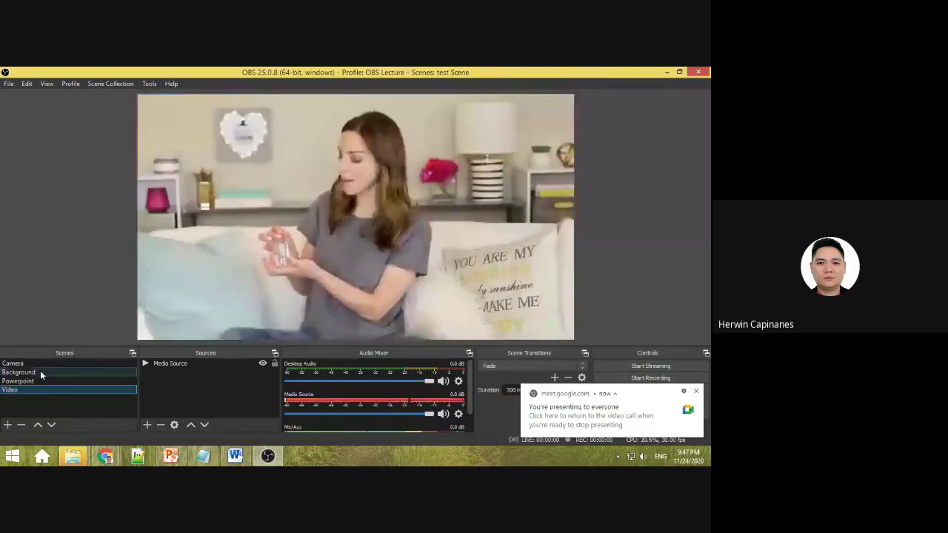
left_click(39, 364)
left_click(37, 372)
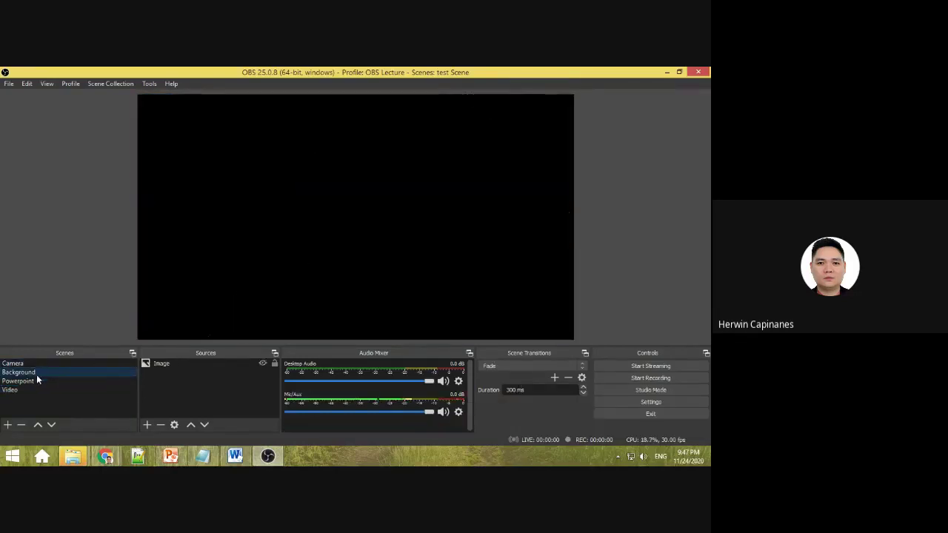
left_click(35, 381)
left_click(33, 390)
left_click(34, 381)
left_click(35, 372)
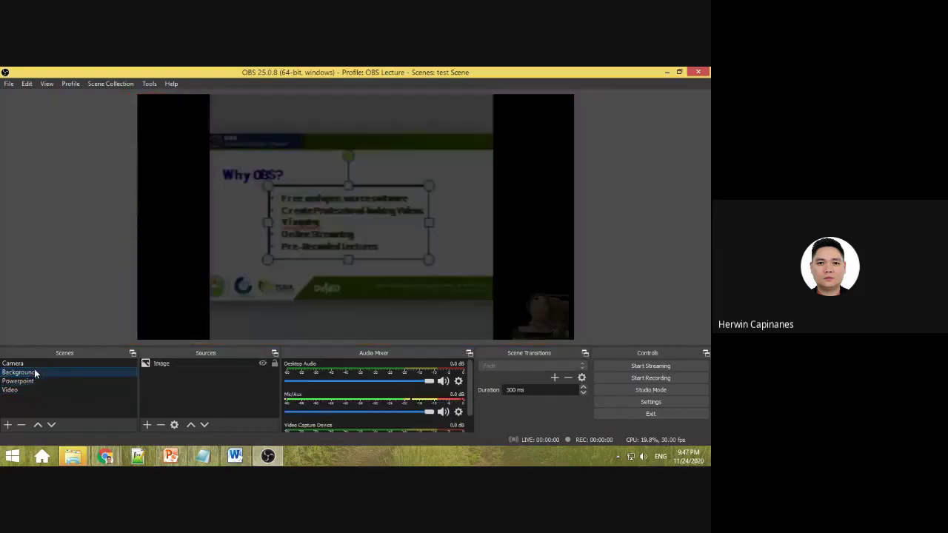
left_click(35, 365)
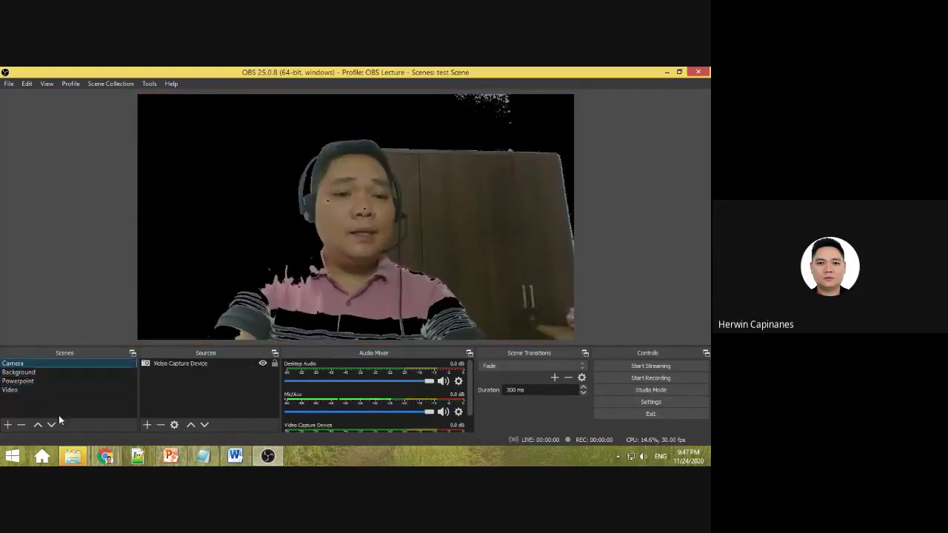
Show the source types that can be added to the Background scene, then dismiss the list without adding one.
left_click(22, 373)
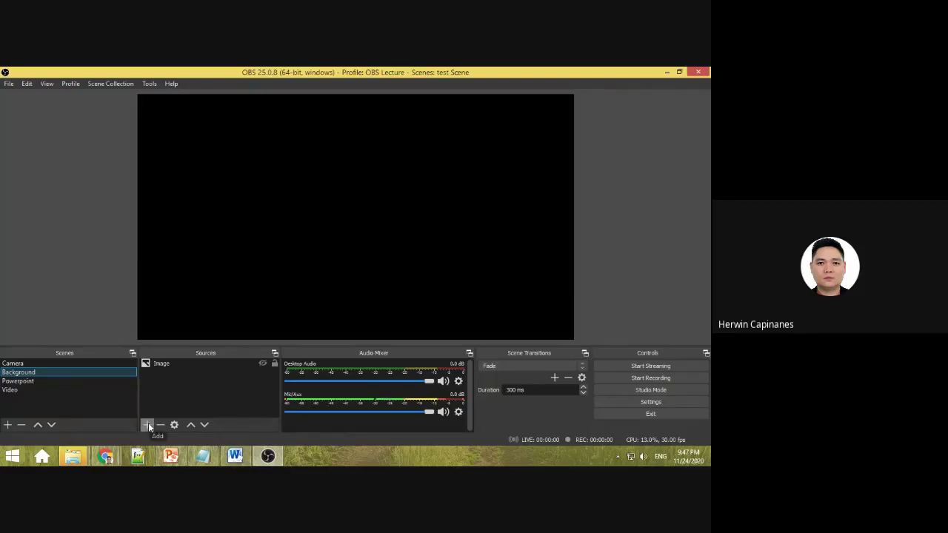
left_click(148, 423)
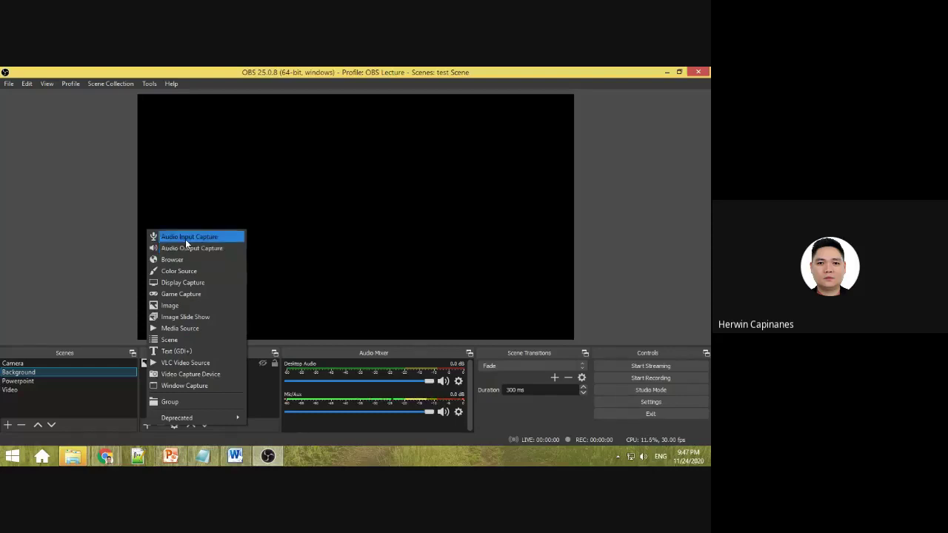
left_click(70, 390)
Preview the Powerpoint, Background and Camera scenes again, ending on the Video scene.
left_click(56, 382)
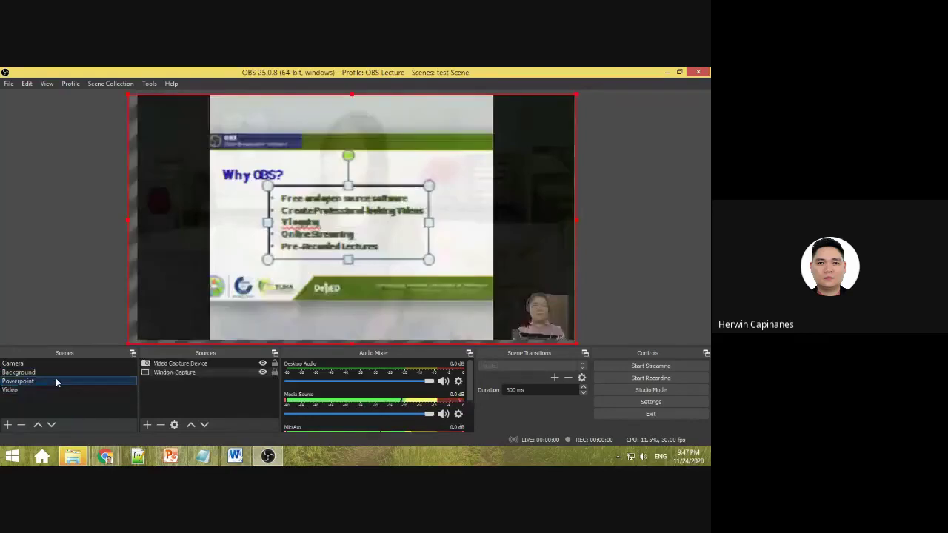
left_click(57, 372)
left_click(59, 364)
left_click(54, 380)
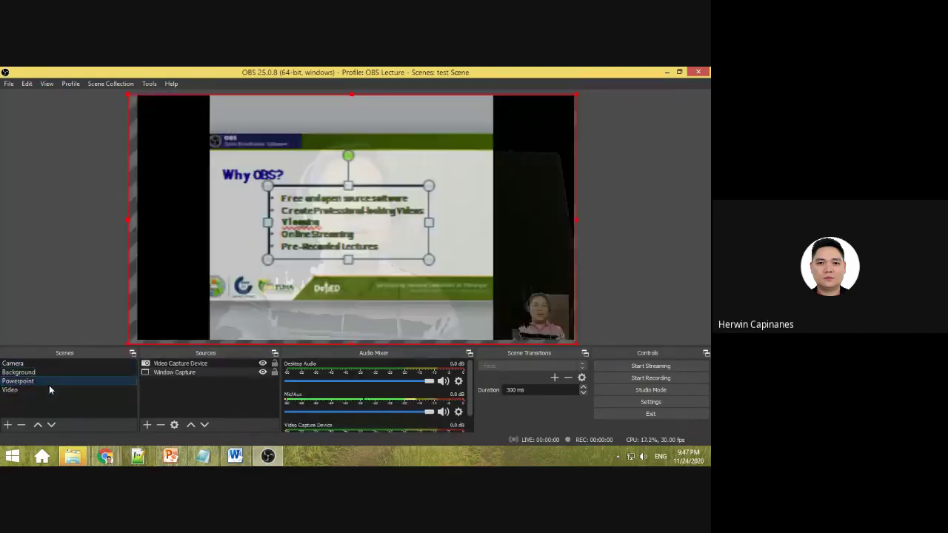
left_click(49, 388)
Add a new scene named Mic.
left_click(7, 425)
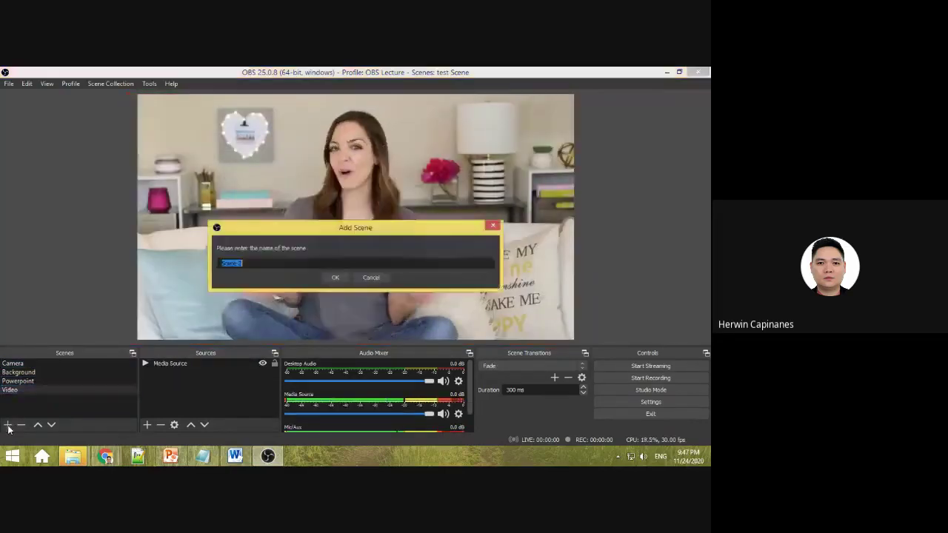
type("Mic")
key("Return")
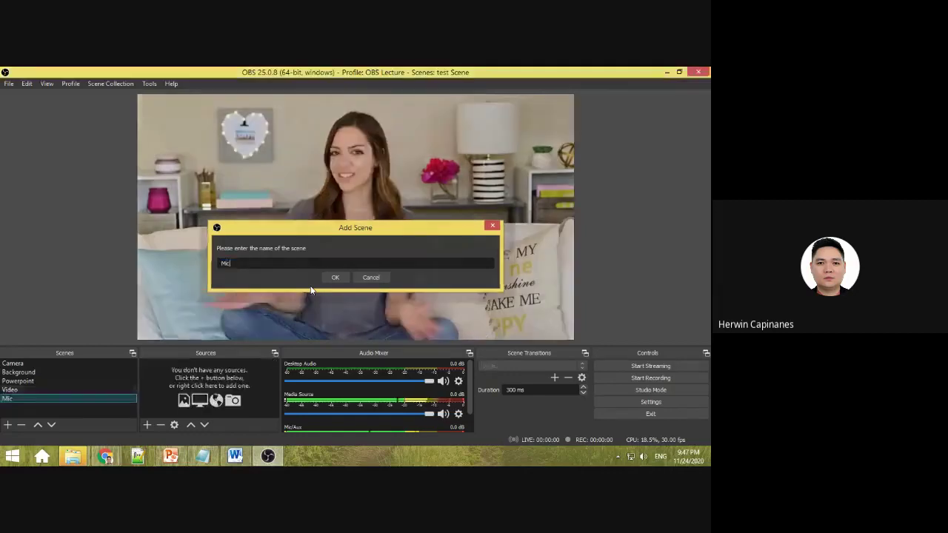
Add a new Audio Input Capture source with the Default device to the Mic scene and select it.
left_click(147, 424)
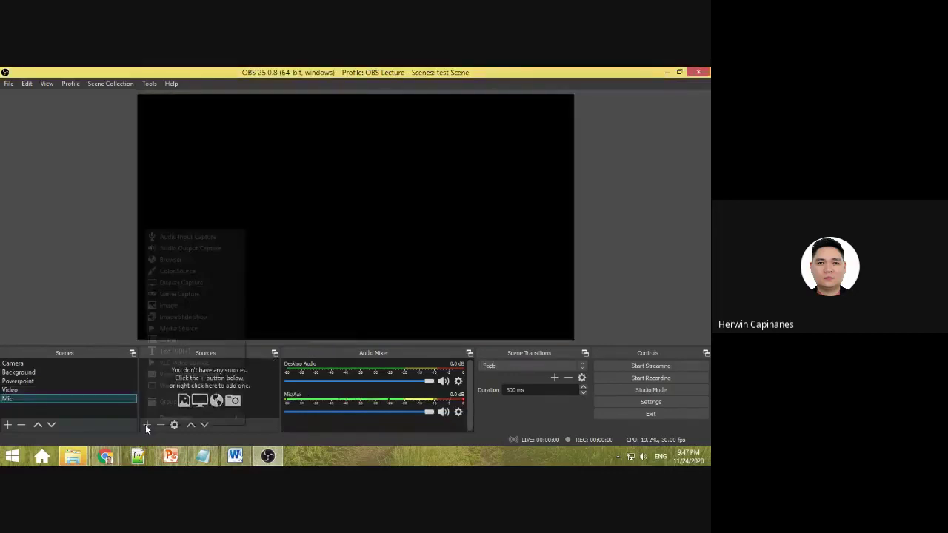
left_click(189, 236)
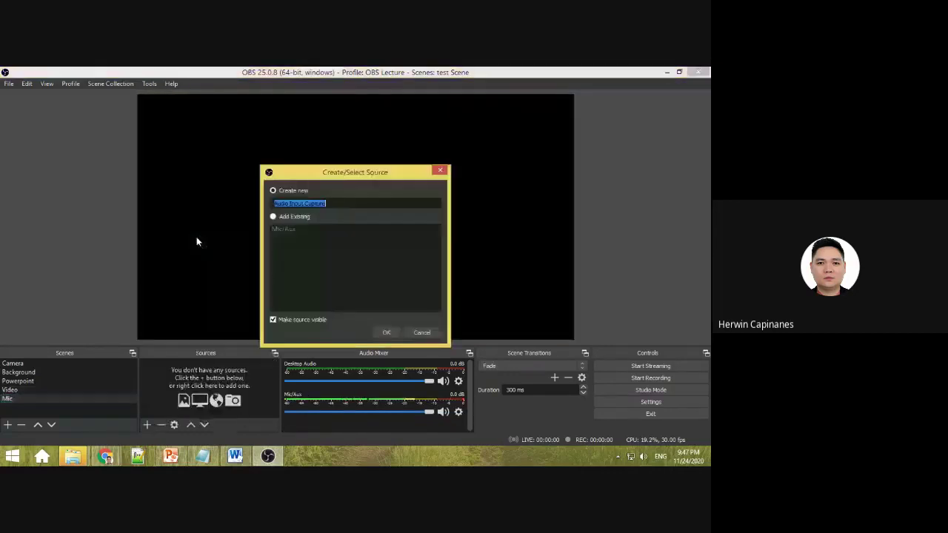
left_click(380, 333)
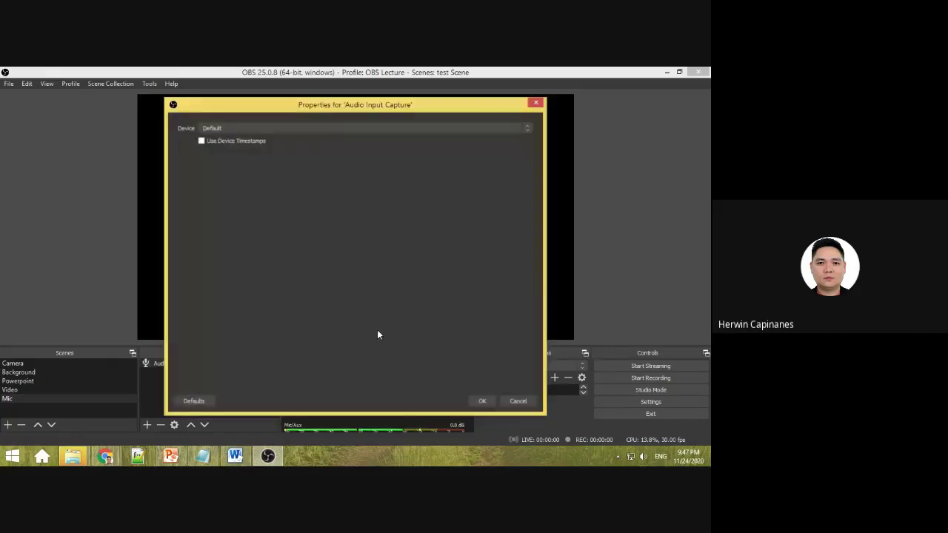
left_click(483, 401)
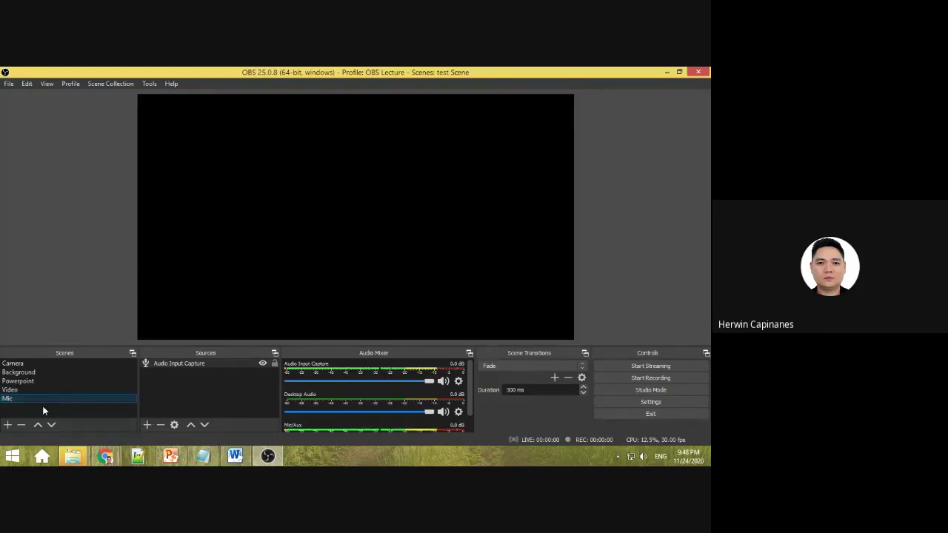
left_click(187, 363)
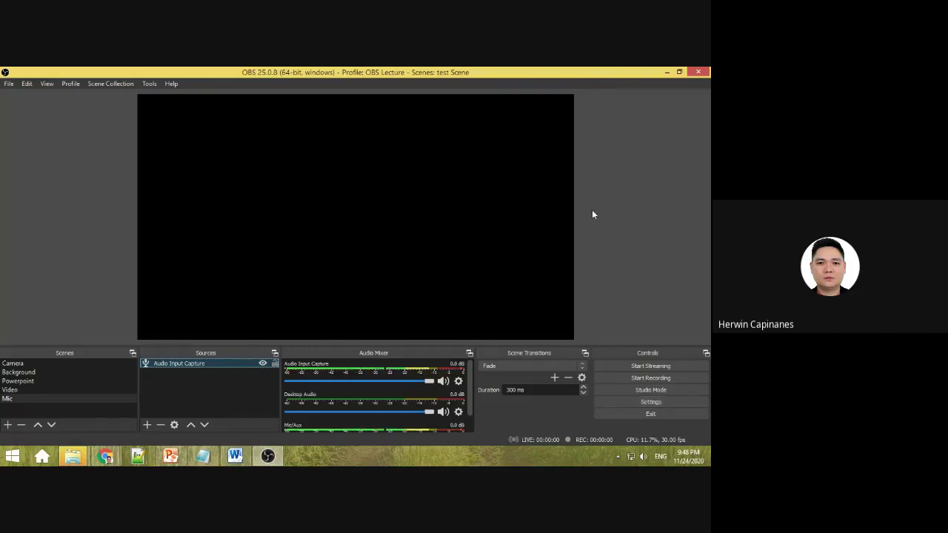
Examine the hotkey assignments for recording, scenes and audio sources in the OBS settings.
left_click(675, 404)
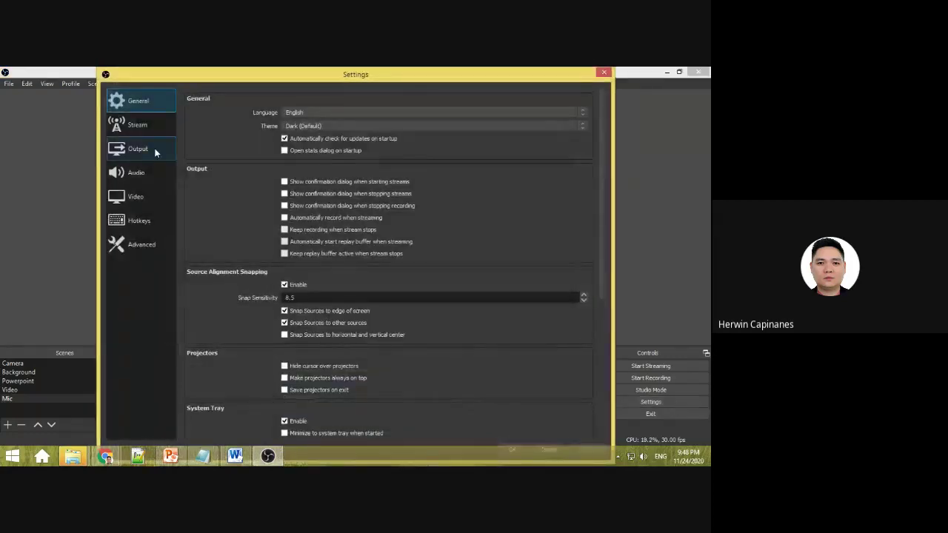
left_click(137, 226)
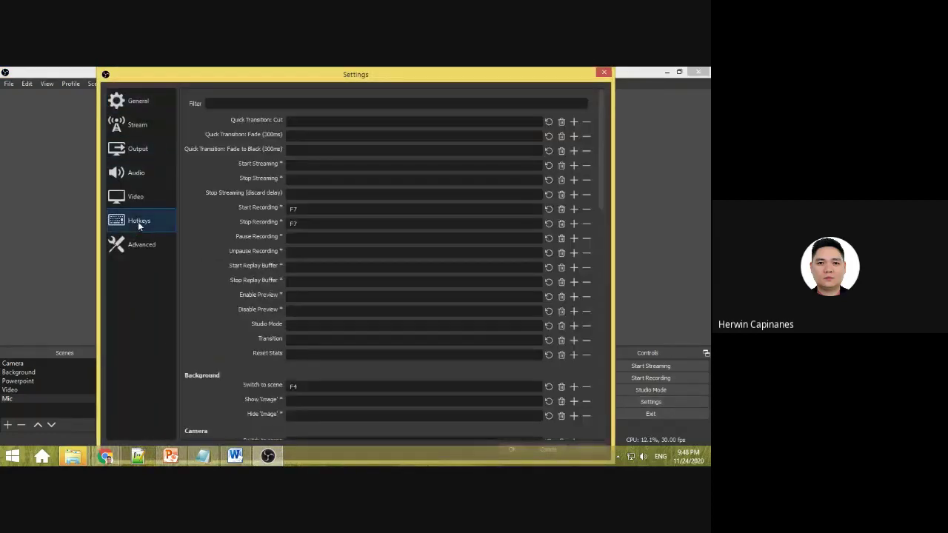
scroll(444, 233, "down", 1)
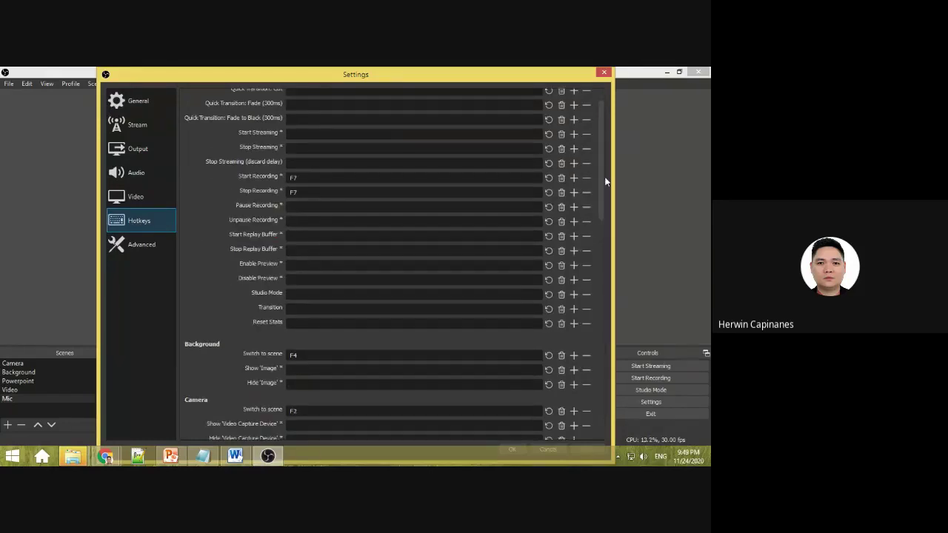
left_click_drag(601, 166, 598, 402)
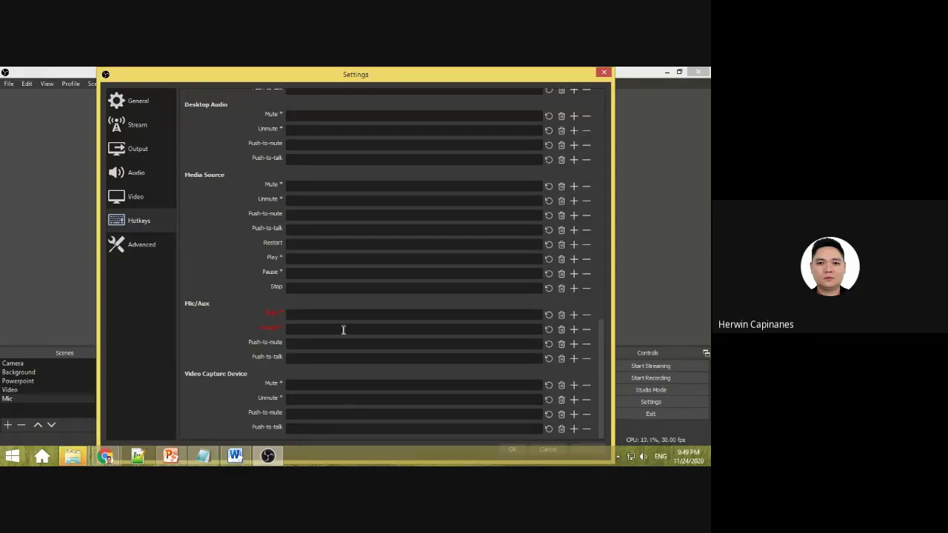
scroll(326, 230, "up", 3)
scroll(315, 178, "up", 1)
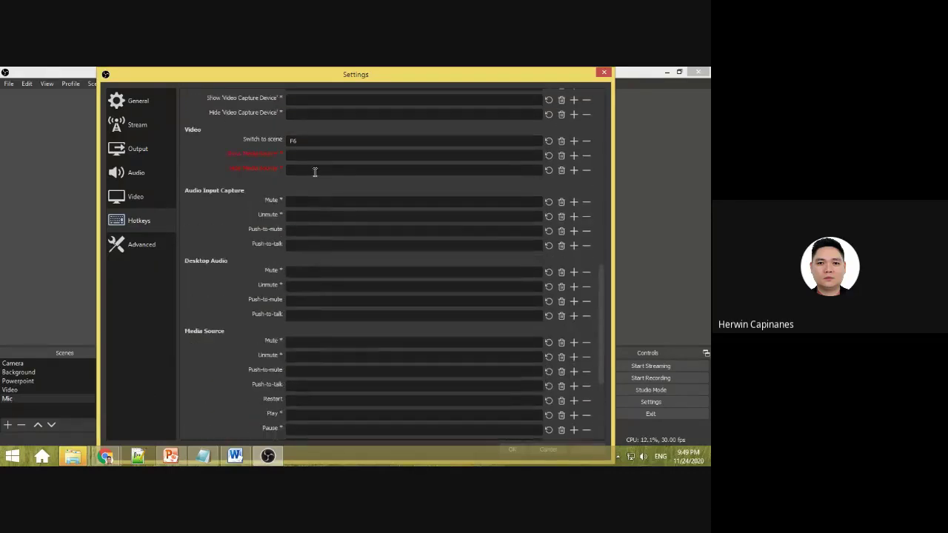
left_click(309, 141)
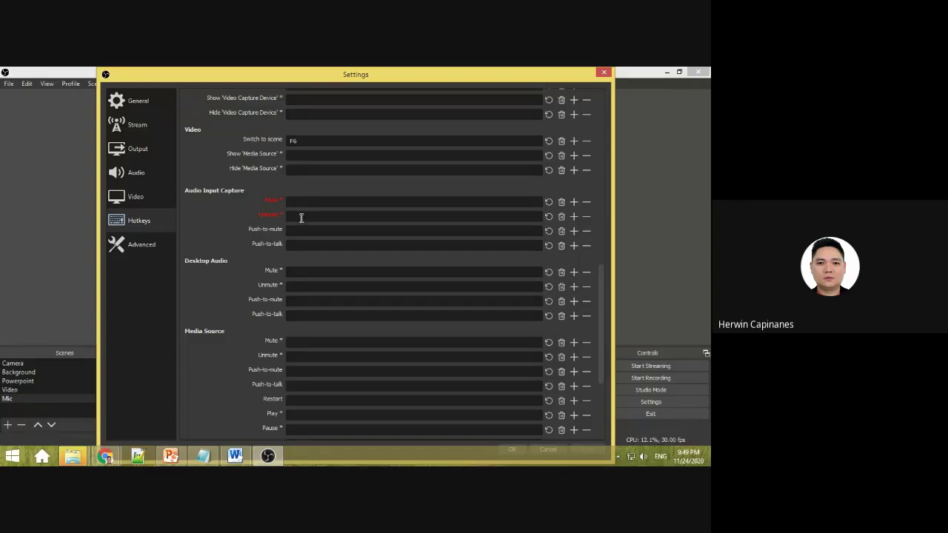
scroll(341, 190, "up", 5)
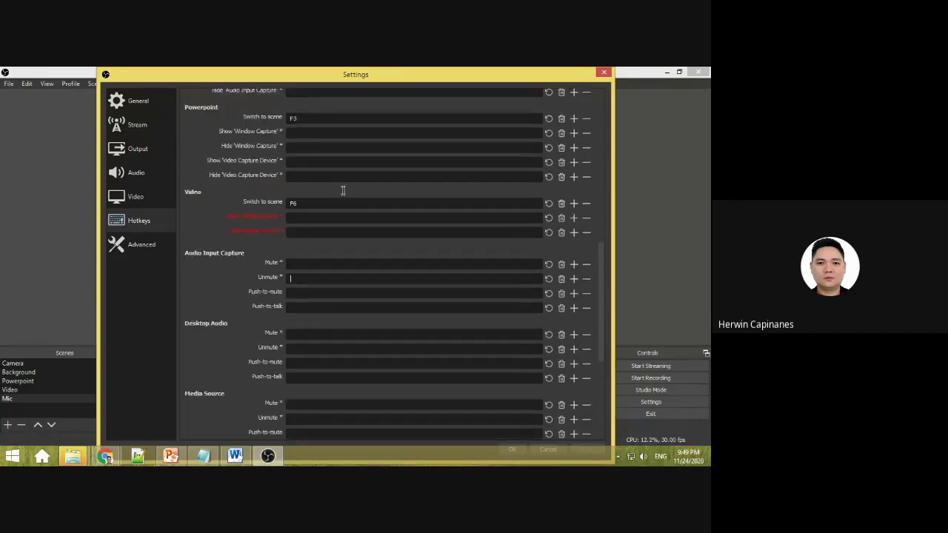
scroll(326, 158, "up", 8)
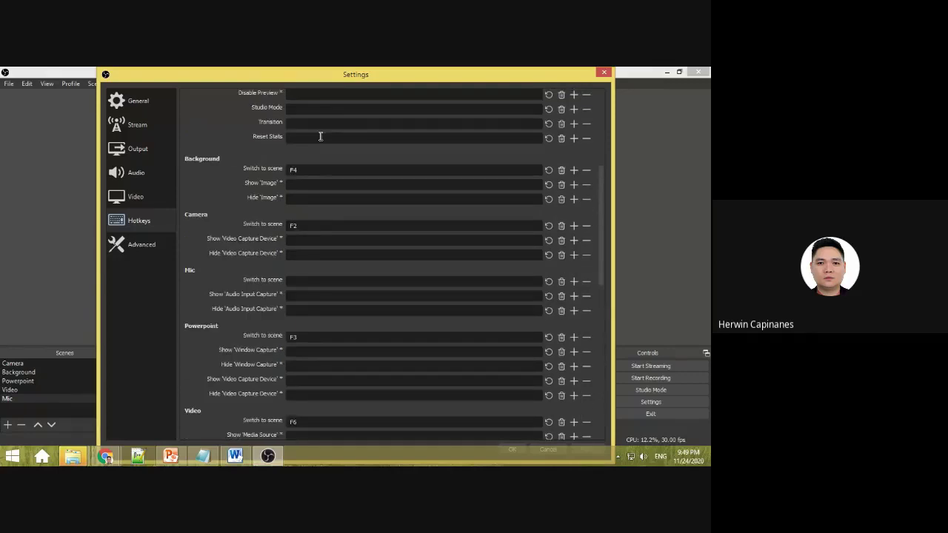
Set the hotkeys for both Start Recording and Stop Recording to 1.
scroll(323, 176, "down", 1)
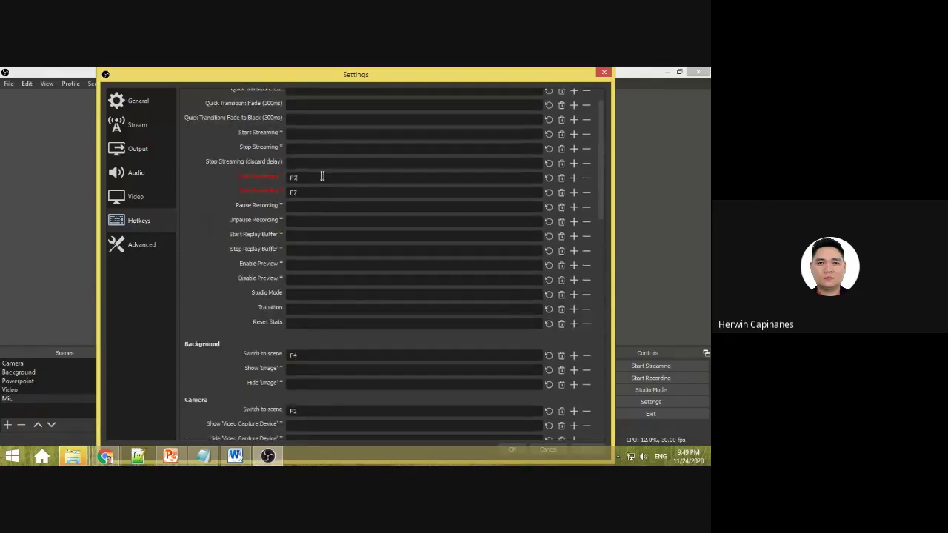
left_click(322, 176)
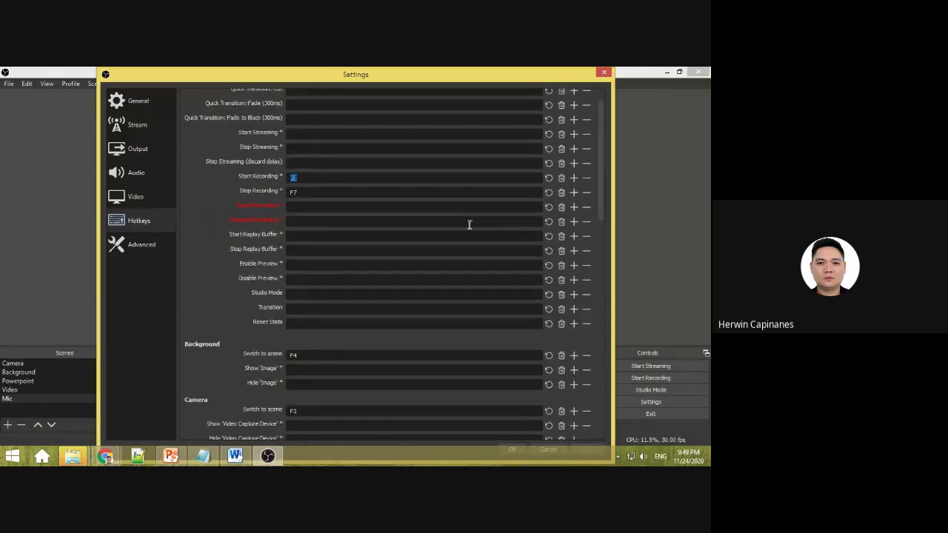
key("1")
left_click(314, 191)
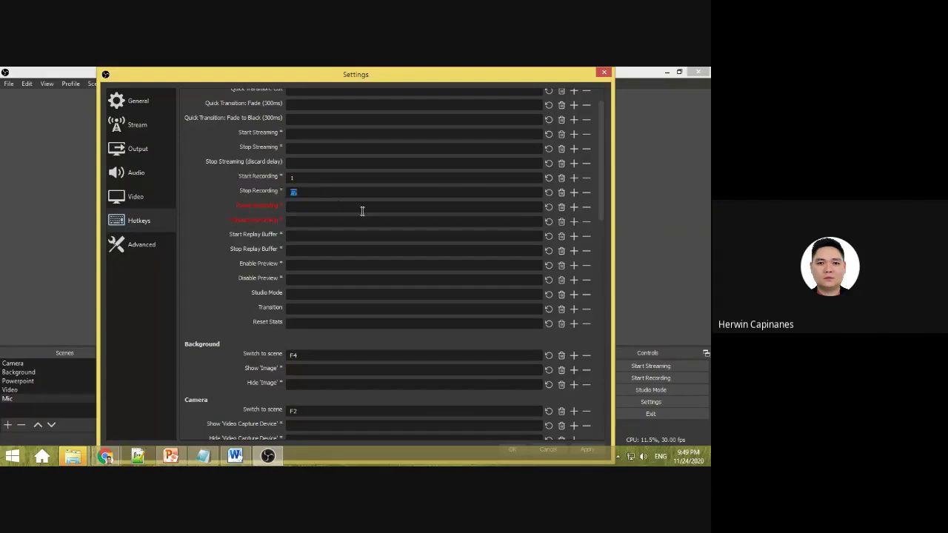
key("1")
Set the scene-switching hotkeys to 2 for Background and 3 for Camera.
scroll(367, 233, "down", 3)
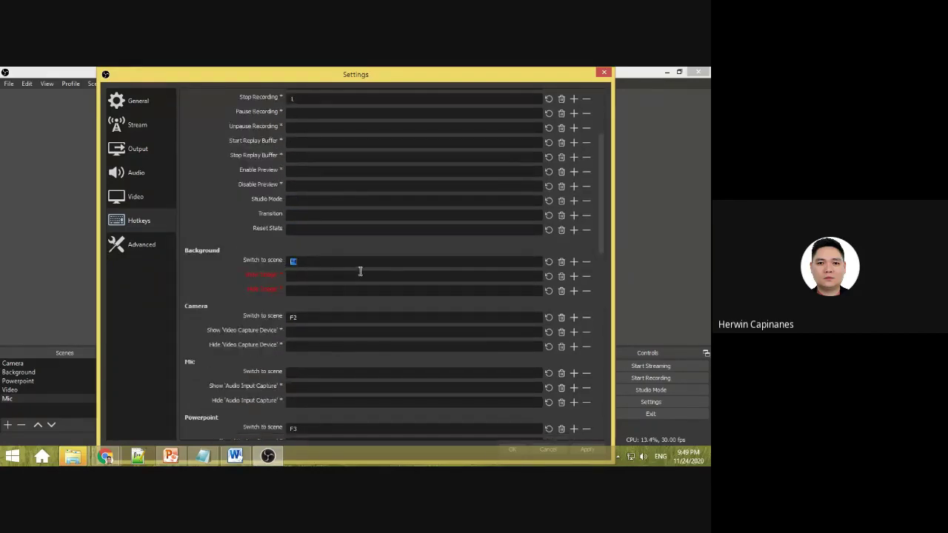
key("2")
left_click(319, 316)
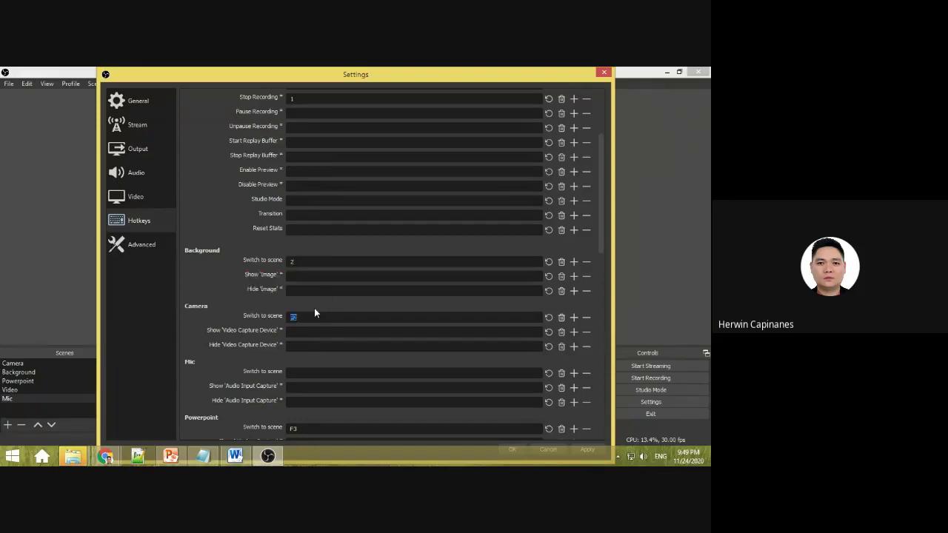
key("3")
Set the scene-switching hotkeys to 4 for Powerpoint and 5 for Video, and save the settings.
scroll(339, 389, "down", 2)
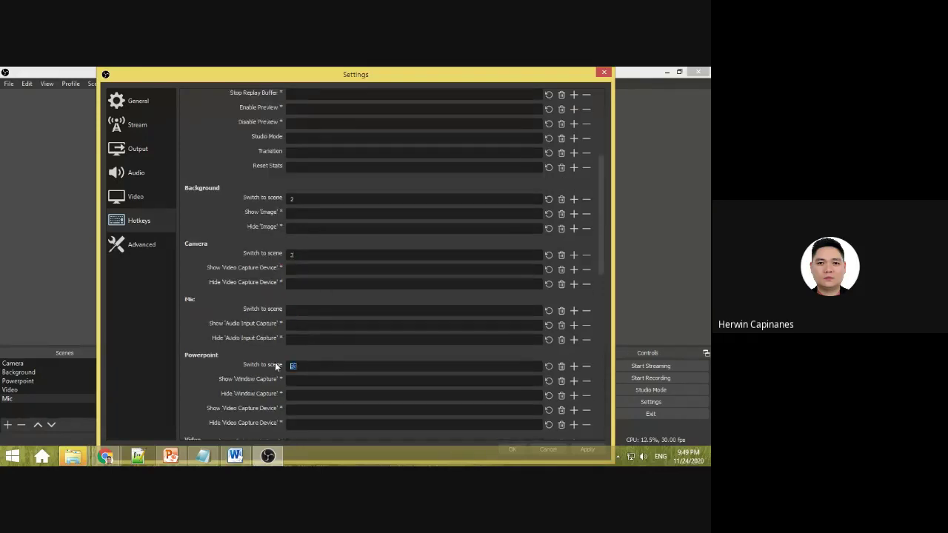
scroll(420, 315, "down", 4)
left_click(326, 294)
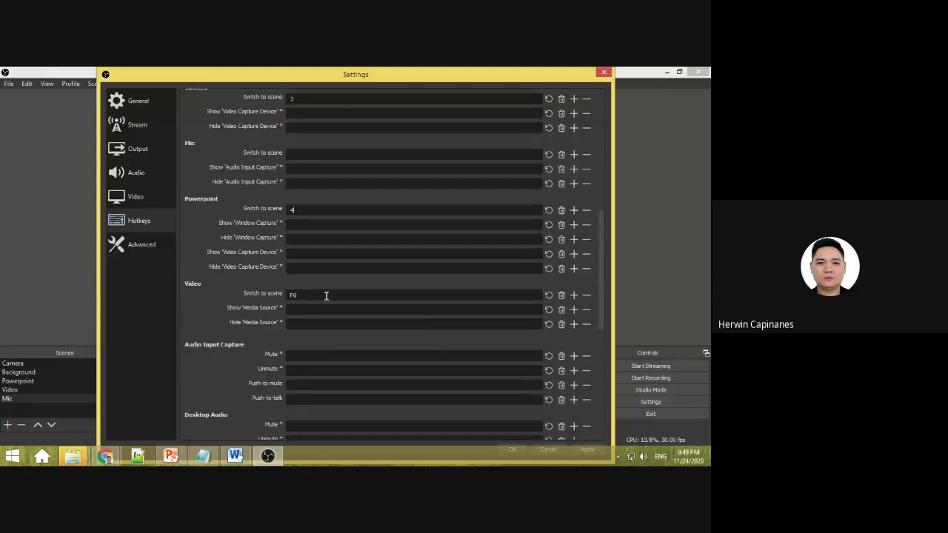
scroll(334, 305, "down", 8)
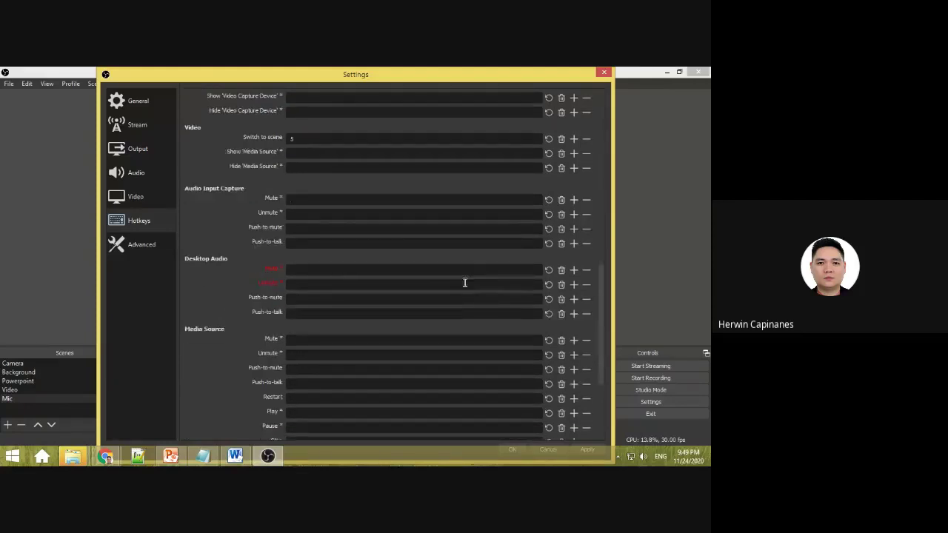
mouse_move(483, 70)
left_mouse_down()
mouse_move(483, 101)
mouse_move(484, 72)
left_mouse_up()
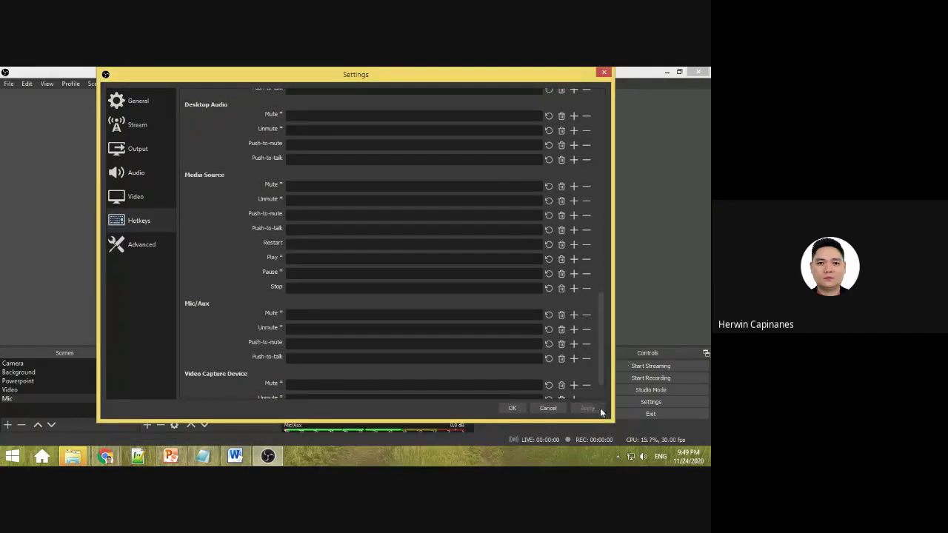
left_click(517, 409)
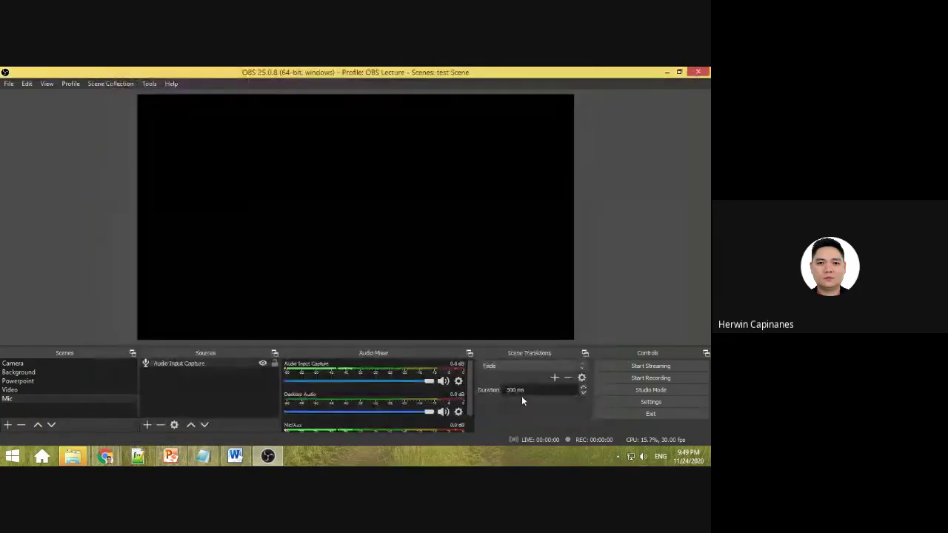
Start a recording and switch the scene to Background, Camera and Video.
key("ctrl+r")
key("Up")
key("Up")
key("Up")
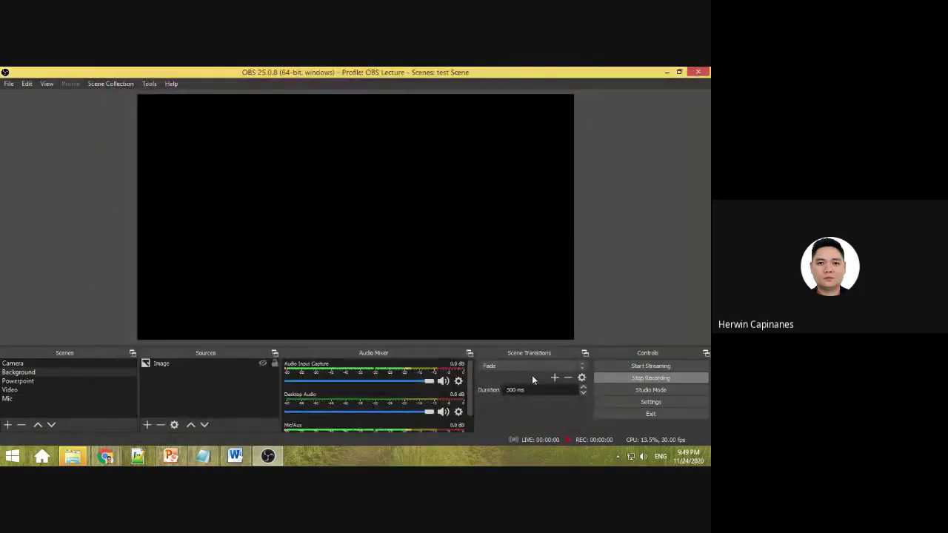
key("Up")
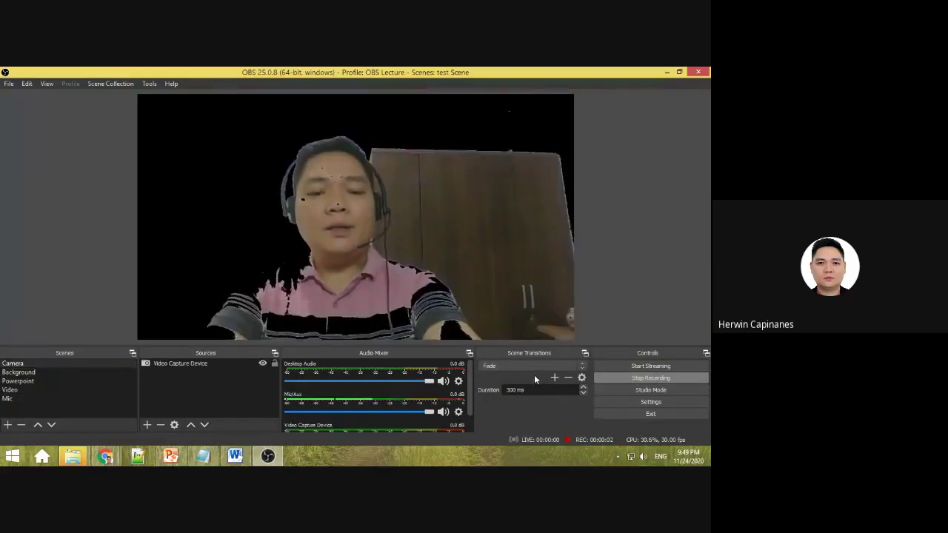
key("Down")
key("Down")
key("Down")
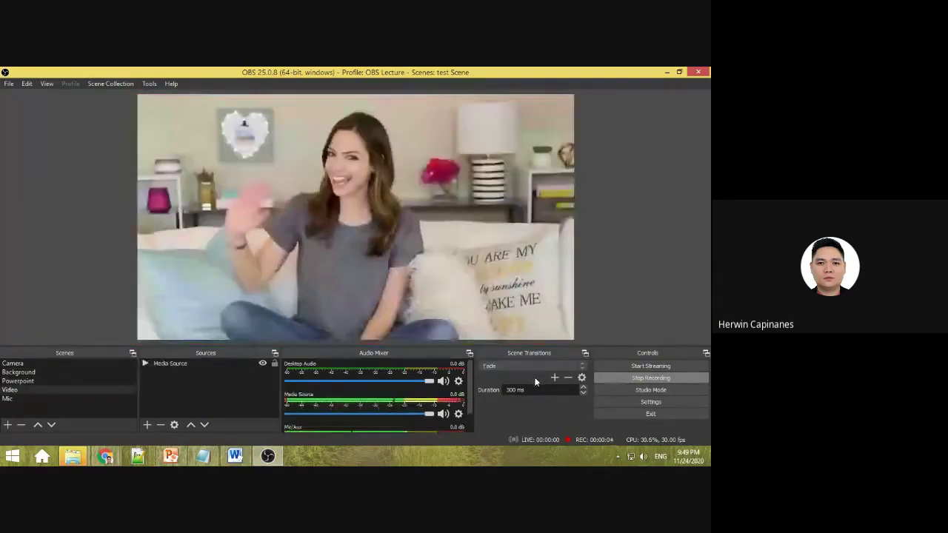
Return to the Camera scene, stop the recording, and alternate between Camera and Background, ending on Background.
key("Up")
key("Up")
key("Up")
key("ctrl+r")
key("Down")
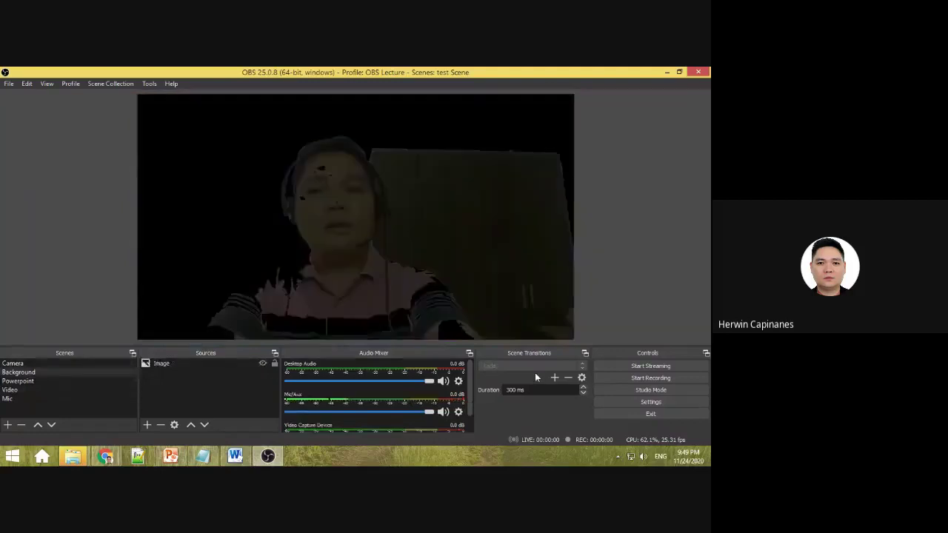
key("Up")
key("Down")
key("Up")
key("Down")
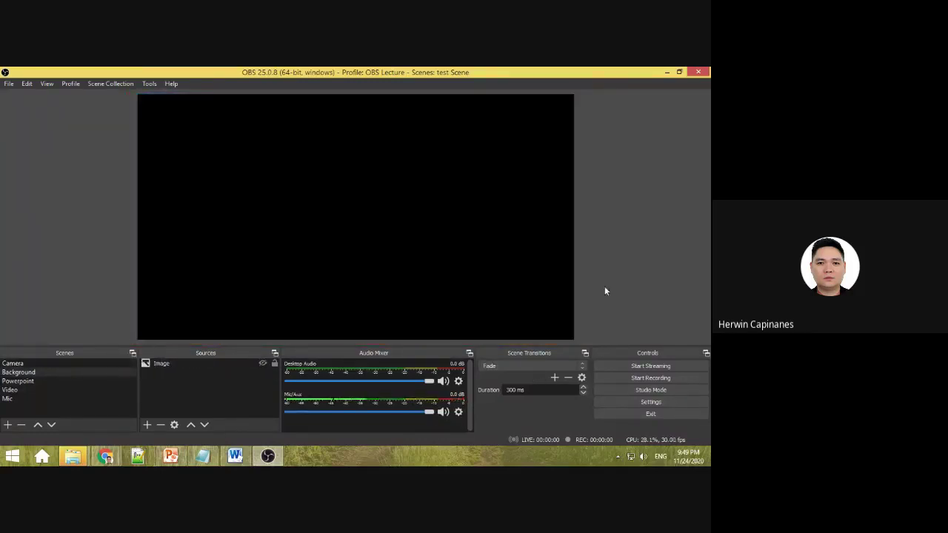
Examine the recording path in the Output settings and close the settings without changes.
left_click(650, 402)
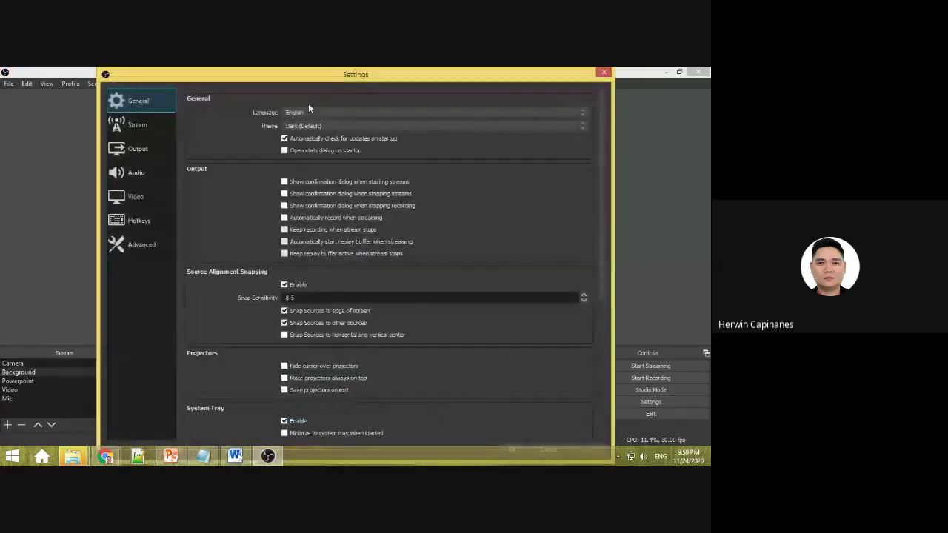
left_click(141, 156)
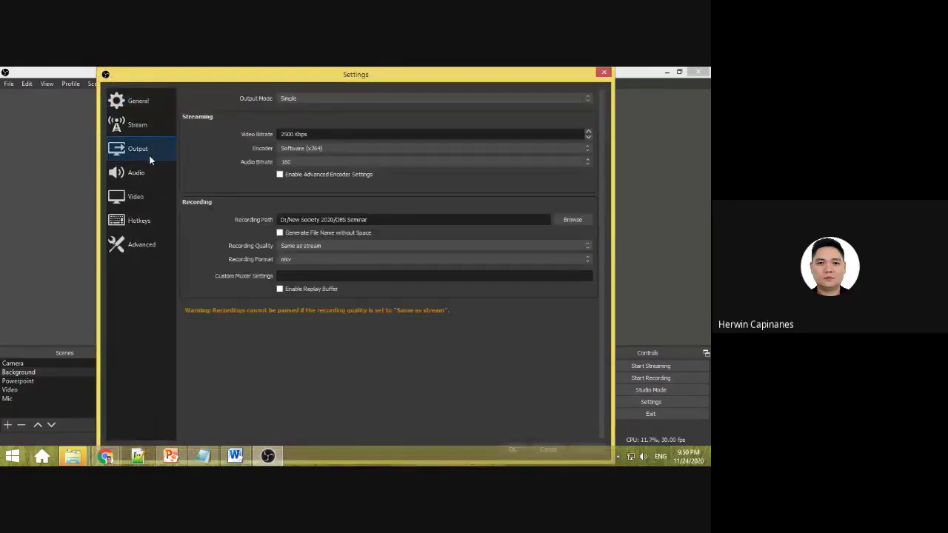
double_click(380, 219)
left_click_drag(379, 220, 262, 211)
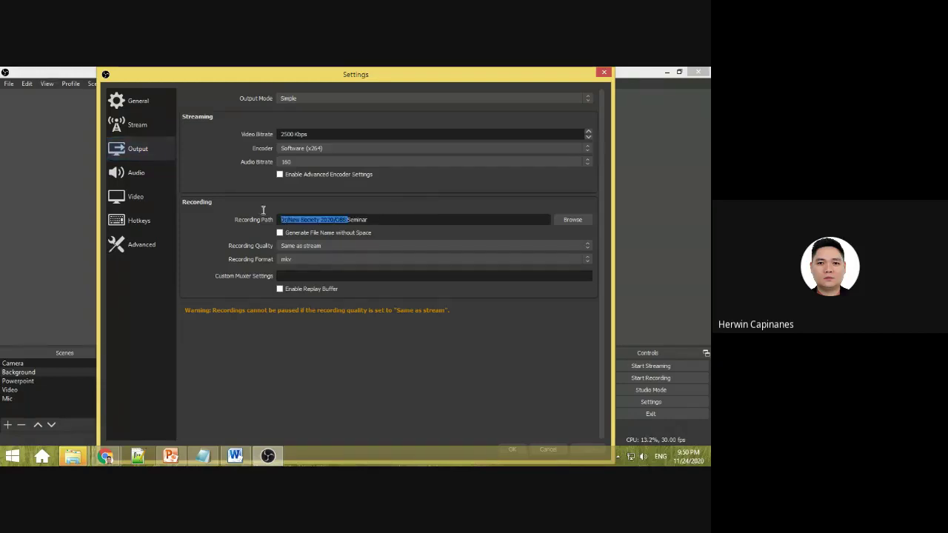
left_click(397, 220)
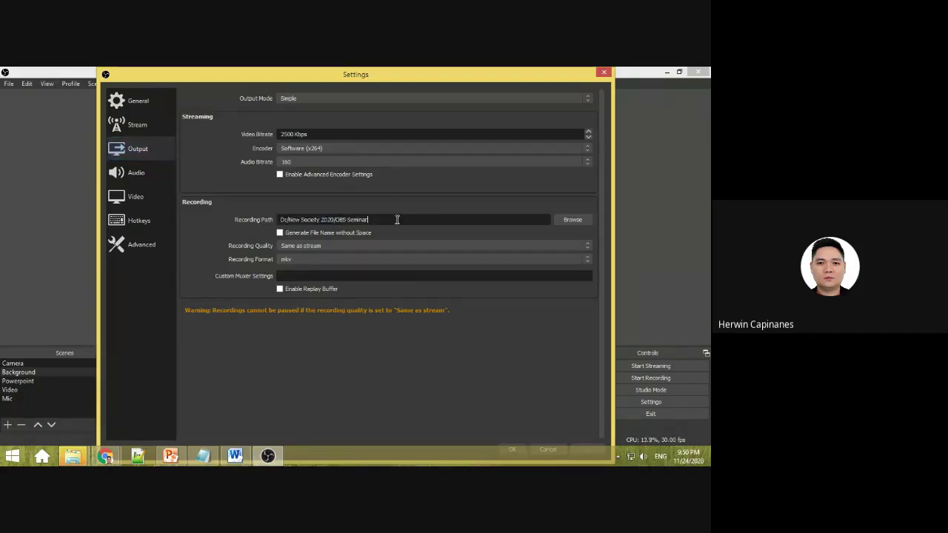
left_click(604, 74)
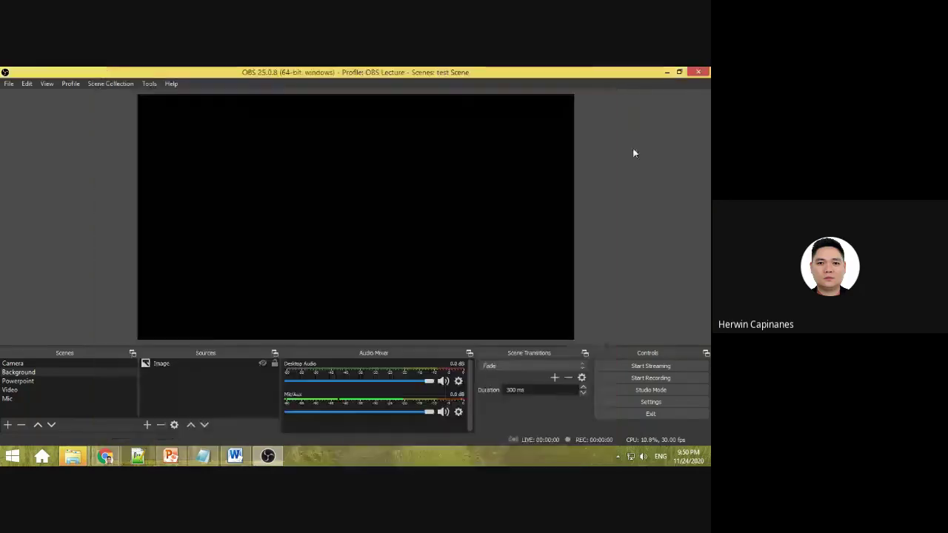
left_click(29, 391)
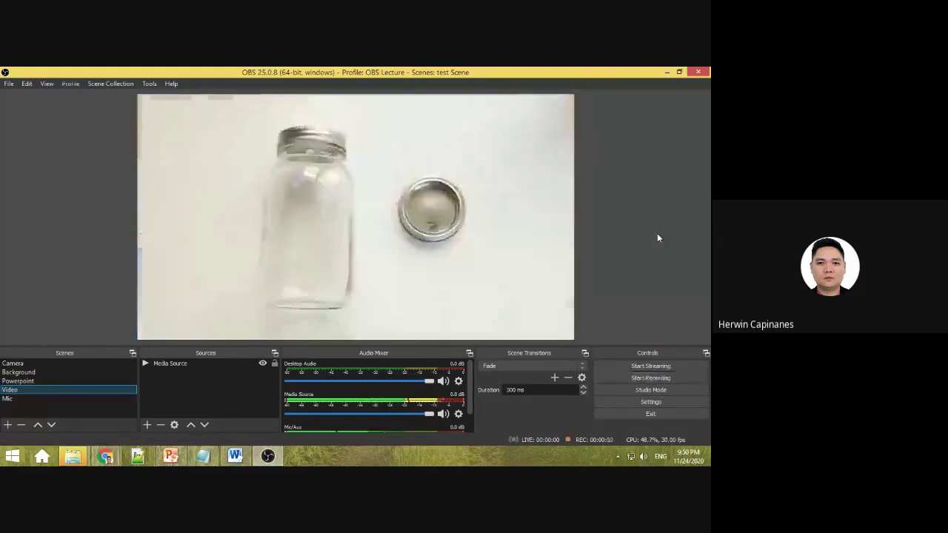
mouse_move(77, 462)
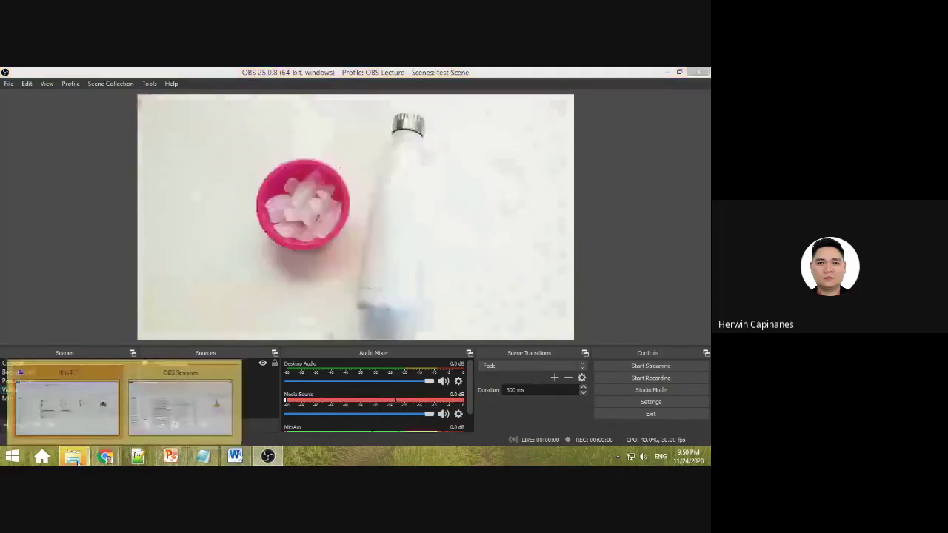
left_click(178, 406)
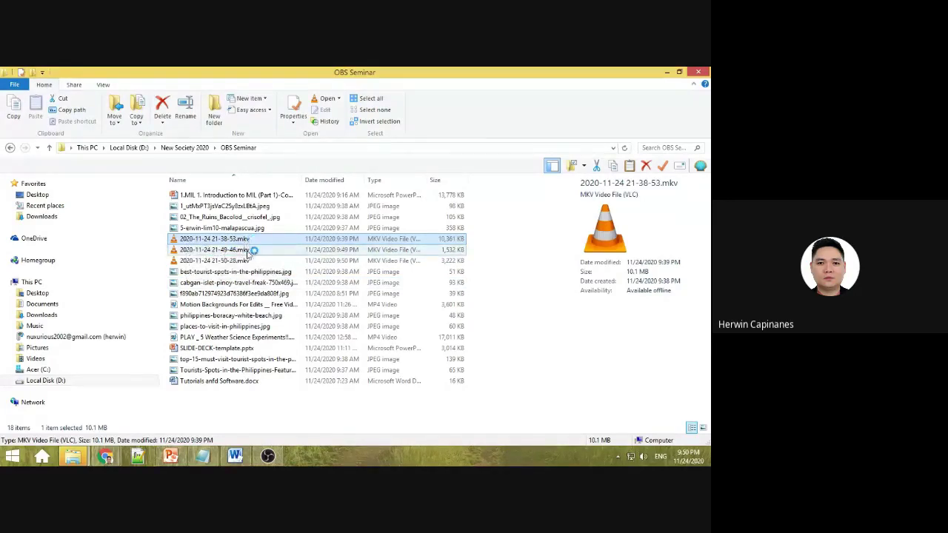
left_click(250, 261)
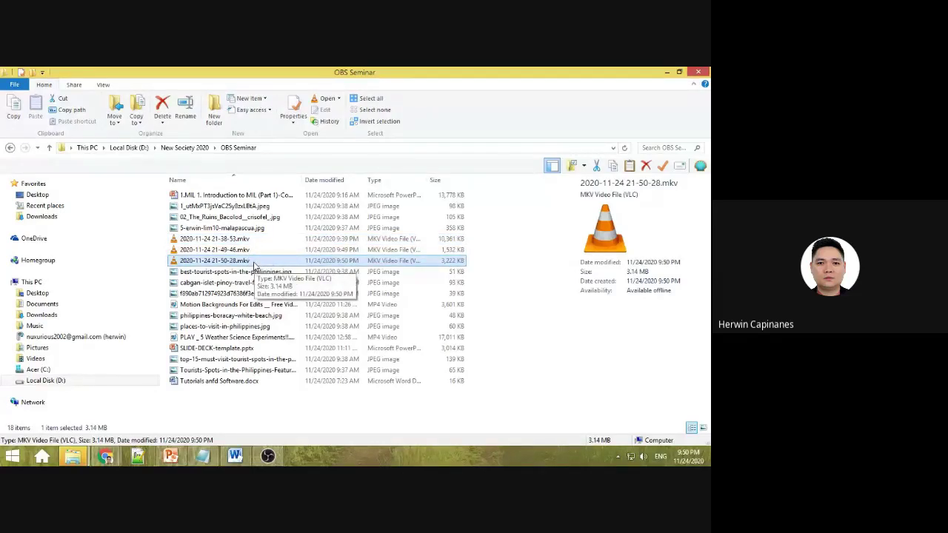
double_click(253, 261)
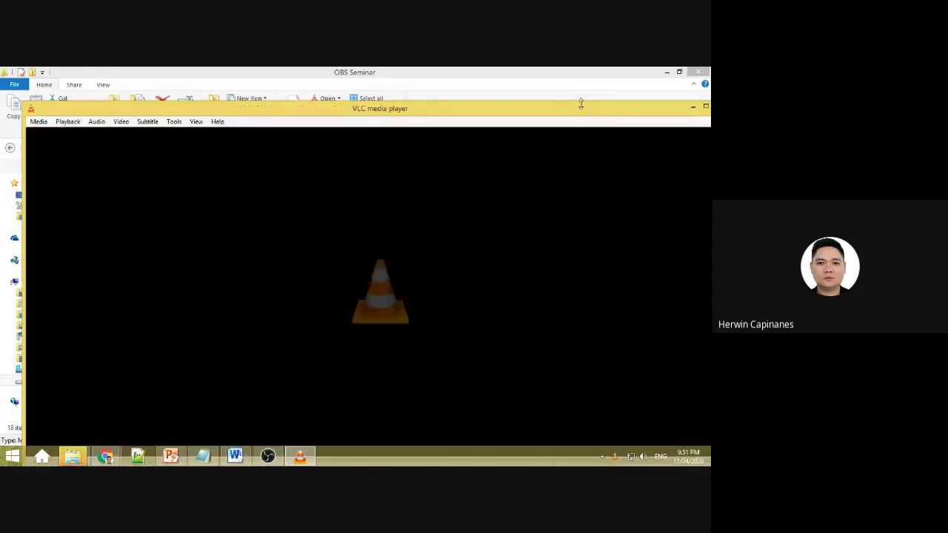
left_click_drag(659, 109, 583, 114)
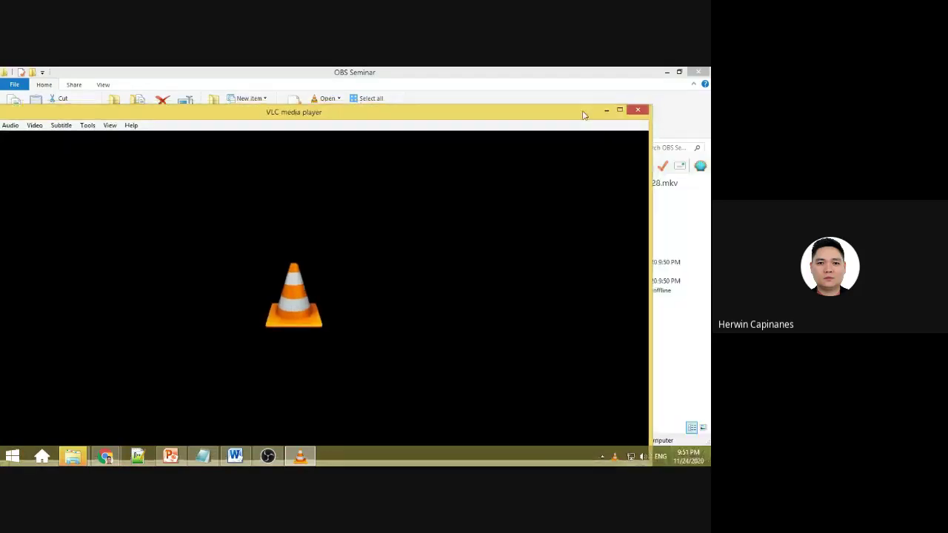
left_click(637, 111)
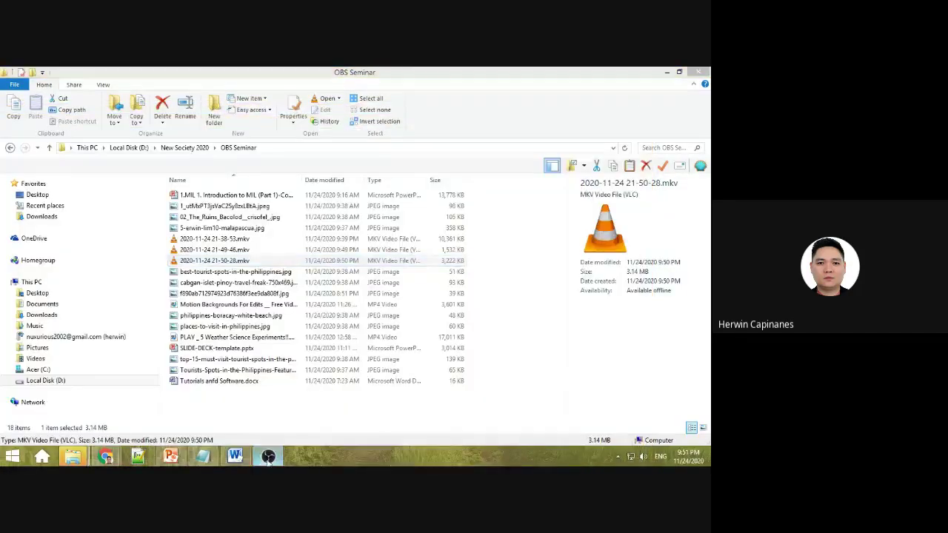
Switch to OBS, check the Google Meet chat, return to OBS and dismiss the presenting notification.
left_click(269, 458)
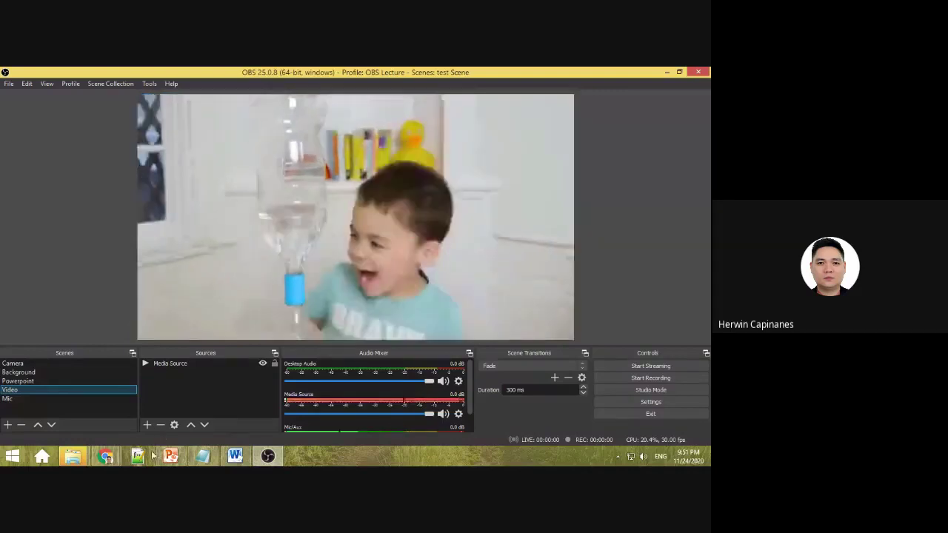
mouse_move(105, 456)
left_click(93, 413)
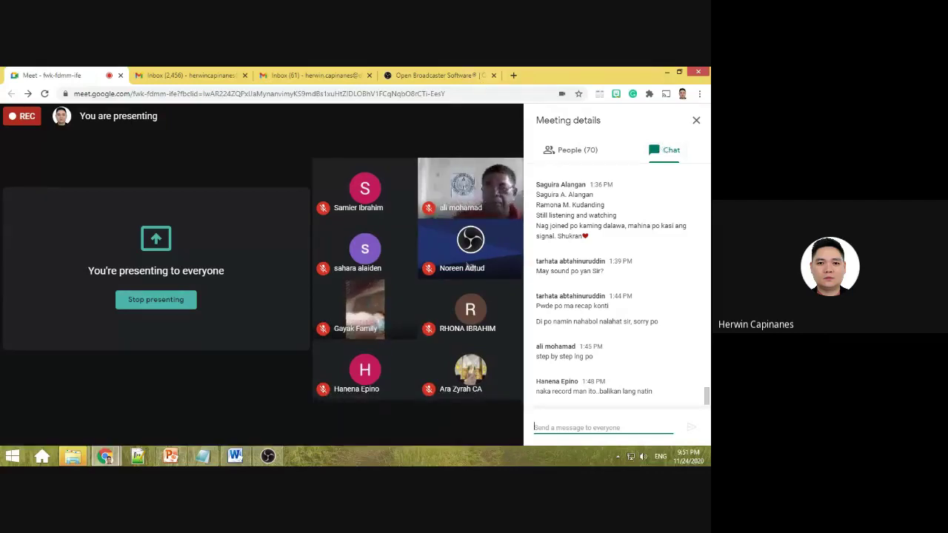
left_click(267, 457)
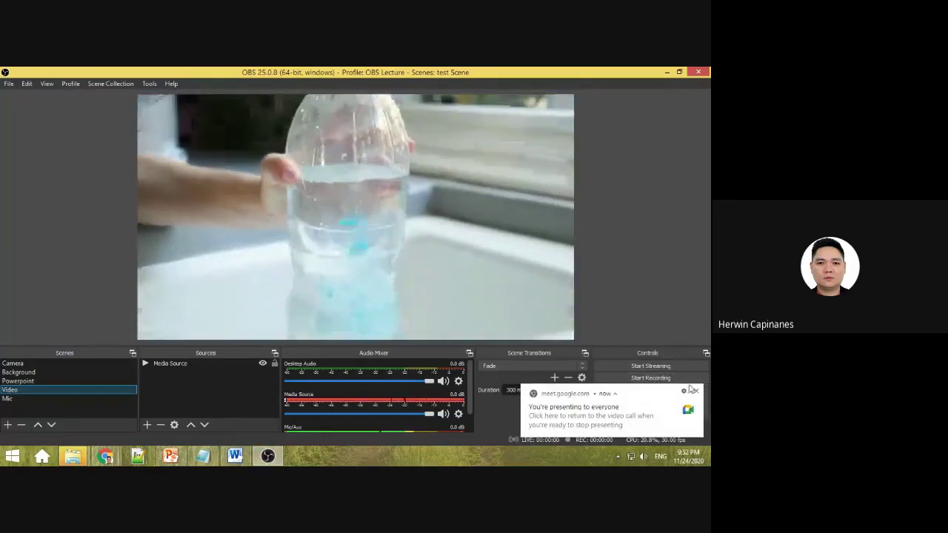
left_click(693, 390)
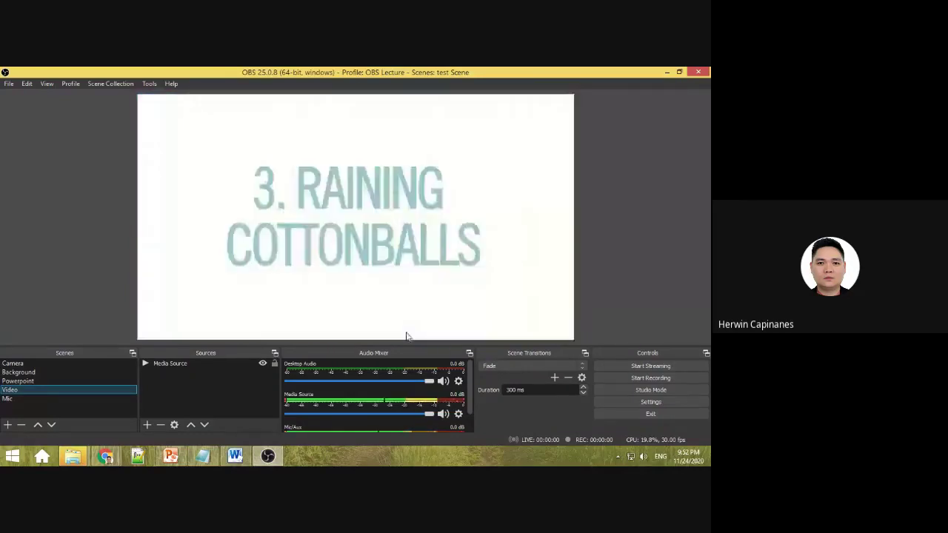
Switch back and forth between the Camera, Background, Powerpoint, Video and Mic scenes to preview each one.
left_click(22, 382)
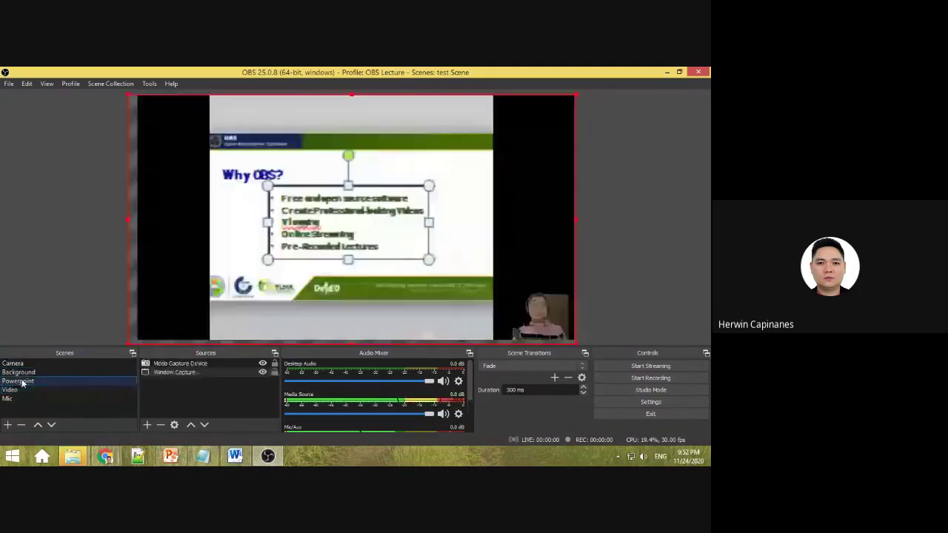
left_click(21, 373)
left_click(20, 364)
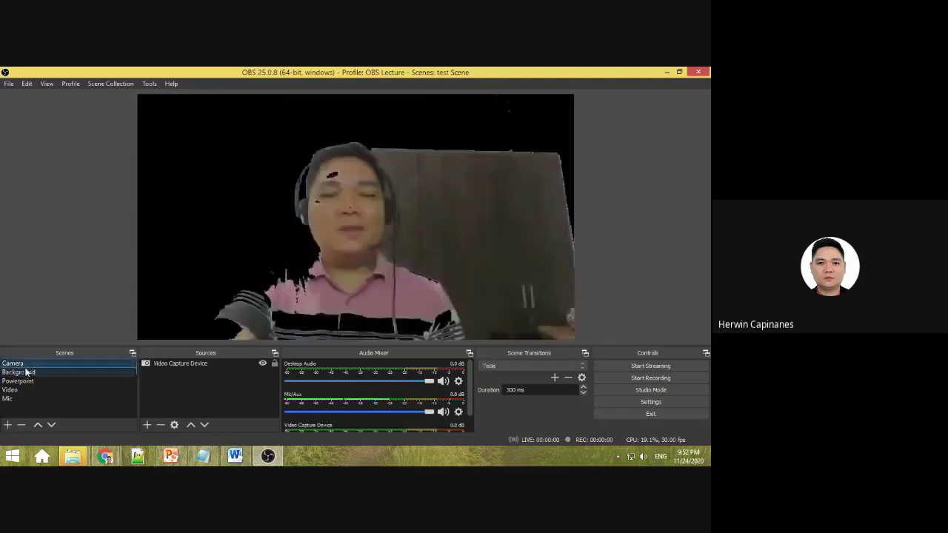
left_click(20, 372)
left_click(22, 381)
left_click(20, 391)
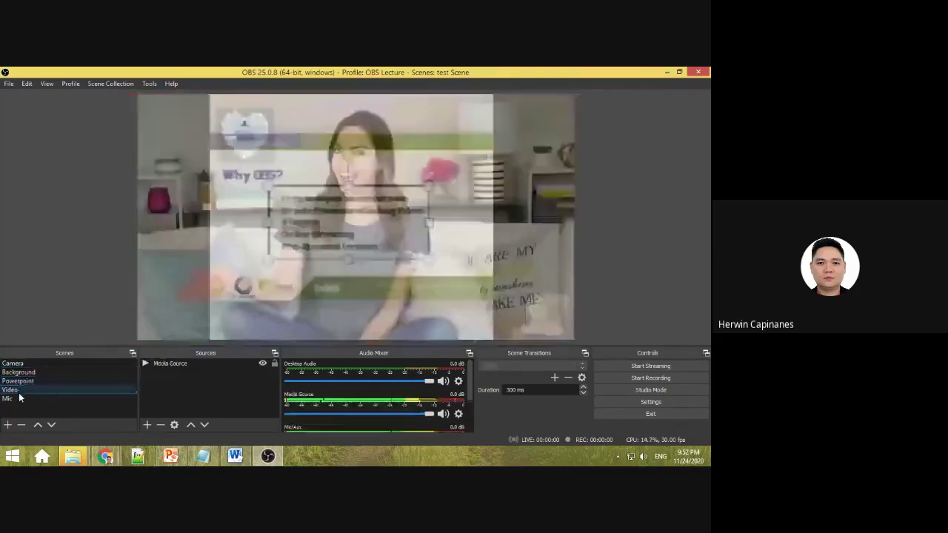
left_click(21, 398)
left_click(29, 391)
left_click(23, 381)
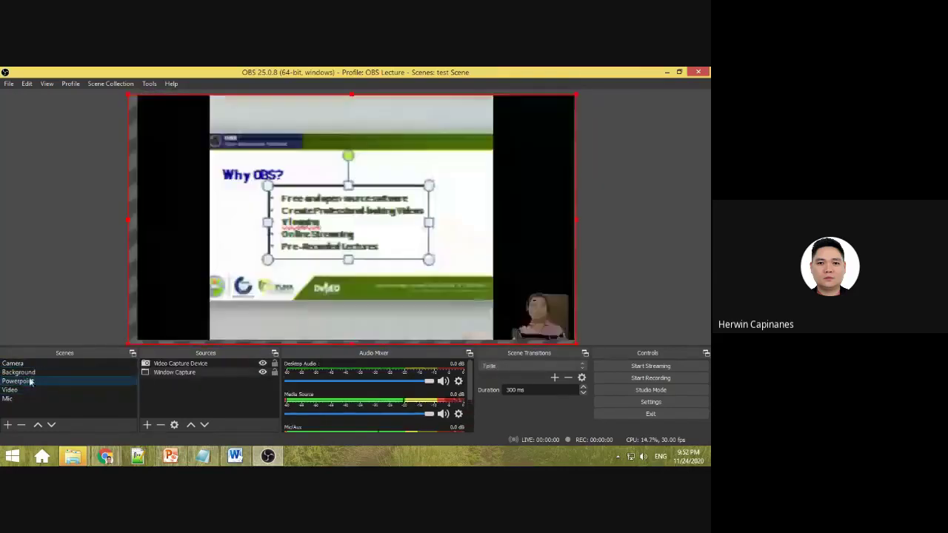
left_click(21, 364)
left_click(32, 373)
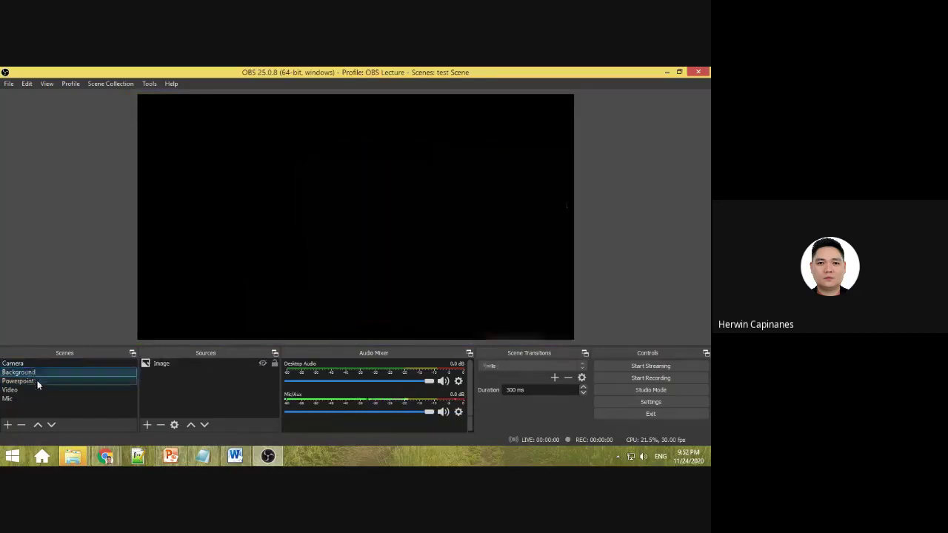
left_click(34, 382)
left_click(32, 390)
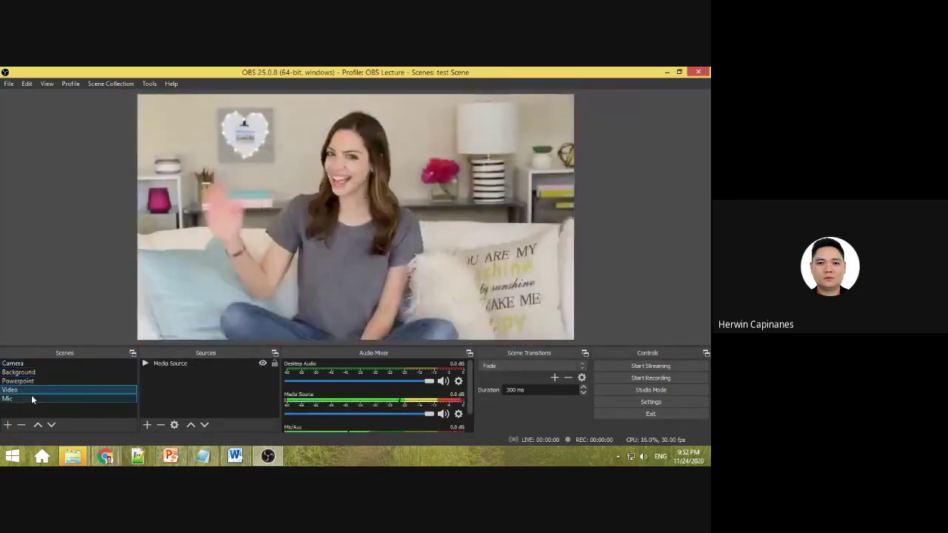
left_click(31, 399)
left_click(26, 390)
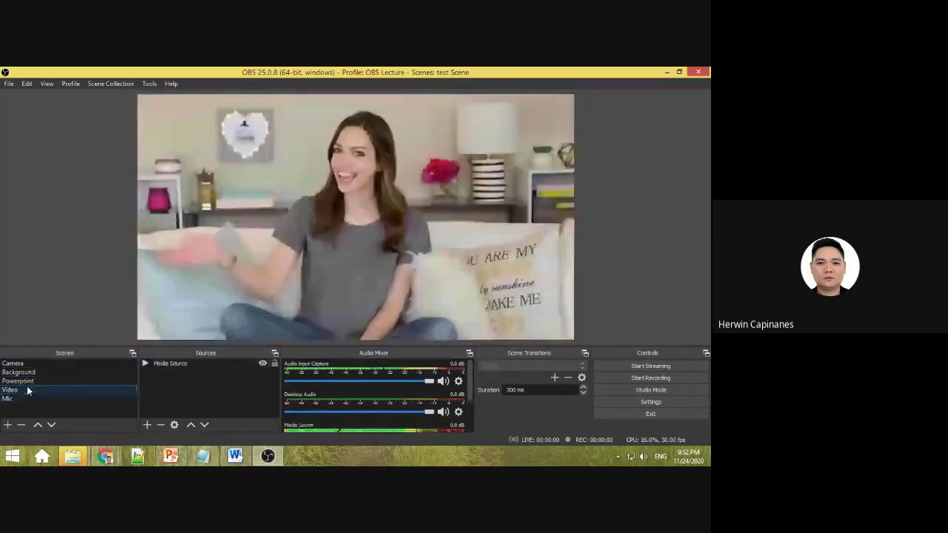
left_click(34, 382)
left_click(35, 372)
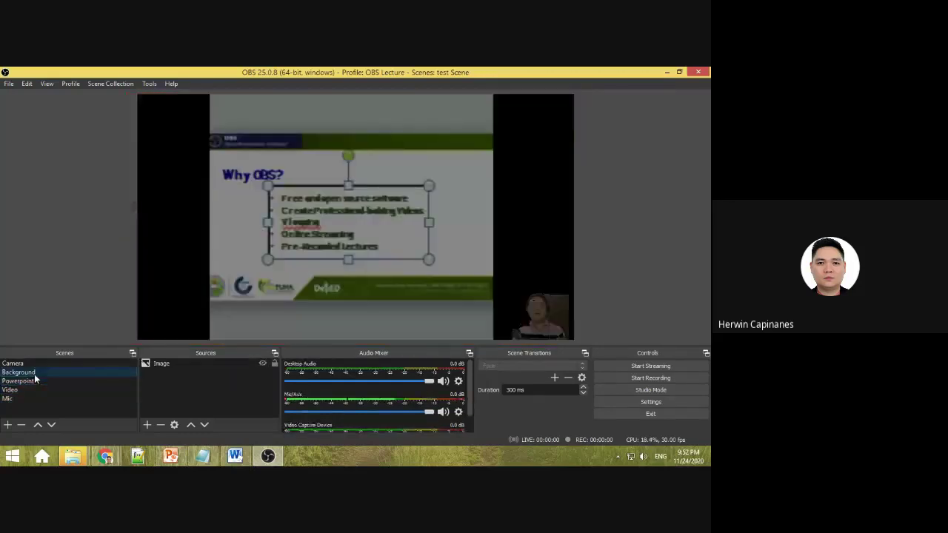
left_click(35, 366)
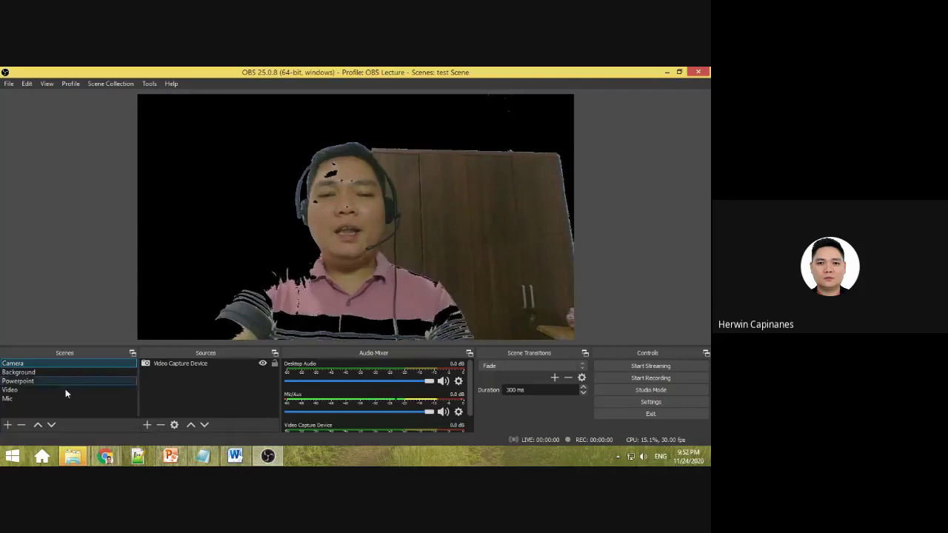
left_click(41, 400)
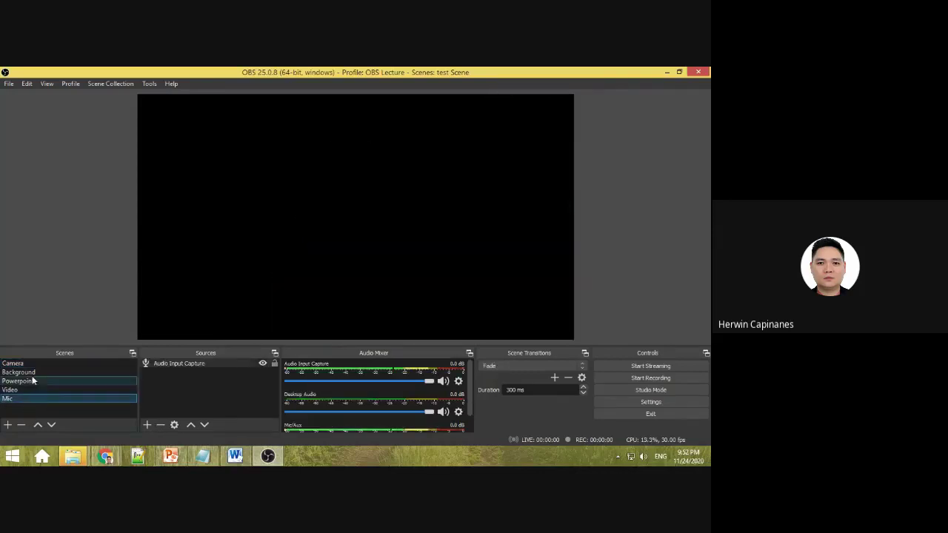
Add a new Display Capture source to the Background scene, check the open meeting window and close the source properties.
left_click(31, 372)
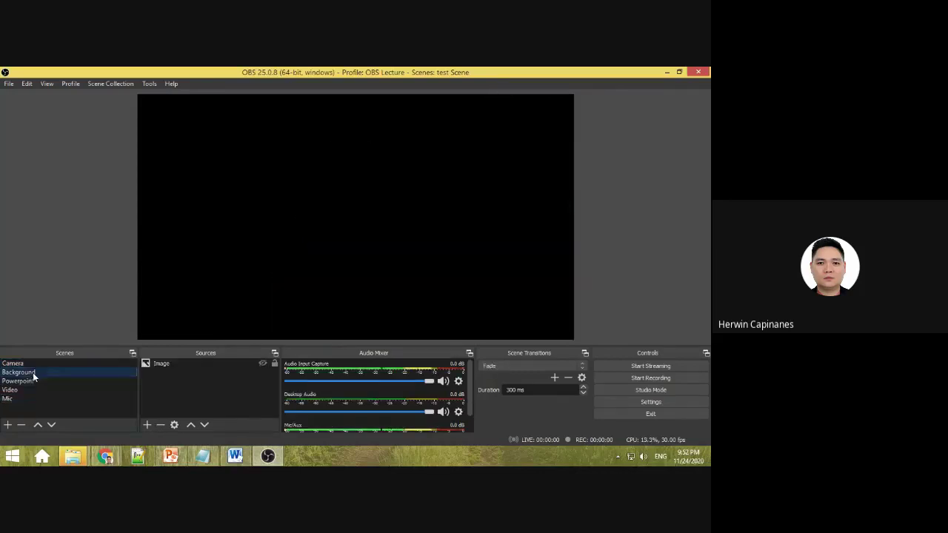
left_click(147, 426)
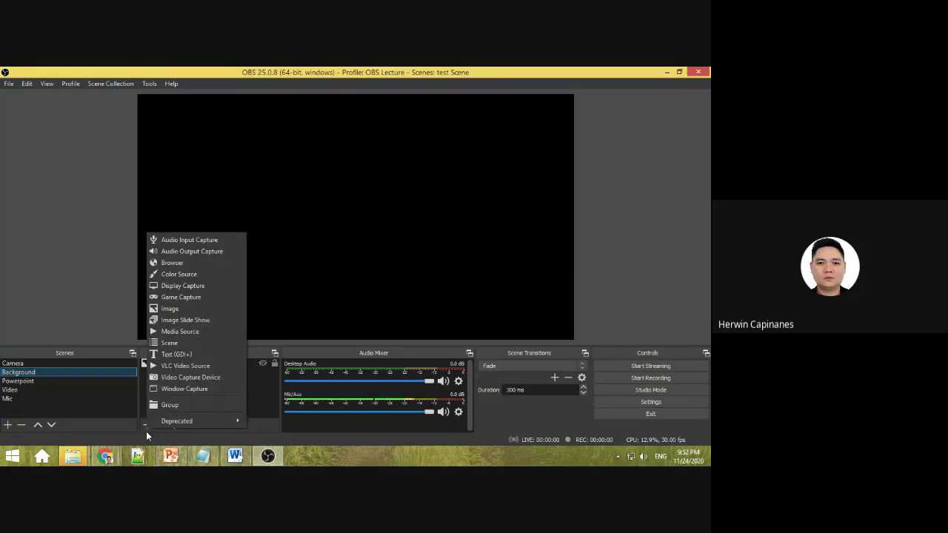
left_click(207, 289)
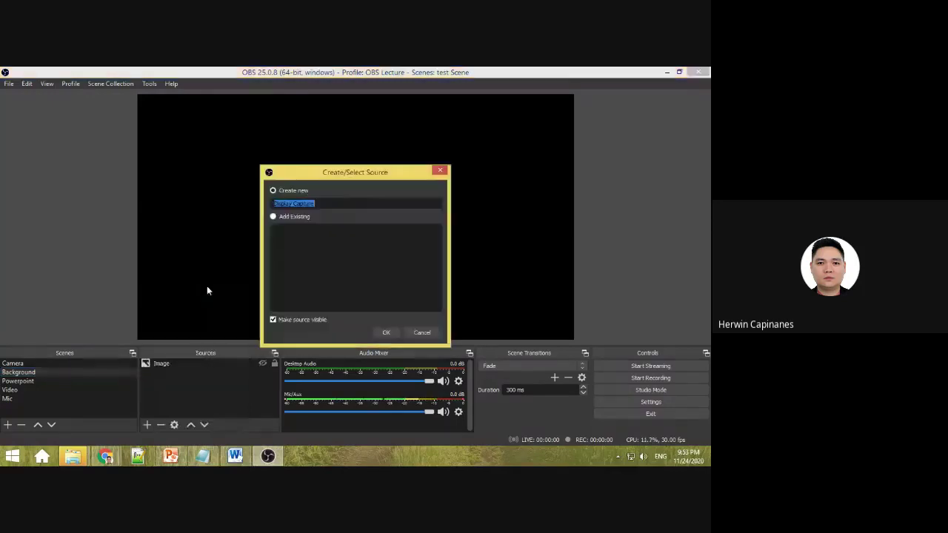
left_click(388, 332)
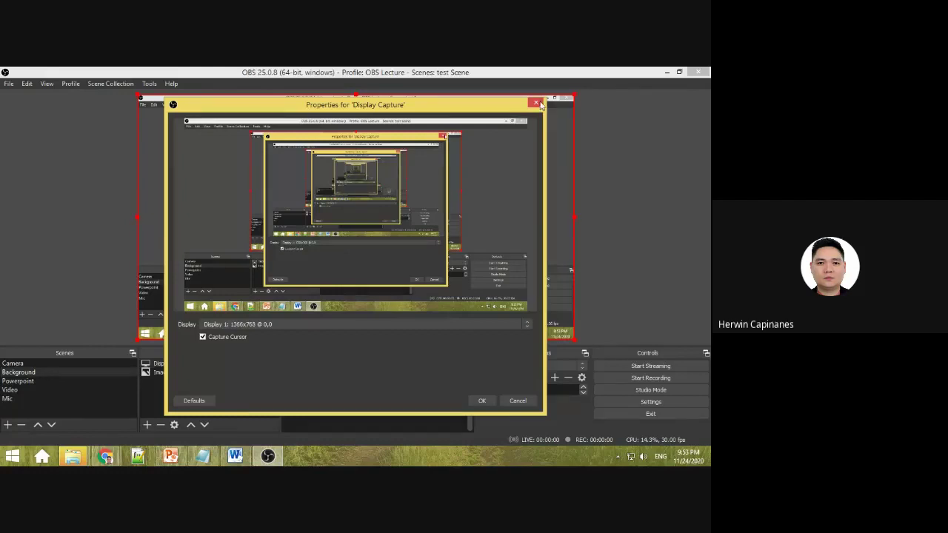
left_click(666, 71)
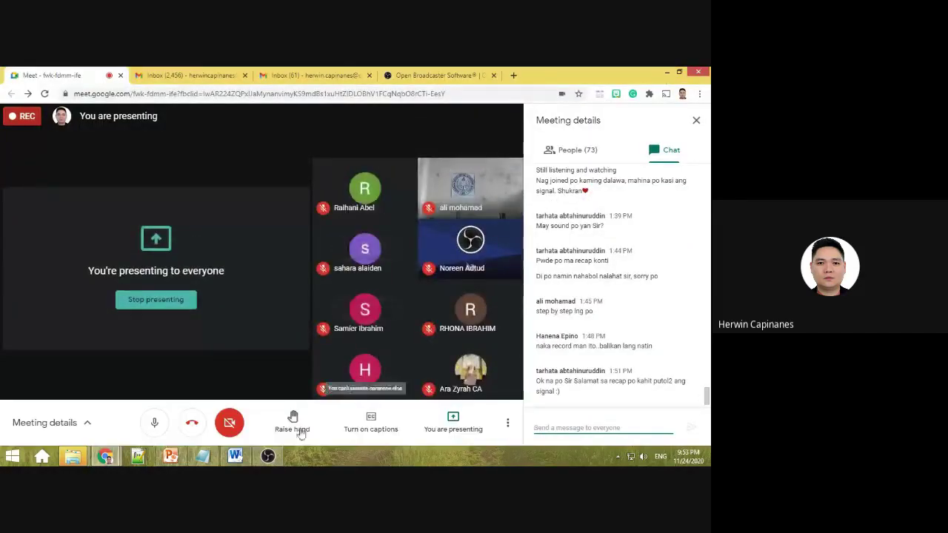
left_click(267, 456)
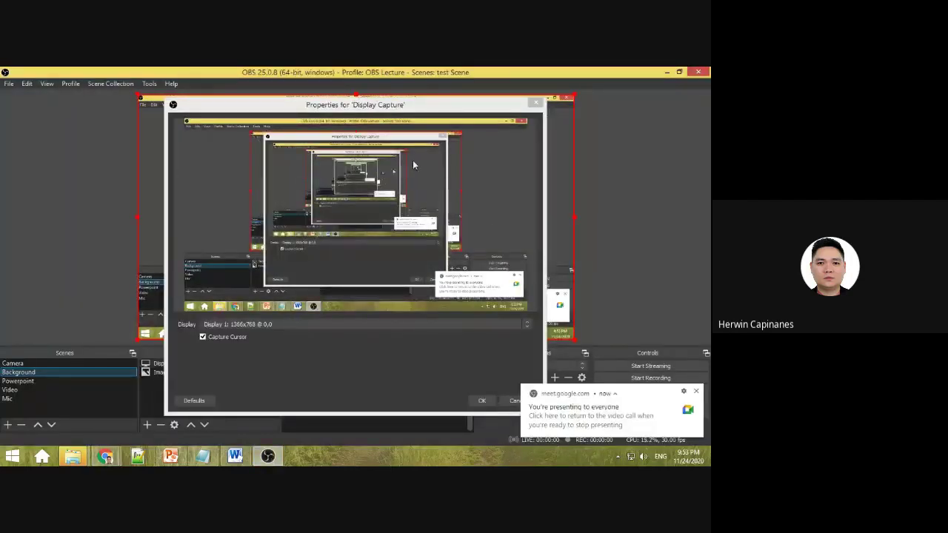
left_click(536, 102)
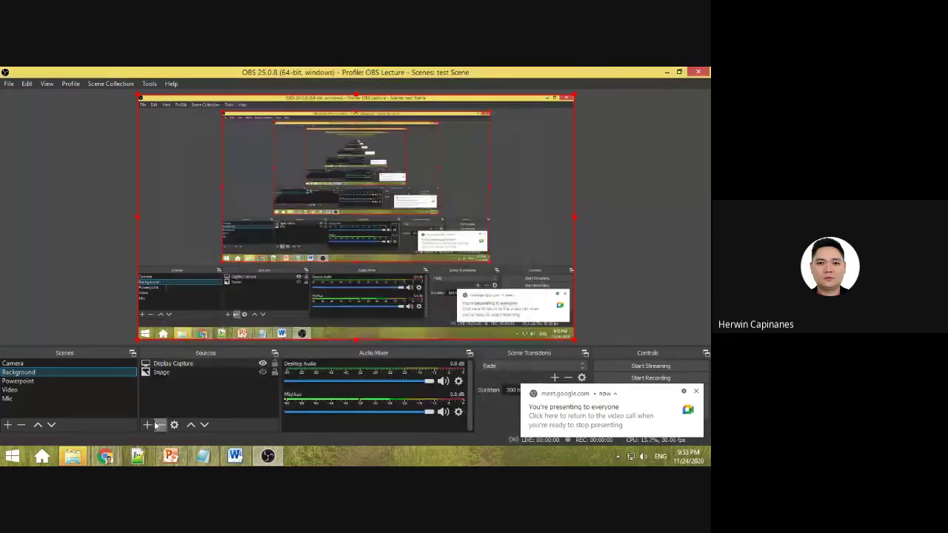
Remove the Display Capture source from the Background scene.
right_click(191, 363)
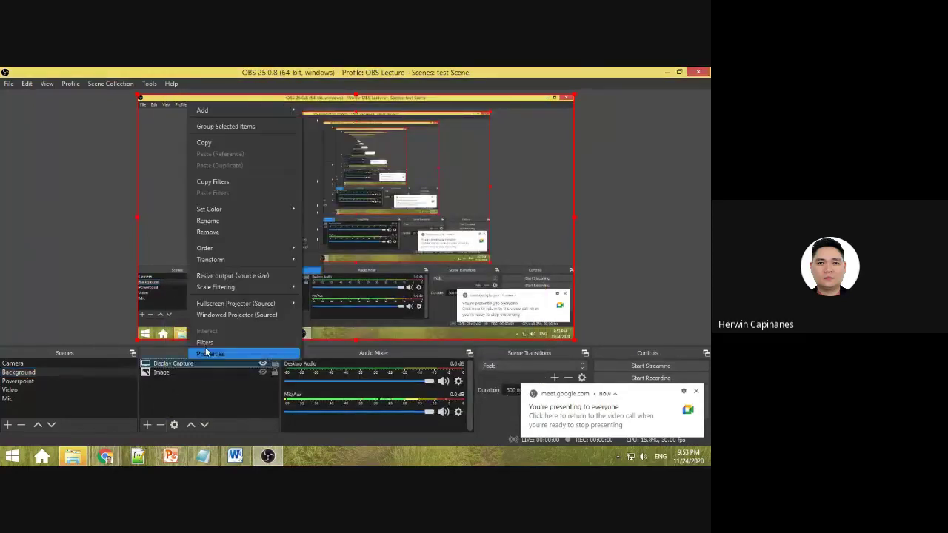
left_click(234, 233)
left_click(375, 271)
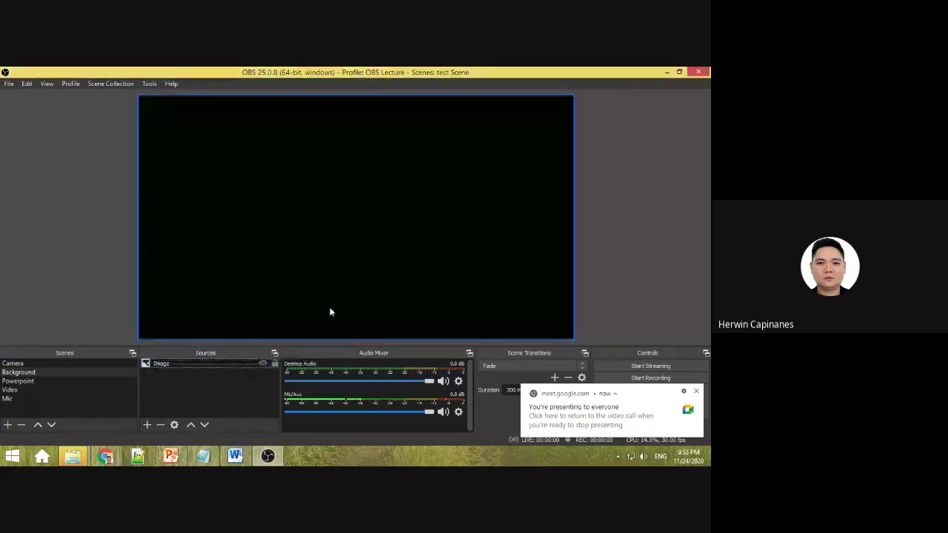
Add a new Display Capture source to the Background scene again and close its properties.
left_click(148, 425)
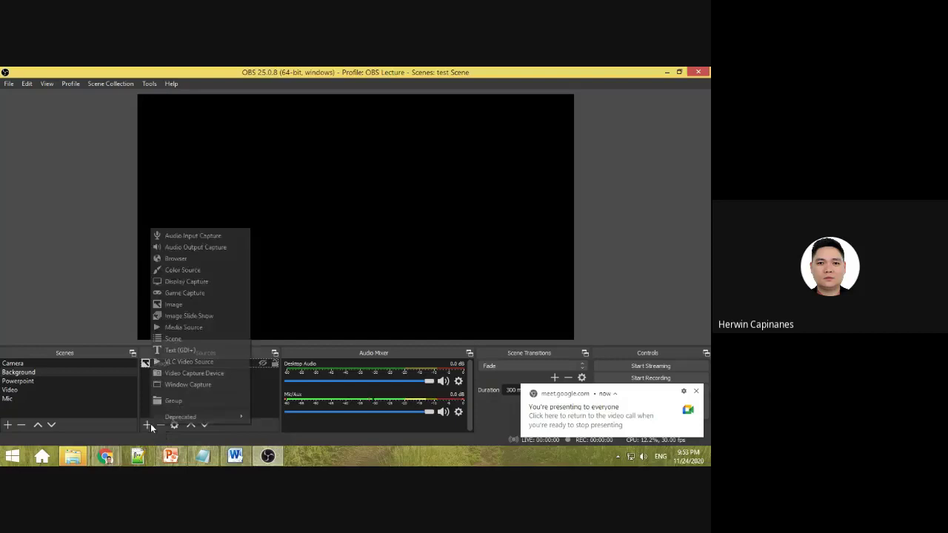
left_click(188, 282)
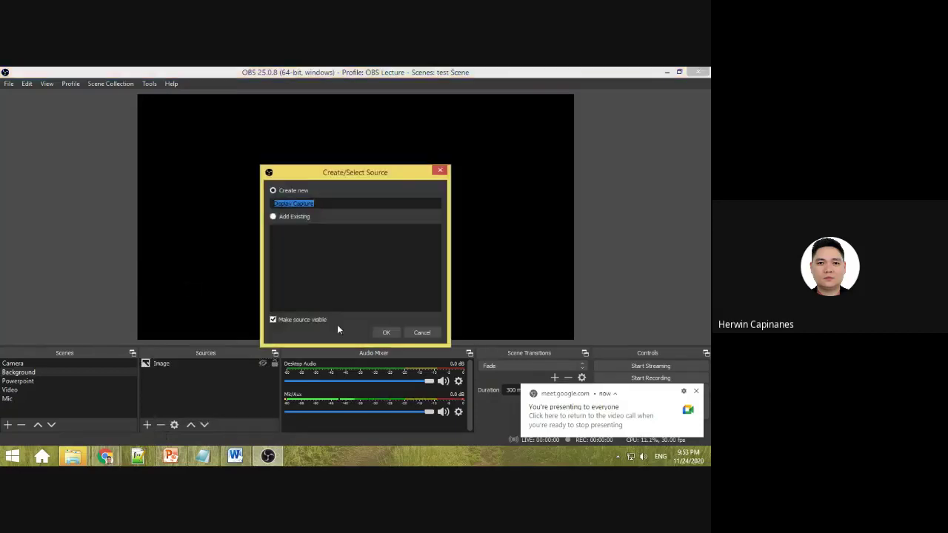
left_click(386, 333)
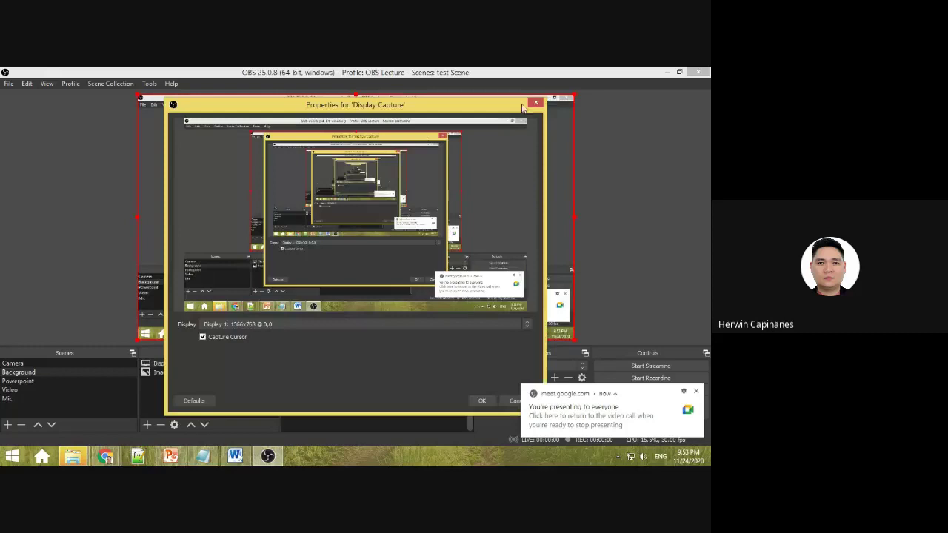
left_click(535, 103)
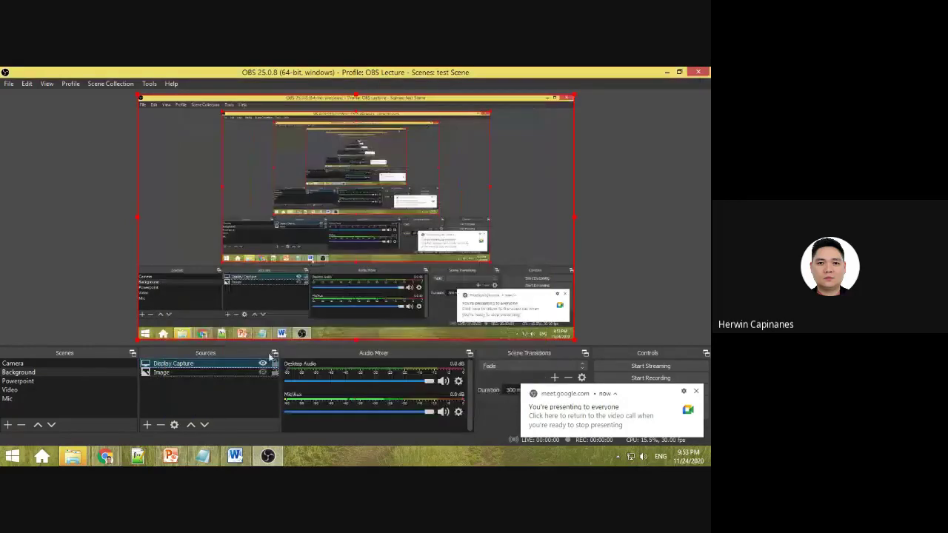
Remove the re-added Display Capture source from the Background scene and confirm the removal.
right_click(240, 362)
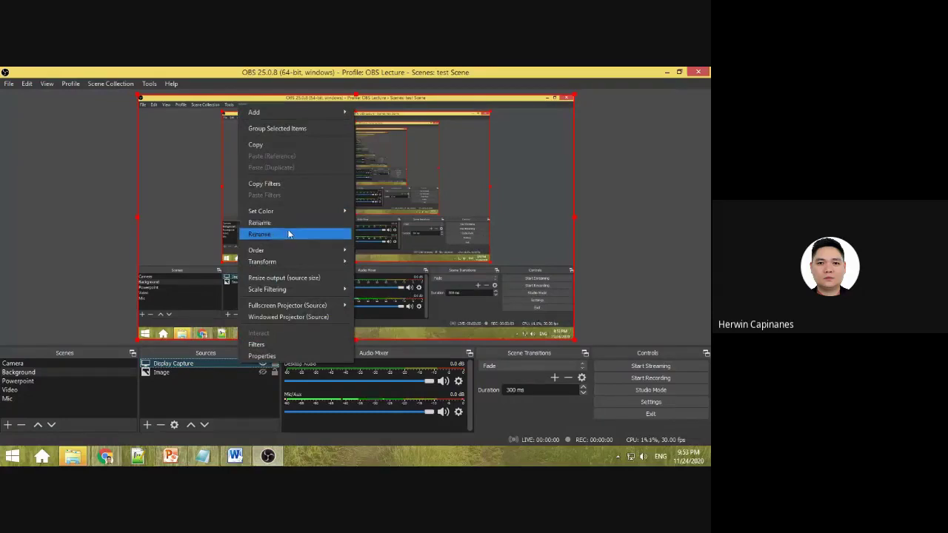
left_click(289, 235)
left_click(383, 278)
left_click(147, 426)
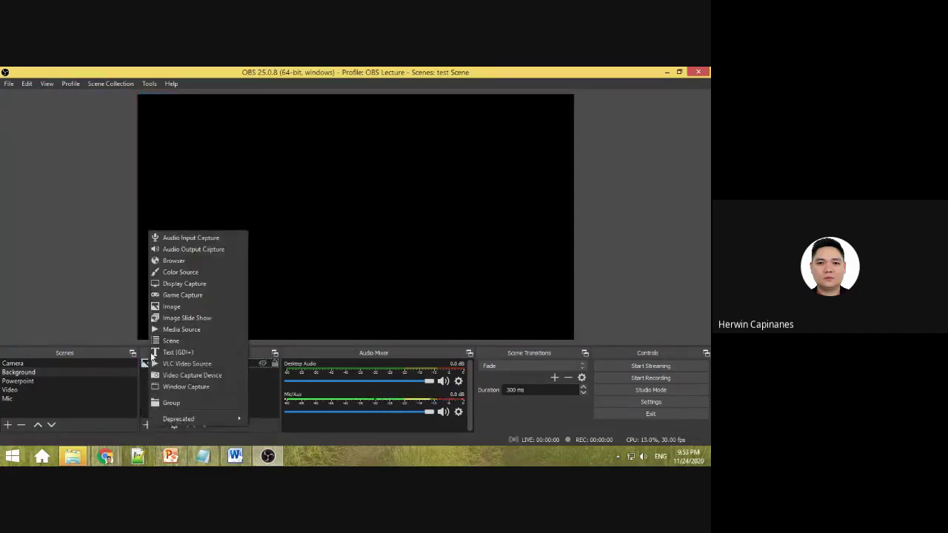
left_click(171, 342)
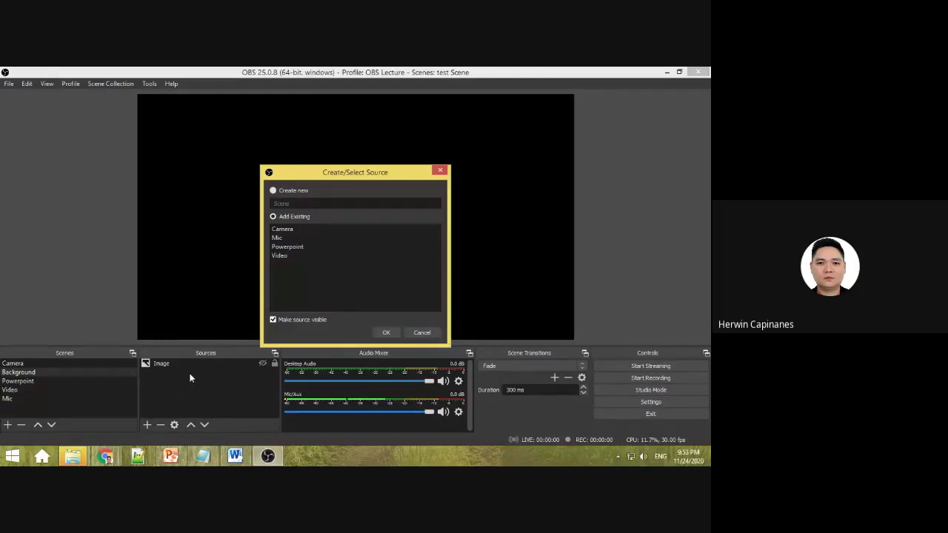
left_click(421, 333)
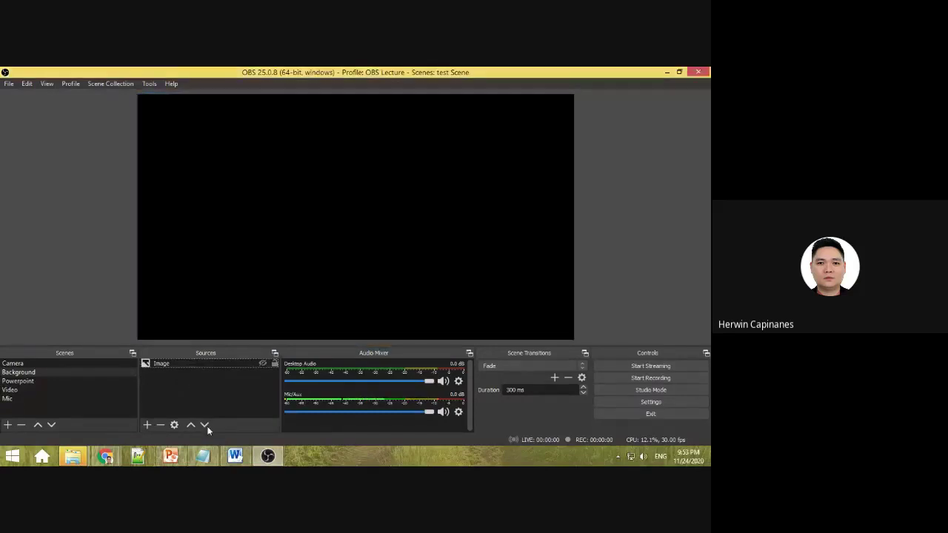
left_click(147, 426)
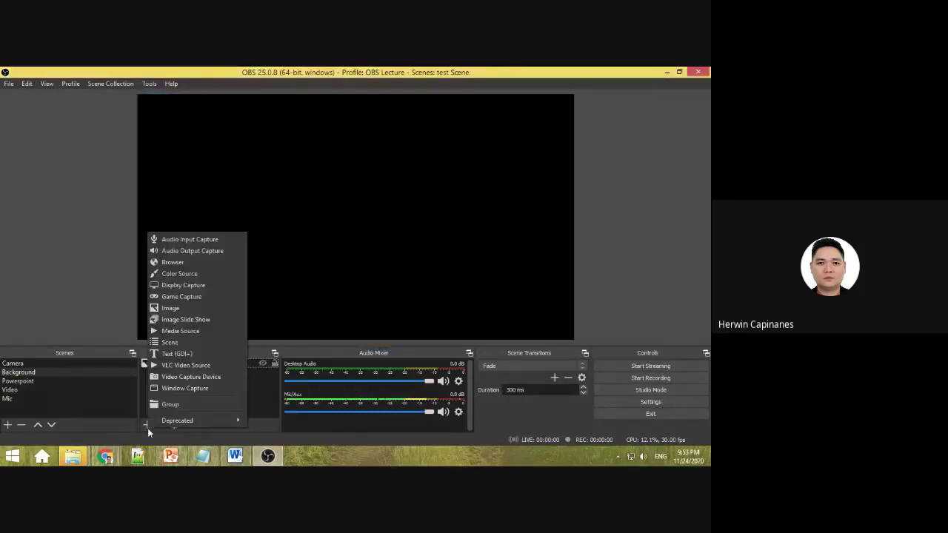
left_click(201, 319)
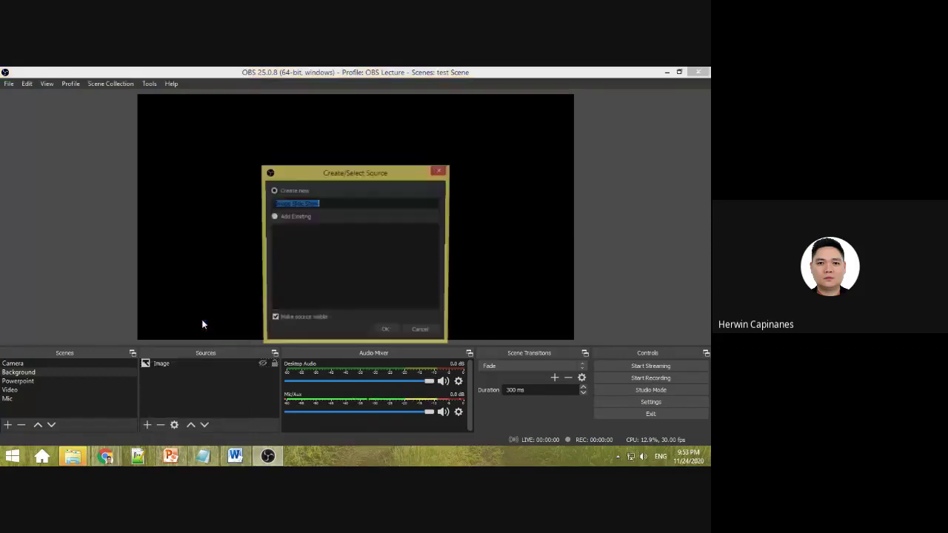
left_click(435, 335)
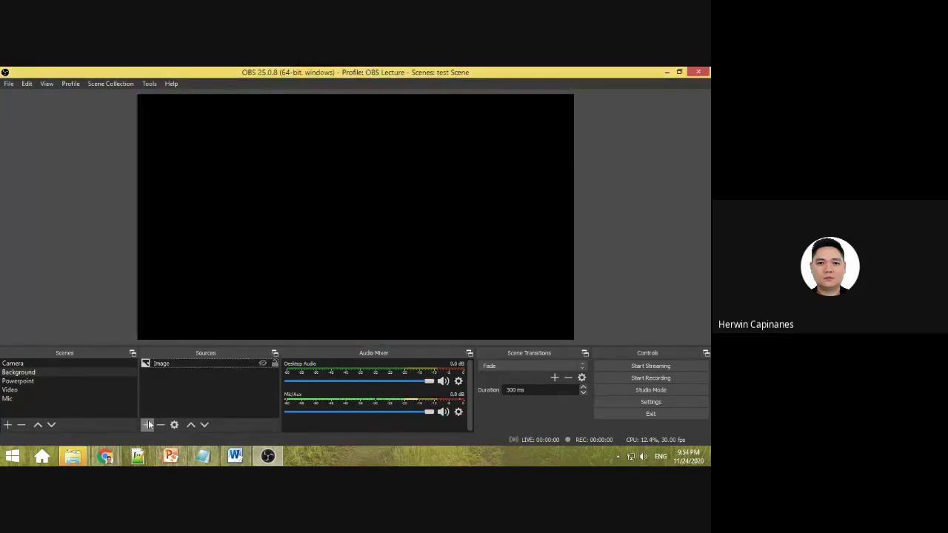
Add a new Image Slide Show source to the Background scene and look through its slide and playback properties.
left_click(148, 424)
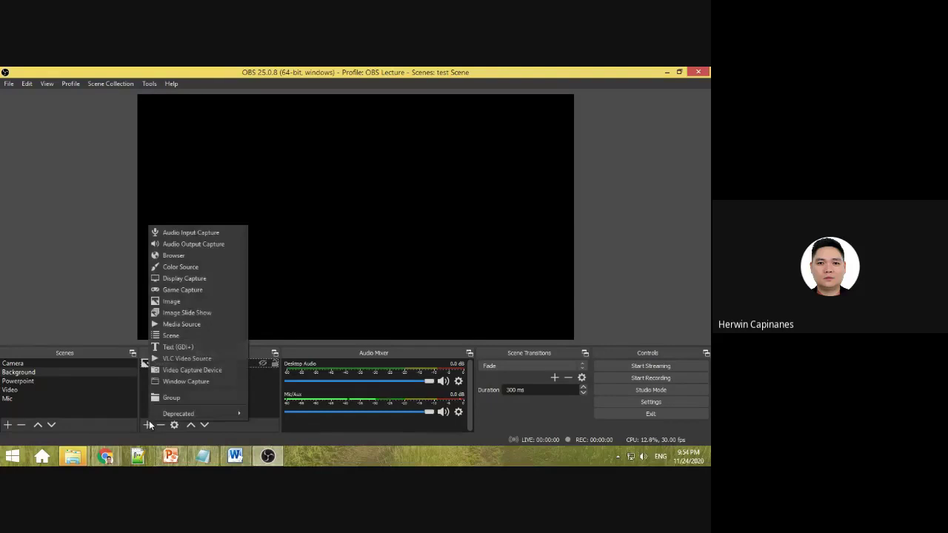
left_click(202, 311)
left_click(387, 332)
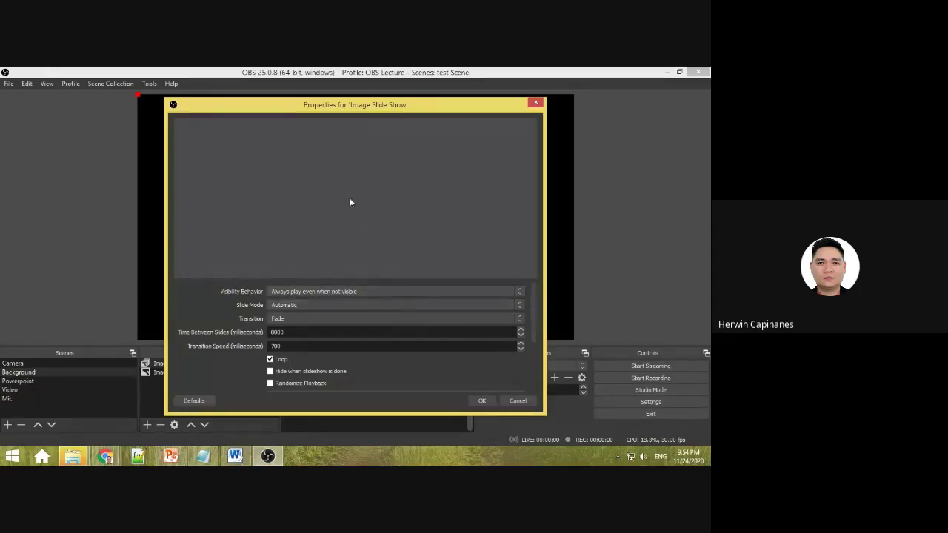
scroll(466, 318, "down", 3)
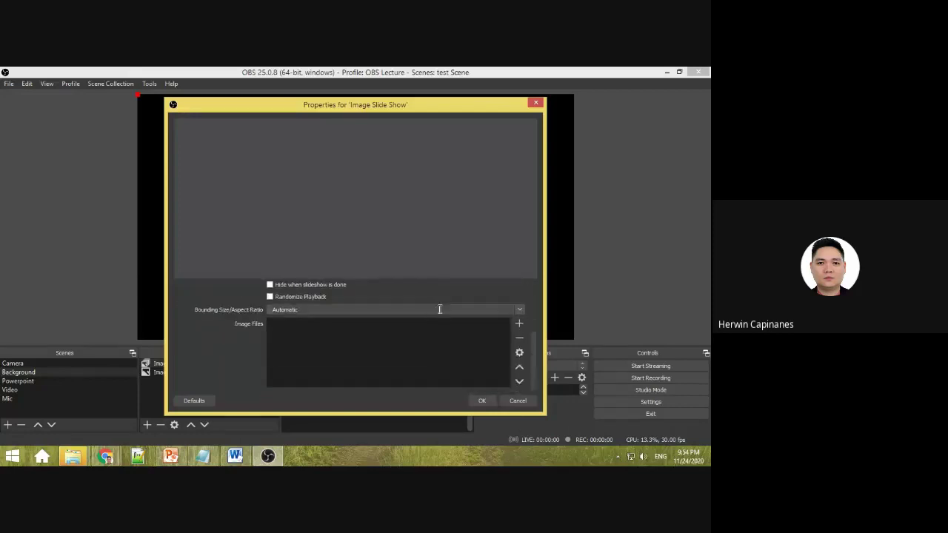
scroll(449, 326, "up", 3)
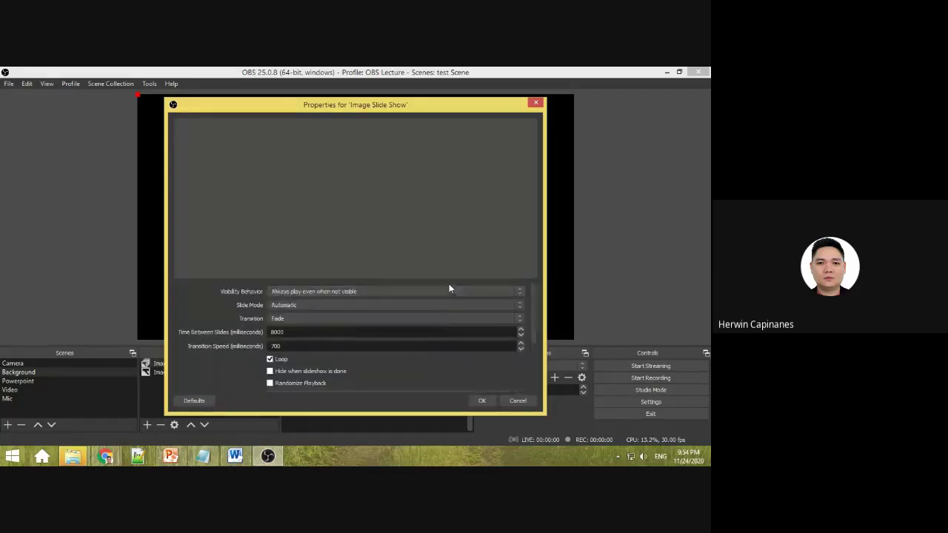
scroll(449, 289, "down", 3)
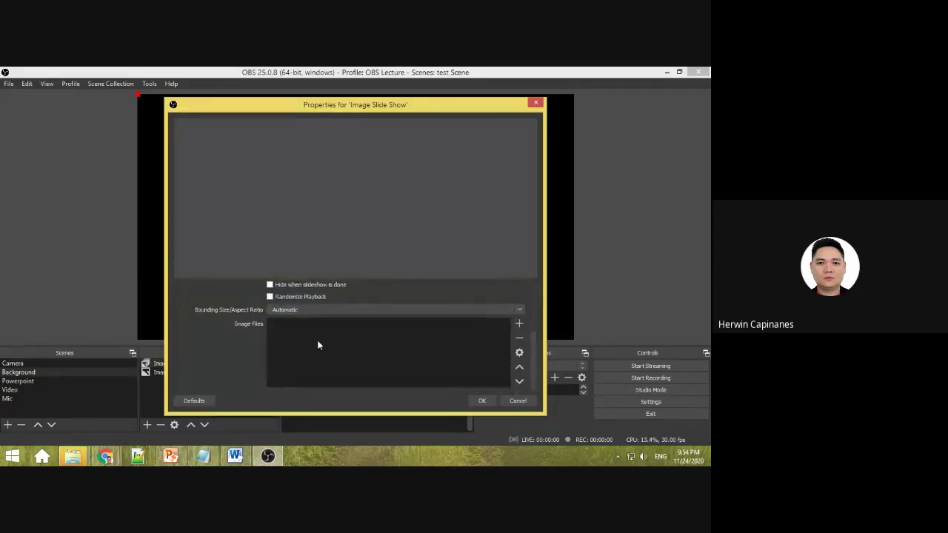
Add the first five images from the OBS Seminar folder to the slide show's image files, leaving out the quote image.
left_click(519, 323)
left_click(535, 335)
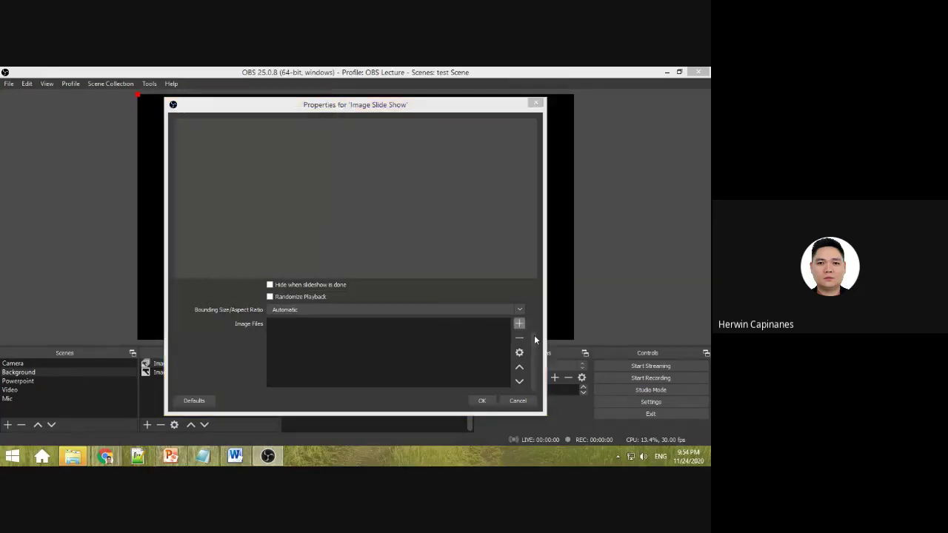
left_click(135, 159)
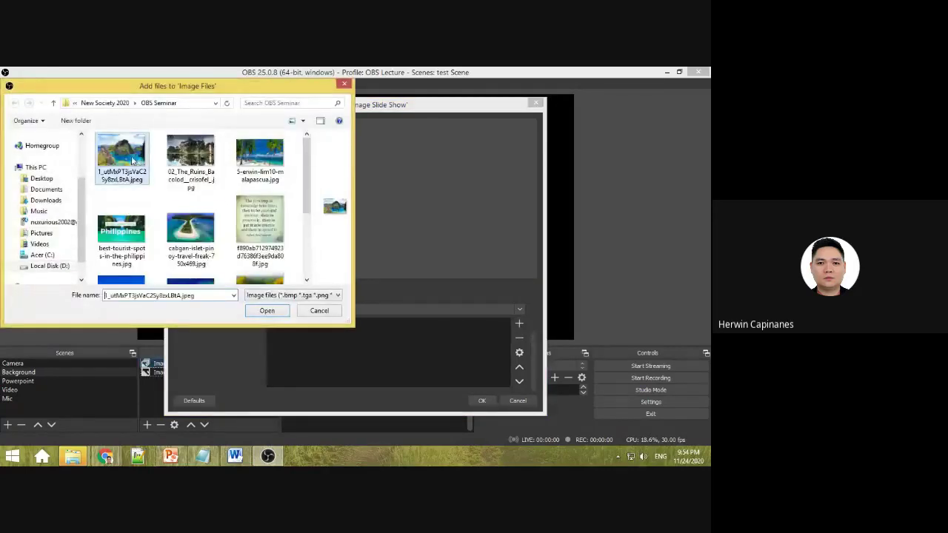
left_click(183, 160, "ctrl")
left_click(259, 156, "ctrl")
left_click(191, 228, "ctrl")
left_click(122, 230, "ctrl")
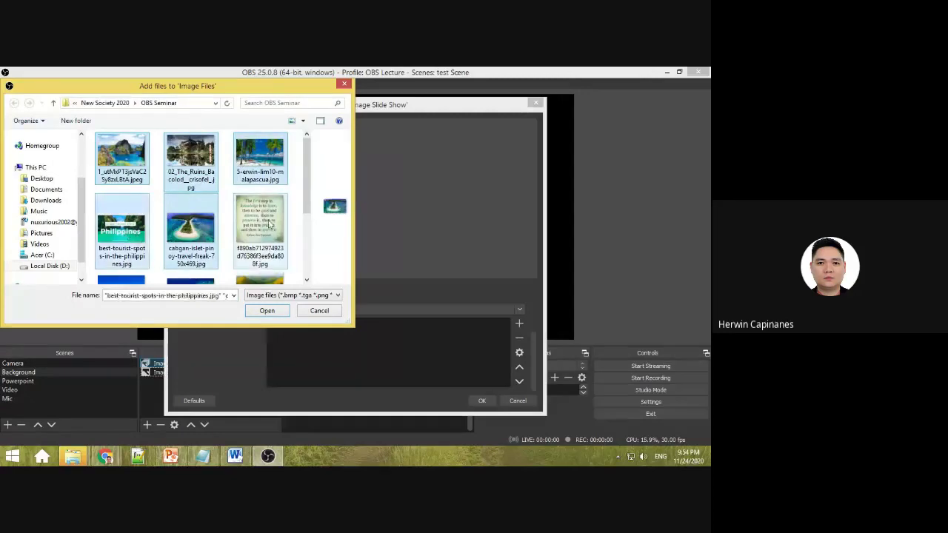
left_click(269, 223, "ctrl")
left_click(269, 223, "ctrl")
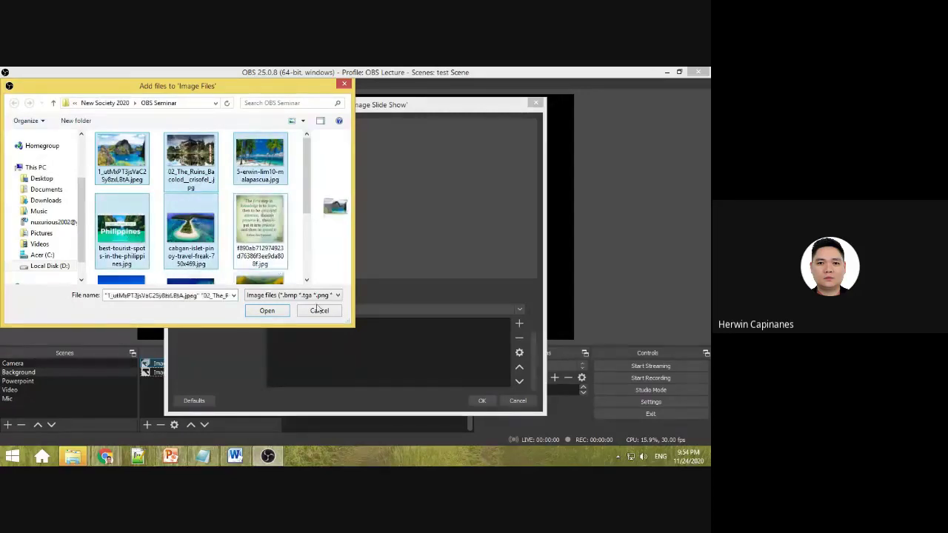
left_click(268, 311)
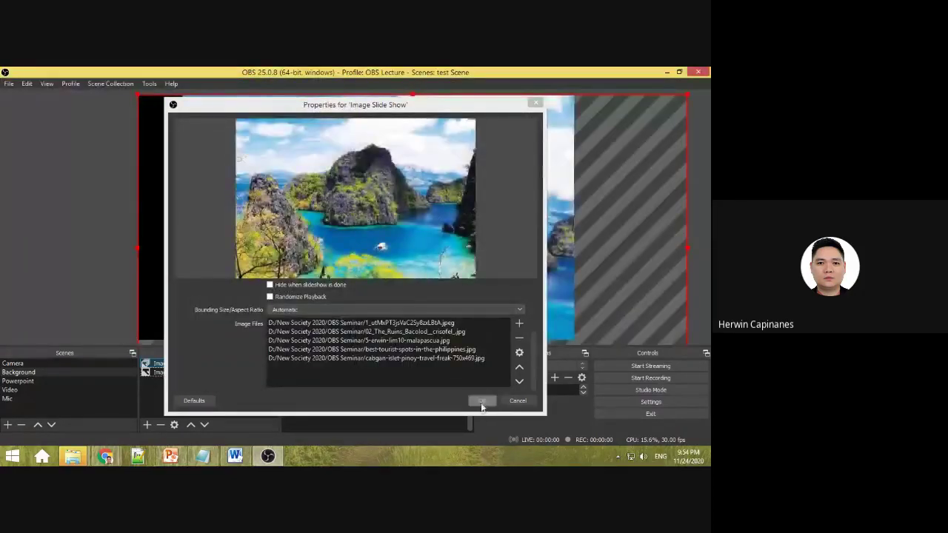
Try the Swipe, Cut and Fade transitions for the image slide show.
left_click(353, 304)
scroll(348, 311, "up", 5)
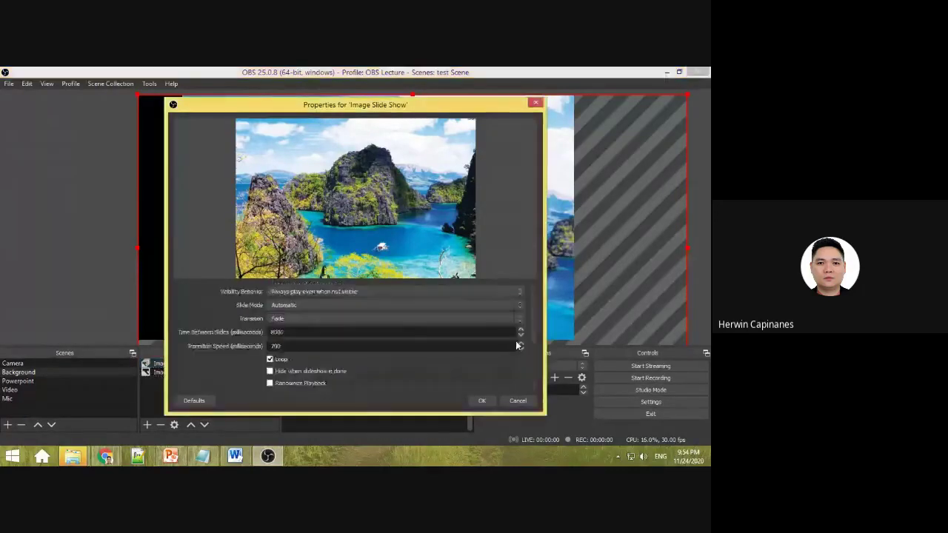
left_click(331, 319)
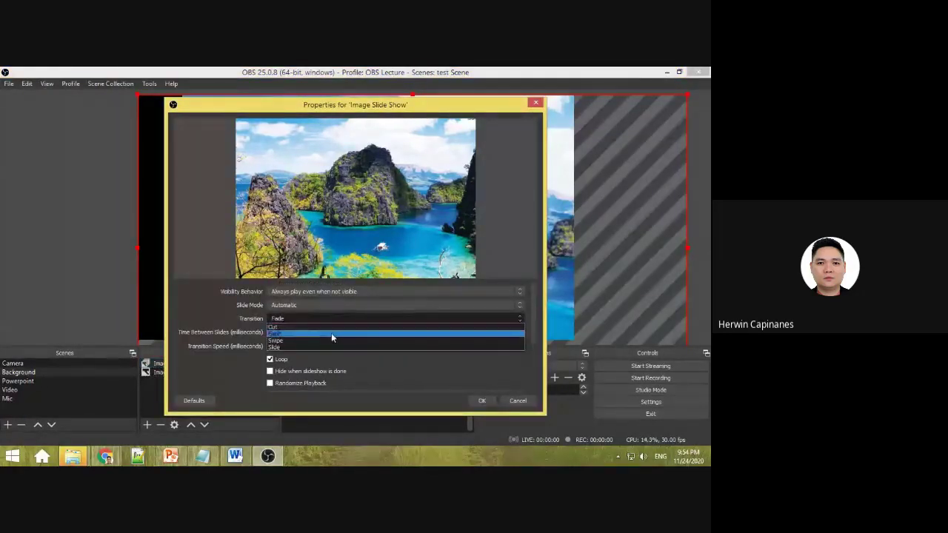
left_click(329, 339)
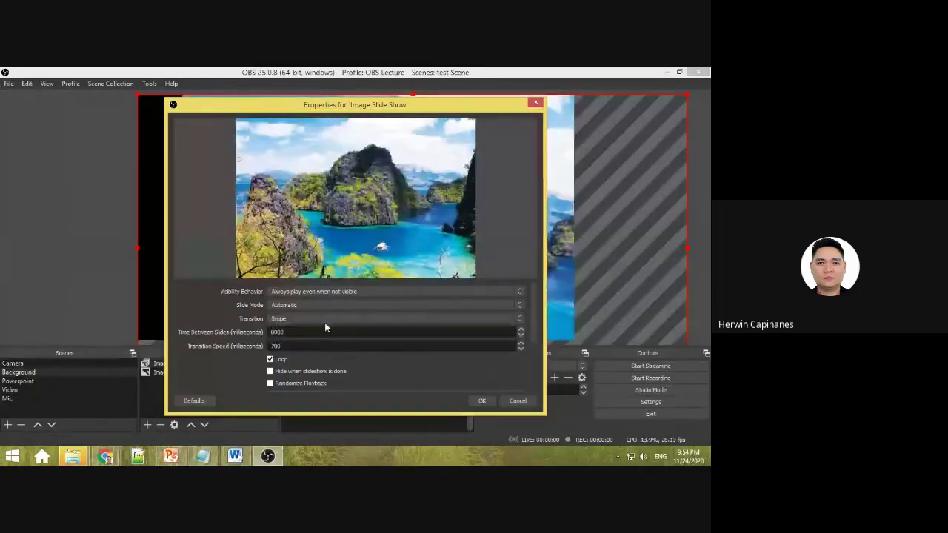
left_click(324, 318)
left_click(322, 326)
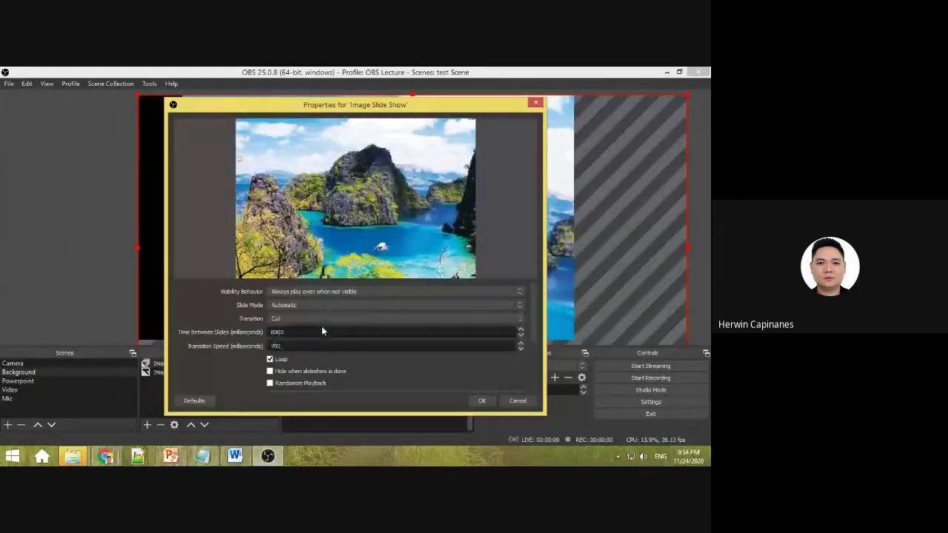
left_click(326, 318)
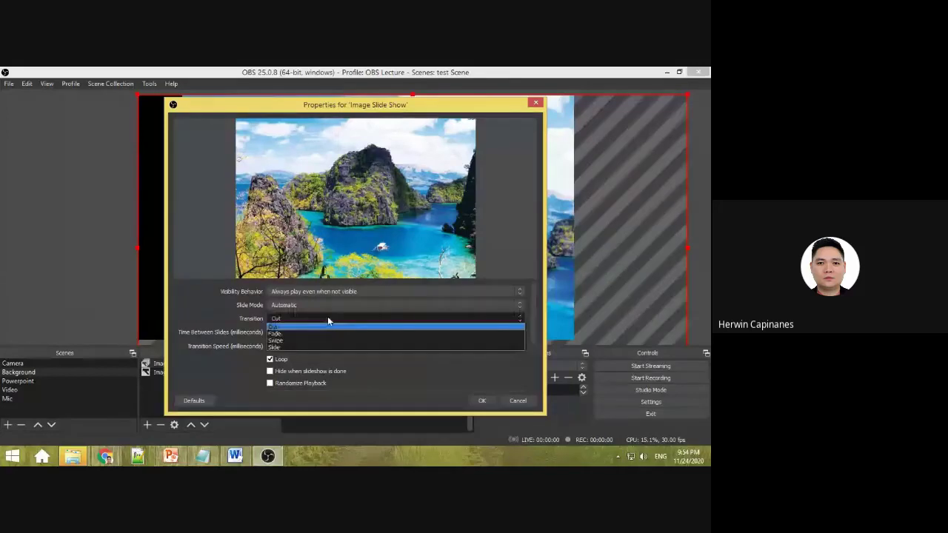
left_click(325, 331)
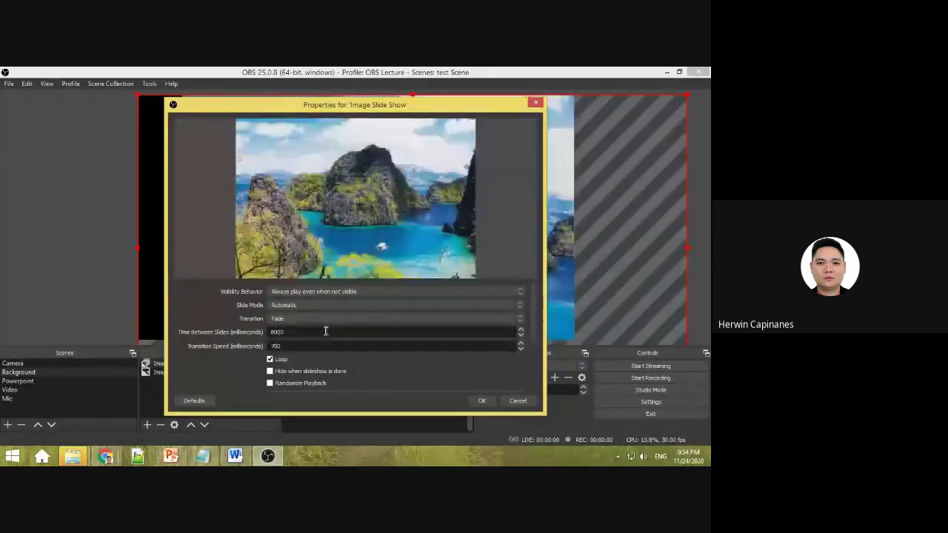
Set the slide show's transition to Slide, accept its properties and watch the slide show in the preview.
left_click(326, 319)
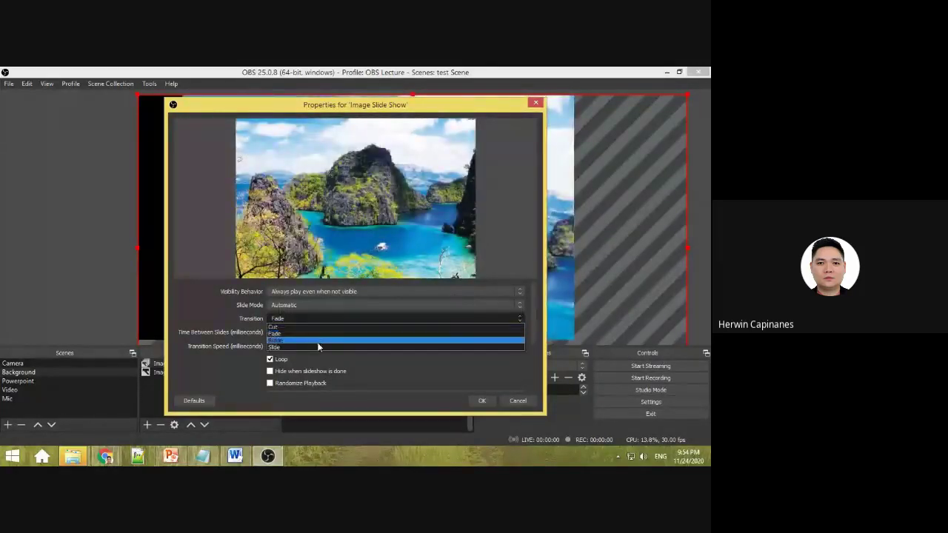
left_click(320, 347)
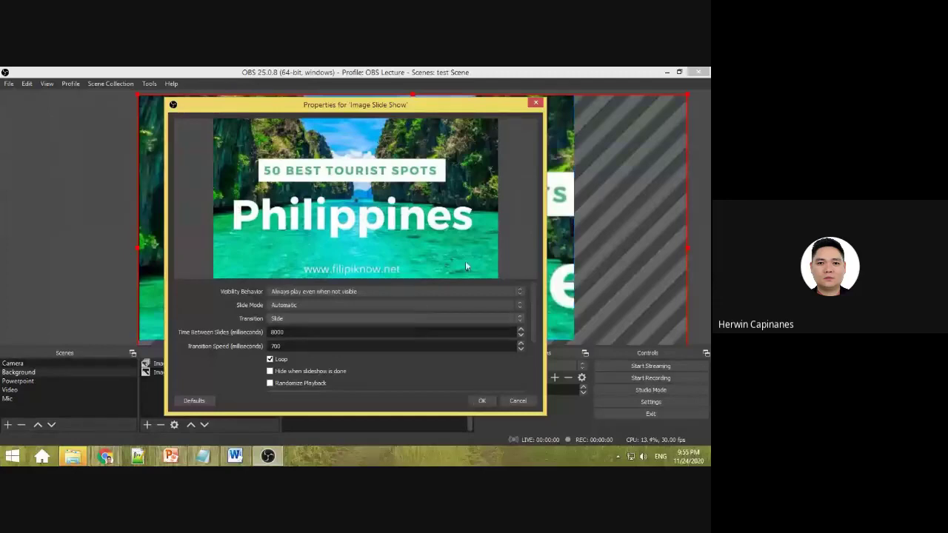
left_click(482, 401)
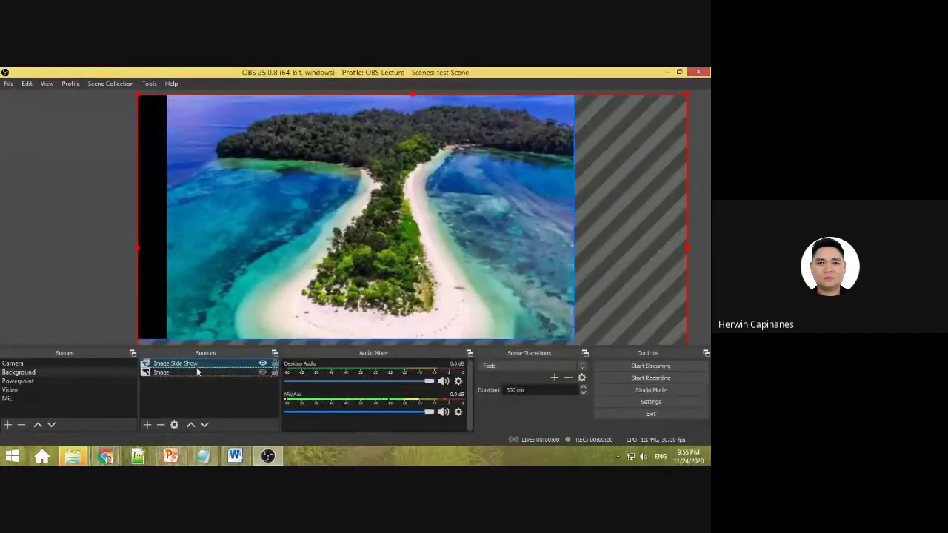
left_click(700, 226)
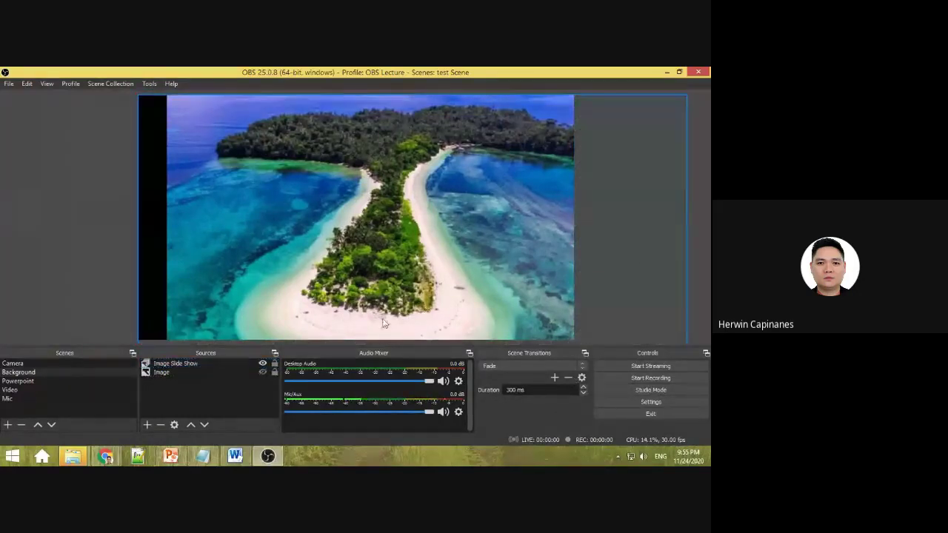
left_click(163, 365)
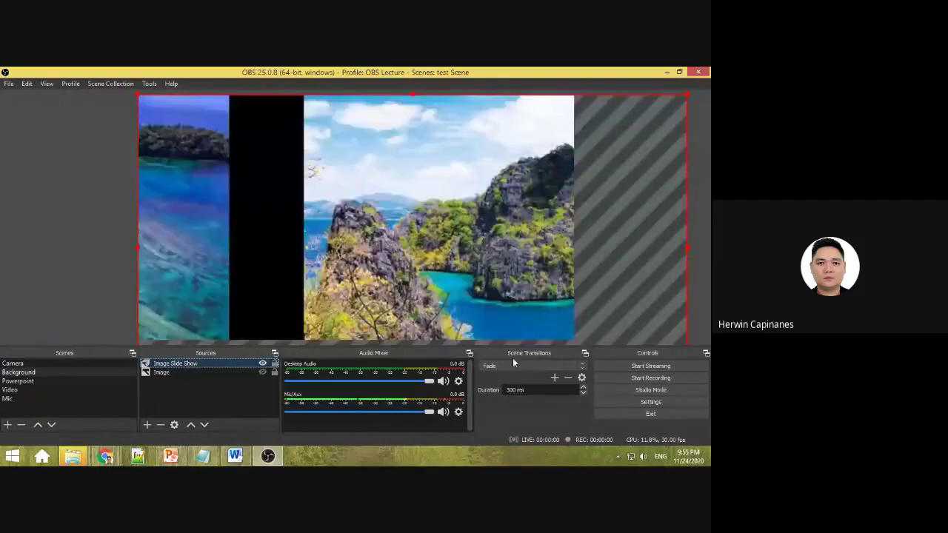
mouse_move(710, 67)
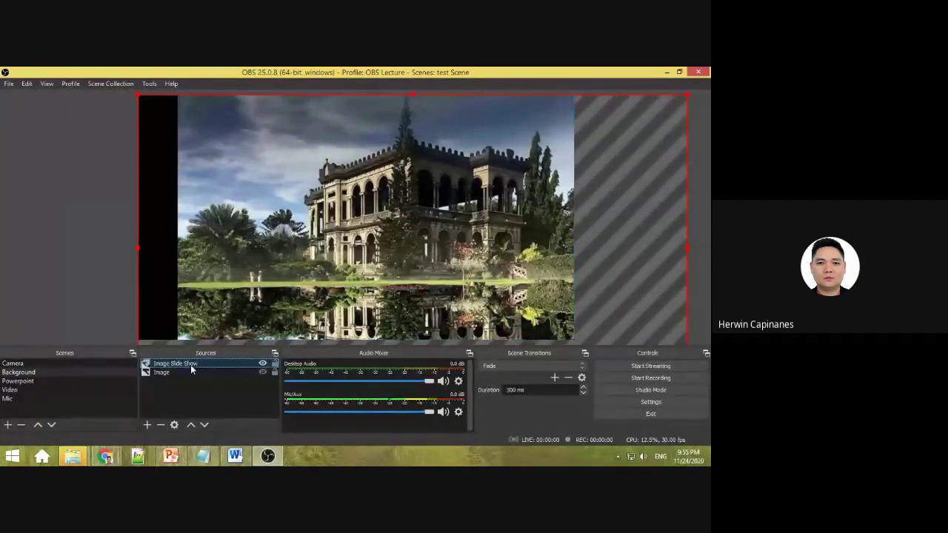
Add a new Browser source to the Background scene and close its properties without changing them.
left_click(147, 425)
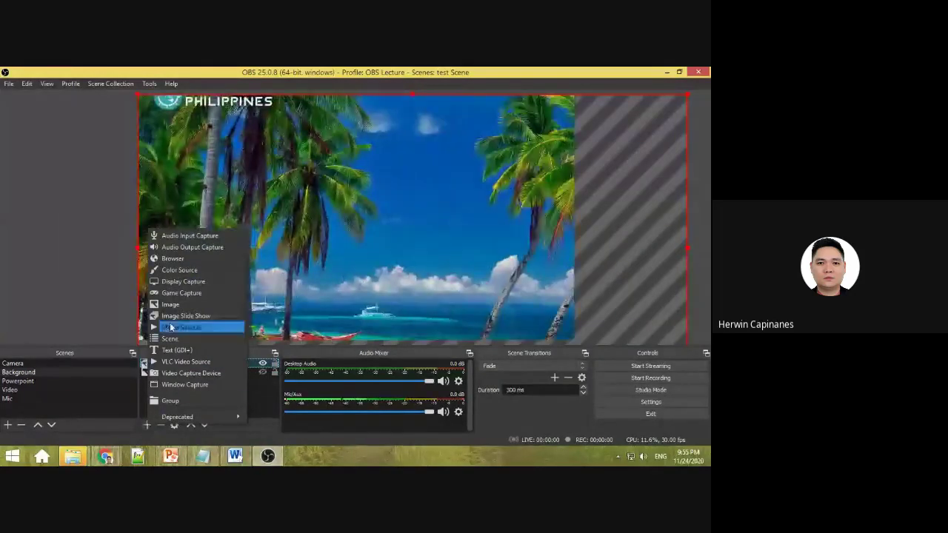
left_click(191, 260)
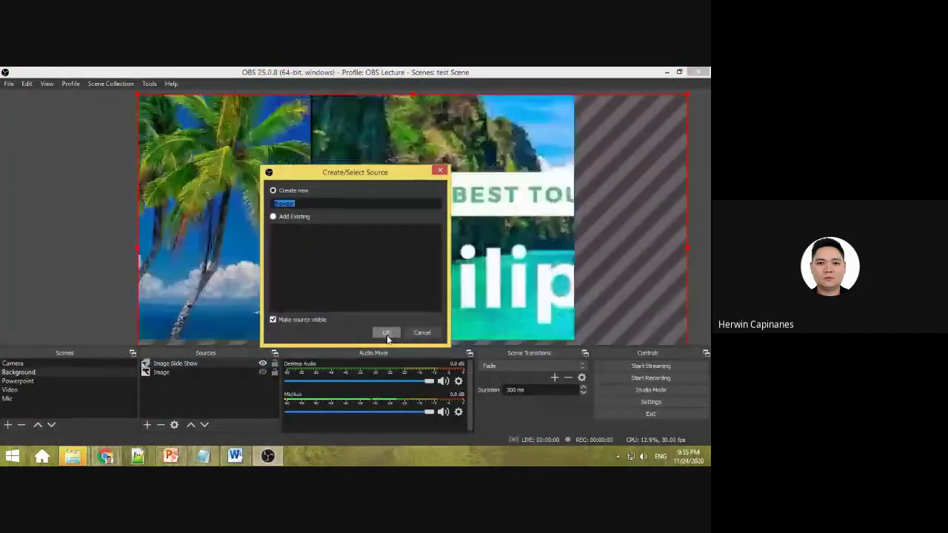
left_click(387, 333)
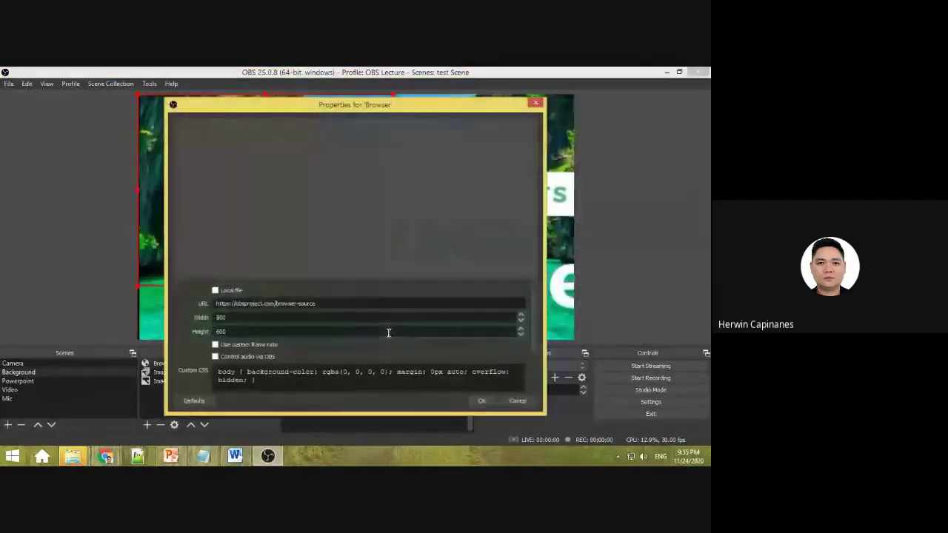
left_click(518, 401)
Hide the Browser and Image Slide Show sources in the Background scene.
left_click(147, 426)
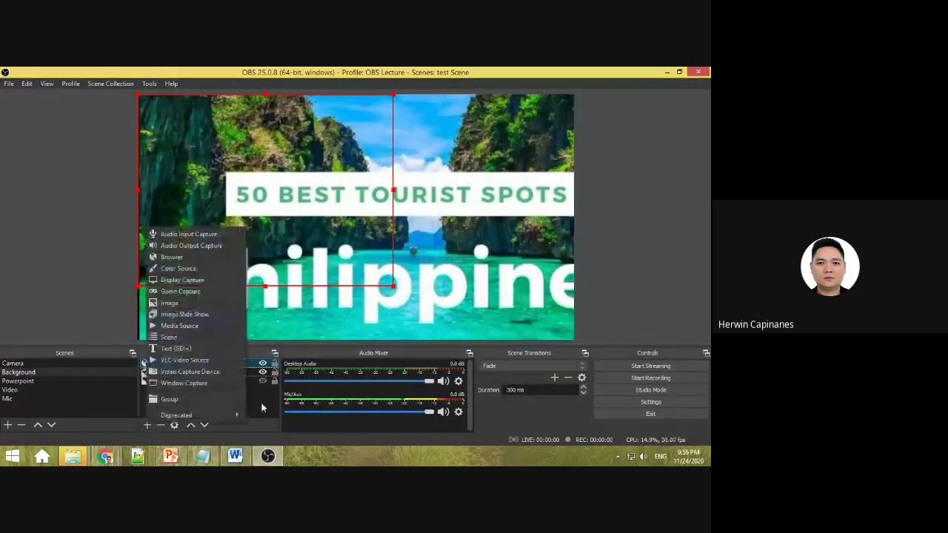
left_click(255, 373)
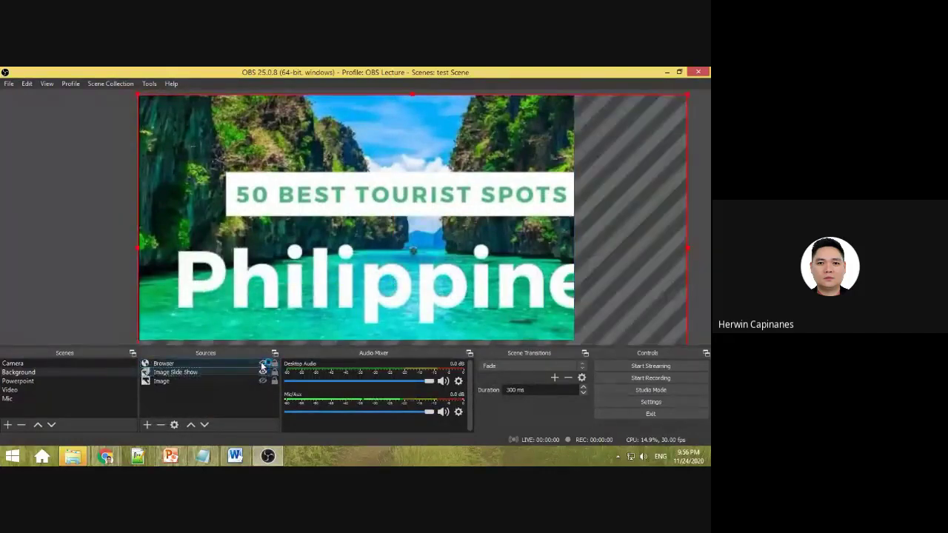
left_click(262, 373)
left_click(262, 372)
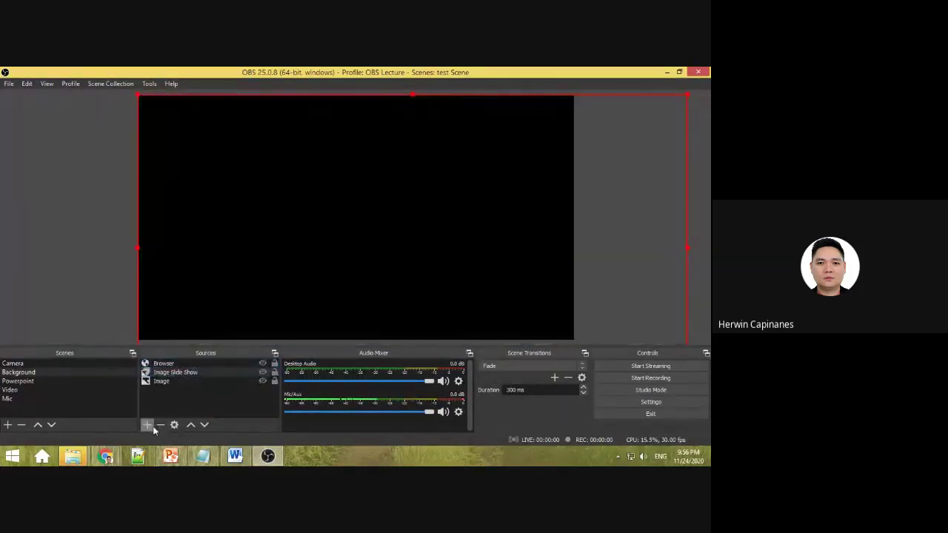
Add a second new Browser source to the Background scene, dismiss its properties and nudge it slightly in the preview.
left_click(147, 425)
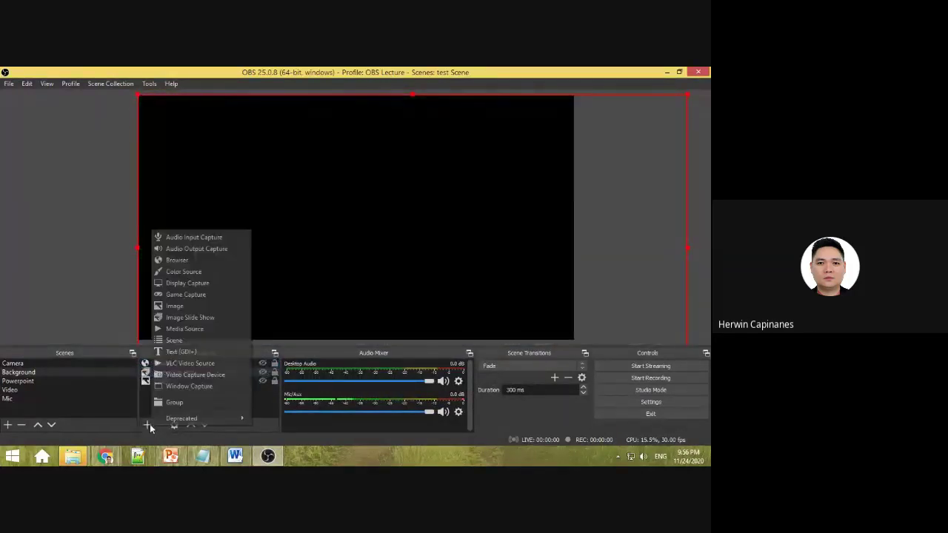
left_click(185, 259)
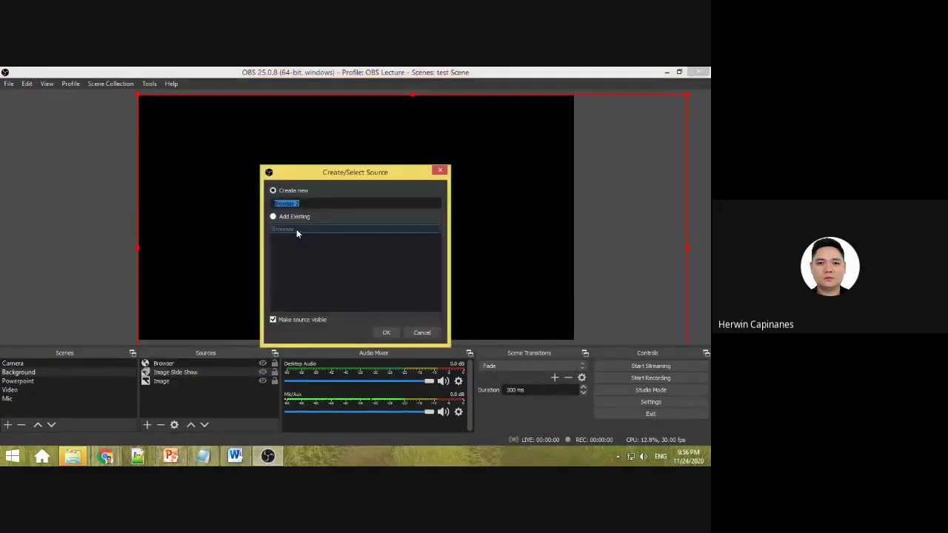
left_click(387, 332)
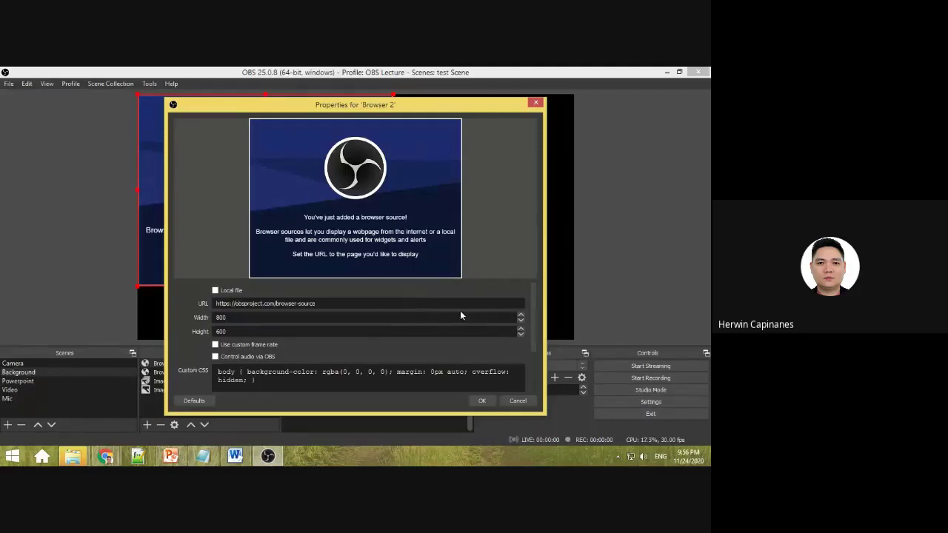
left_click_drag(382, 306, 214, 306)
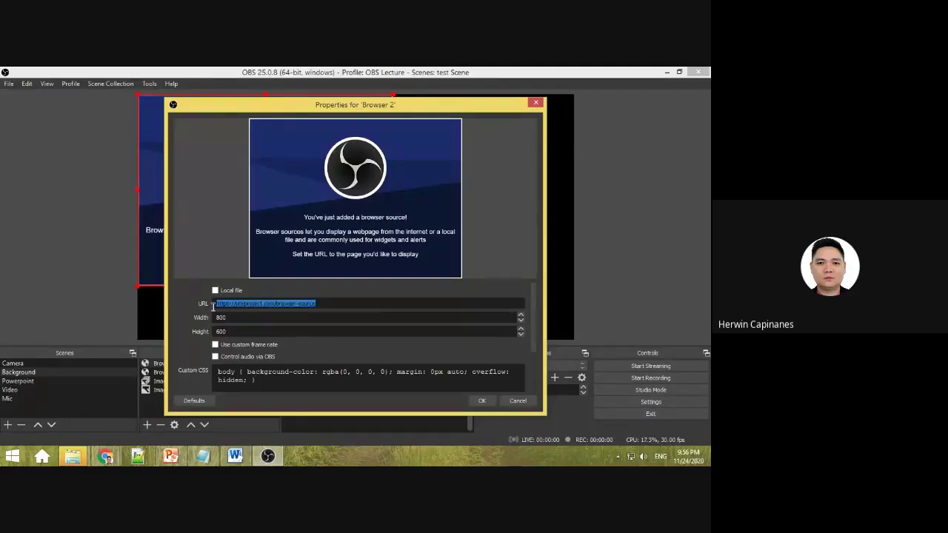
left_click(517, 401)
mouse_move(105, 456)
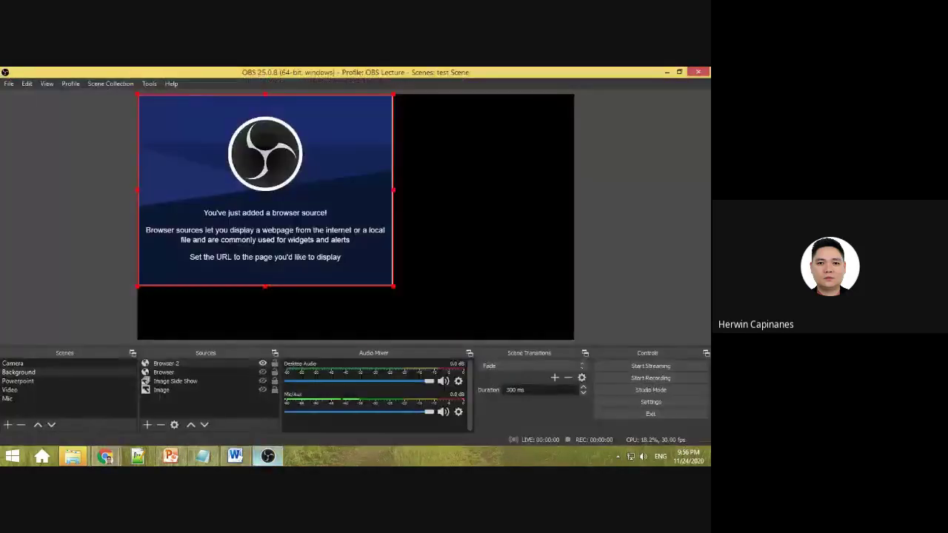
mouse_move(324, 216)
left_mouse_down()
mouse_move(353, 221)
mouse_move(340, 223)
left_mouse_up()
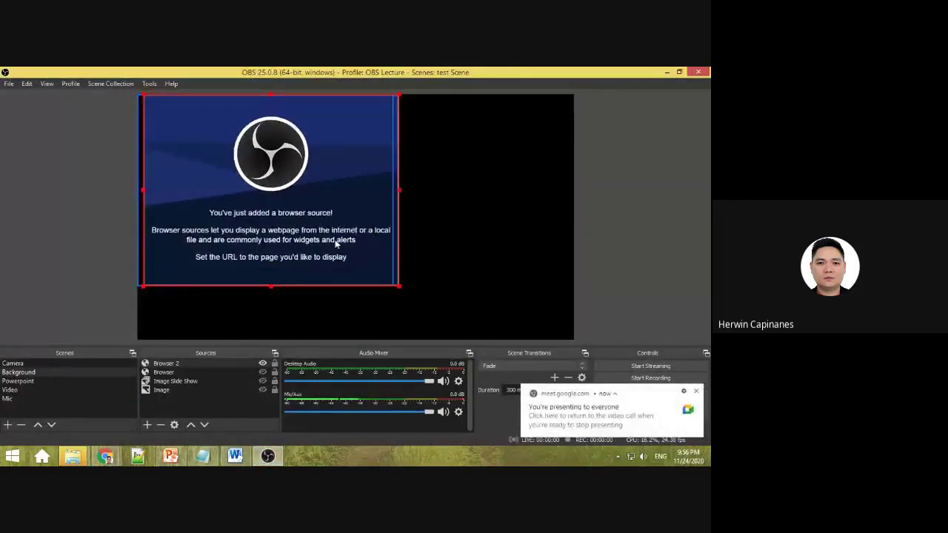
left_click(391, 289)
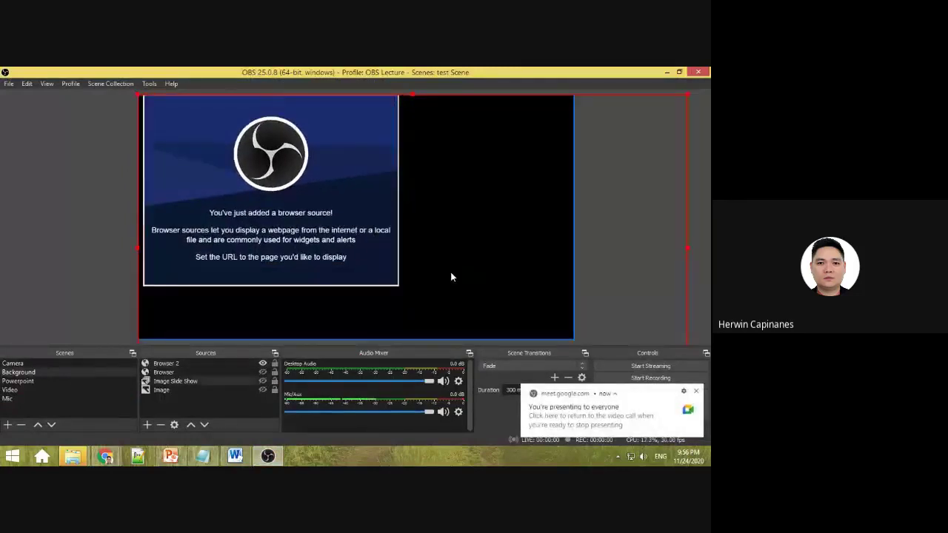
Remove the Browser and Browser 2 sources from the Background scene, confirming each removal.
left_click(183, 373)
right_click(181, 377)
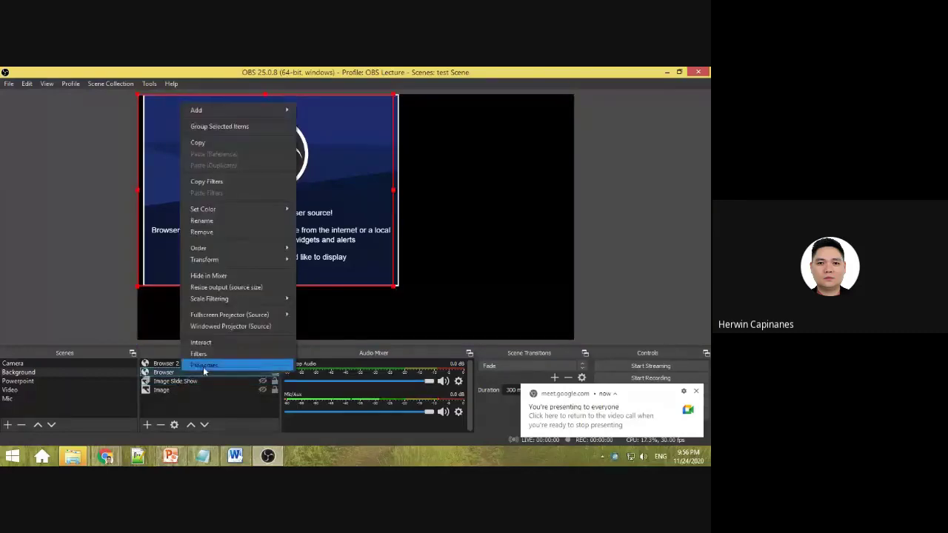
left_click(232, 234)
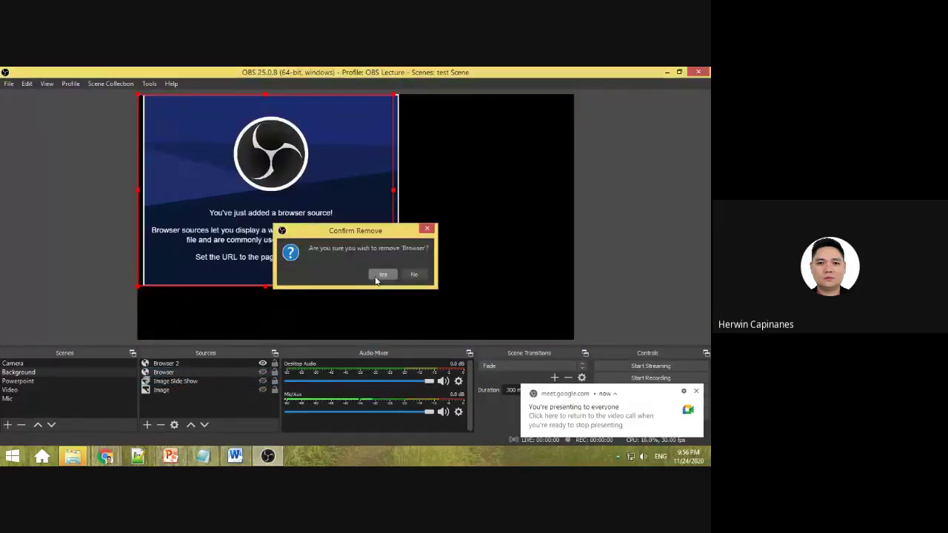
left_click(376, 275)
right_click(187, 364)
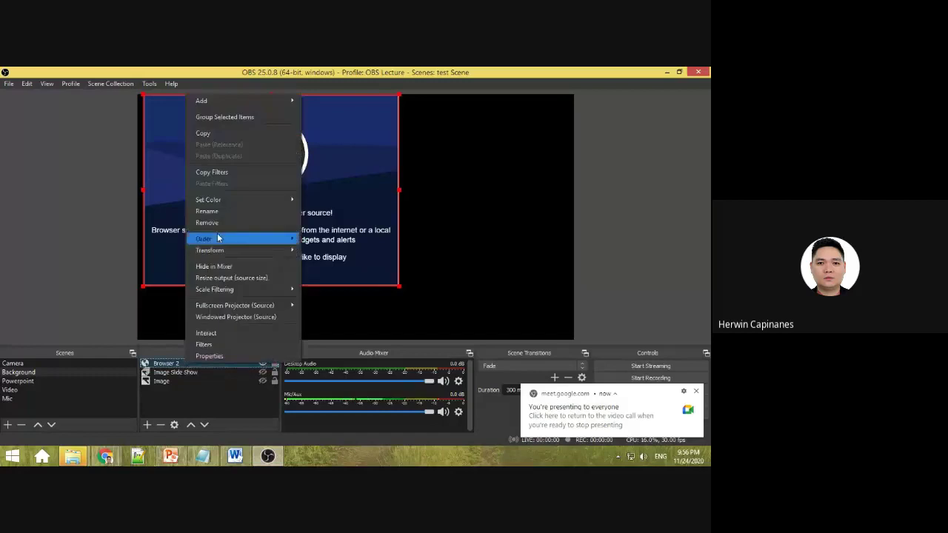
left_click(226, 228)
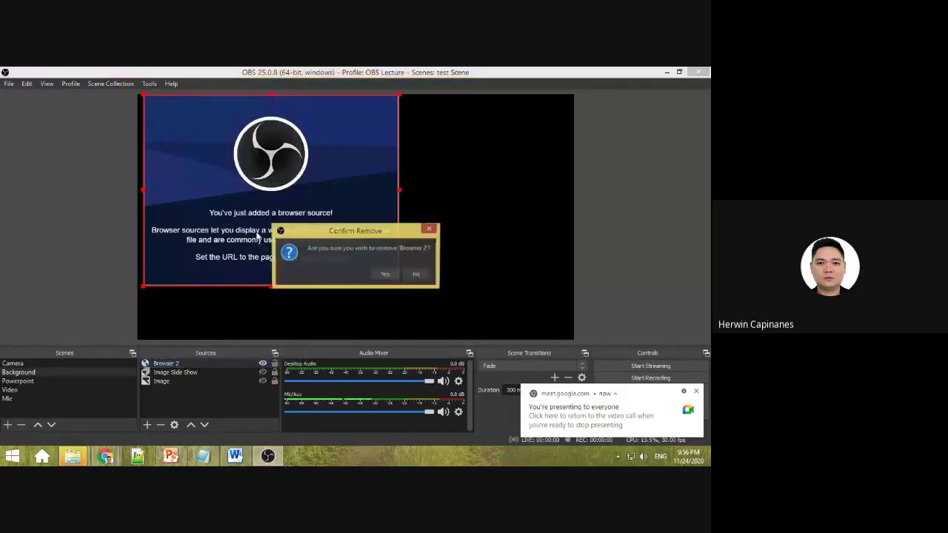
left_click(380, 275)
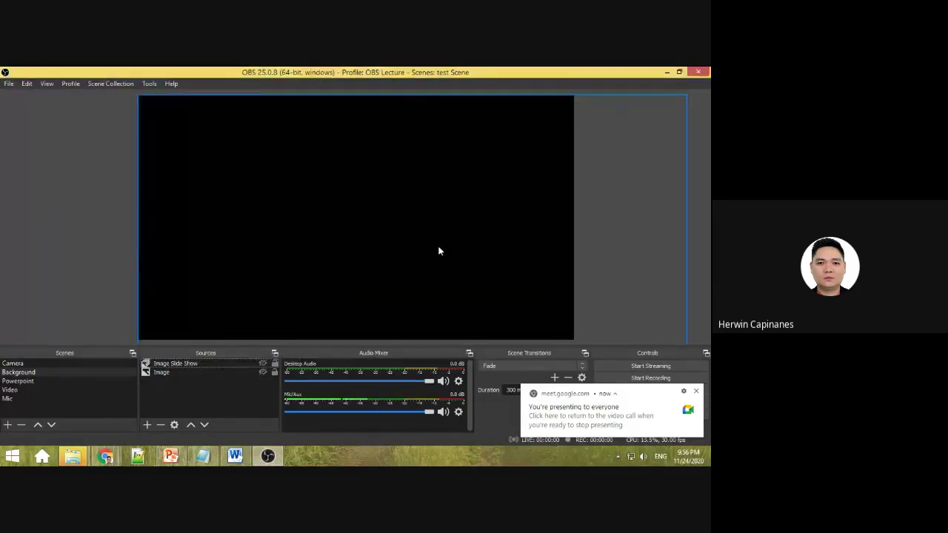
Add a new visible Browser source to the Background scene, keeping the default name Browser.
left_click(148, 429)
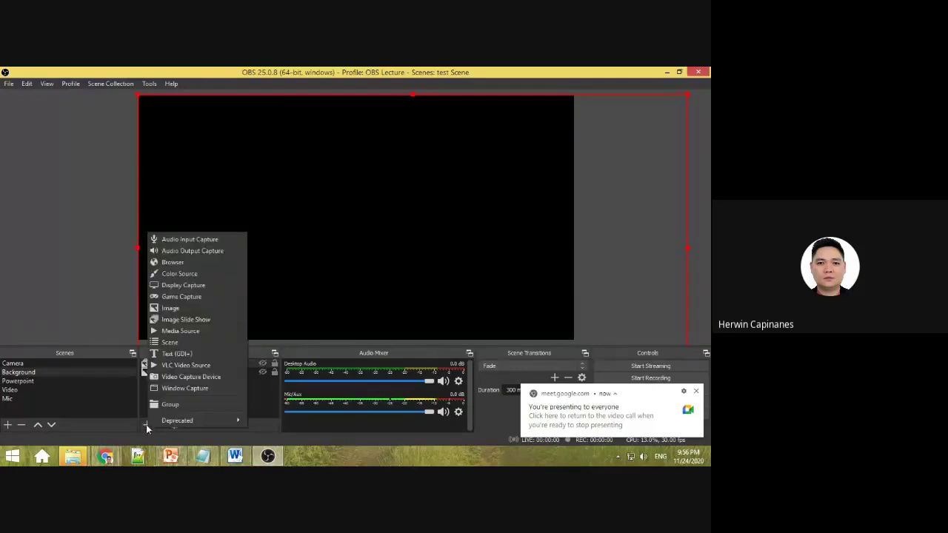
left_click(169, 270)
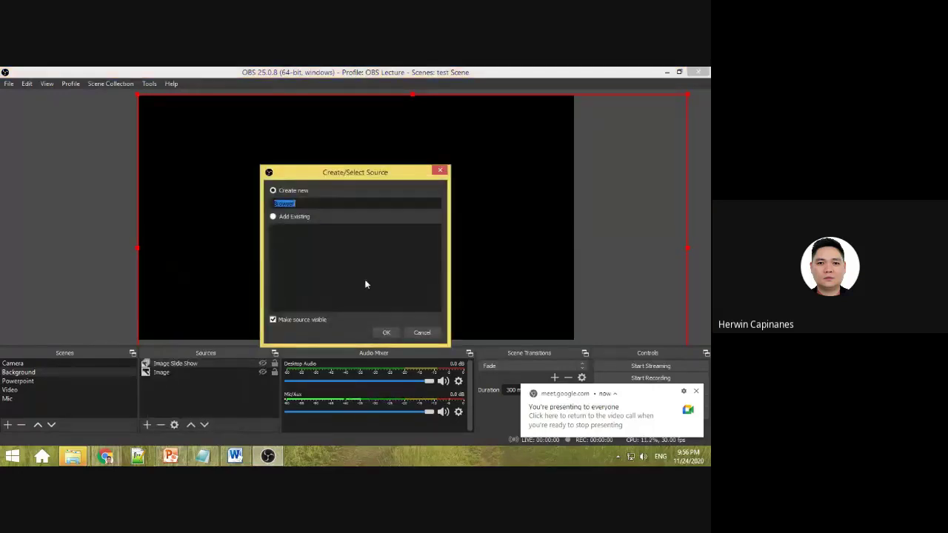
left_click(386, 333)
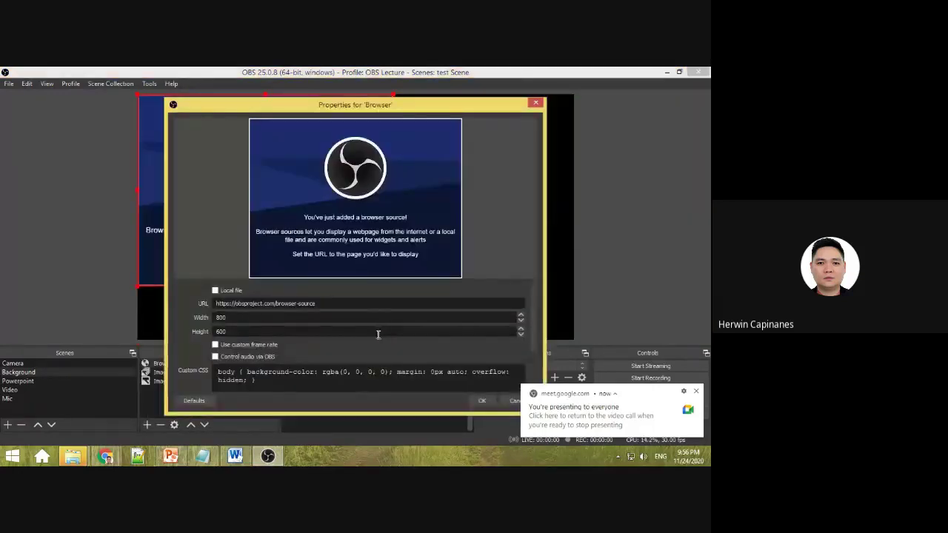
left_click(426, 303)
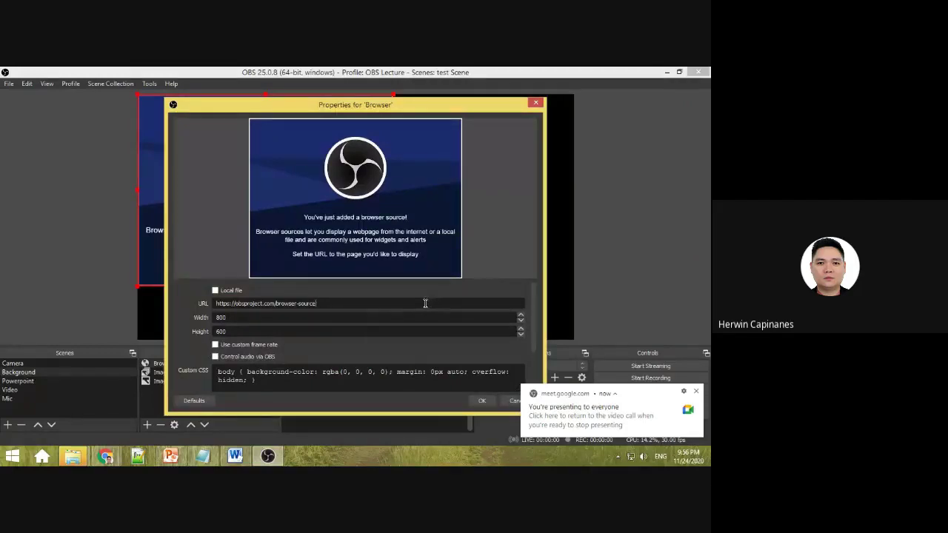
mouse_move(105, 456)
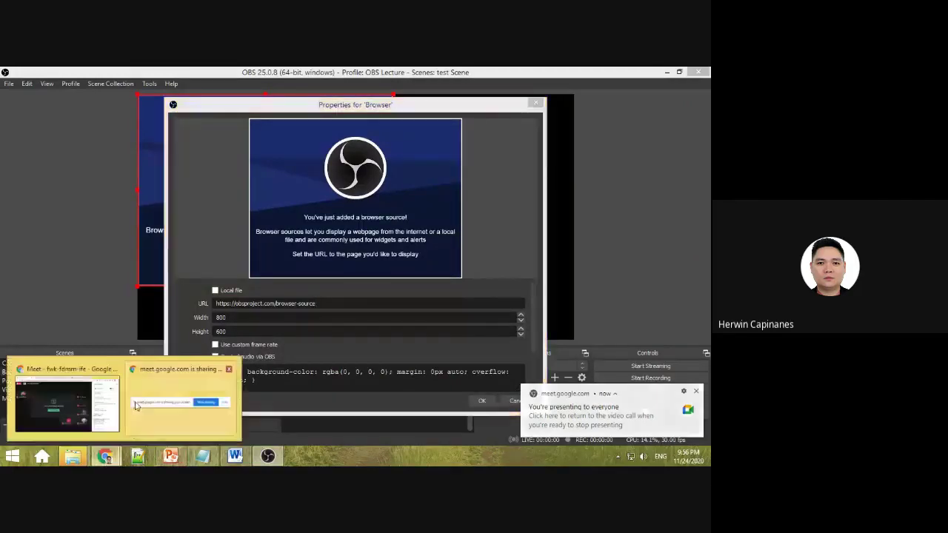
left_click(78, 403)
left_click(411, 75)
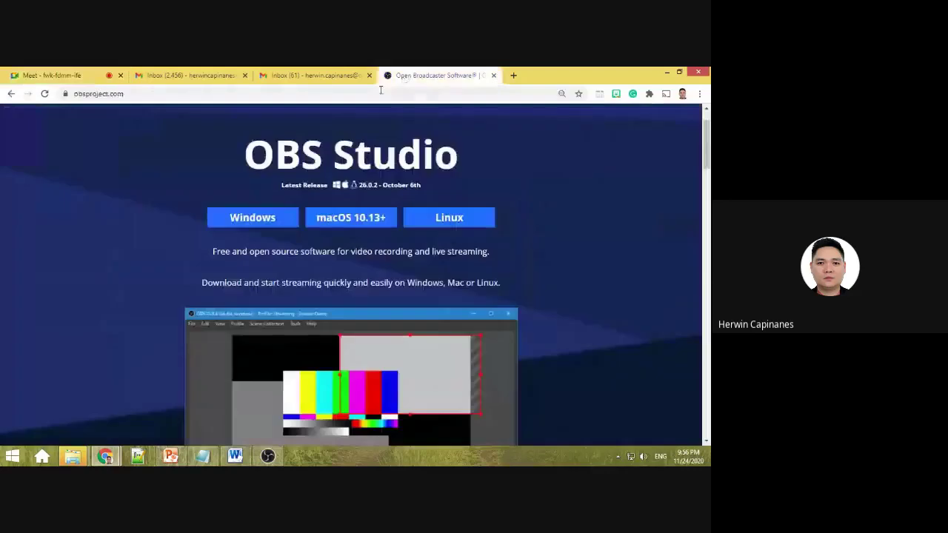
left_click(267, 456)
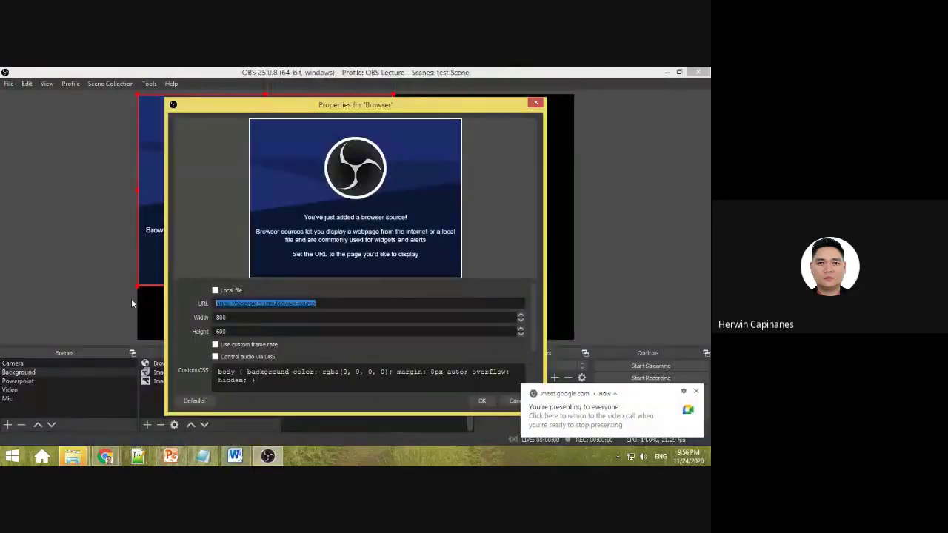
type("https://obsproject.com/")
left_click(483, 402)
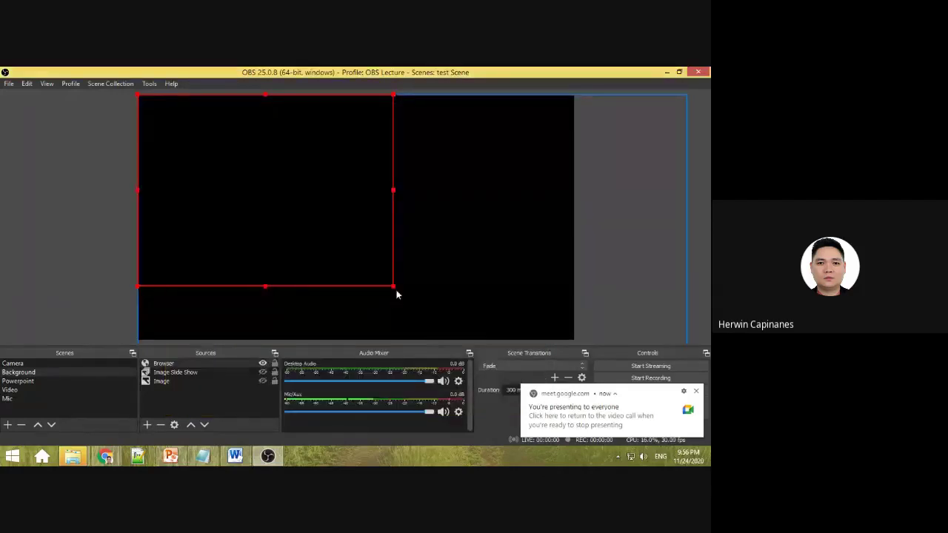
Enlarge the Browser source in the preview, shift it slightly inward from the canvas corner and deselect it.
left_click_drag(396, 295, 458, 335)
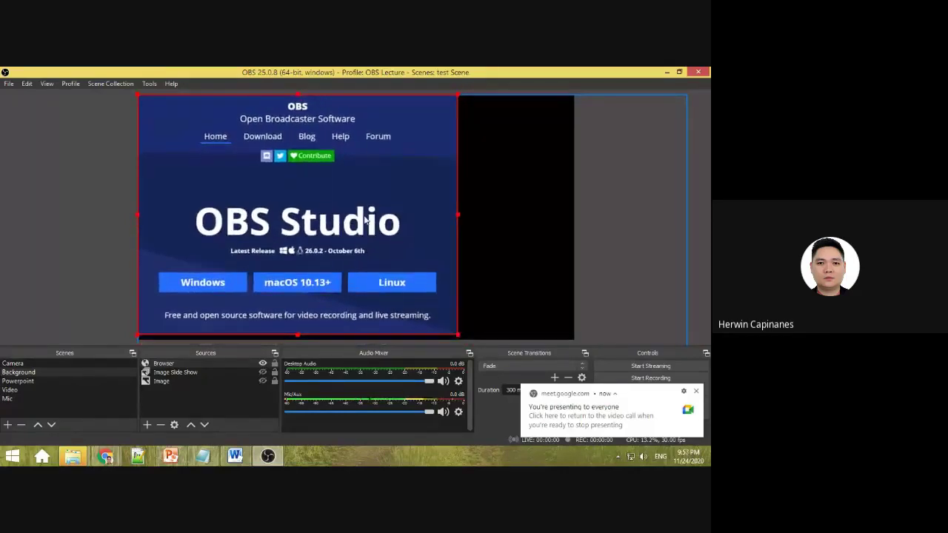
left_click_drag(366, 221, 385, 226)
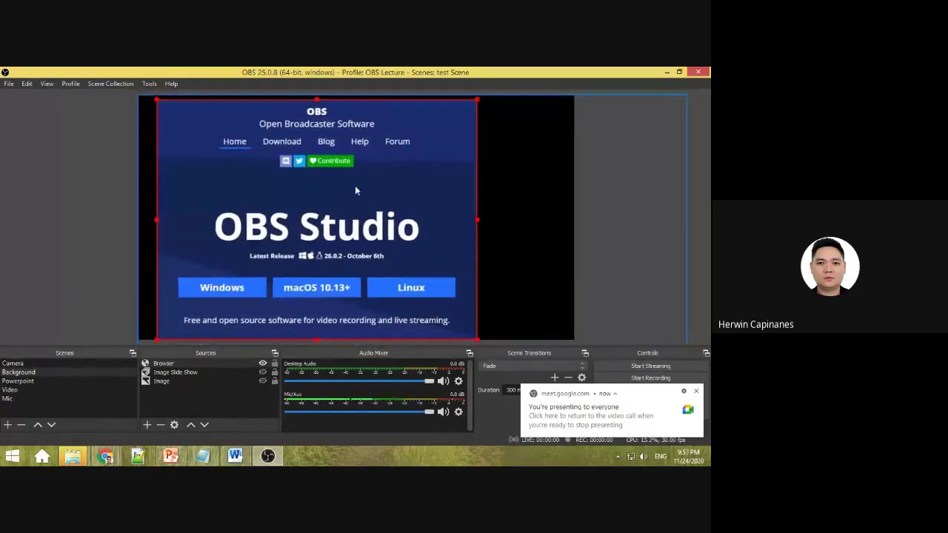
left_click(489, 200)
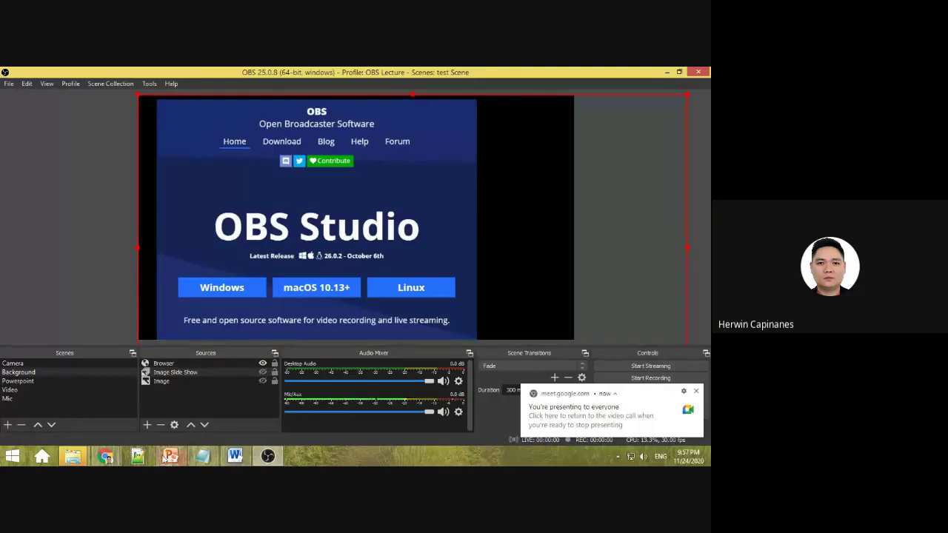
Place the Chrome window beside OBS, scroll the OBS web page to compare it with the Browser source, and maximize OBS again.
left_click(105, 456)
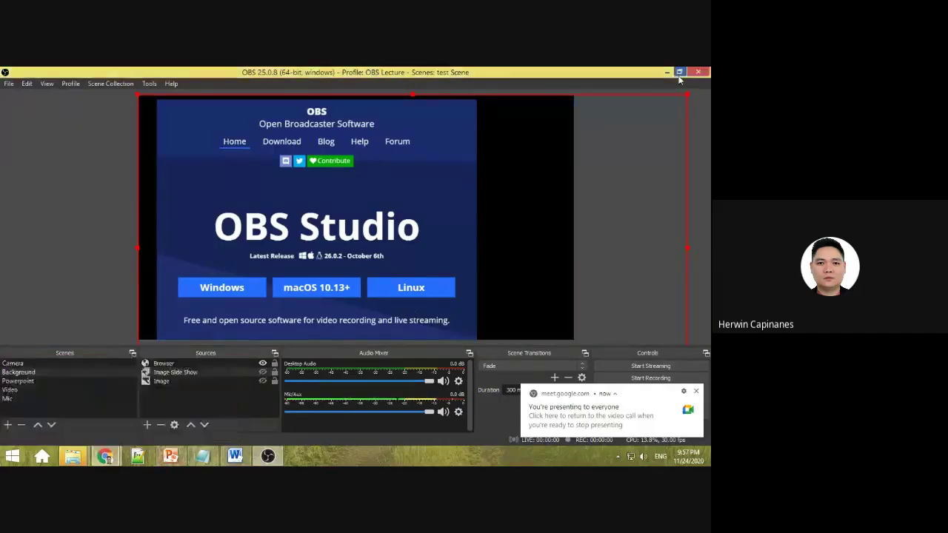
left_click(106, 457)
left_click(106, 457)
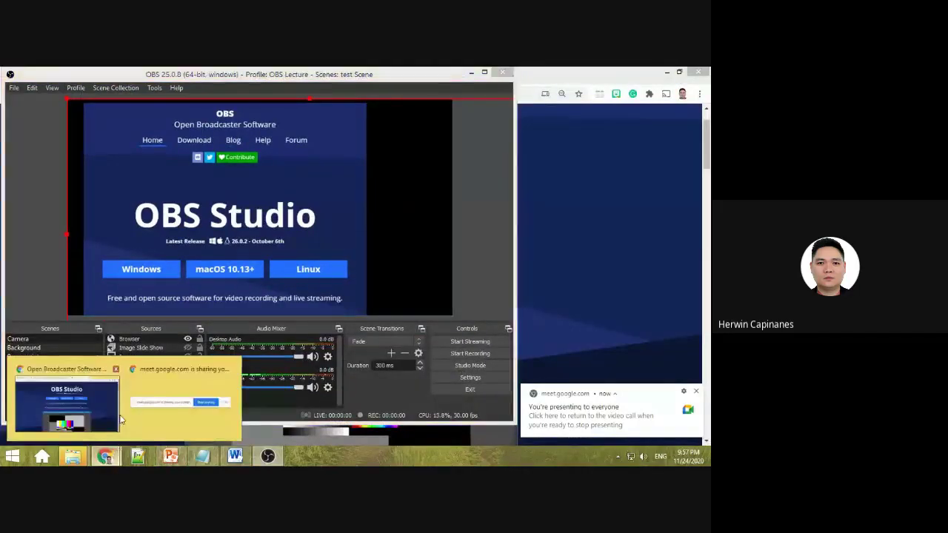
left_click(70, 405)
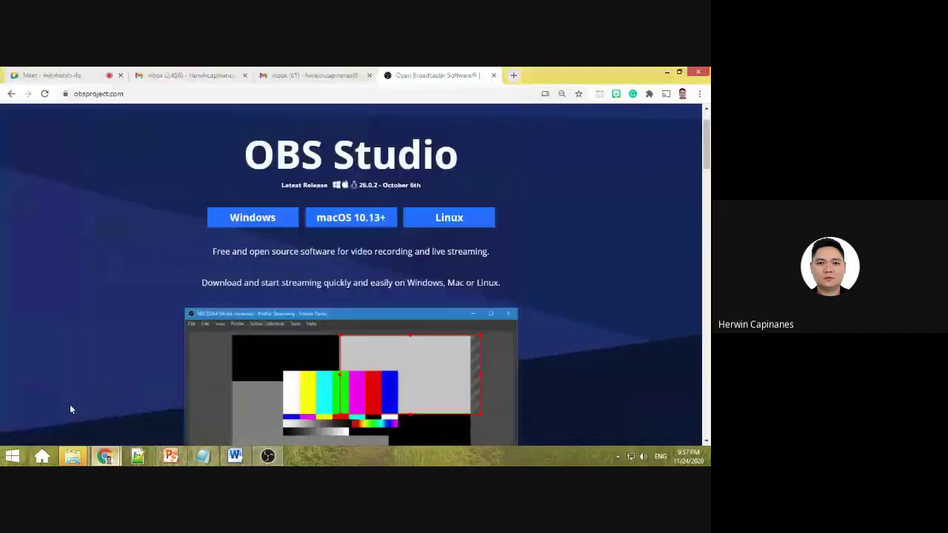
left_click(679, 72)
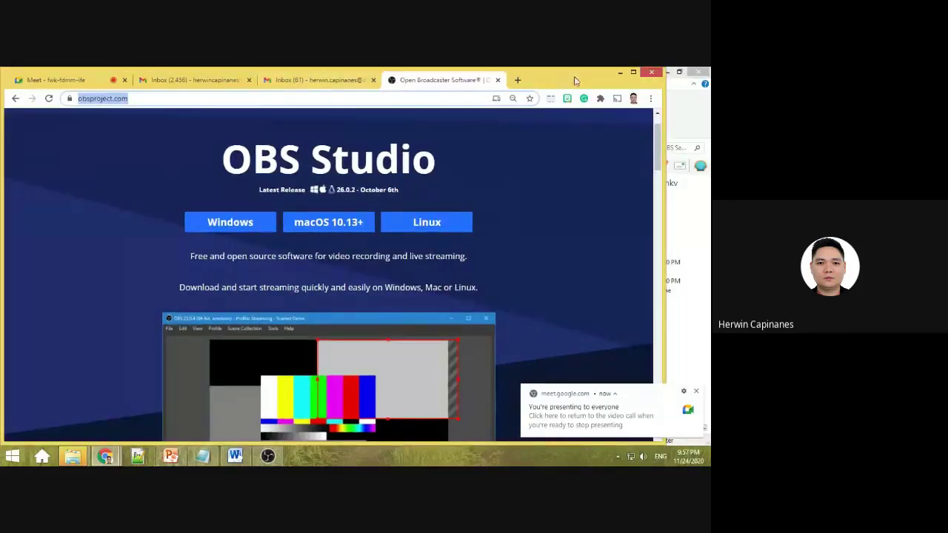
left_click_drag(575, 80, 710, 133)
scroll(562, 219, "down", 3)
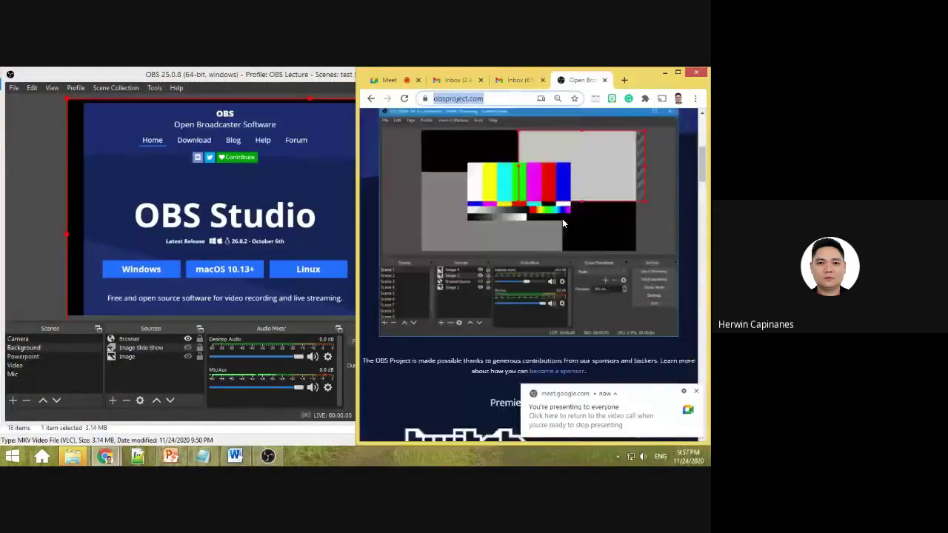
scroll(563, 218, "down", 3)
left_click(316, 249)
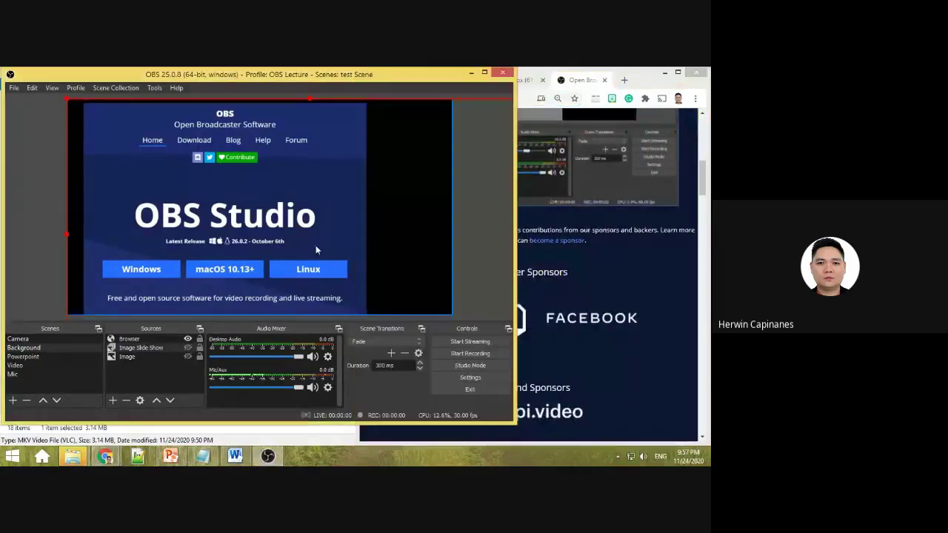
left_click(315, 246)
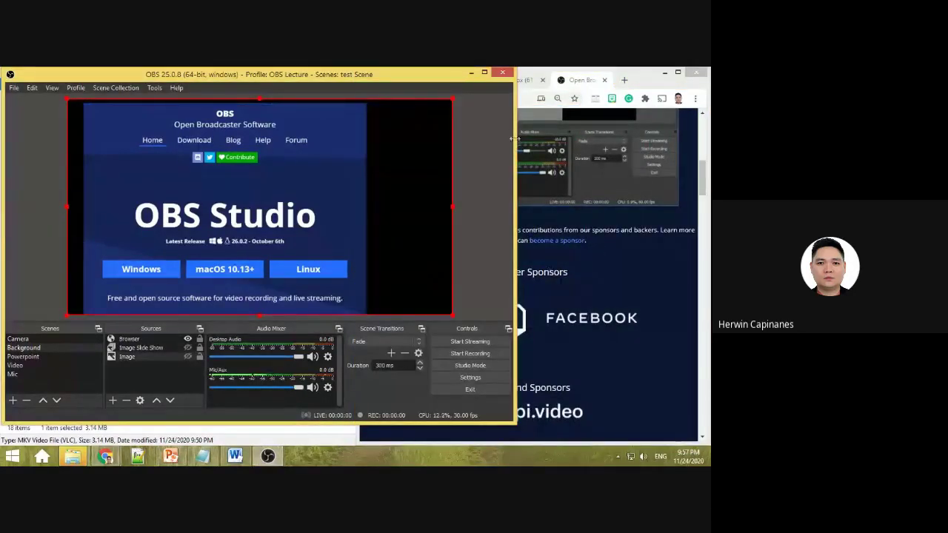
left_click(485, 73)
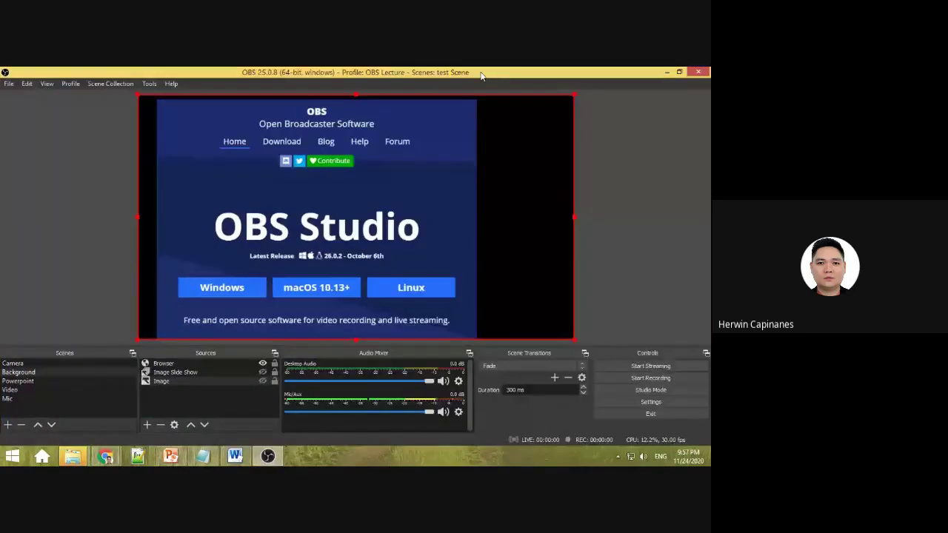
Remove the Browser source showing the OBS website from the Background scene and confirm the removal.
left_click(218, 364)
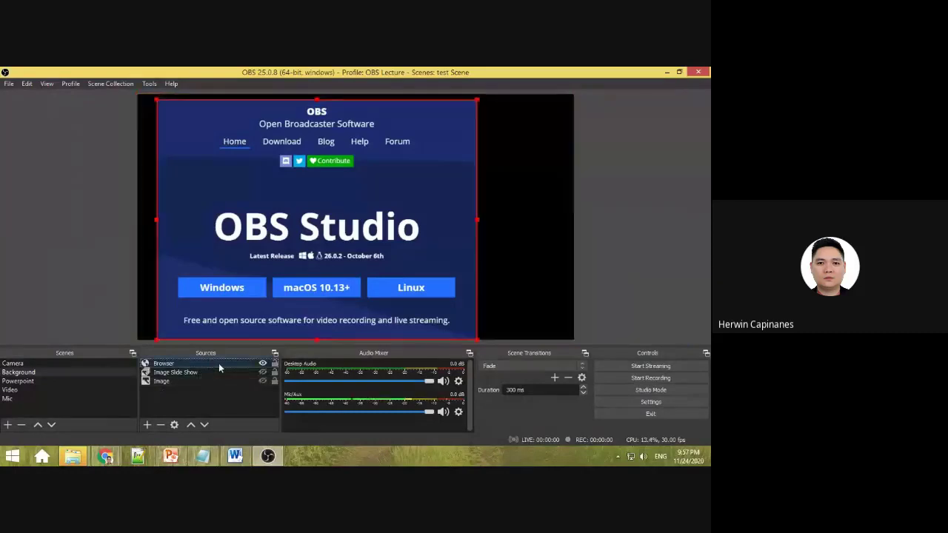
left_click(161, 424)
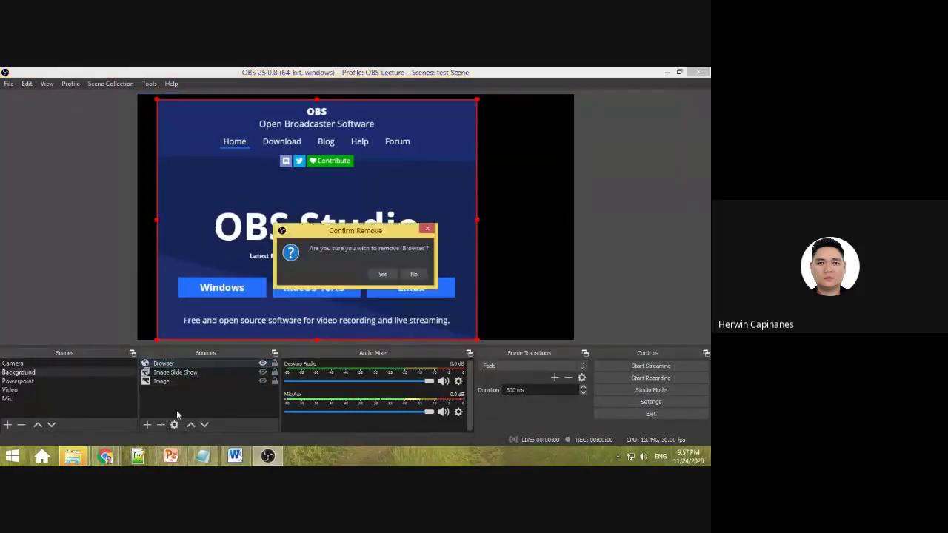
left_click(383, 275)
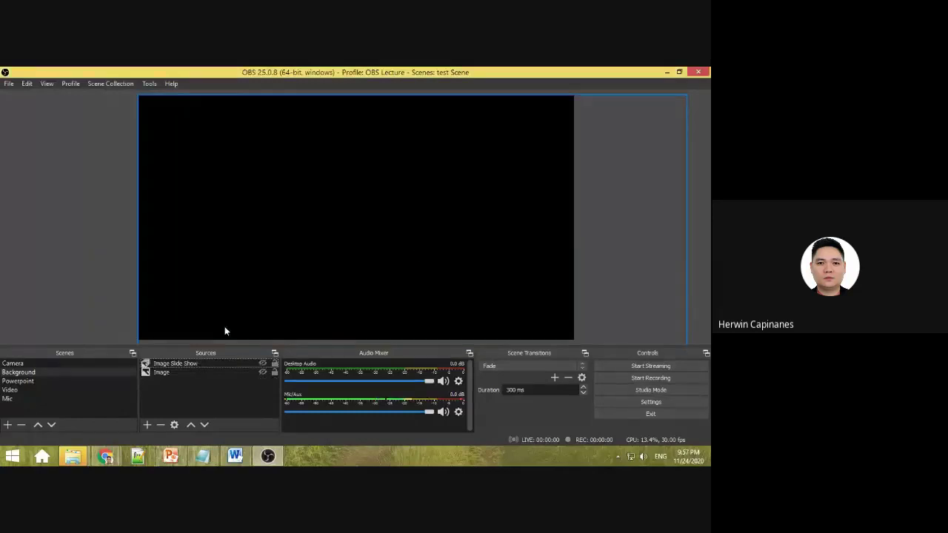
Add the existing Window Capture source to the Background scene and keep it visible.
left_click(148, 424)
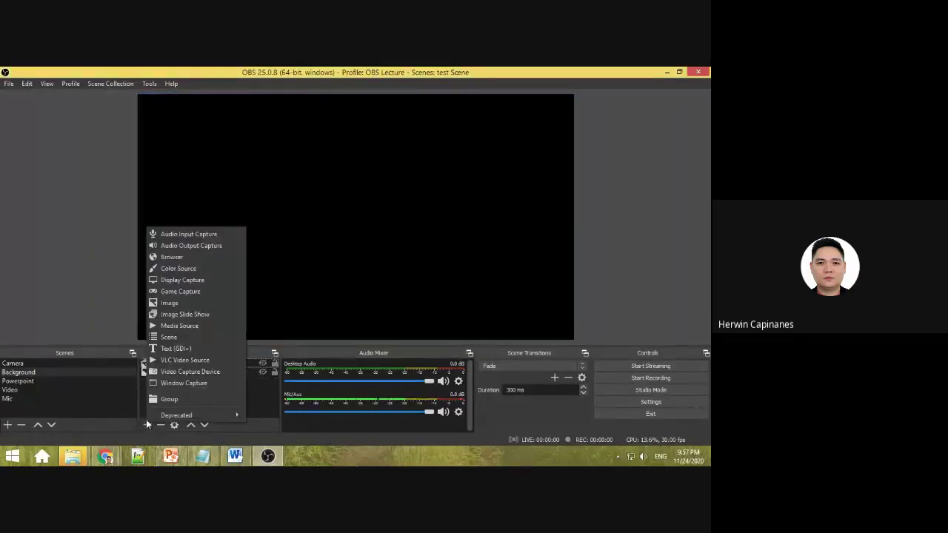
left_click(179, 385)
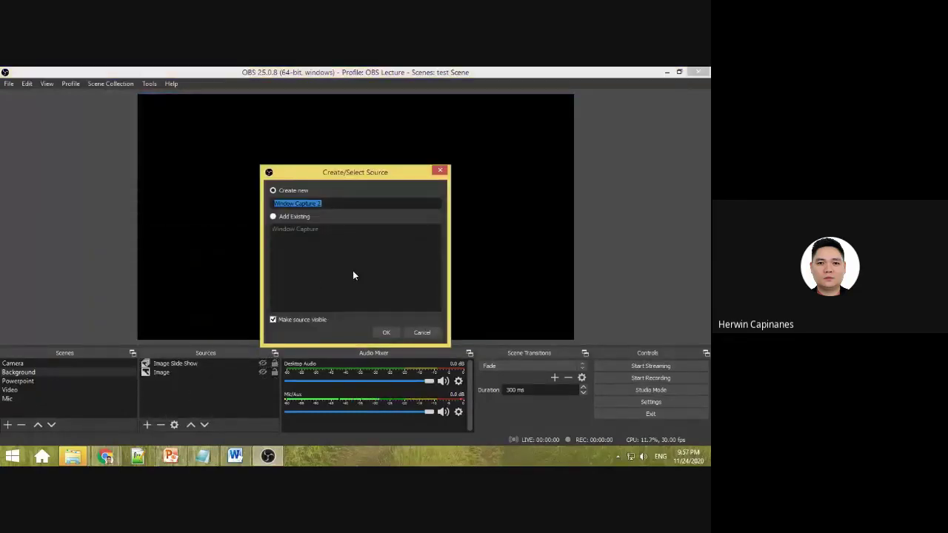
left_click(274, 218)
left_click(311, 229)
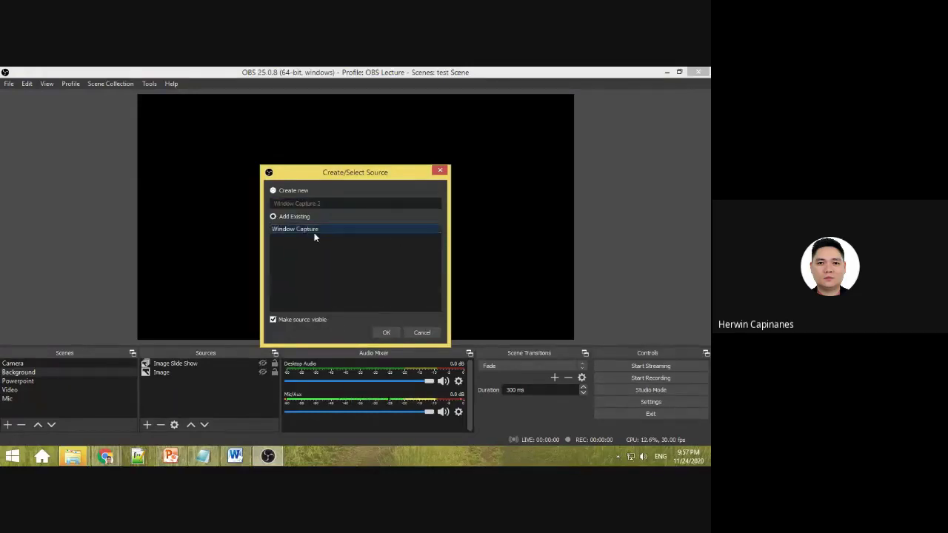
left_click(386, 332)
left_click_drag(262, 256, 321, 259)
In the Window Capture properties, set the captured window to the Google Chrome window showing the Open Broadcaster Software page and accept.
right_click(243, 210)
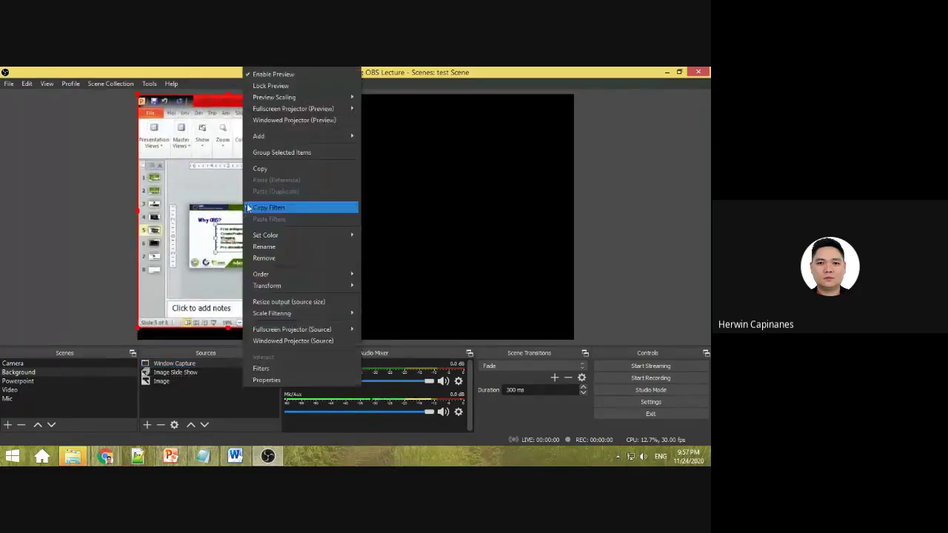
left_click(277, 378)
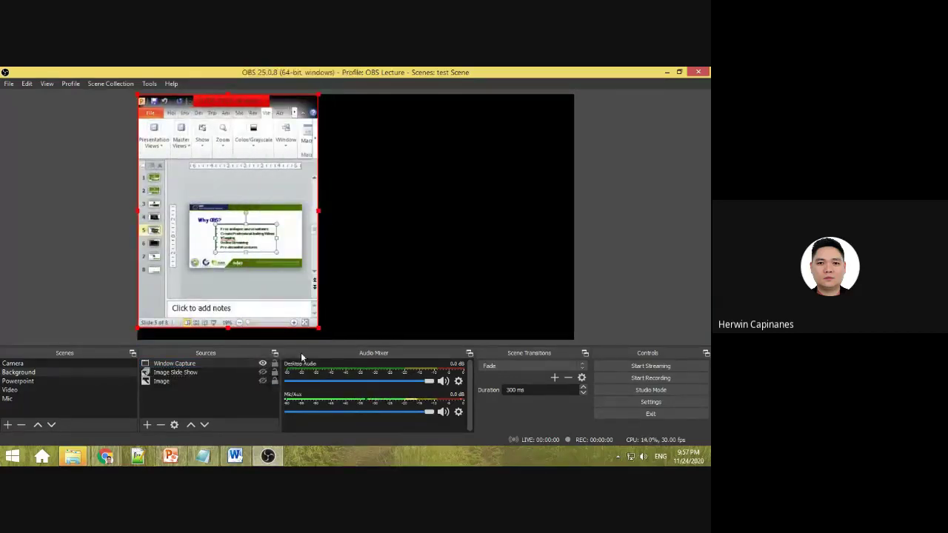
double_click(263, 162)
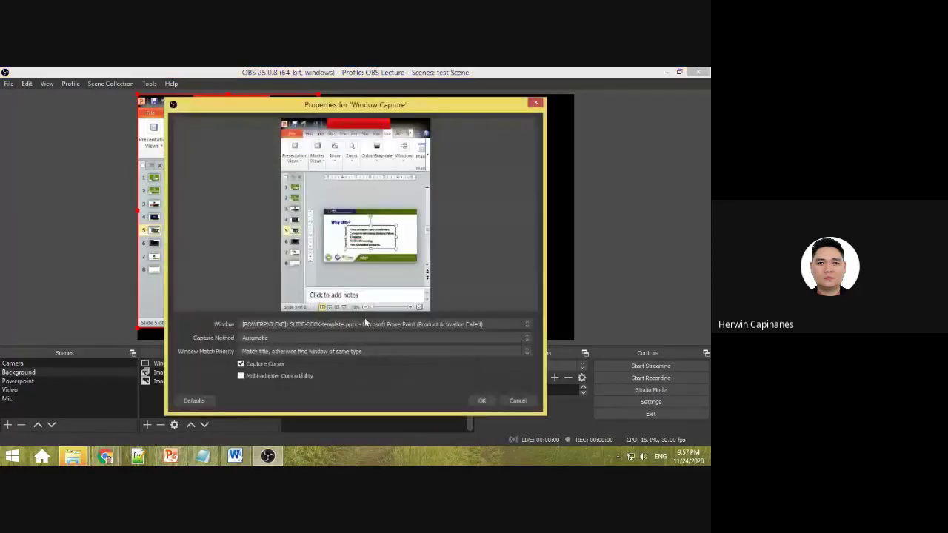
left_click(490, 323)
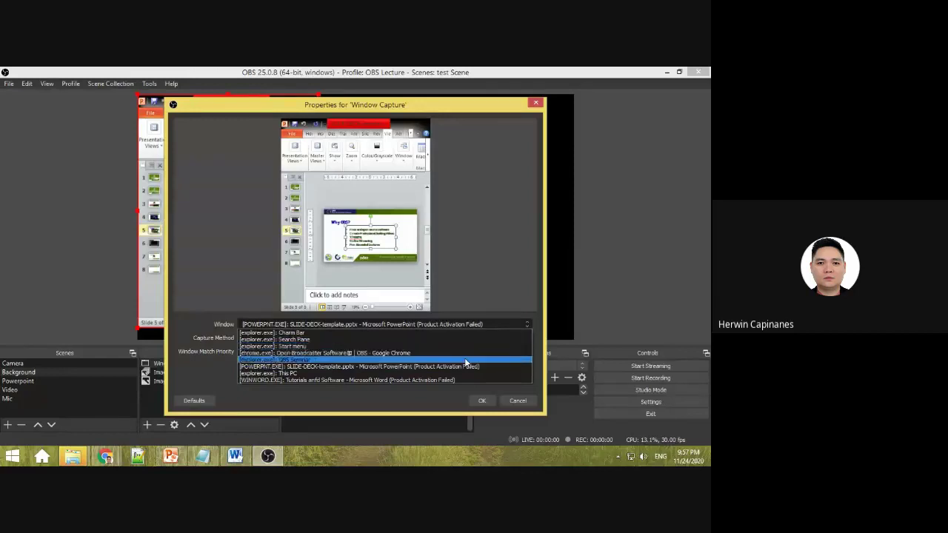
left_click(465, 360)
left_click(466, 328)
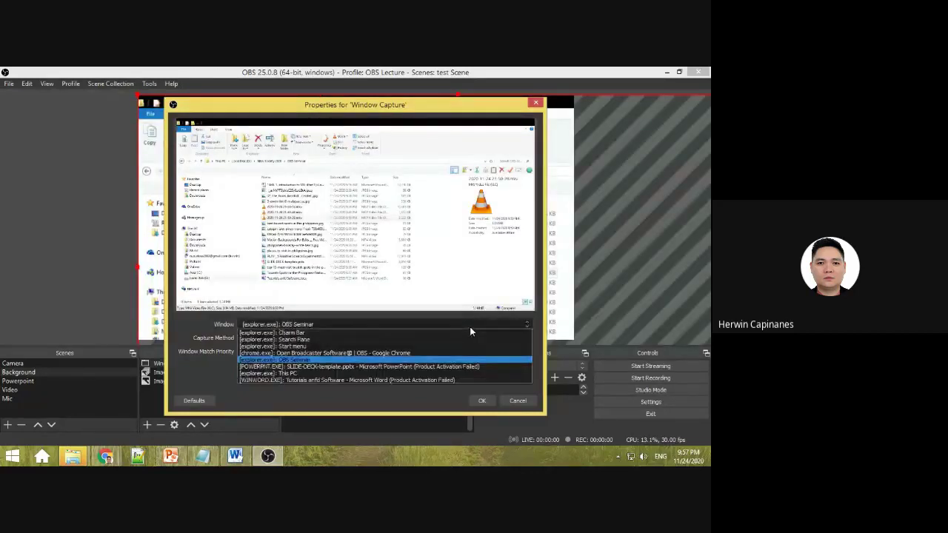
left_click(461, 353)
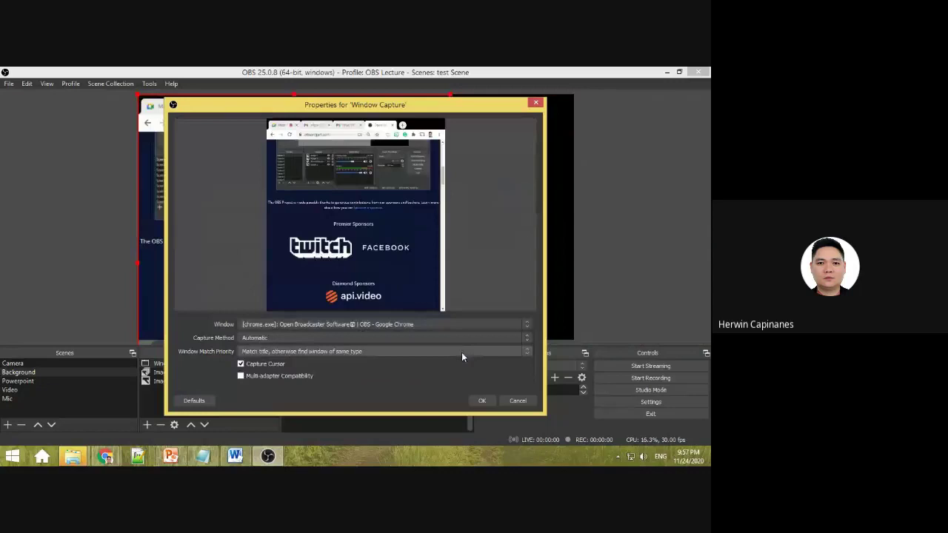
left_click(482, 400)
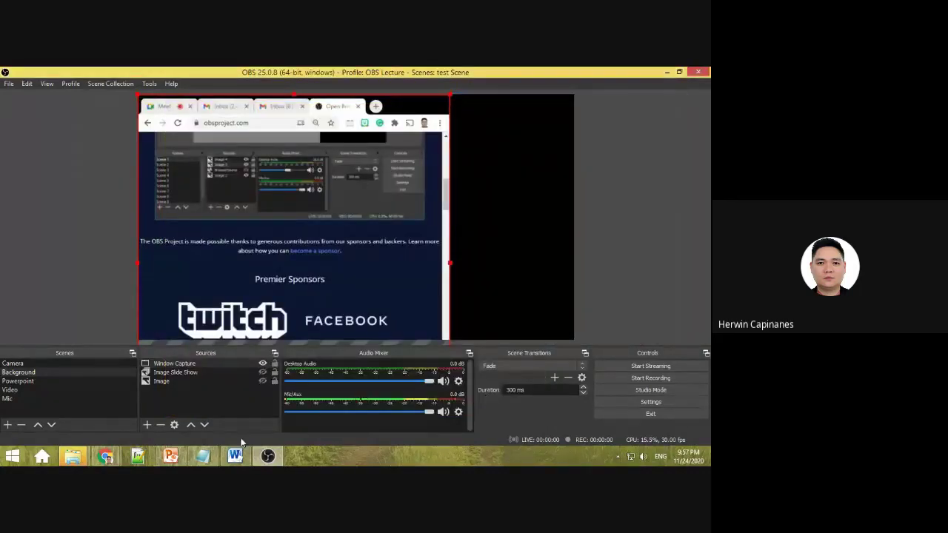
Bring Chrome forward and switch through its Meet, Gmail and OBS site tabs to compare them with the Window Capture preview.
left_click(138, 415)
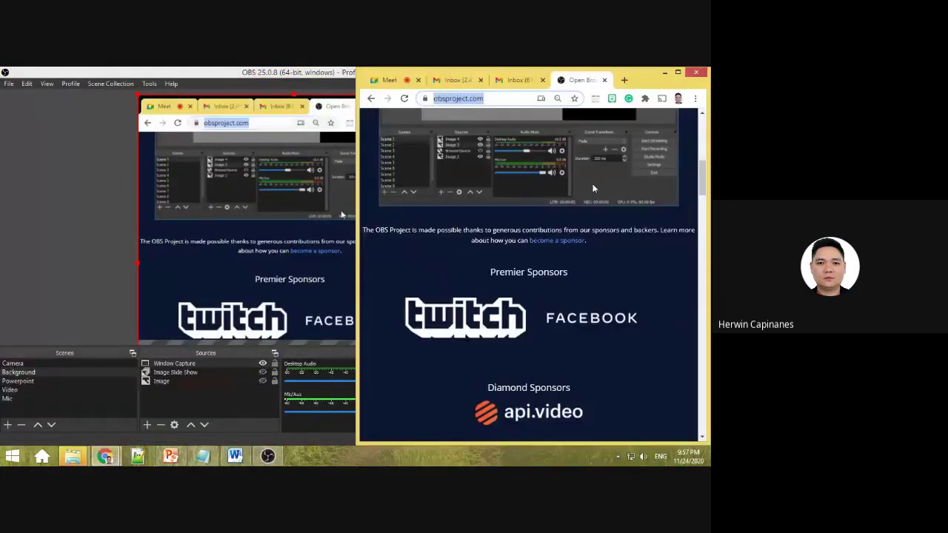
left_click(512, 80)
left_click(459, 81)
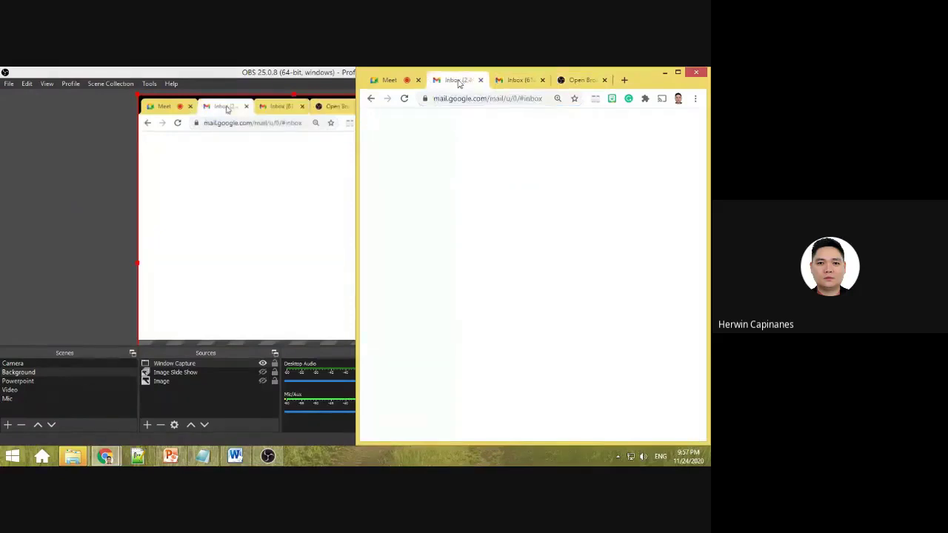
left_click(390, 82)
left_click(448, 80)
left_click(515, 80)
left_click(580, 80)
left_click(518, 80)
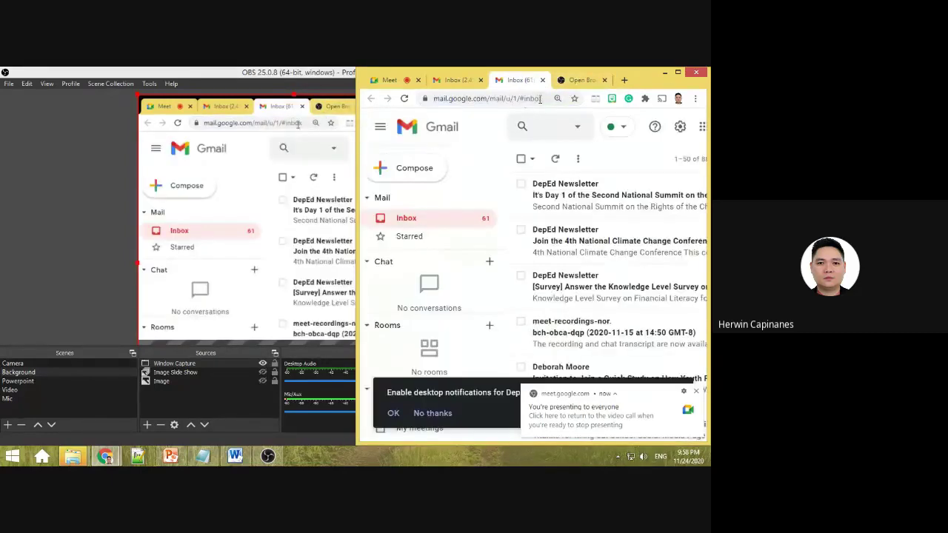
left_click(578, 82)
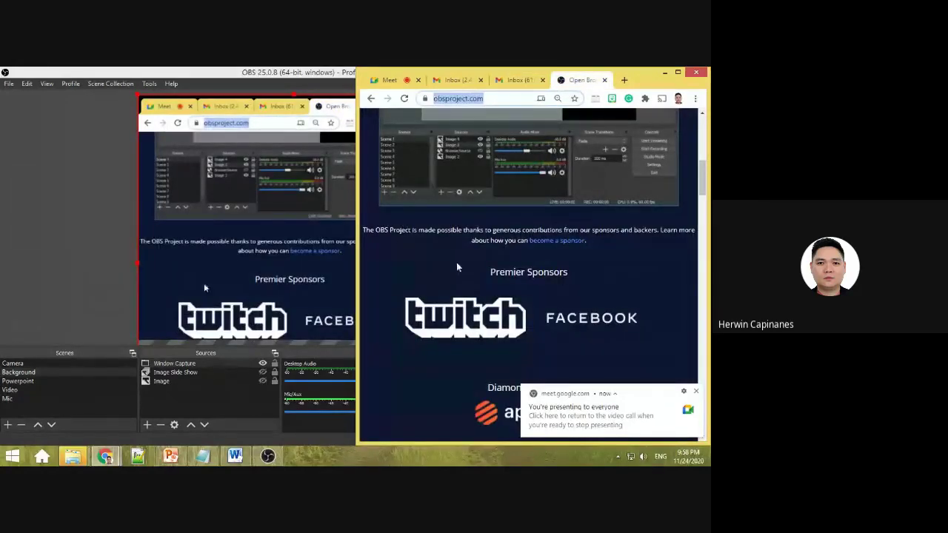
Load google.com in Chrome's OBS site tab and search for "how to install OBS".
type("google")
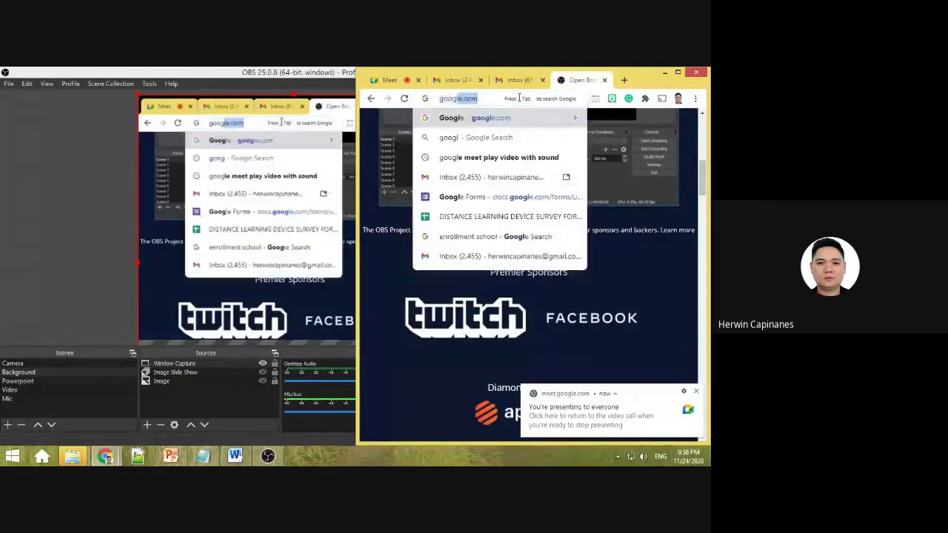
key("Return")
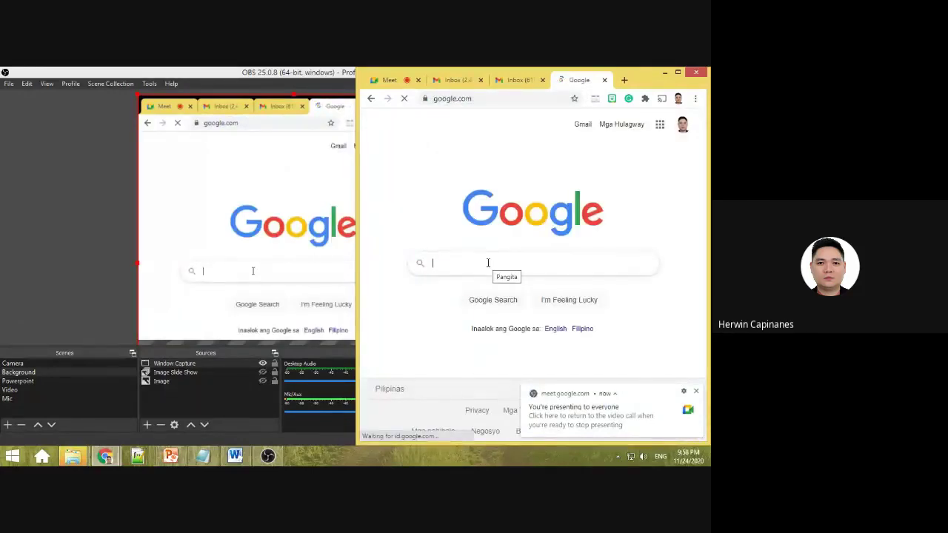
type("hohow")
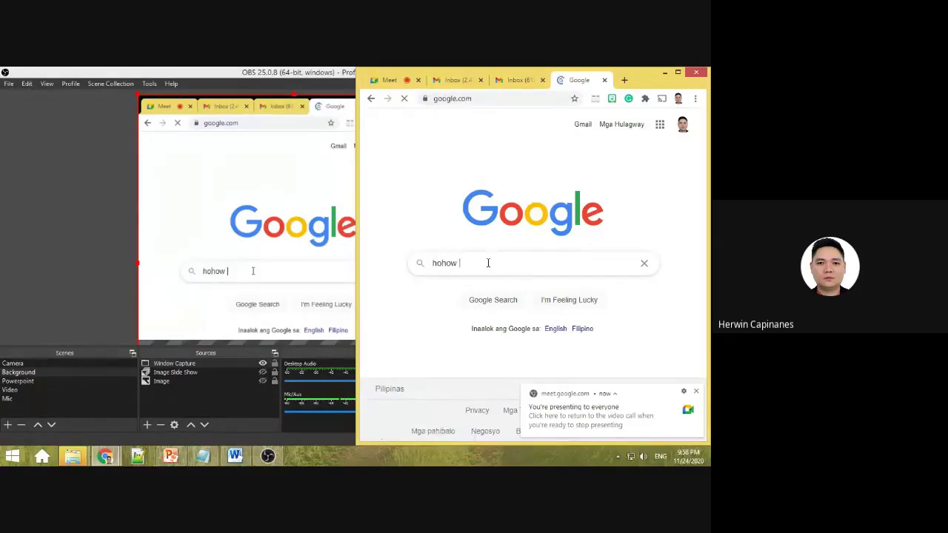
key("BackSpace")
key("BackSpace")
key("BackSpace")
key("BackSpace")
type("w to i")
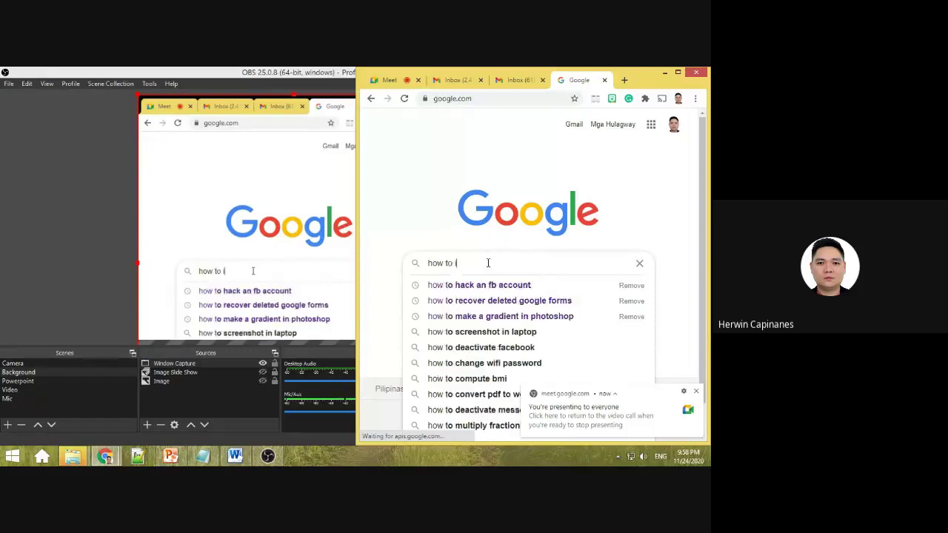
type("nstall OBS")
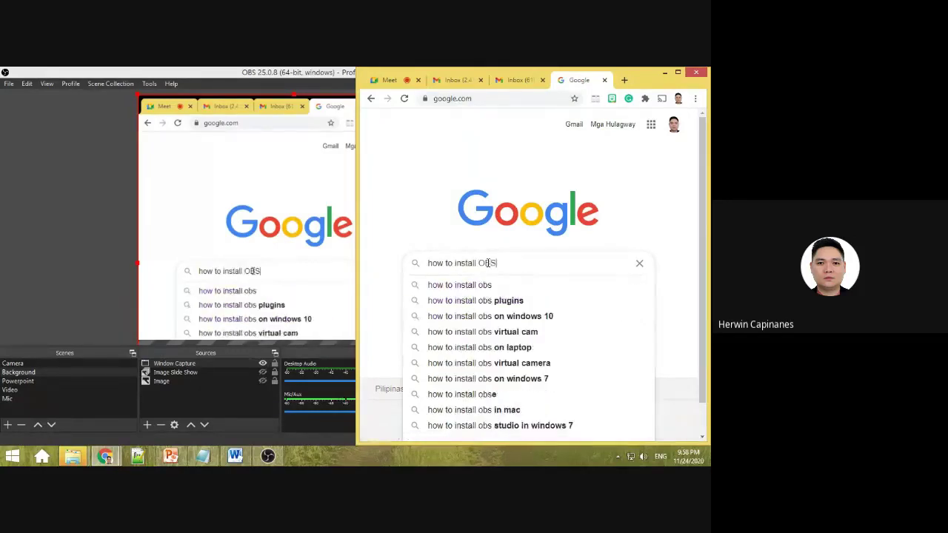
key("Return")
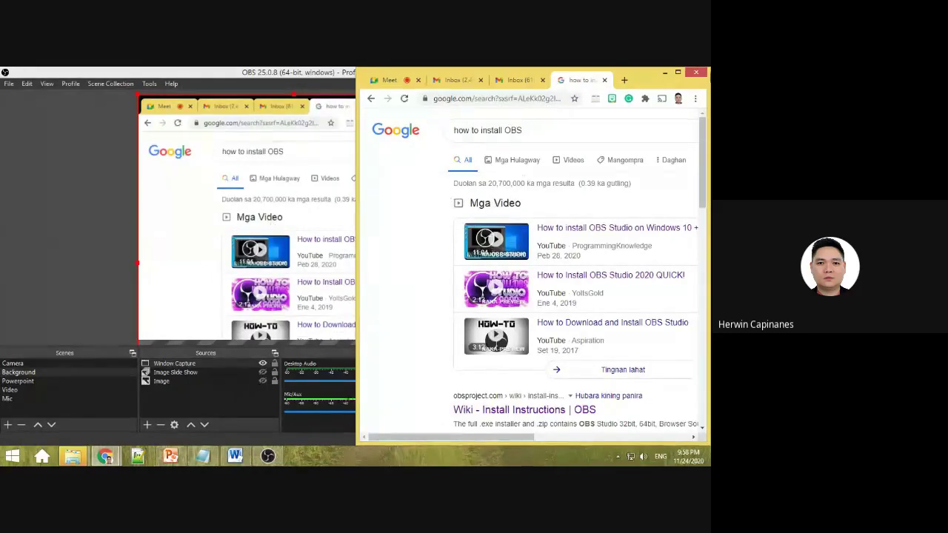
Return to OBS and crop the upper edge of the Window Capture to cut off the browser's tabs and address bar.
left_click(665, 72)
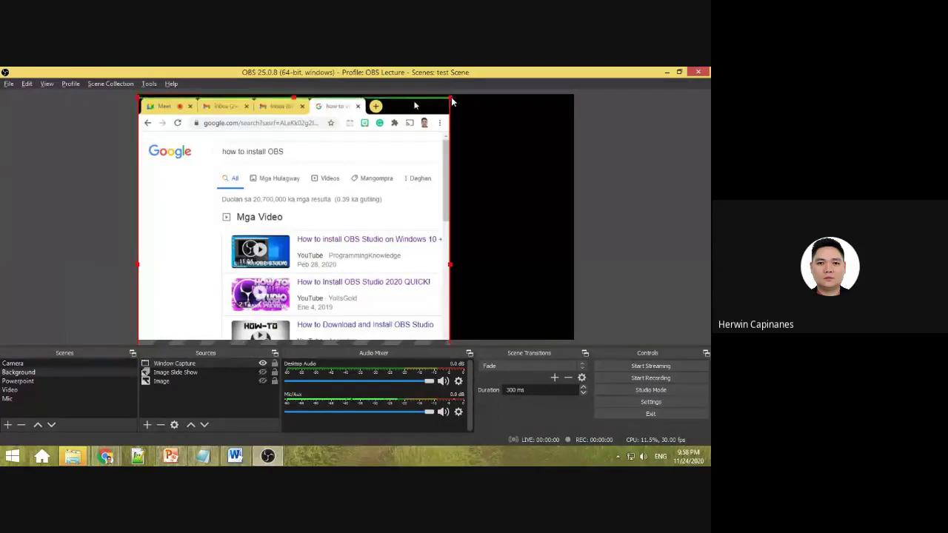
mouse_move(450, 98)
left_mouse_down()
mouse_move(452, 137)
mouse_move(460, 90)
mouse_move(451, 145)
mouse_move(458, 104)
left_mouse_up()
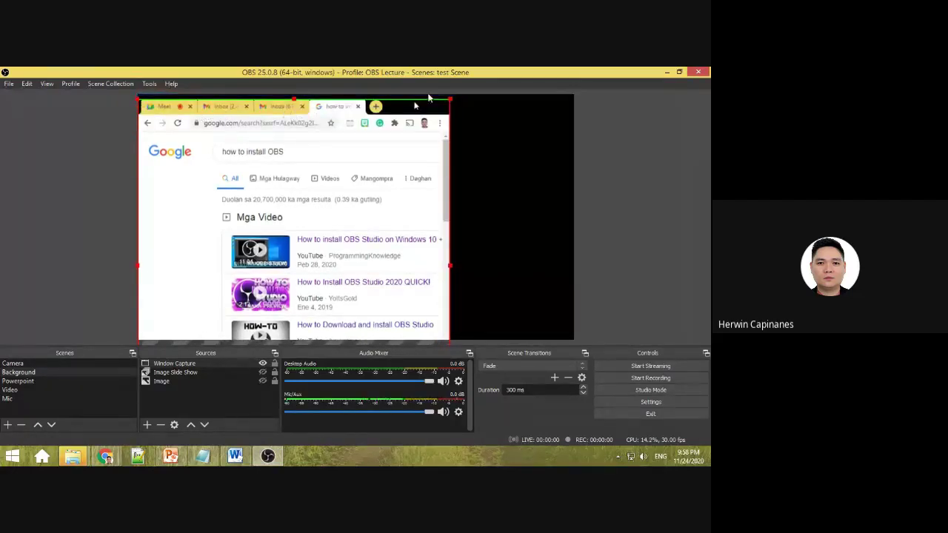
left_click_drag(450, 104, 454, 136)
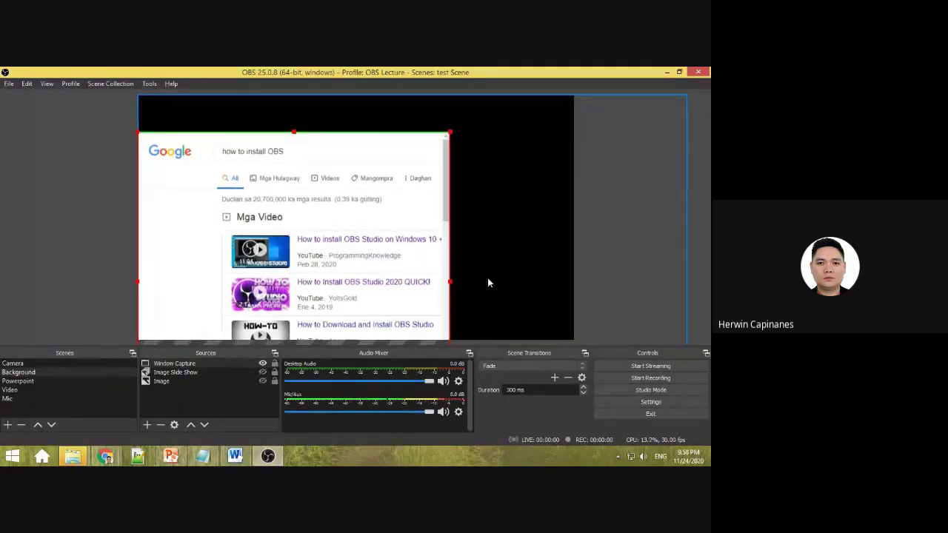
left_click(518, 212)
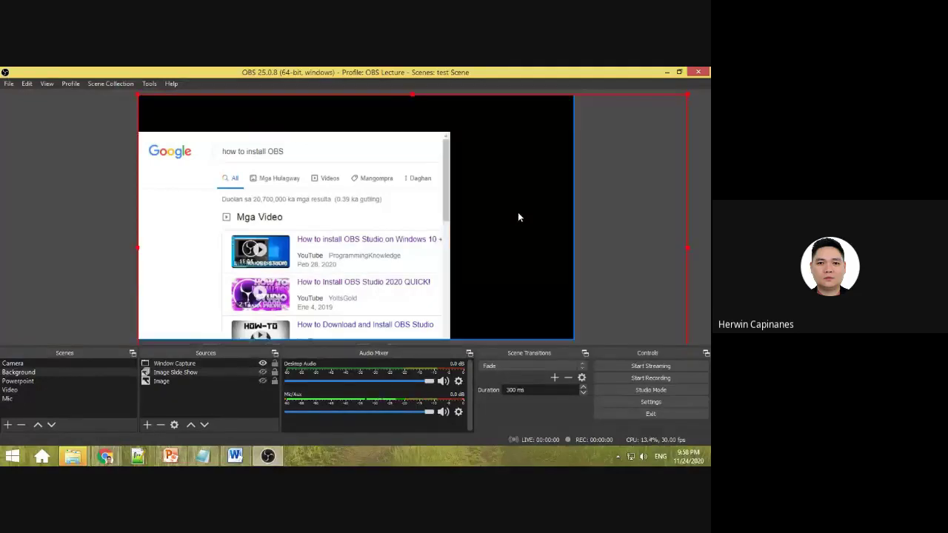
Switch through the Chrome tabs to check how the cropped Window Capture follows them, ending on the Google results and returning to OBS.
left_click(105, 456)
left_click(163, 408)
left_click(117, 454)
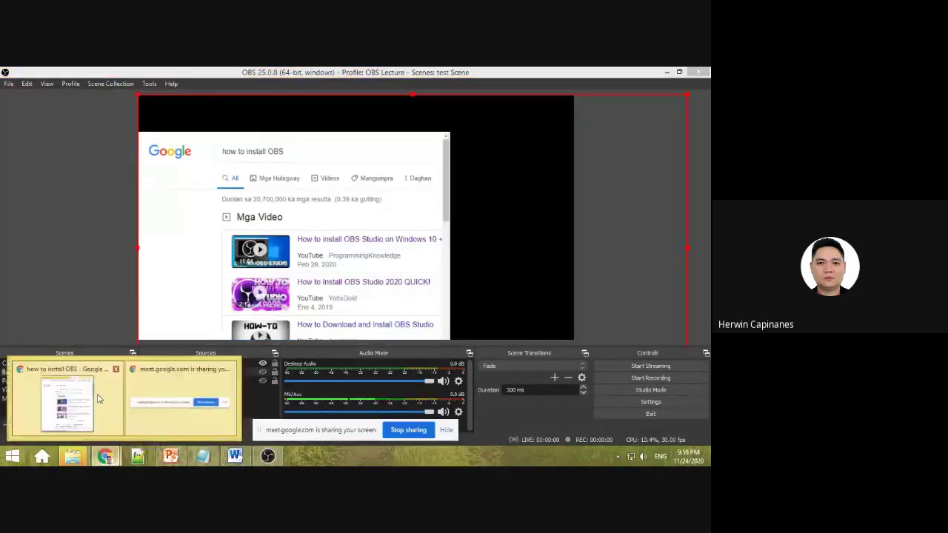
left_click(63, 396)
left_click(517, 80)
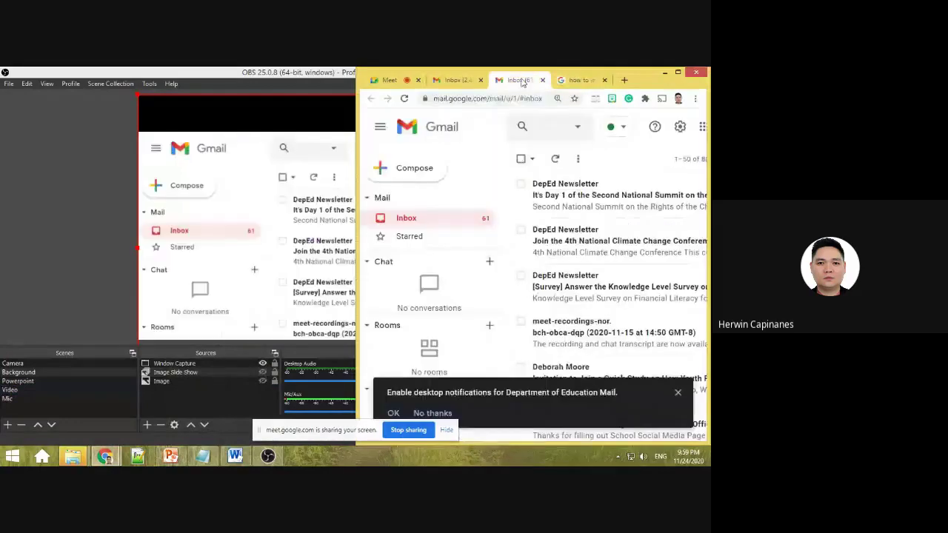
left_click_drag(598, 69, 599, 93)
left_click(465, 104)
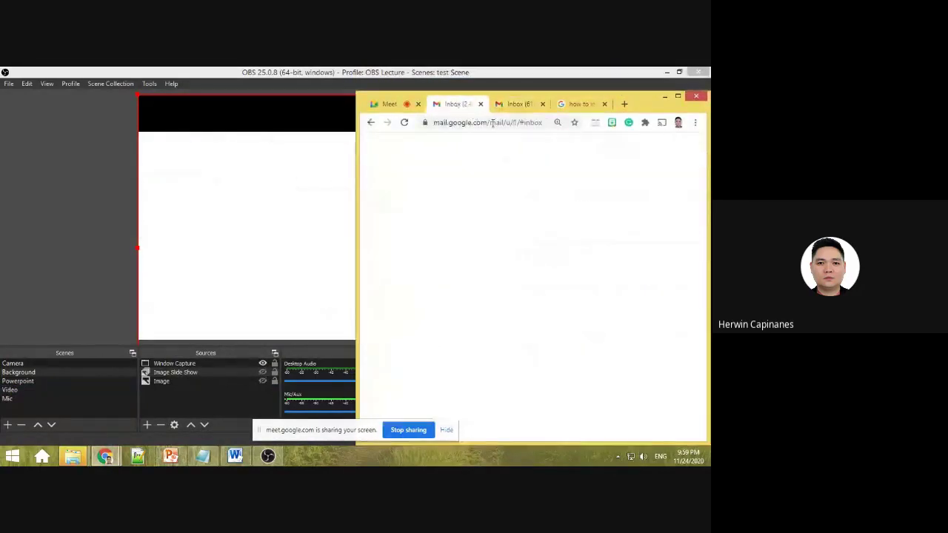
left_click(389, 105)
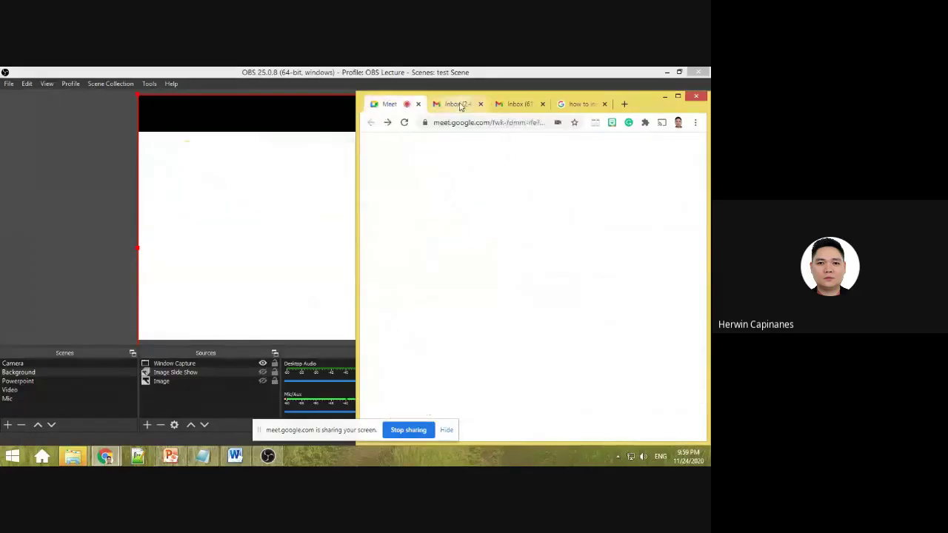
left_click(458, 105)
left_click(519, 105)
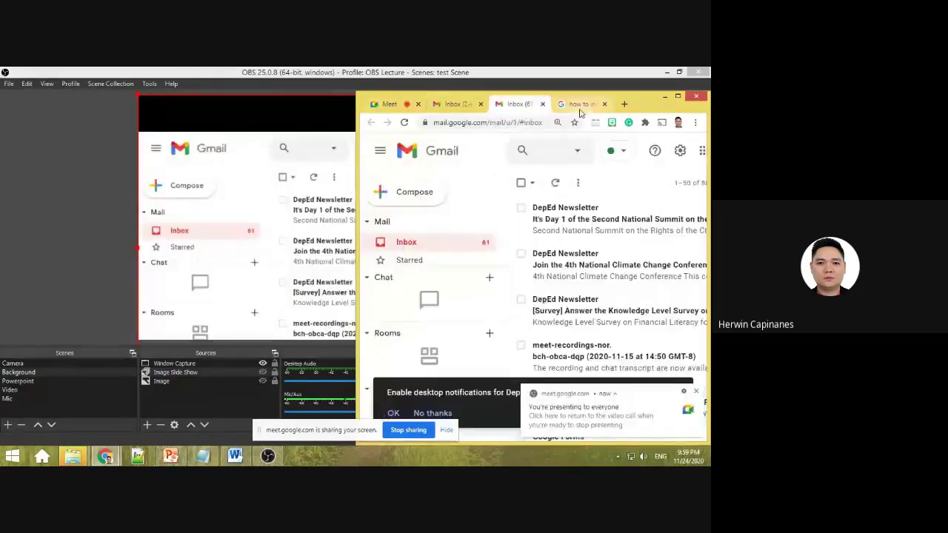
left_click(582, 104)
left_click(666, 97)
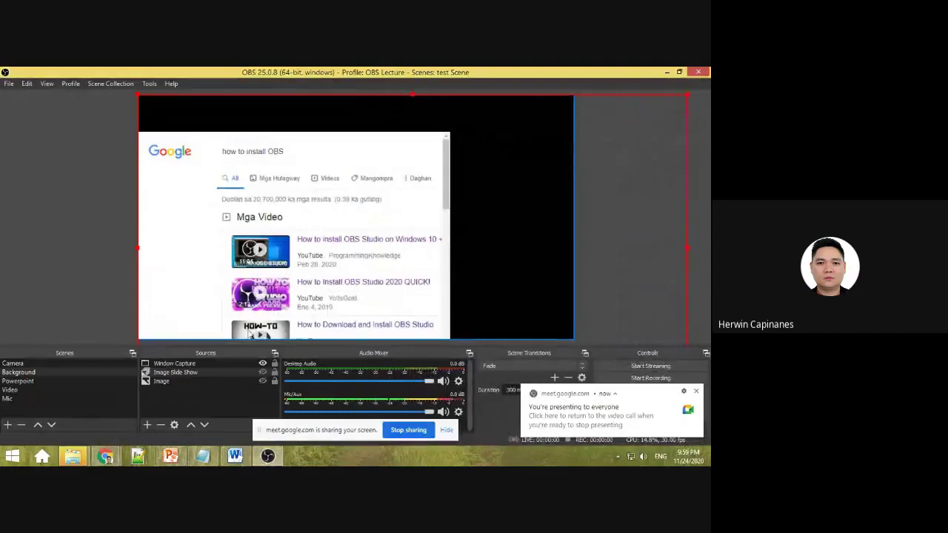
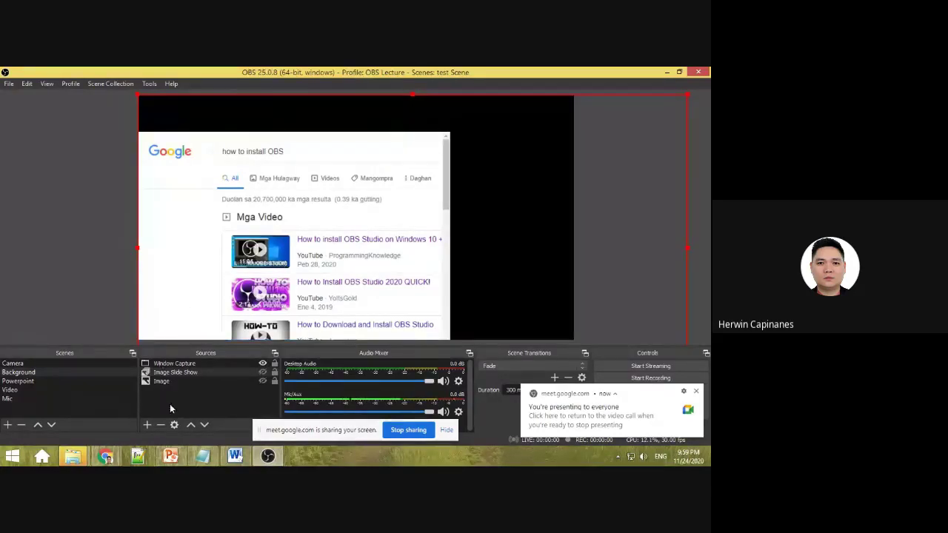
Add a new Color Source to the Background scene and set its color to green #2fff6a.
left_click(146, 425)
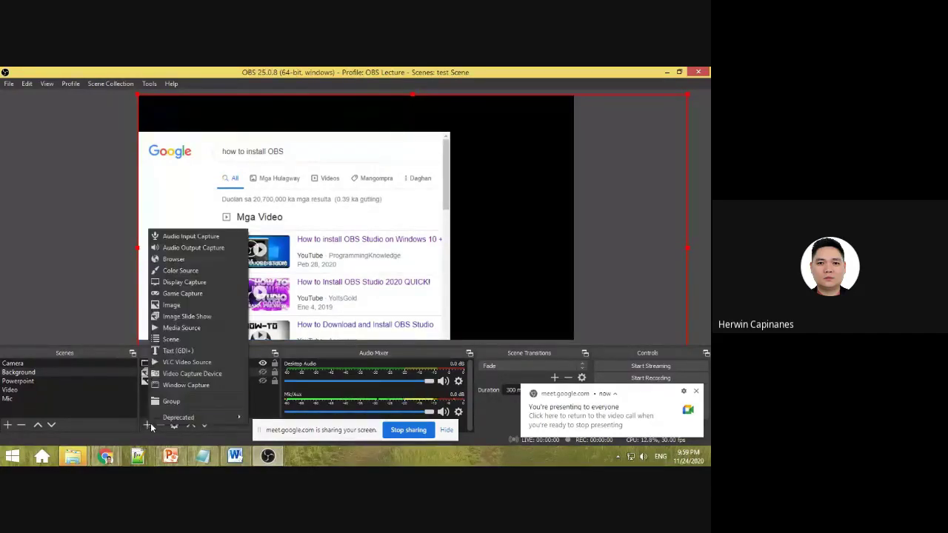
left_click(191, 271)
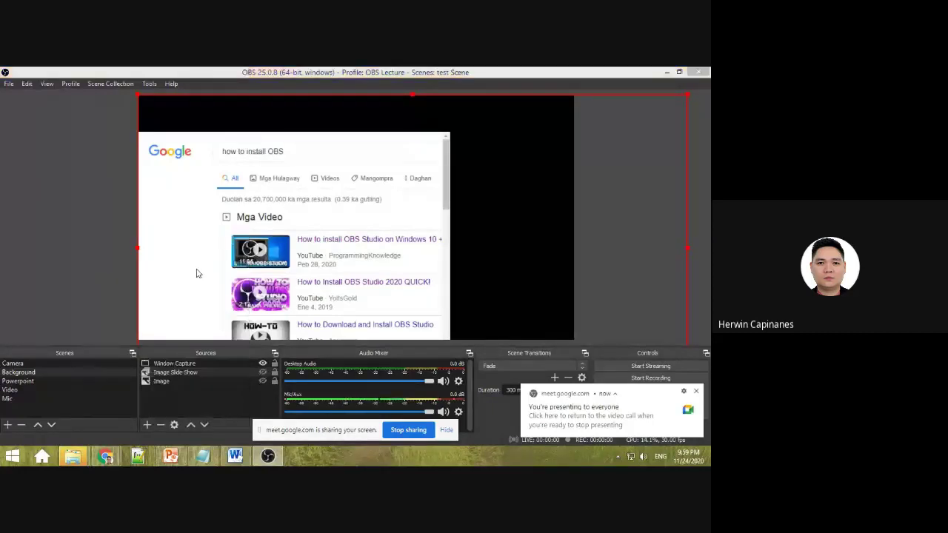
left_click(386, 332)
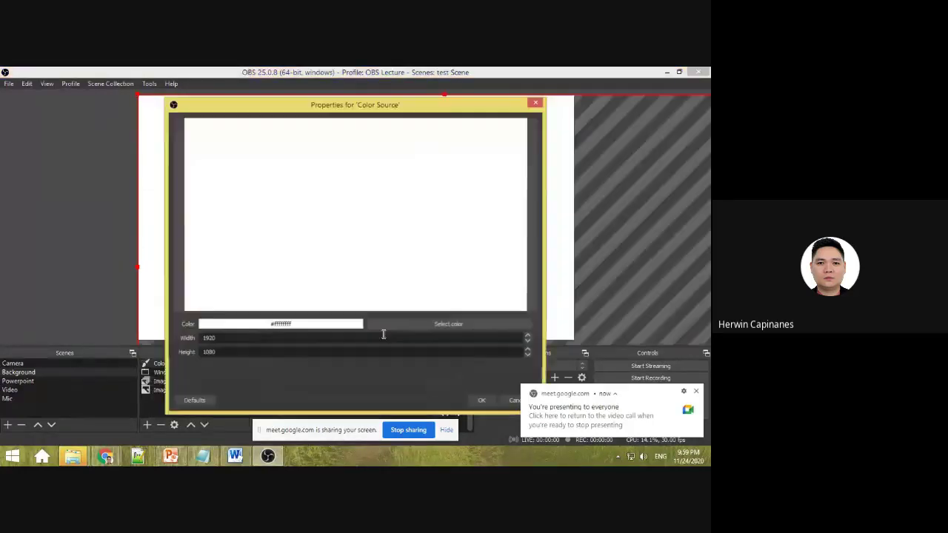
left_click(415, 327)
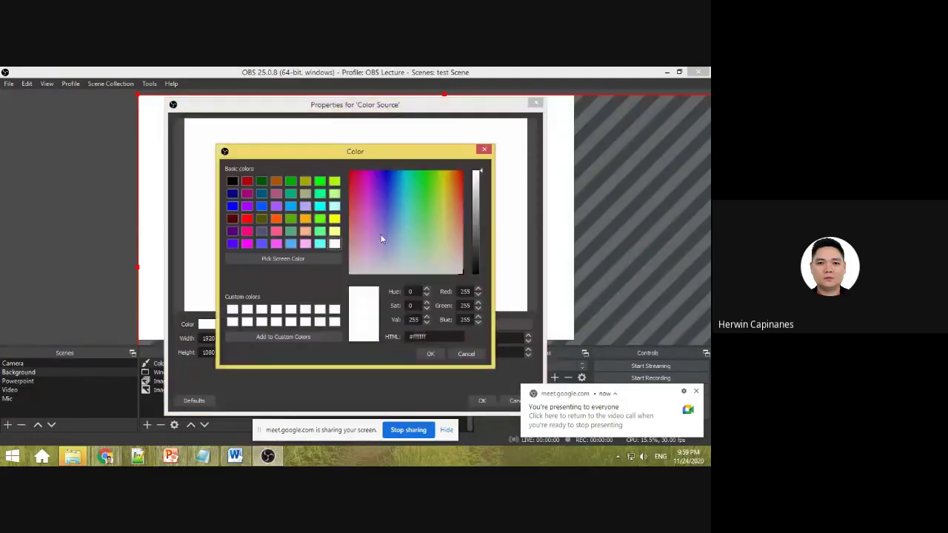
left_click(410, 187)
left_click(420, 187)
left_click(430, 353)
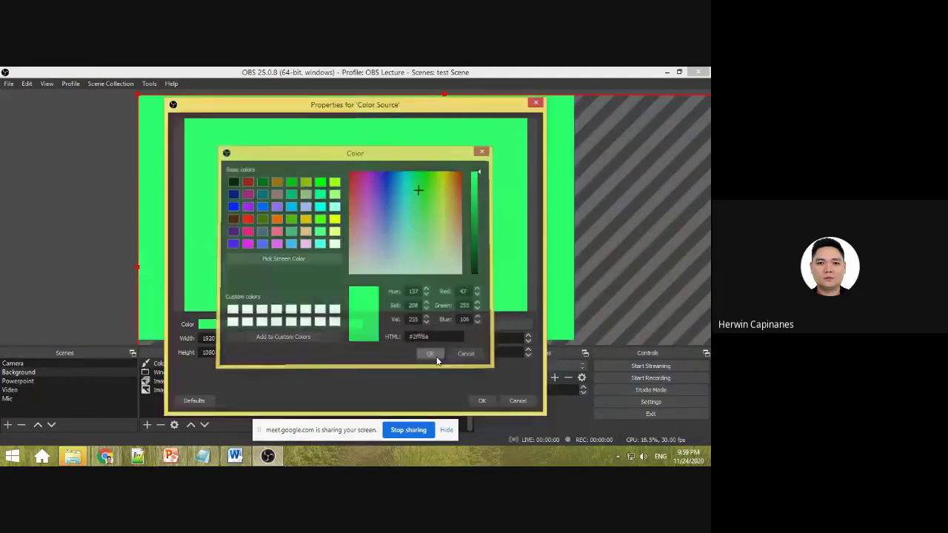
left_click(480, 401)
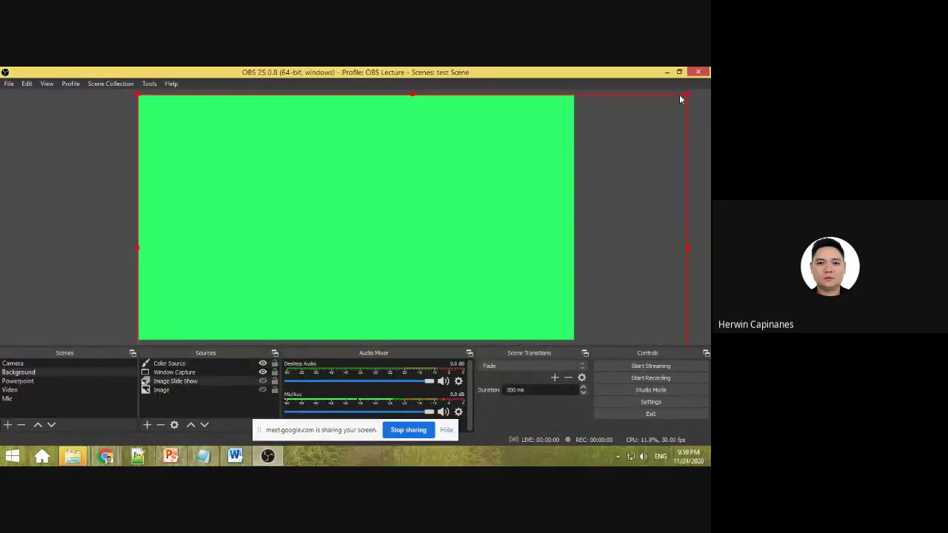
left_click_drag(682, 99, 601, 100)
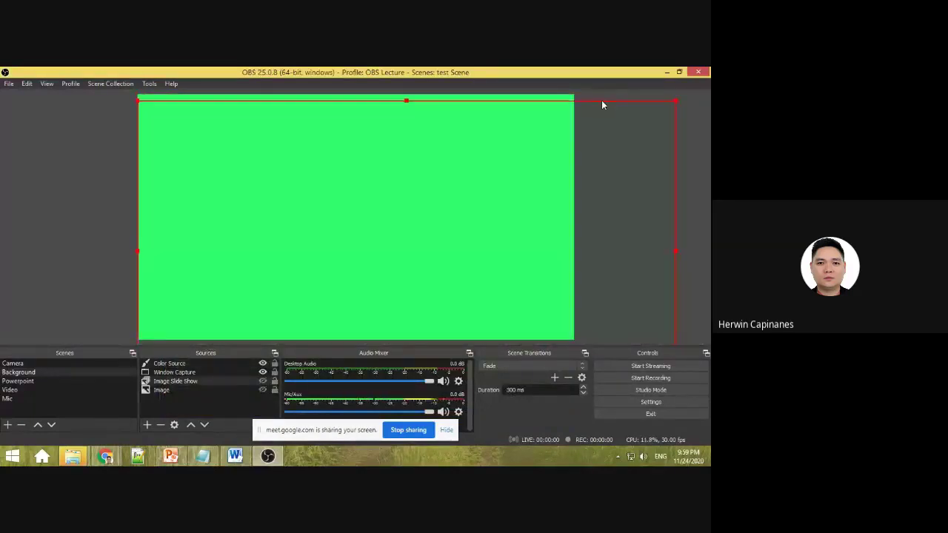
left_click(209, 365)
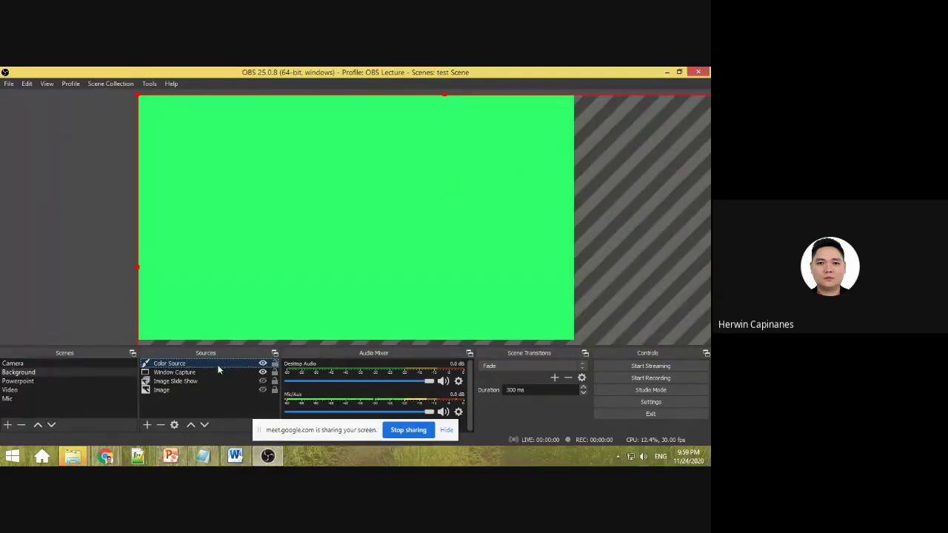
right_click(210, 363)
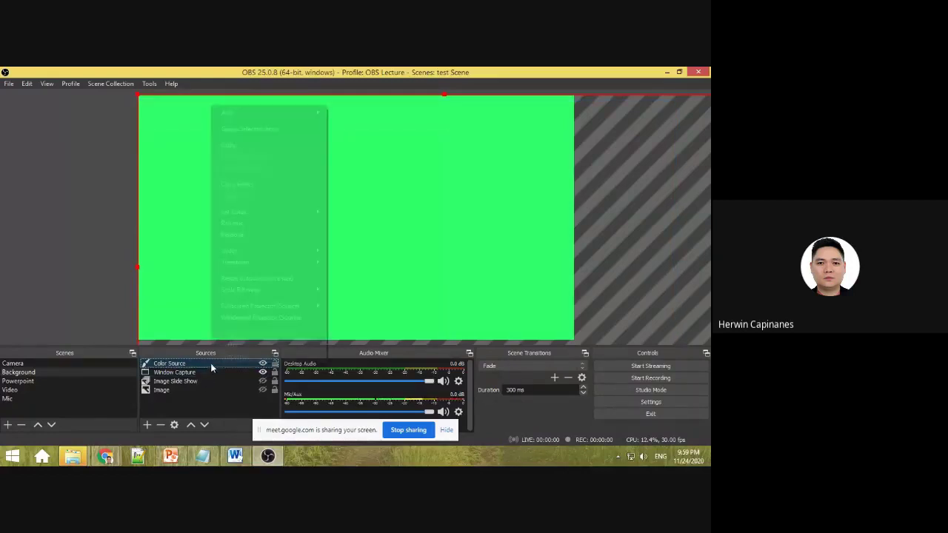
left_click(237, 346)
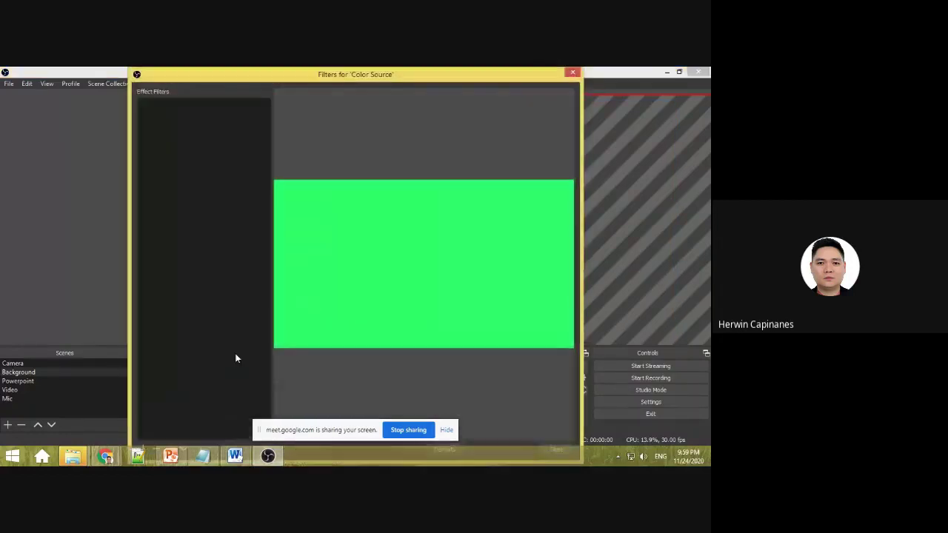
left_click(572, 73)
Change the Color Source's color to blue in its properties, with hue 240 and saturation 198.
right_click(184, 363)
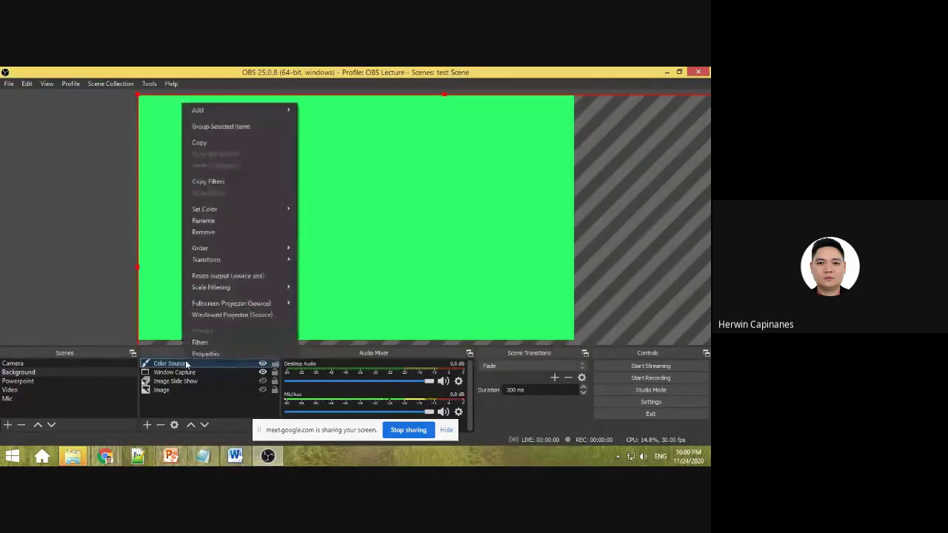
left_click(202, 354)
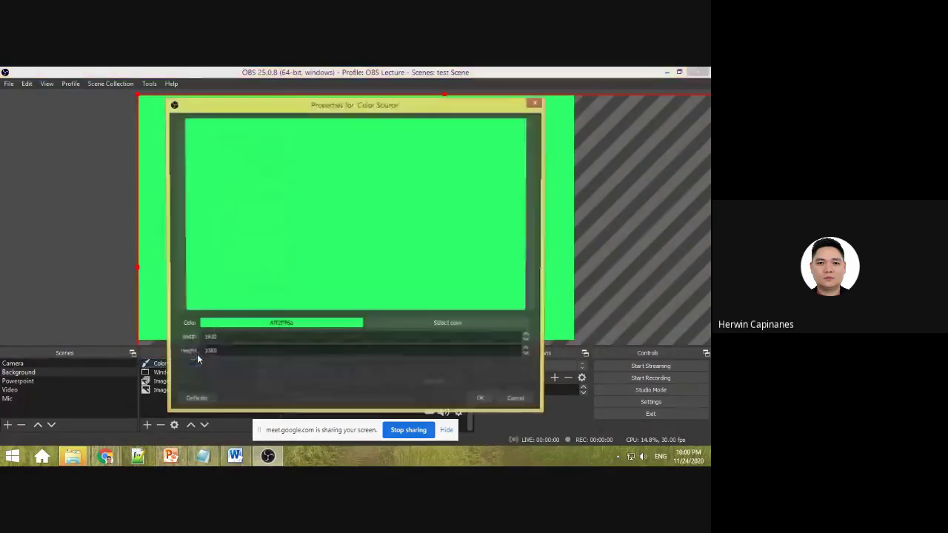
left_click(413, 321)
mouse_move(397, 202)
left_mouse_down()
mouse_move(390, 207)
mouse_move(387, 194)
left_mouse_up()
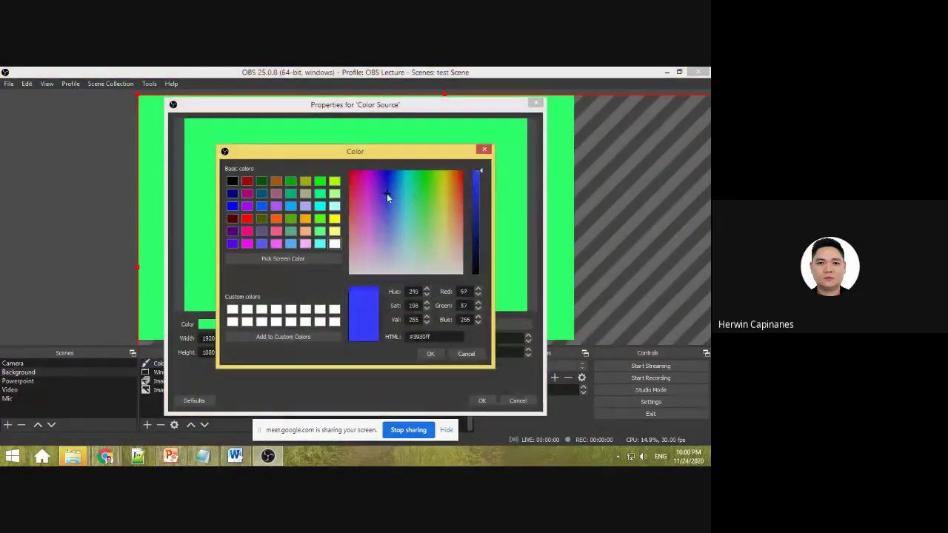
left_click(428, 355)
left_click(494, 402)
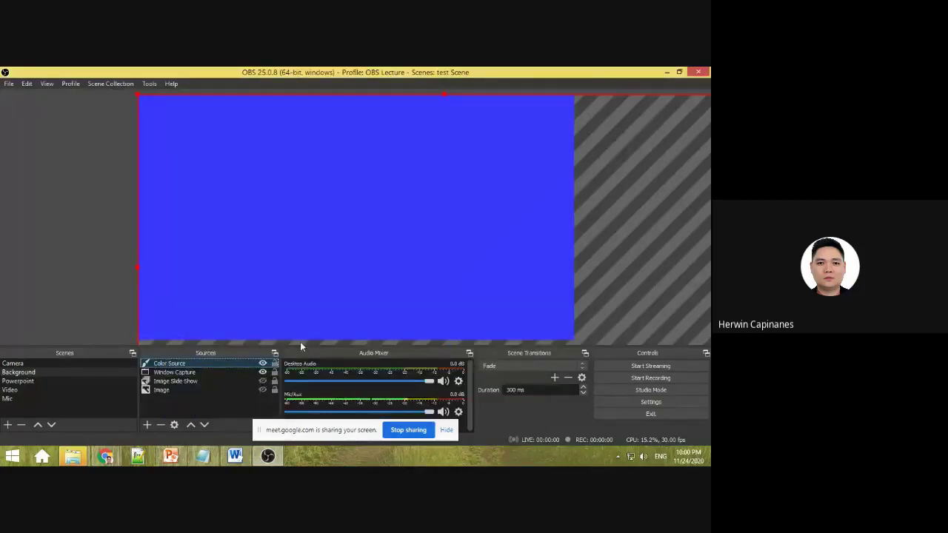
Remove the Color Source from the Background scene and confirm its removal.
right_click(225, 365)
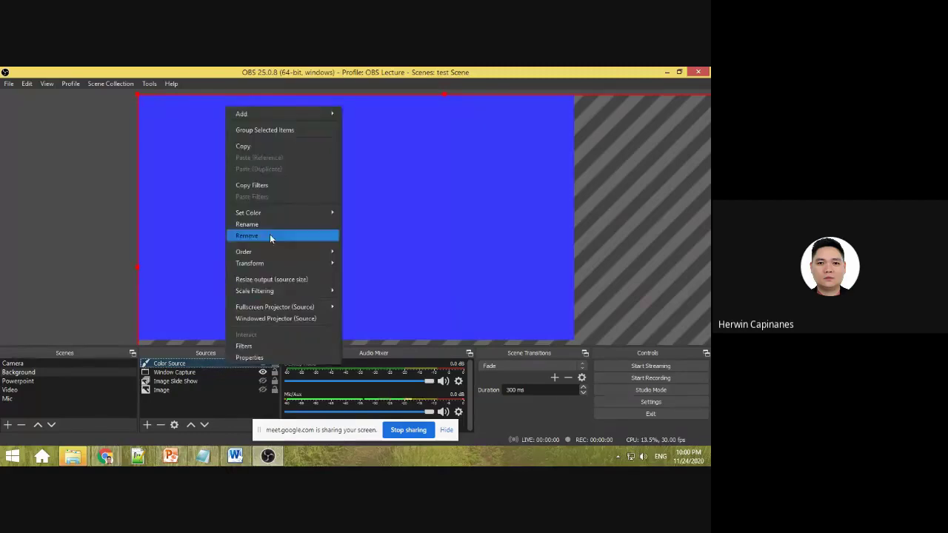
left_click(270, 235)
left_click(389, 275)
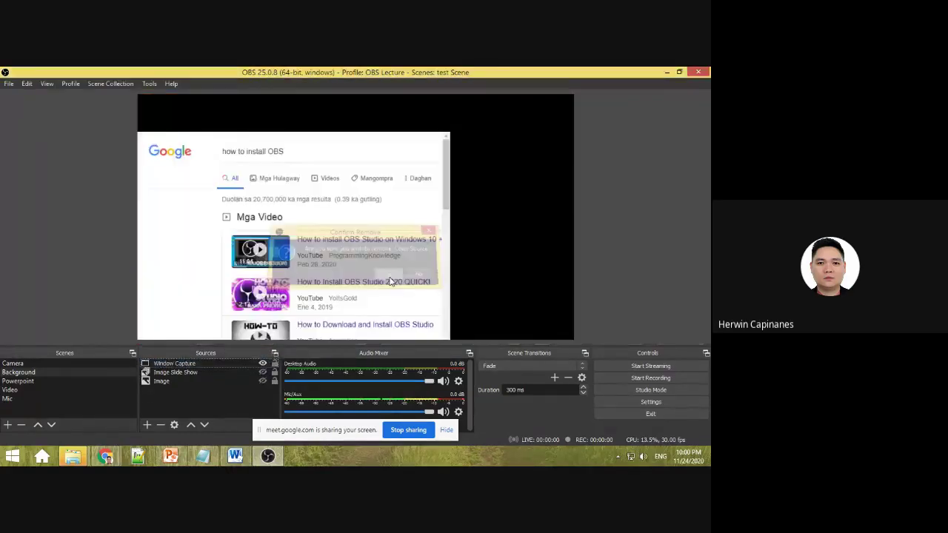
left_click(147, 424)
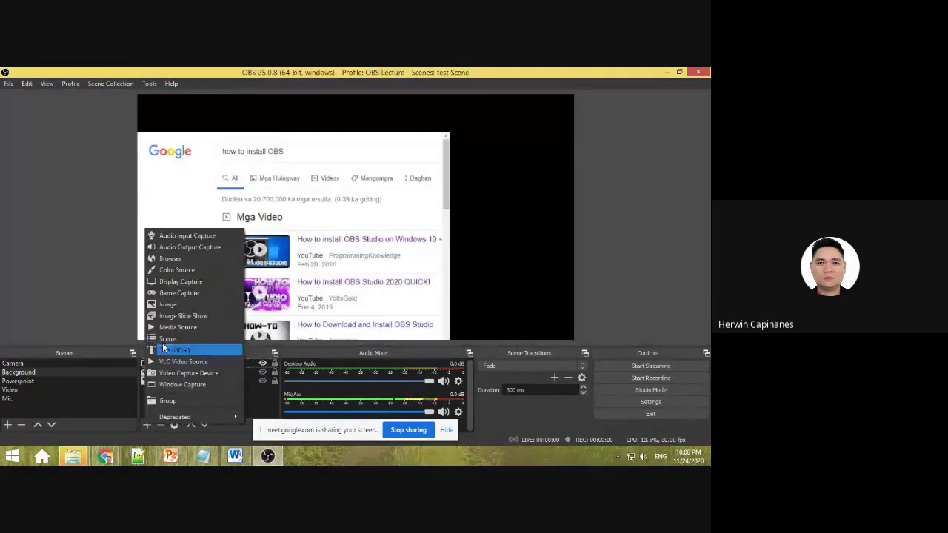
left_click(225, 273)
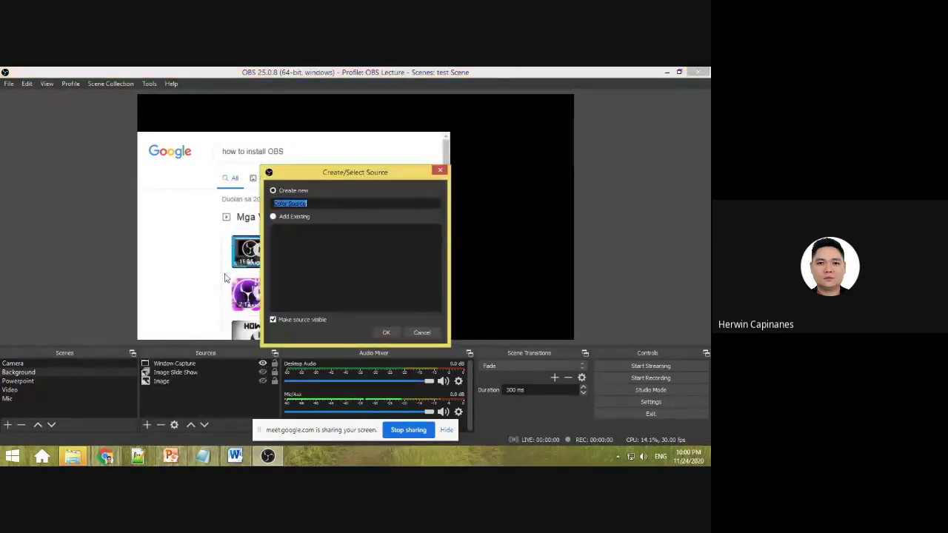
left_click(422, 333)
Move the Window Capture up and to the right in the preview, and compare it with Chrome's Meet tab beside a smaller OBS window.
left_click_drag(399, 204, 416, 181)
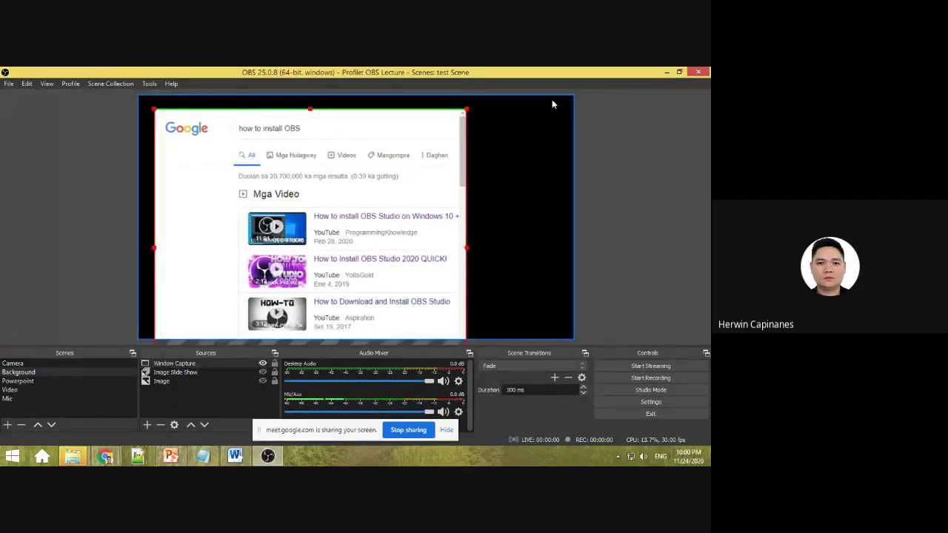
left_click(680, 72)
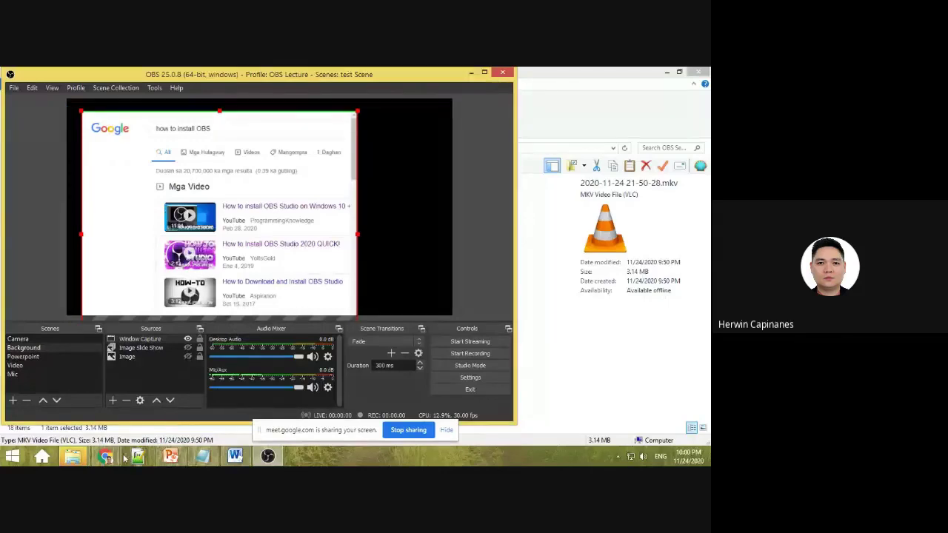
mouse_move(106, 457)
left_click(75, 410)
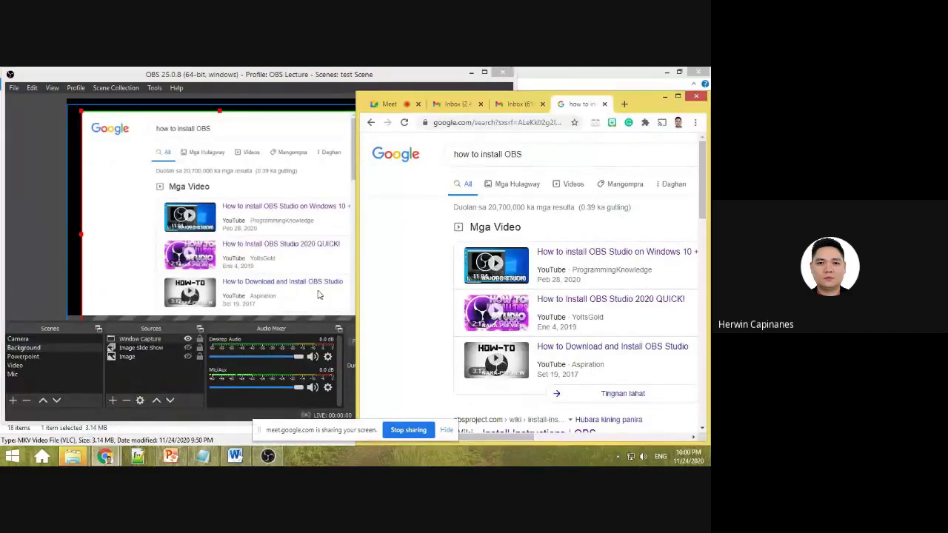
mouse_move(106, 456)
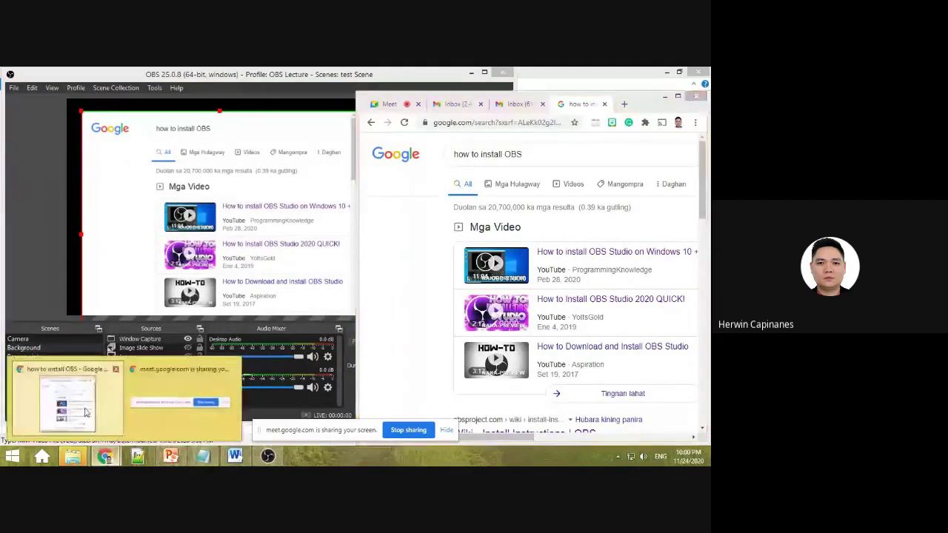
left_click(77, 401)
left_click(391, 105)
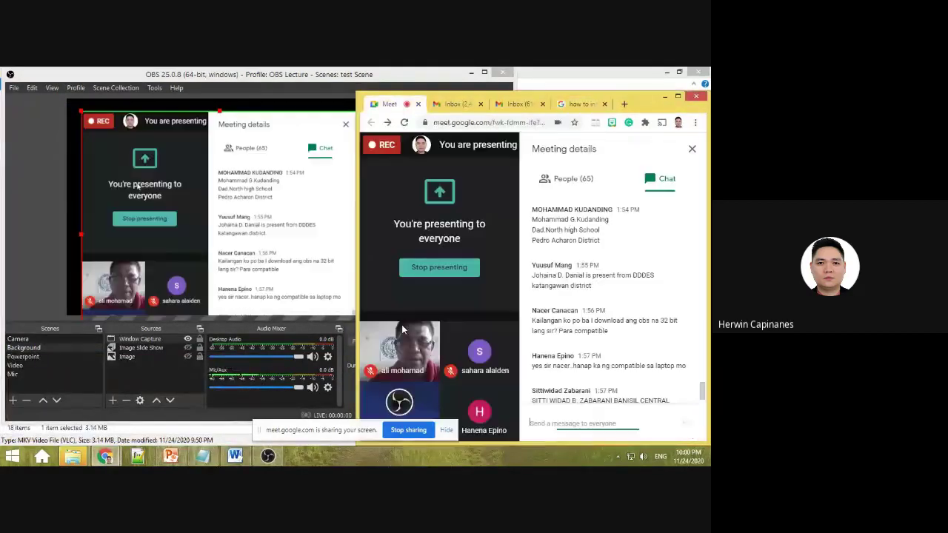
Maximize Chrome and return to OBS to check how the Window Capture follows the enlarged browser window.
left_click(678, 96)
left_click(267, 456)
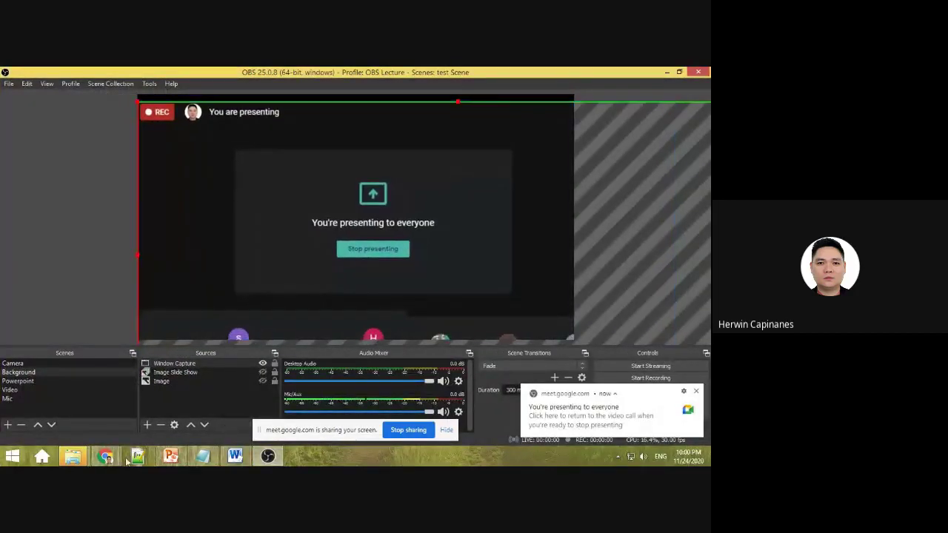
left_click(99, 241)
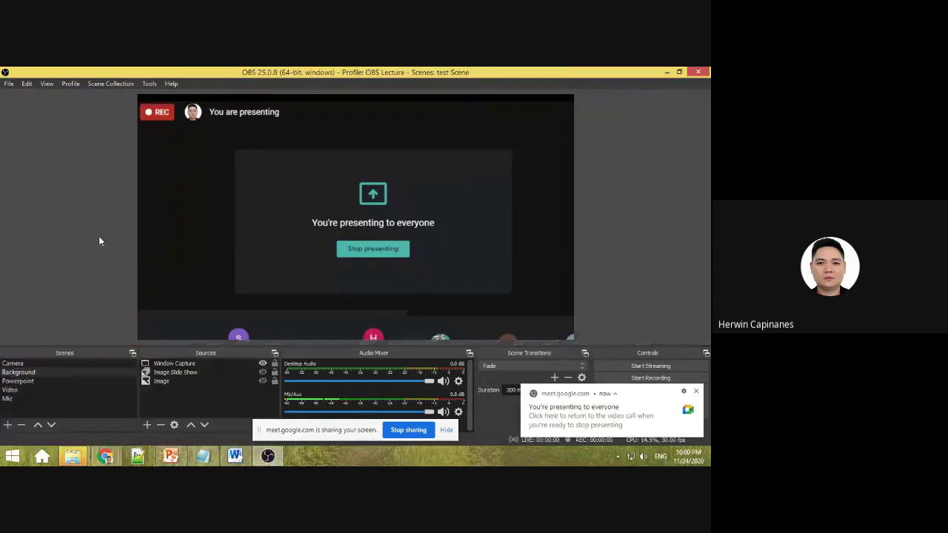
View the Powerpoint and Video scenes in turn and dismiss the Meet presenting notification.
left_click(28, 383)
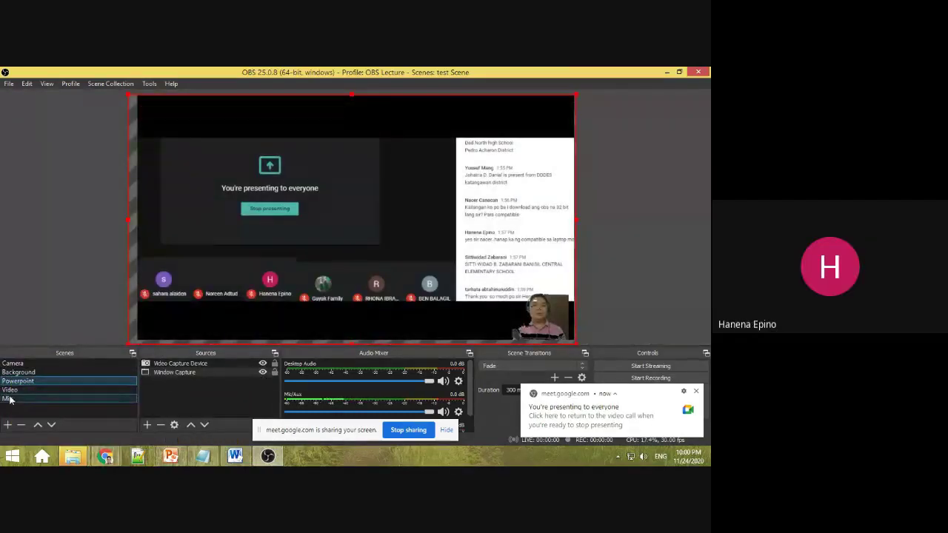
left_click(11, 390)
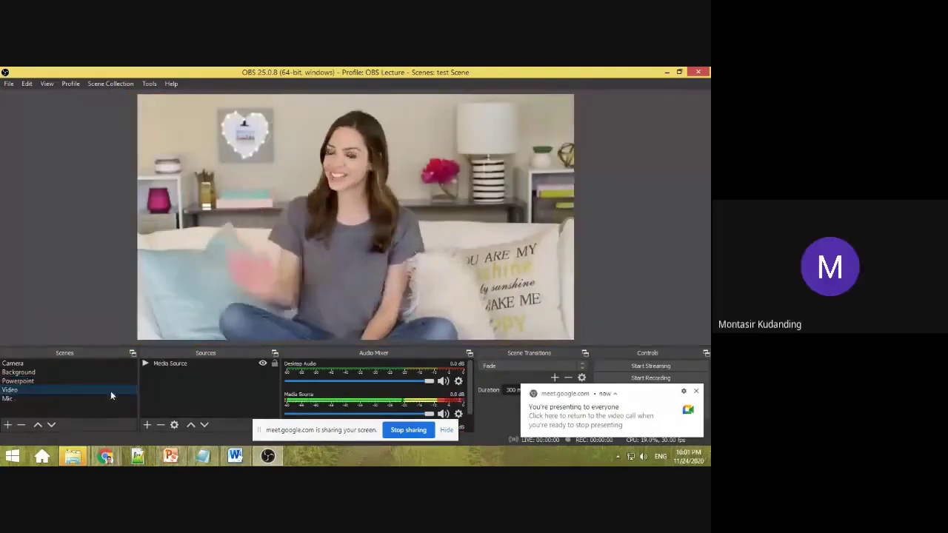
left_click(697, 392)
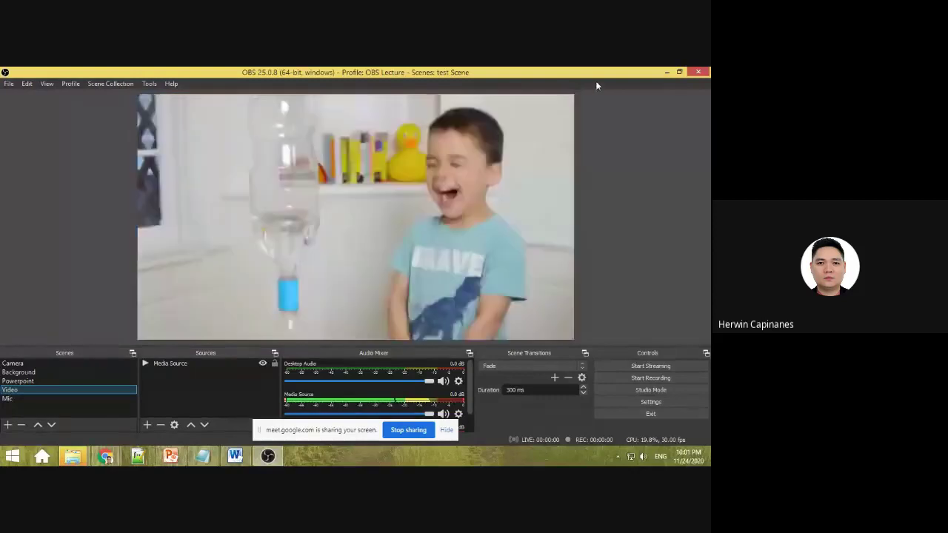
Restore OBS to a smaller window and bring Chrome's Meet call forward to read the participants' latest chat messages.
left_click(680, 72)
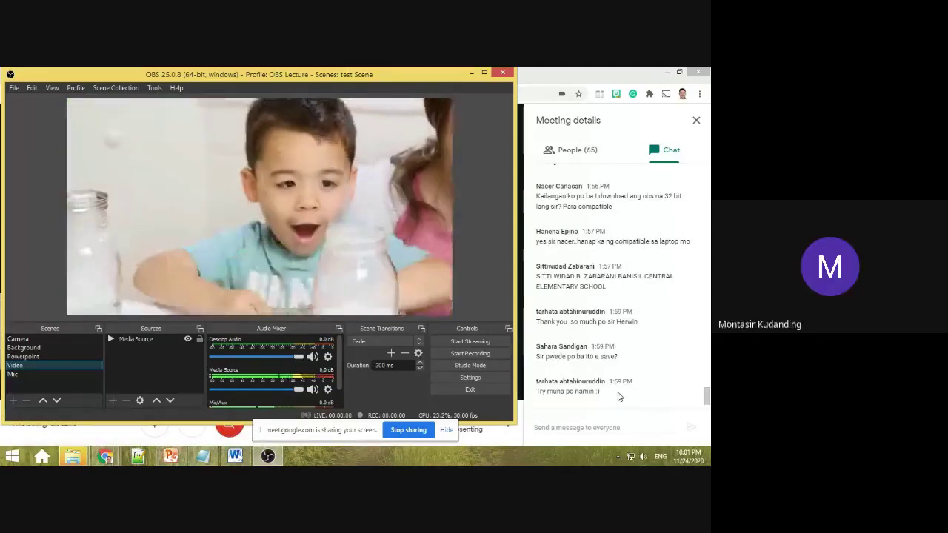
left_click(574, 360)
double_click(546, 322)
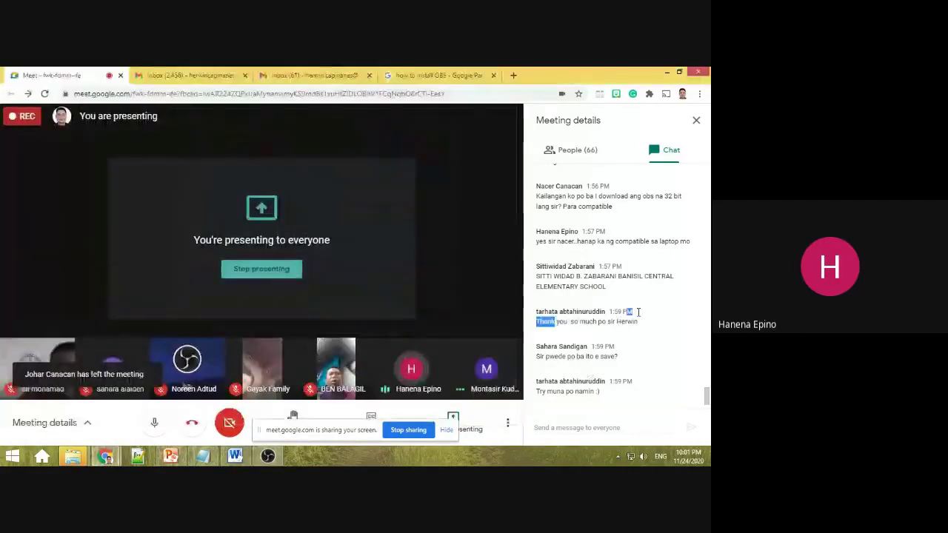
left_click_drag(648, 323, 650, 322)
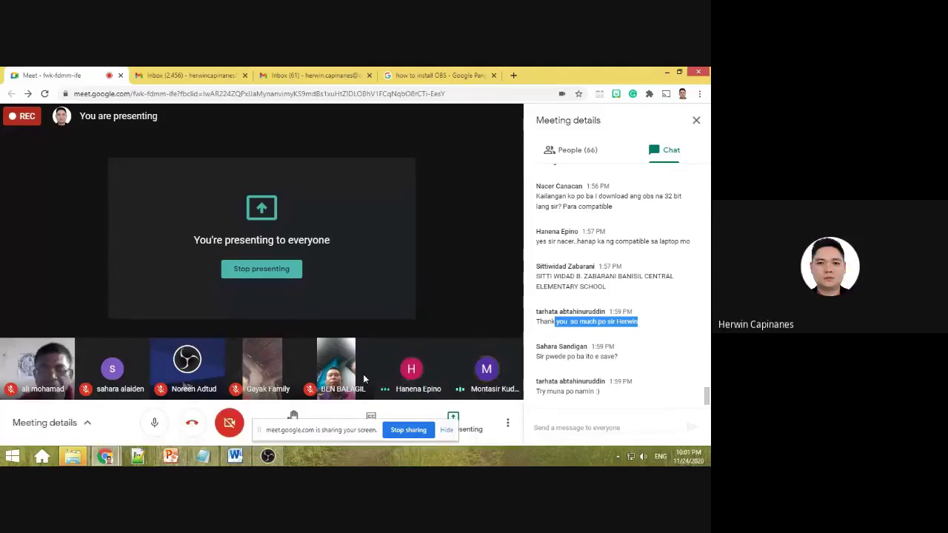
left_click(105, 455)
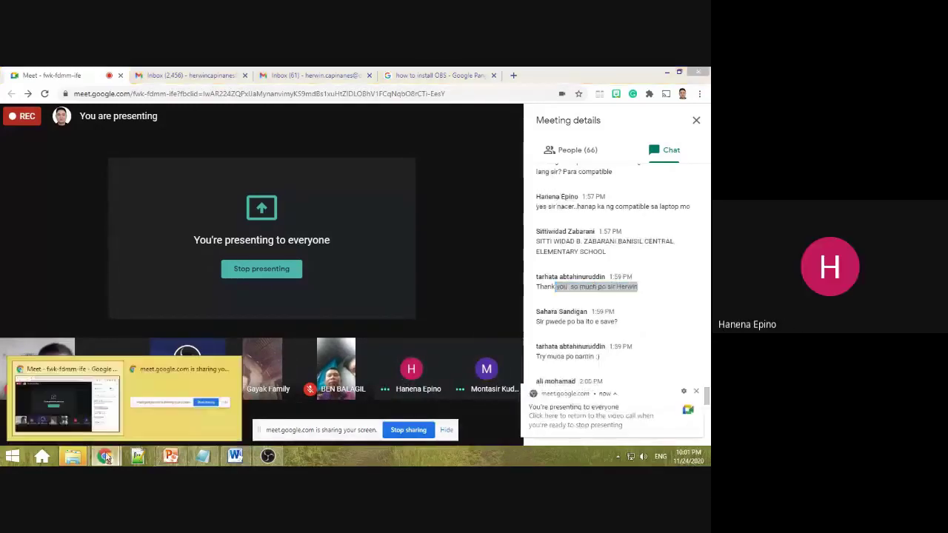
left_click(87, 420)
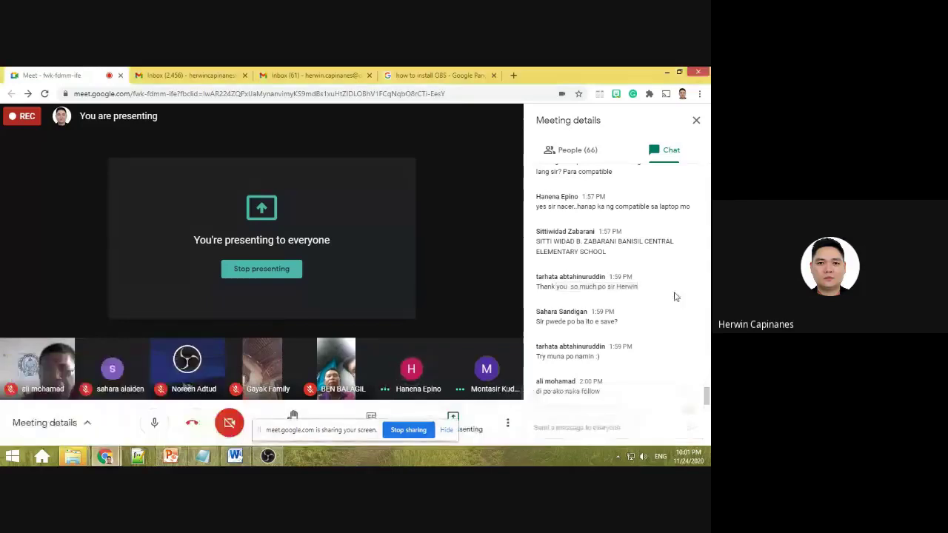
left_click(105, 456)
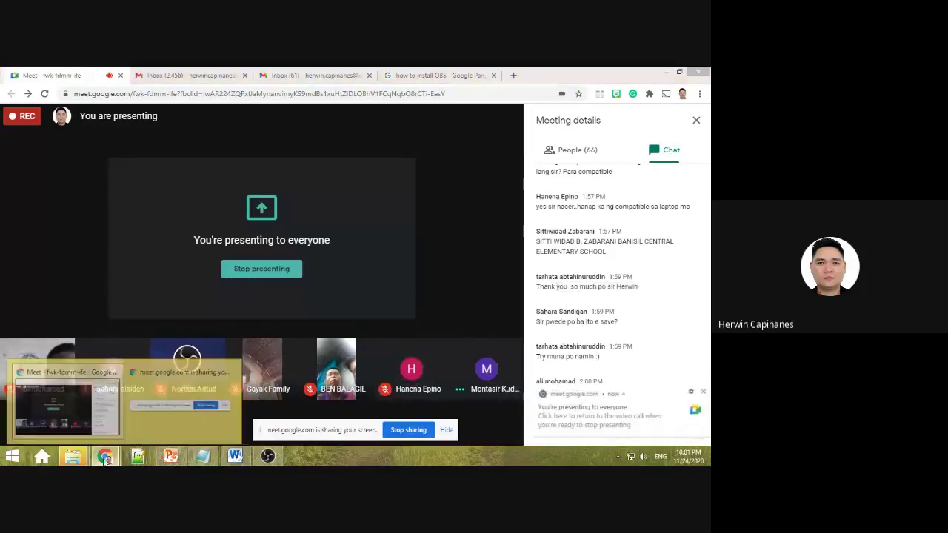
mouse_move(160, 389)
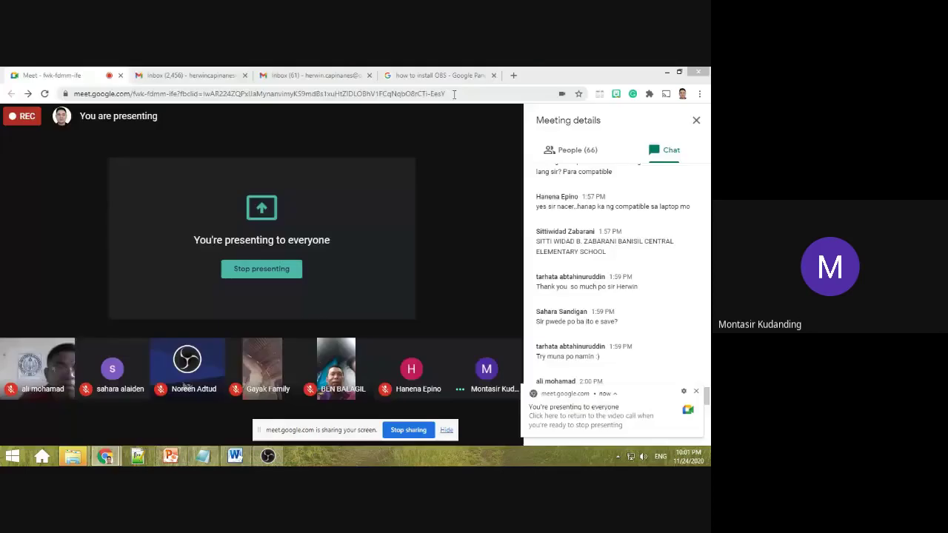
Switch to the browser tab with the "how to install OBS" search and select its address for replacement.
left_click(438, 75)
left_click(385, 95)
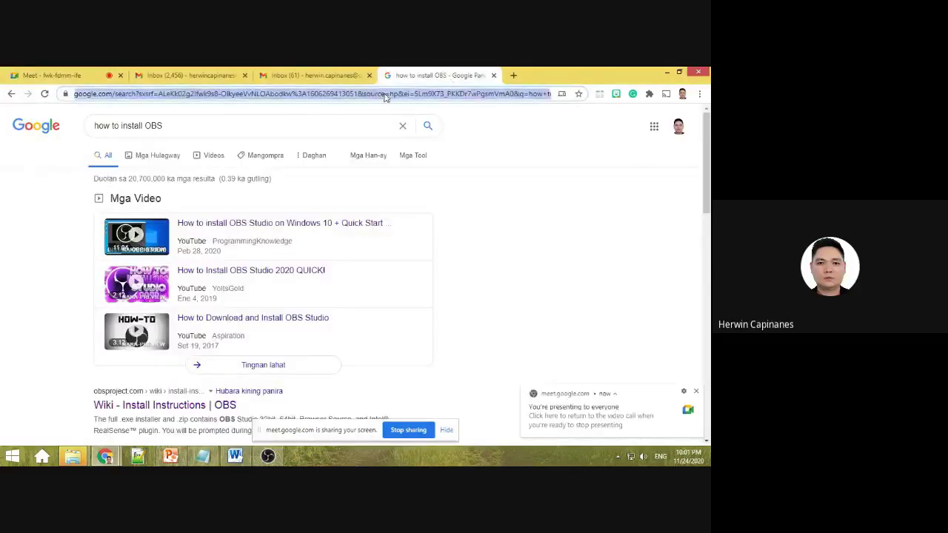
type("obs")
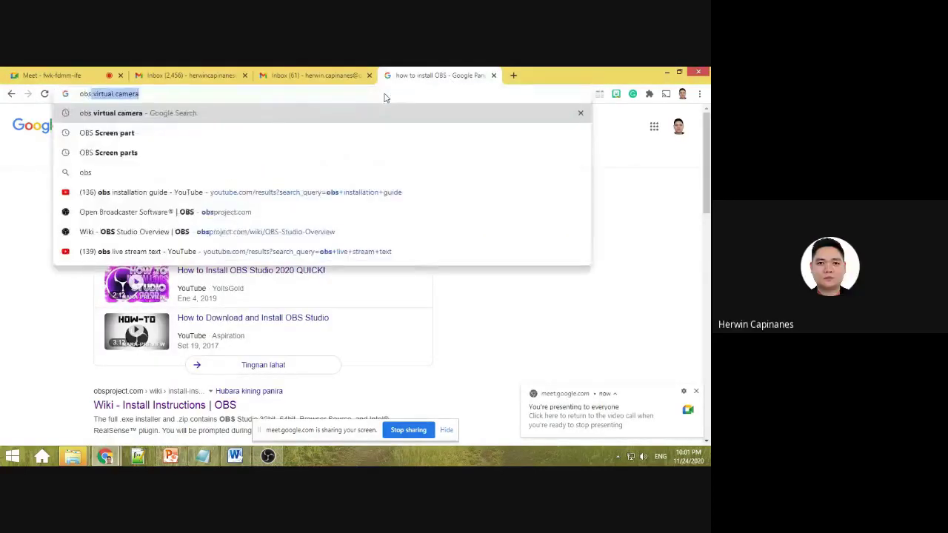
type("tin")
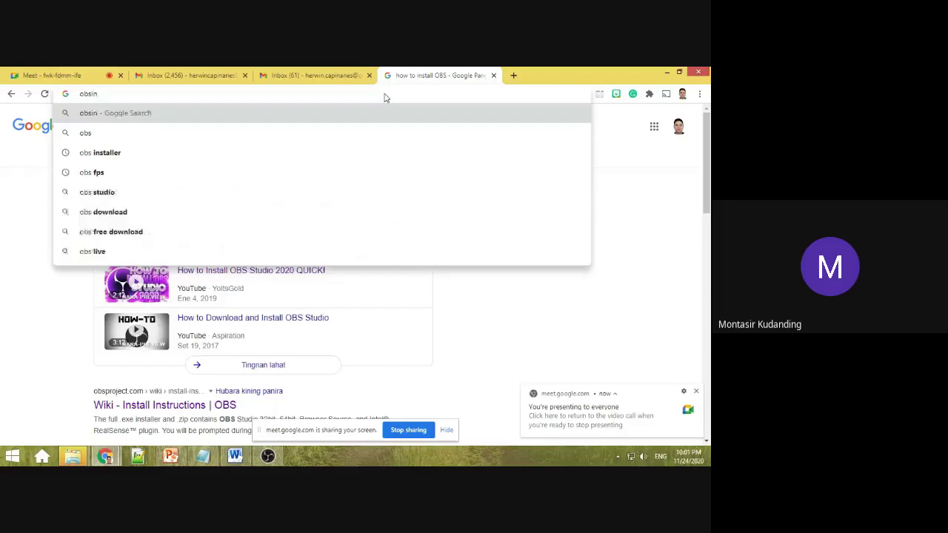
key("Down")
key("Down")
key("Down")
key("Up")
key("Up")
key("Down")
key("Down")
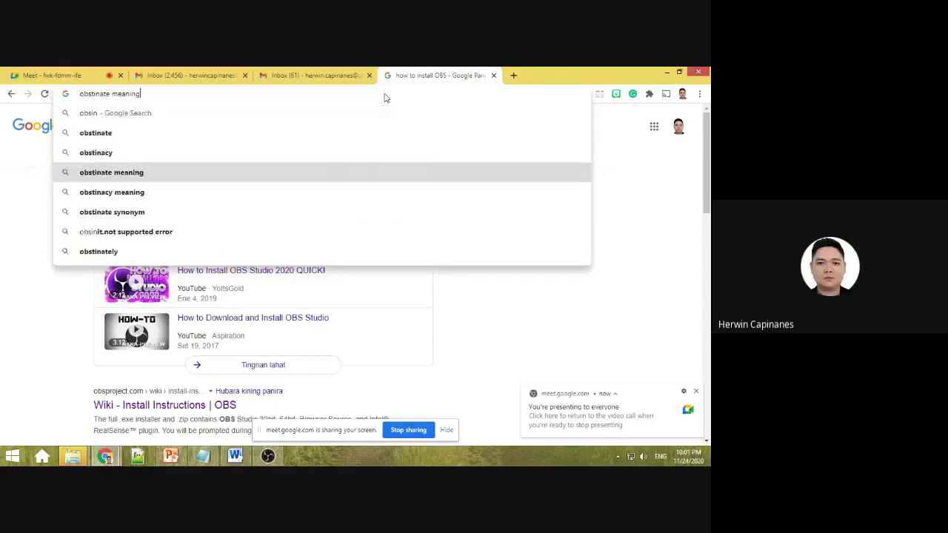
key("Up")
key("Up")
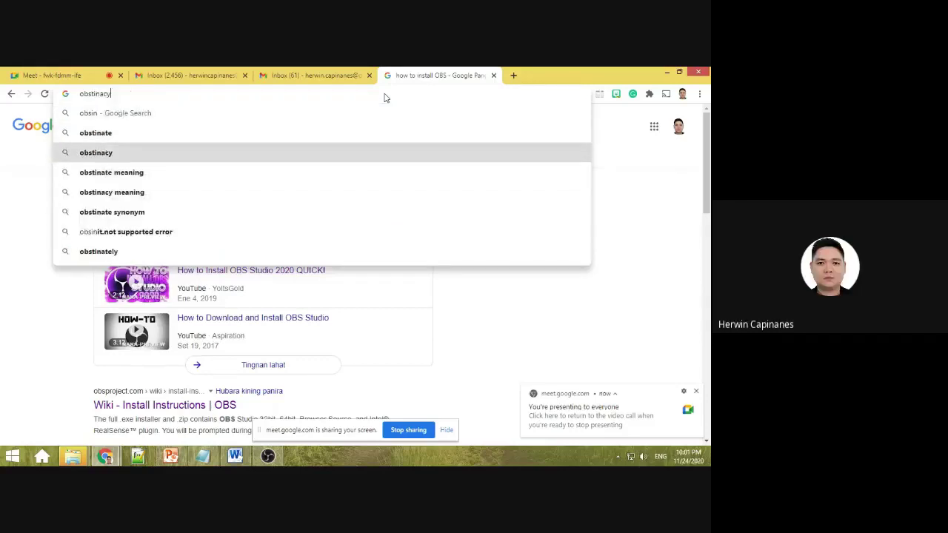
key("BackSpace")
key("BackSpace")
key("BackSpace")
key("BackSpace")
key("BackSpace")
key("BackSpace")
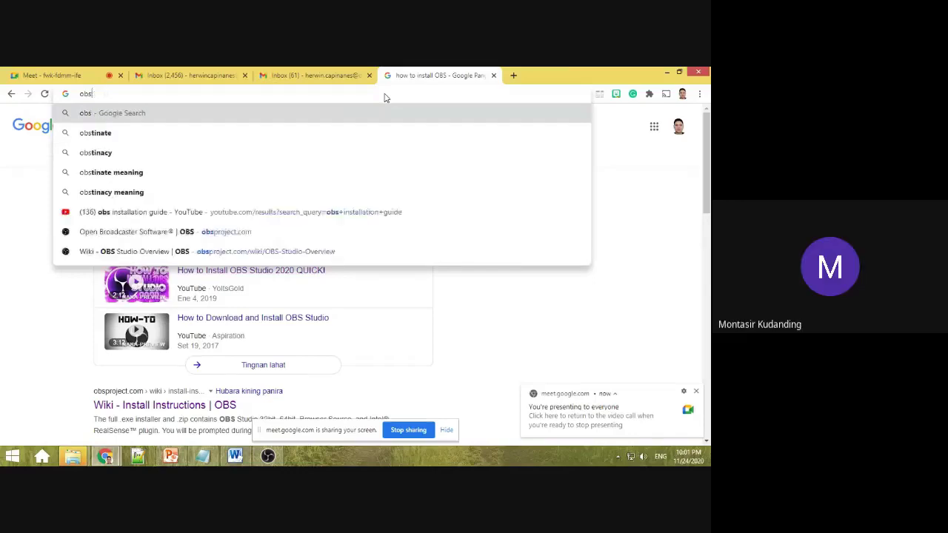
type("or")
key("BackSpace")
key("BackSpace")
key("BackSpace")
key("BackSpace")
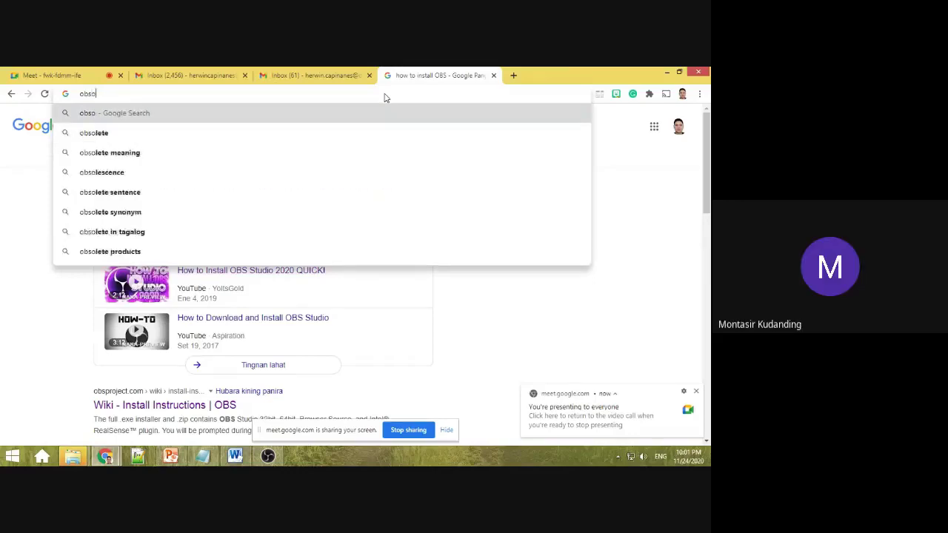
Open google.com and search for "obs installer".
type("goo")
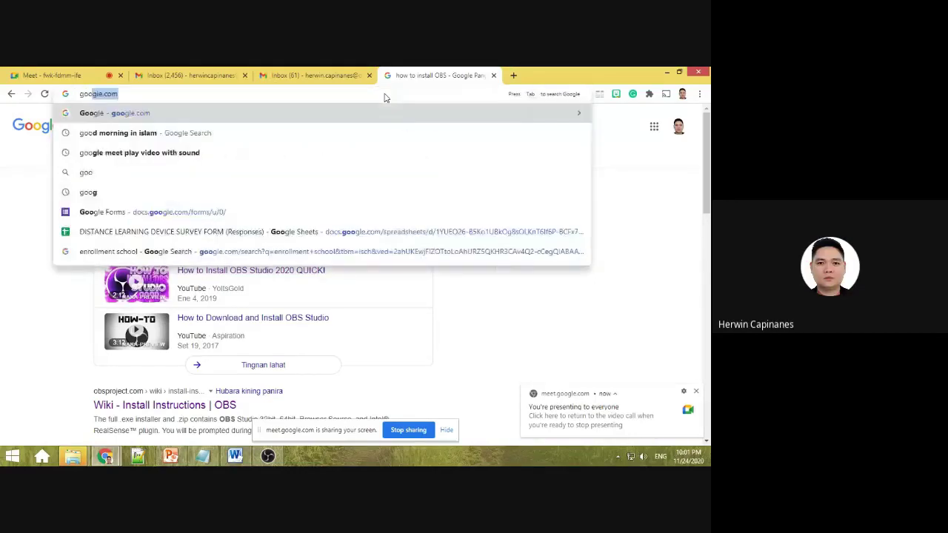
key("Return")
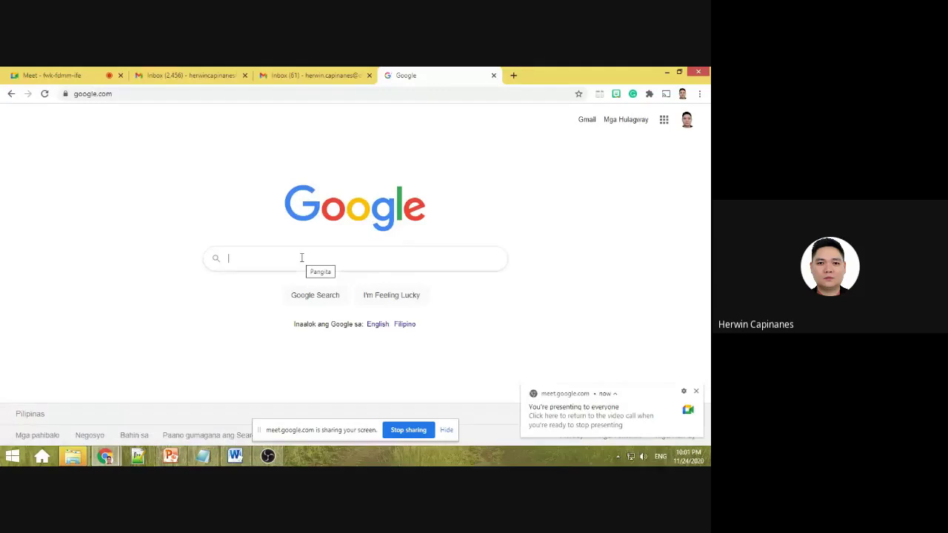
type("obs installer")
key("Return")
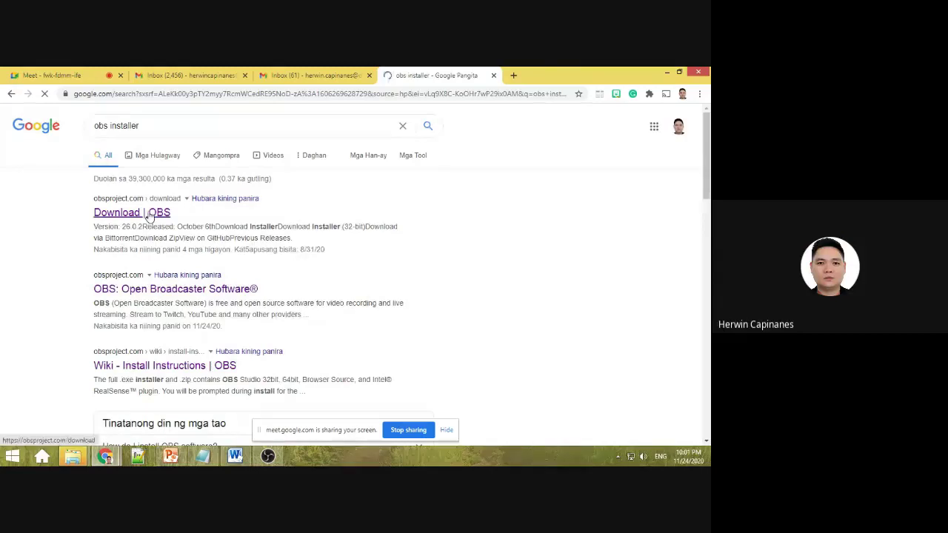
Open the "Download | OBS" result on obsproject.com and copy the page's address.
left_click(149, 215)
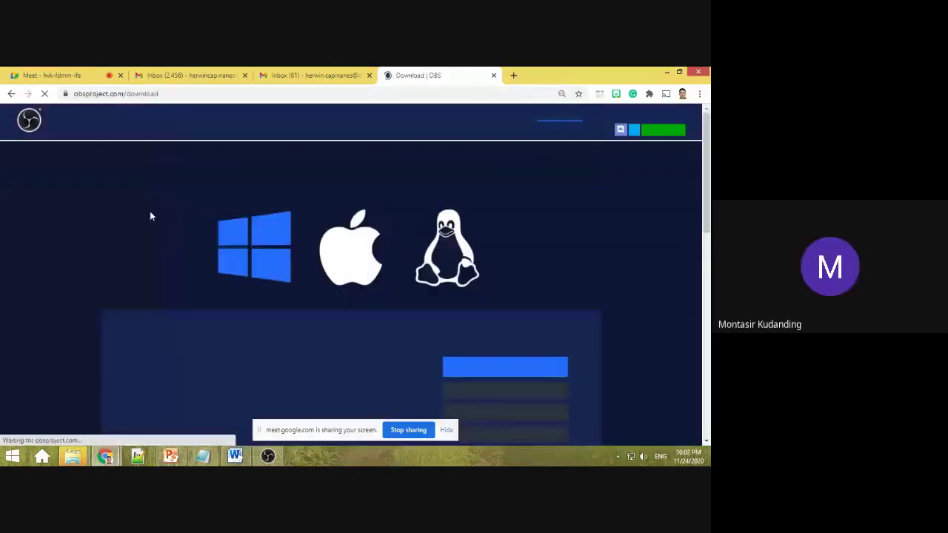
left_click(256, 92)
key("ctrl+c")
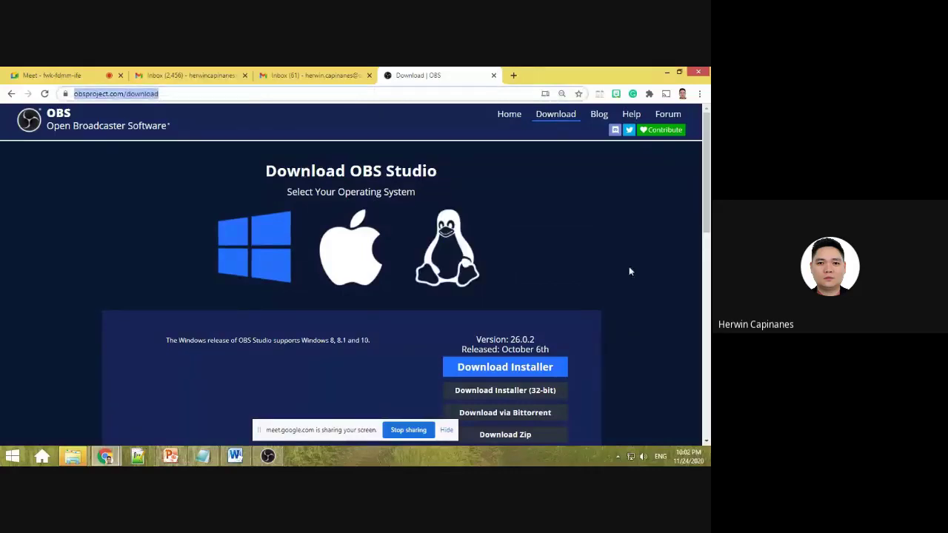
scroll(572, 277, "down", 2)
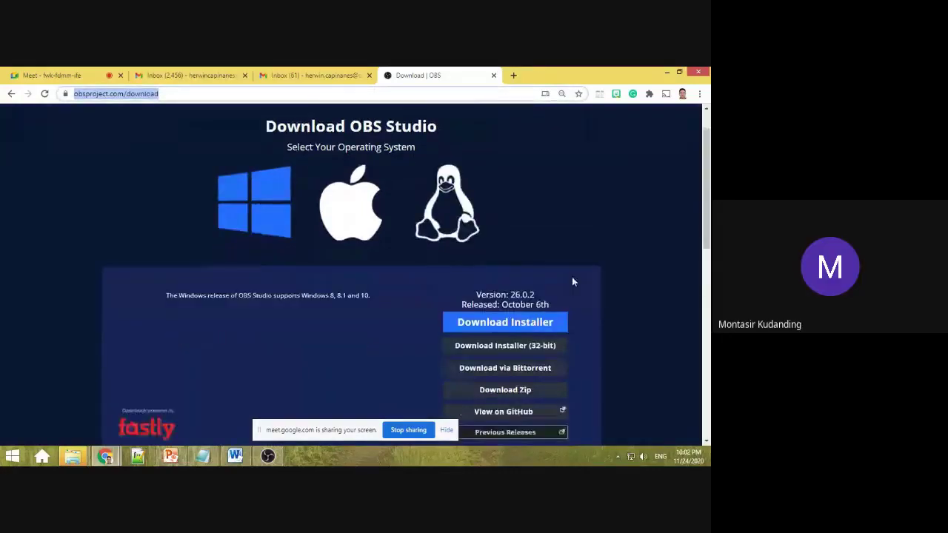
scroll(567, 253, "up", 2)
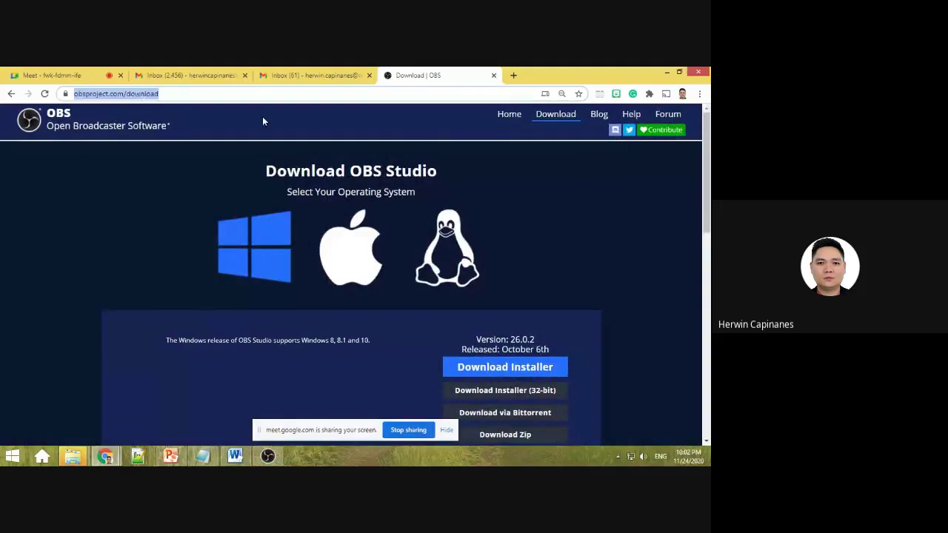
scroll(585, 289, "down", 1)
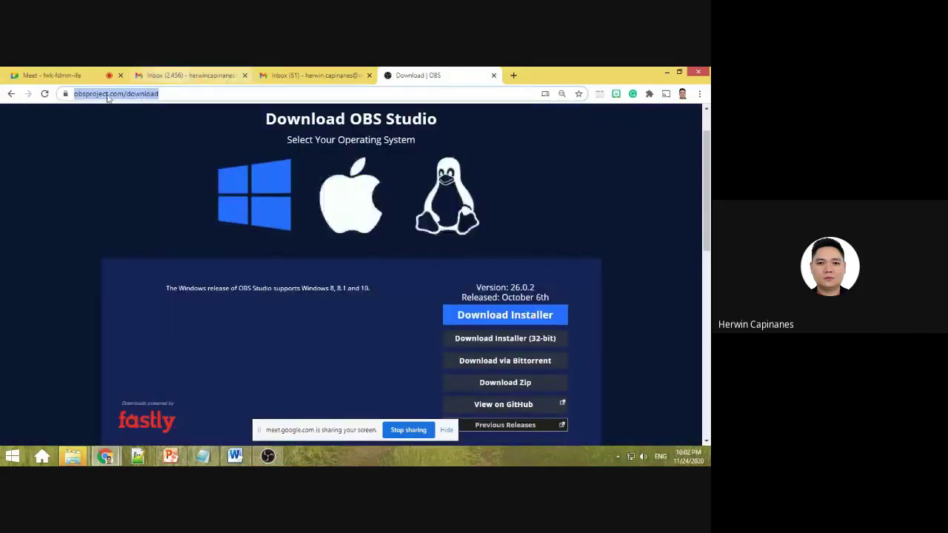
left_click(49, 75)
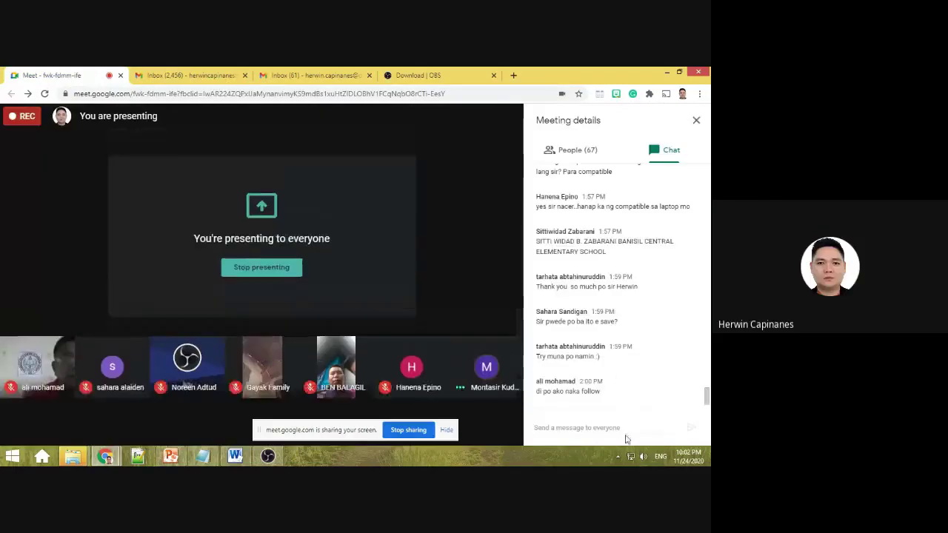
left_click(606, 427)
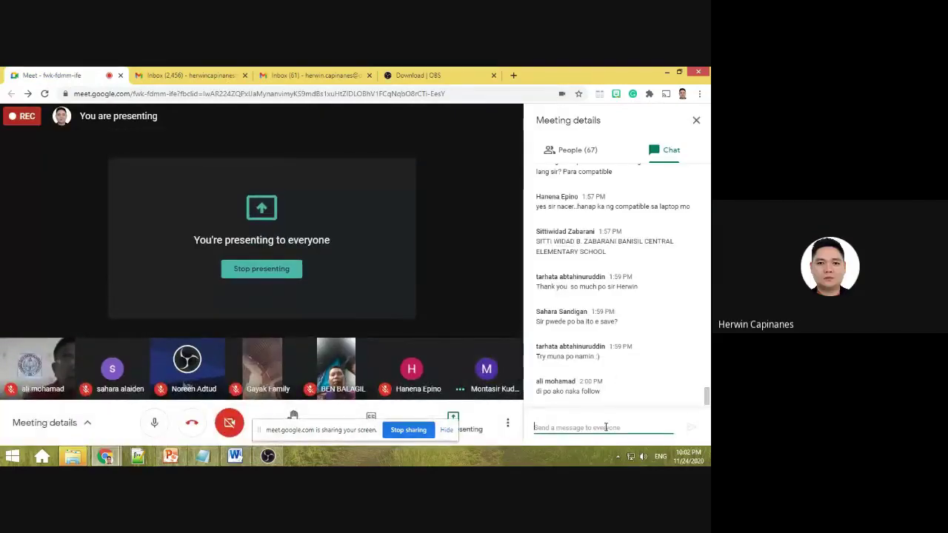
key("ctrl+v")
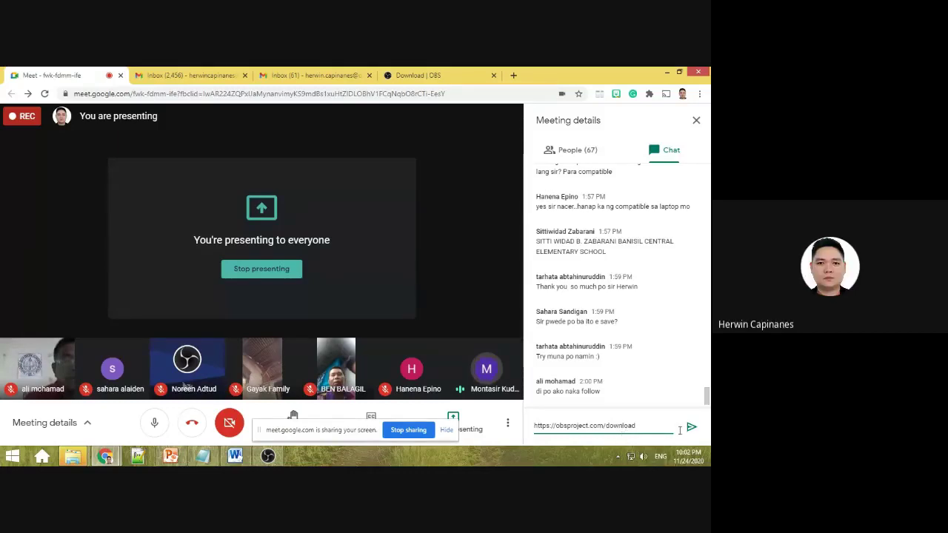
Go back to the OBS download page, clear the Meet presenting notification and sharing bar, and view the installer options.
left_click(439, 75)
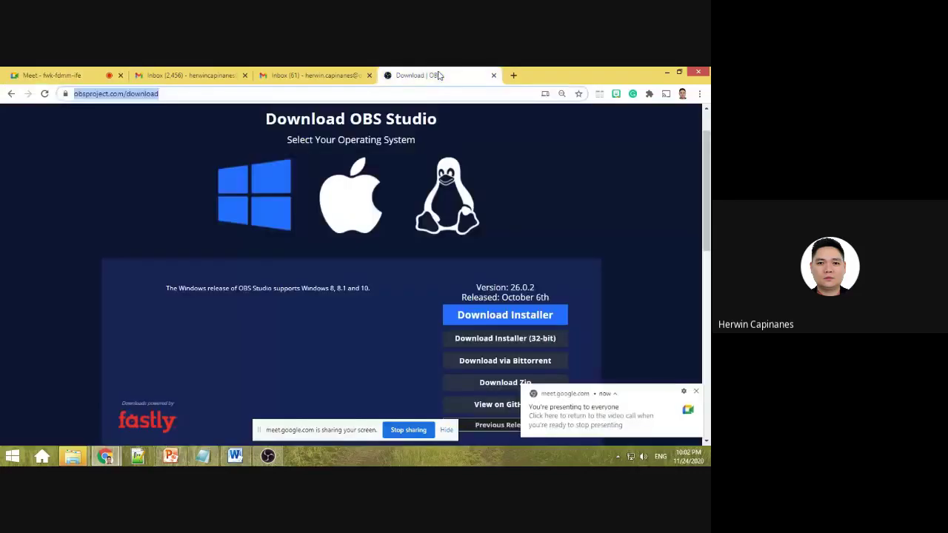
left_click(696, 392)
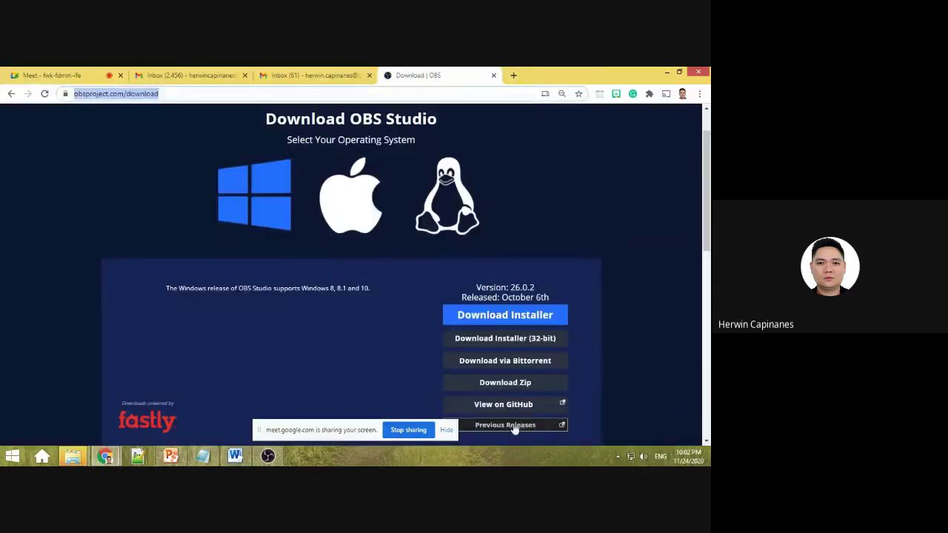
left_click(448, 431)
scroll(566, 218, "down", 3)
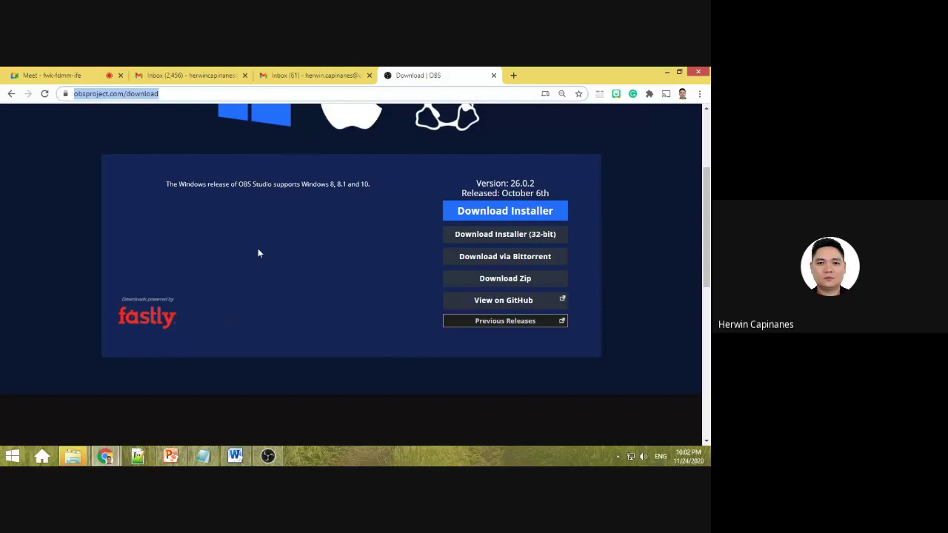
Open the properties of This PC, widen the System window to read the system type, and close it.
left_click(13, 459)
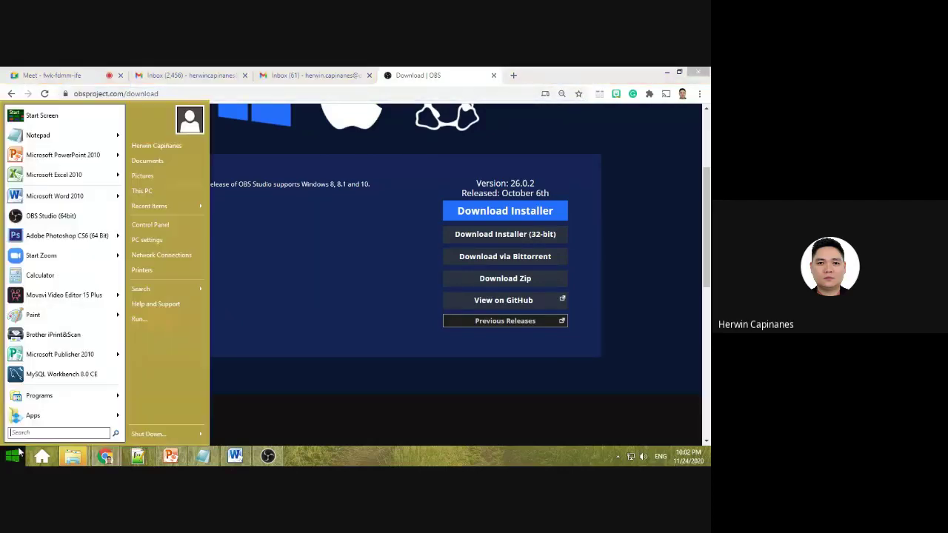
right_click(163, 194)
left_click(194, 276)
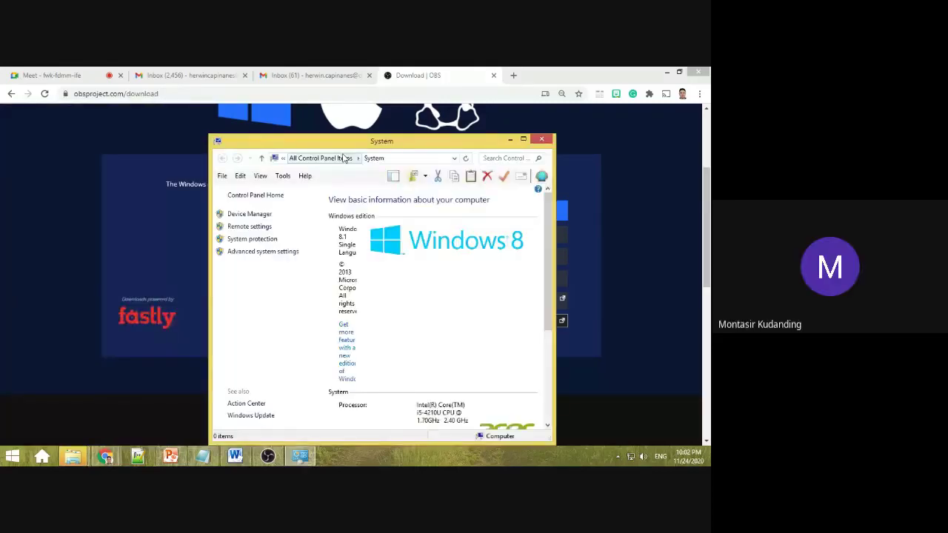
left_click_drag(408, 141, 289, 108)
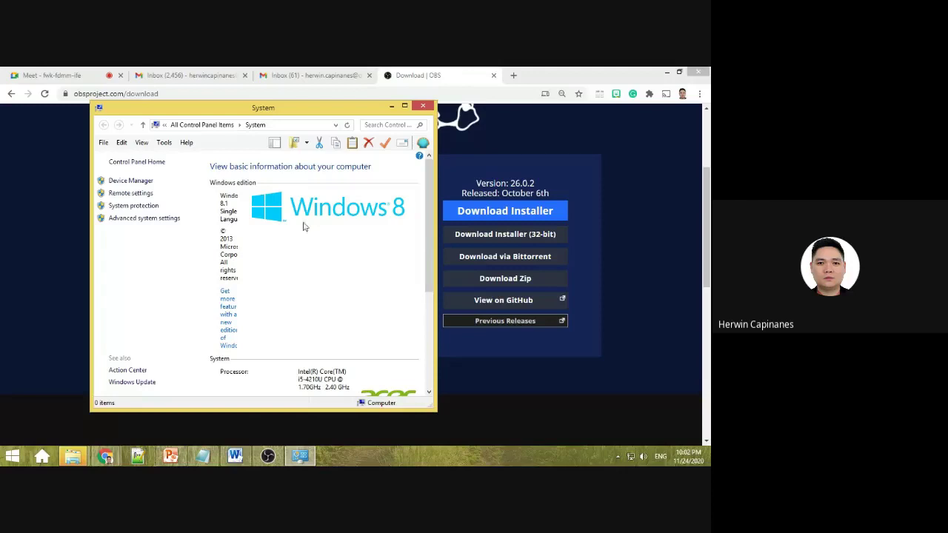
left_click_drag(438, 172, 650, 194)
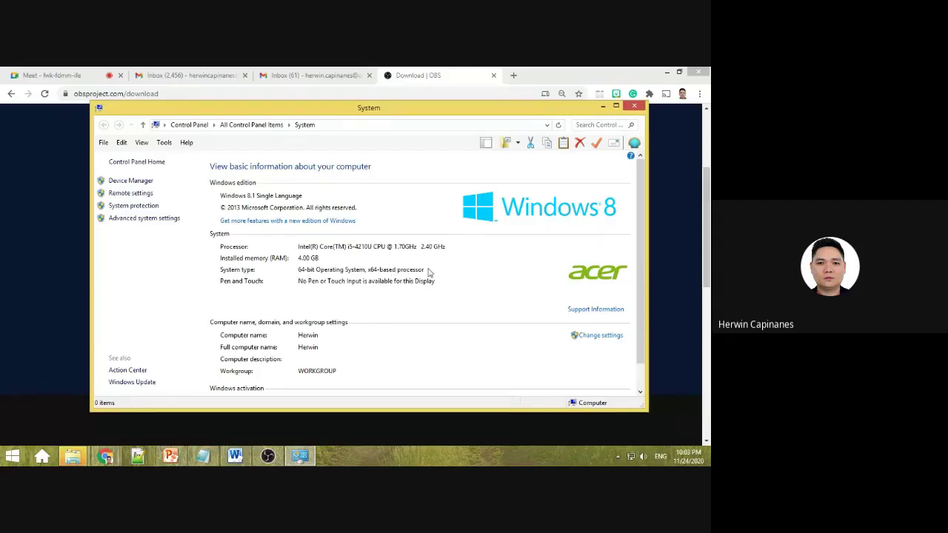
left_click(634, 107)
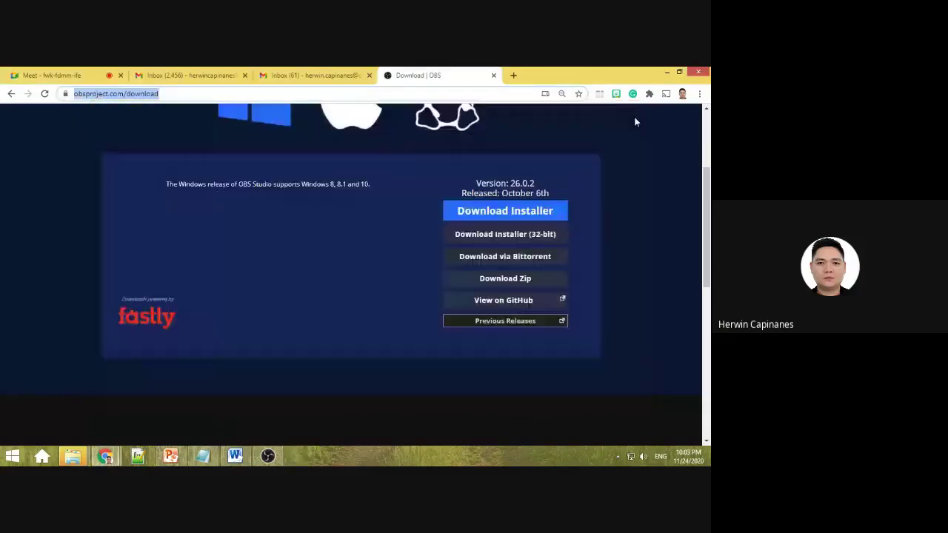
Reopen the This PC properties to check the system type, close them, and review the OBS installer downloads for Windows.
left_click(4, 461)
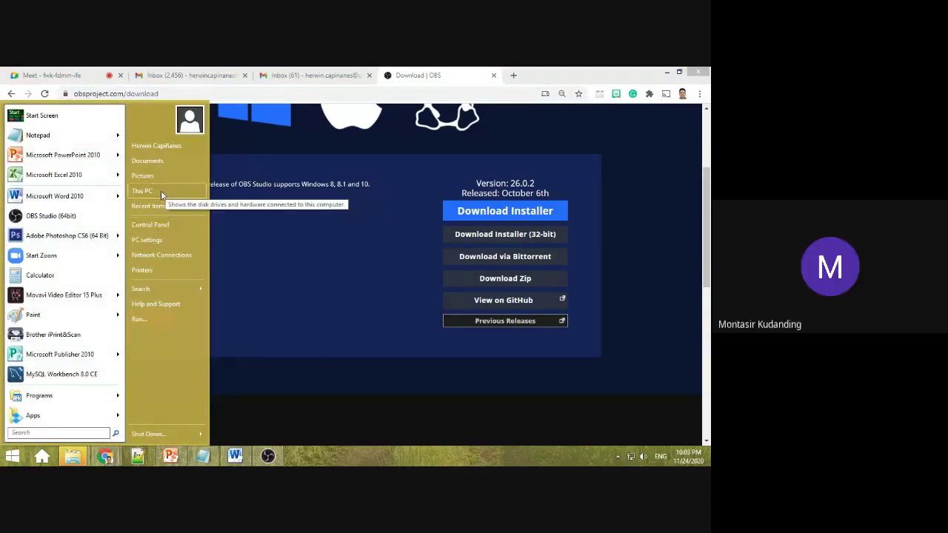
left_click(160, 190)
right_click(161, 190)
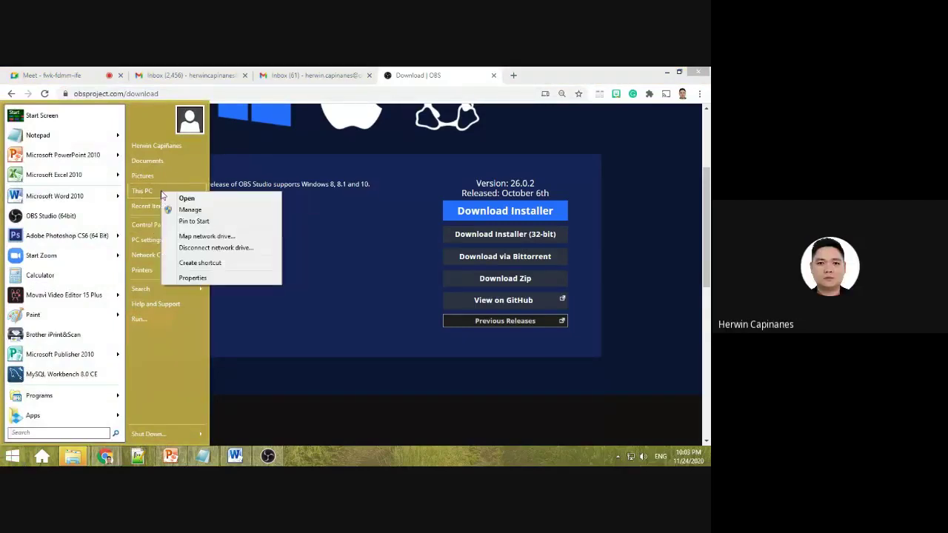
left_click(186, 278)
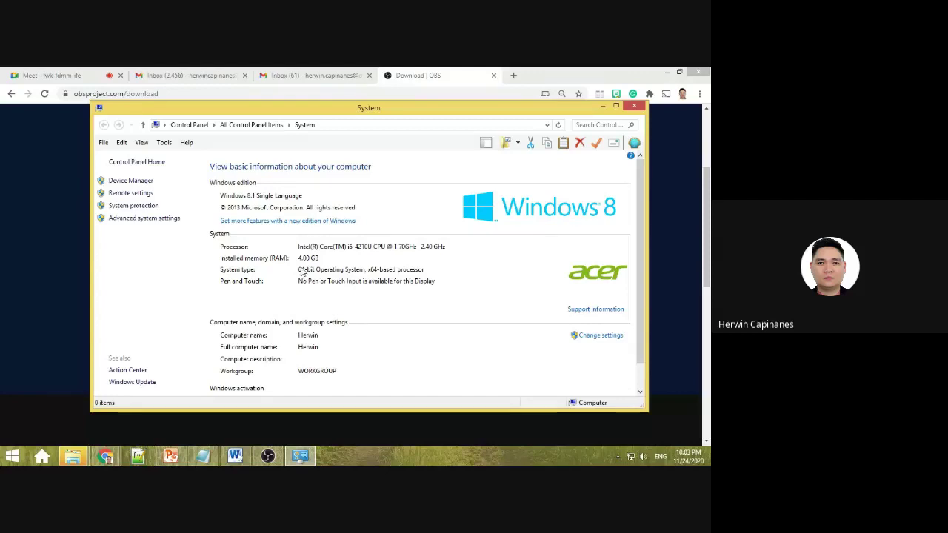
left_click(635, 106)
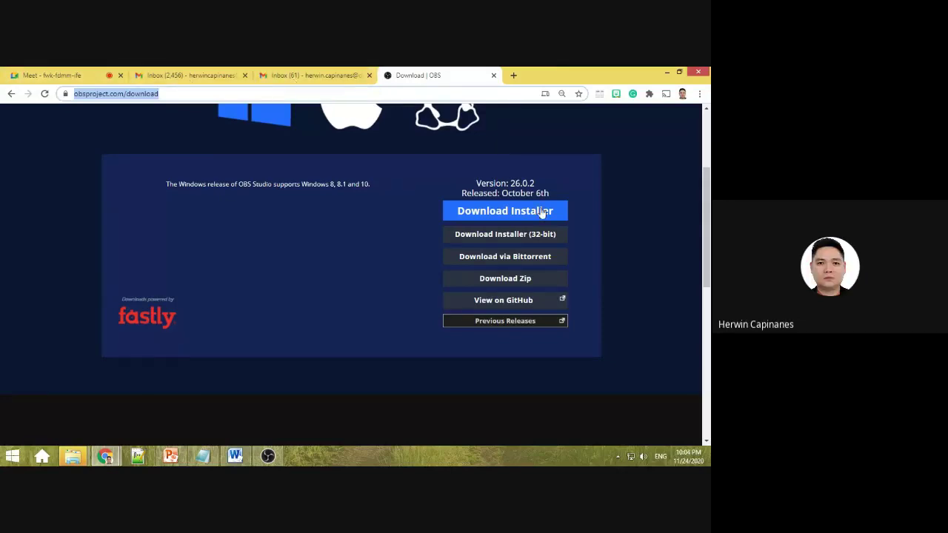
scroll(541, 160, "up", 2)
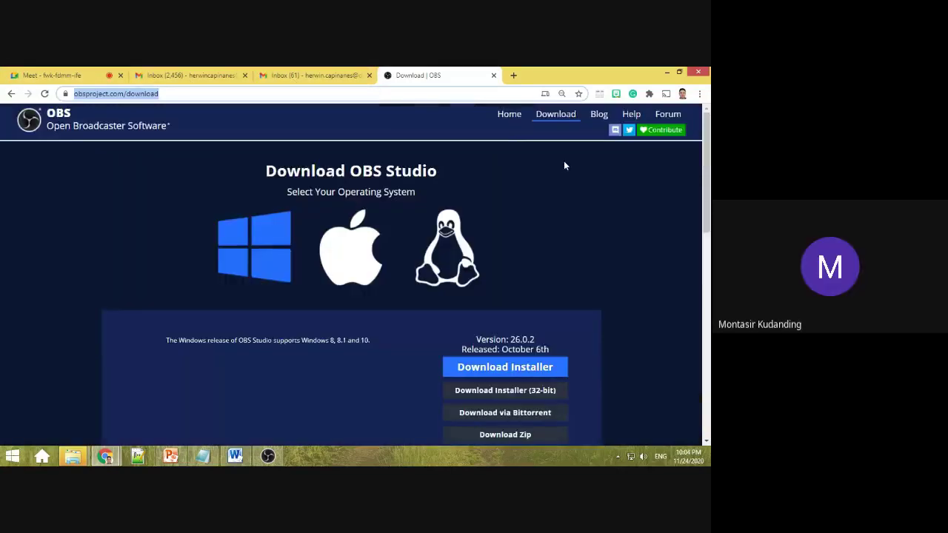
scroll(563, 166, "down", 1)
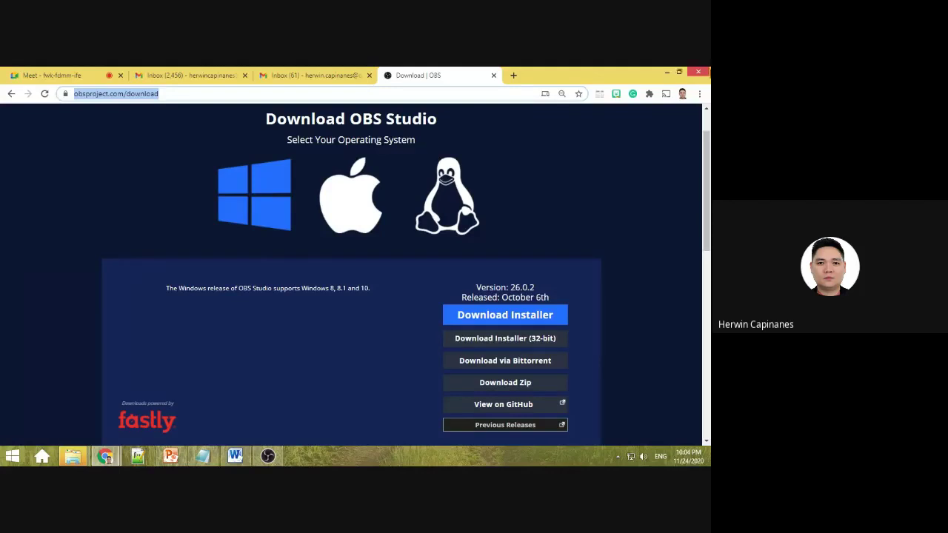
Open the properties of This PC, read the system type, close them, and compare it with the Windows installer options on the OBS page.
mouse_move(708, 70)
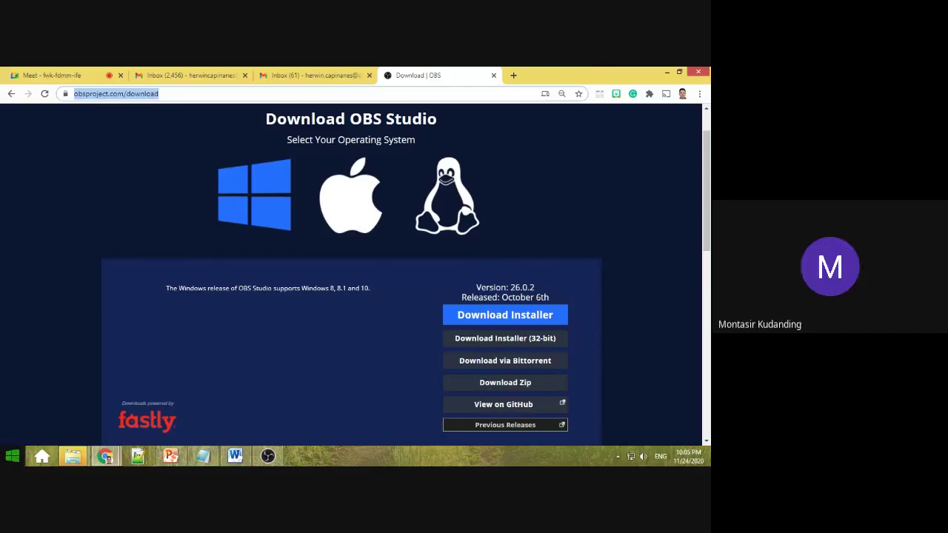
left_click(15, 459)
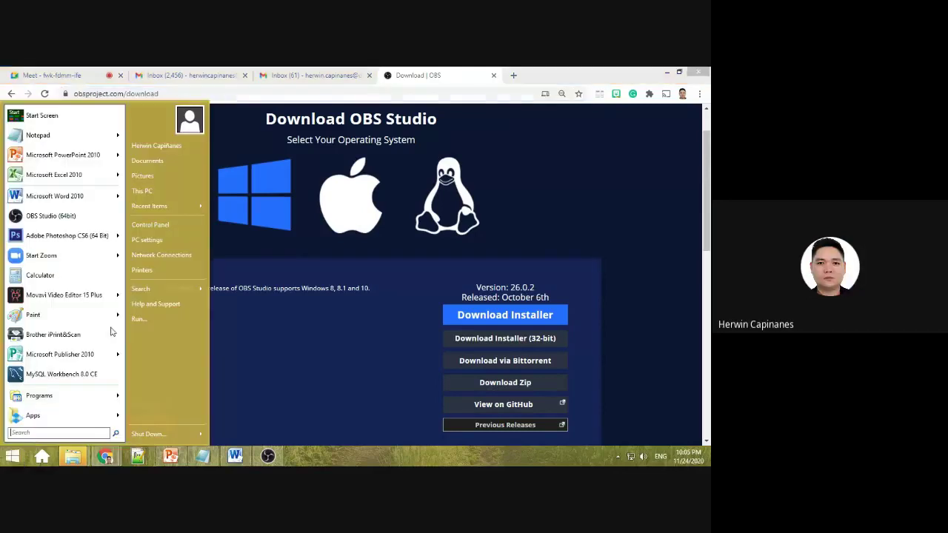
right_click(176, 193)
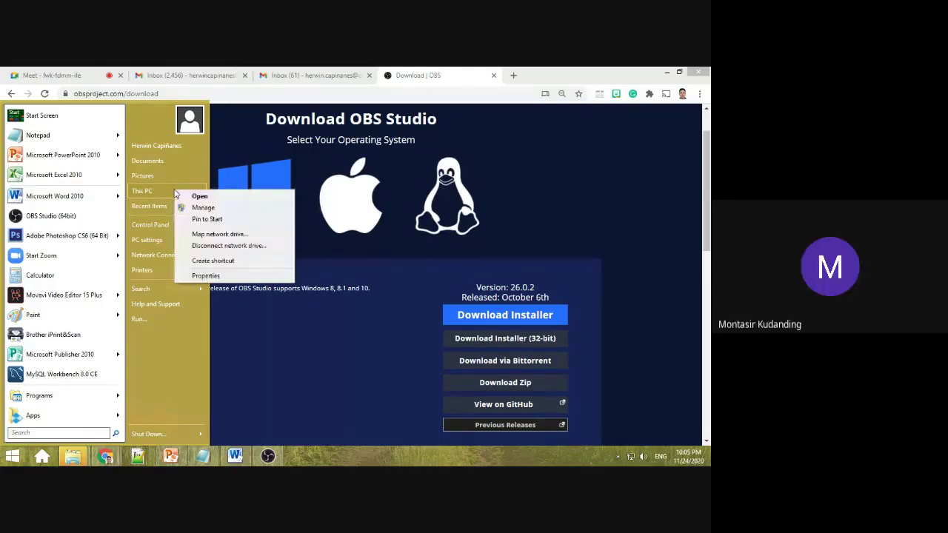
left_click(197, 276)
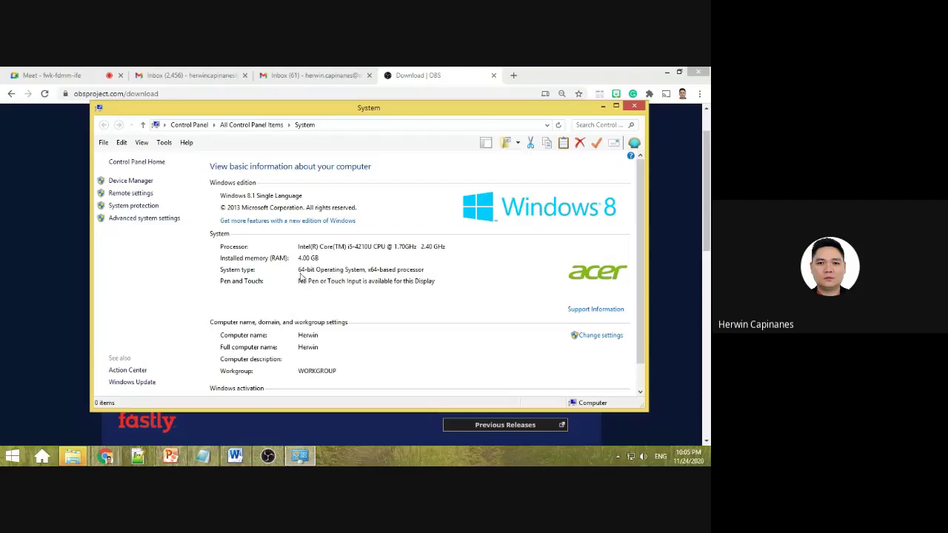
left_click(635, 106)
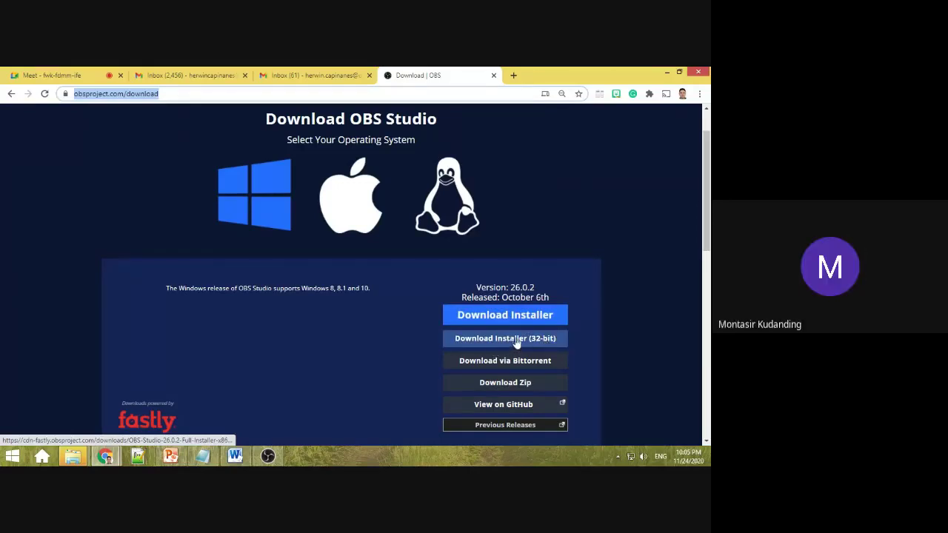
Check the Meet chat for participants' questions about the OBS versions and go back to the OBS download page.
left_click(88, 80)
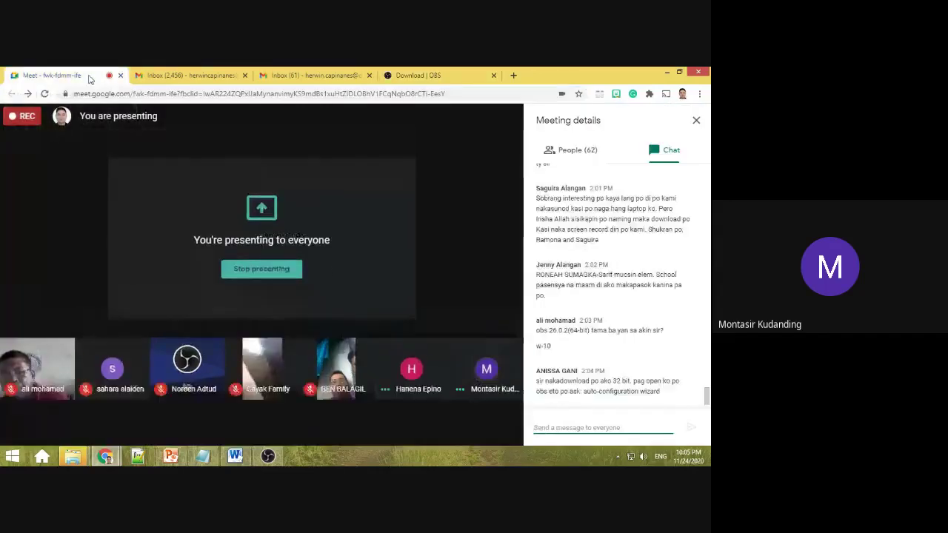
left_click(421, 79)
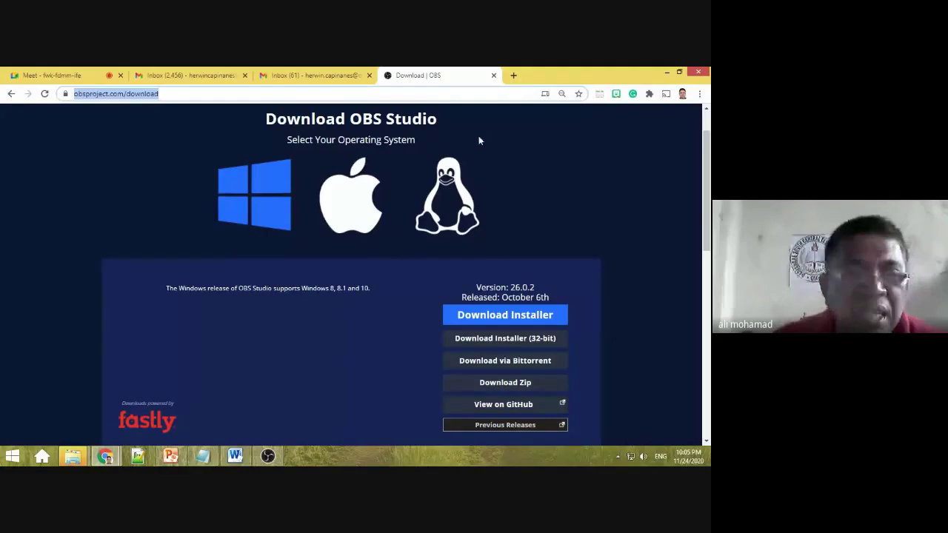
left_click(96, 77)
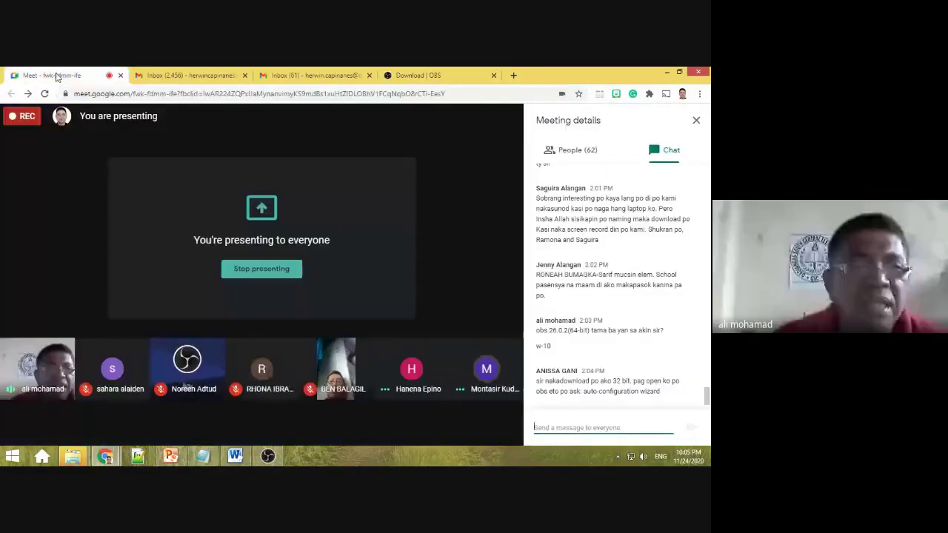
left_click(430, 76)
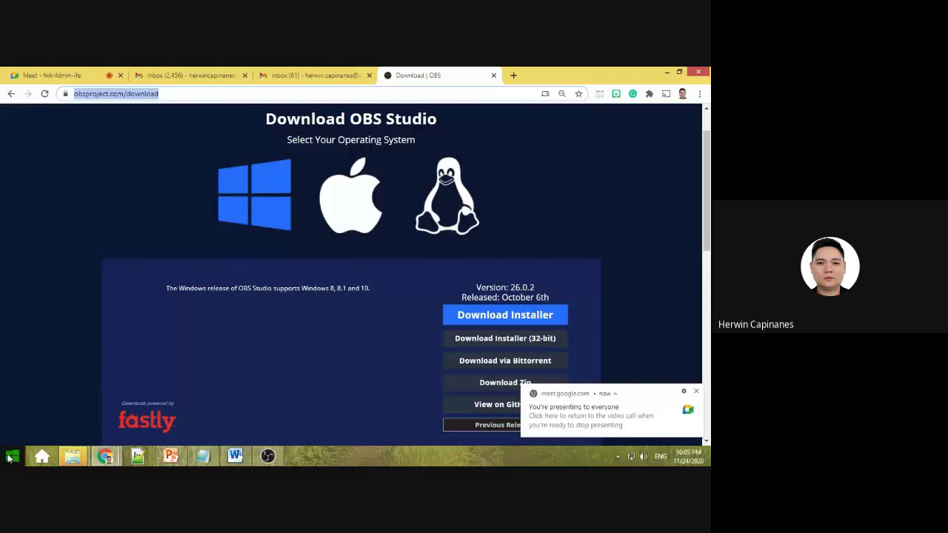
Bring up the This PC properties once more to show where the system type is listed, and close the System window.
left_click(10, 457)
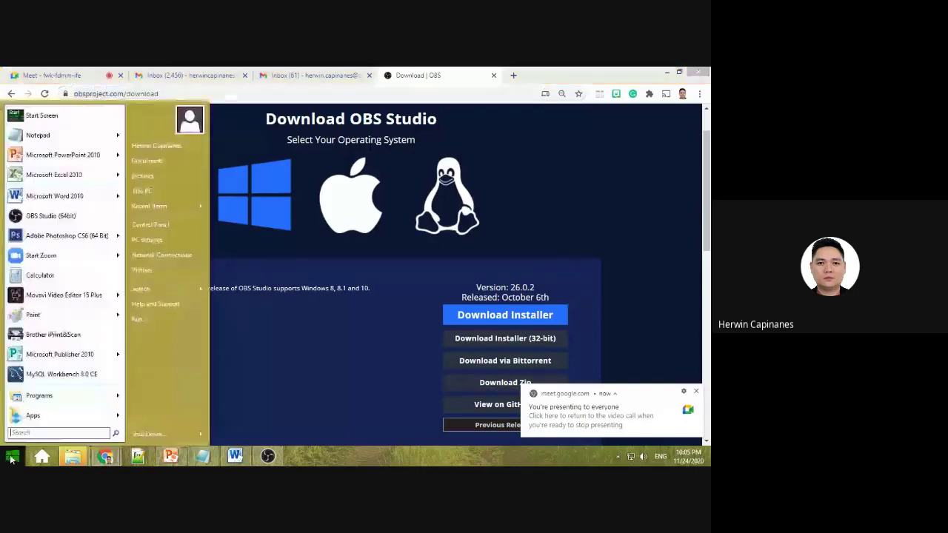
right_click(146, 194)
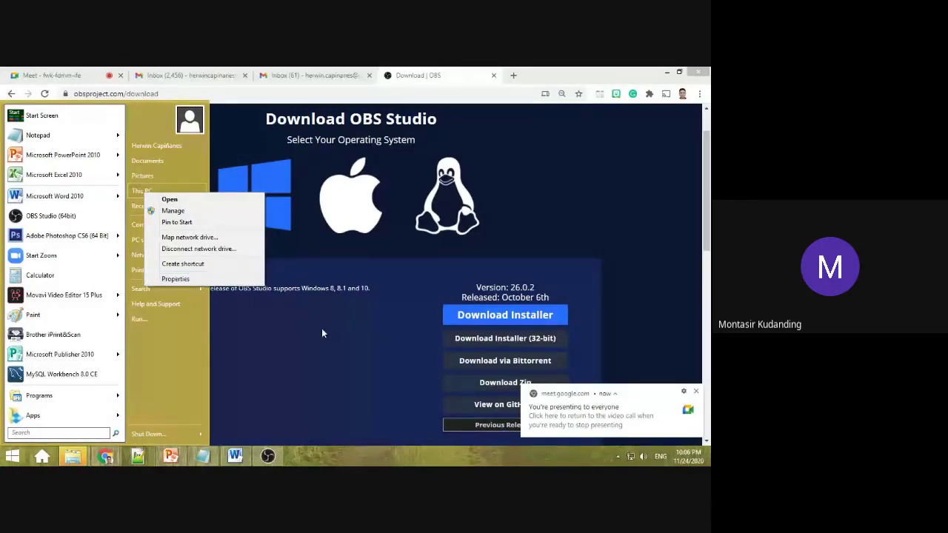
left_click(175, 279)
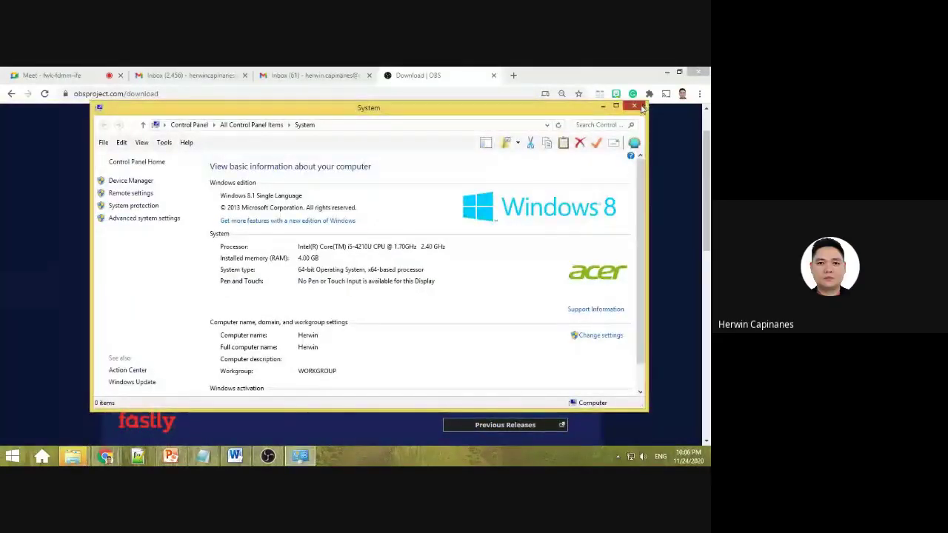
left_click(635, 106)
Return to the Meet call, review the latest chat messages, and stop presenting the screen.
left_click(96, 77)
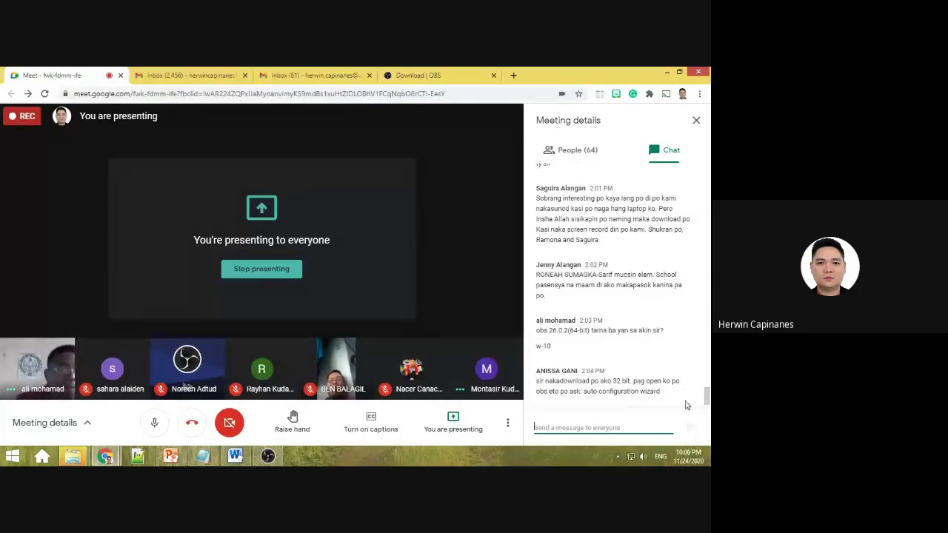
scroll(708, 356, "up", 3)
scroll(707, 356, "down", 3)
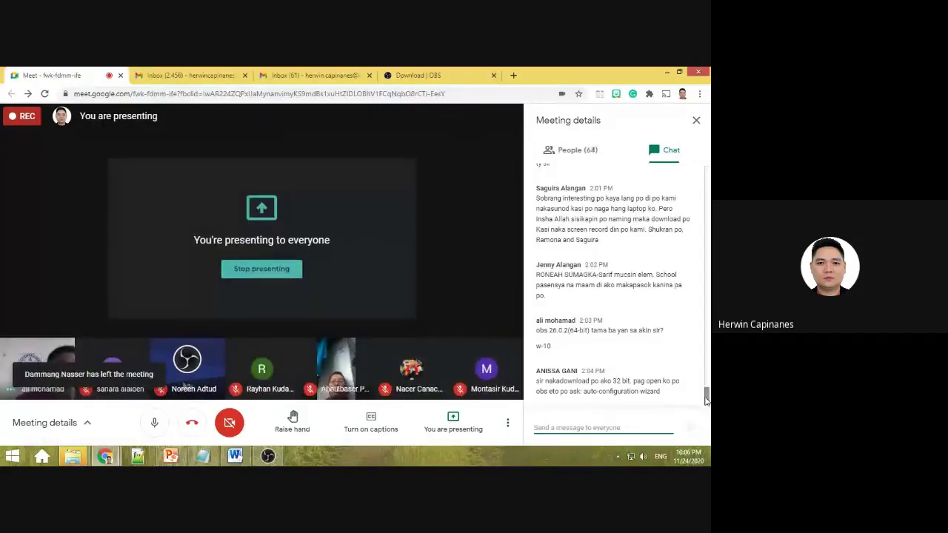
scroll(696, 401, "up", 3)
scroll(696, 401, "down", 3)
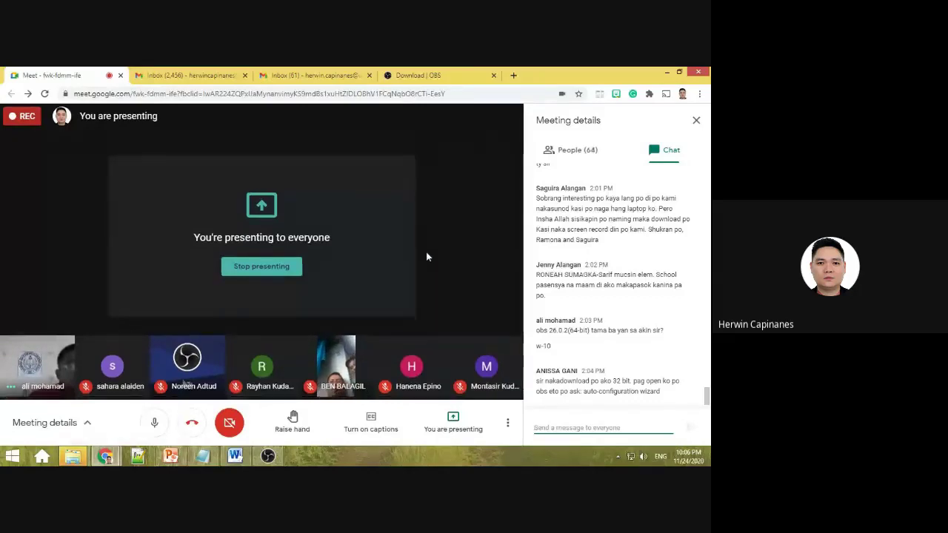
left_click(452, 426)
left_click(455, 375)
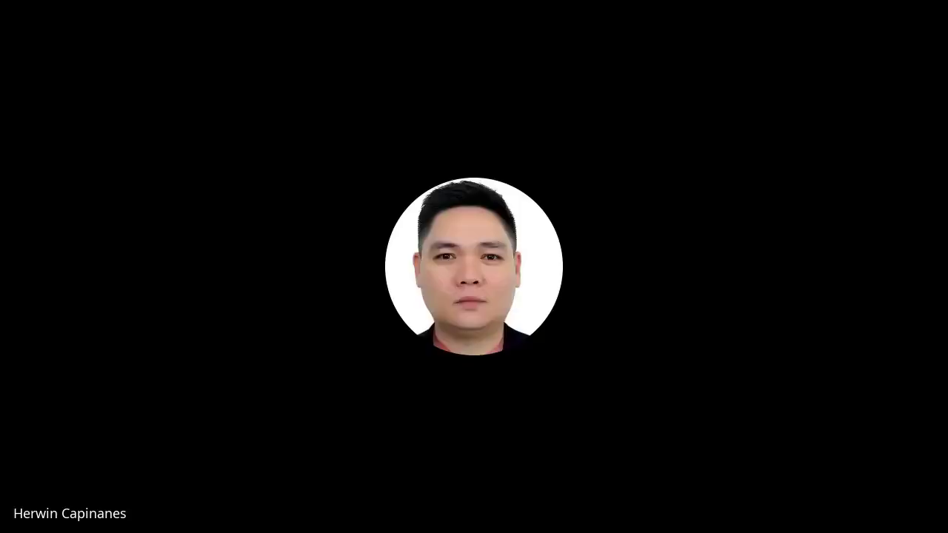
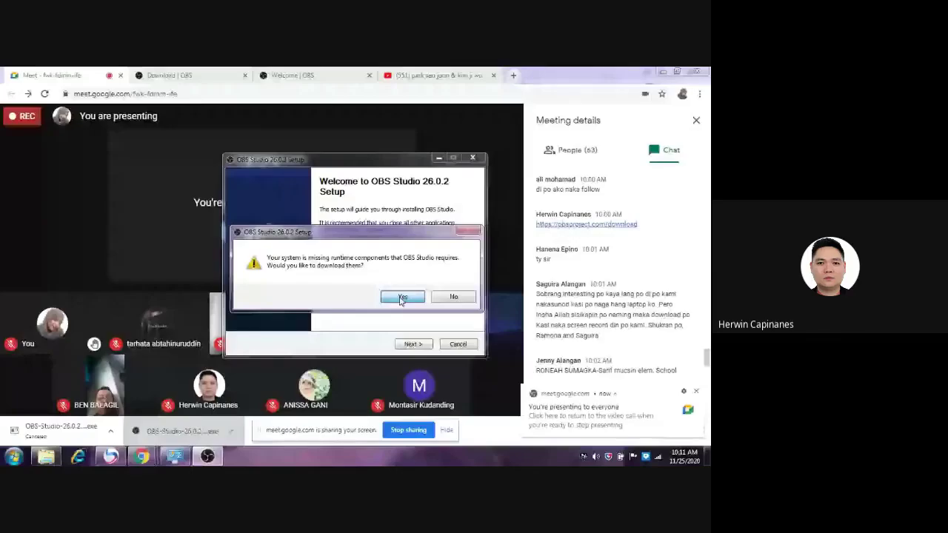
Agree to download the runtime components required by OBS Studio 26.0.2 Setup, and view the computer's System window.
left_click(401, 297)
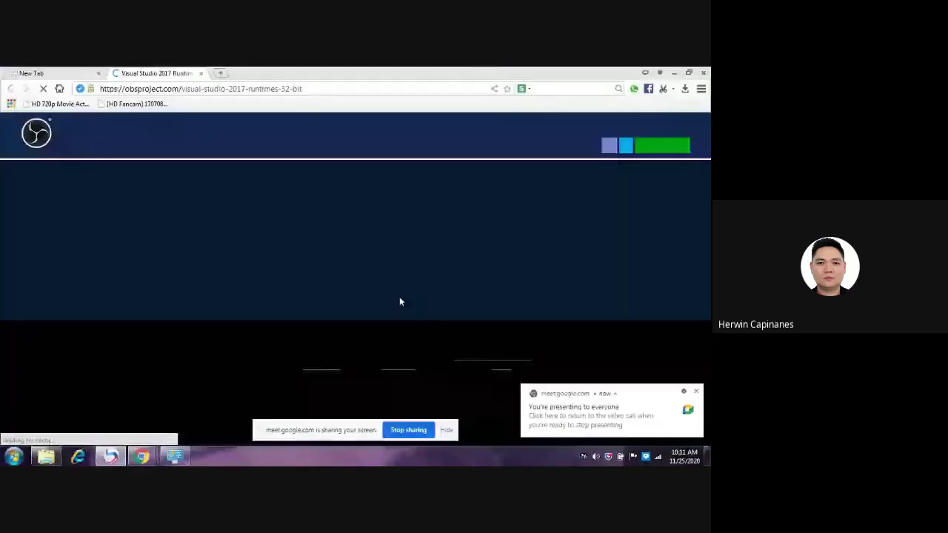
left_click(148, 455)
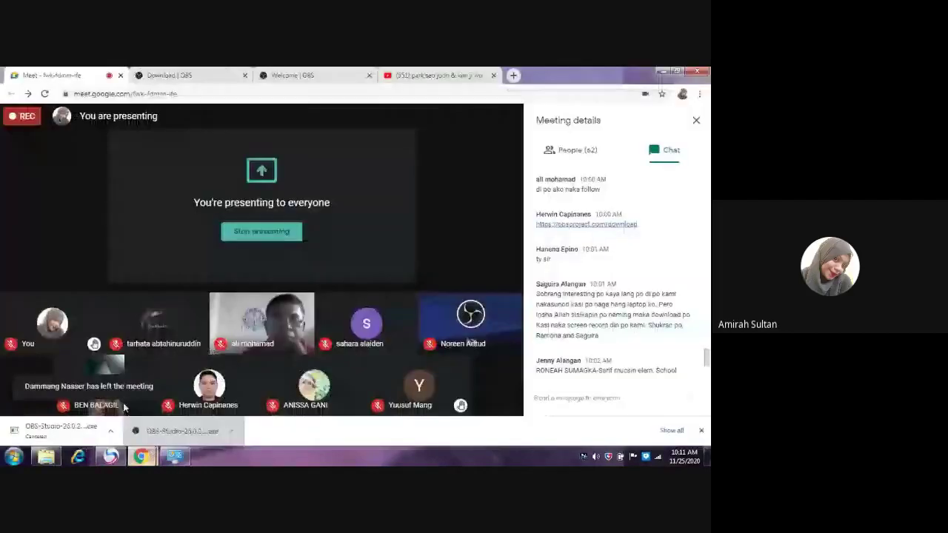
left_click(176, 456)
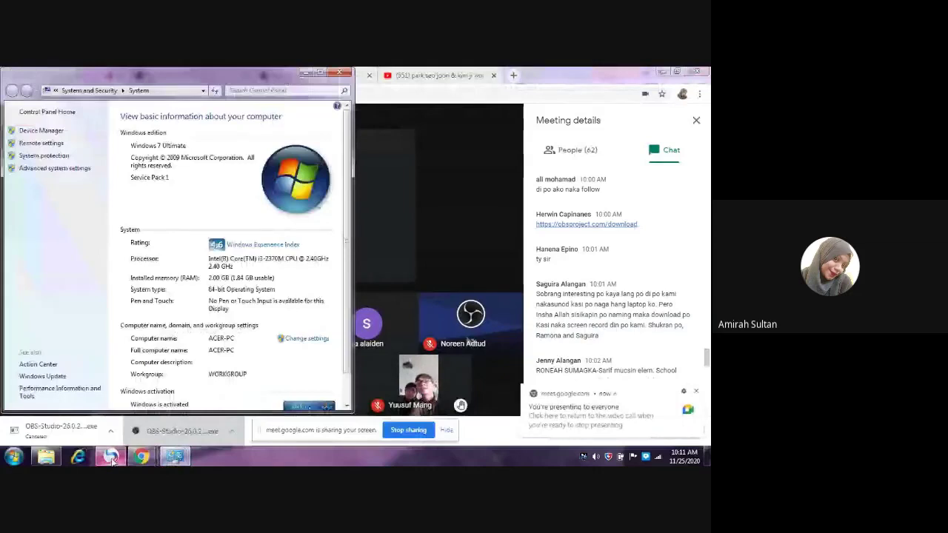
View the OBS page for the Visual Studio 2017 32-bit runtimes and return to the Meet call.
left_click(111, 457)
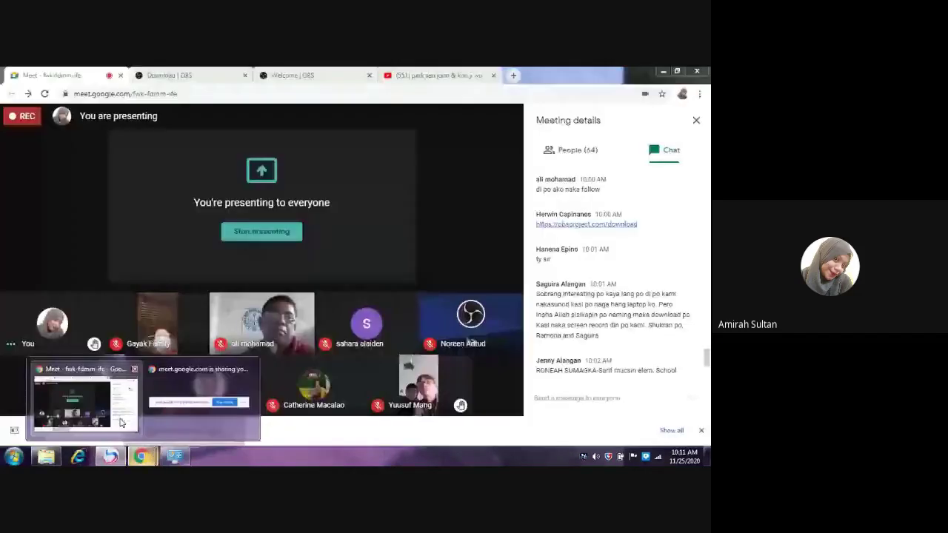
left_click(122, 423)
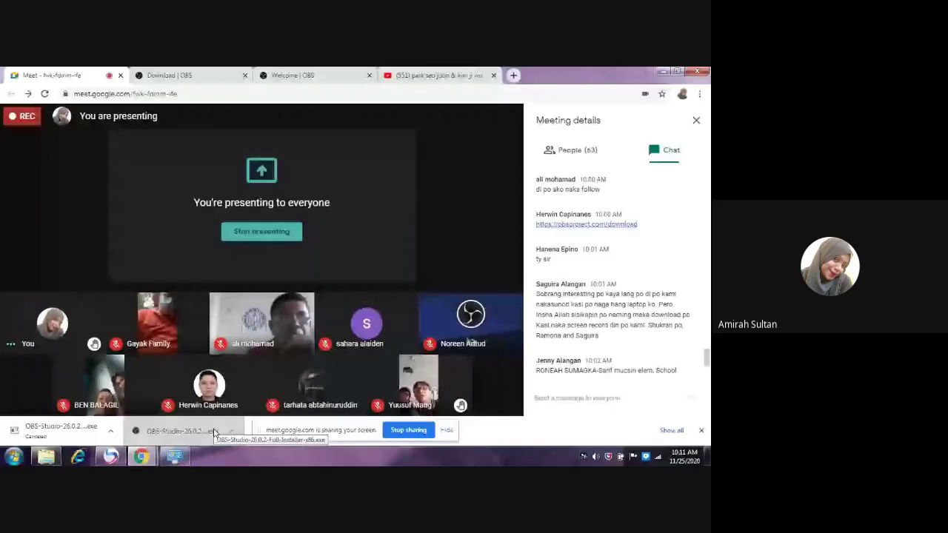
mouse_move(194, 409)
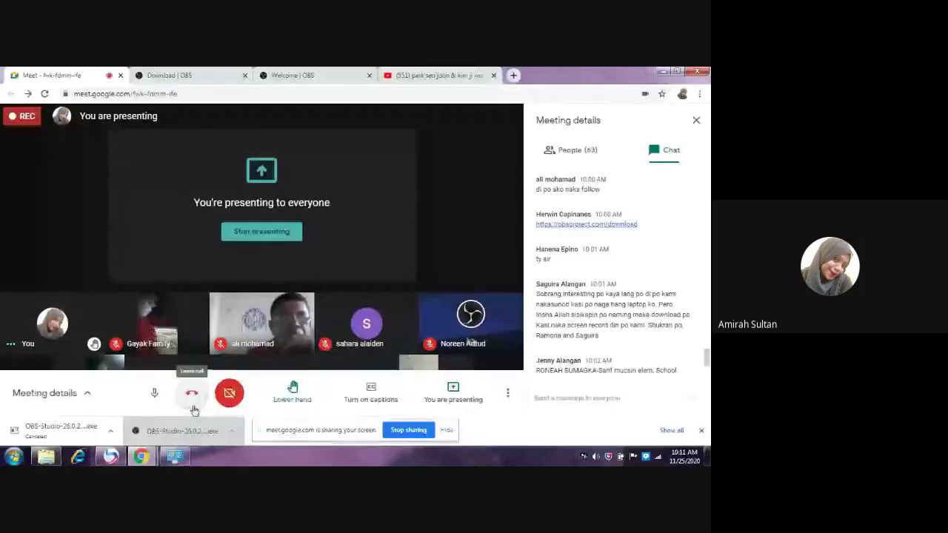
left_click(115, 459)
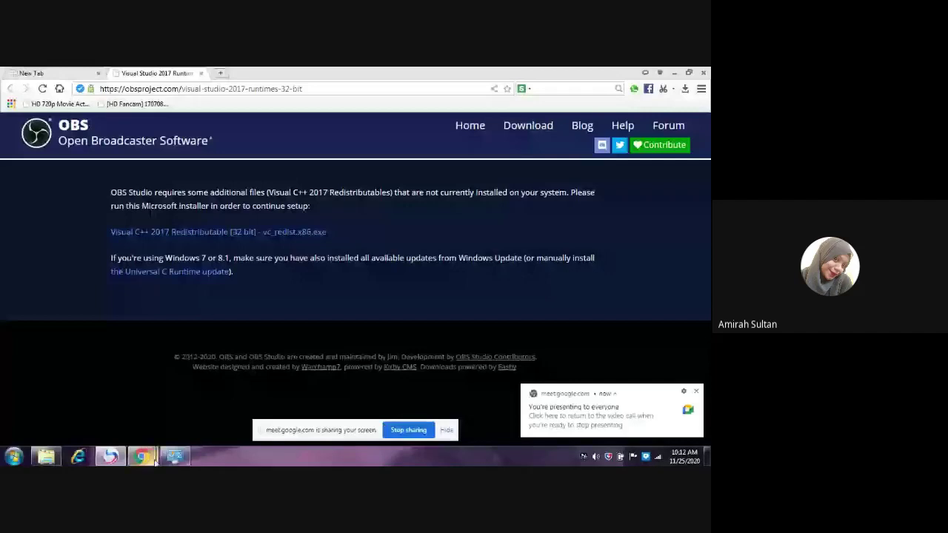
mouse_move(152, 459)
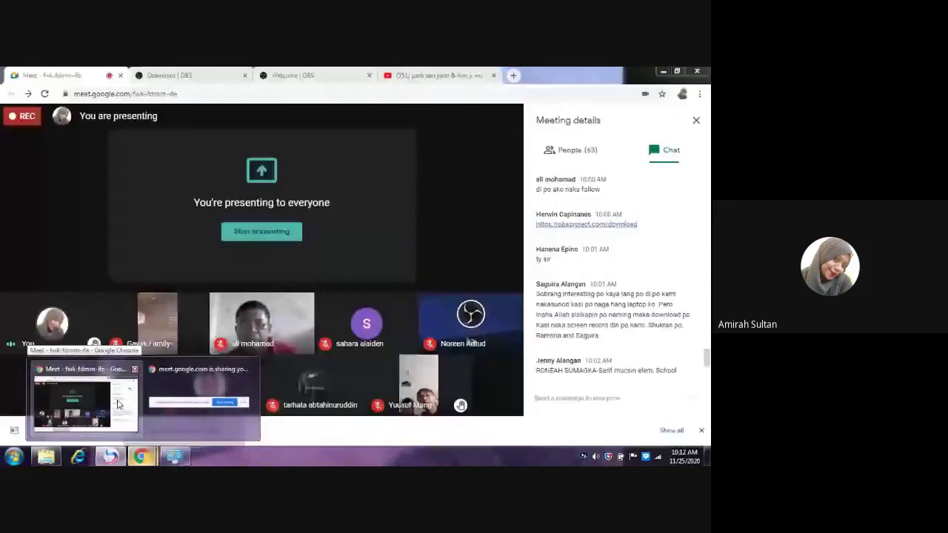
left_click(119, 404)
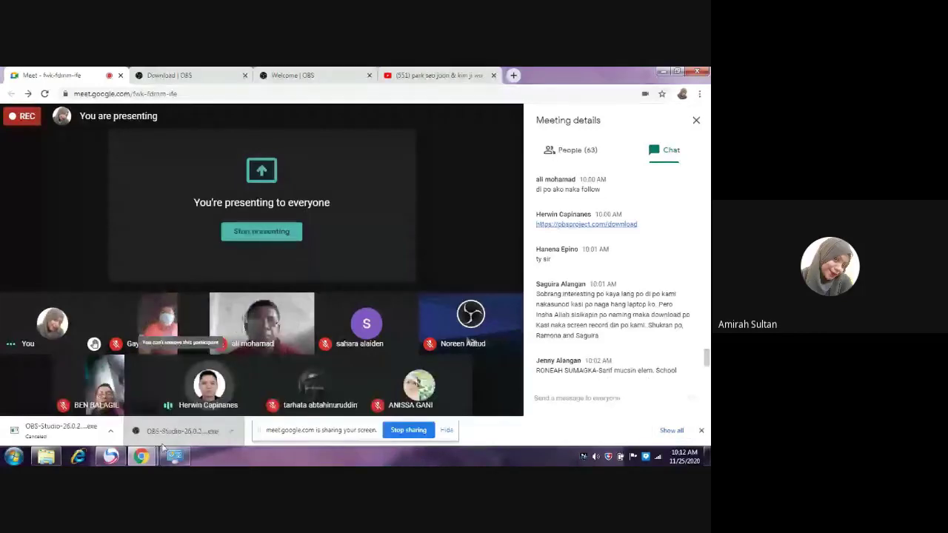
Download Visual C++ 2017 Redistributable [32 bit] from the OBS runtimes page as VC_redist.x86.exe into the Downloads folder.
mouse_move(120, 456)
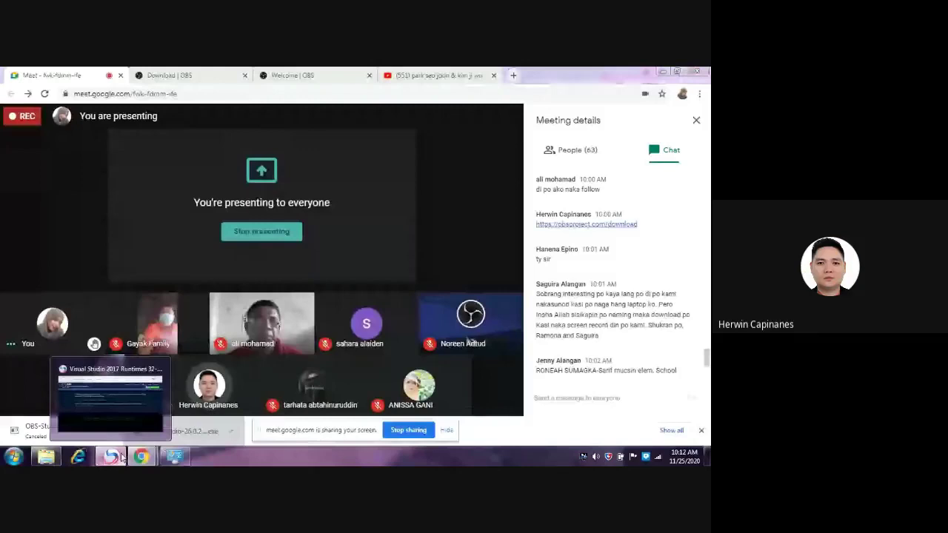
left_click(120, 456)
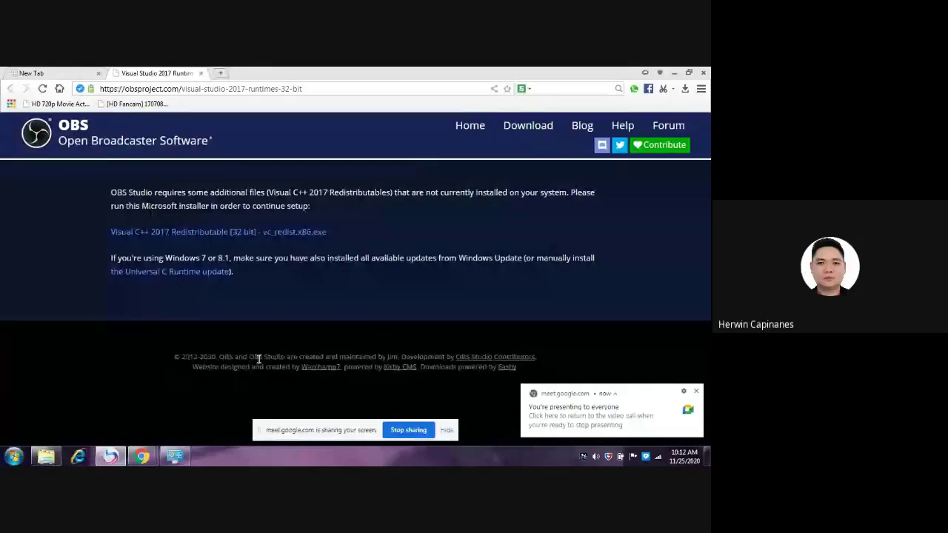
left_click(192, 234)
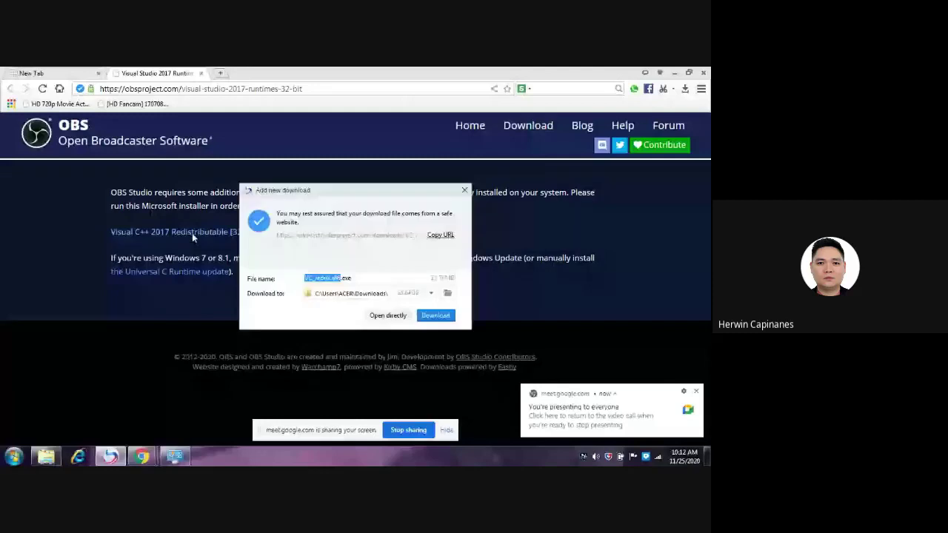
left_click(436, 316)
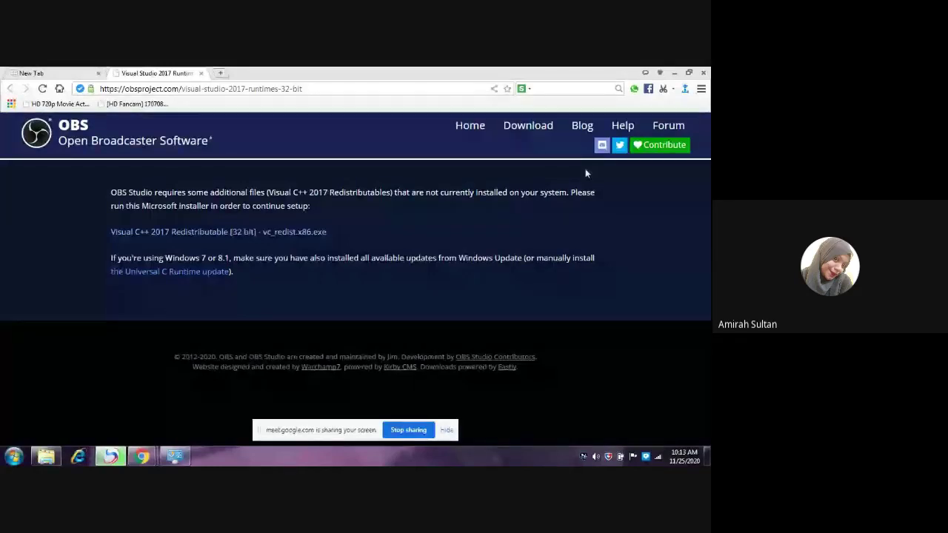
Run VC_redist.x86.exe from the Downloads folder, agreeing to the license terms, to start installing the Visual C++ Redistributable (x86).
left_click(675, 152)
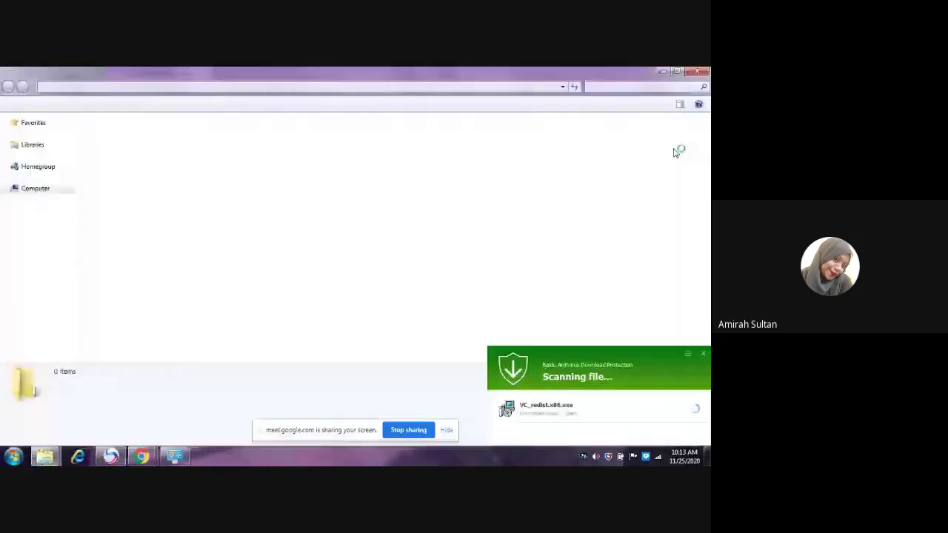
left_click(700, 358)
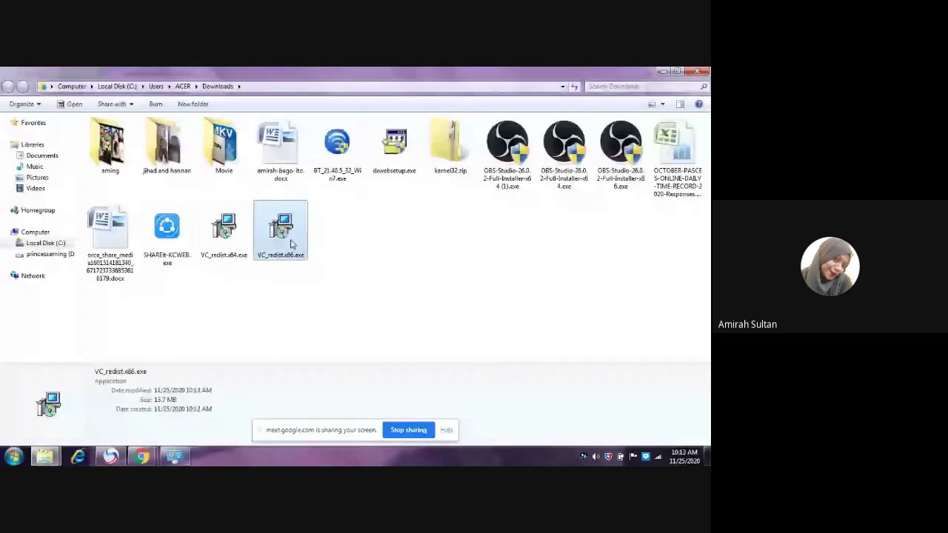
double_click(292, 244)
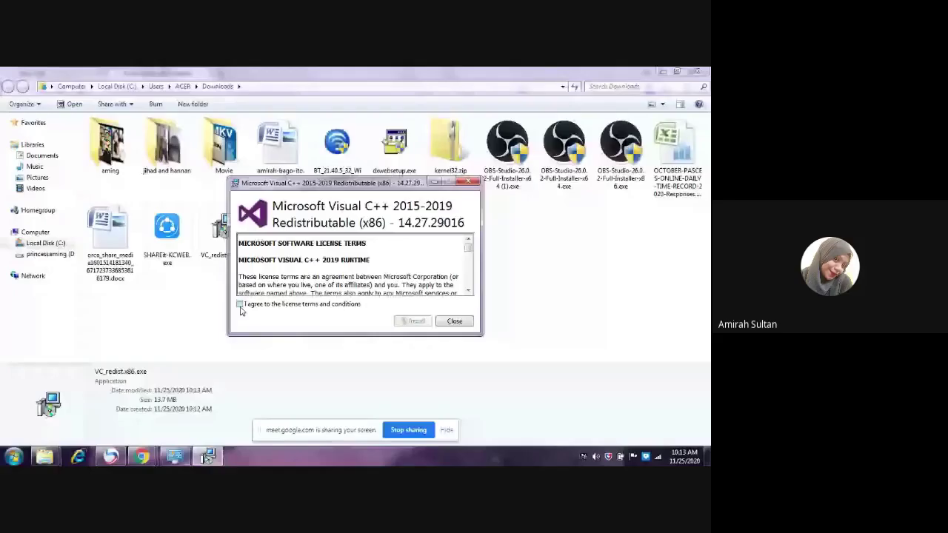
left_click(239, 304)
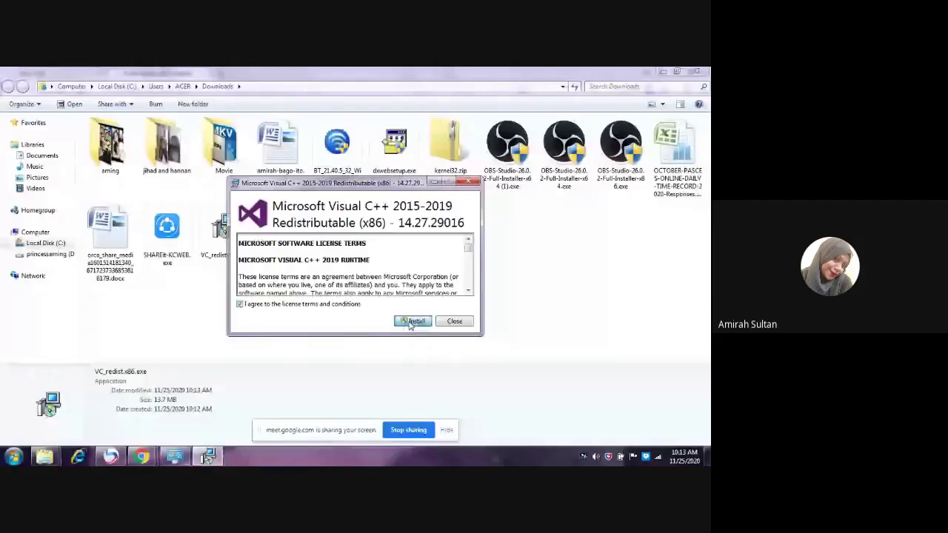
left_click(412, 322)
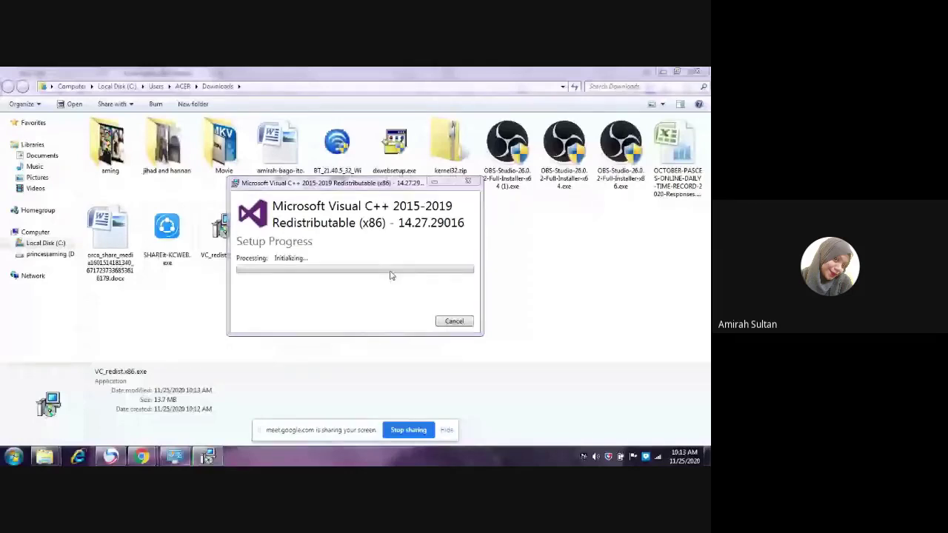
Return to the Meet call and bring up the Visual C++ 2015-2019 Redistributable (x86) setup window to check its progress.
mouse_move(145, 459)
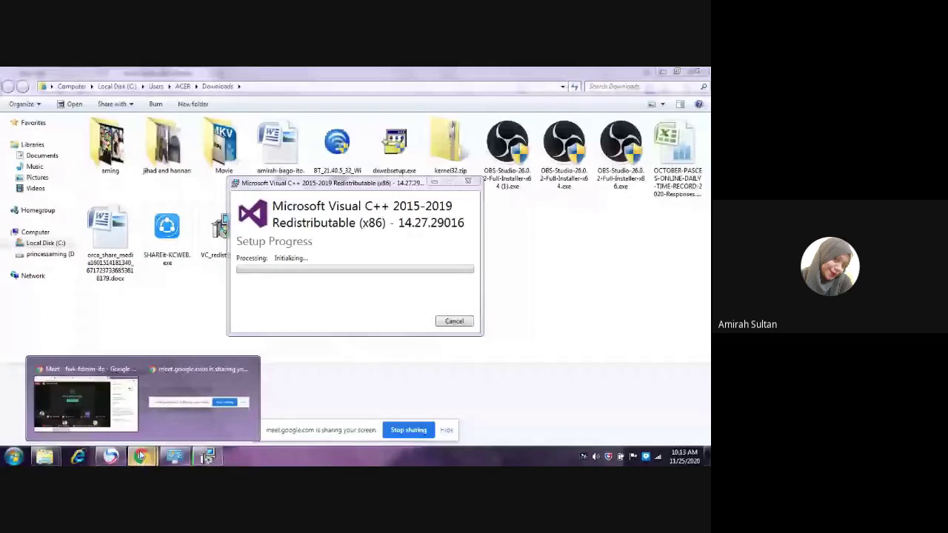
left_click(80, 407)
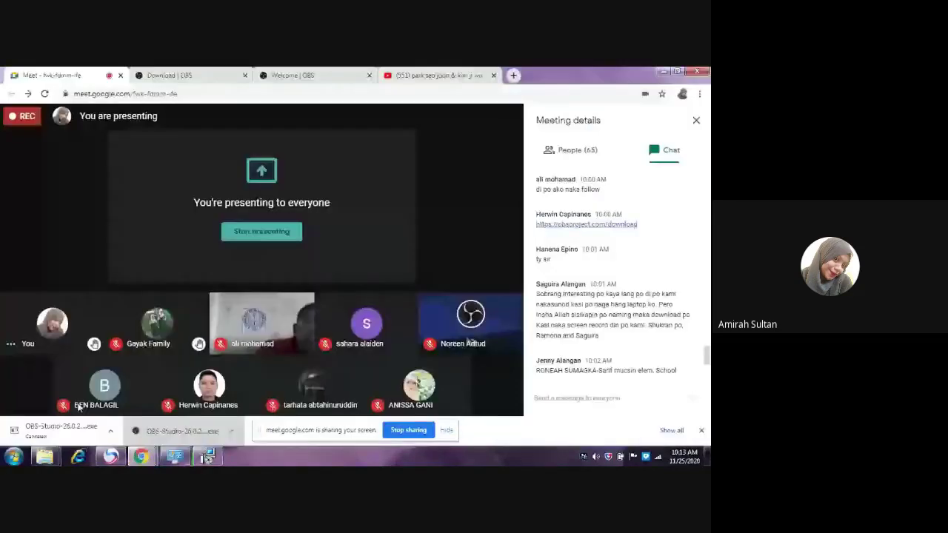
mouse_move(209, 457)
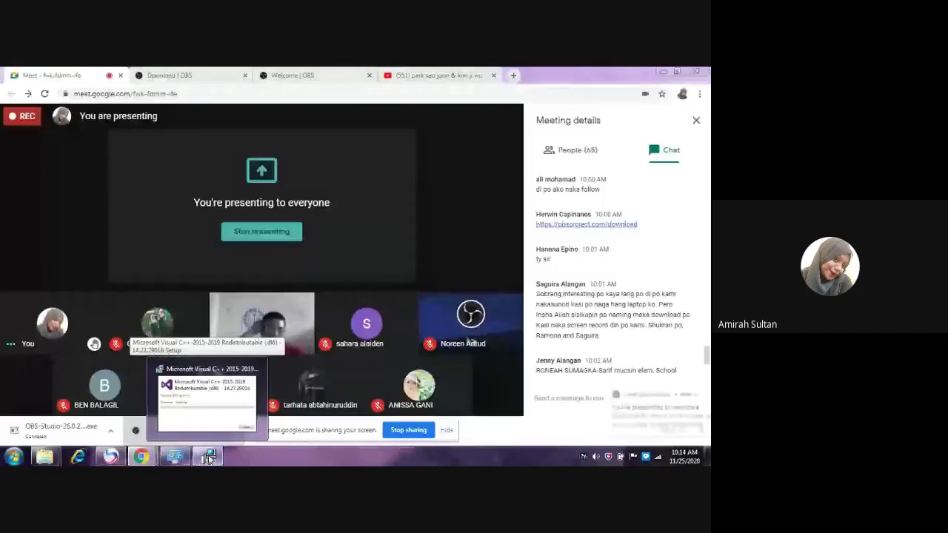
left_click(210, 458)
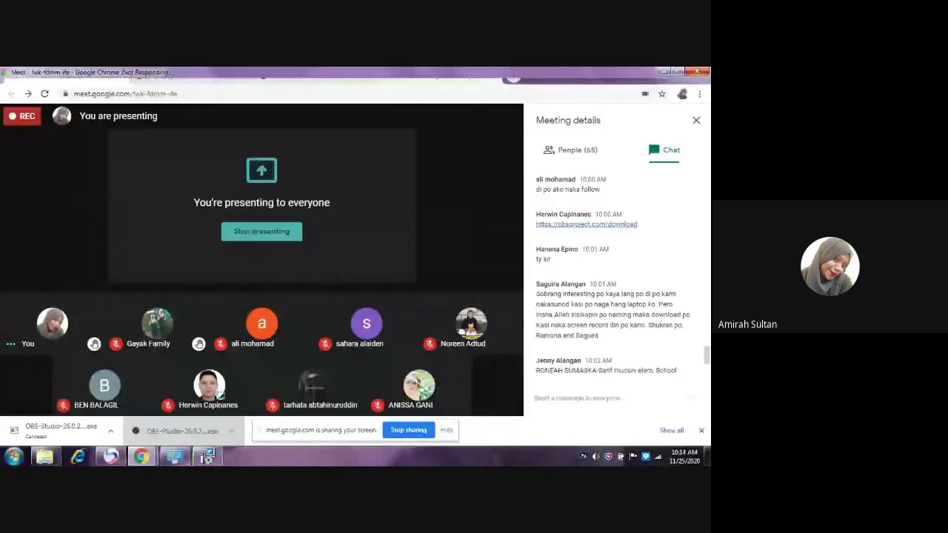
left_click(210, 457)
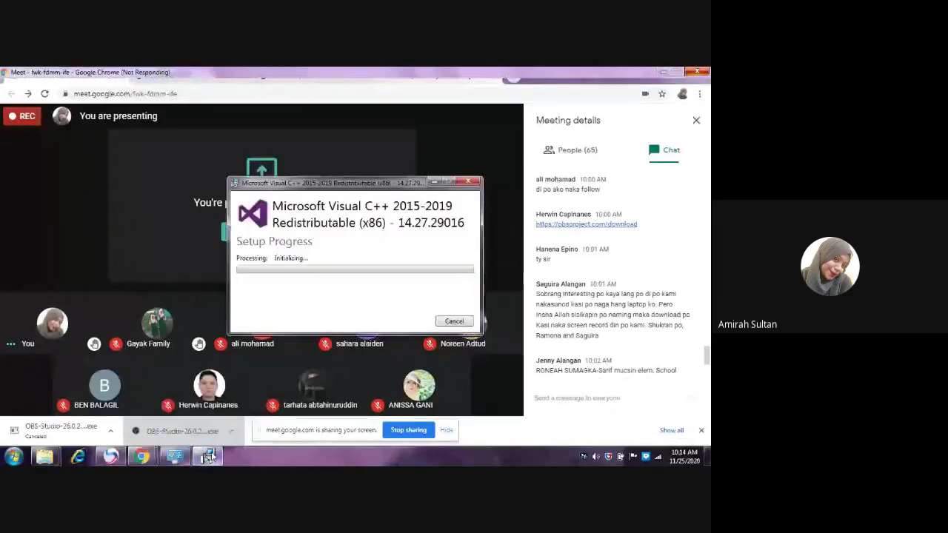
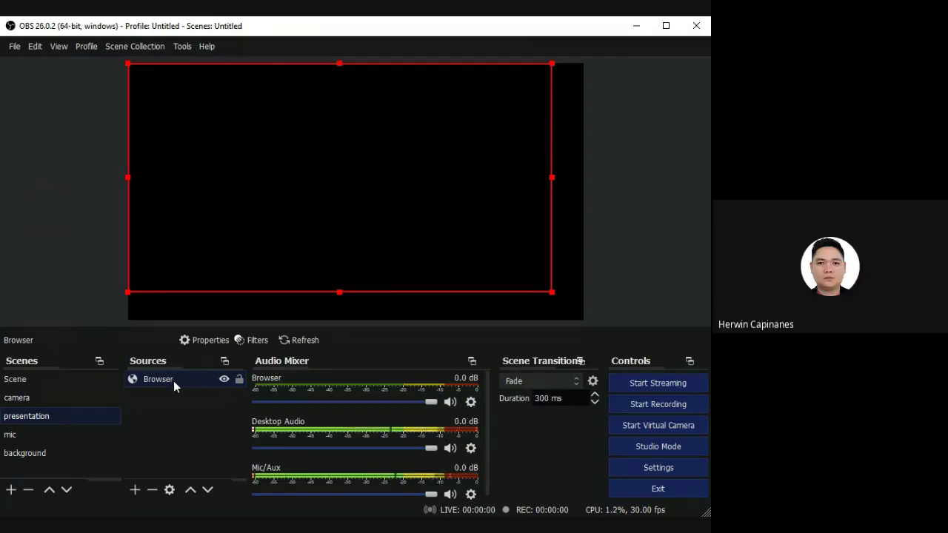
Remove the Browser source from the presentation scene in OBS.
right_click(174, 380)
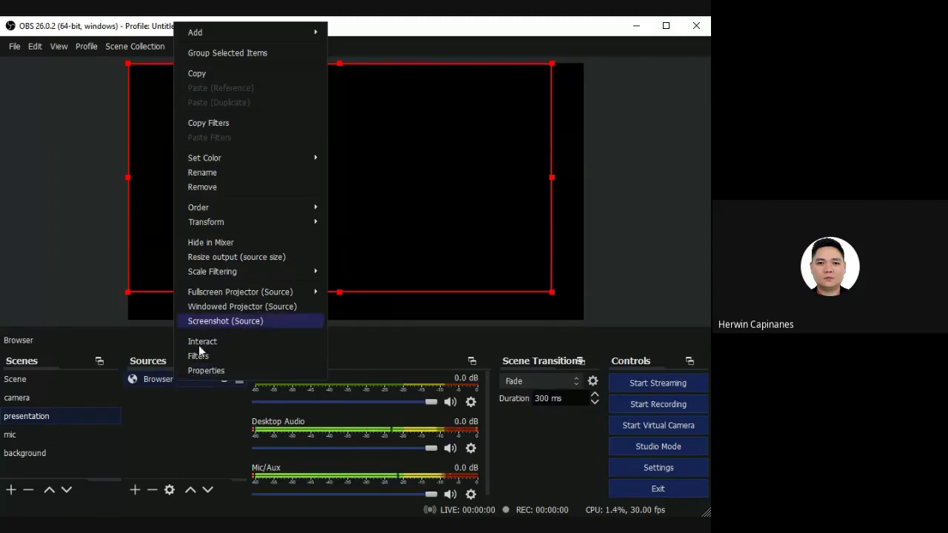
left_click(230, 189)
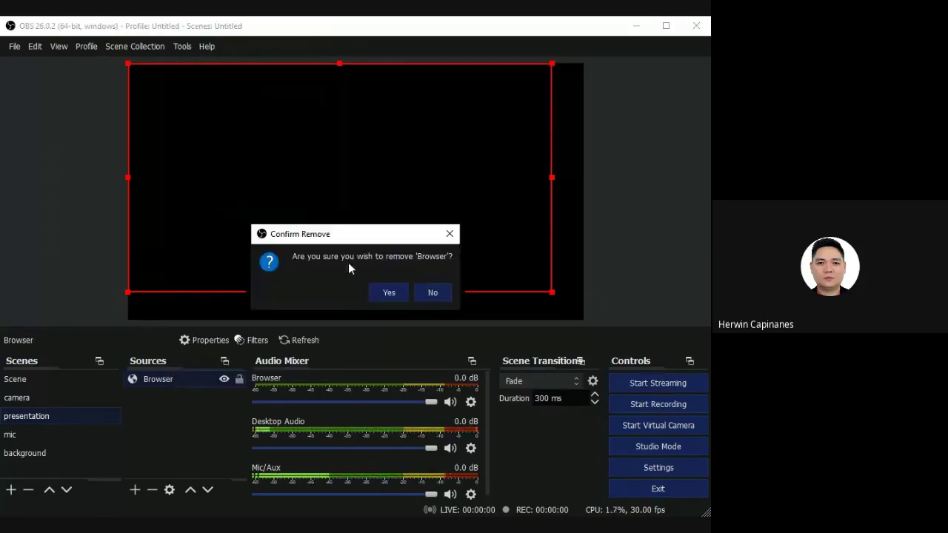
left_click(388, 293)
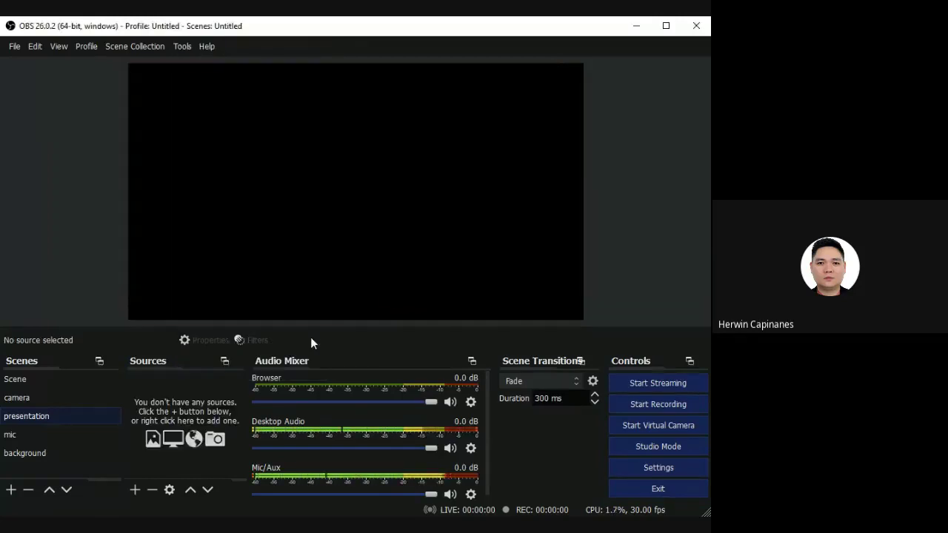
Add a new Window Capture source to the presentation scene, keeping the name Window Capture.
left_click(136, 486)
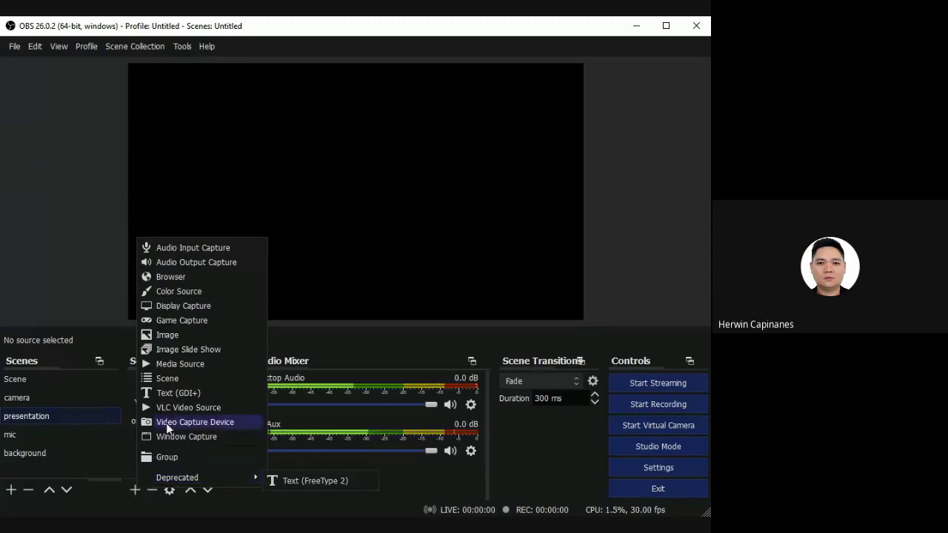
left_click(186, 436)
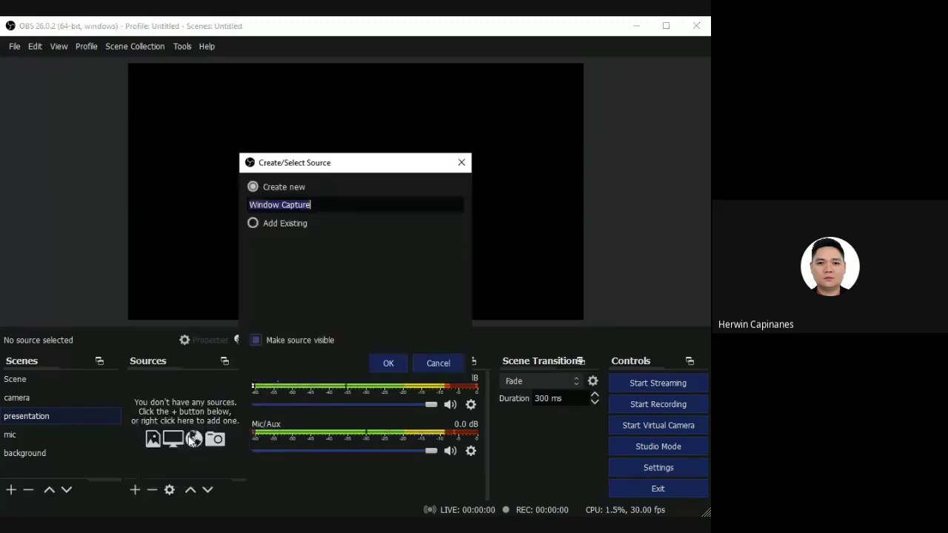
left_click(394, 365)
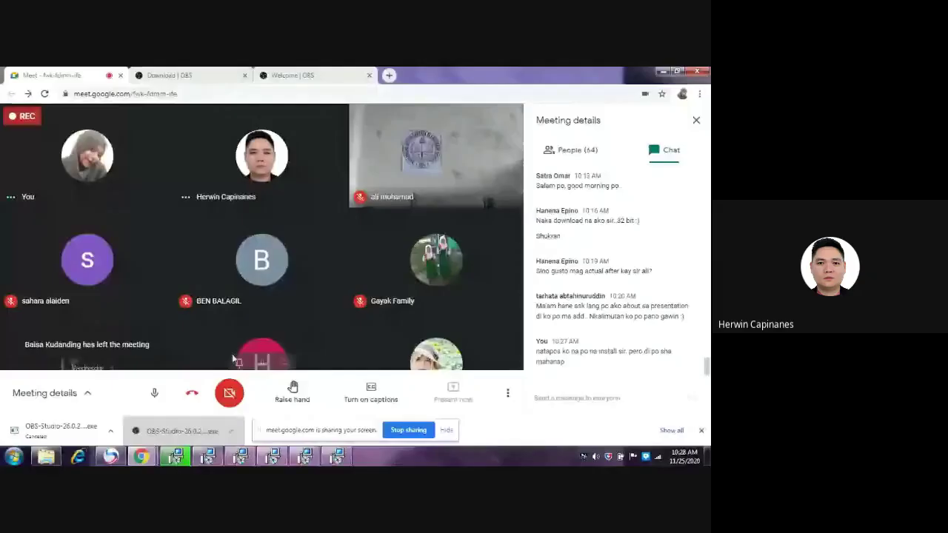
Close the completed Visual C++ 2015-2019 Redistributable (x86) setup and open the full list of installed programs.
mouse_move(176, 459)
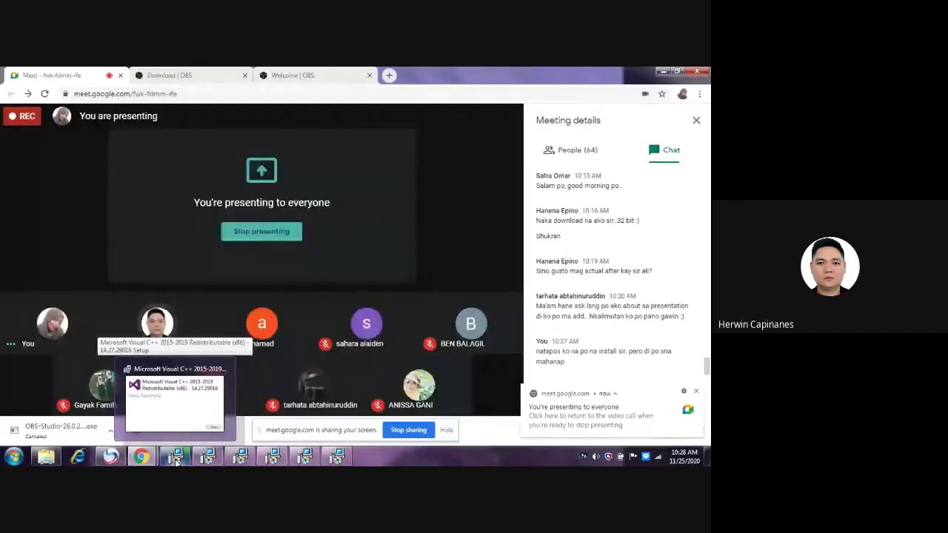
left_click(175, 458)
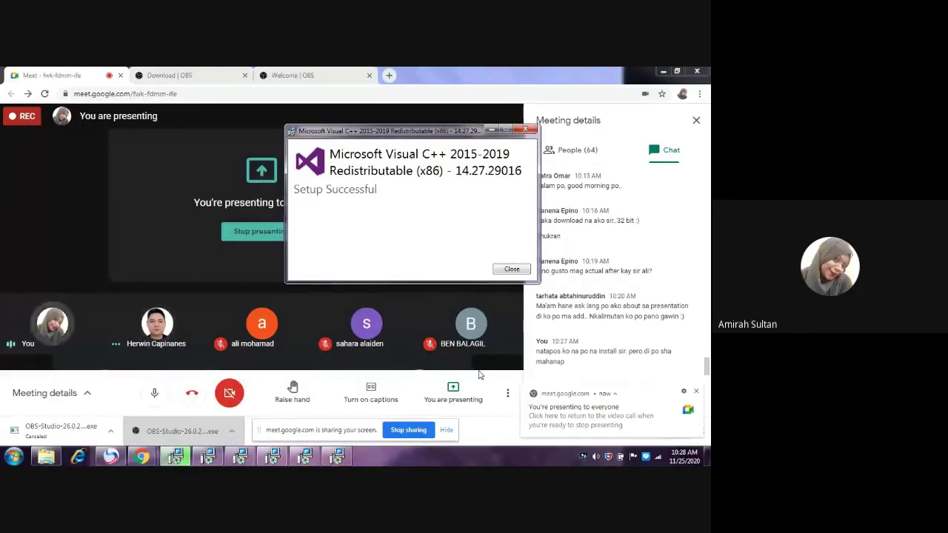
left_click(512, 269)
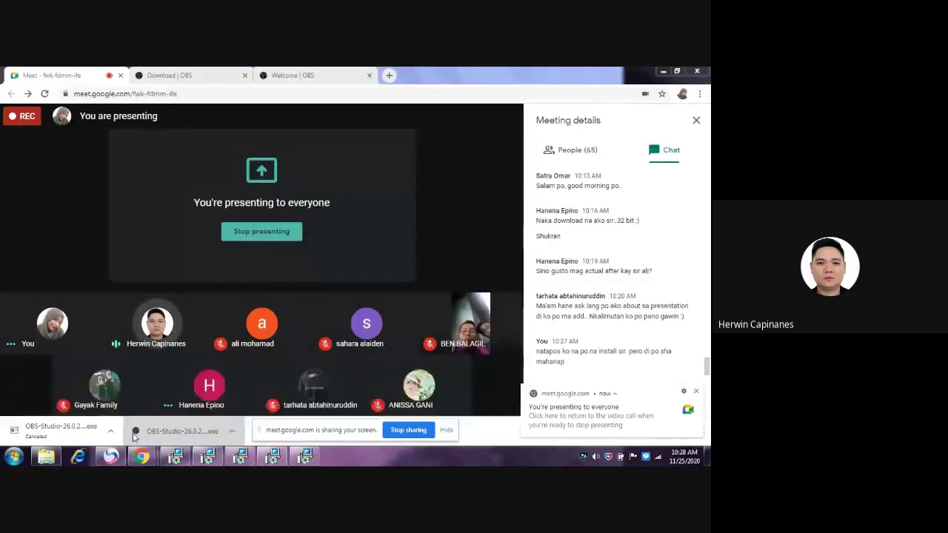
left_click(14, 457)
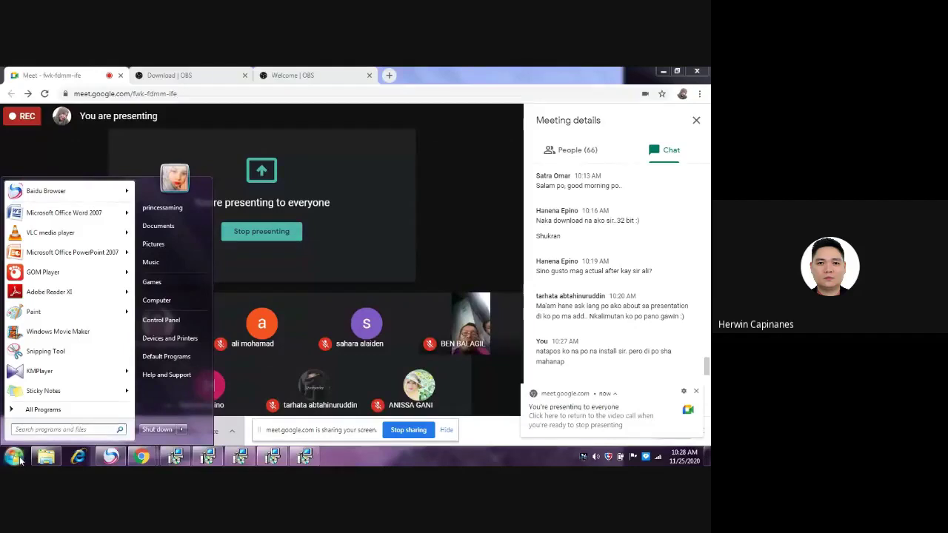
left_click(43, 411)
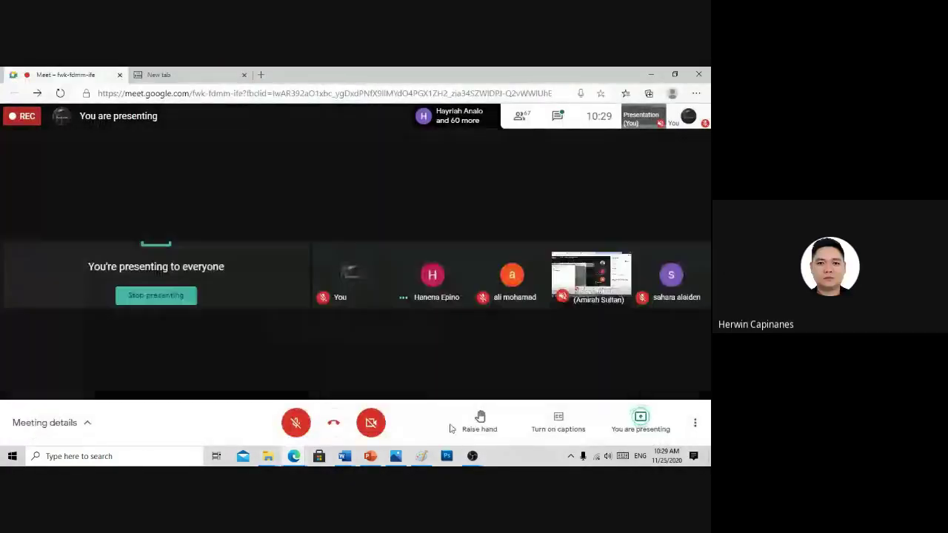
Stop presenting the screen in the Meet call.
left_click(641, 419)
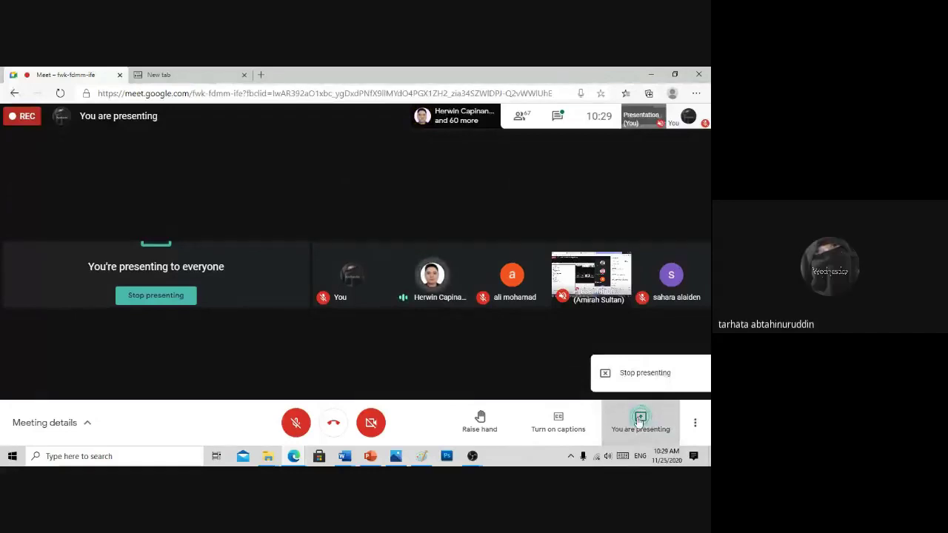
left_click(645, 373)
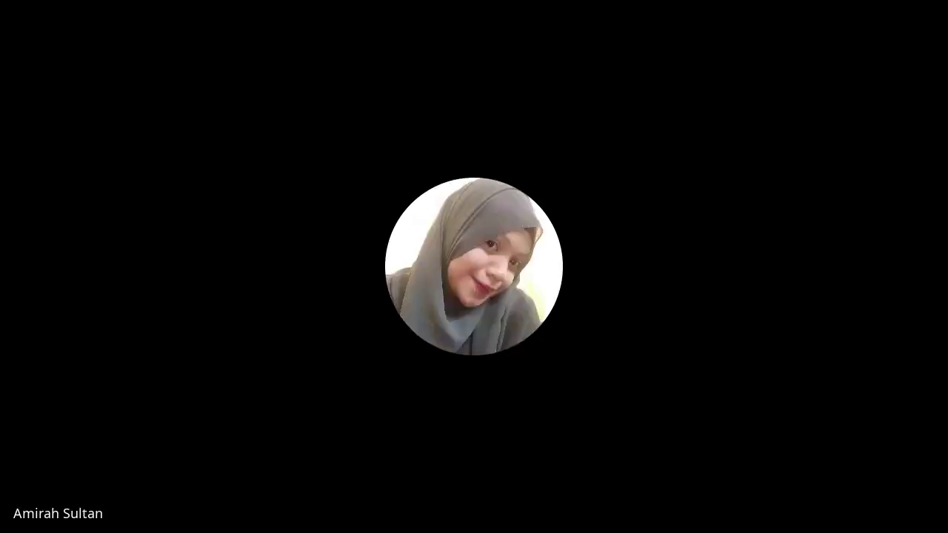
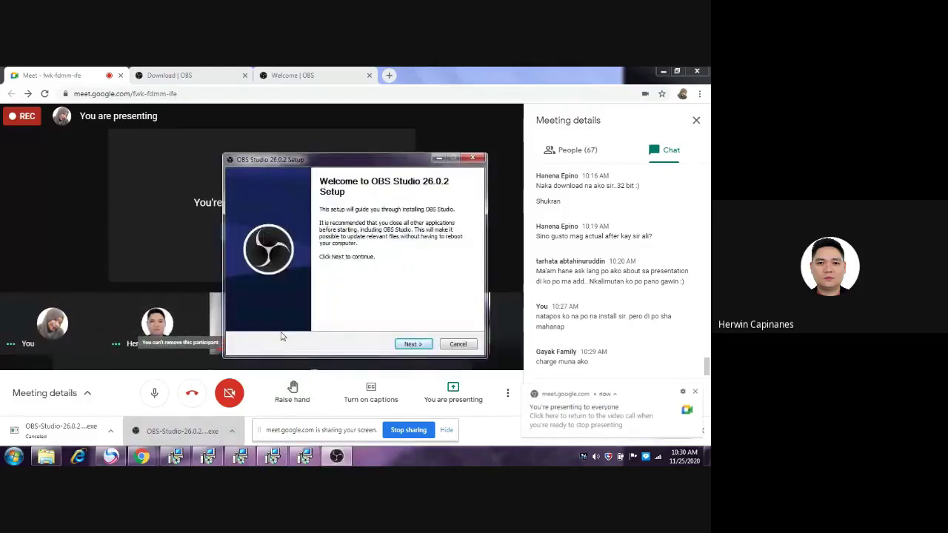
Continue OBS Studio 26.0.2 Setup from its welcome page and check the open Visual C++ Redistributable (x64) setup window.
left_click(415, 344)
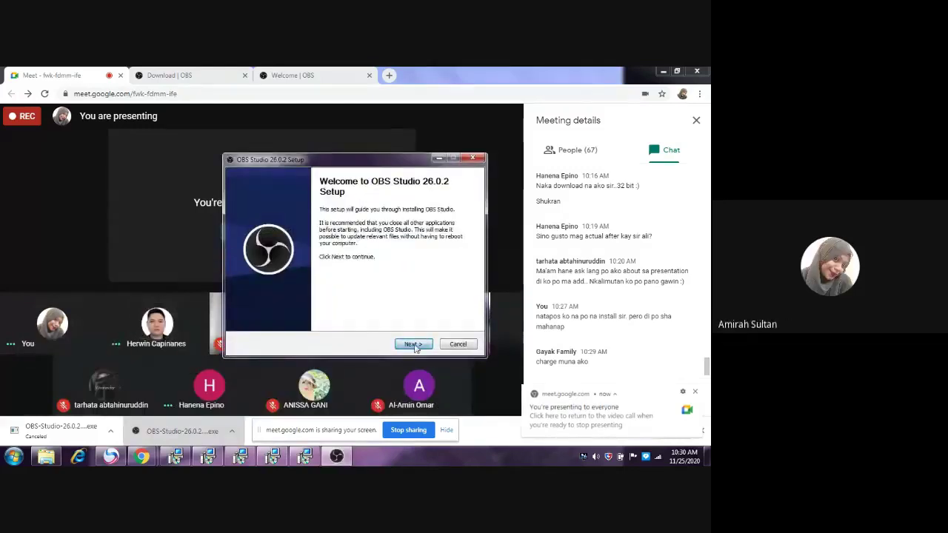
left_click(401, 296)
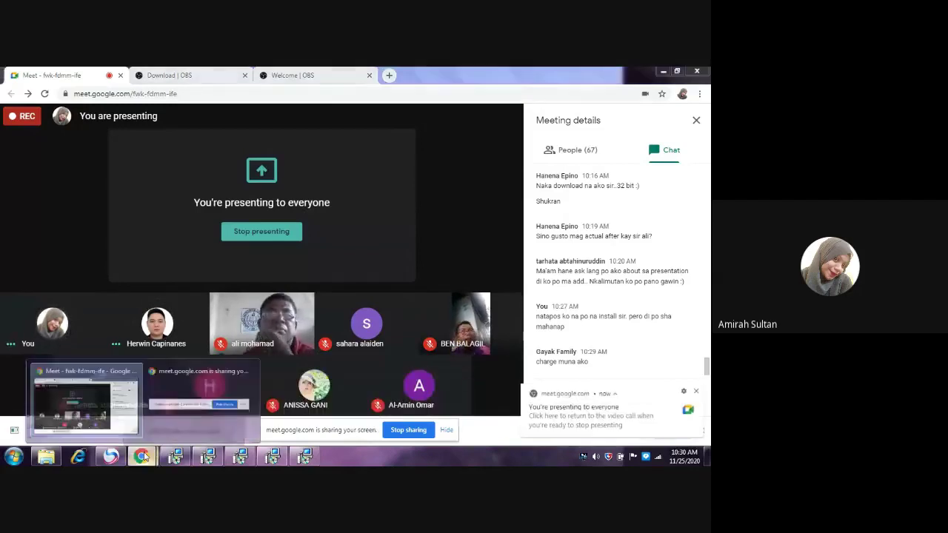
mouse_move(207, 459)
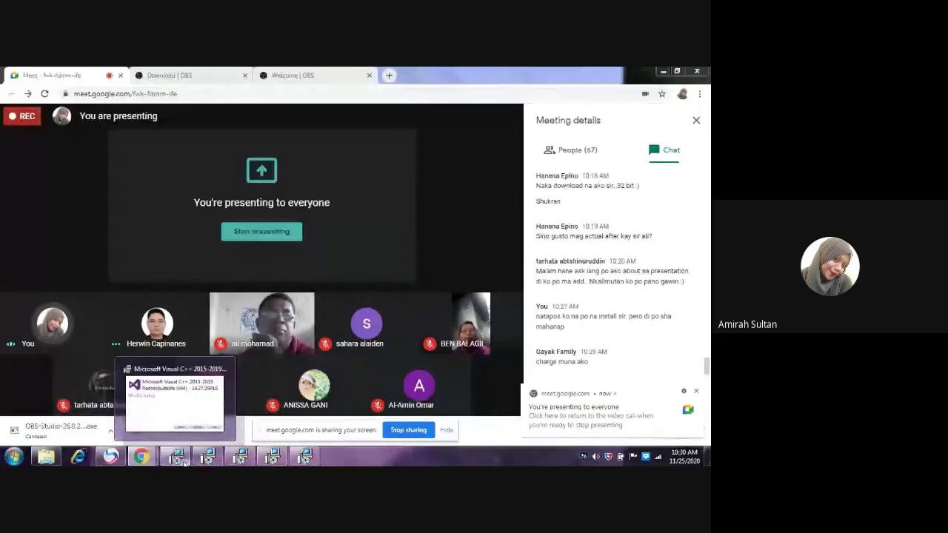
left_click(177, 458)
left_click(434, 183)
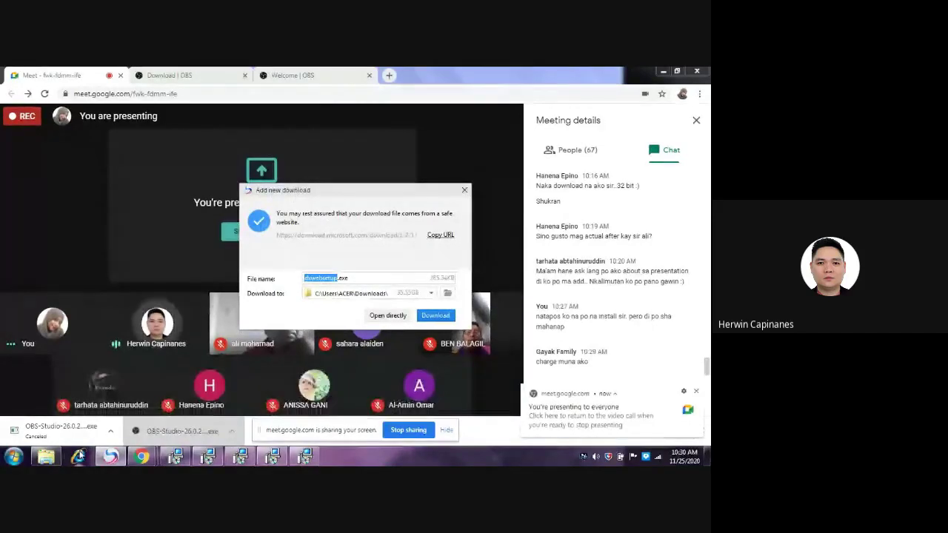
Request the download of dxwebsetup.exe into the Downloads folder and choose to view the copy already in the queue.
mouse_move(216, 413)
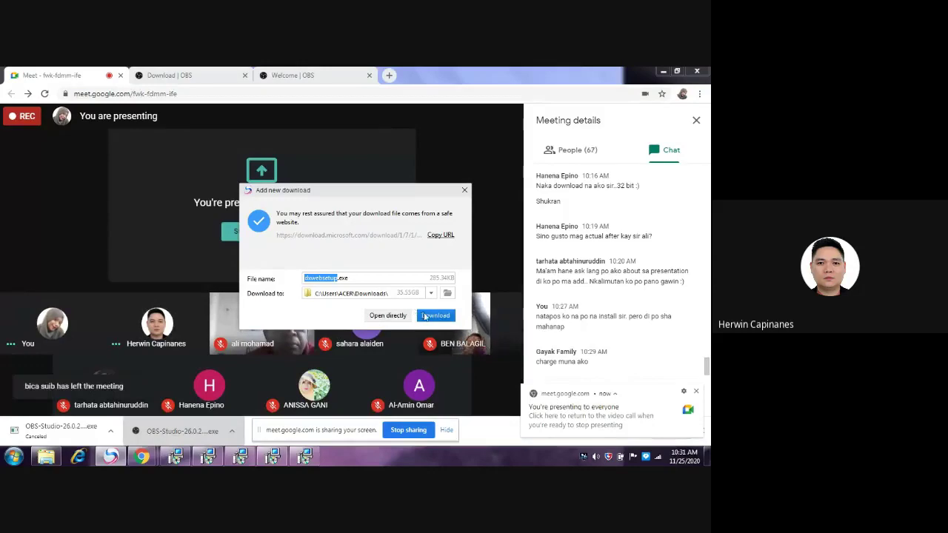
left_click(424, 315)
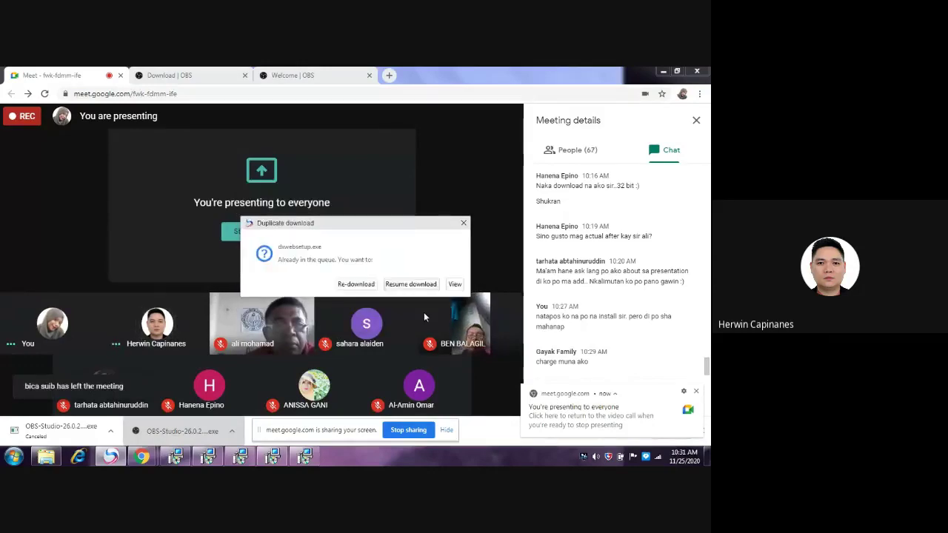
left_click(455, 284)
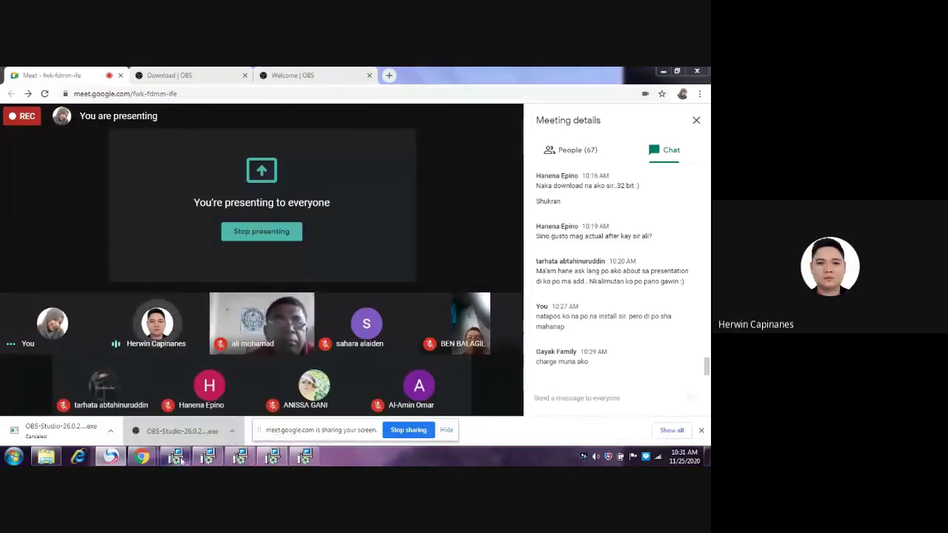
Cancel and close all open Microsoft Visual C++ 2015-2019 Redistributable (x64) setup windows.
left_click(178, 459)
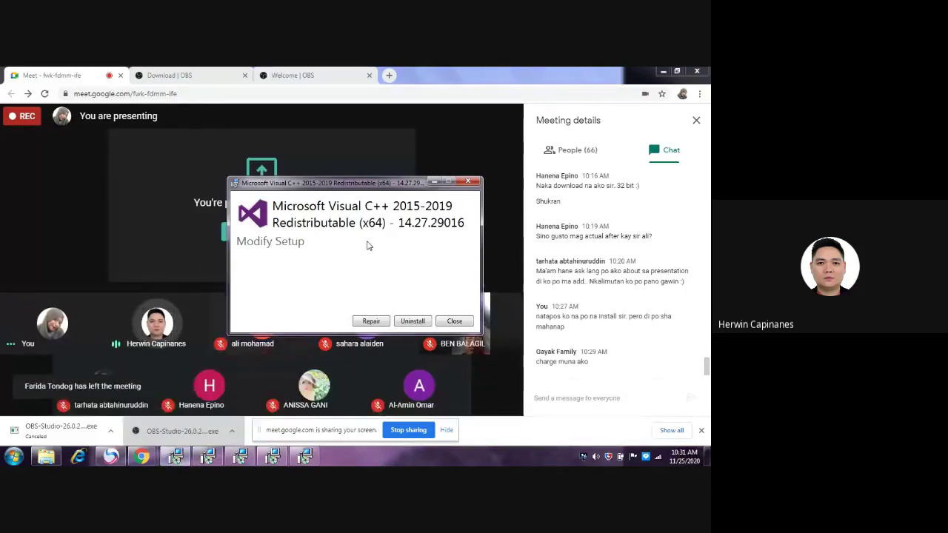
left_click(455, 321)
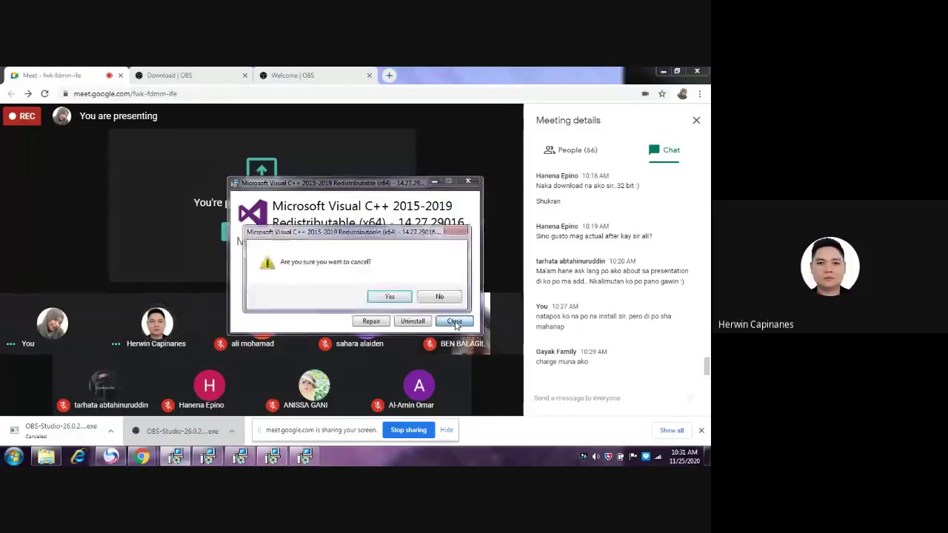
left_click(390, 297)
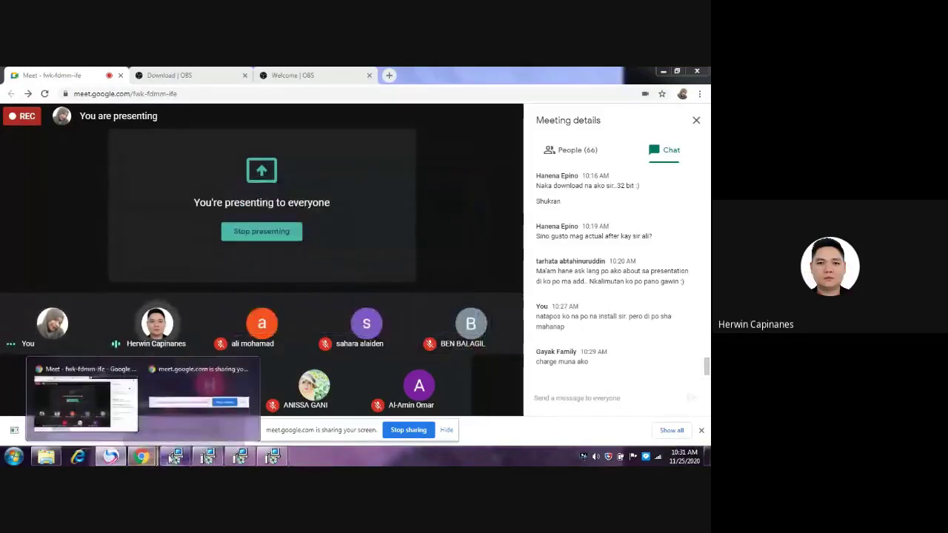
mouse_move(173, 458)
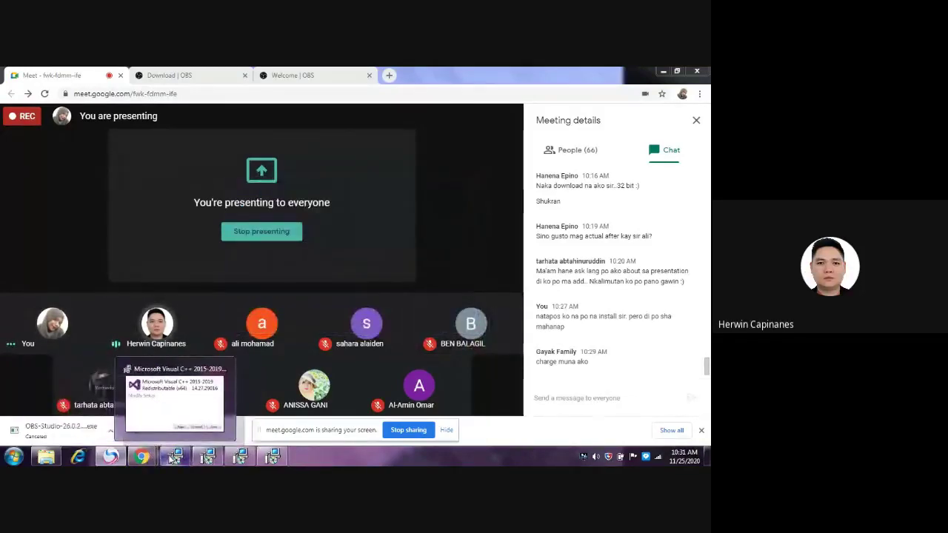
left_click(173, 458)
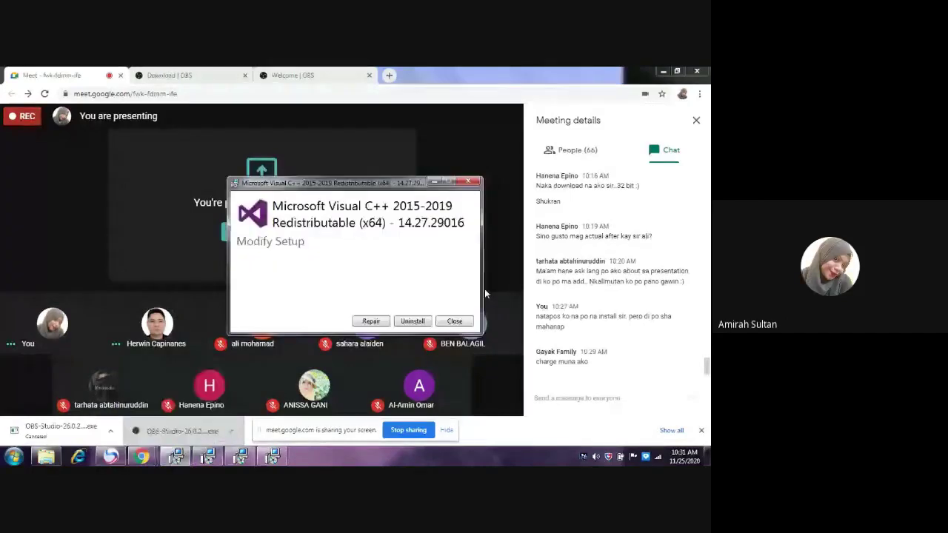
left_click(454, 322)
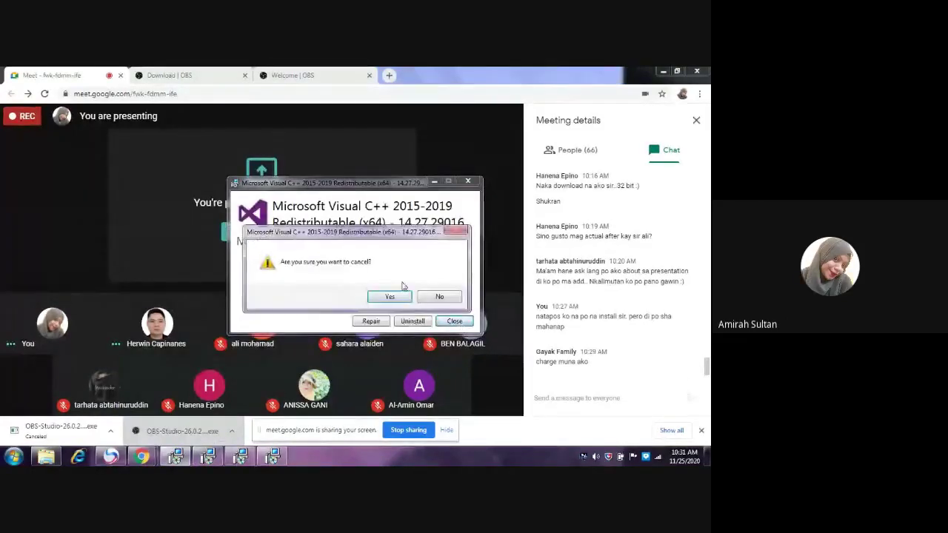
left_click(403, 294)
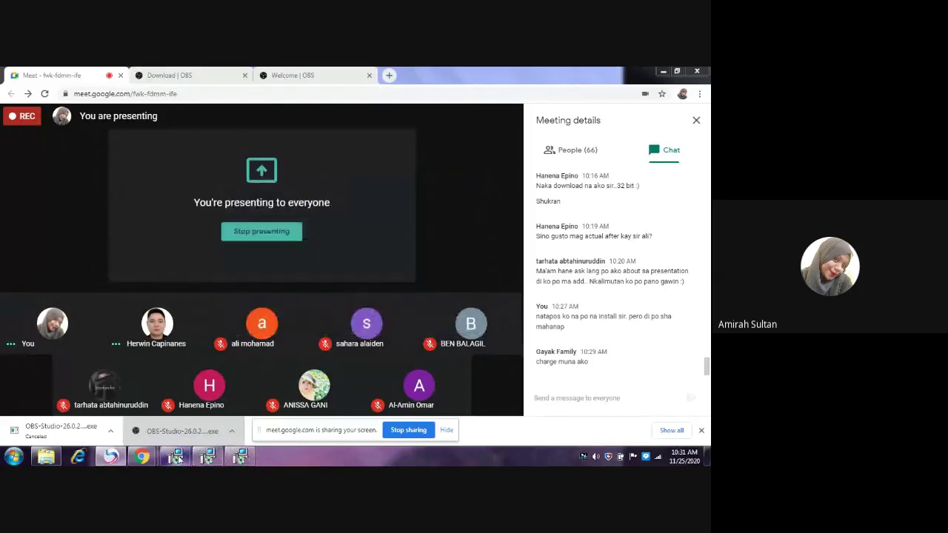
left_click(176, 457)
left_click(454, 321)
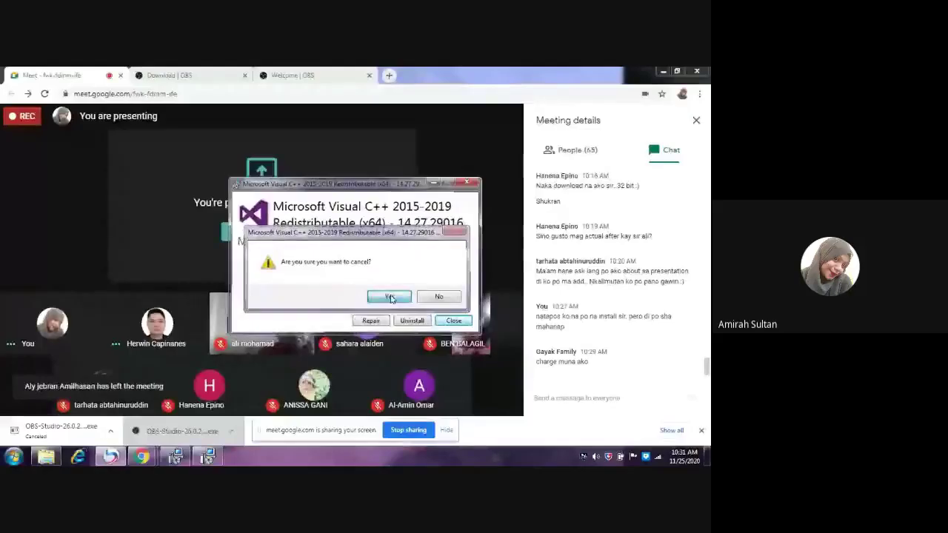
left_click(388, 296)
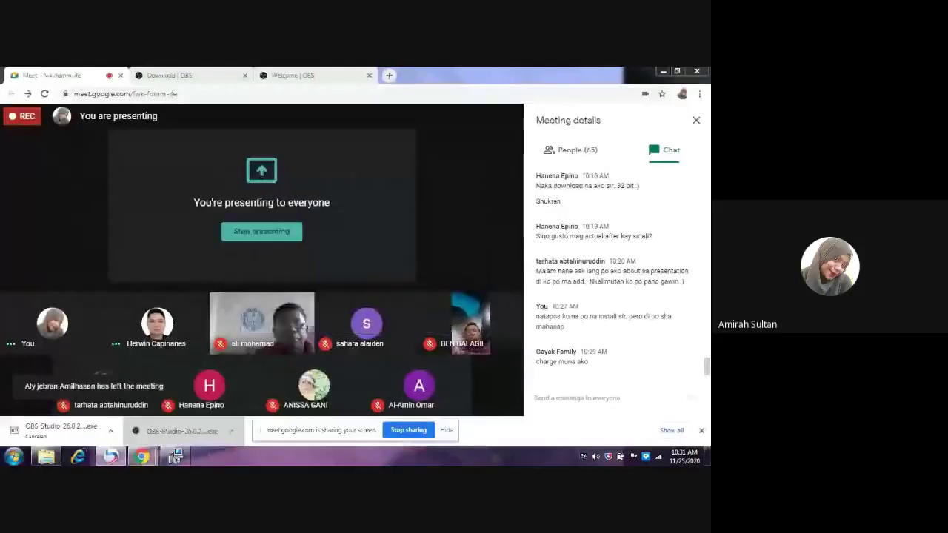
left_click(177, 457)
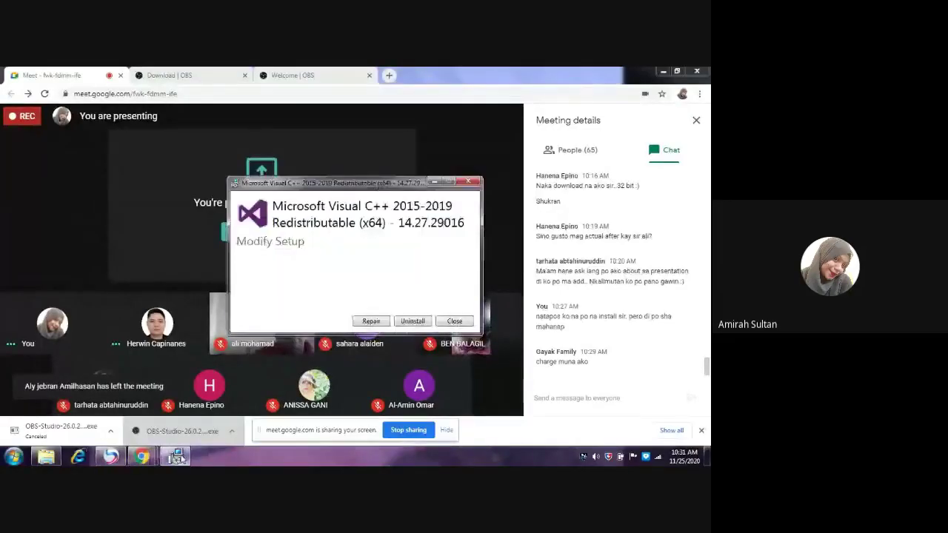
left_click(445, 325)
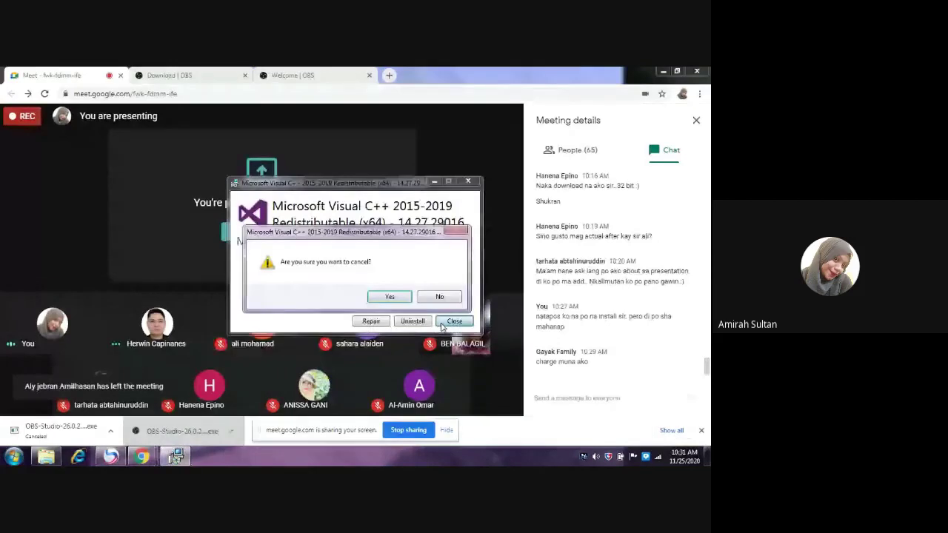
left_click(390, 296)
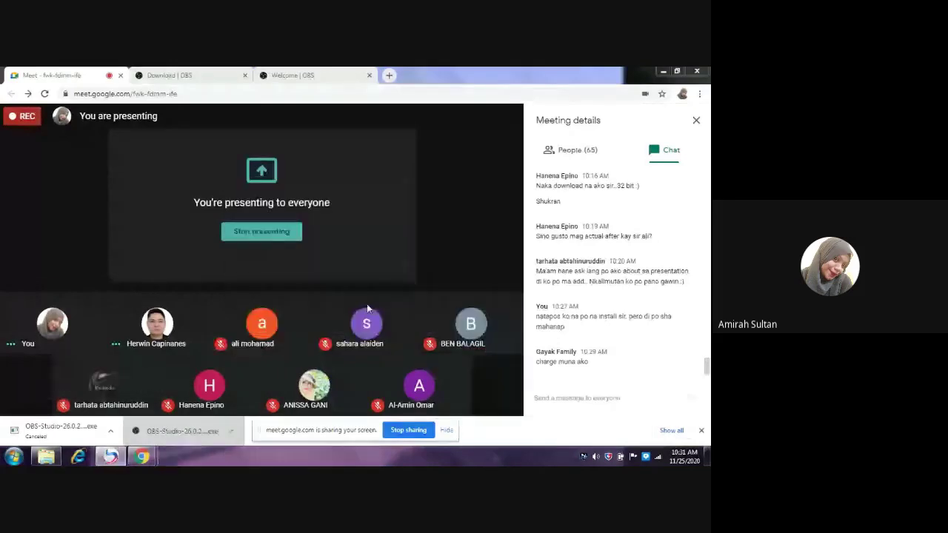
Check the browser's download list and the Downloads folder for the redistributable and OBS installers, and return to the Meet call.
left_click(110, 457)
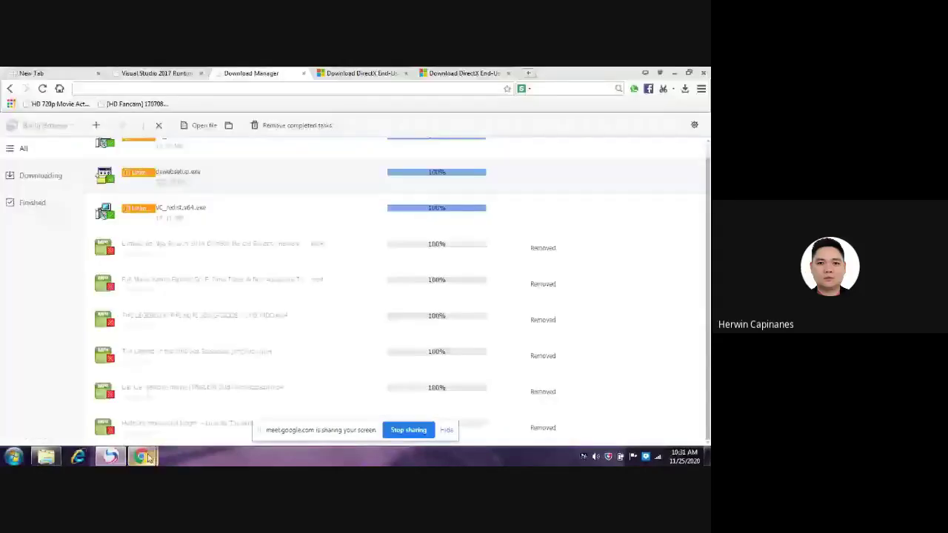
left_click(144, 457)
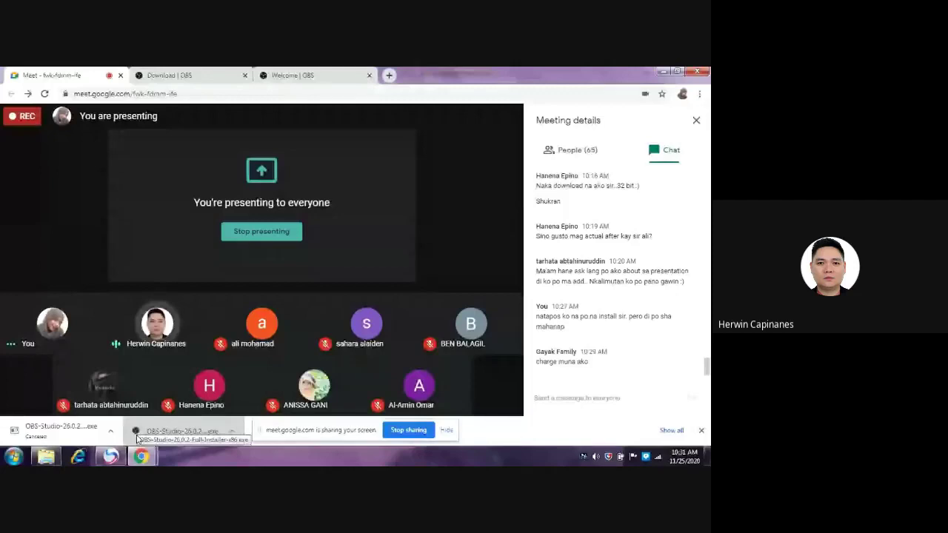
left_click(137, 437)
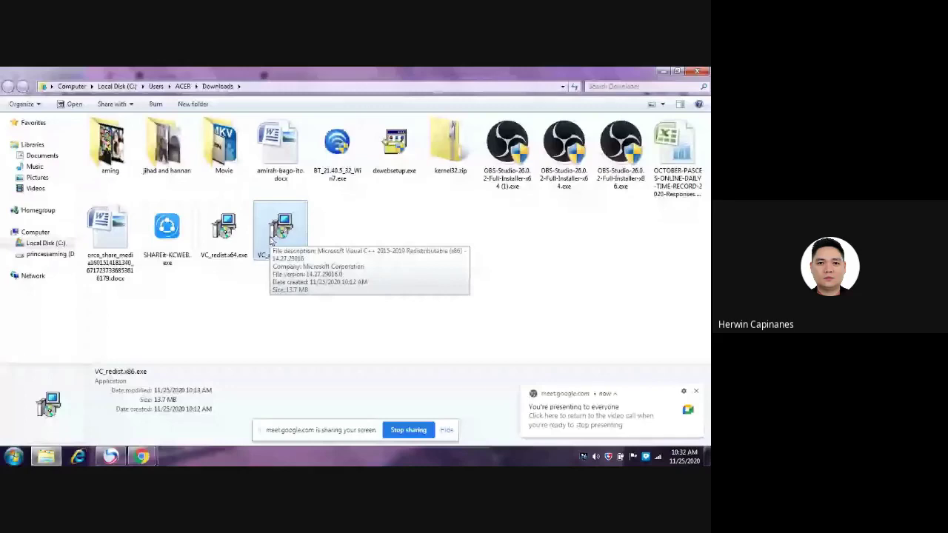
mouse_move(141, 457)
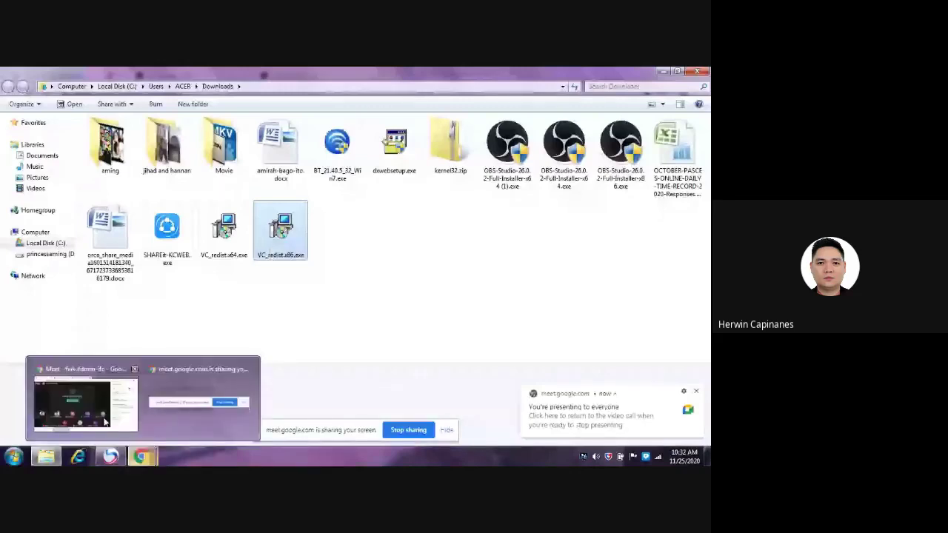
left_click(105, 421)
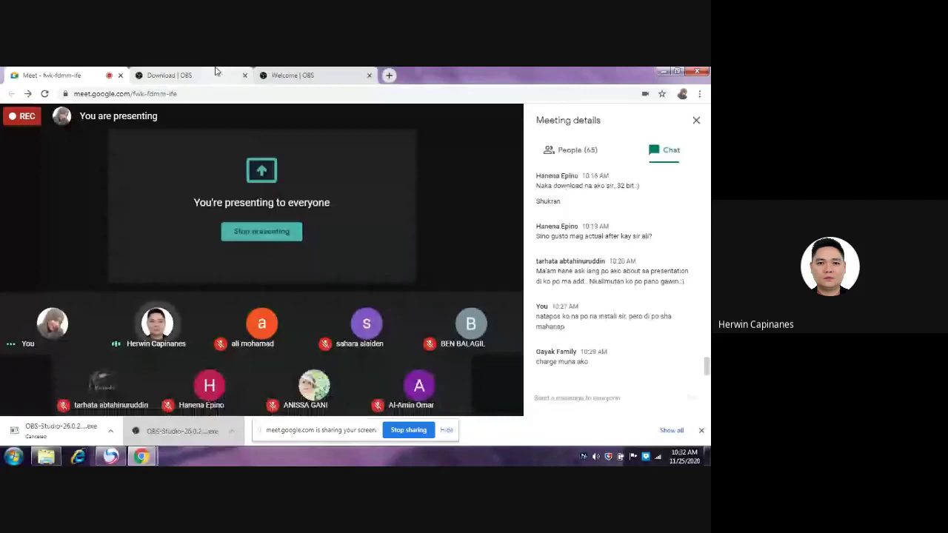
Download the OBS Studio 26.0.2 Windows installer from the OBS site and open OBS-Studio-26.0.2-Full-Installer-x86.exe from a computer search for "obs".
left_click(214, 71)
left_click(573, 282)
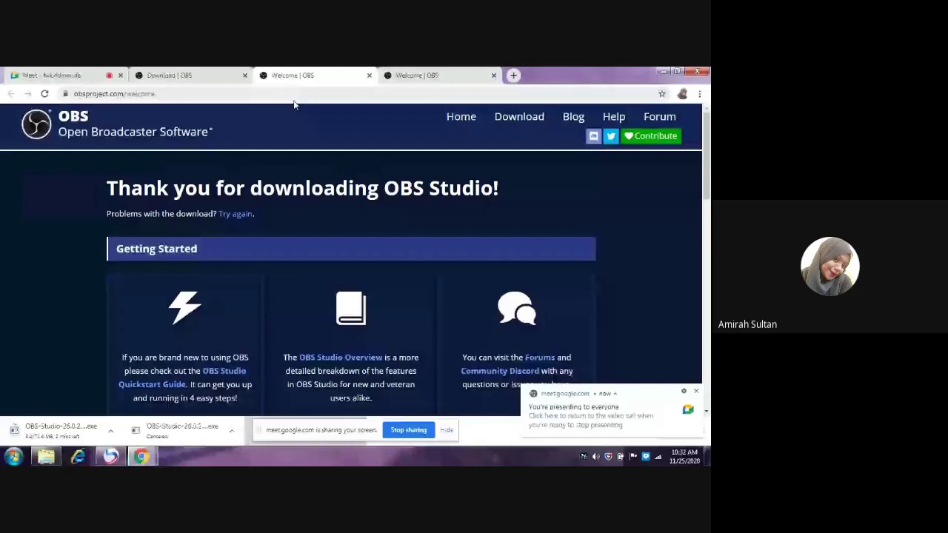
left_click(197, 73)
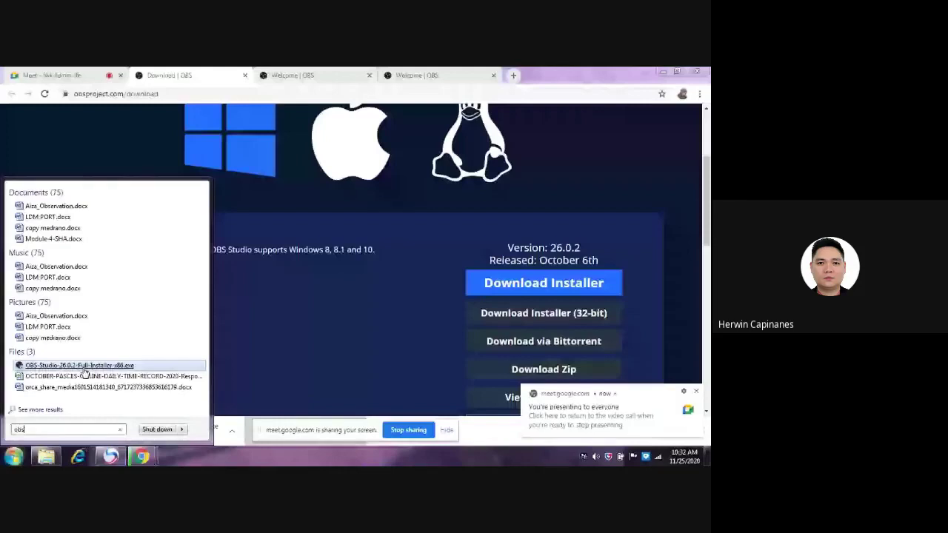
left_click(82, 367)
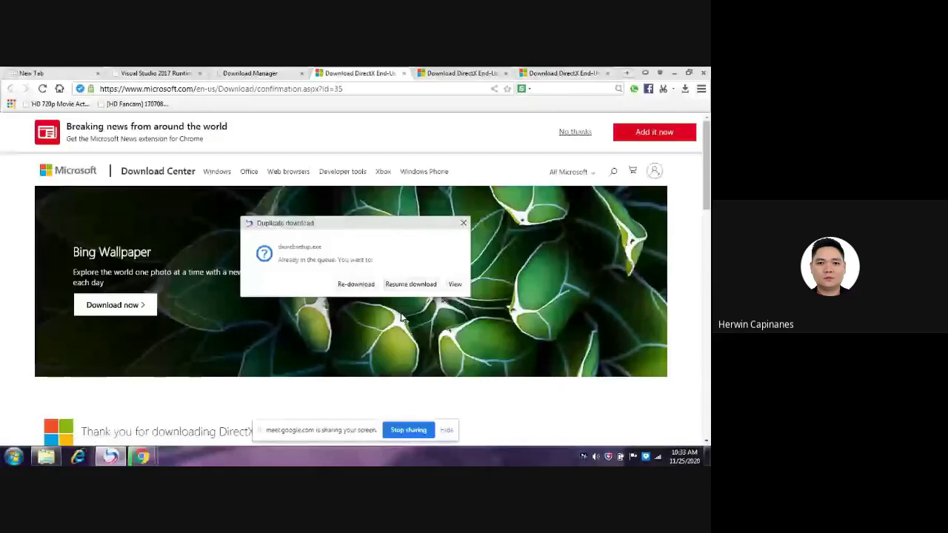
Re-download and run dxwebsetup.exe, accept the DirectX license agreement and continue past the Bing Bar offer with its installation checked.
left_click(362, 287)
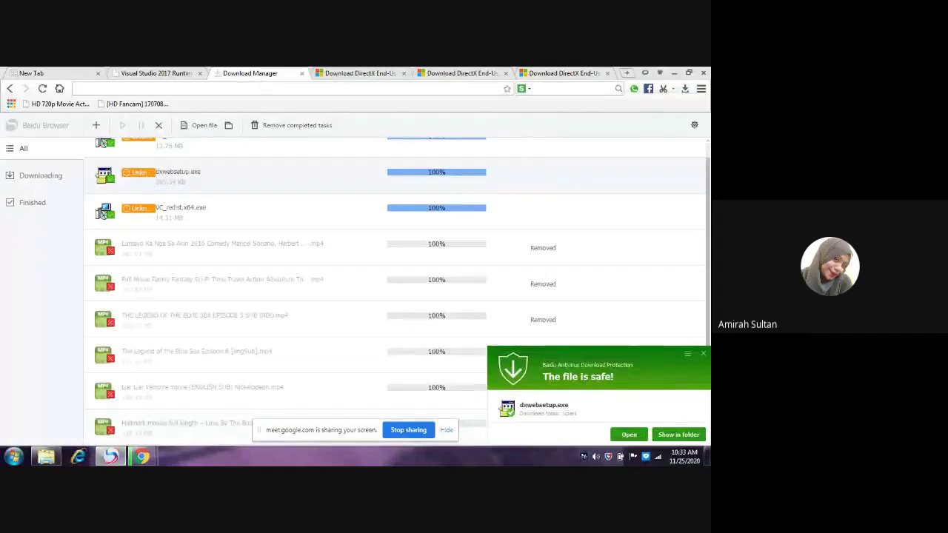
left_click(633, 436)
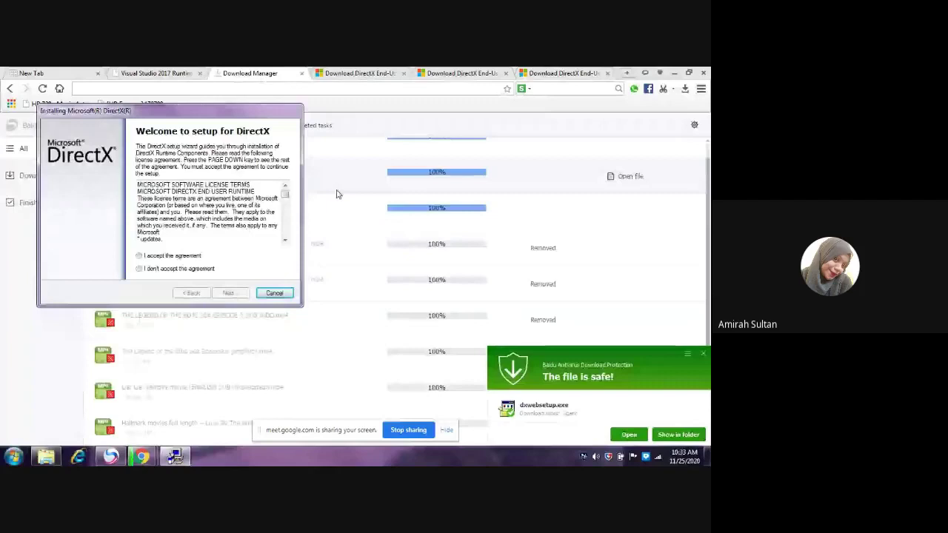
left_click(138, 256)
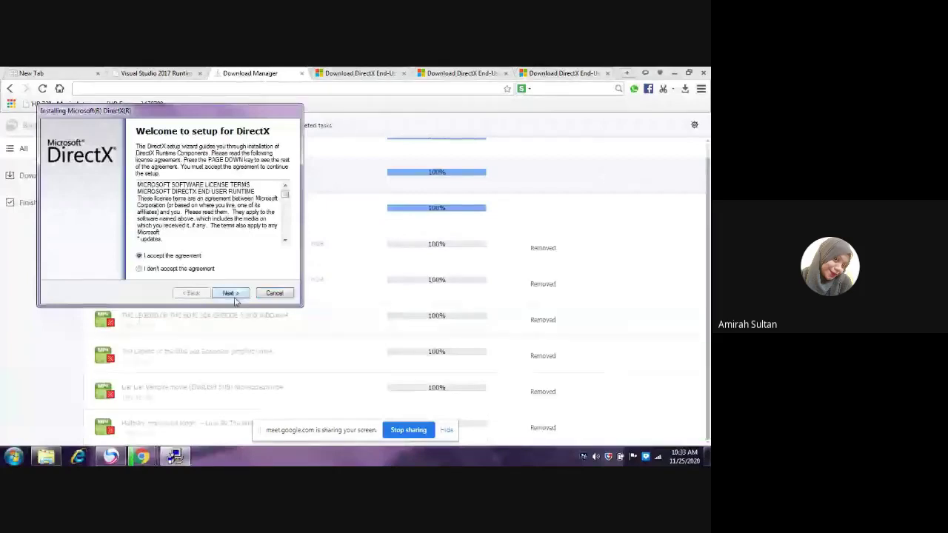
left_click(233, 294)
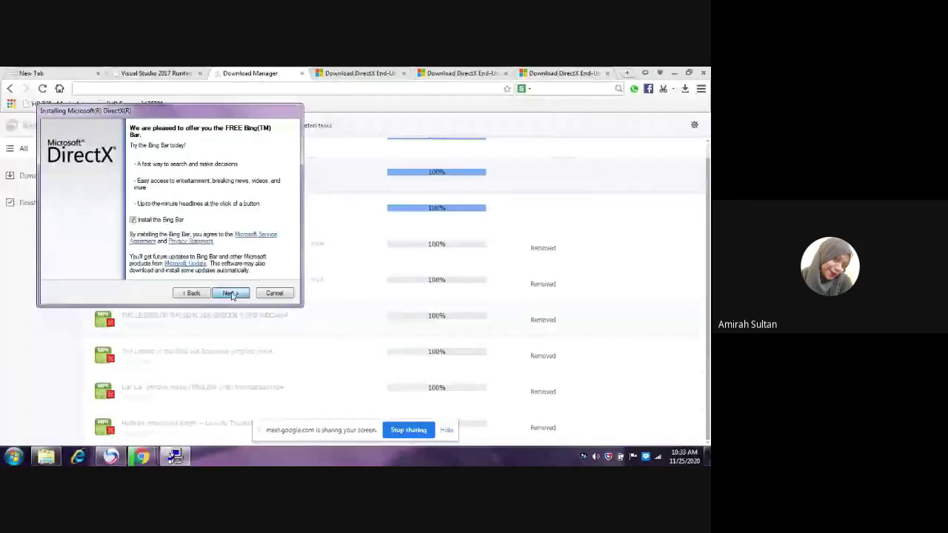
left_click(229, 294)
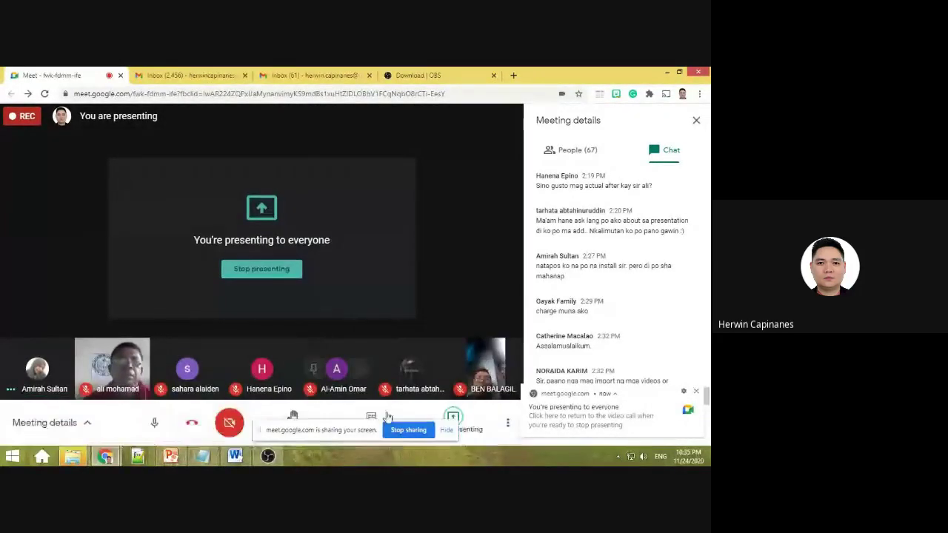
Switch to OBS Studio, dismiss the Meet presenting notification and select the Powerpoint scene.
left_click(267, 455)
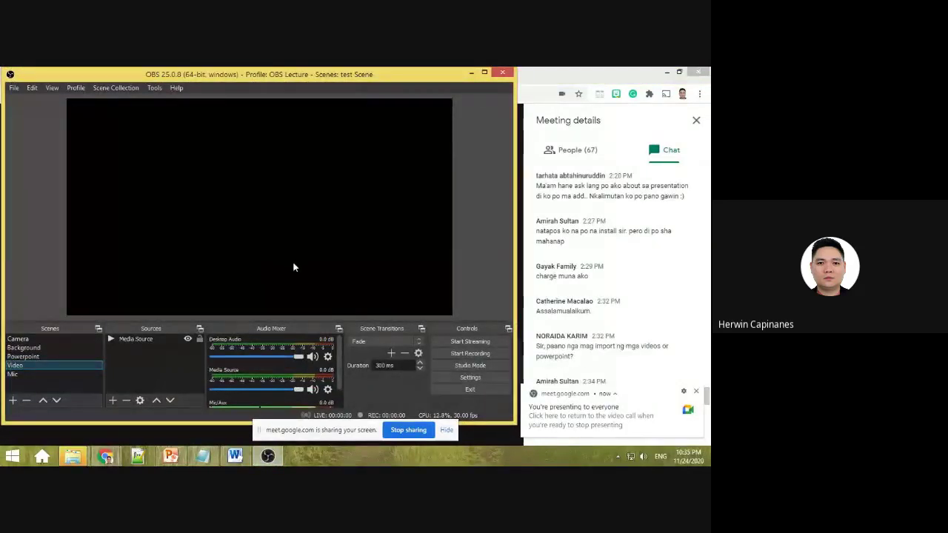
left_click(696, 391)
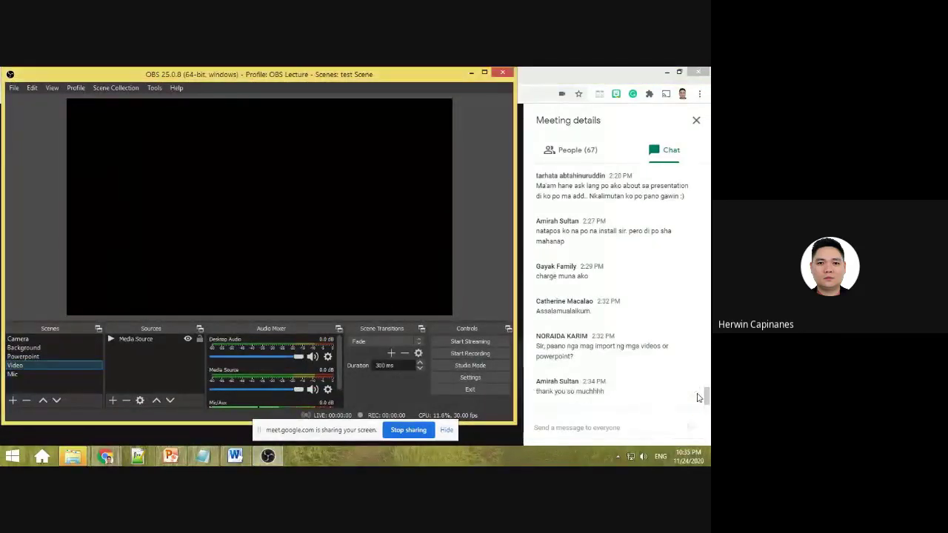
left_click(41, 357)
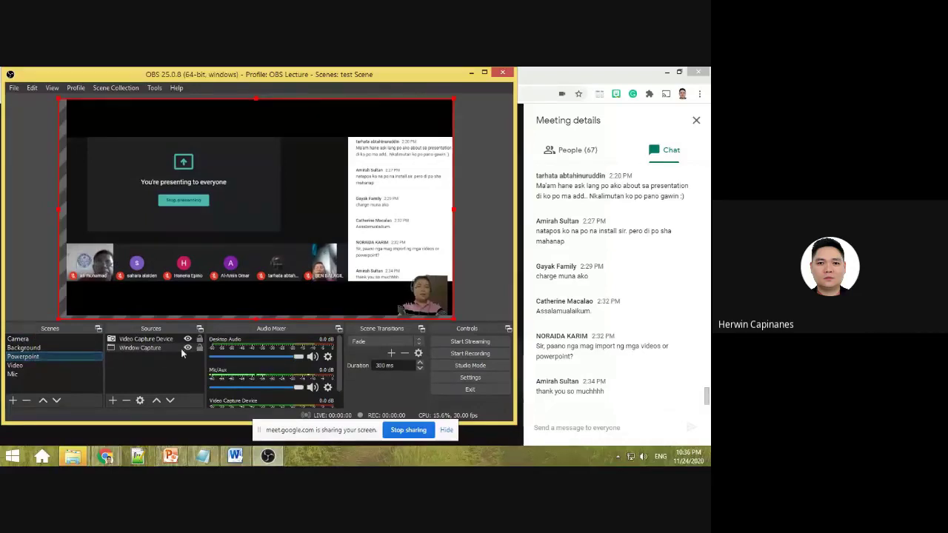
left_click(46, 366)
left_click(45, 357)
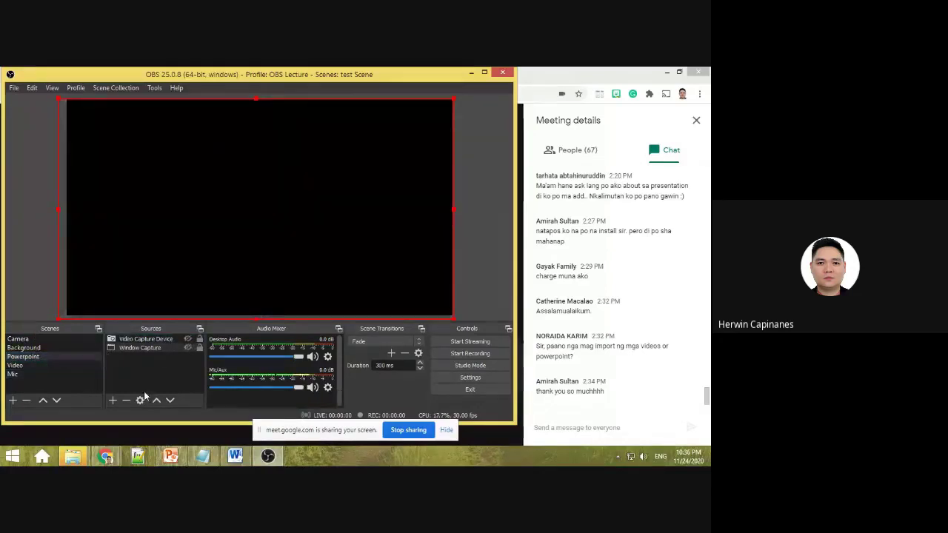
Add a new Window Capture source to the Powerpoint scene, capturing the SLIDE-DECK-template.pptx PowerPoint window.
left_click(113, 400)
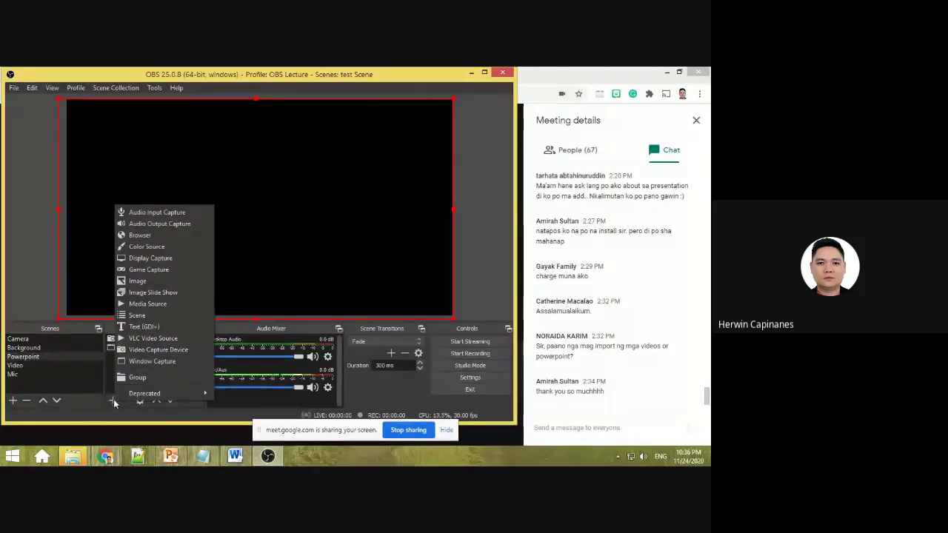
left_click(148, 361)
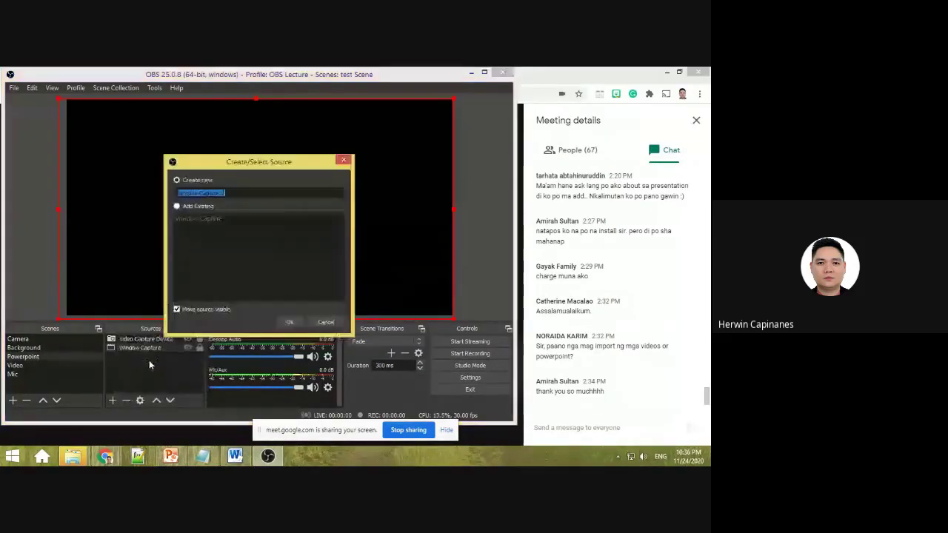
left_click(289, 321)
left_click(241, 314)
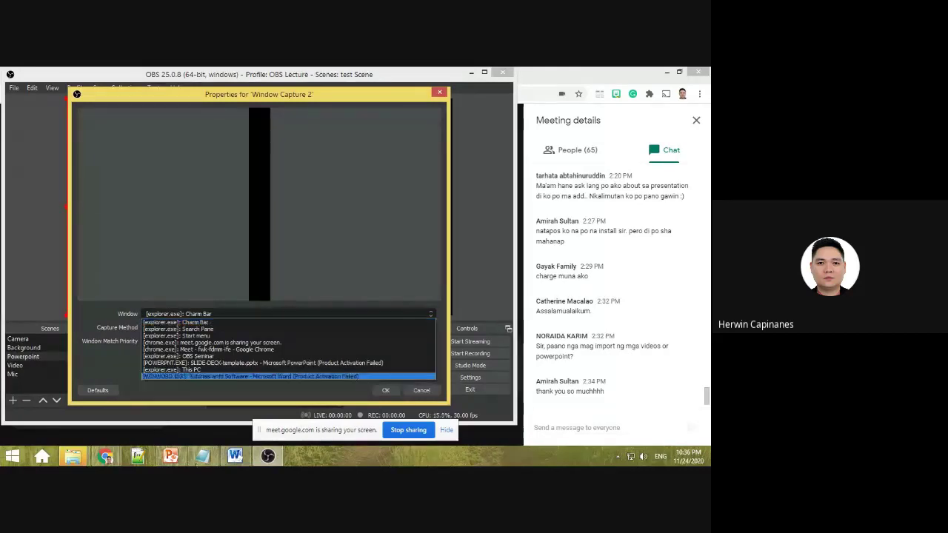
left_click(171, 457)
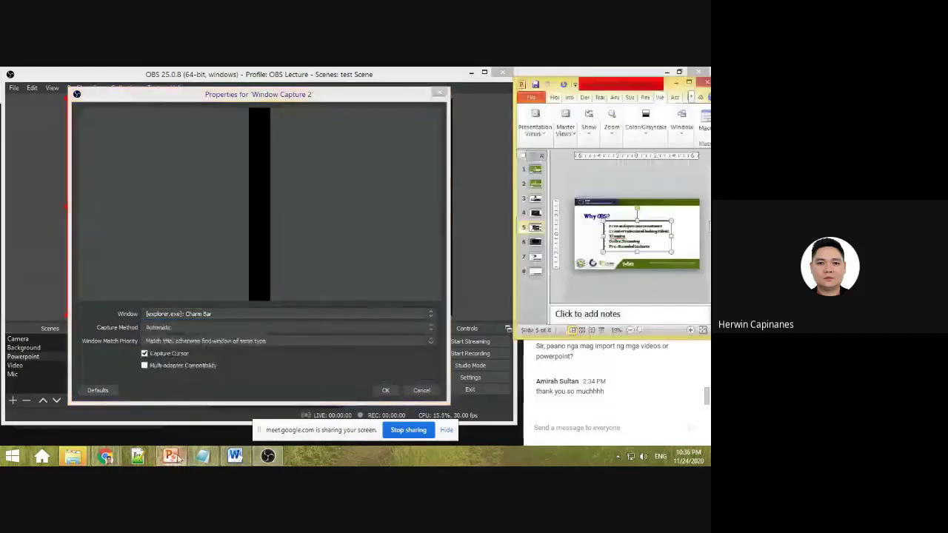
left_click(297, 314)
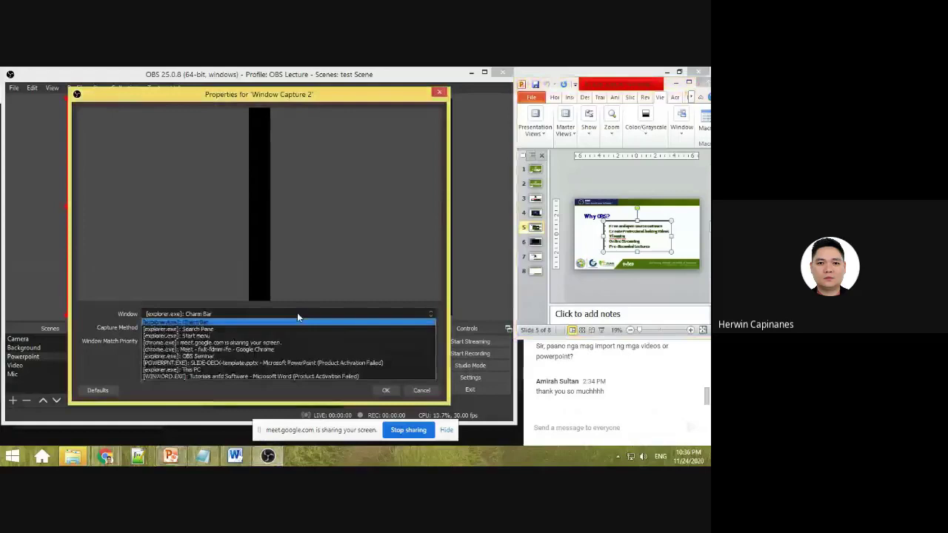
left_click(288, 364)
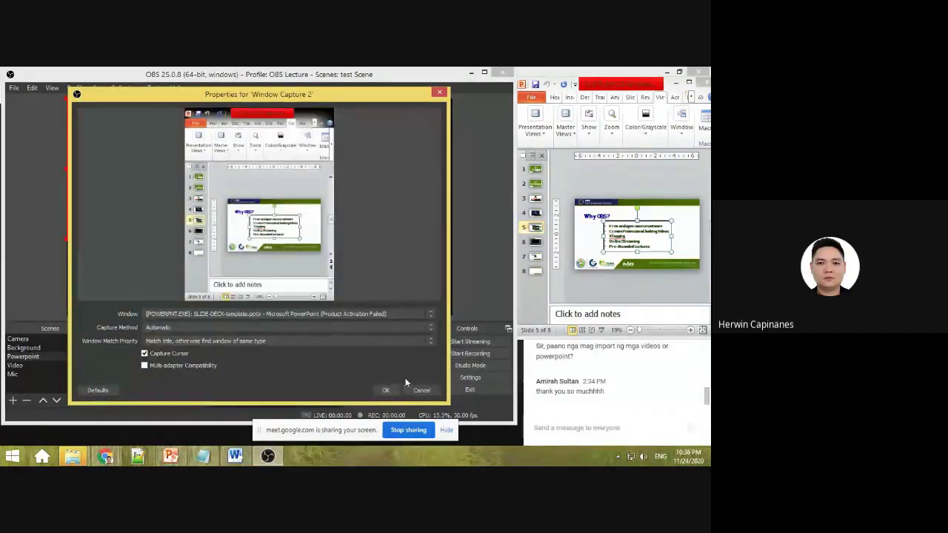
left_click(385, 390)
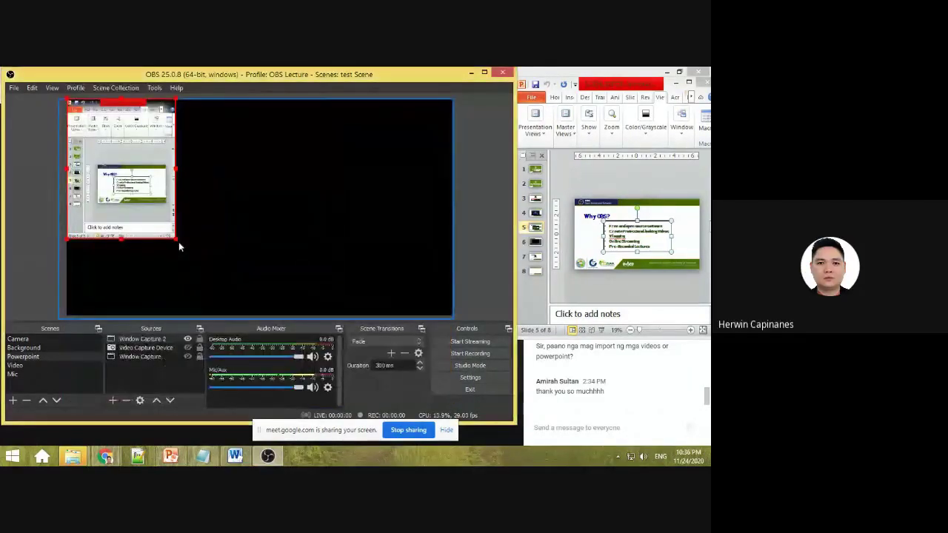
Enlarge the PowerPoint window capture on the canvas and crop it to just the "Why OBS?" slide.
left_click_drag(175, 242, 290, 317)
left_click_drag(174, 191, 191, 262)
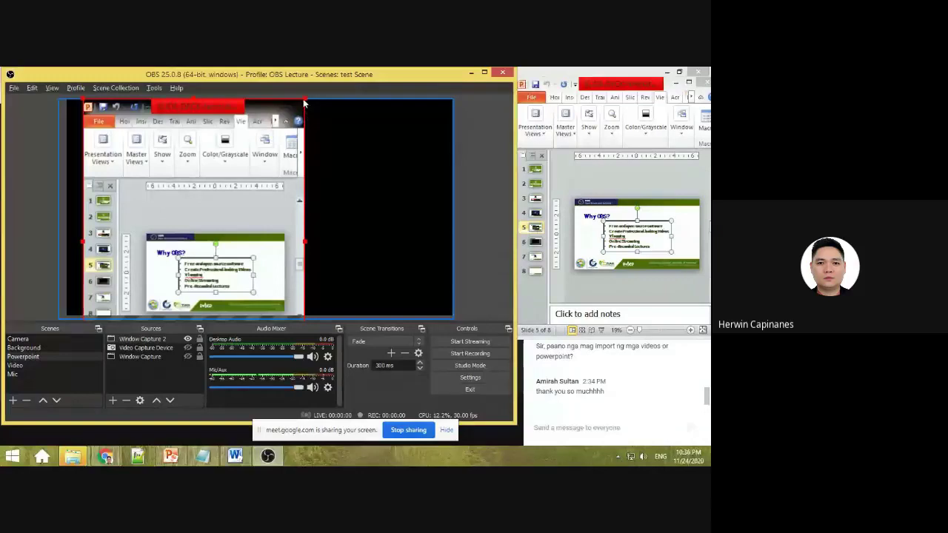
left_click_drag(304, 103, 287, 234)
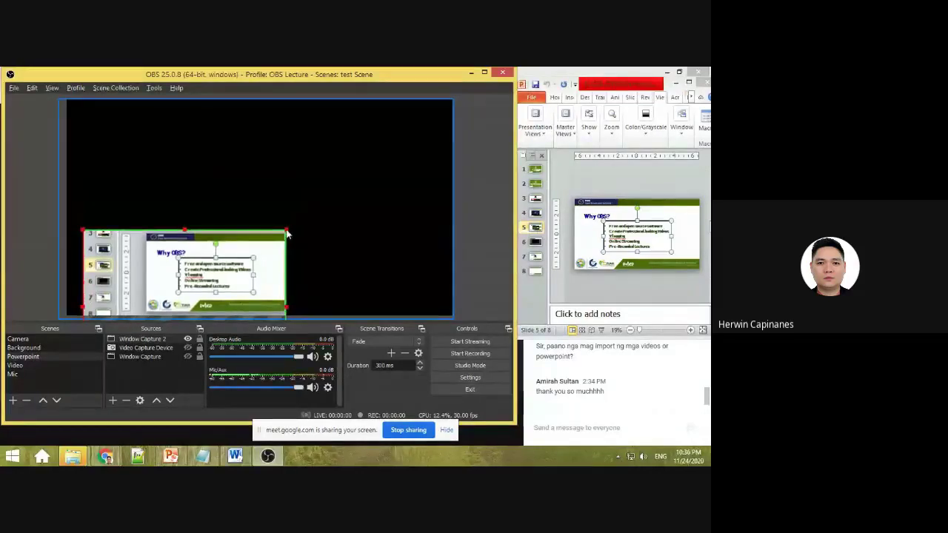
left_click_drag(178, 275, 194, 182)
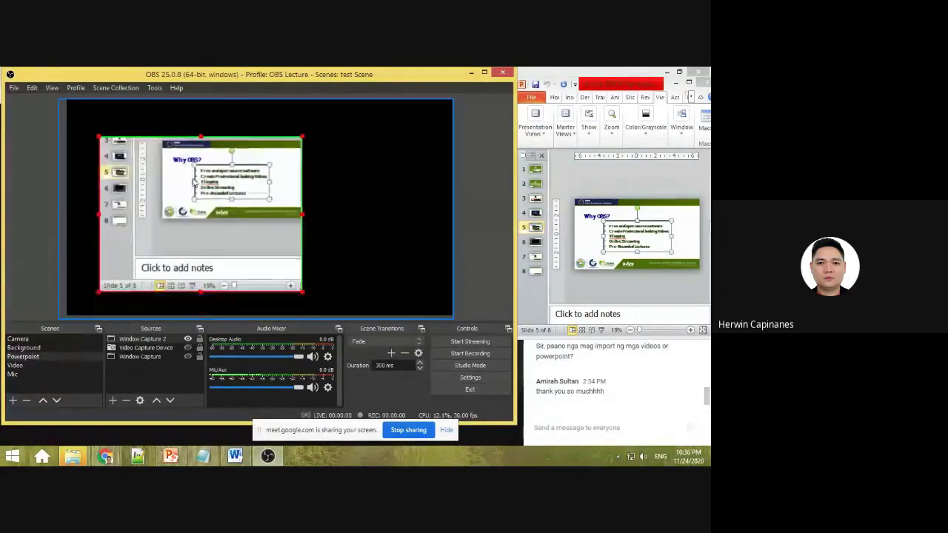
left_click_drag(101, 294, 164, 222)
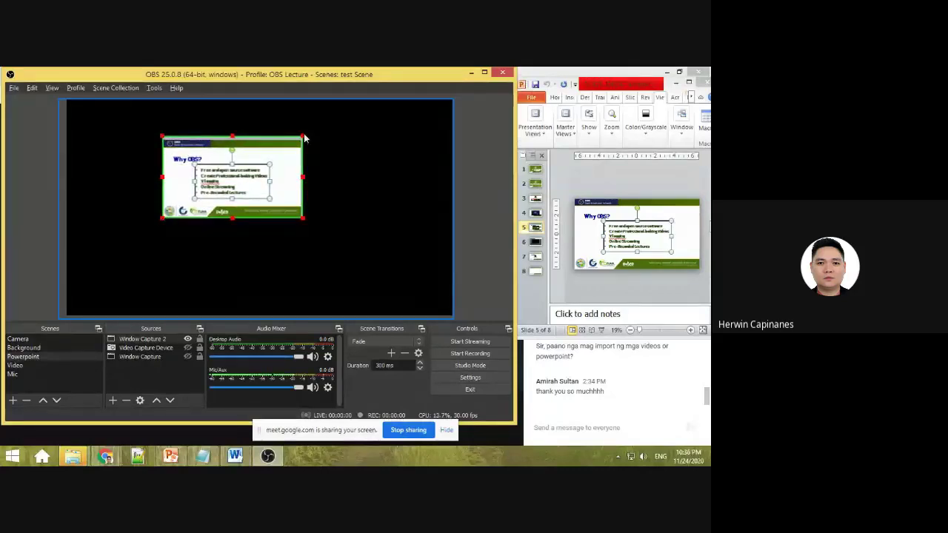
left_click_drag(303, 138, 302, 145)
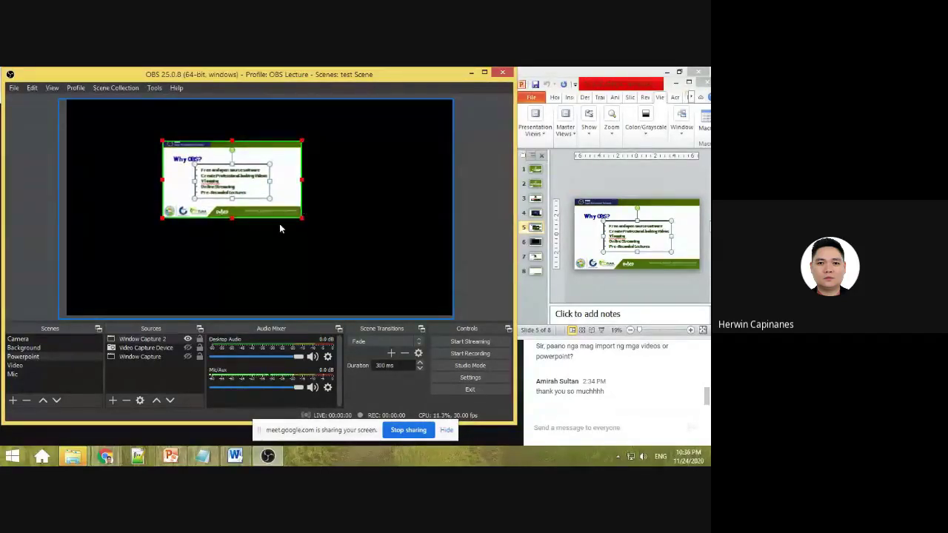
Apply the Fit to screen transform to the cropped slide capture.
right_click(239, 183)
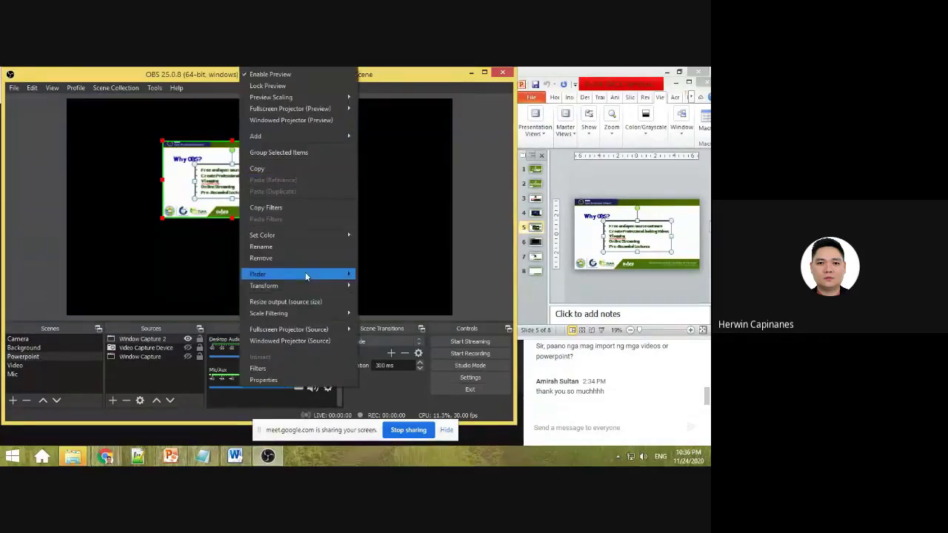
mouse_move(315, 286)
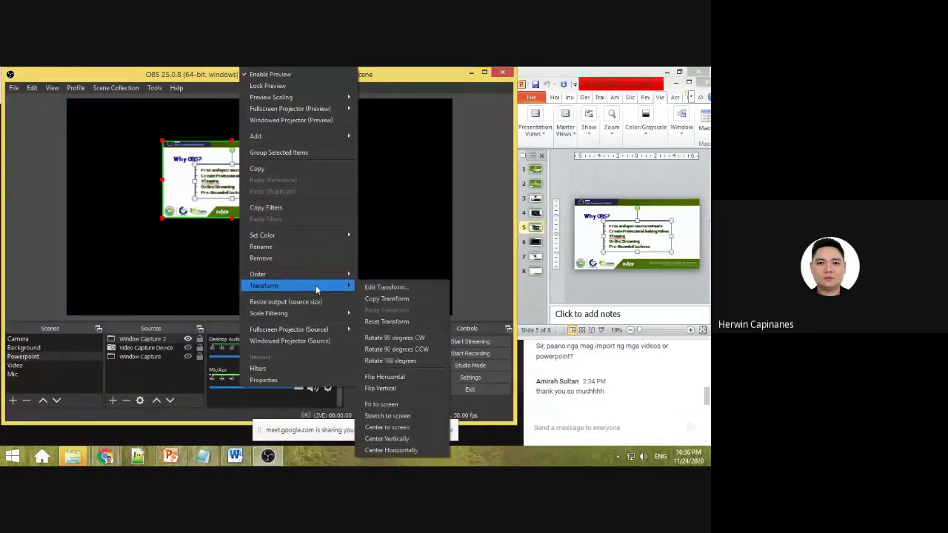
left_click(412, 403)
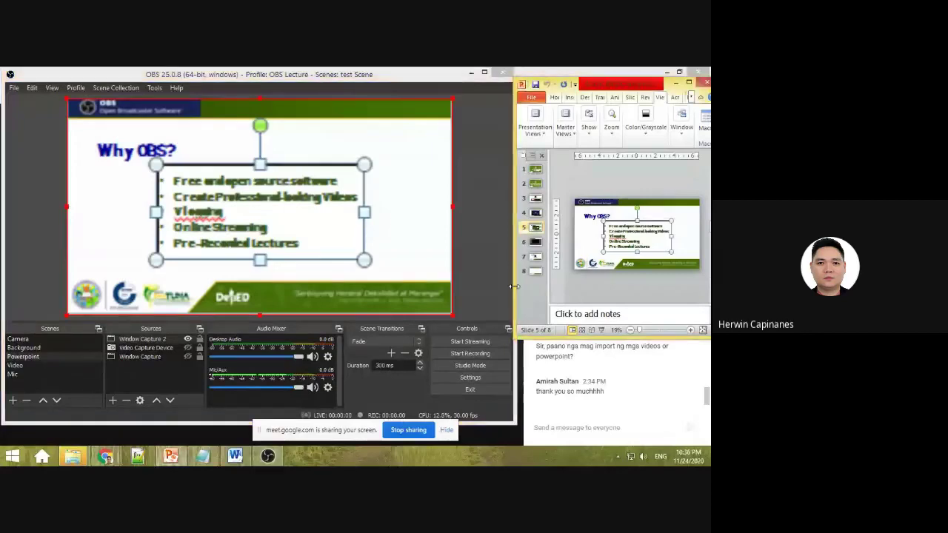
Widen the PowerPoint window to demonstrate how resizing affects the capture, and minimize it.
left_click_drag(517, 292, 460, 287)
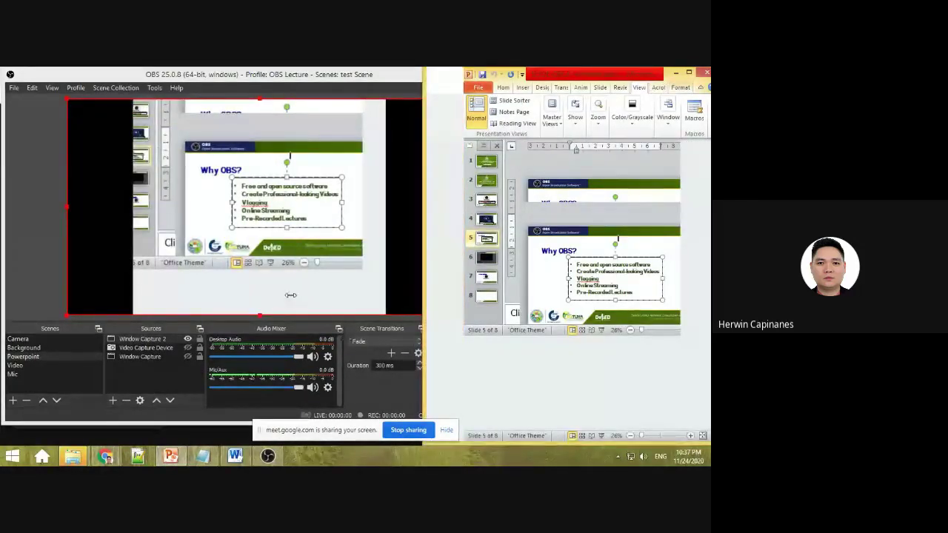
left_click_drag(465, 245, 450, 245)
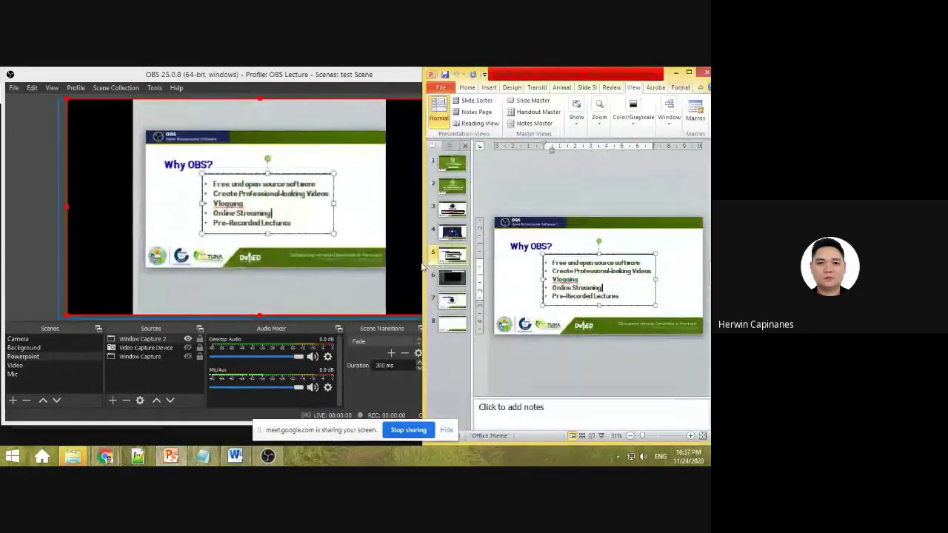
left_click_drag(416, 266, 367, 271)
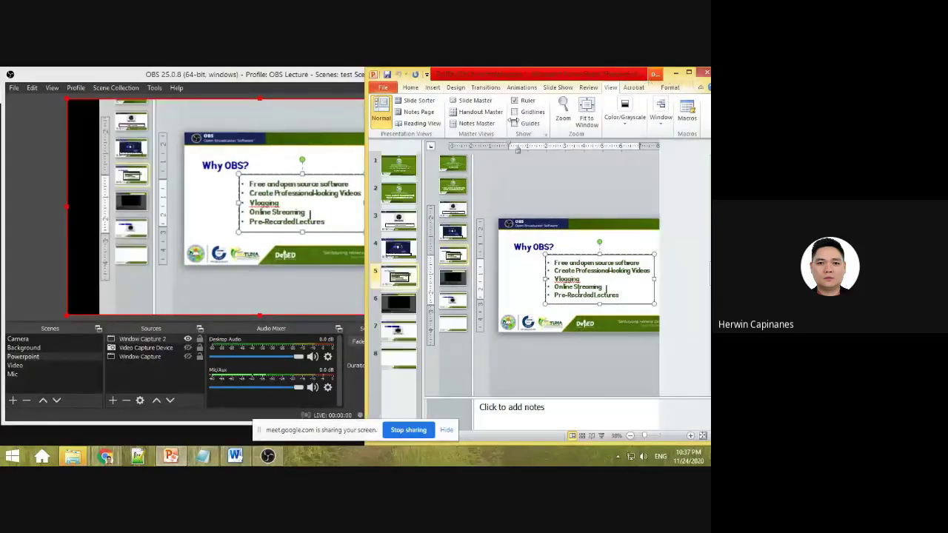
left_click(675, 74)
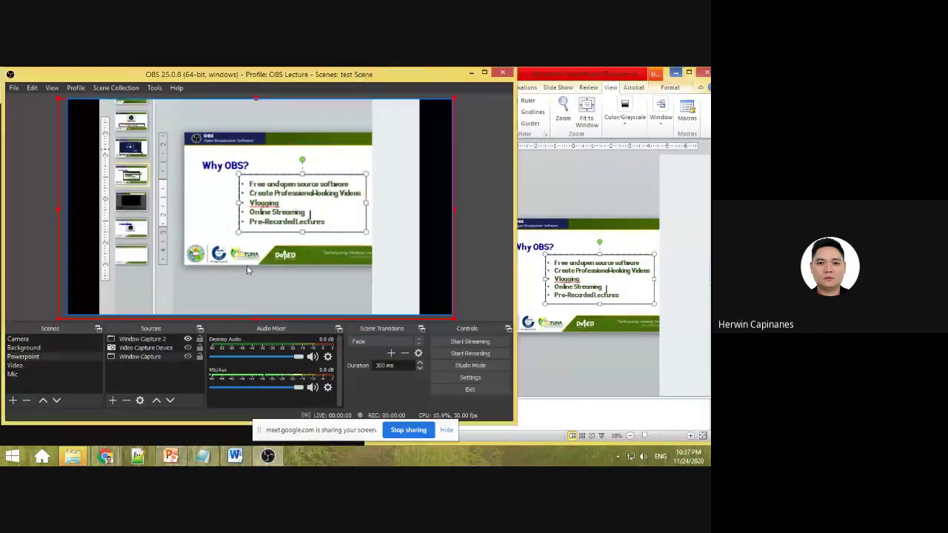
Remove the Window Capture and Window Capture 2 sources from the Powerpoint scene.
left_click(159, 357)
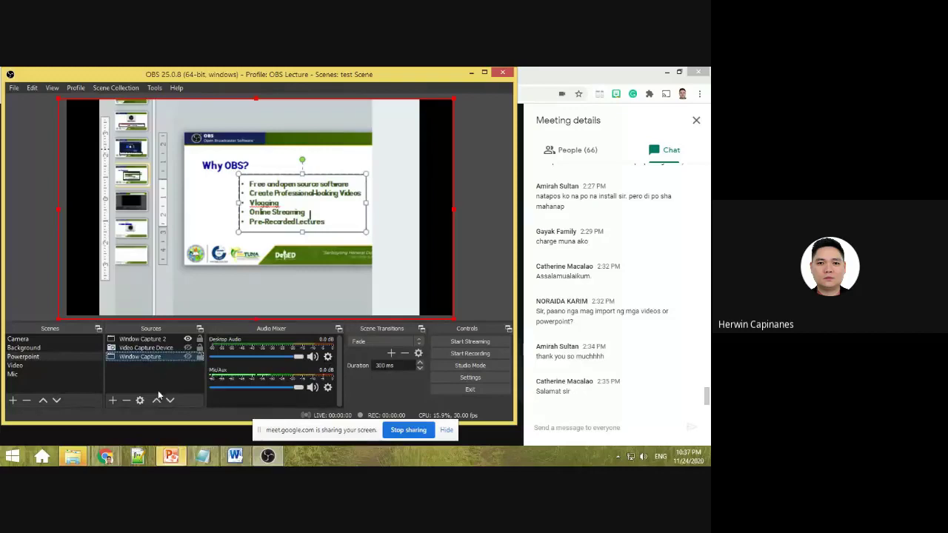
left_click(126, 400)
left_click(298, 264)
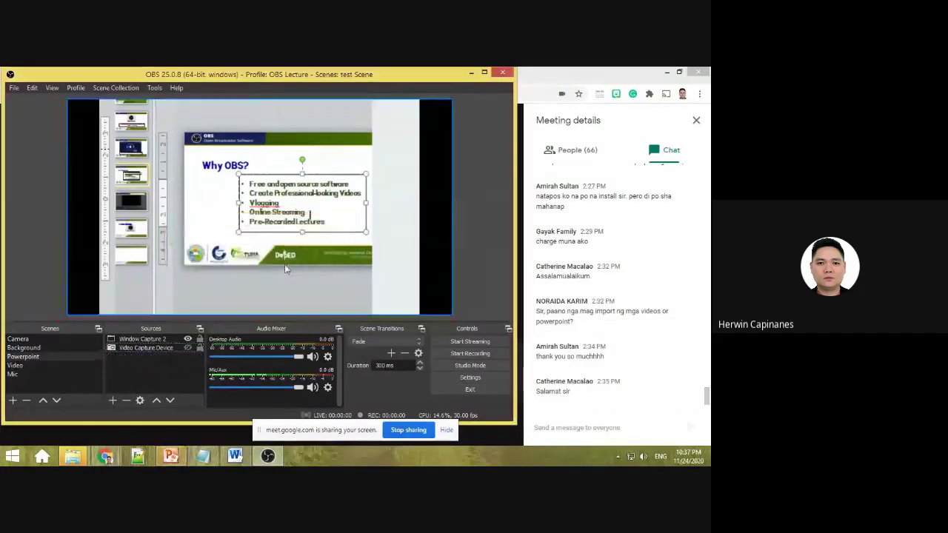
left_click(162, 349)
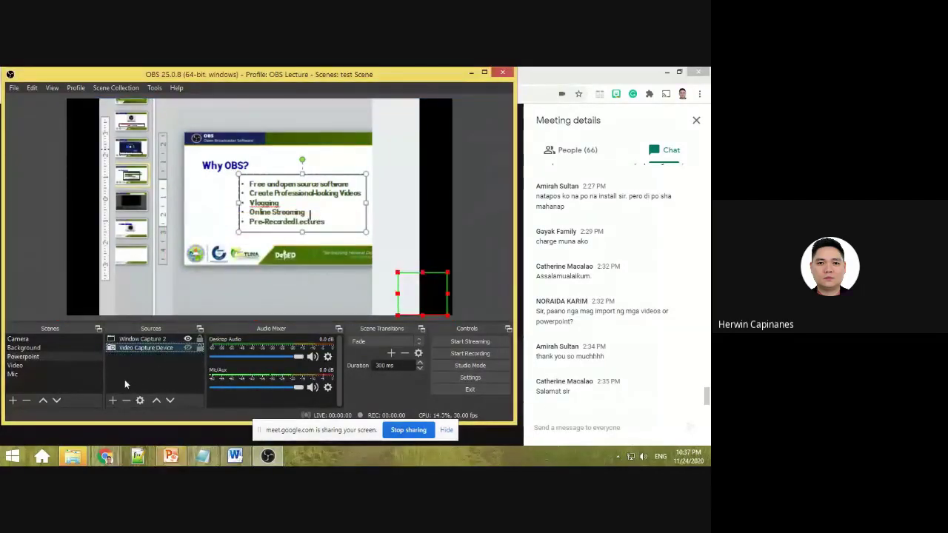
left_click(147, 339)
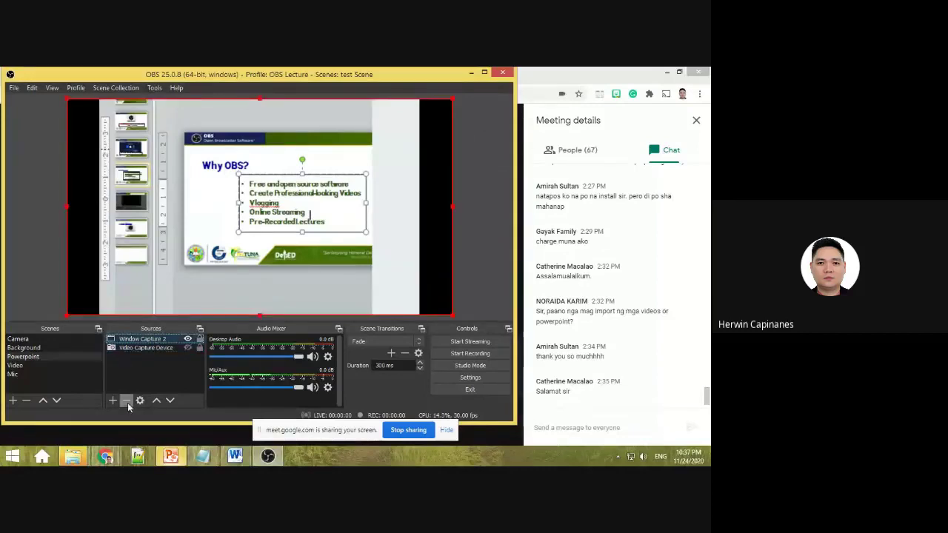
left_click(126, 401)
left_click(298, 264)
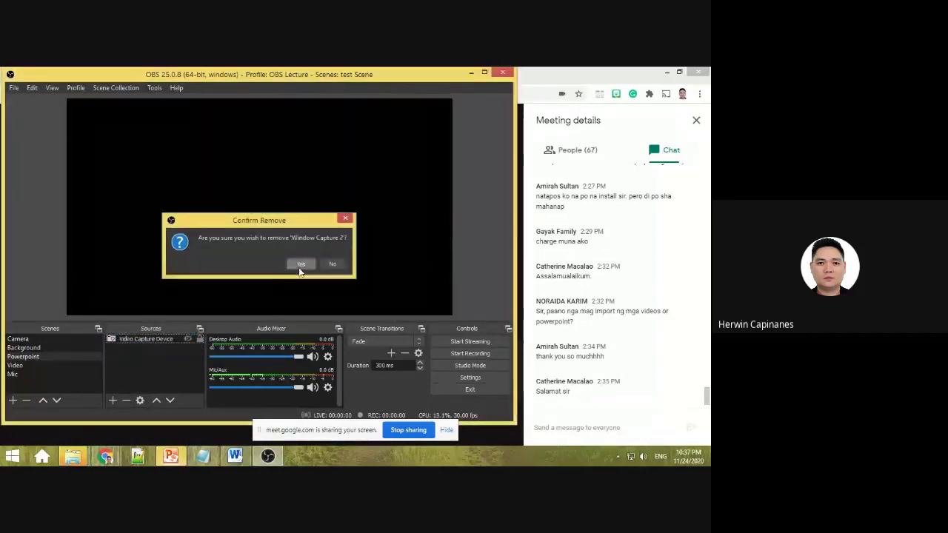
Add a VLC Video Source with "PLAY _ 5 Weather Science Experiments!!.mp4" from the OBS Seminar folder and enlarge it to fill the canvas.
left_click(113, 400)
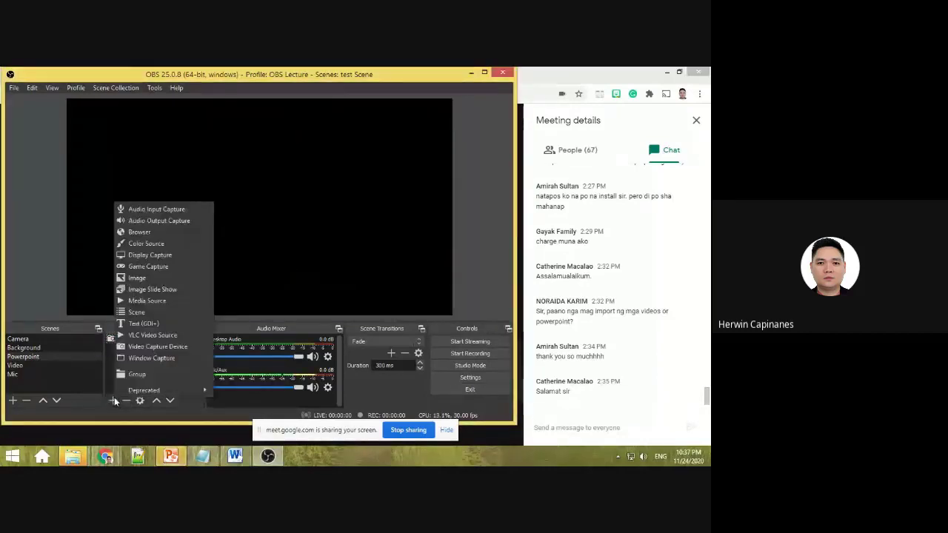
left_click(148, 337)
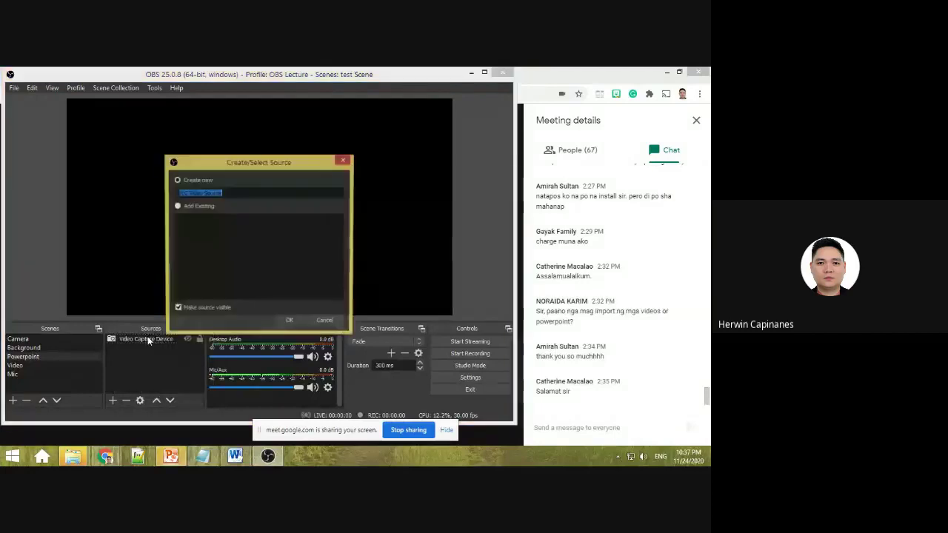
left_click(289, 320)
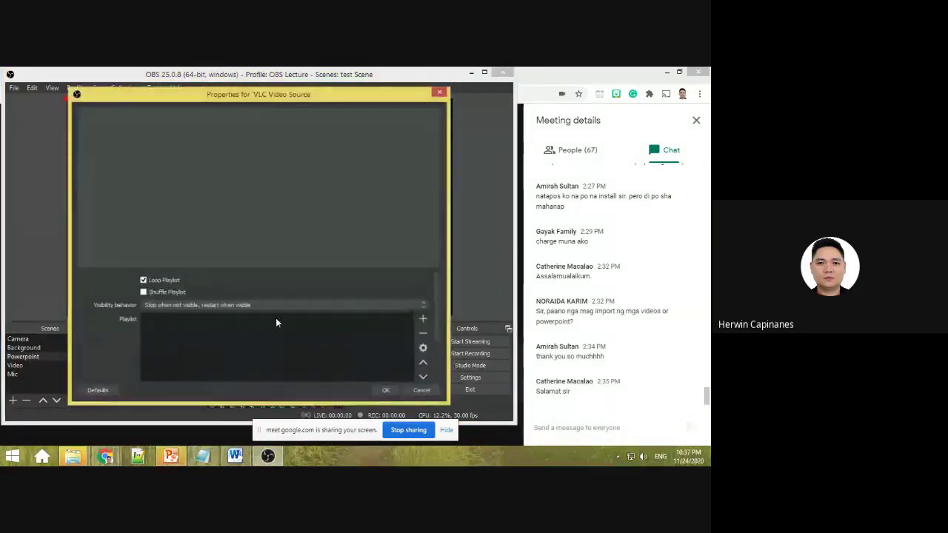
left_click(423, 321)
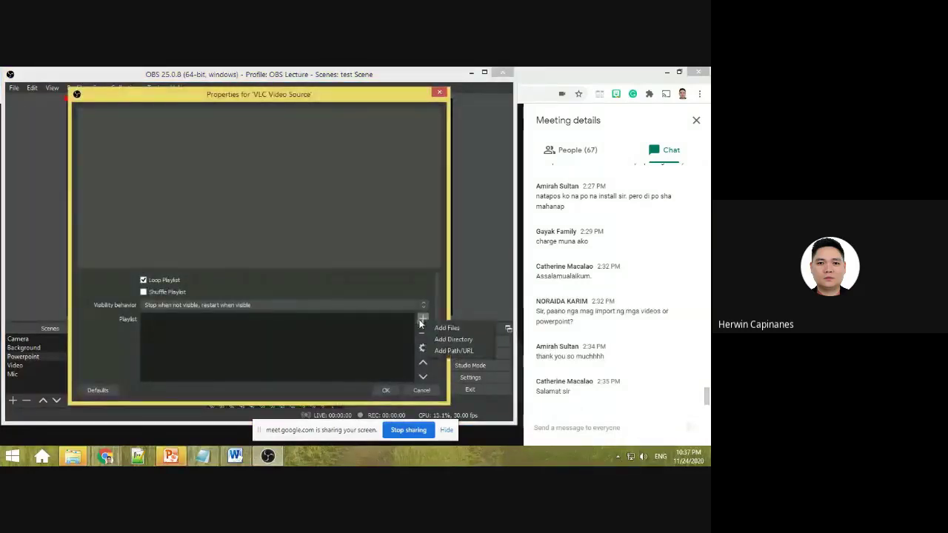
left_click(453, 329)
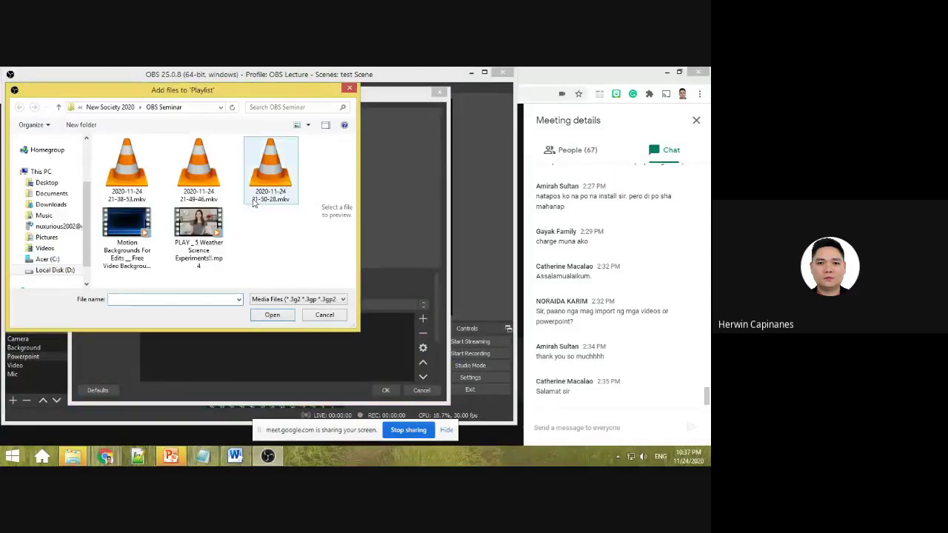
double_click(203, 233)
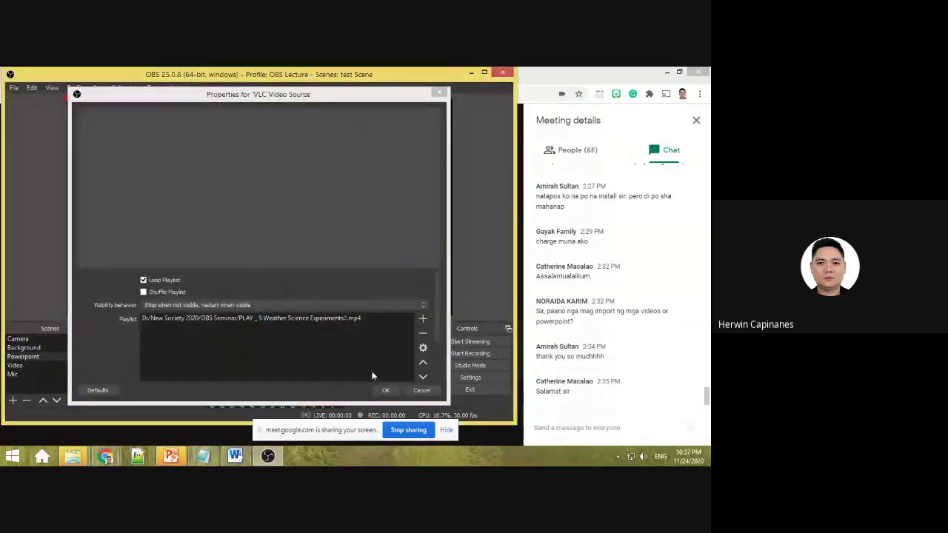
left_click(330, 320)
left_click(385, 391)
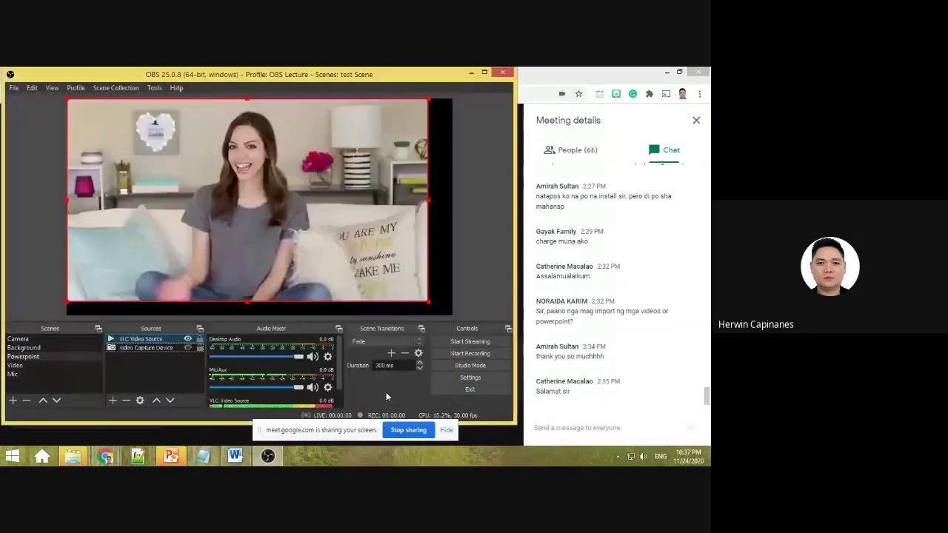
left_click_drag(439, 309, 453, 316)
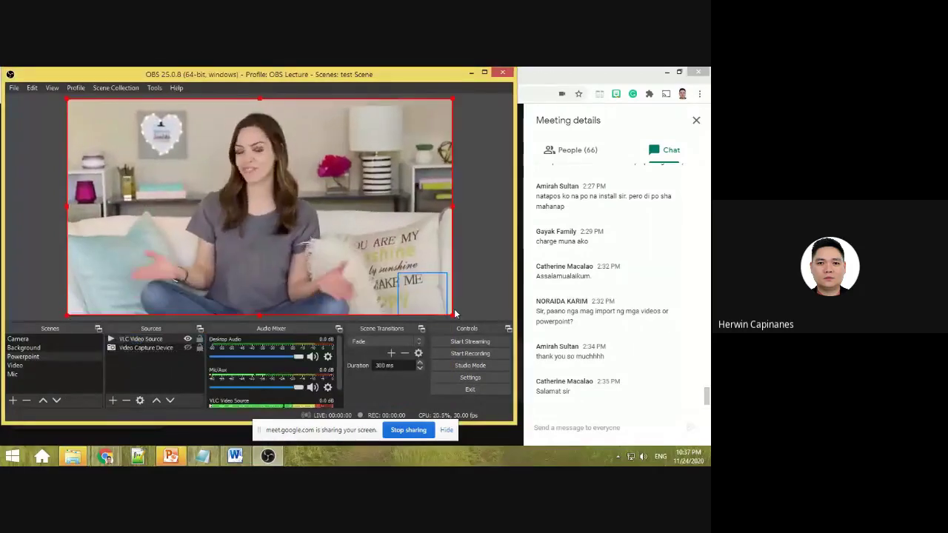
left_click(470, 254)
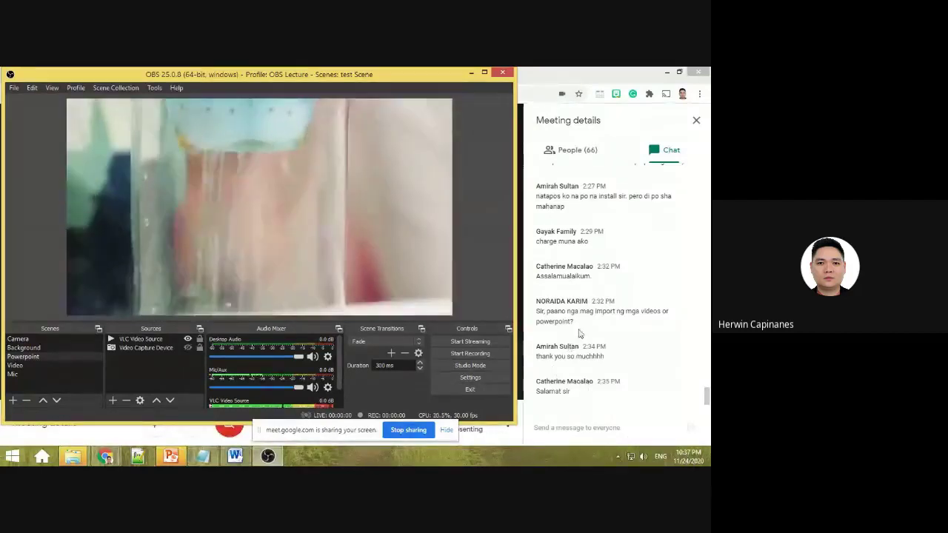
Switch to the Google Meet call in Chrome and hide the screen-sharing notice.
left_click(626, 243)
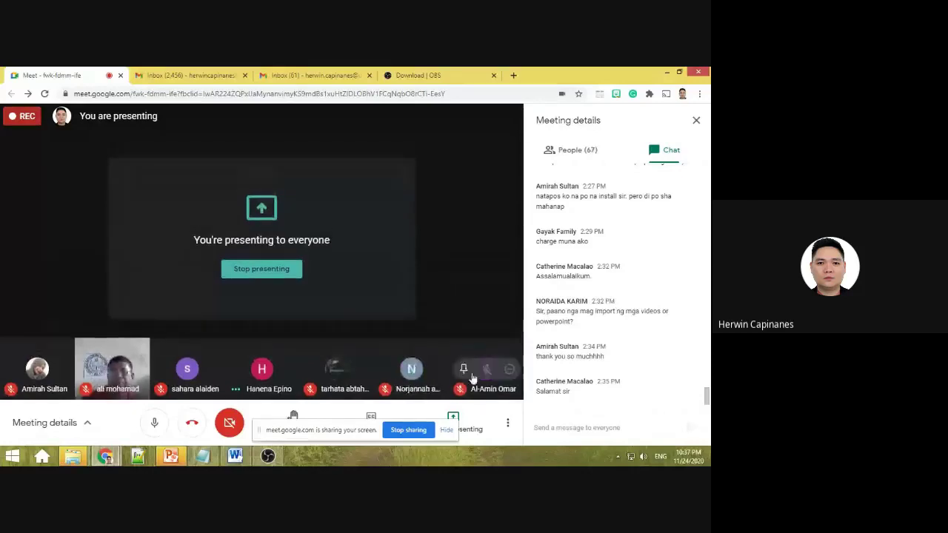
left_click(446, 431)
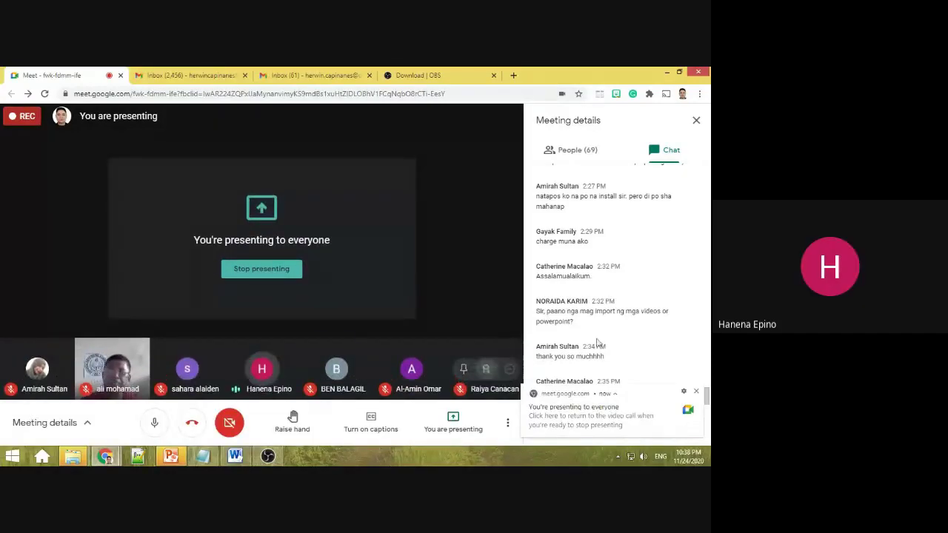
Look through the meeting chat and stop presenting the screen in the Meet call.
left_click(696, 392)
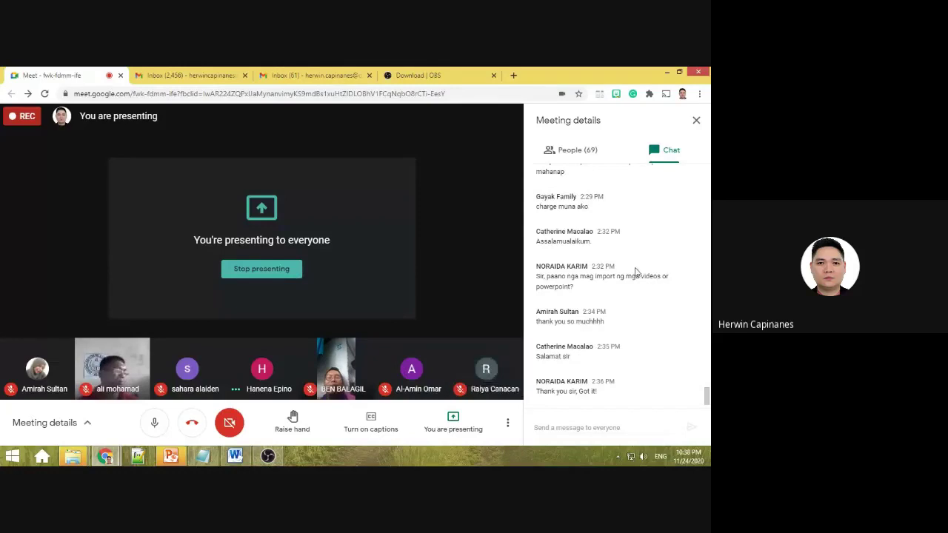
left_click_drag(708, 398, 671, 162)
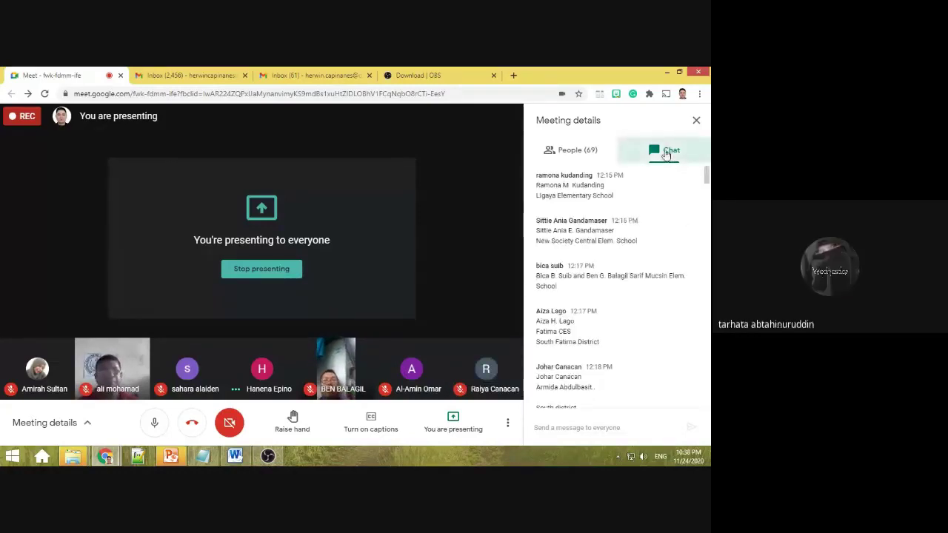
scroll(707, 237, "down", 5)
scroll(705, 334, "down", 10)
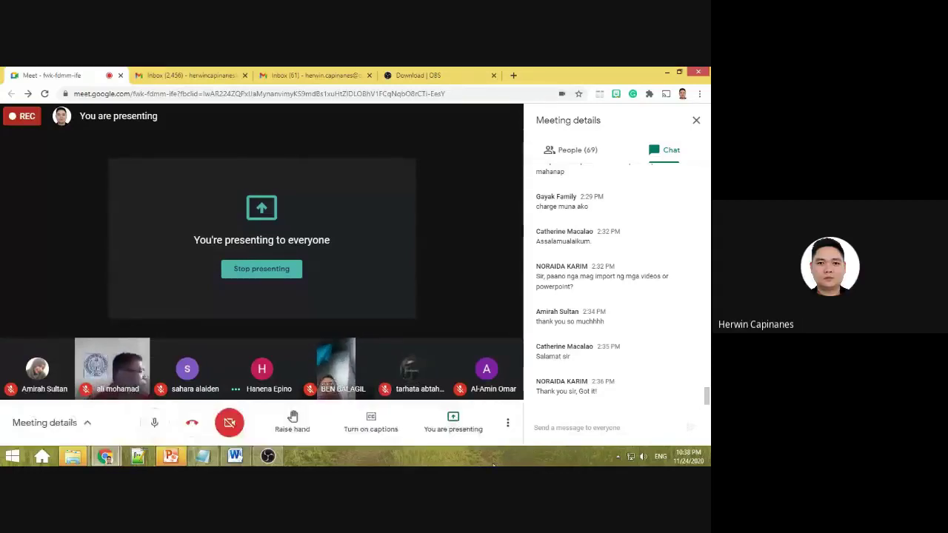
left_click(455, 428)
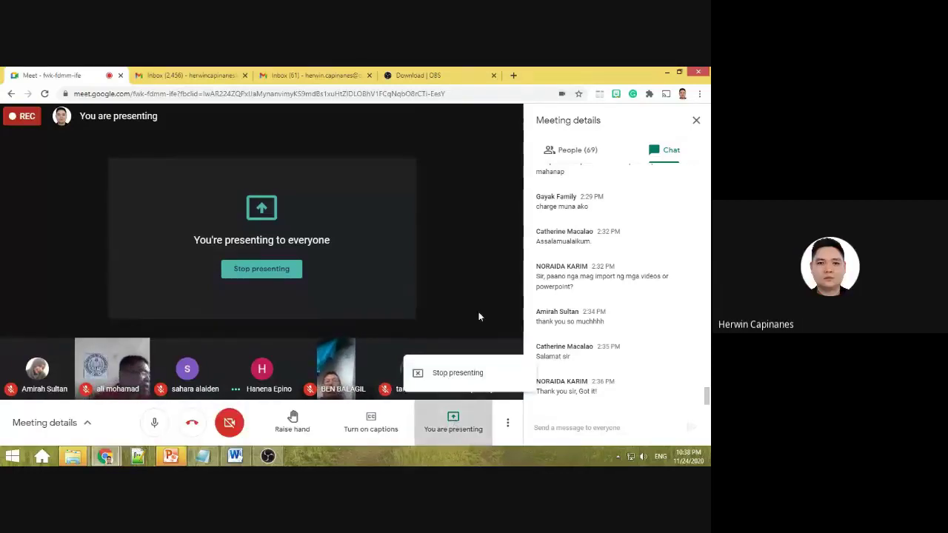
left_click(460, 373)
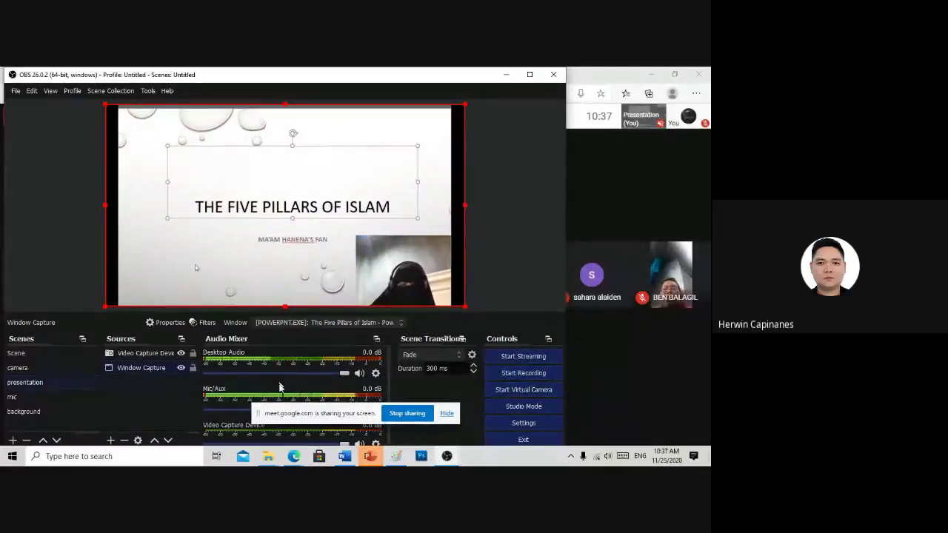
In the participant's OBS presentation scene, shrink the Window Capture source and move it to the canvas's upper-left corner.
left_click(369, 456)
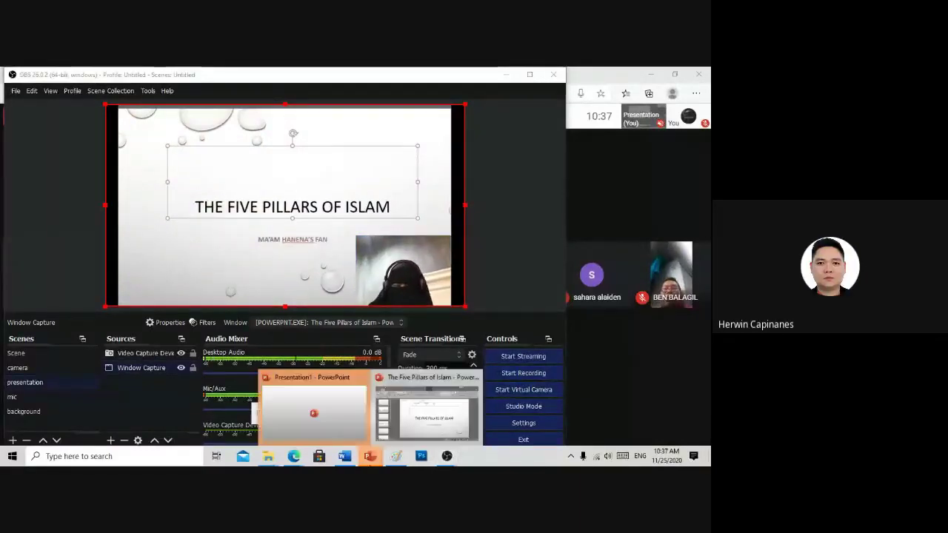
left_click(430, 421)
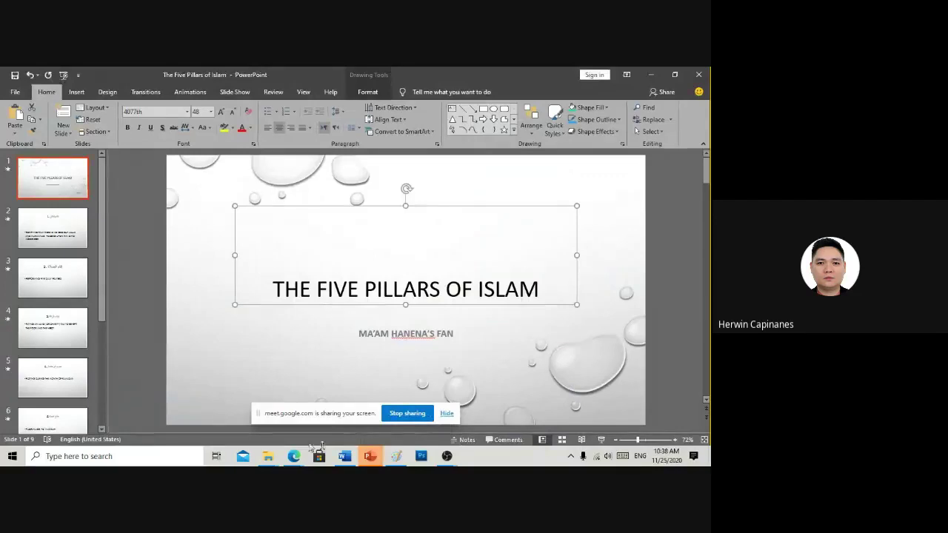
mouse_move(448, 458)
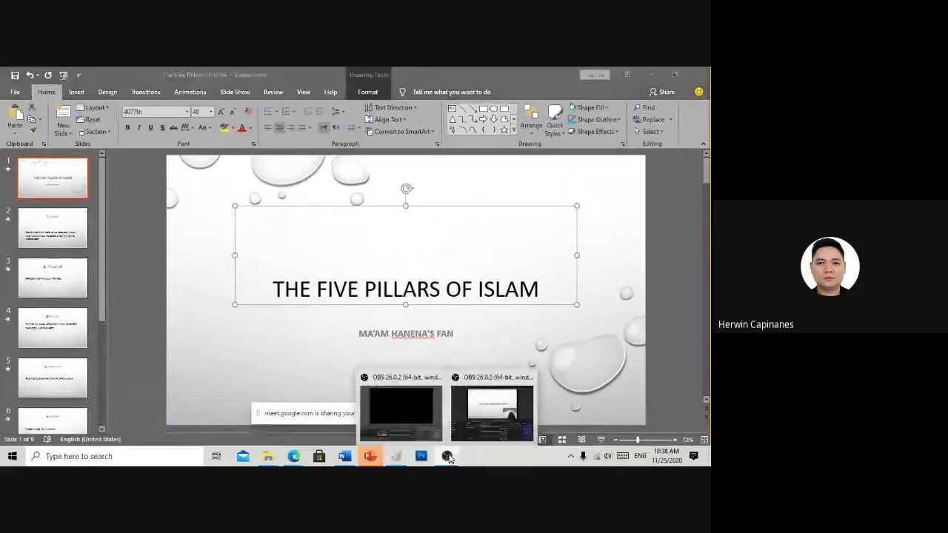
left_click(492, 421)
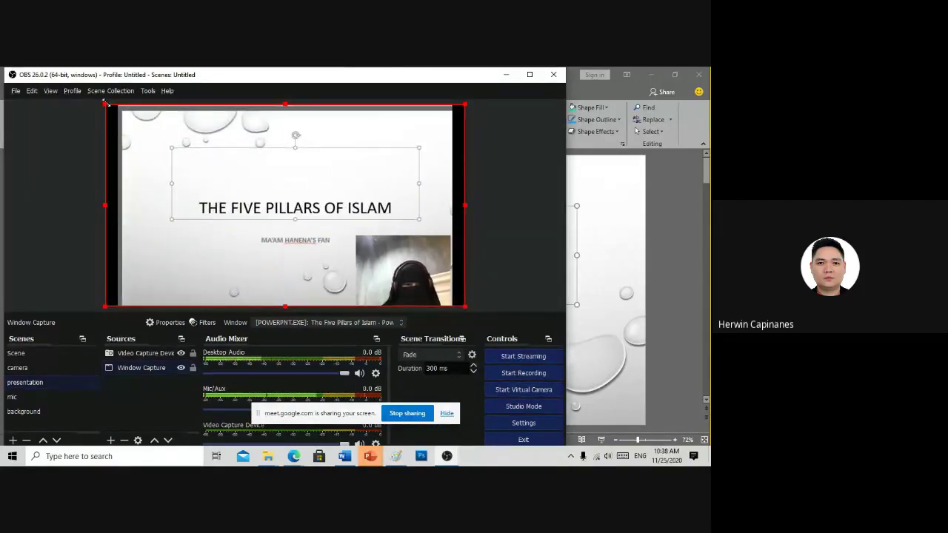
left_click_drag(110, 109, 157, 148)
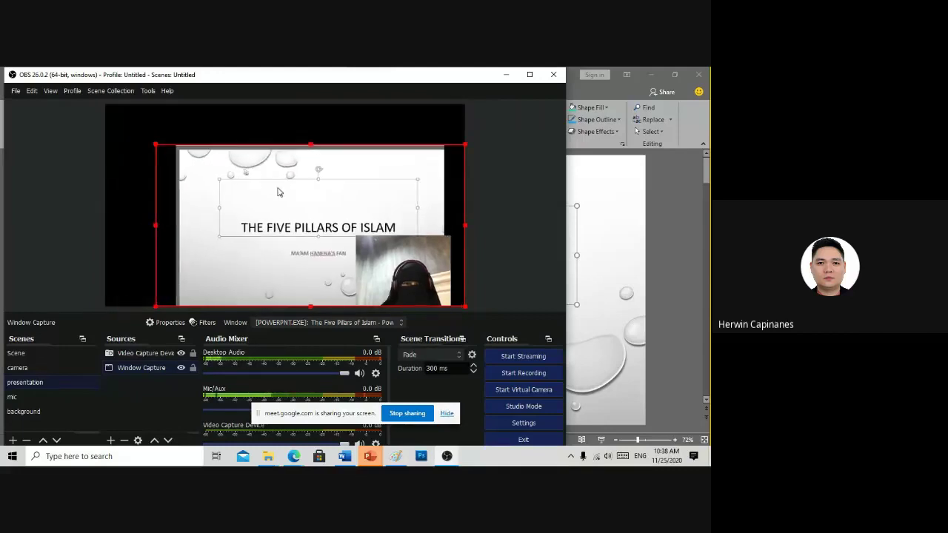
left_click_drag(279, 193, 219, 151)
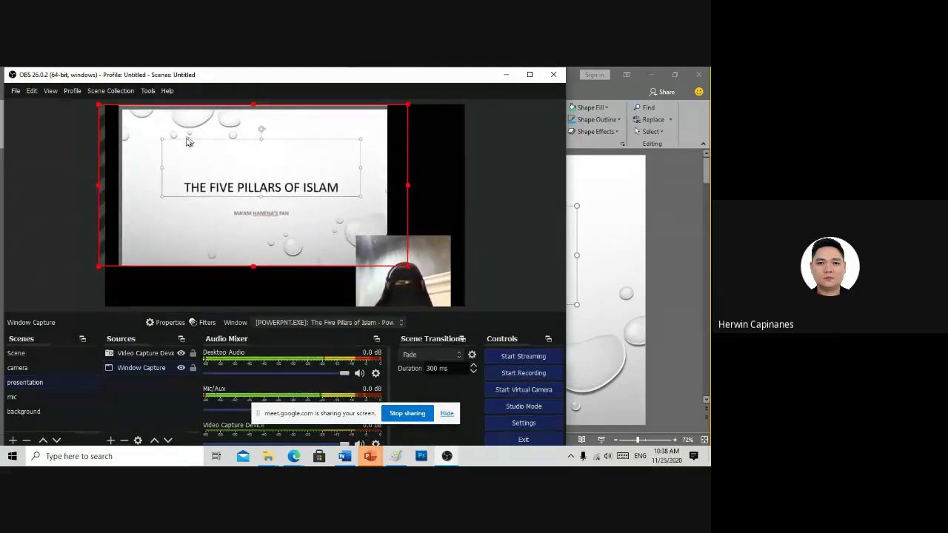
Switch to The Five Pillars of Islam in PowerPoint, deselect the title placeholder, and restore the window from full screen.
left_click(371, 457)
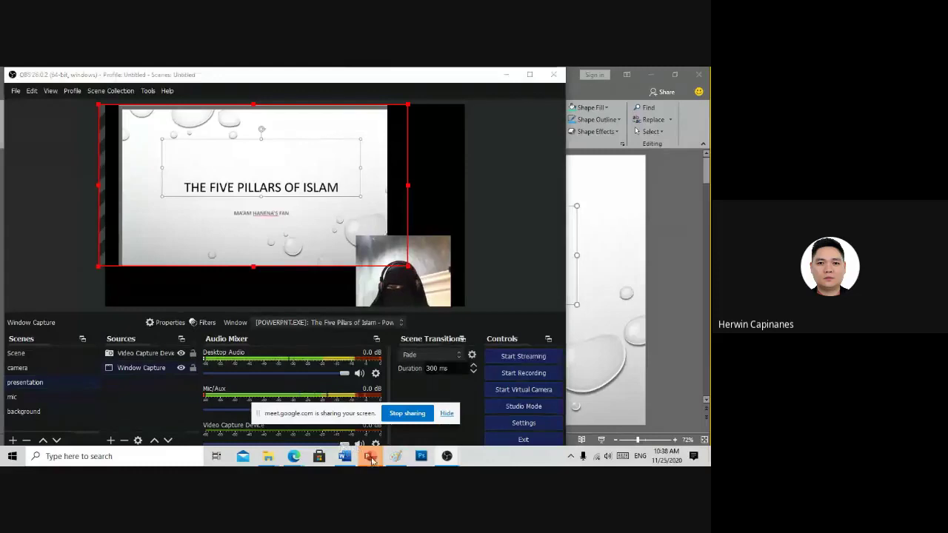
left_click(438, 390)
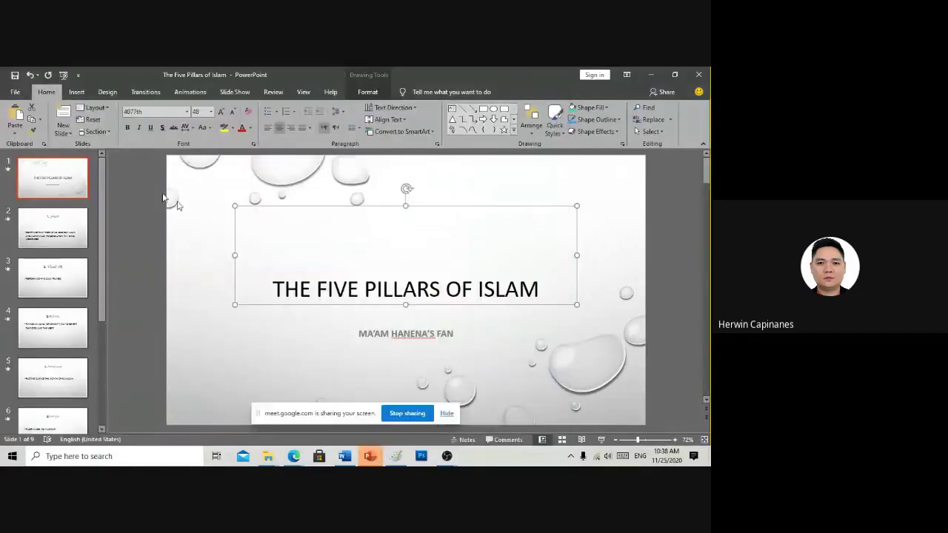
key("Escape")
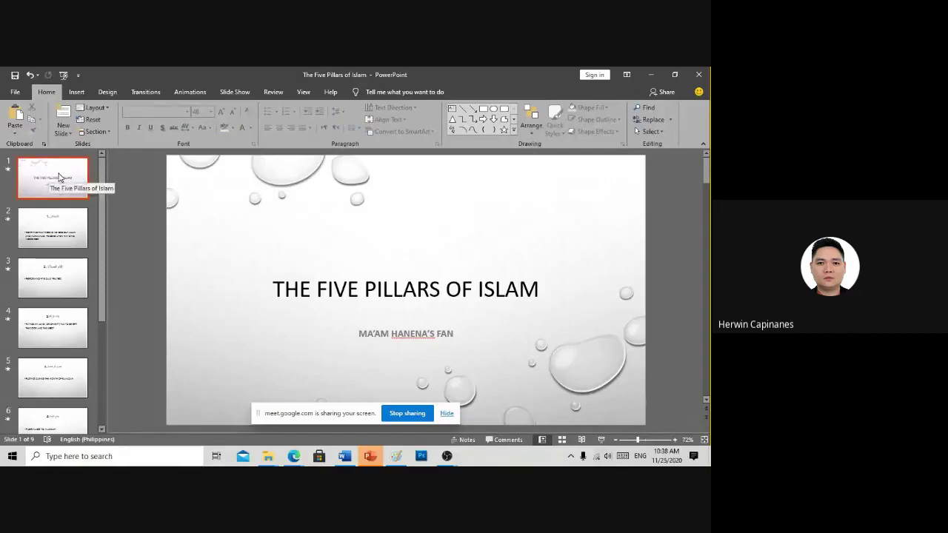
left_click(674, 74)
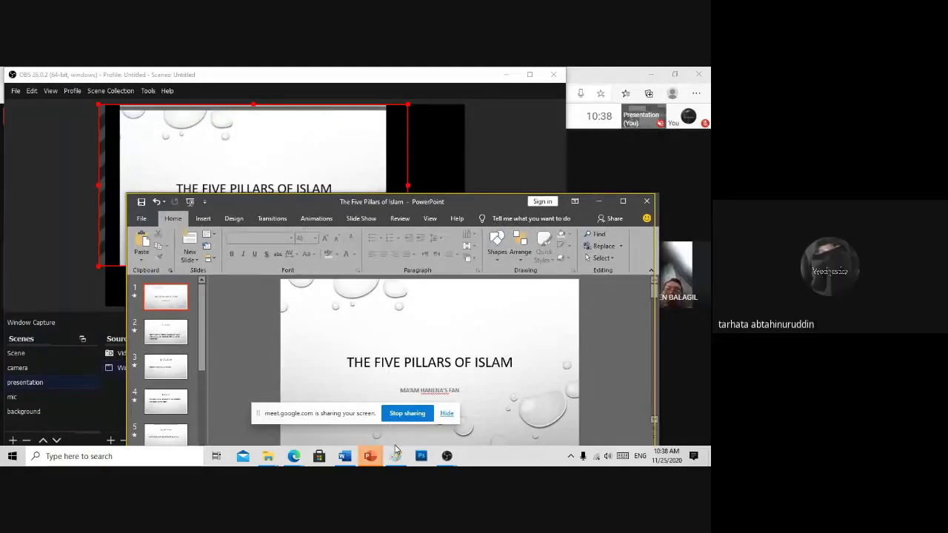
mouse_move(446, 458)
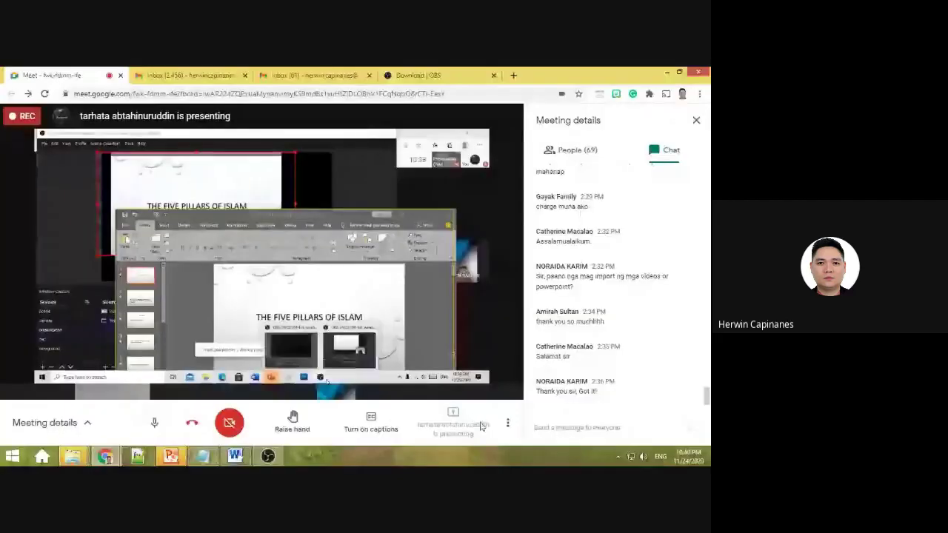
Present the screen in Meet again, and make the OBS window narrower and shorter.
left_click(485, 433)
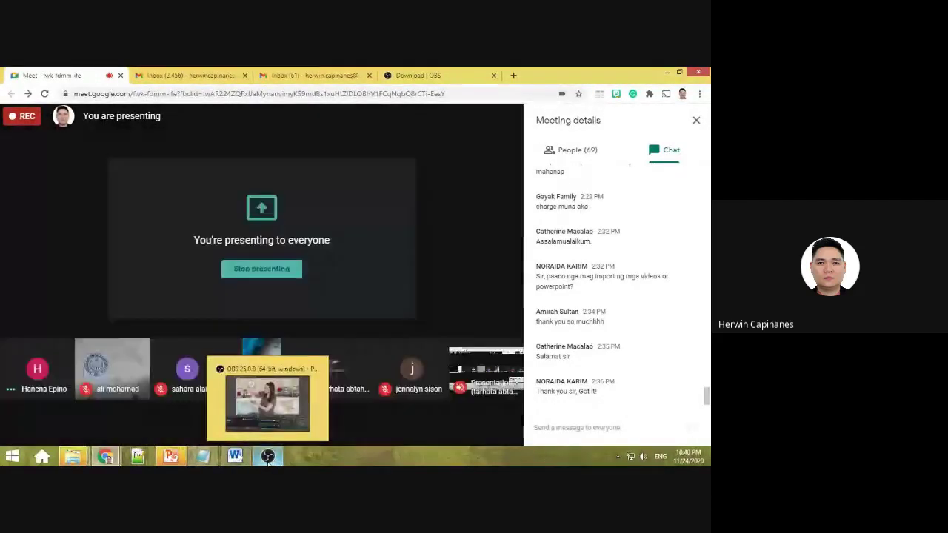
left_click(268, 458)
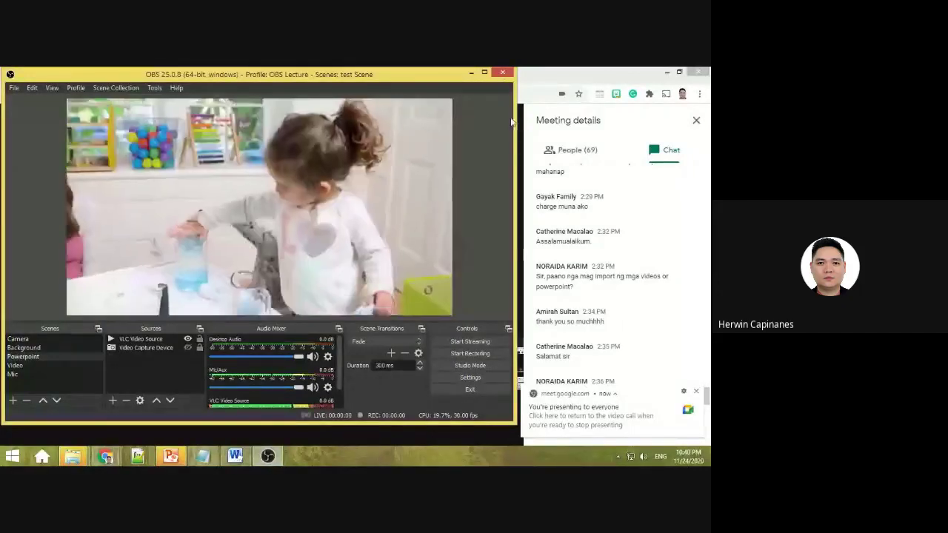
left_click_drag(513, 136, 438, 137)
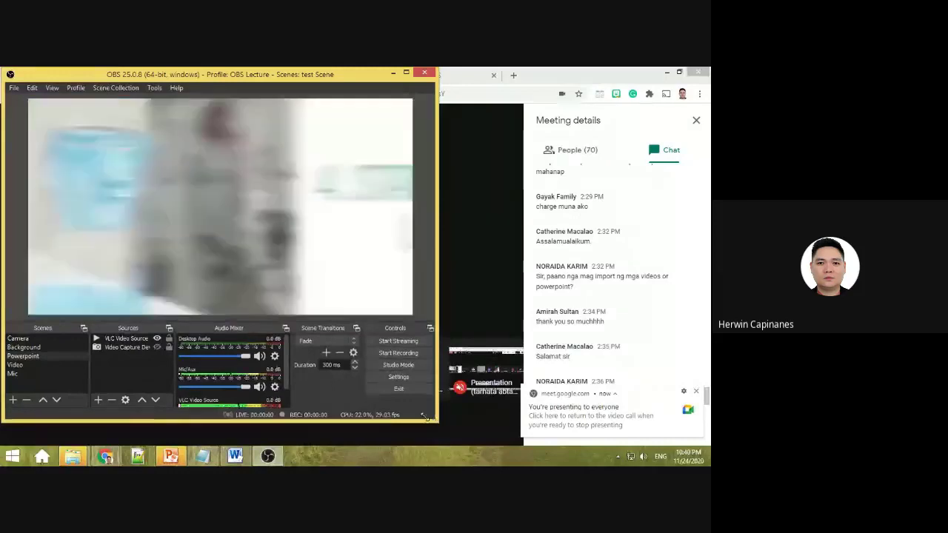
left_click_drag(421, 421, 331, 333)
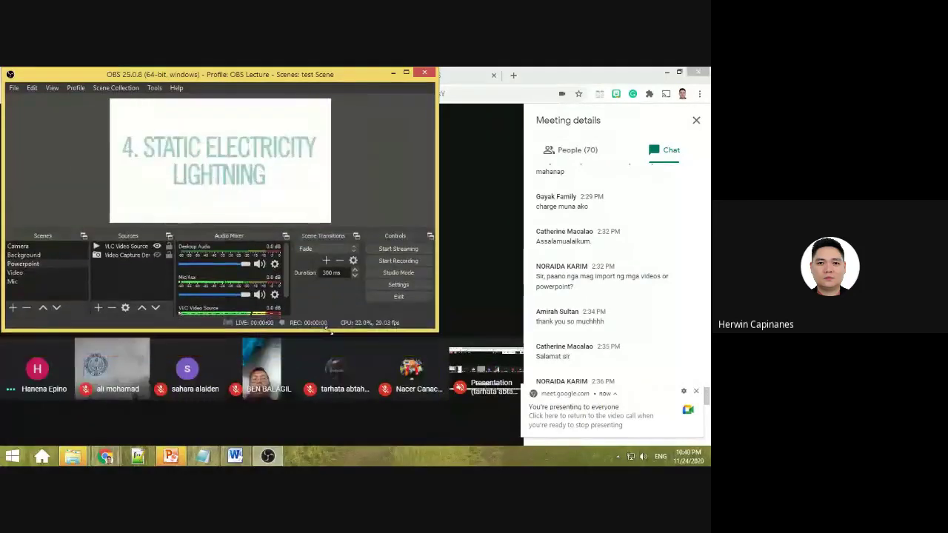
Open the PowerPoint presentation and resize its window to sit beside OBS at about the same height.
left_click(170, 455)
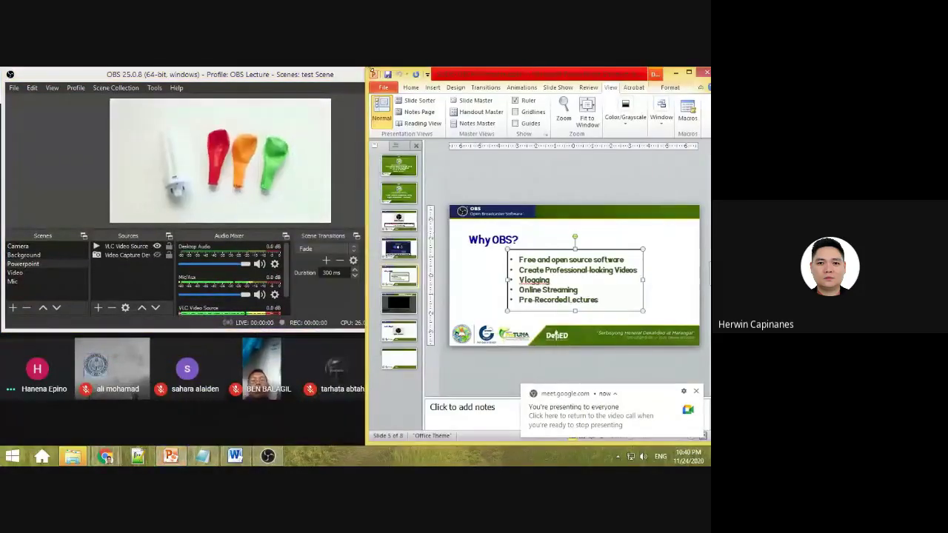
left_click_drag(365, 445, 369, 337)
left_click_drag(369, 67, 457, 133)
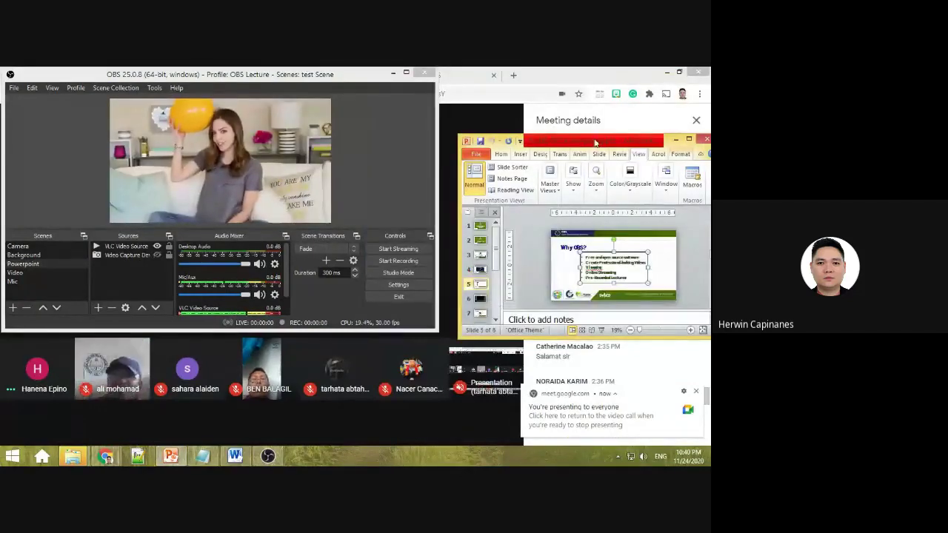
left_click_drag(590, 134, 575, 67)
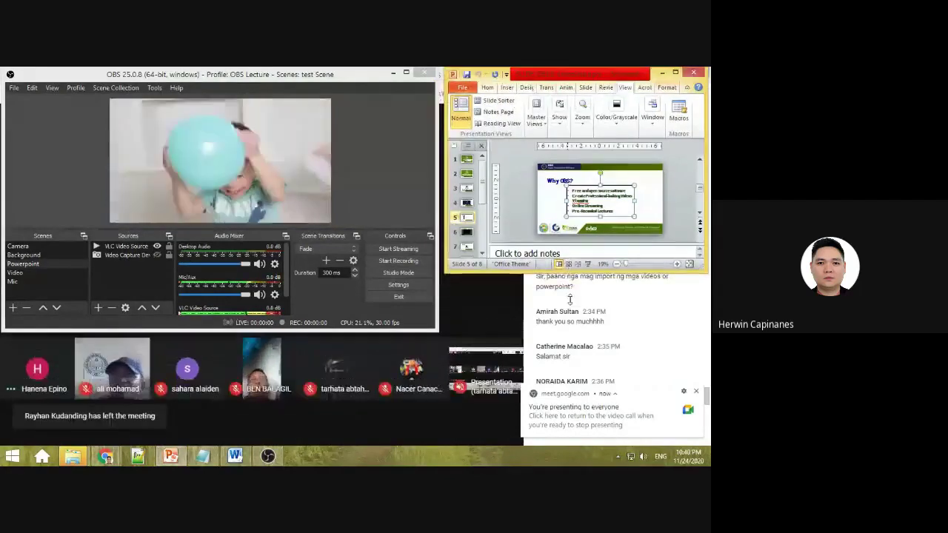
left_click_drag(570, 270, 570, 337)
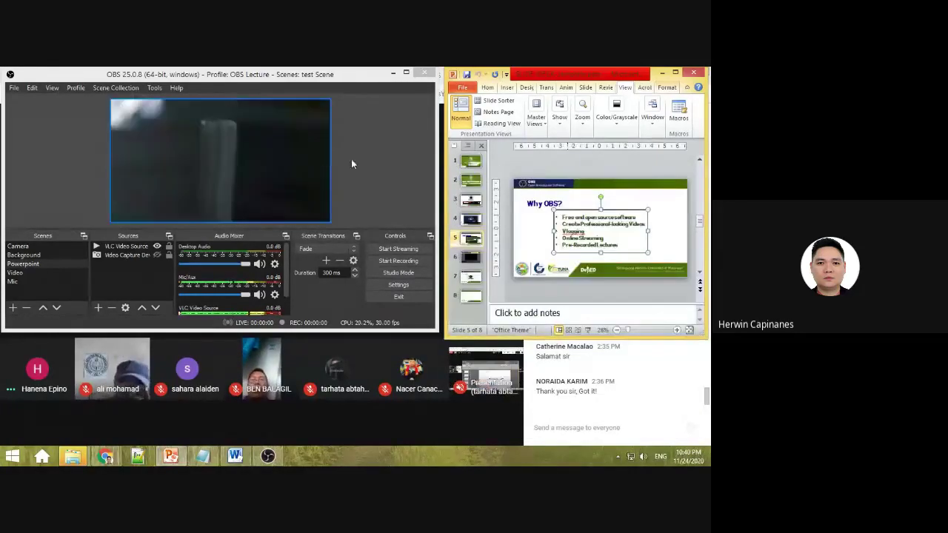
Hide the VLC Video Source in the Powerpoint scene of OBS.
left_click(438, 185)
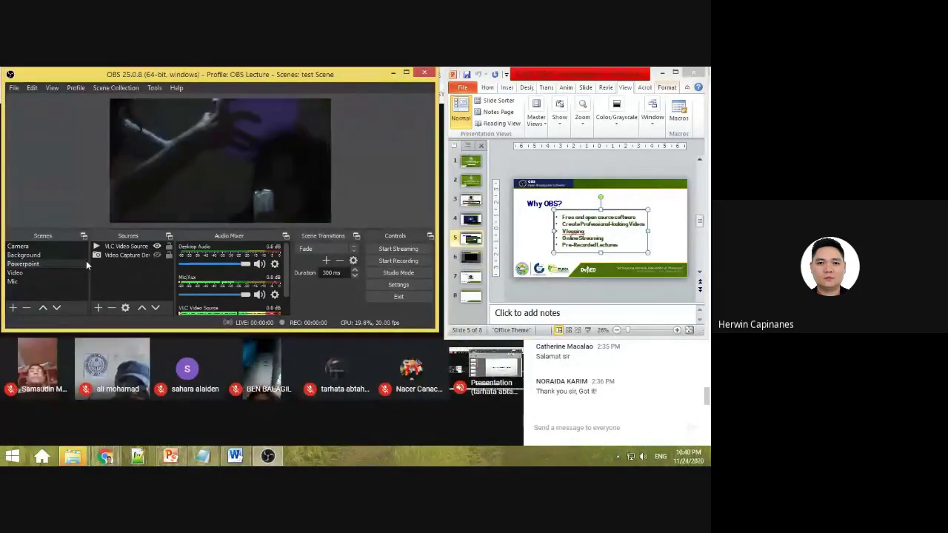
left_click(163, 254)
left_click(157, 255)
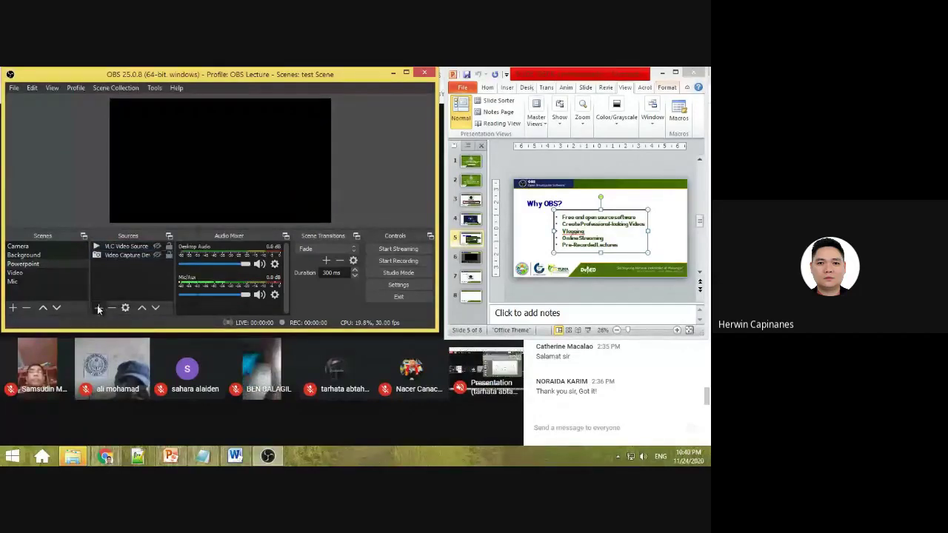
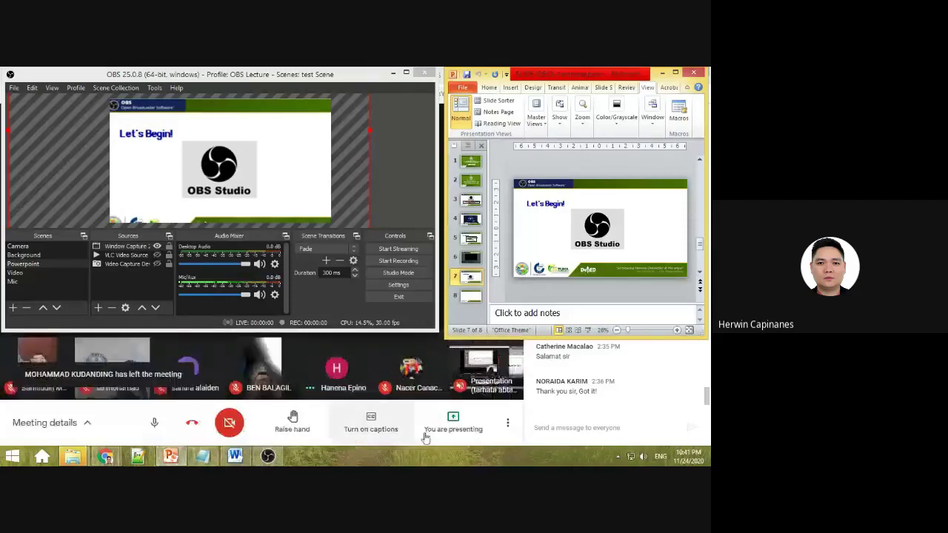
Stop presenting in Meet, and bring OBS and The Five Pillars of Islam presentation to the front on the participant's desktop.
left_click(453, 423)
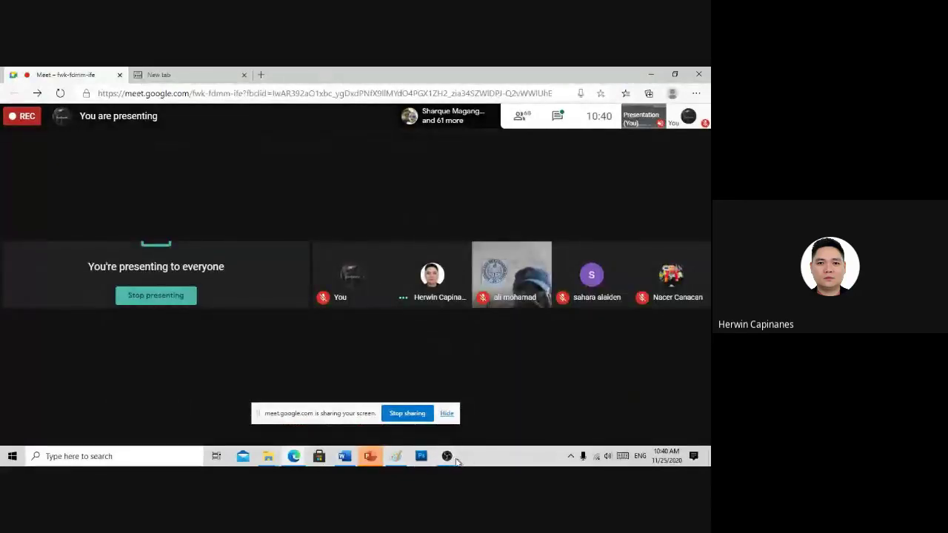
mouse_move(448, 458)
left_click(492, 408)
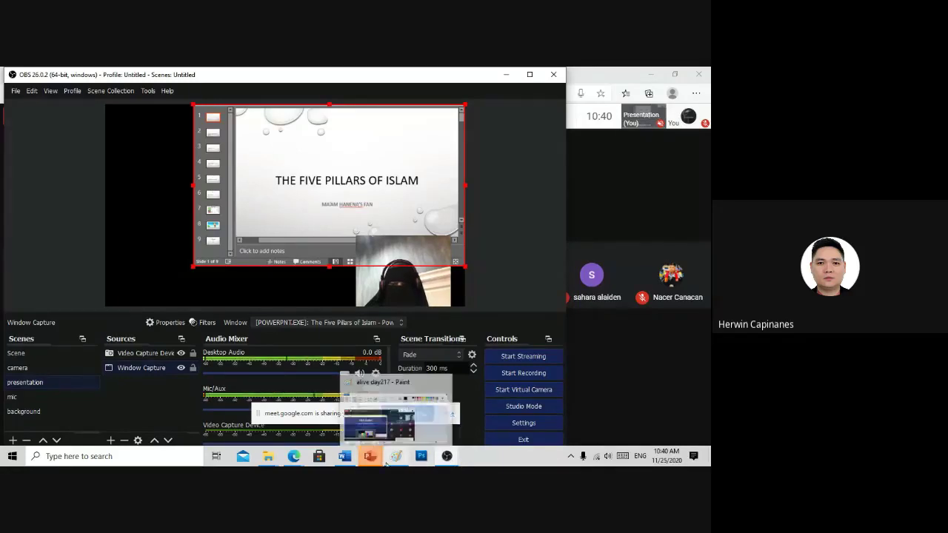
mouse_move(369, 461)
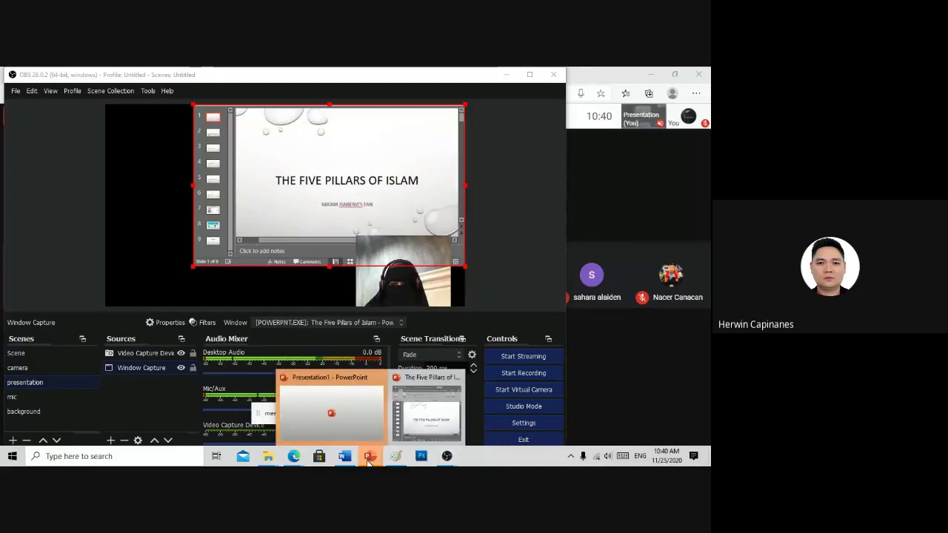
left_click(427, 415)
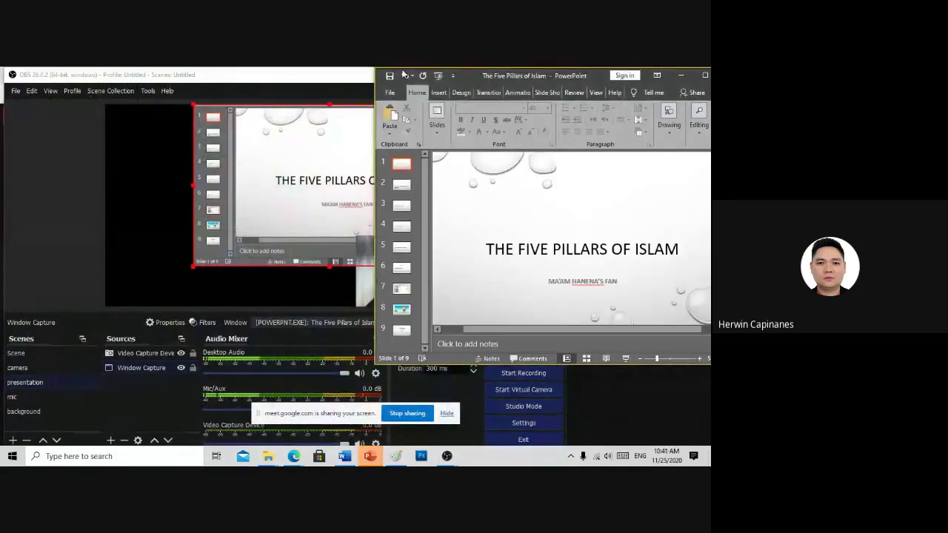
Shrink The Five Pillars of Islam window and move it up so that it is fully on screen.
left_click_drag(376, 69, 470, 132)
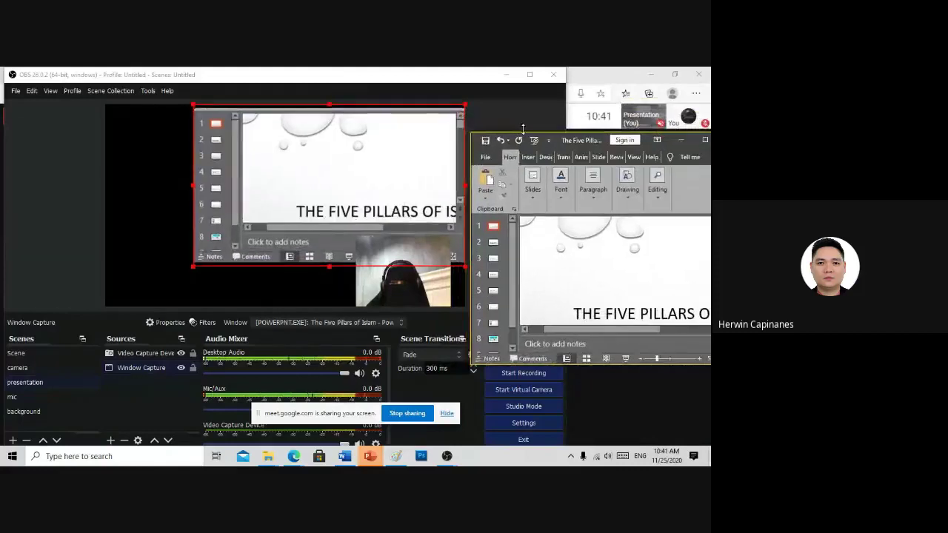
left_click_drag(593, 140, 574, 68)
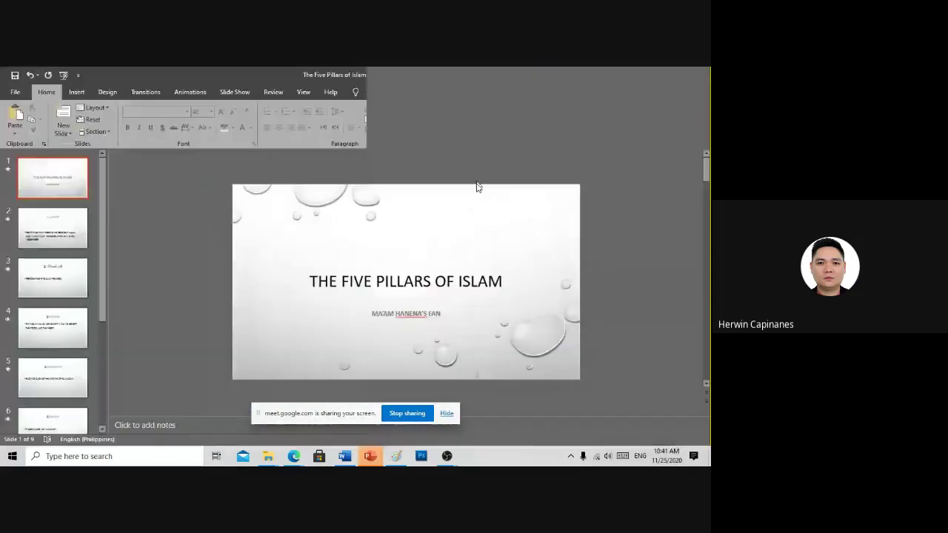
left_click(677, 74)
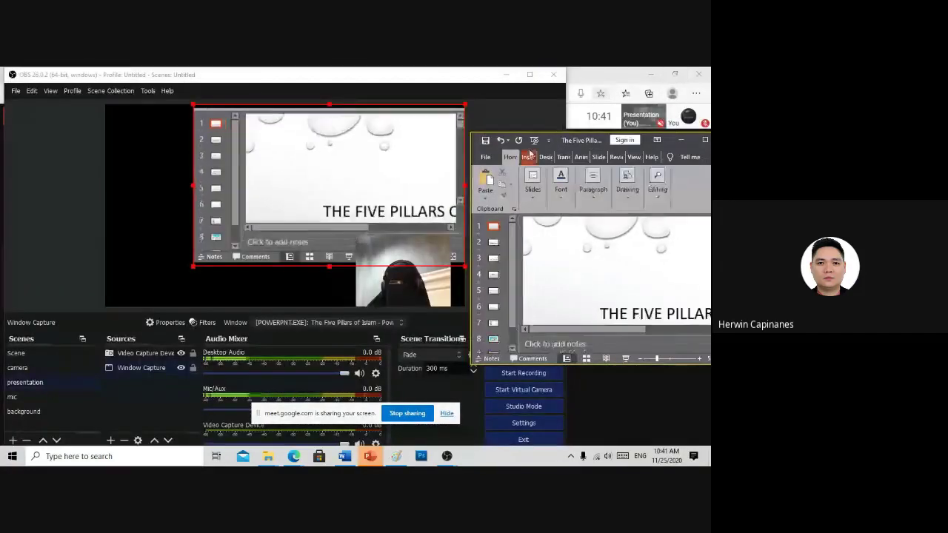
left_click_drag(556, 130, 539, 80)
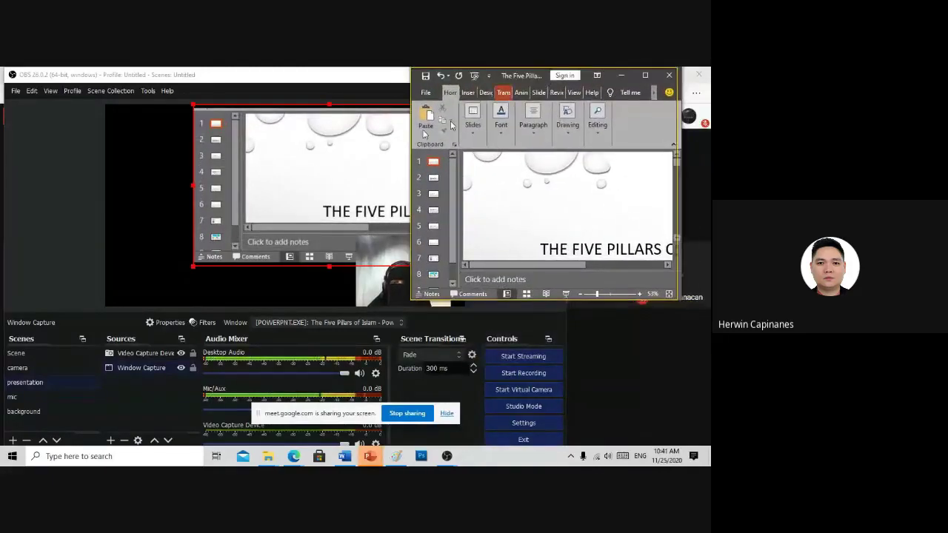
Move the PowerPoint window capture to the upper-left corner of the OBS canvas in the presentation scene.
left_click(311, 131)
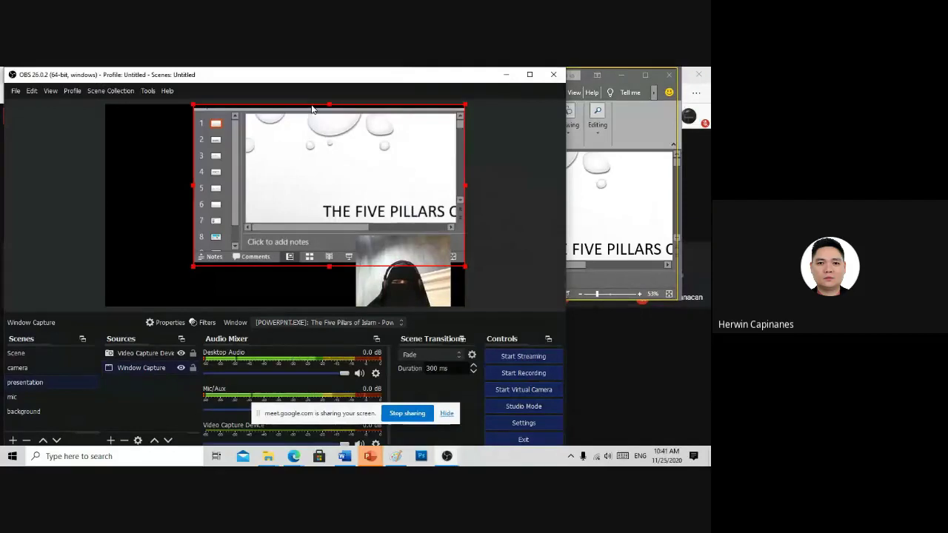
left_click_drag(313, 106, 220, 103)
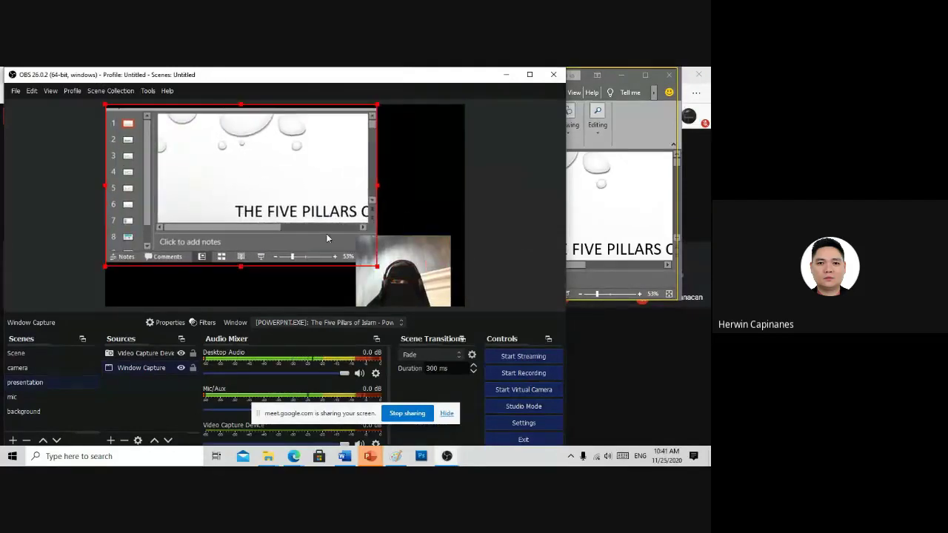
left_click(625, 212)
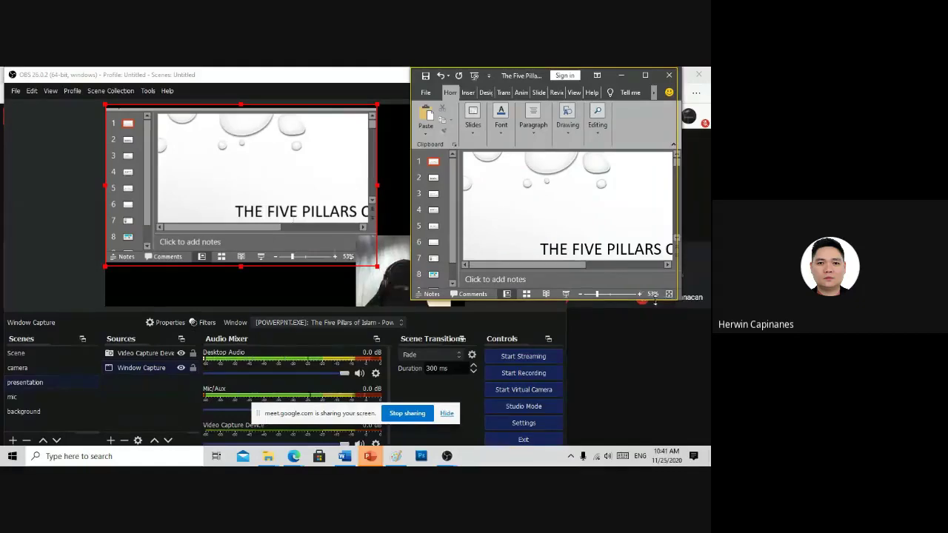
key("alt")
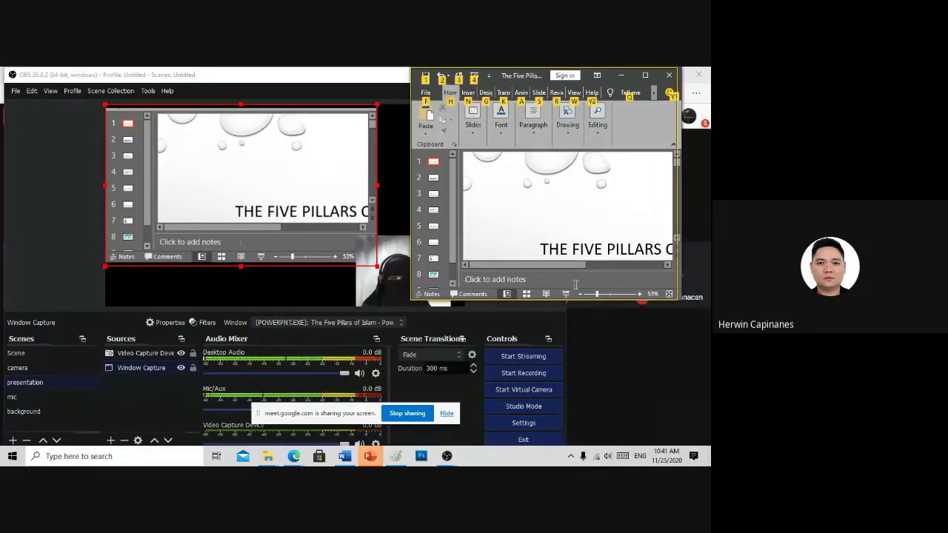
left_click(248, 273)
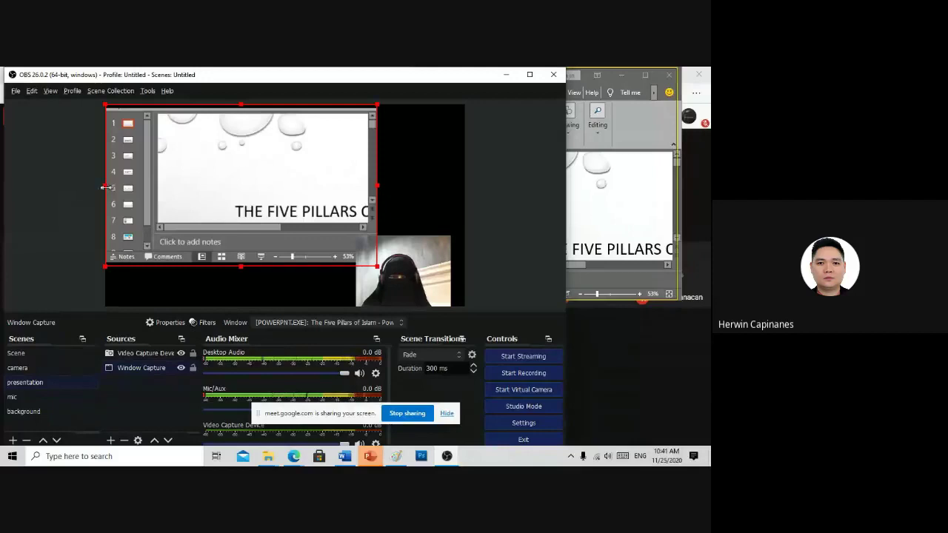
Try to crop the left side of the PowerPoint window capture, then restore the full window view.
left_click_drag(102, 187, 126, 187)
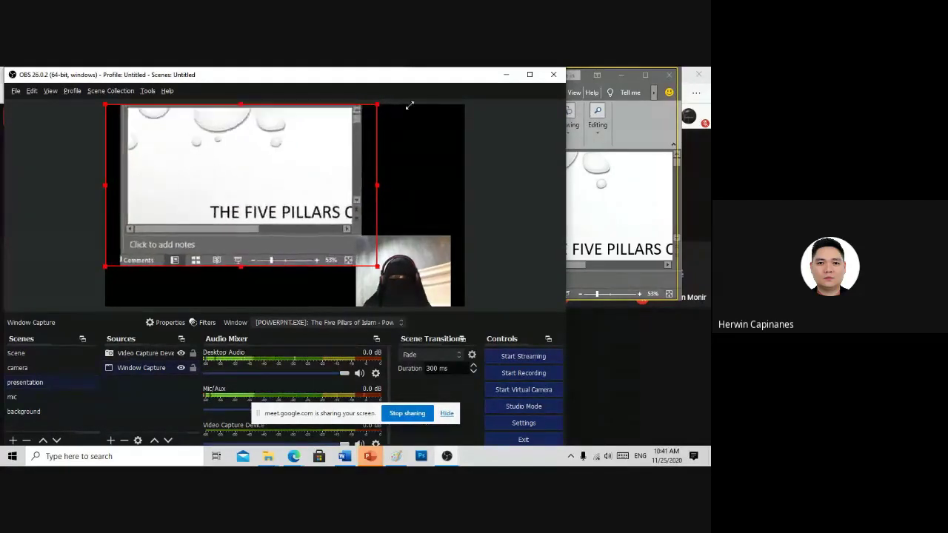
left_click_drag(424, 100, 471, 71)
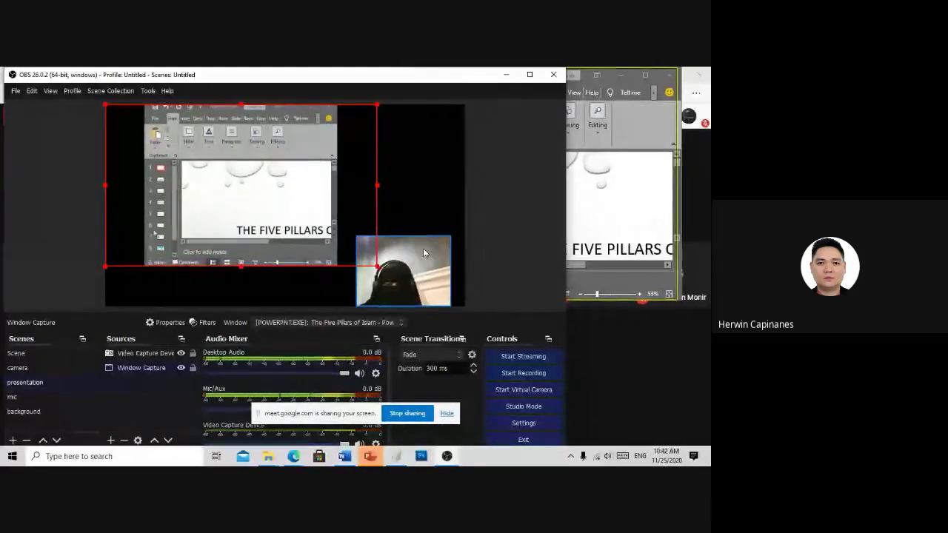
left_click(643, 215)
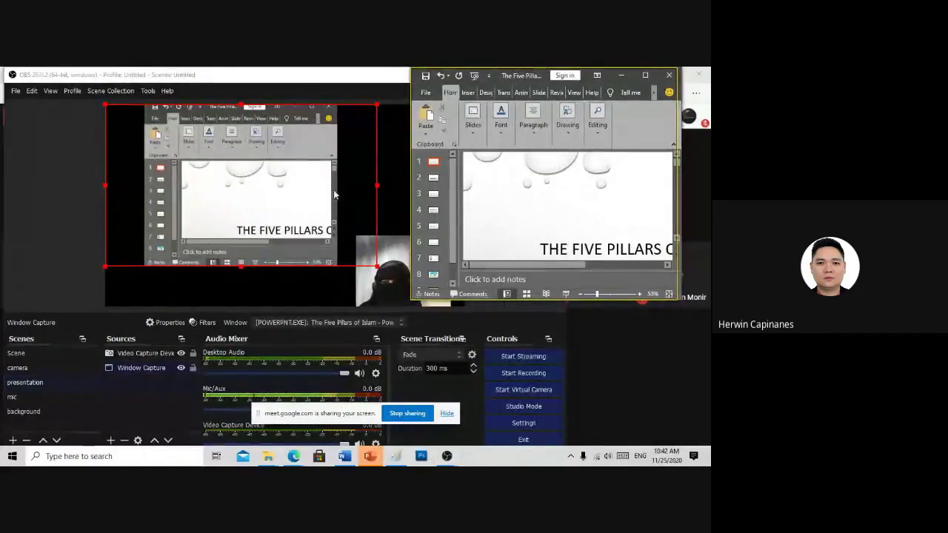
left_click(203, 187)
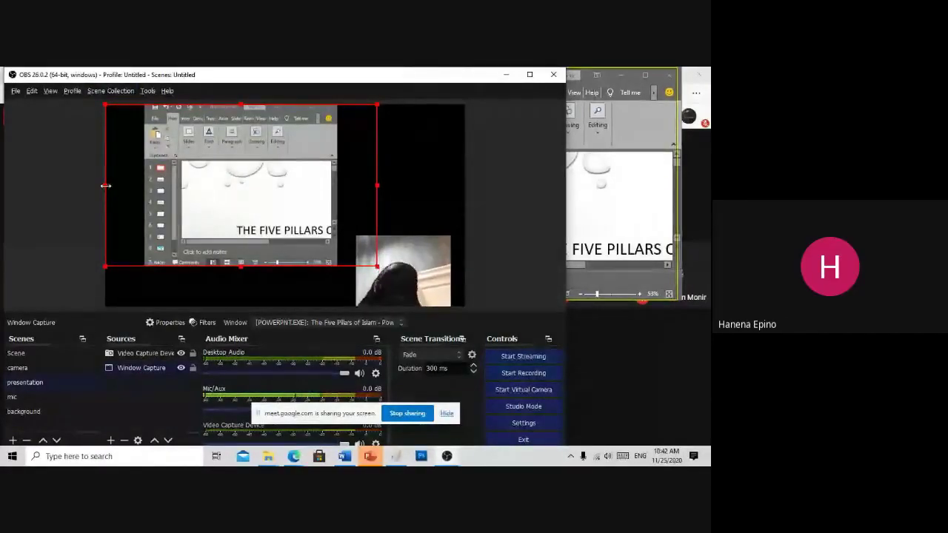
left_click_drag(106, 186, 57, 180)
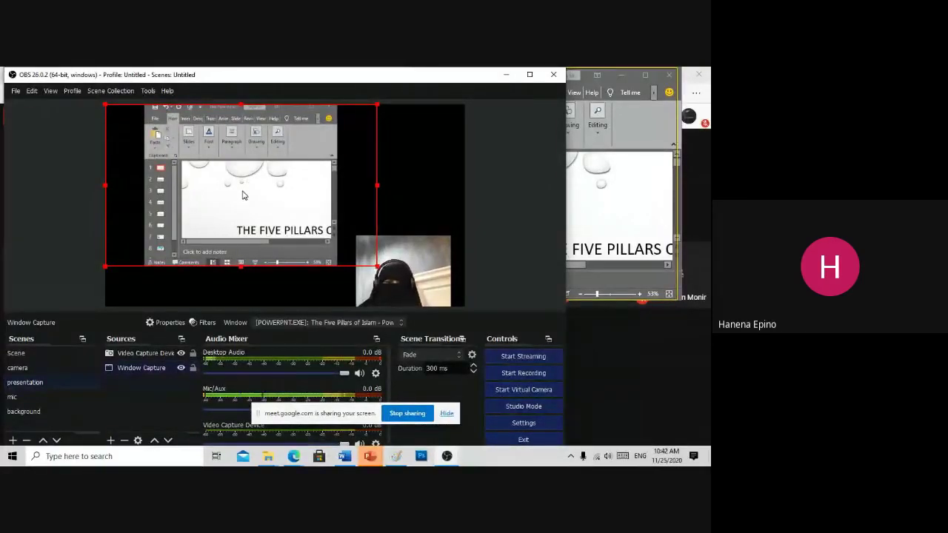
Fit the PowerPoint window capture to the screen and narrow it slightly from its left edge.
right_click(243, 245)
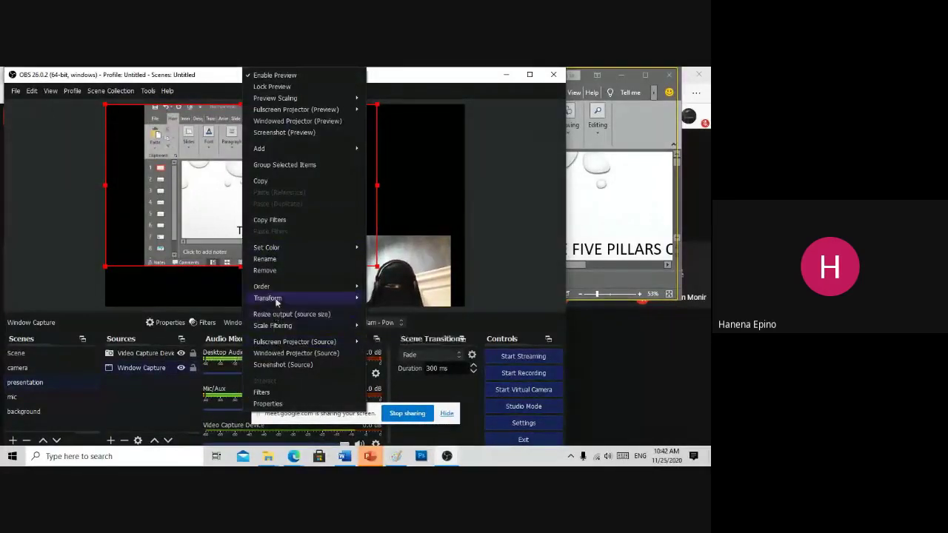
mouse_move(275, 298)
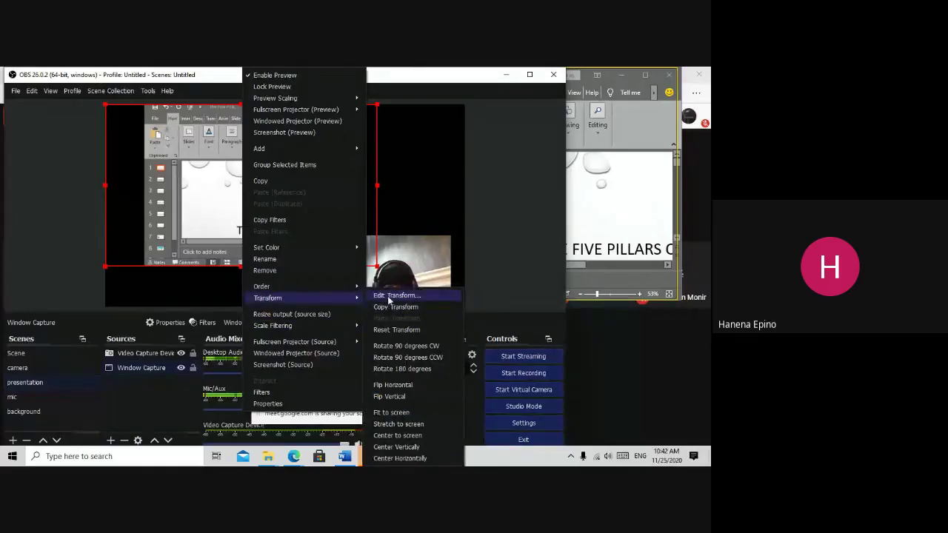
left_click(405, 415)
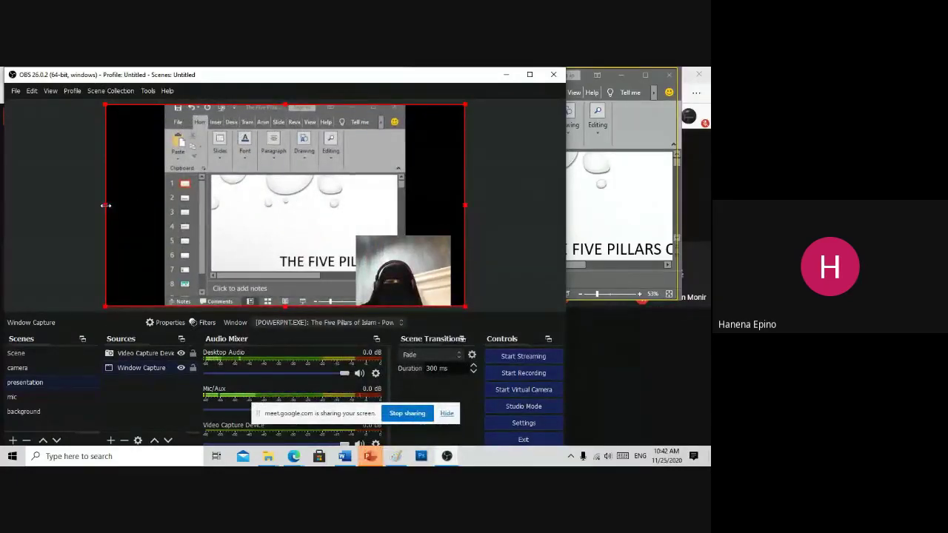
left_click_drag(106, 205, 70, 203)
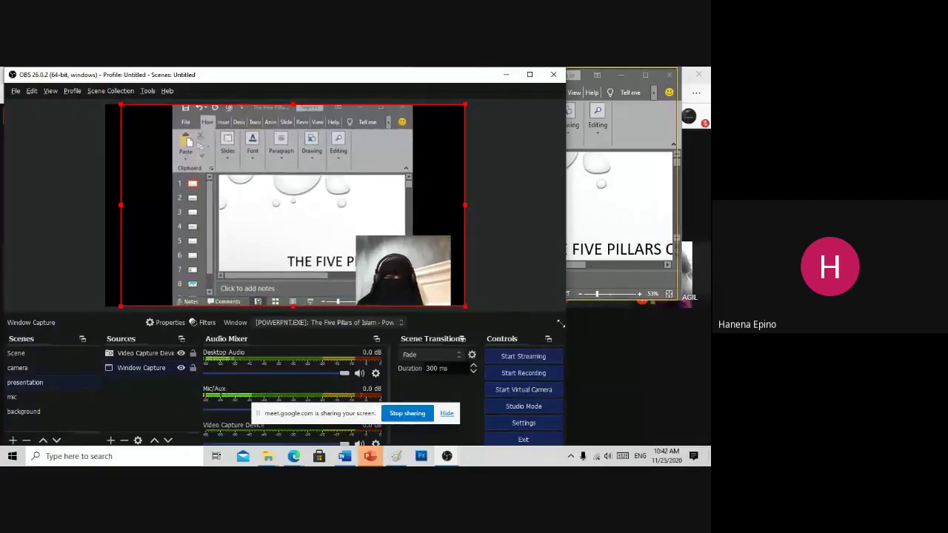
Bring The Five Pillars of Islam presentation to the front and show its slide 3, scrolled sideways to the slide text.
left_click(609, 212)
scroll(578, 215, "down", 3)
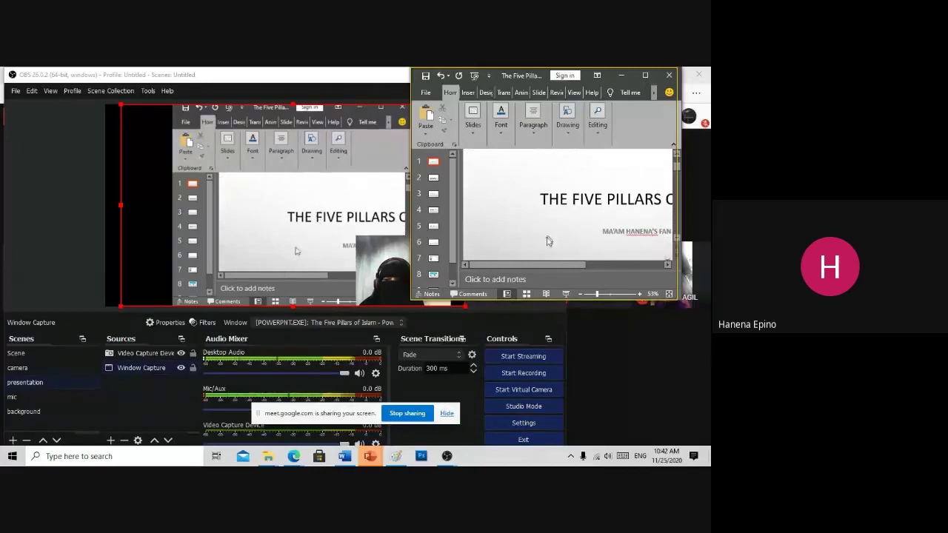
left_click_drag(532, 263, 572, 264)
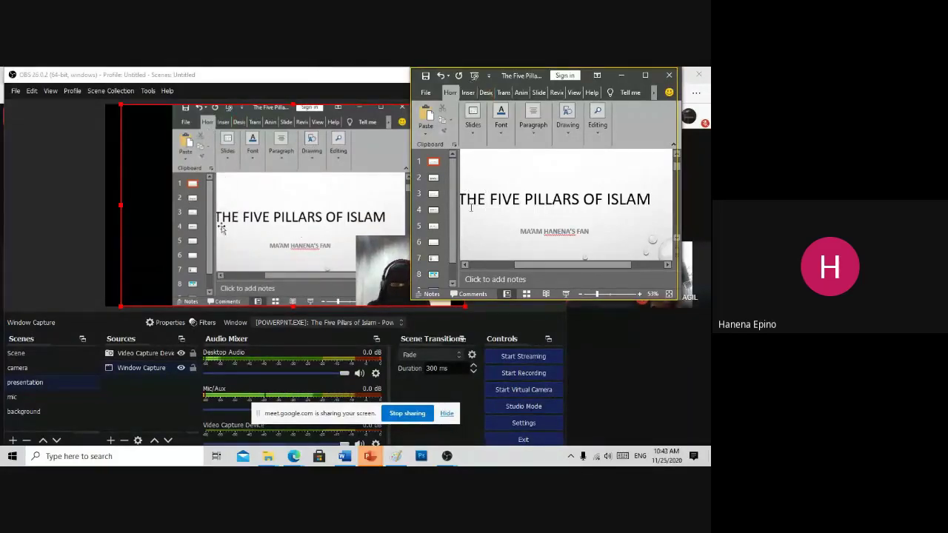
key("Page_Down")
key("Page_Down")
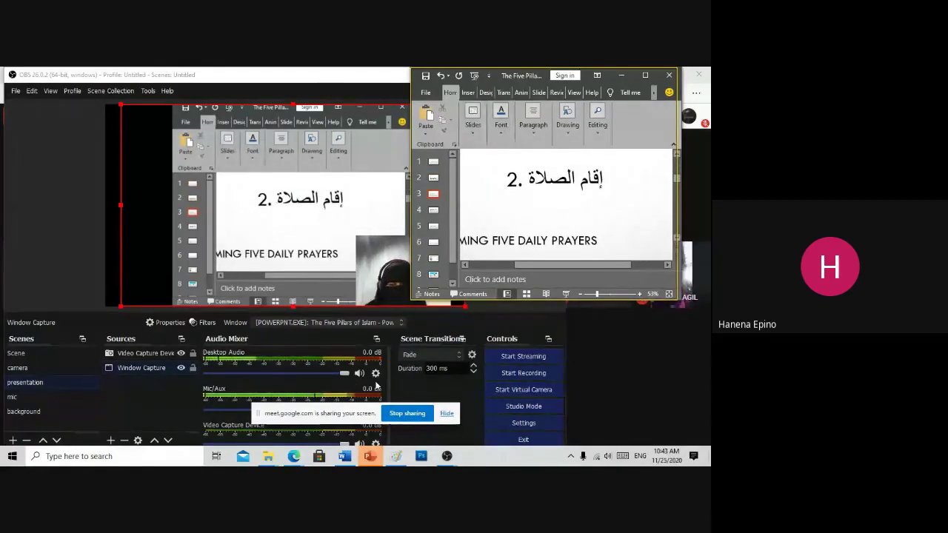
Crop the PowerPoint window capture in OBS to the slide area and align it with the canvas's upper-left corner.
left_click(231, 238)
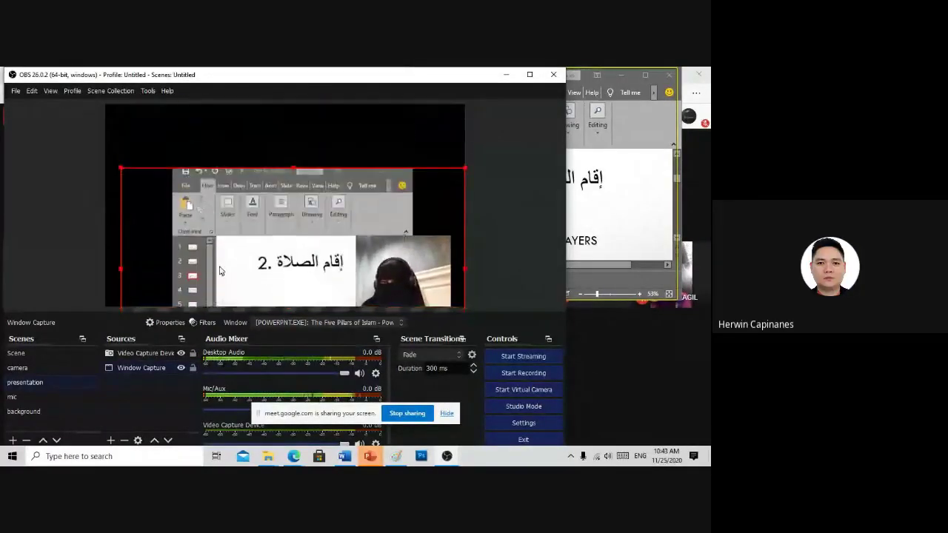
mouse_move(223, 188)
left_mouse_down()
mouse_move(234, 189)
mouse_move(207, 195)
left_mouse_up()
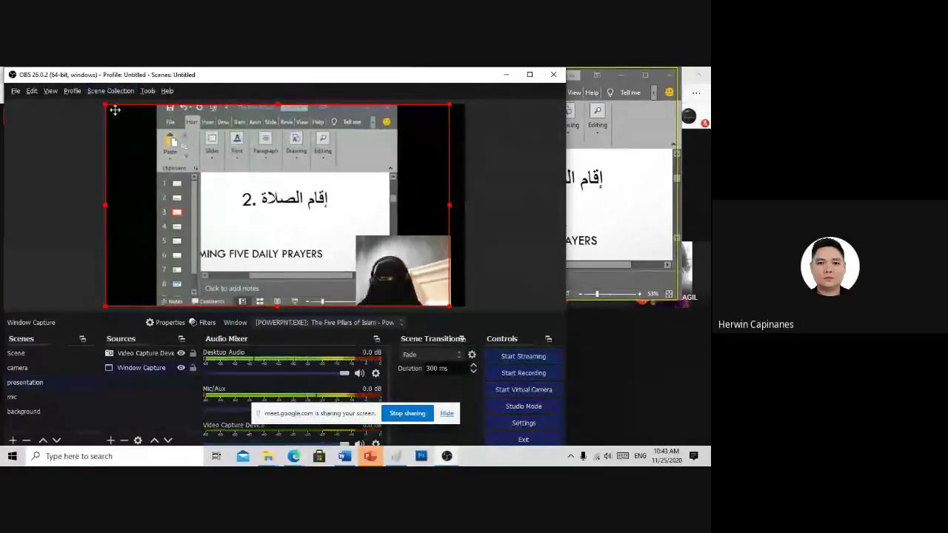
left_click_drag(114, 110, 154, 134)
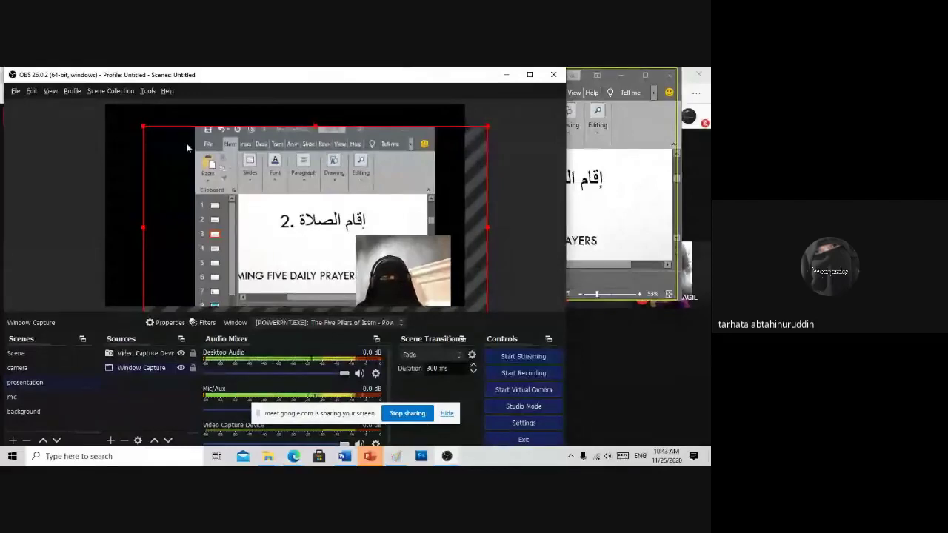
left_click_drag(143, 126, 171, 140)
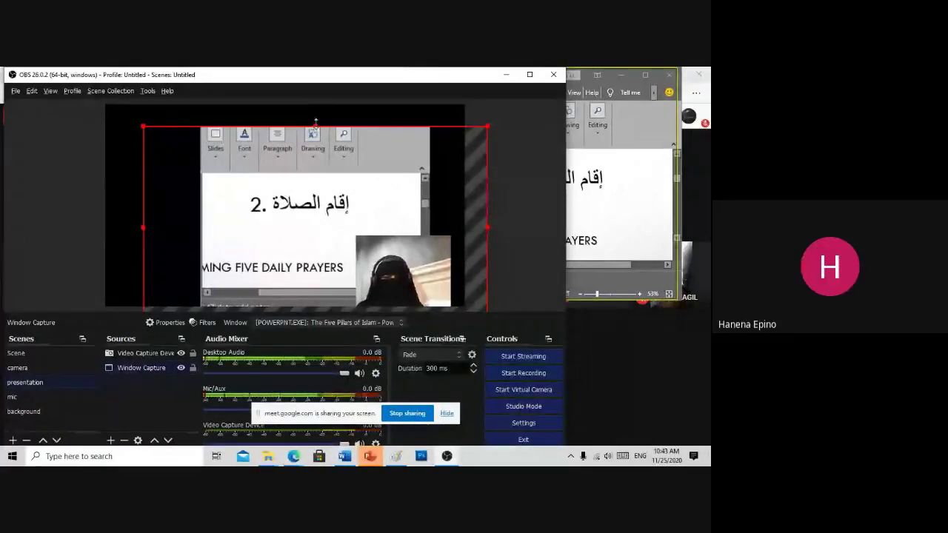
left_click_drag(315, 120, 312, 148)
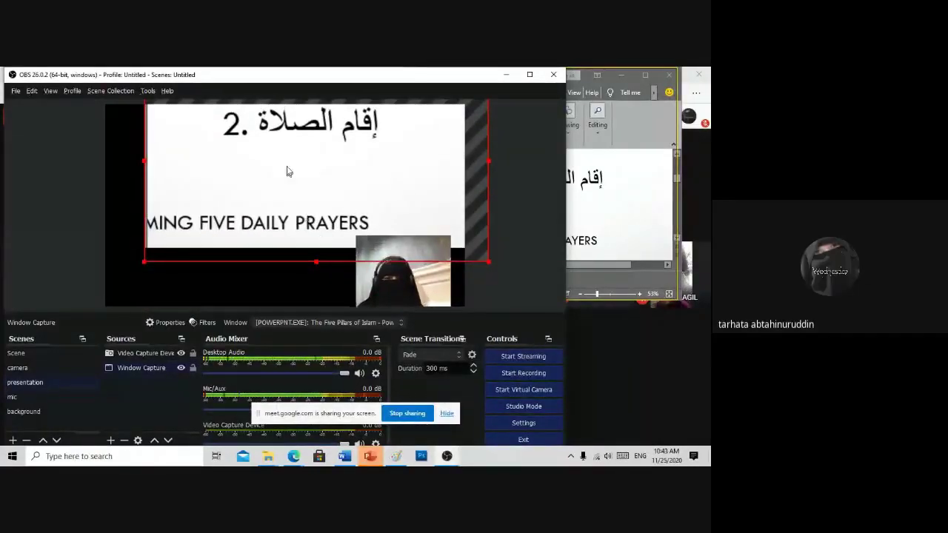
left_click_drag(288, 172, 246, 202)
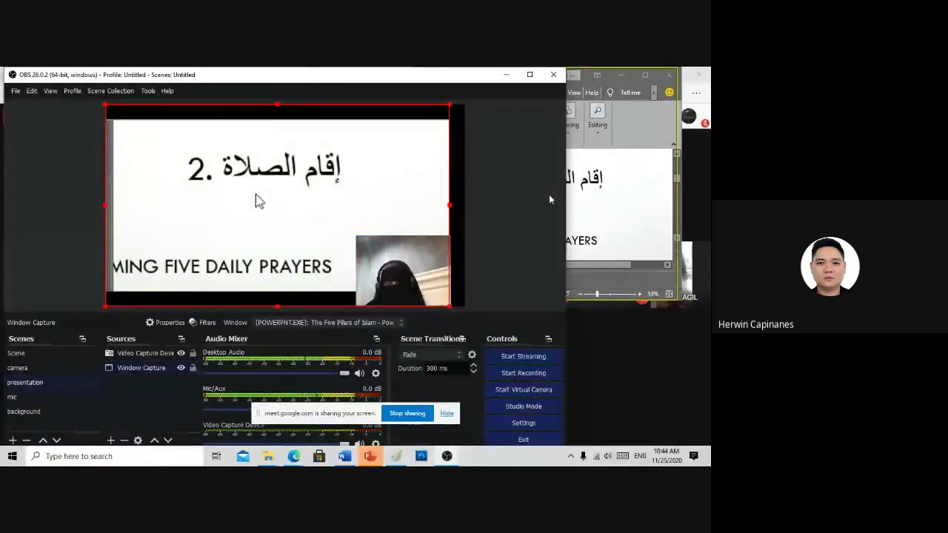
Start recording in OBS and scroll through slide 3 in the PowerPoint window.
key("ctrl+r")
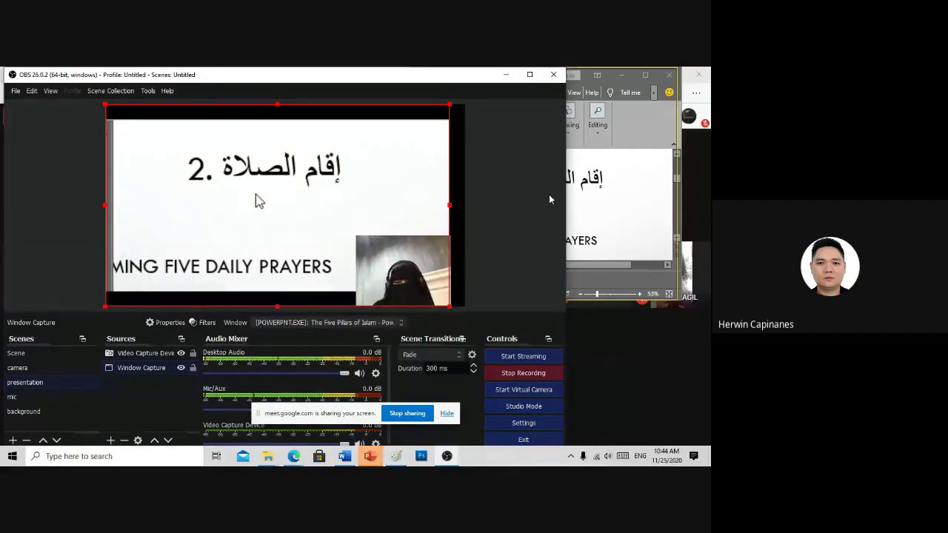
left_click(643, 199)
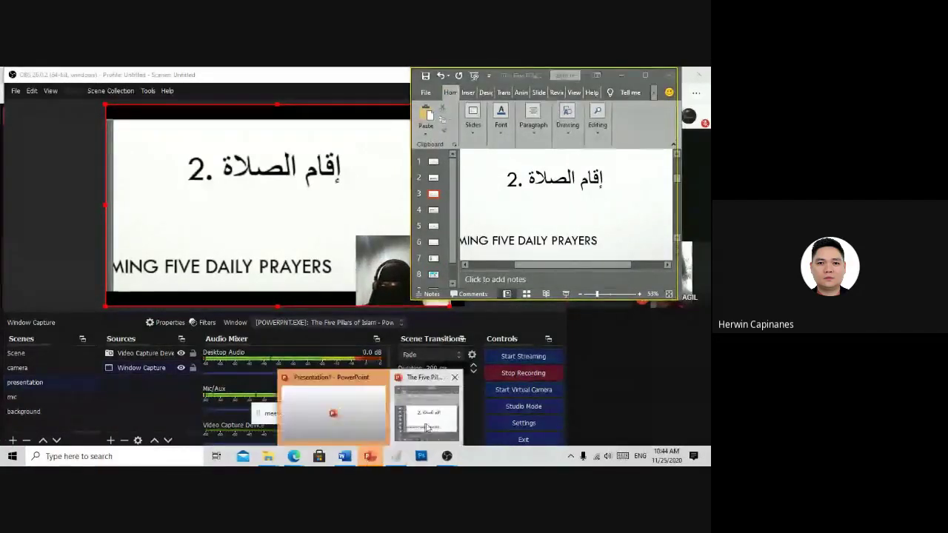
scroll(592, 199, "down", 1)
scroll(593, 200, "down", 4)
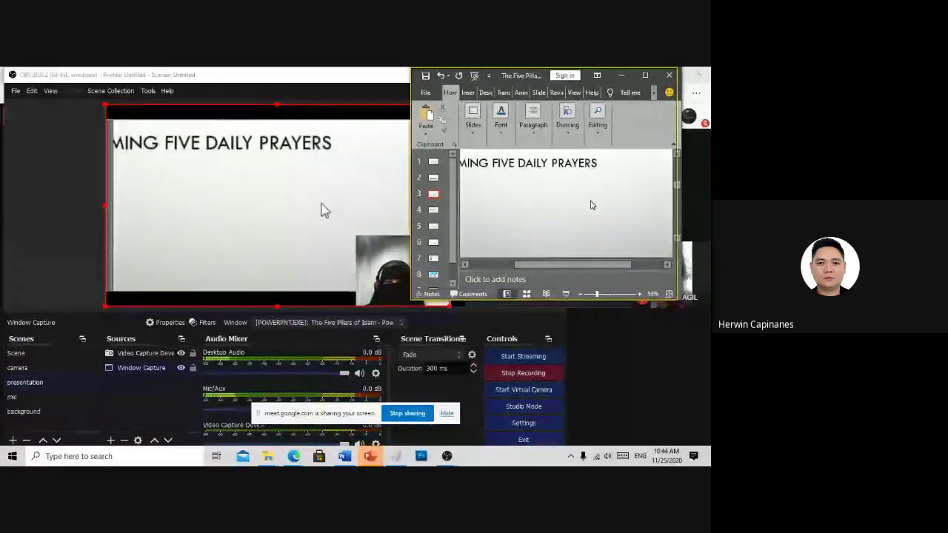
scroll(590, 207, "up", 4)
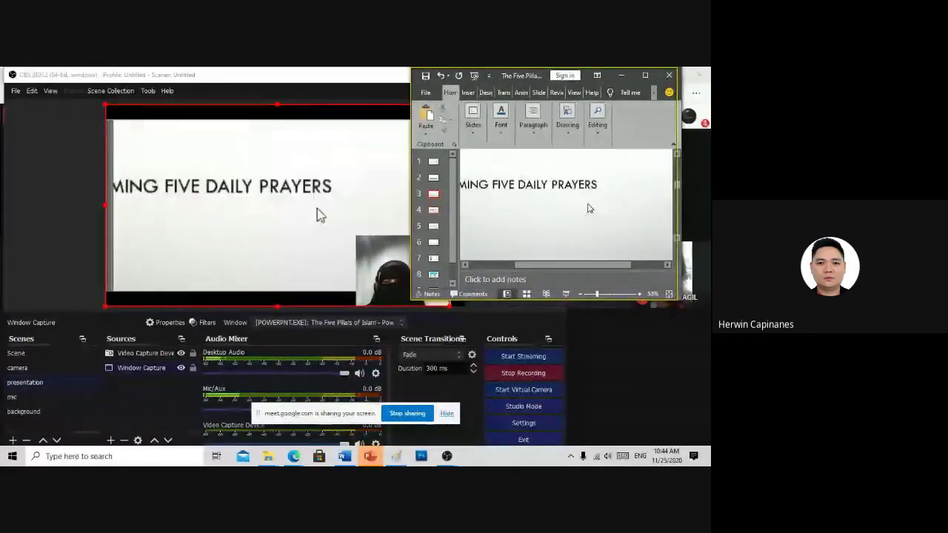
Show slide 7 in PowerPoint and zoom the slide view out to 30%.
left_click(434, 258)
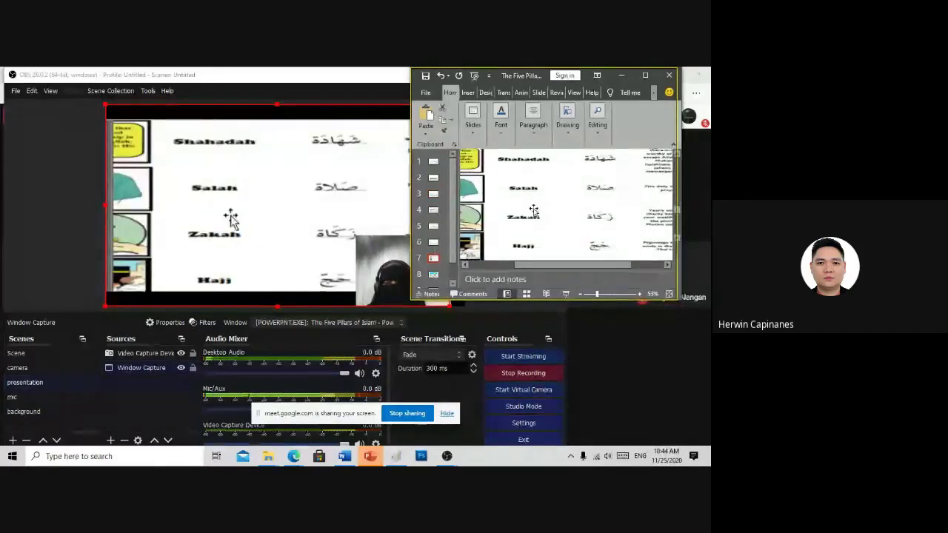
scroll(524, 222, "down", 2)
scroll(524, 230, "up", 1)
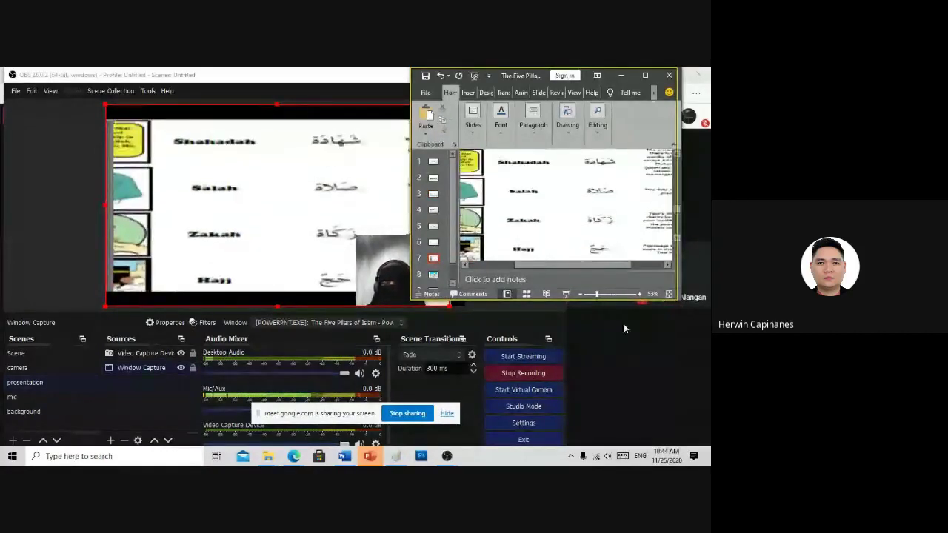
left_click(581, 294)
left_click(581, 295)
left_click(581, 294)
left_click(581, 294)
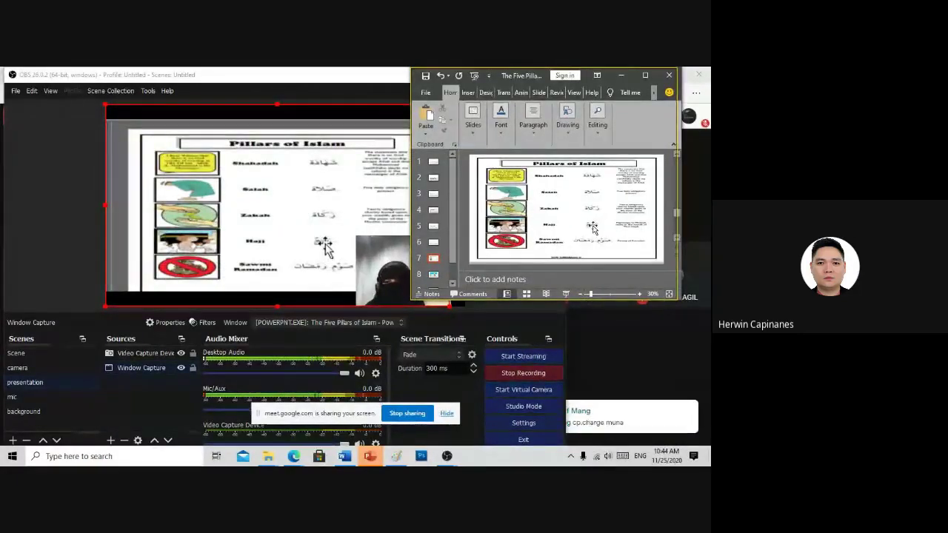
Play the video on slide 8, and stop the OBS recording on slide 9.
scroll(591, 225, "down", 1)
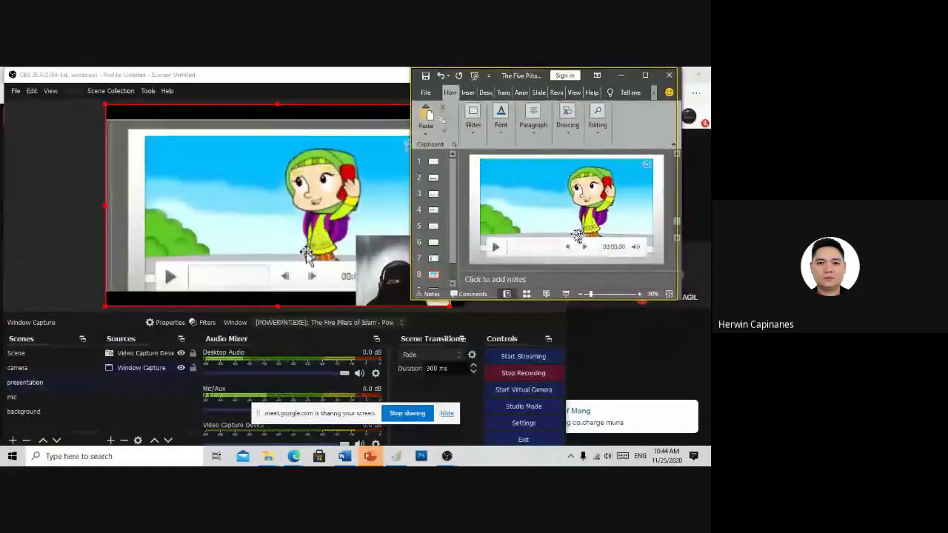
left_click(496, 251)
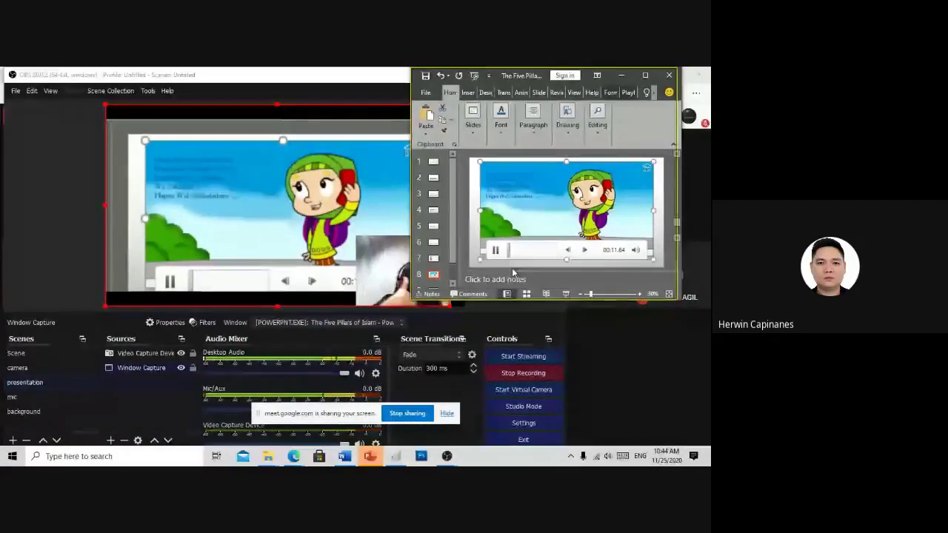
scroll(501, 264, "down", 1)
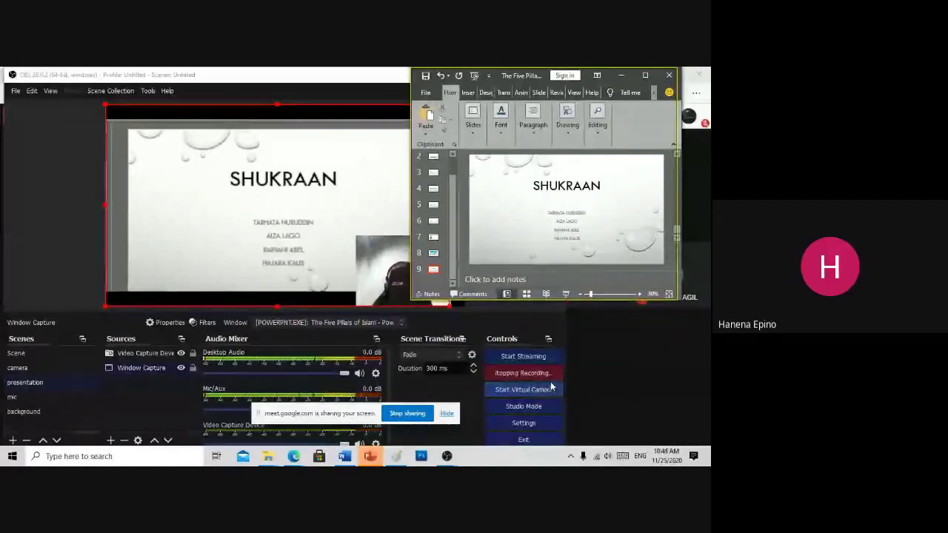
Switch to the Meet call in the browser and stop presenting the screen.
left_click(294, 457)
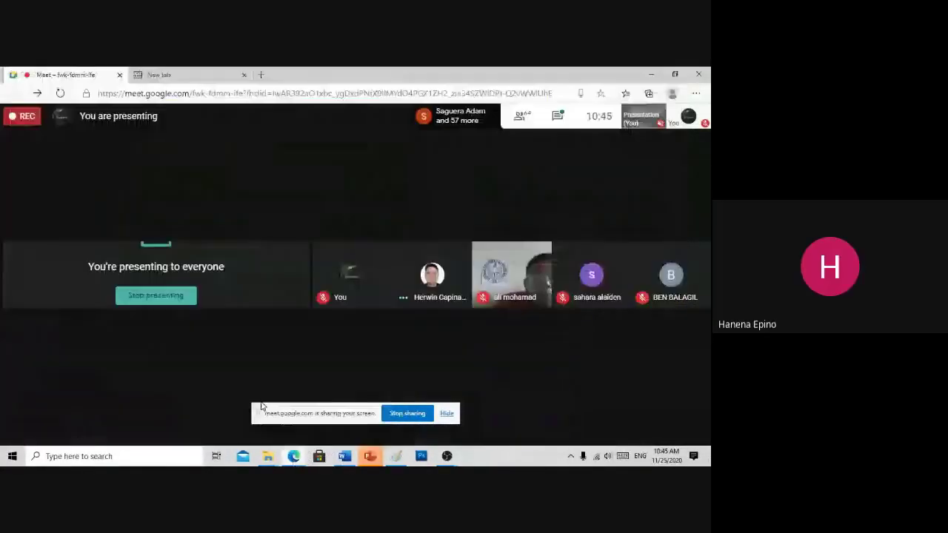
left_click(237, 415)
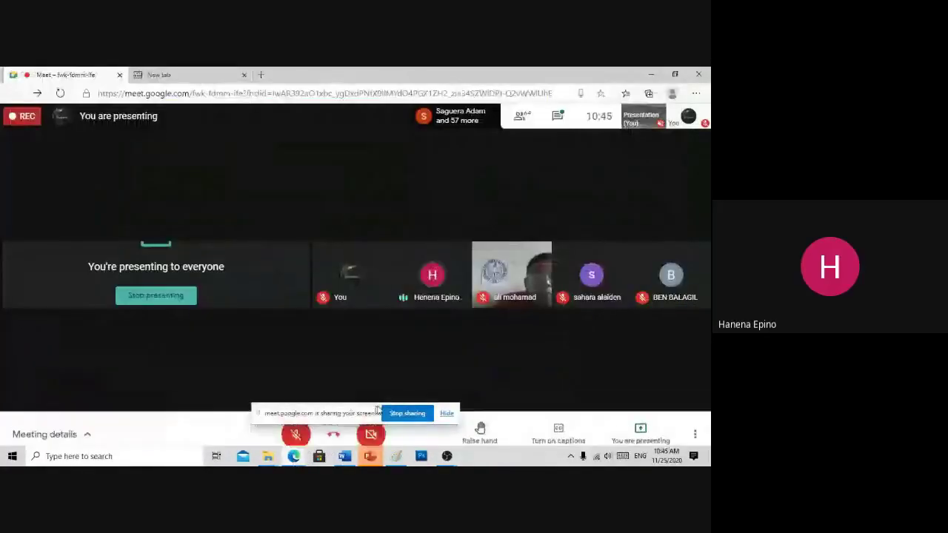
left_click(641, 429)
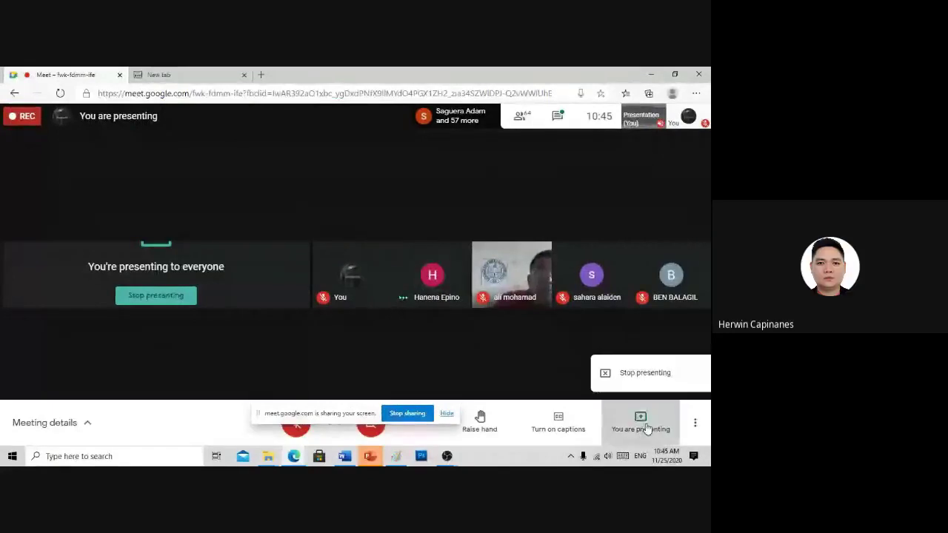
left_click(637, 374)
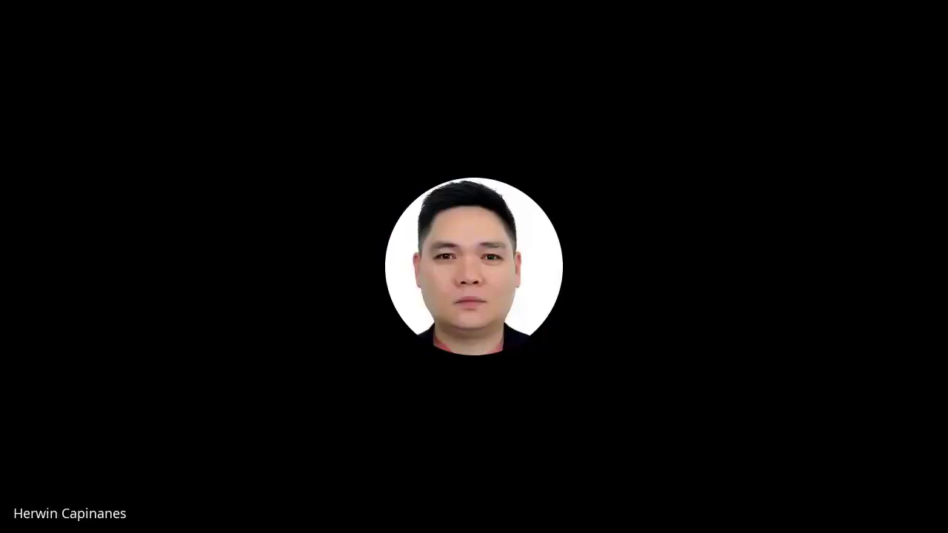